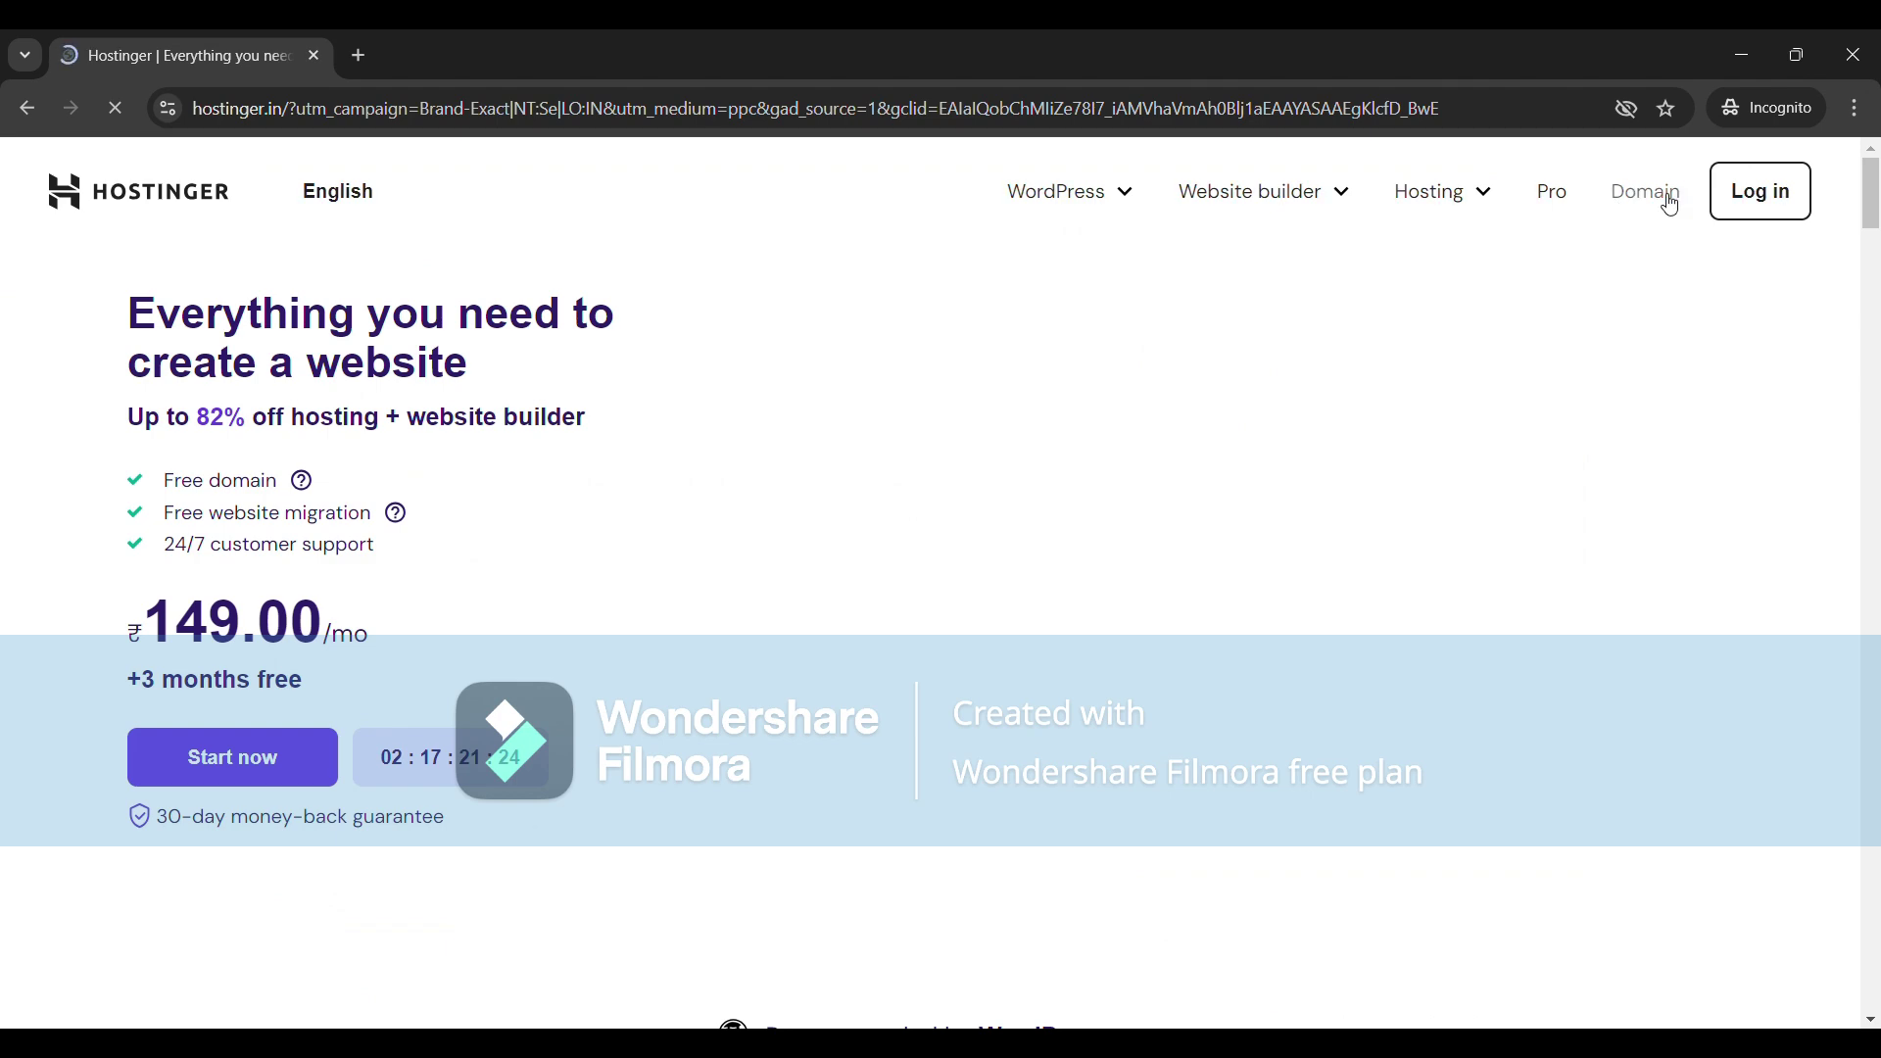
# Search Hostinger's domain page for the name dagaanestate.
pyautogui.click(1671, 205)
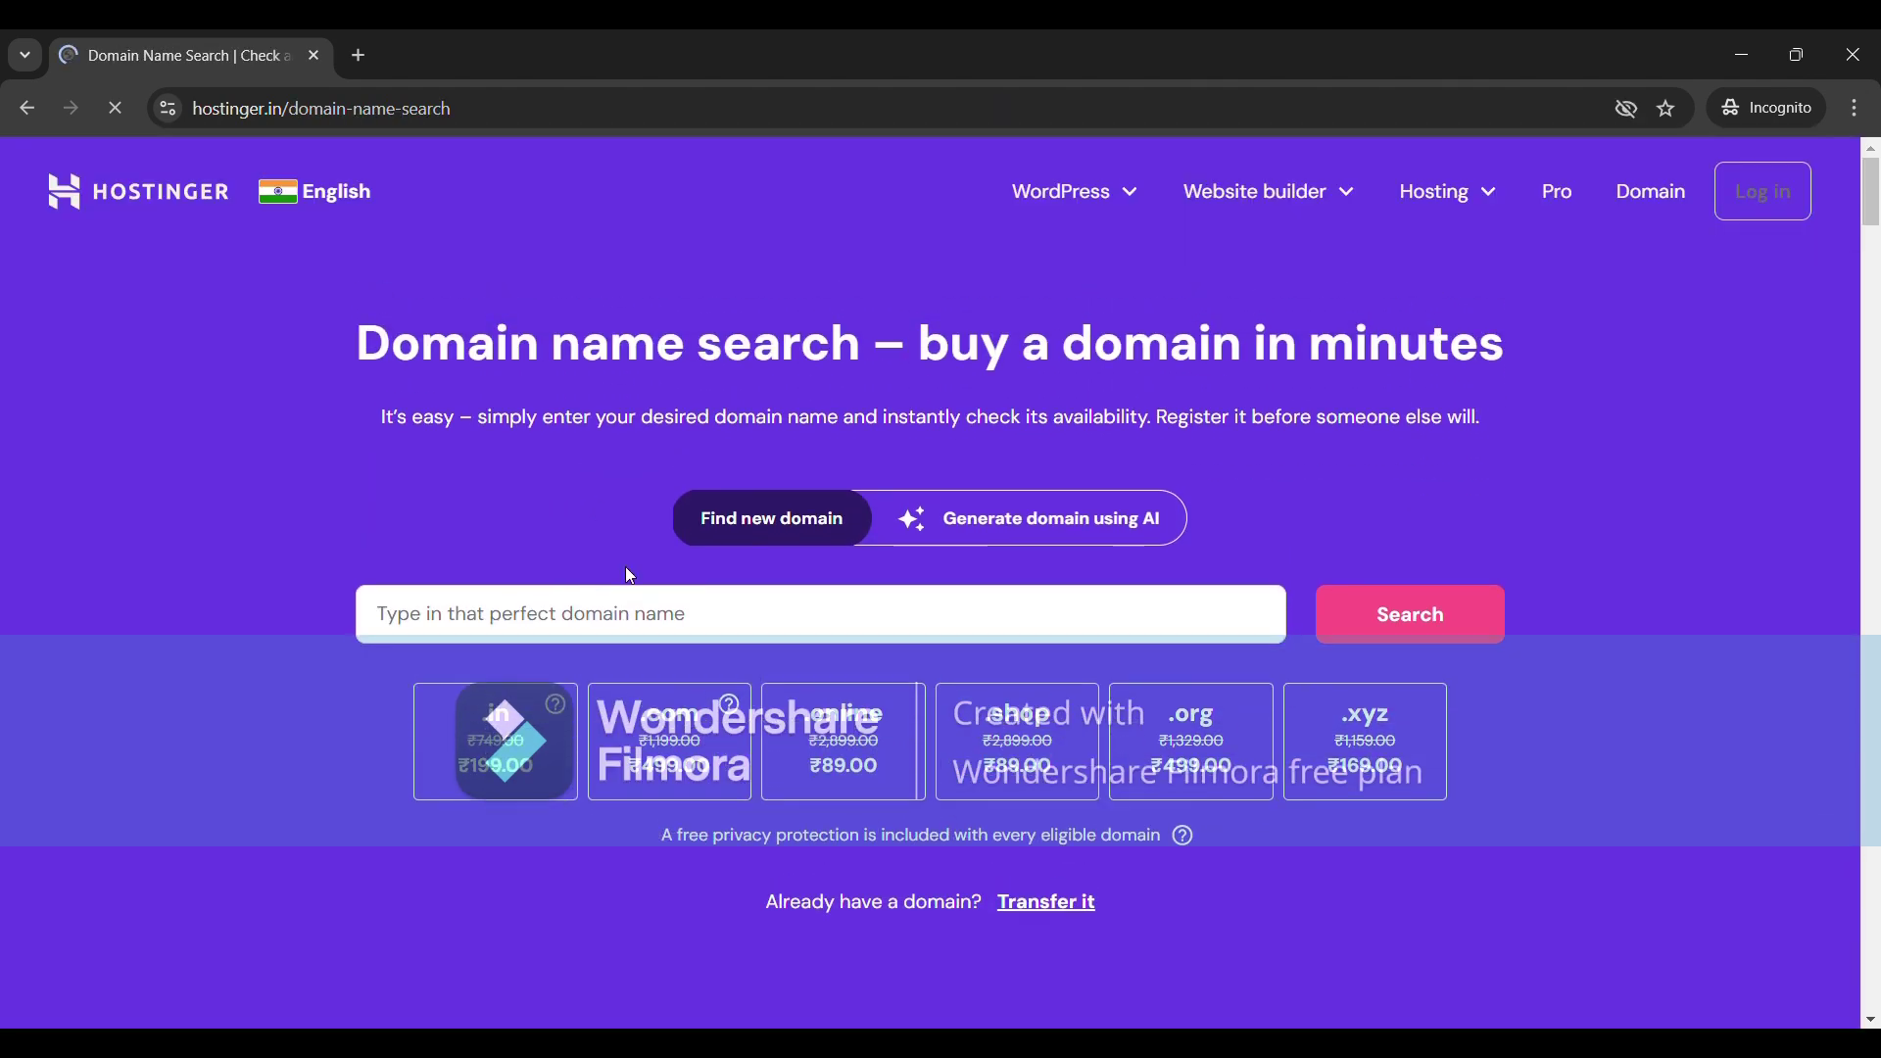
pyautogui.click(660, 631)
pyautogui.write('dagaan')
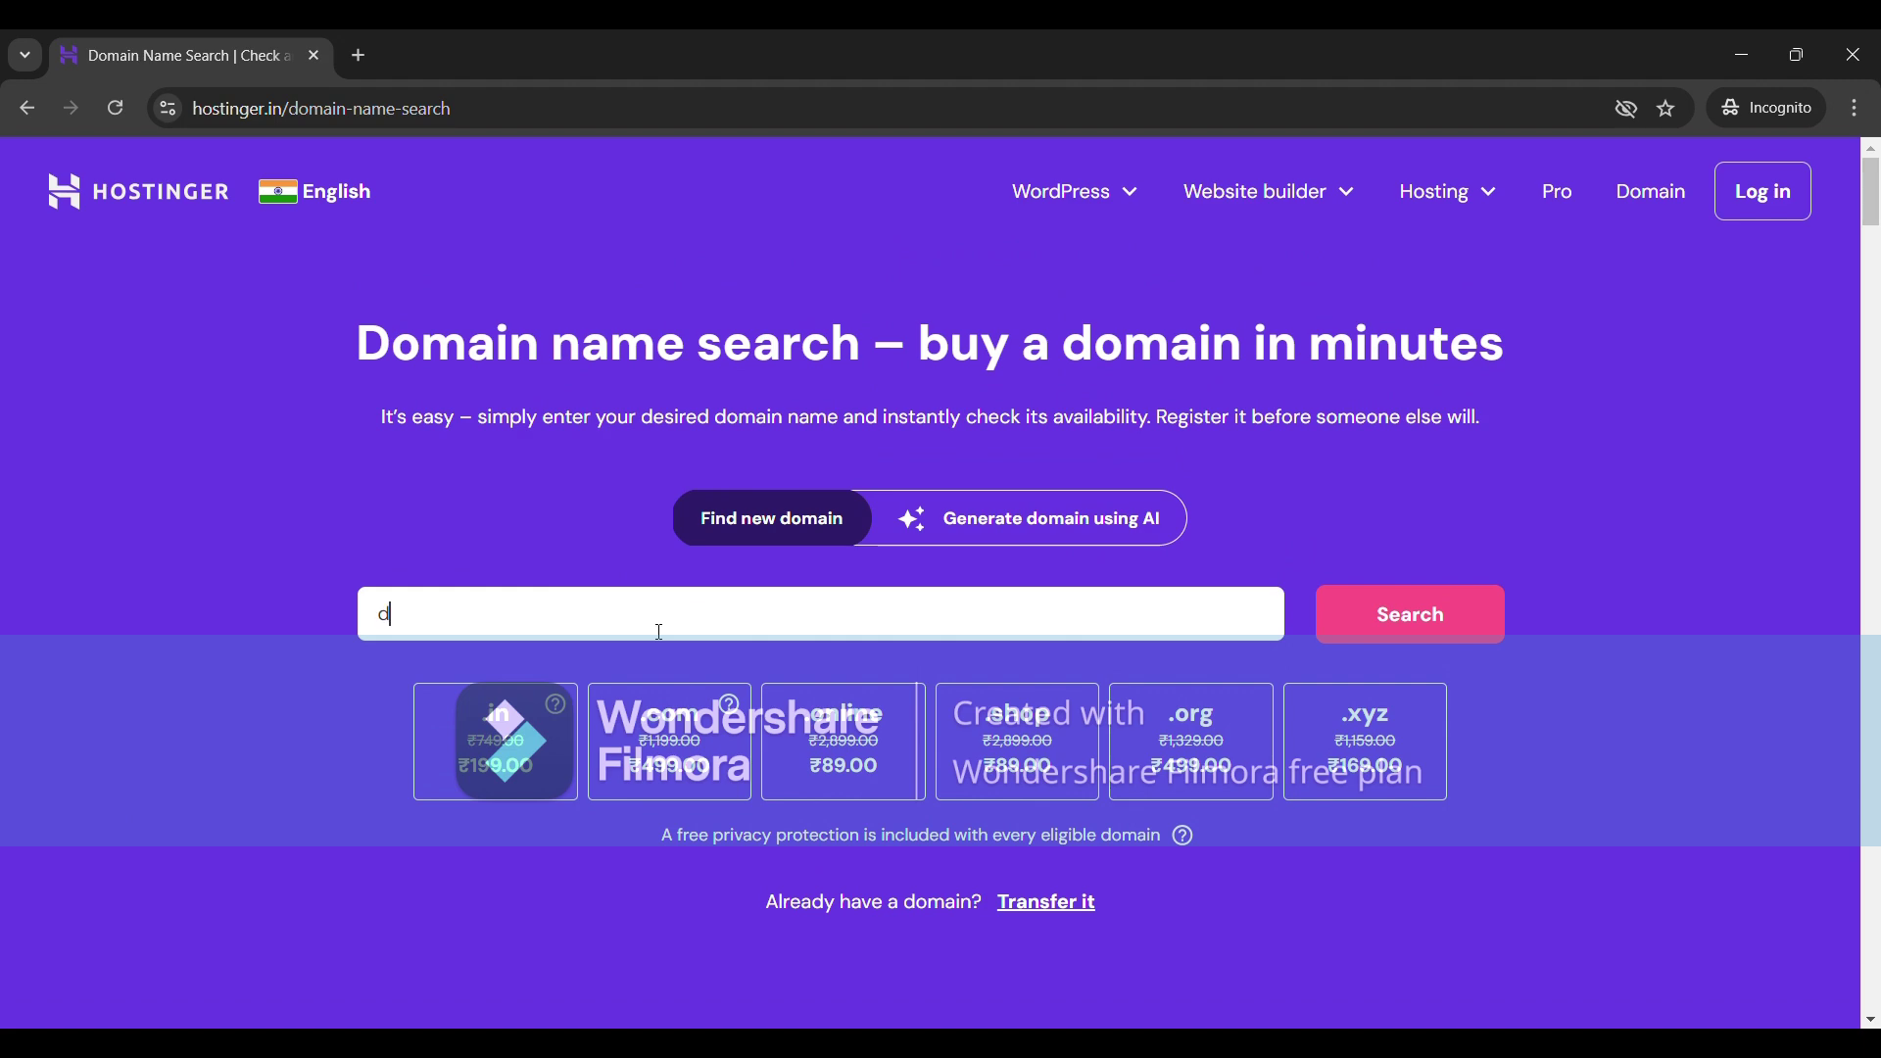
pyautogui.write('estate.in')
pyautogui.press('Return')
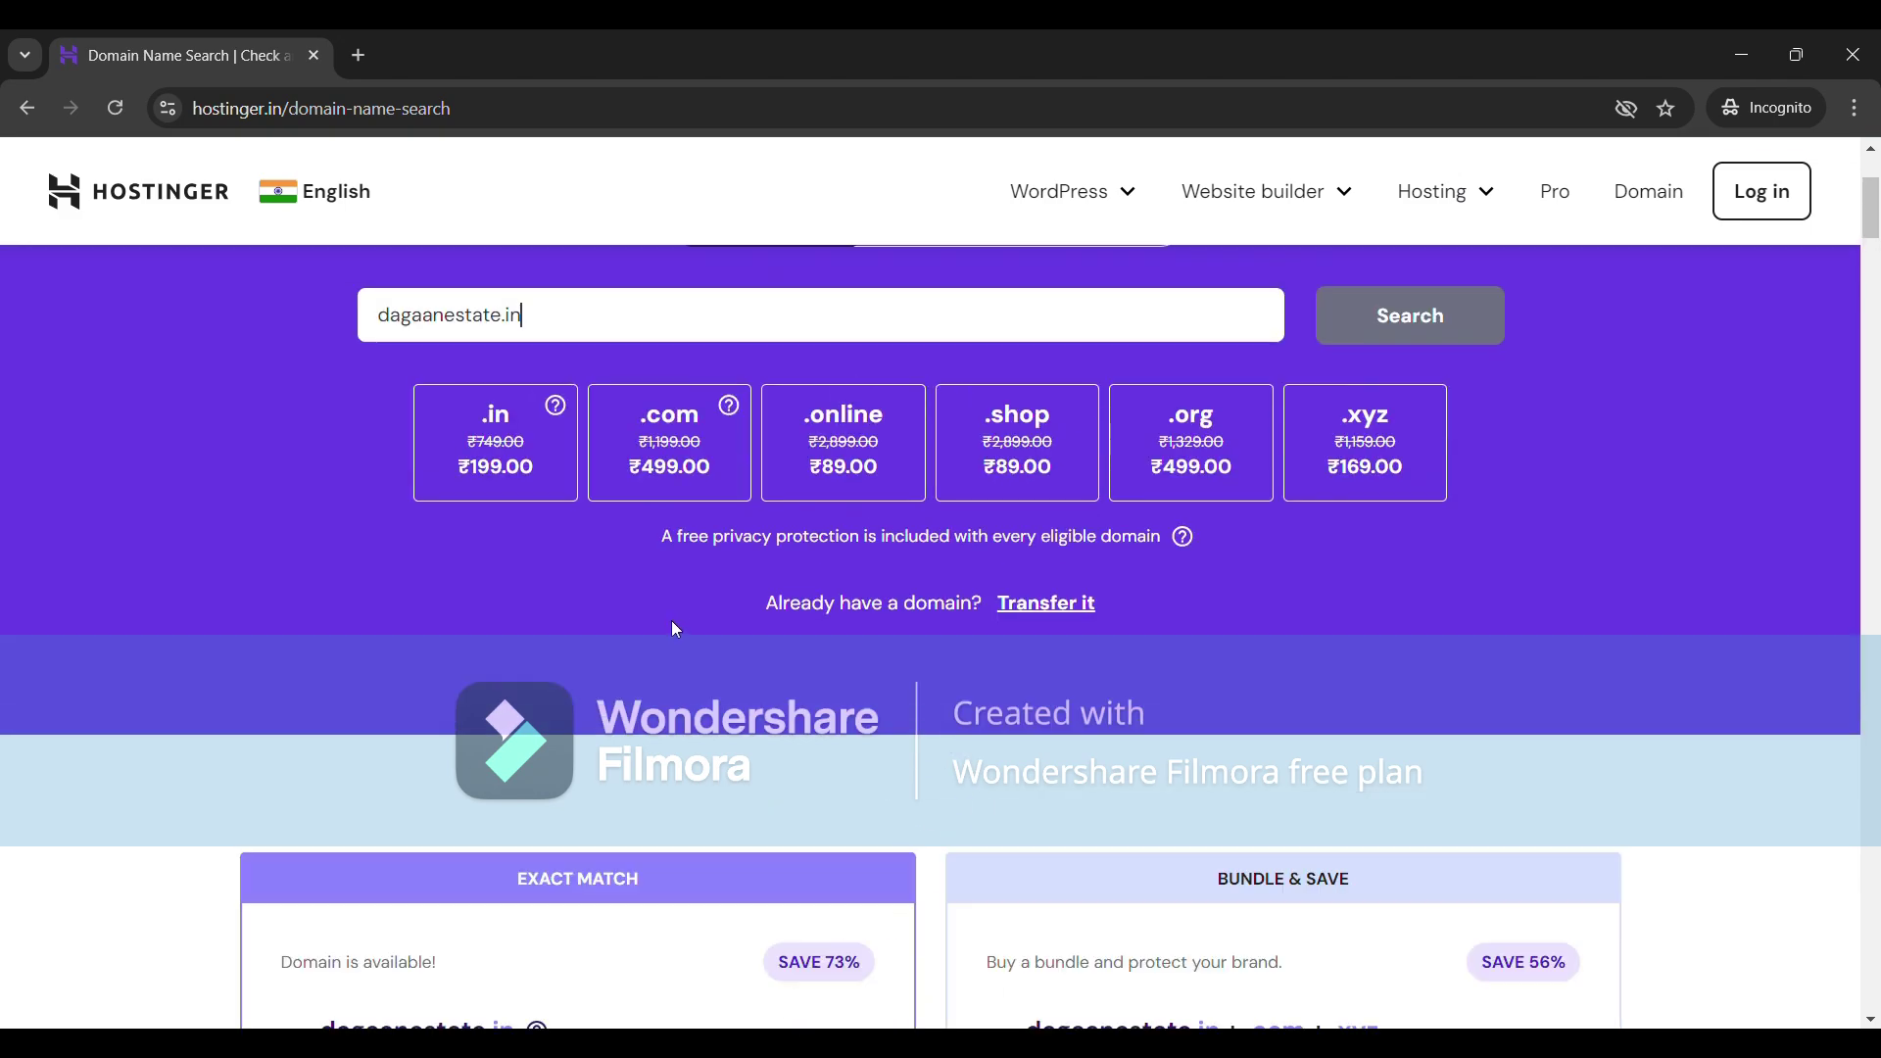
# Highlight the ₹199.00 exact-match and ₹1,347.00 bundle first-year prices for dagaanestate.in.
pyautogui.scroll(-4, 676, 630)
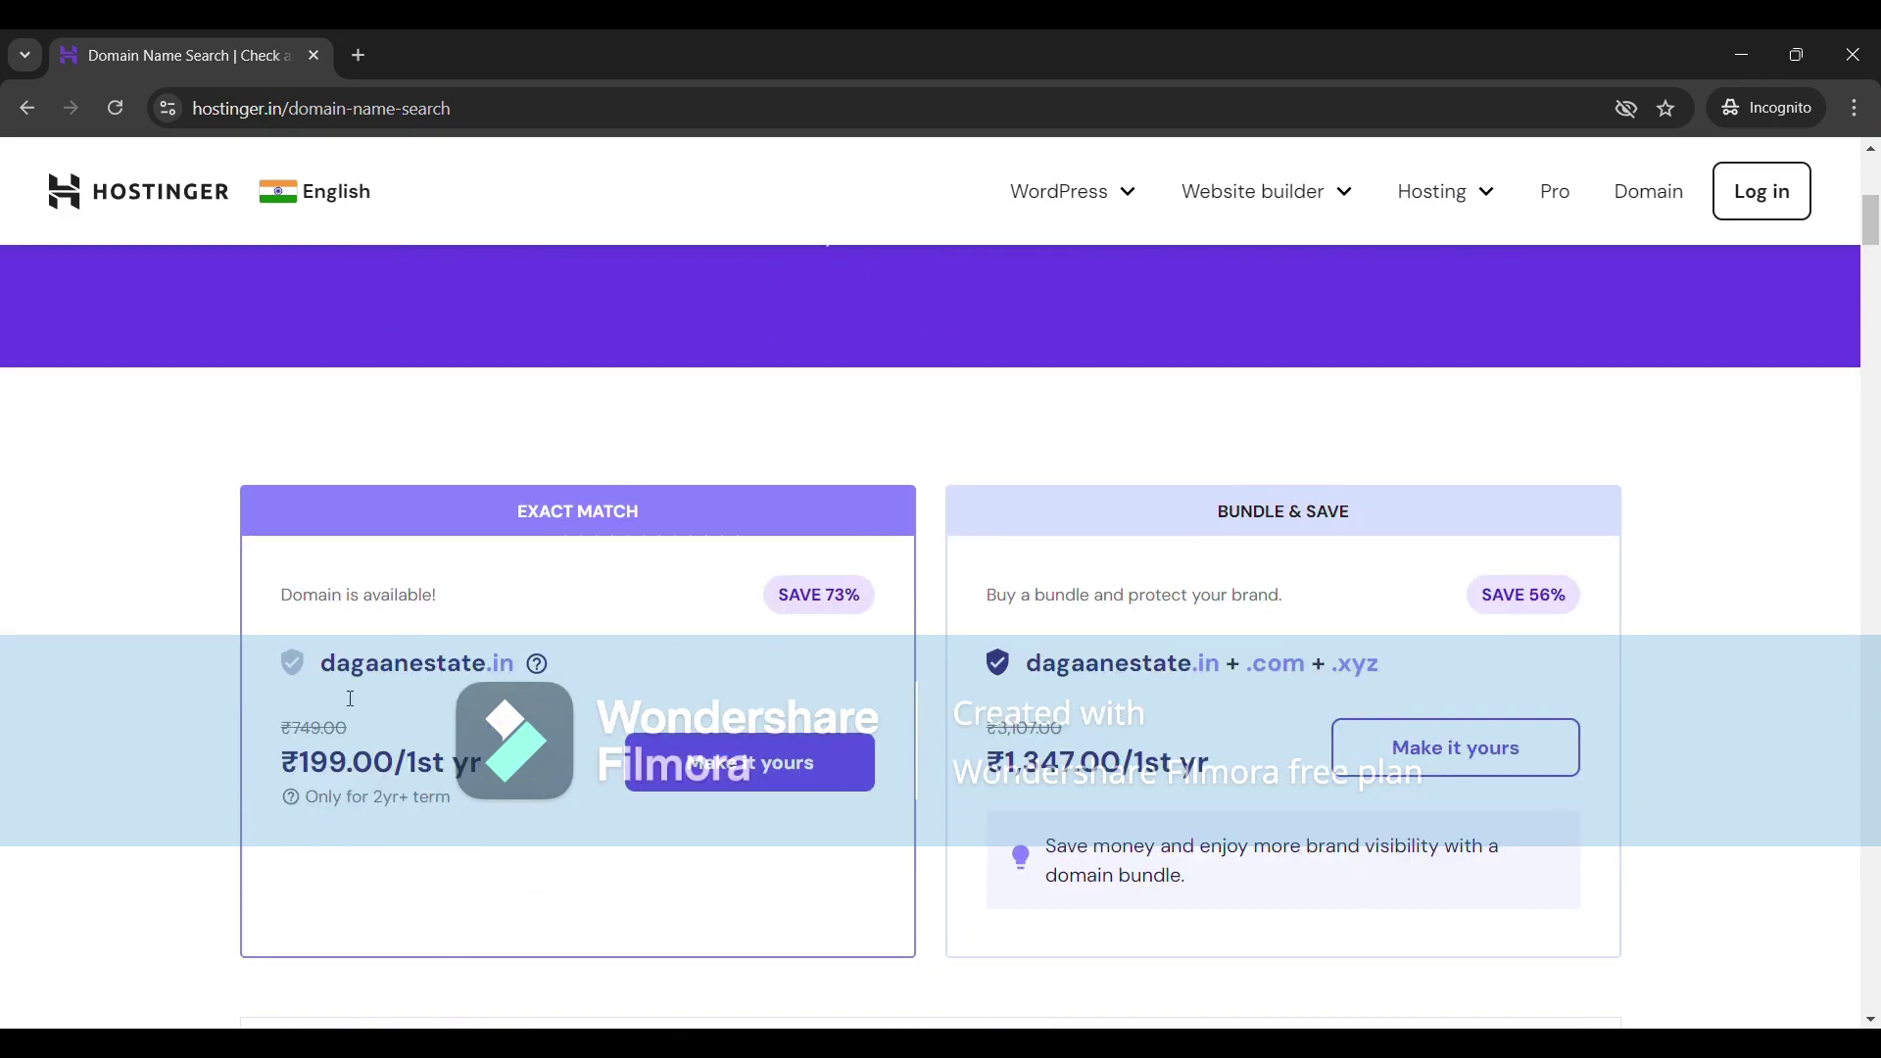
pyautogui.moveTo(298, 794)
pyautogui.moveTo(282, 762); pyautogui.dragTo(511, 784)
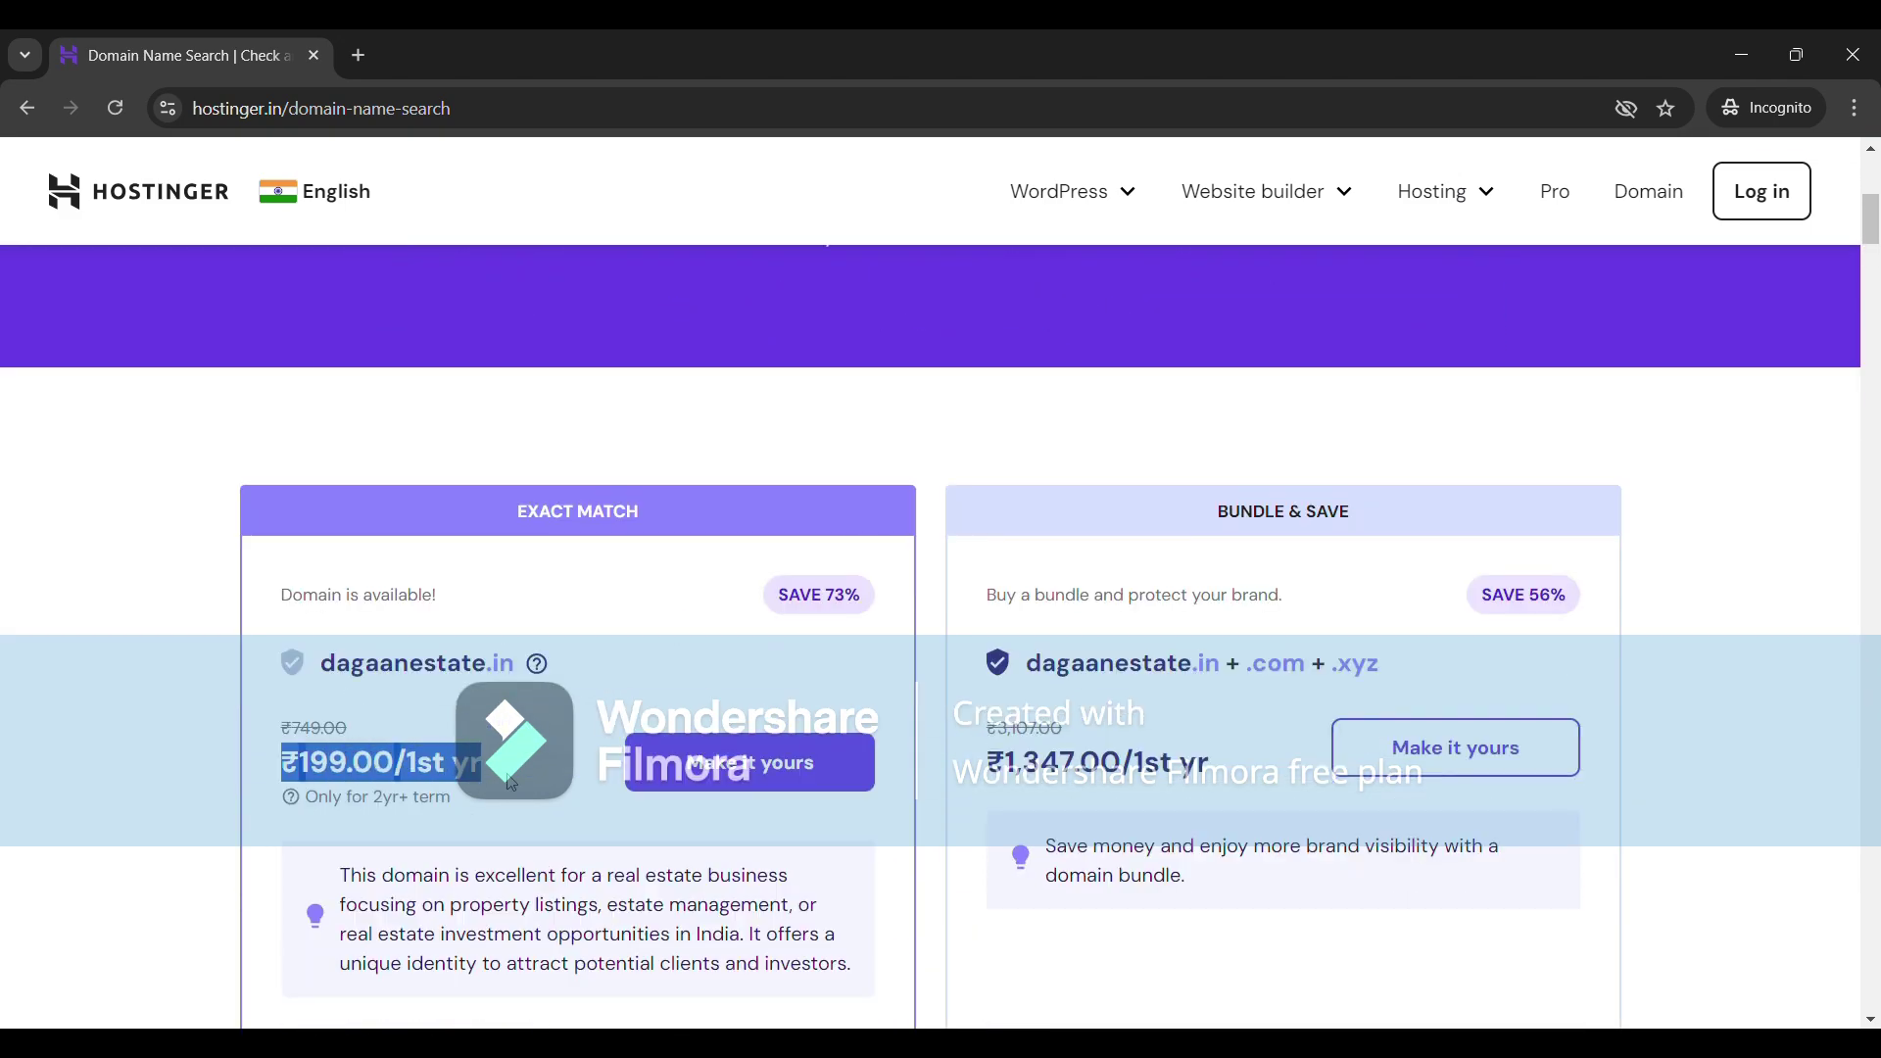
pyautogui.moveTo(1004, 763); pyautogui.dragTo(1204, 767)
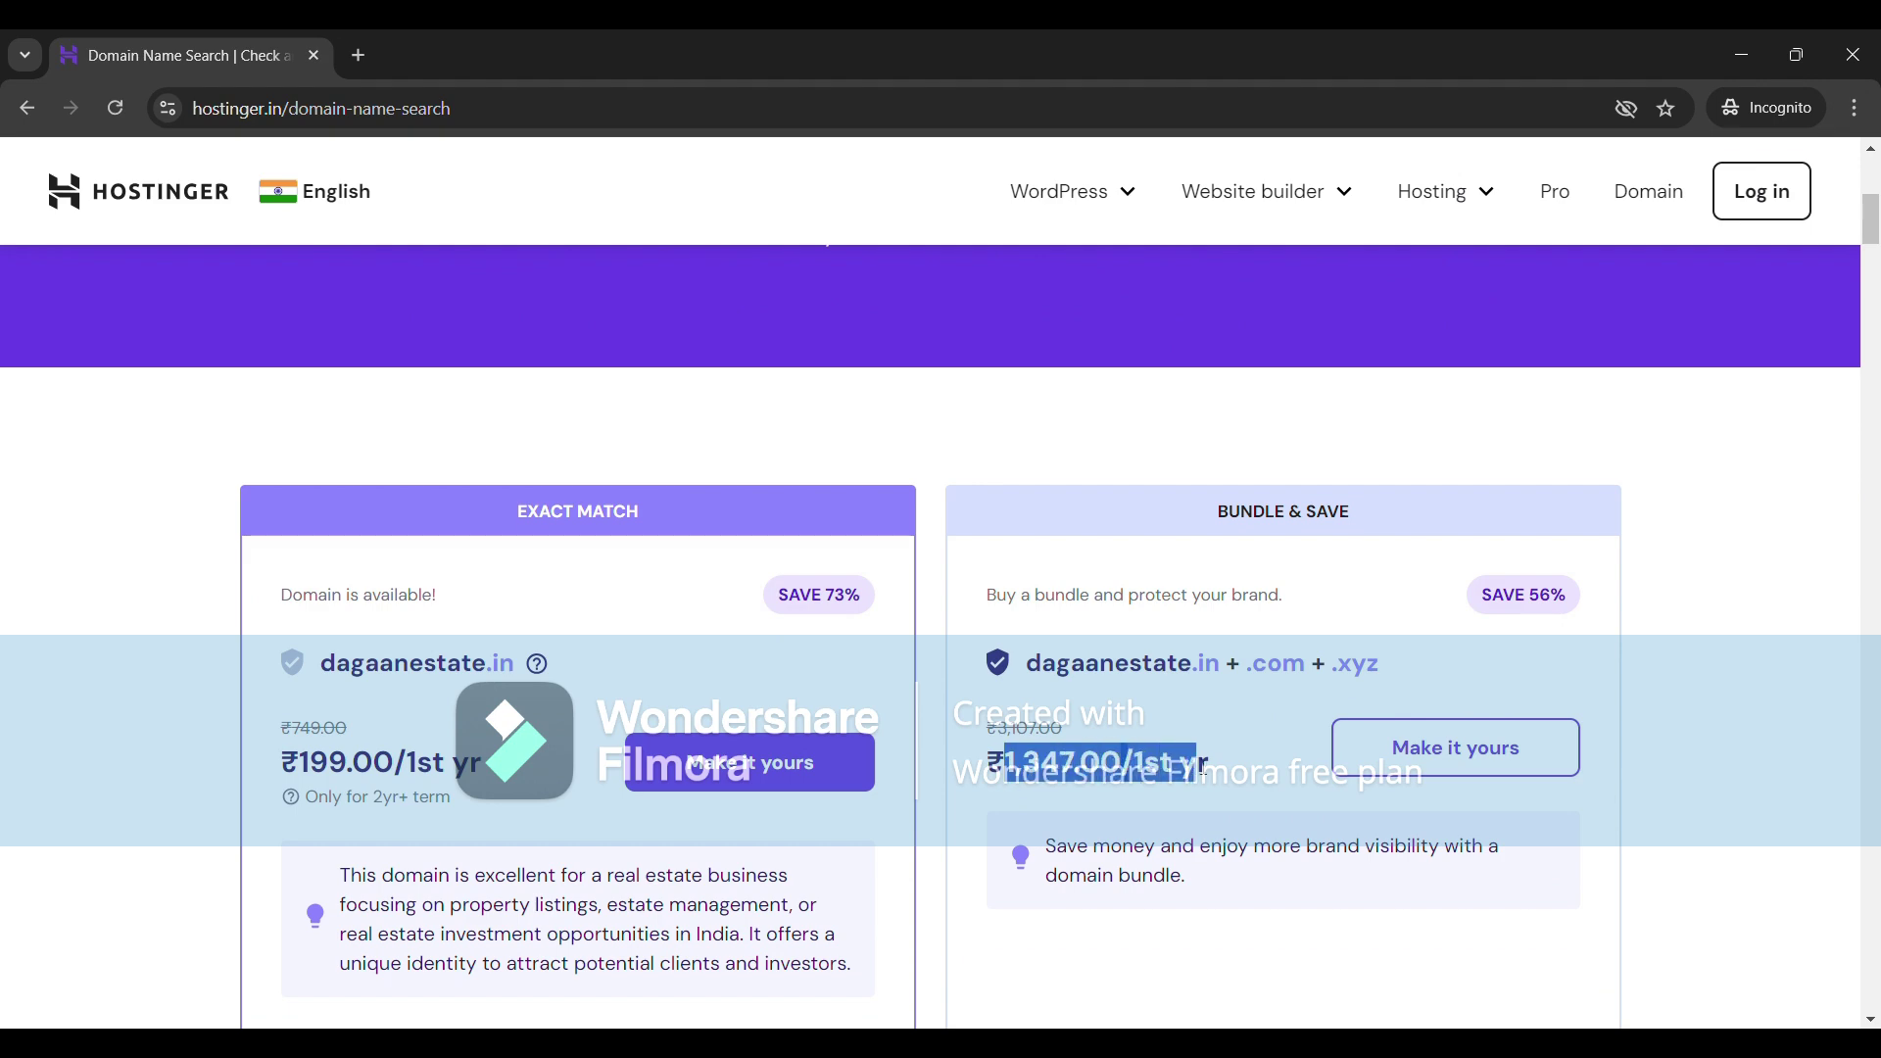
pyautogui.scroll(5, 1260, 768)
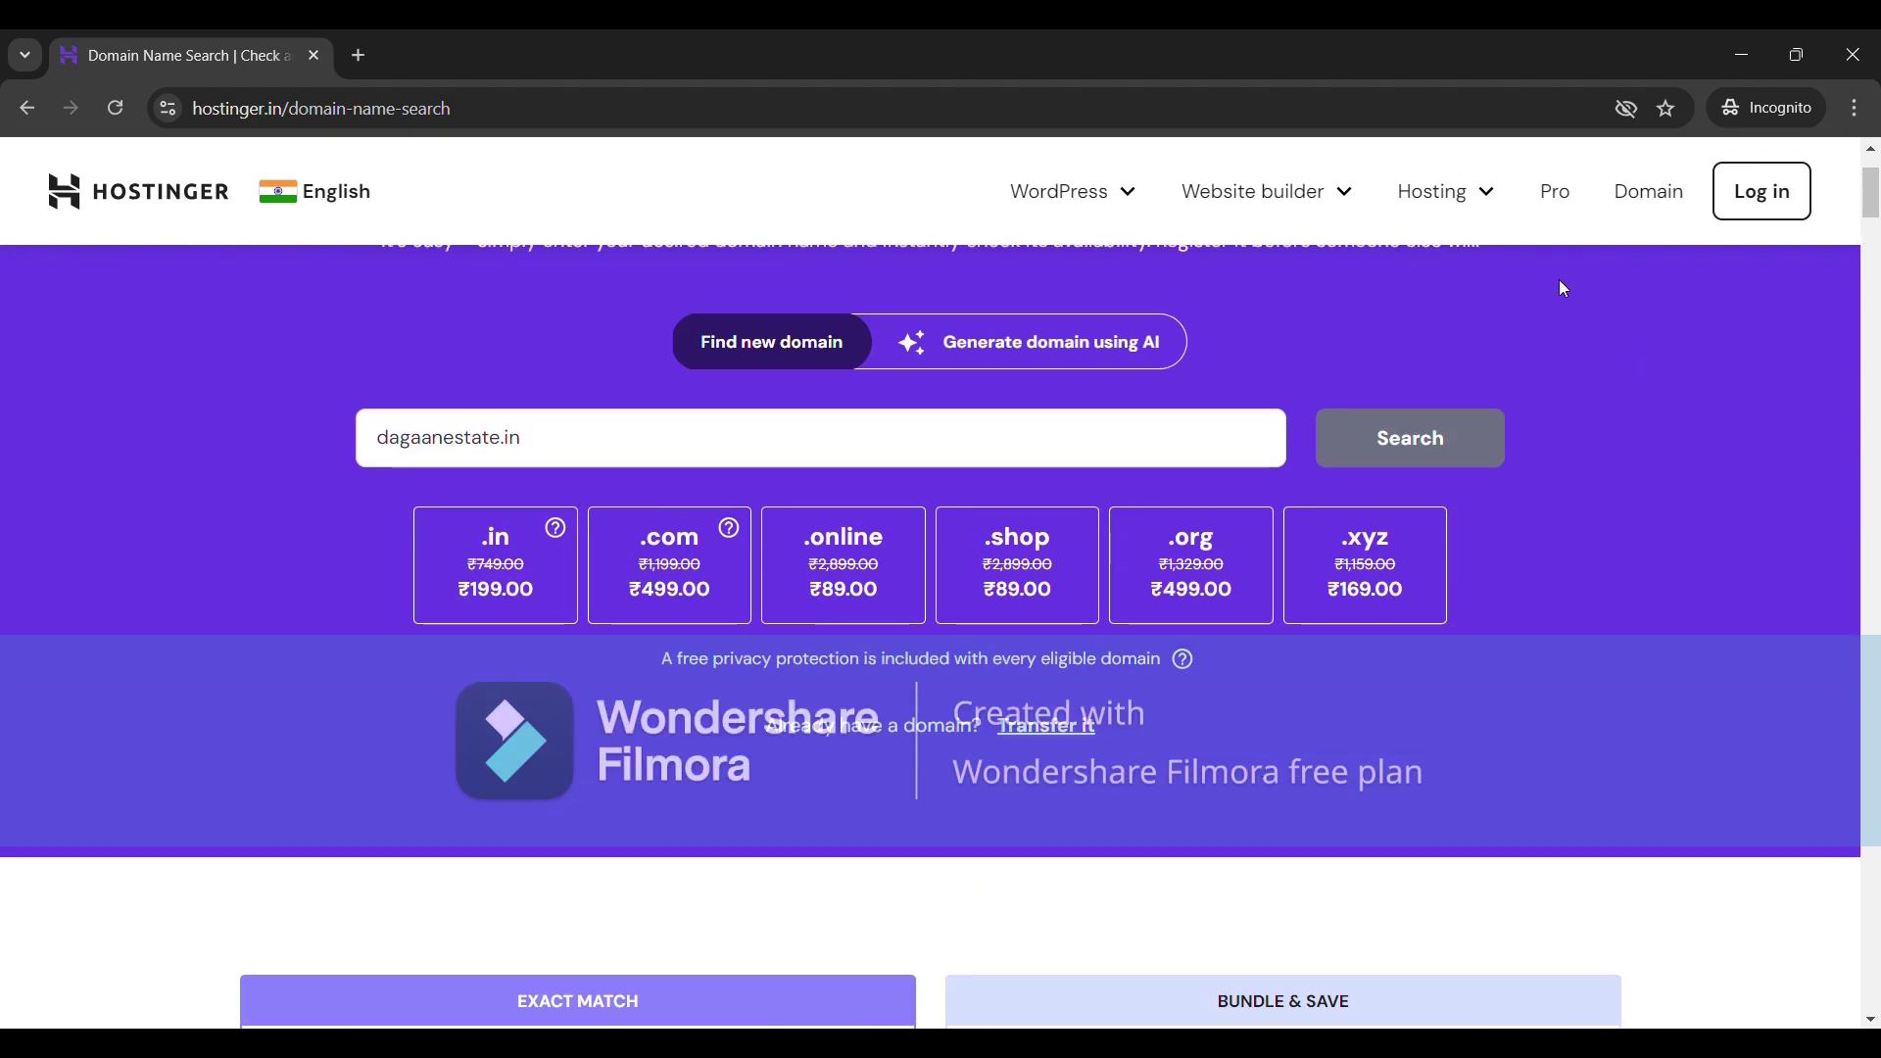
# Go to the Hostinger Website Builder product page from the Website builder menu.
pyautogui.click(1347, 200)
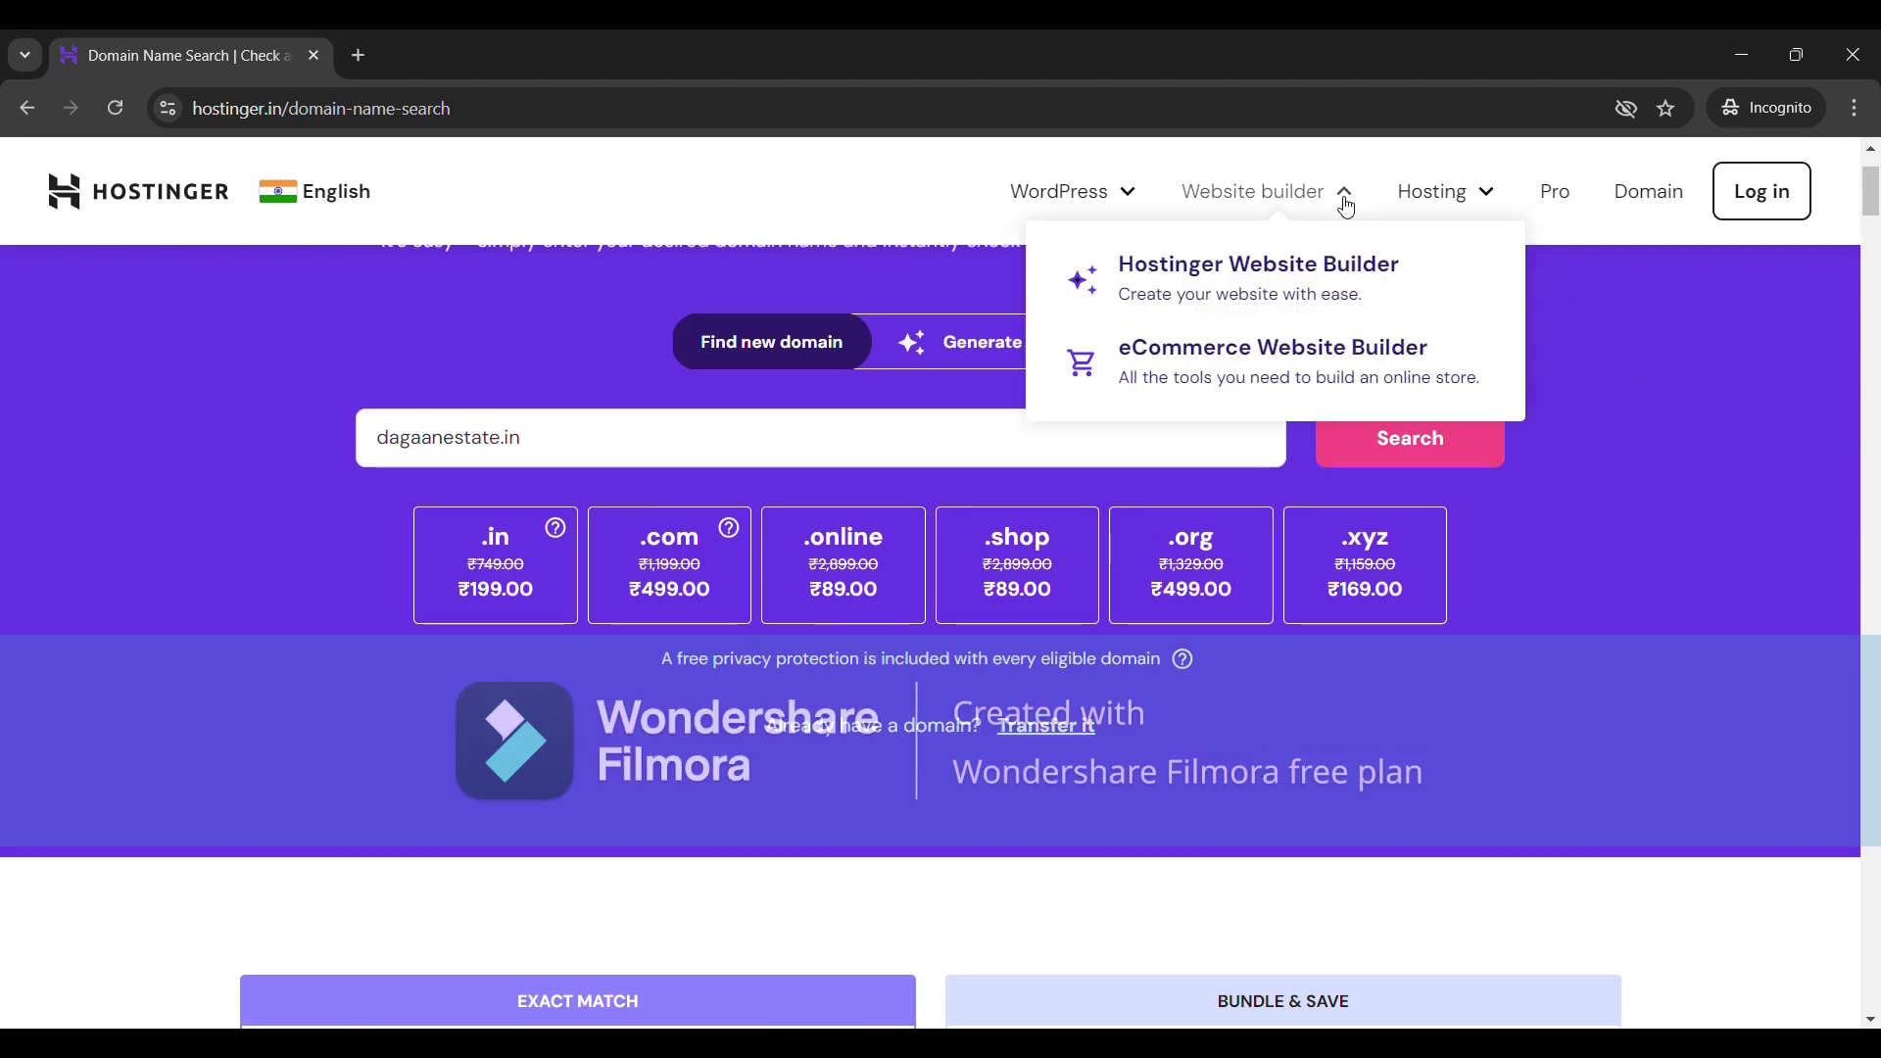
pyautogui.click(1340, 296)
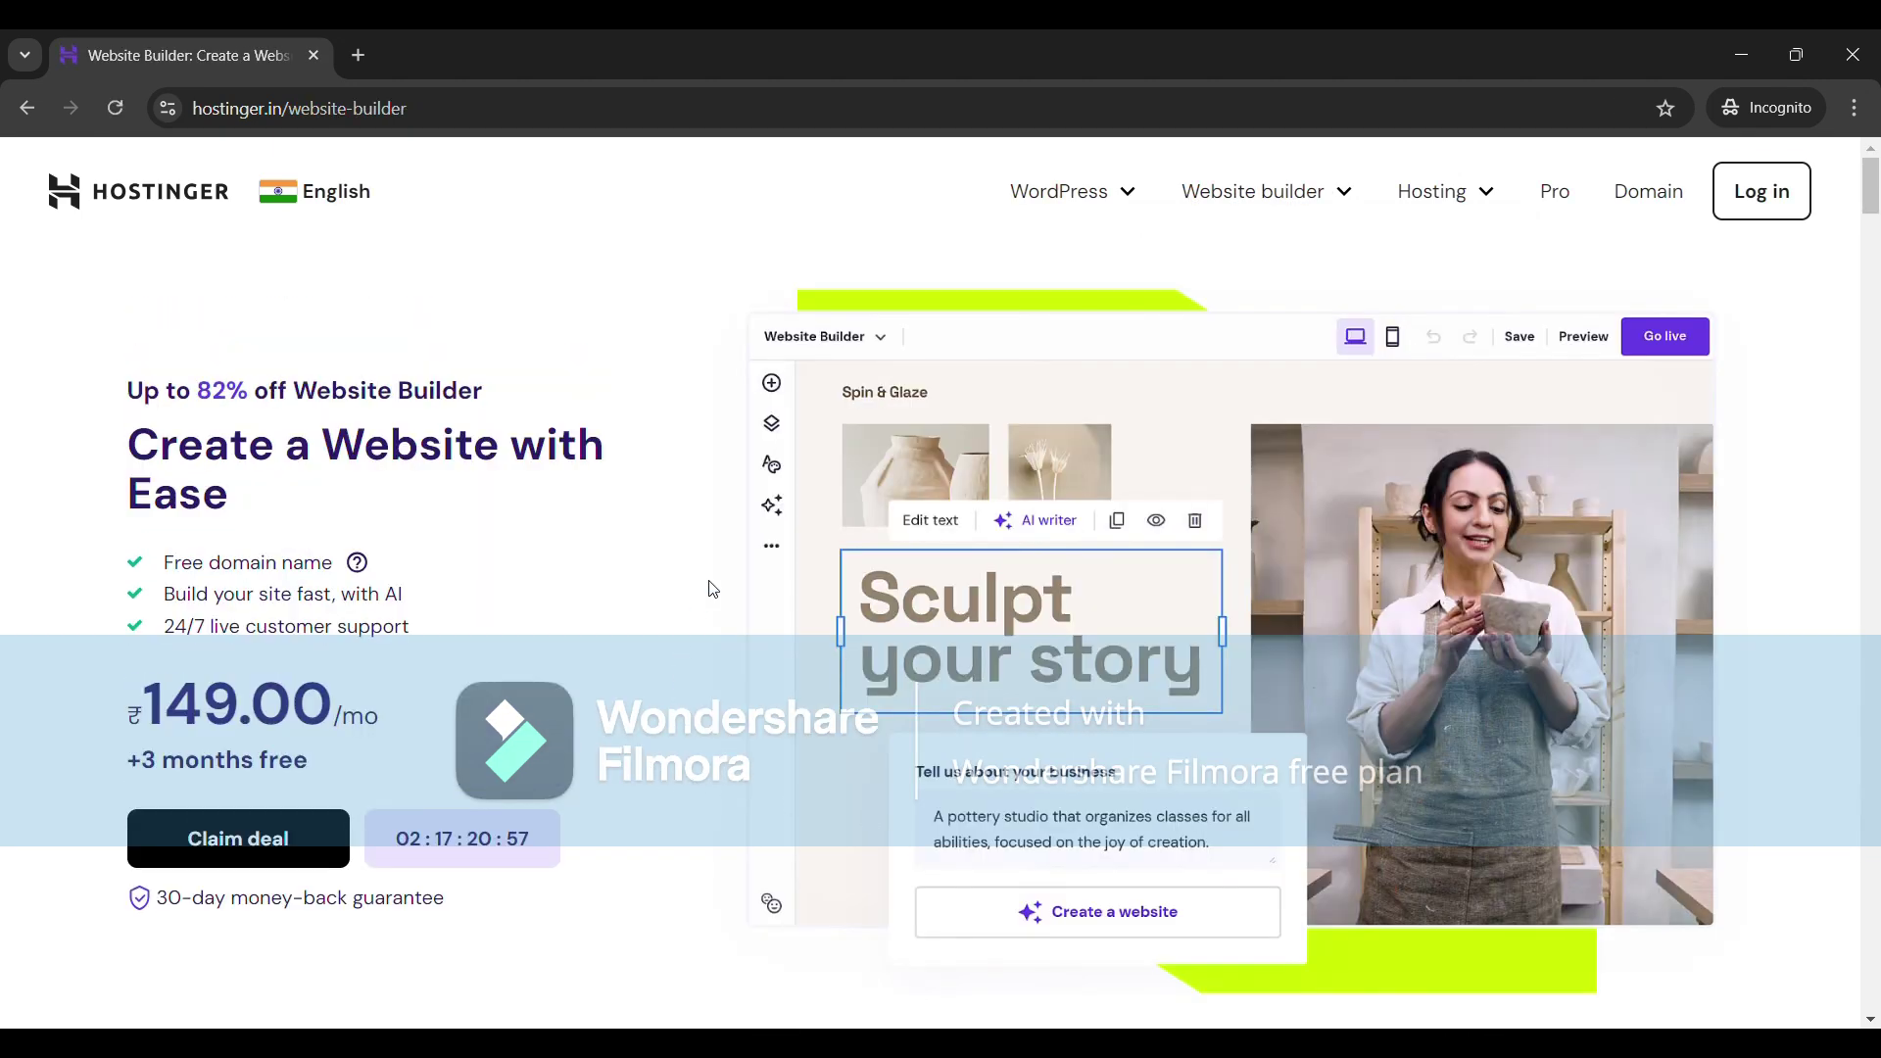
pyautogui.scroll(-2, 707, 587)
pyautogui.scroll(-10, 712, 588)
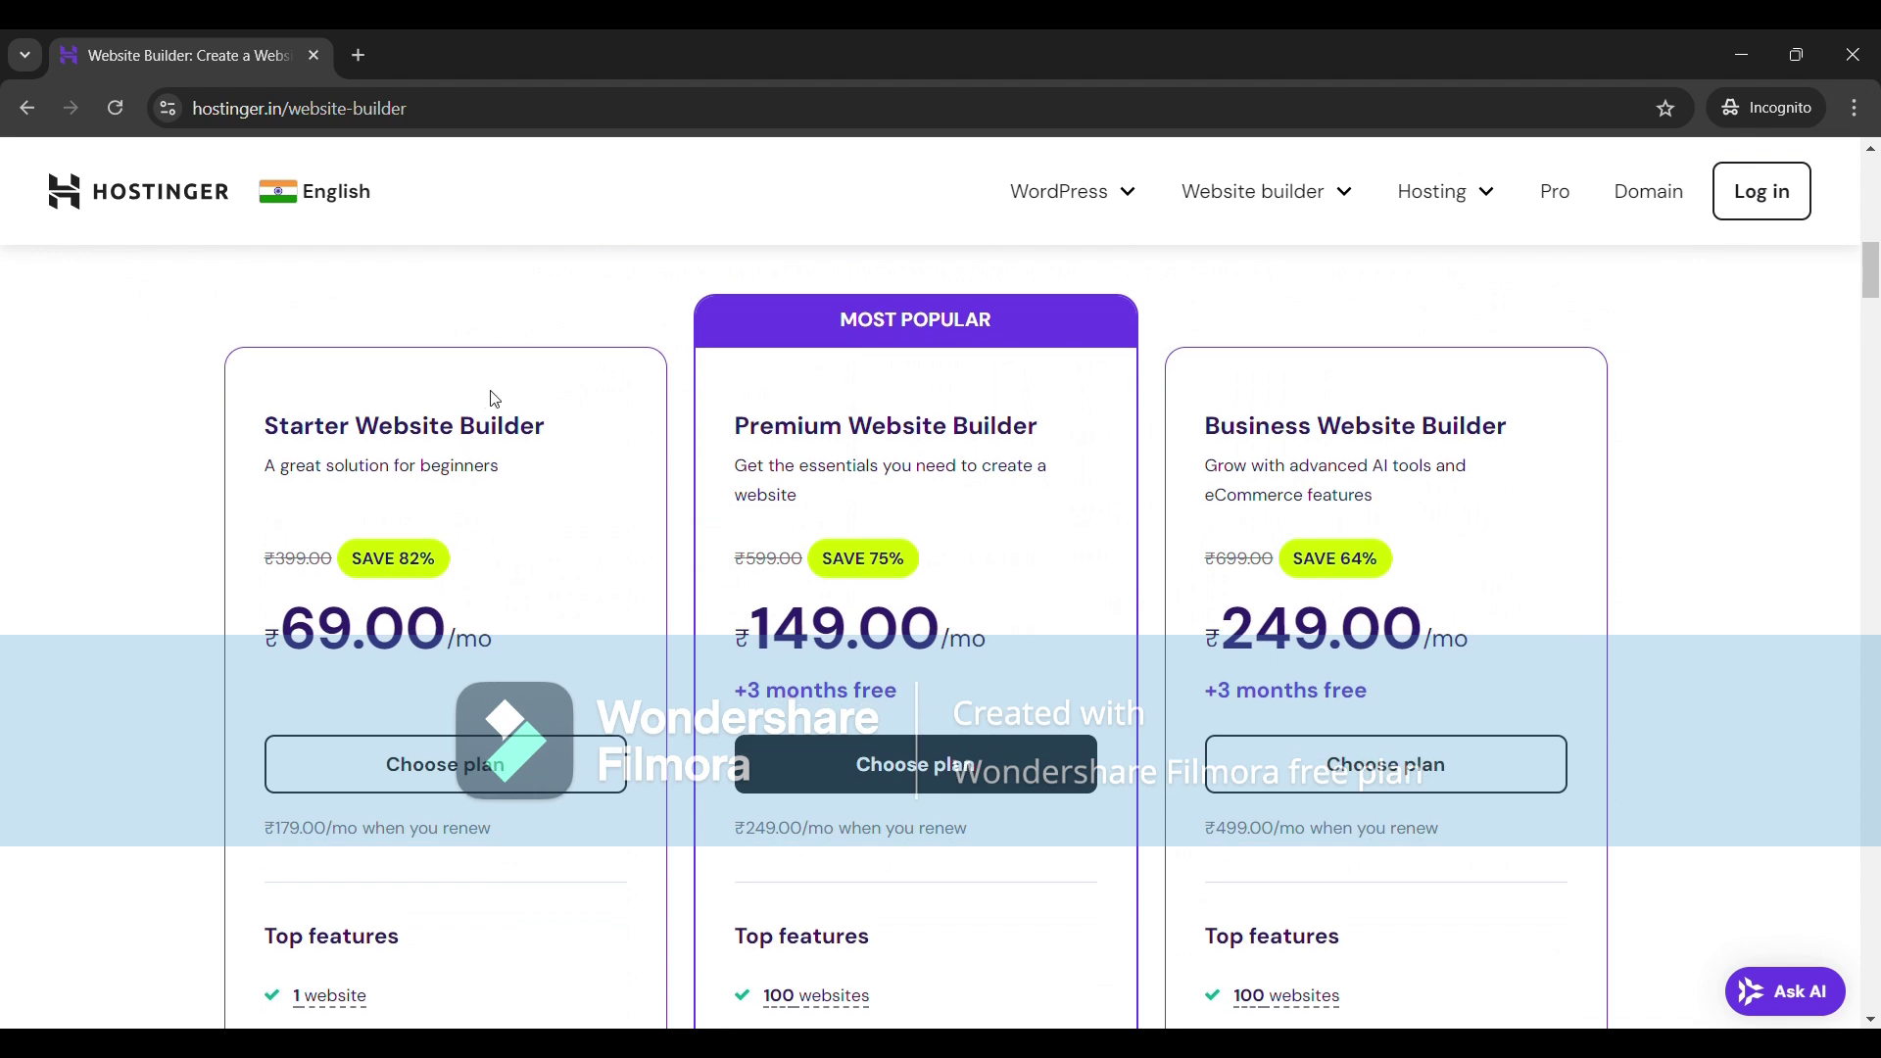
# Review the Starter plan card, dismissing the chat assistant panel and clearing the highlight.
pyautogui.moveTo(262, 427); pyautogui.dragTo(584, 433)
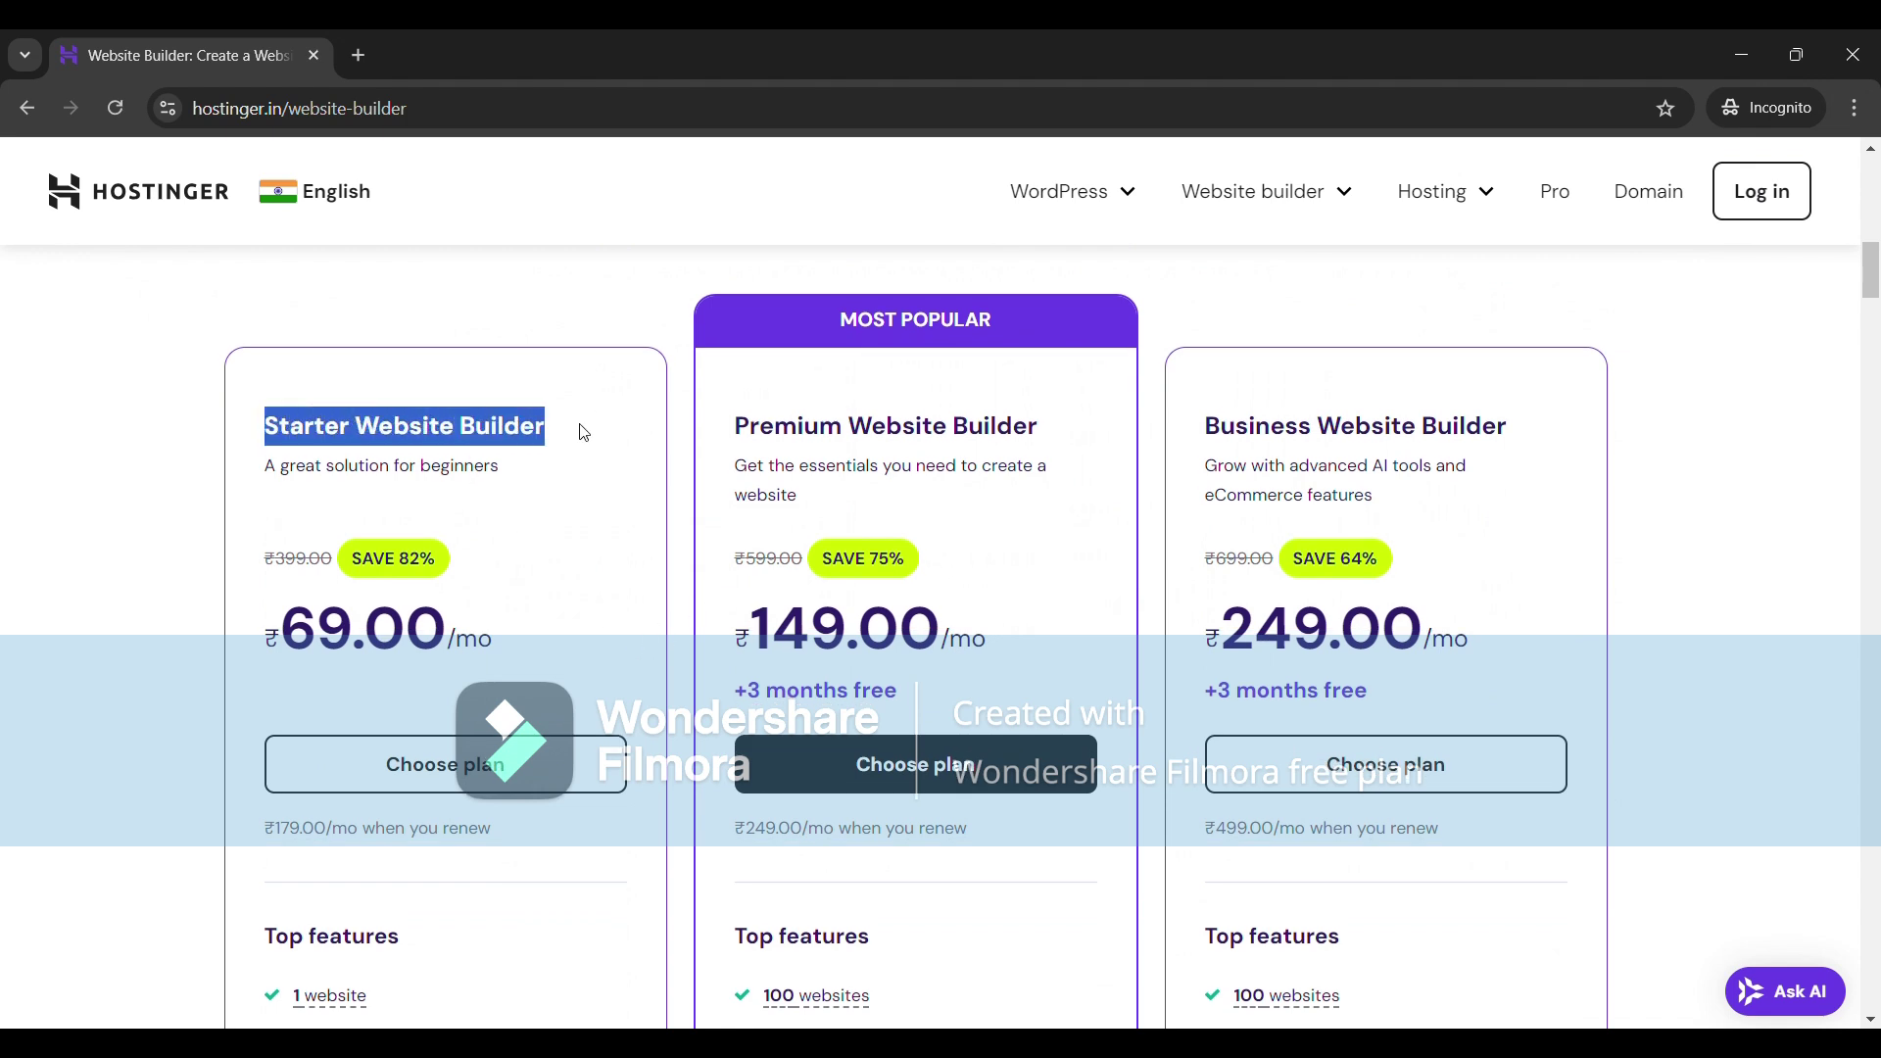
pyautogui.scroll(-1, 559, 550)
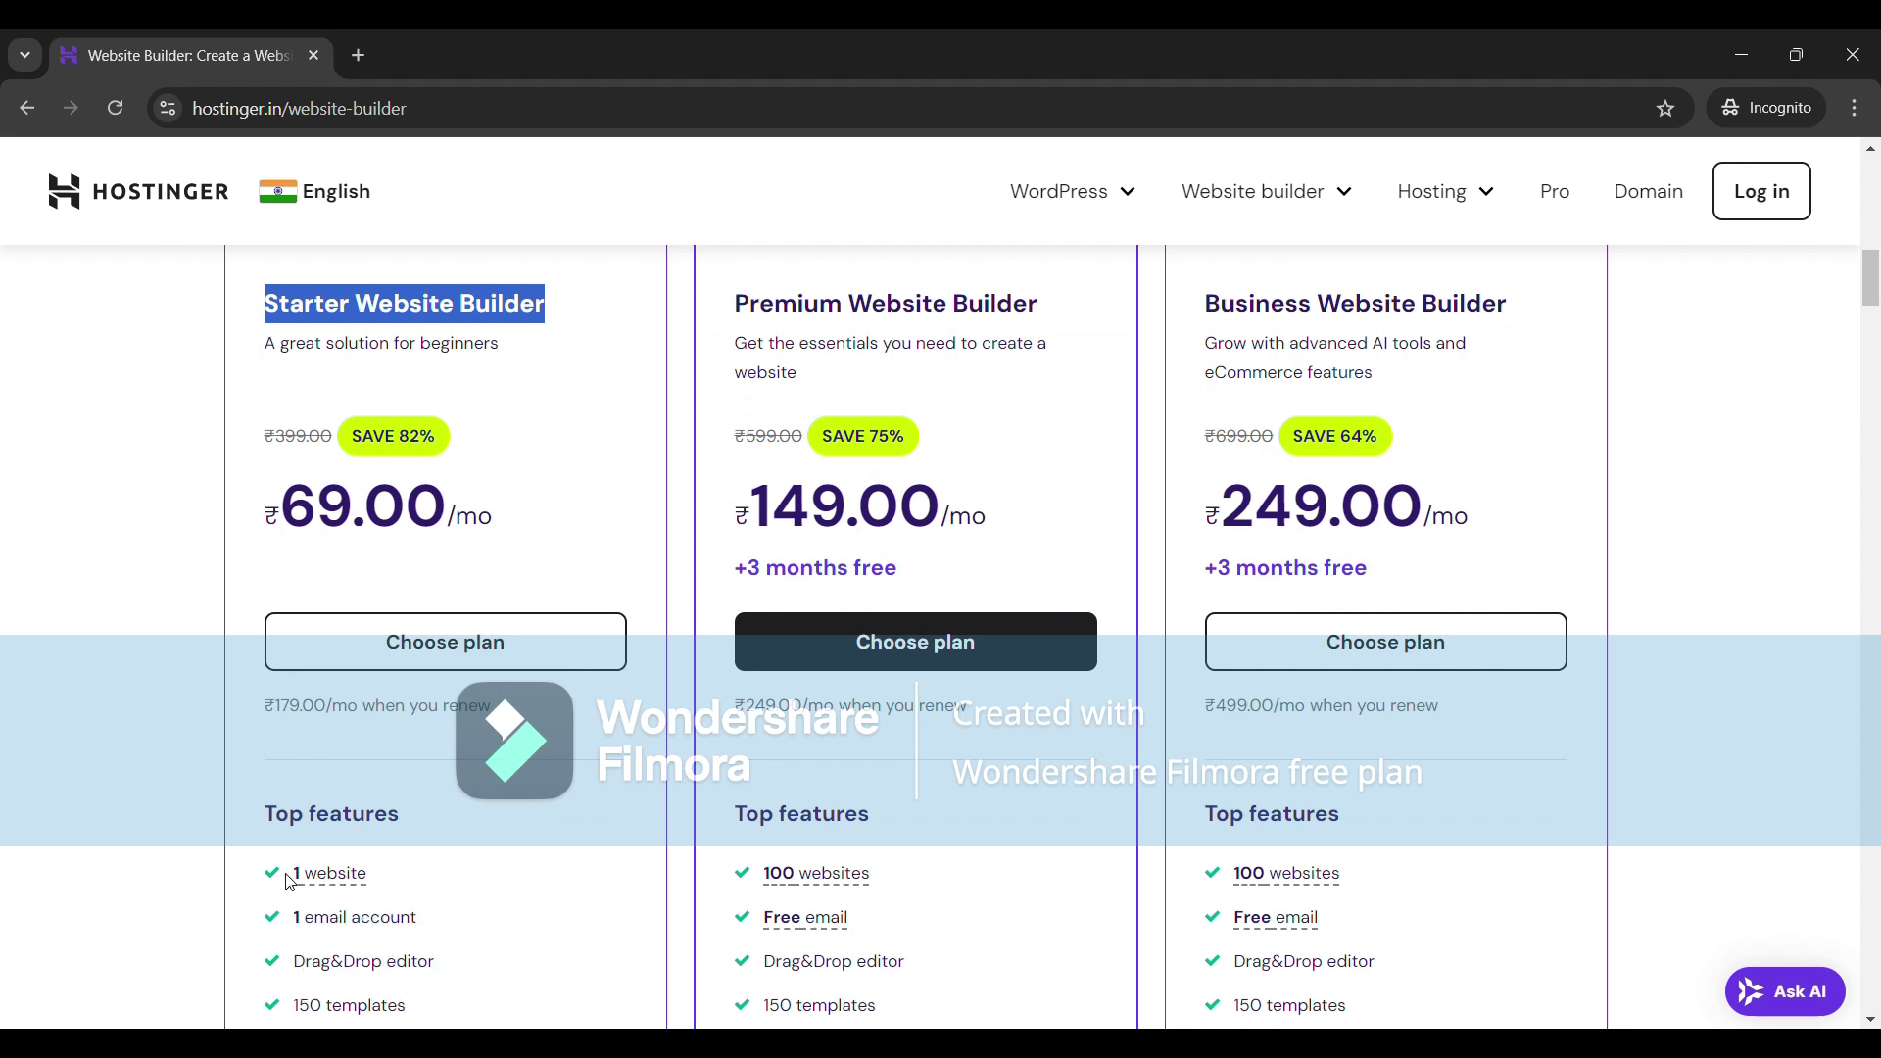
pyautogui.moveTo(338, 892)
pyautogui.click(1816, 417)
pyautogui.scroll(1, 546, 477)
pyautogui.click(556, 511)
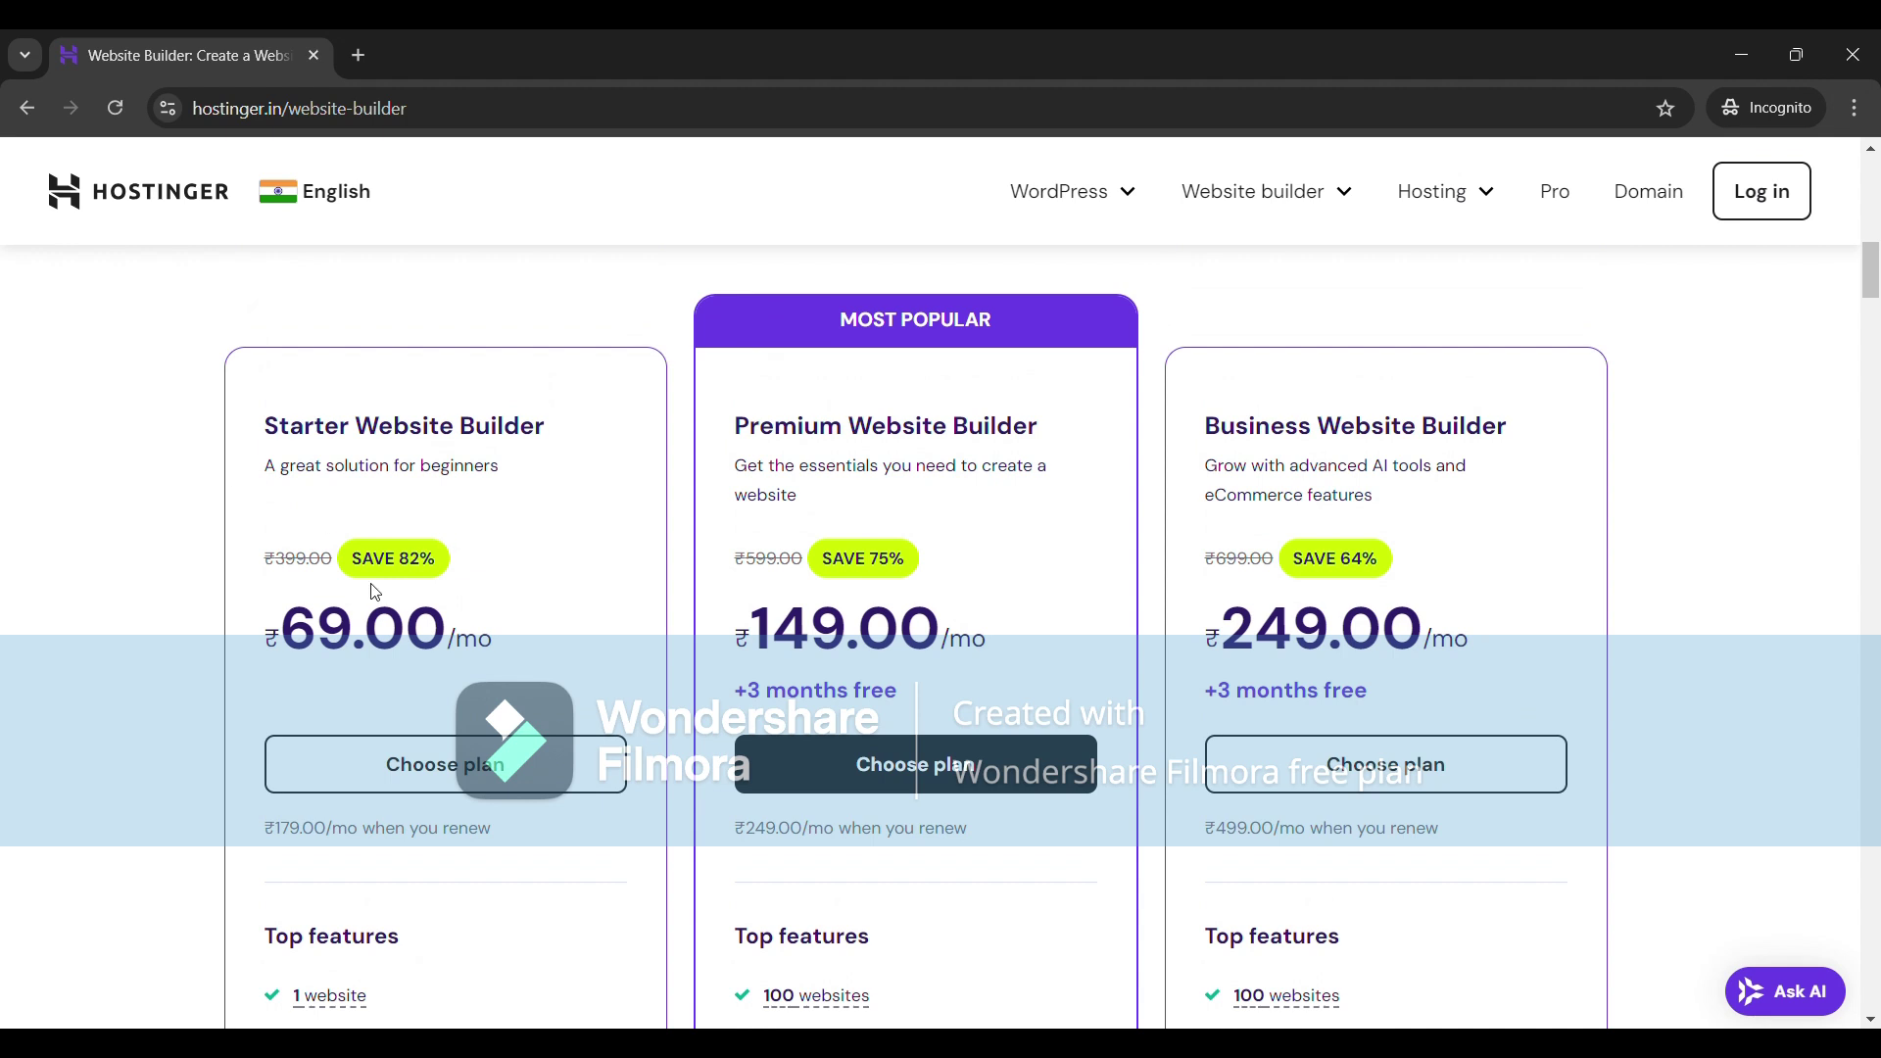
# Choose the Starter Website Builder plan and proceed to the cart.
pyautogui.click(526, 777)
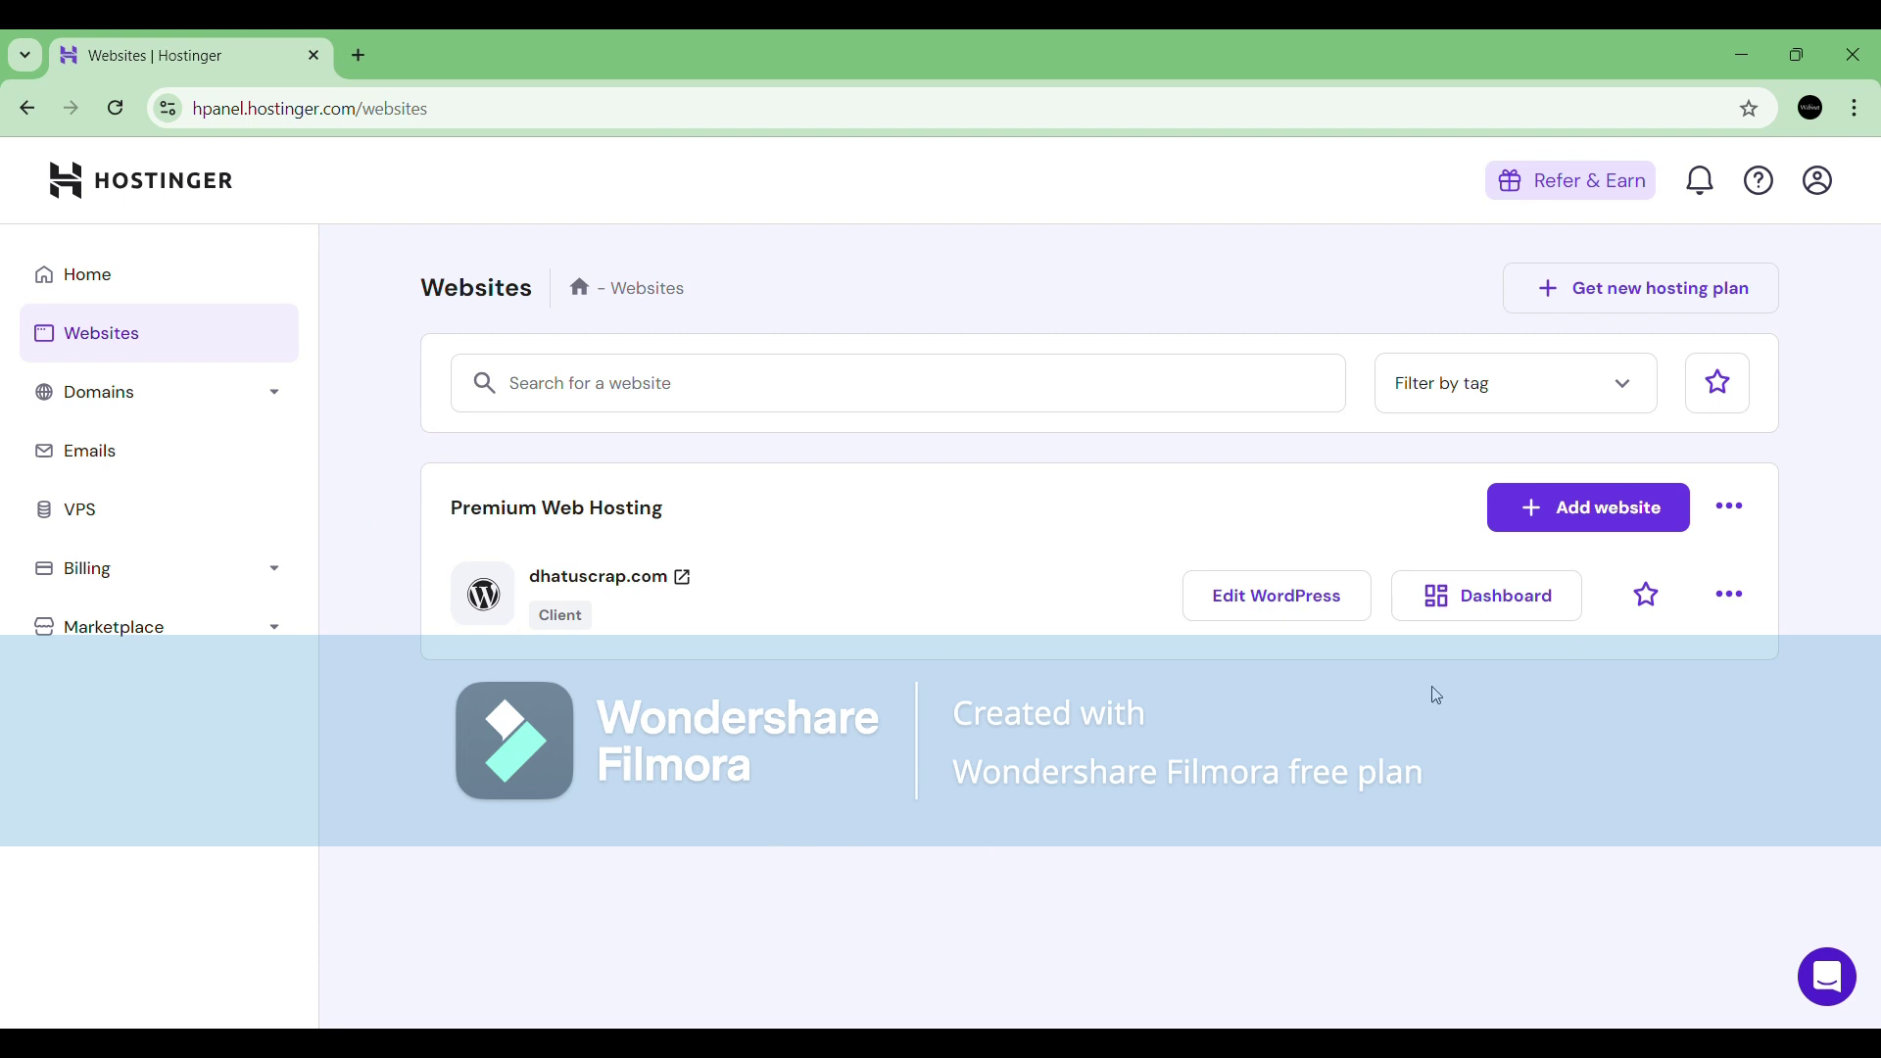
# Add a new website in hPanel using Hostinger Website Builder.
pyautogui.click(1594, 529)
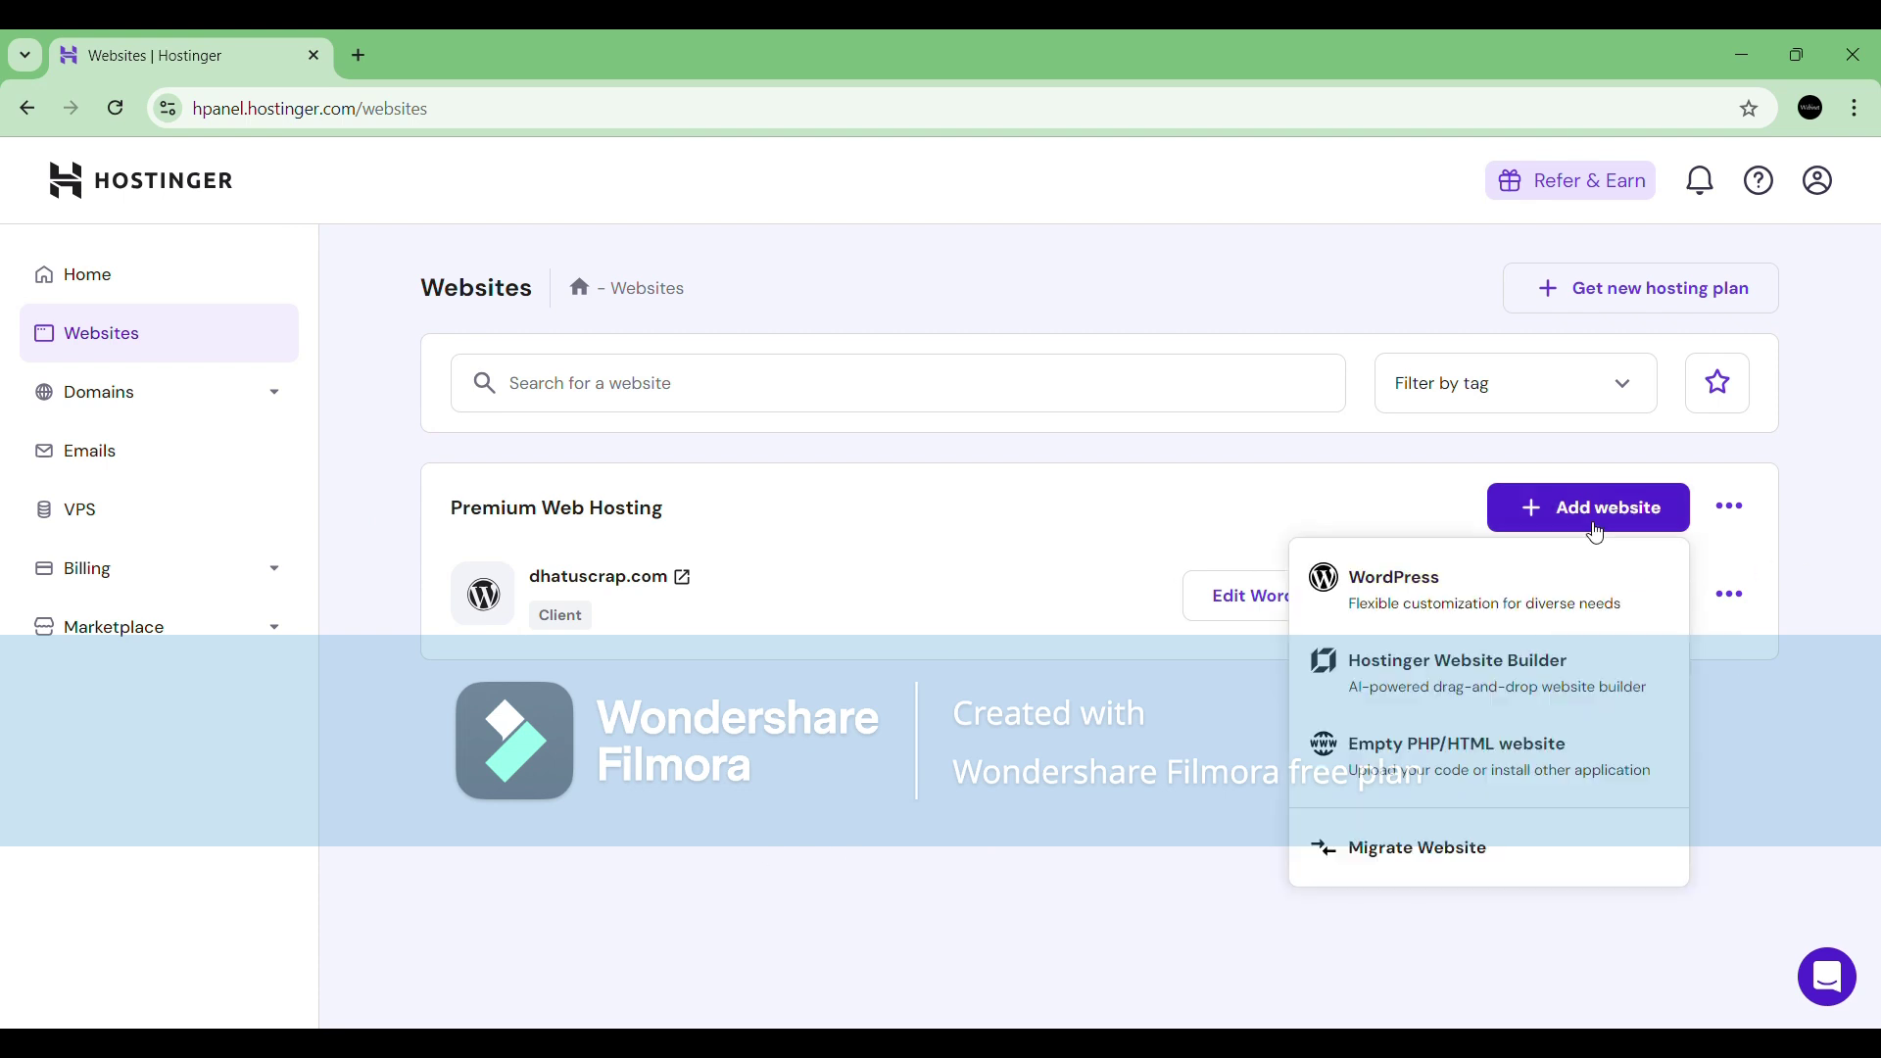
pyautogui.click(1465, 692)
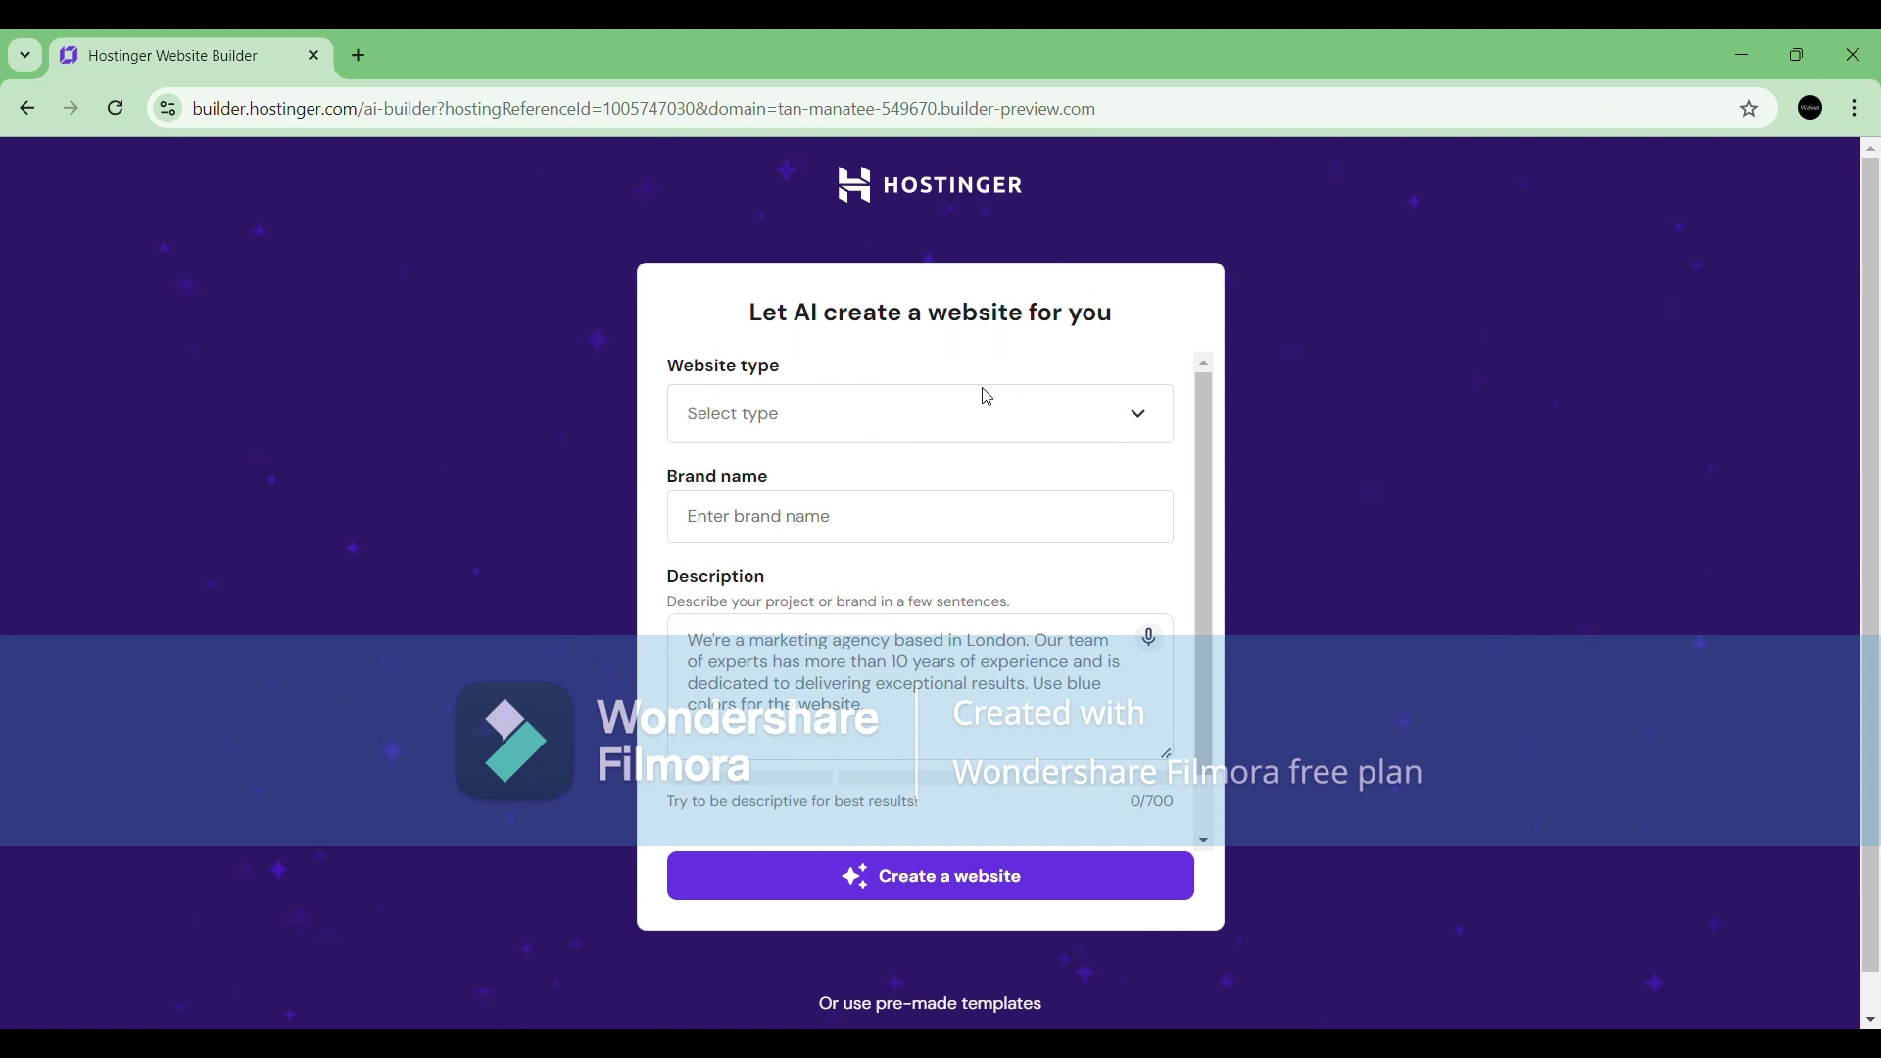
# Pick Online store from the Website type dropdown in the AI form.
pyautogui.click(855, 424)
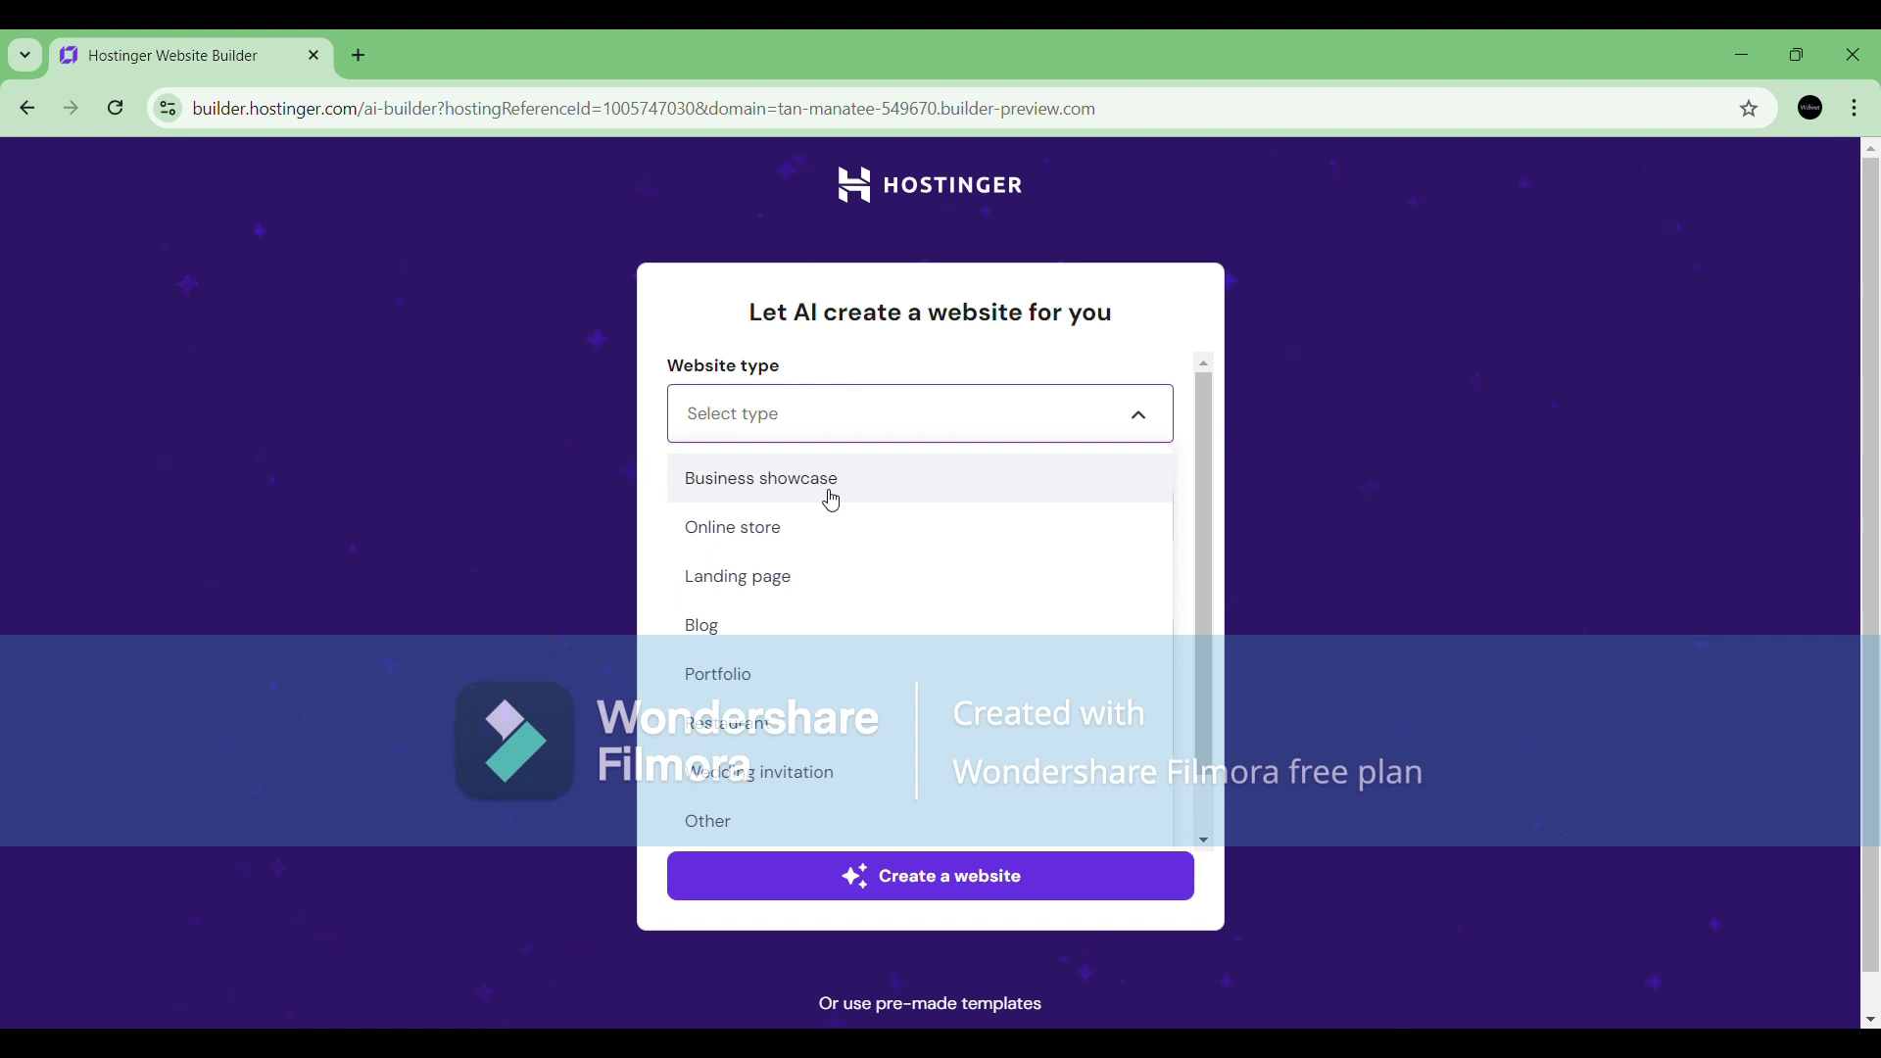
pyautogui.scroll(-1, 812, 654)
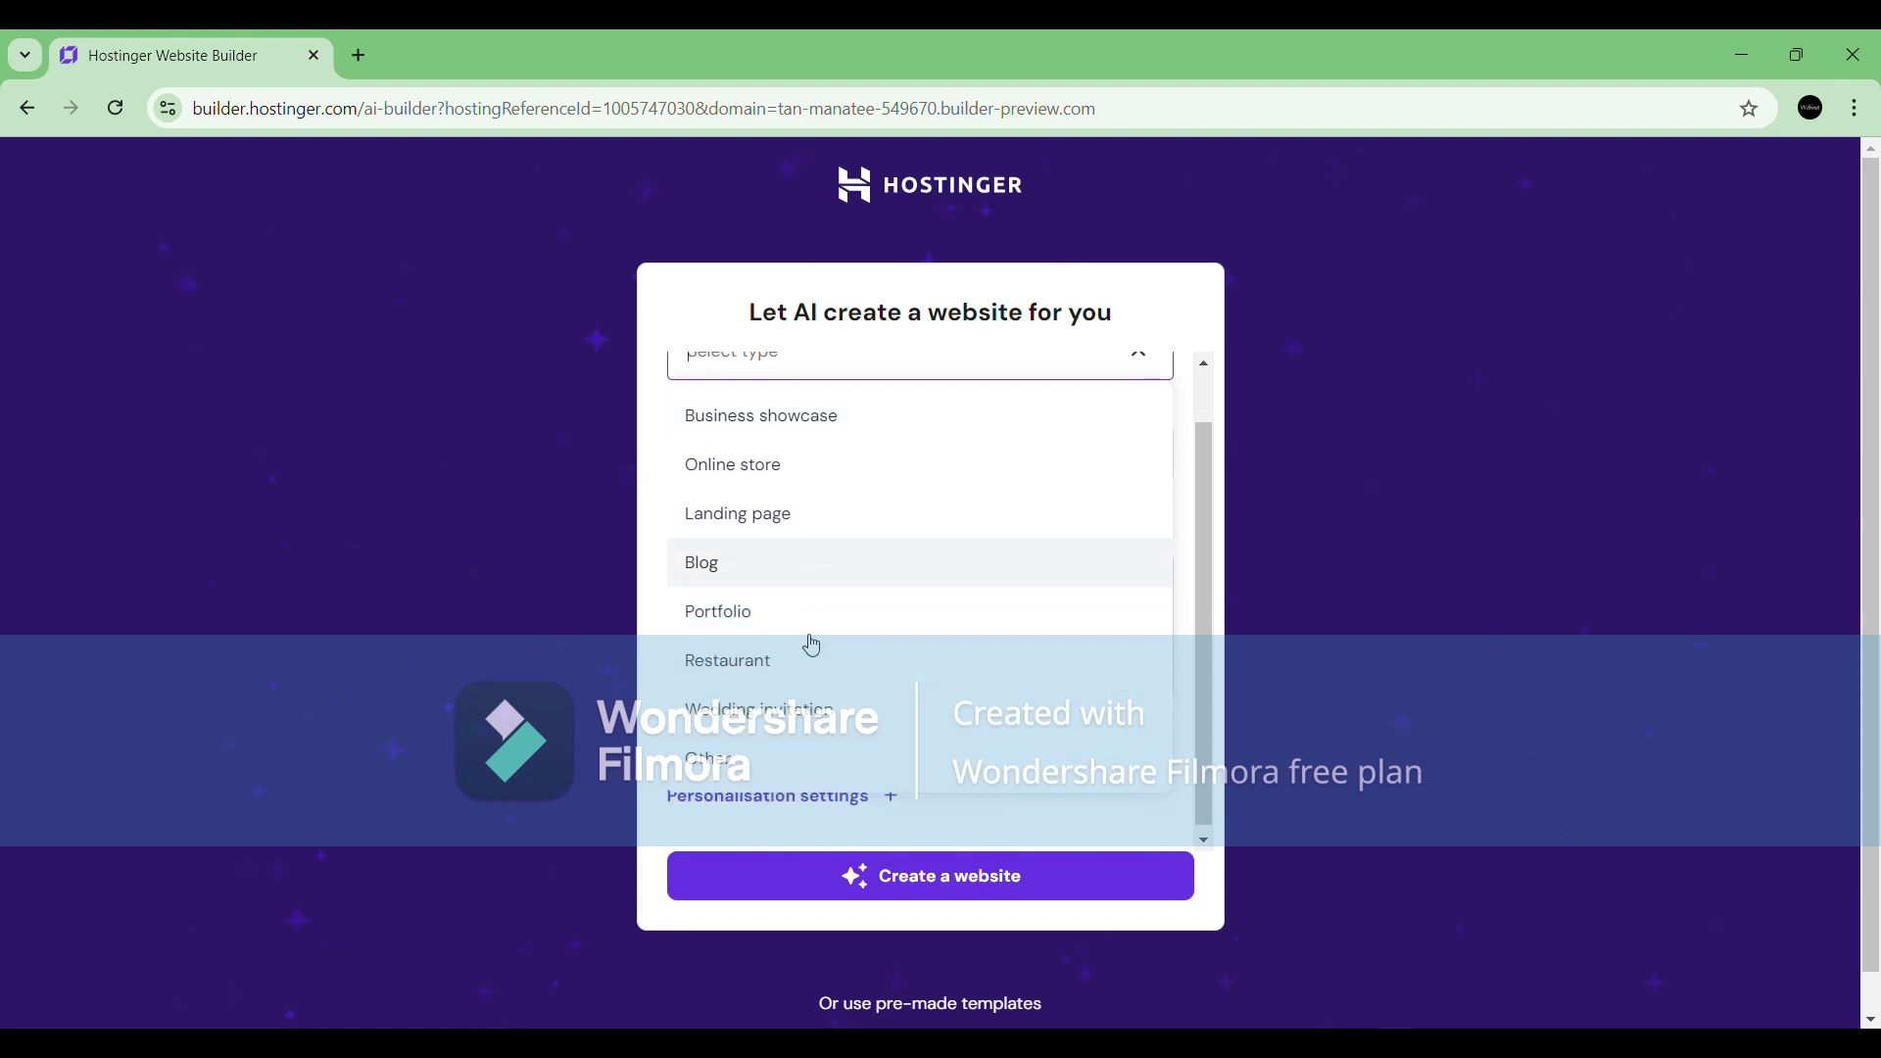
pyautogui.scroll(1, 833, 627)
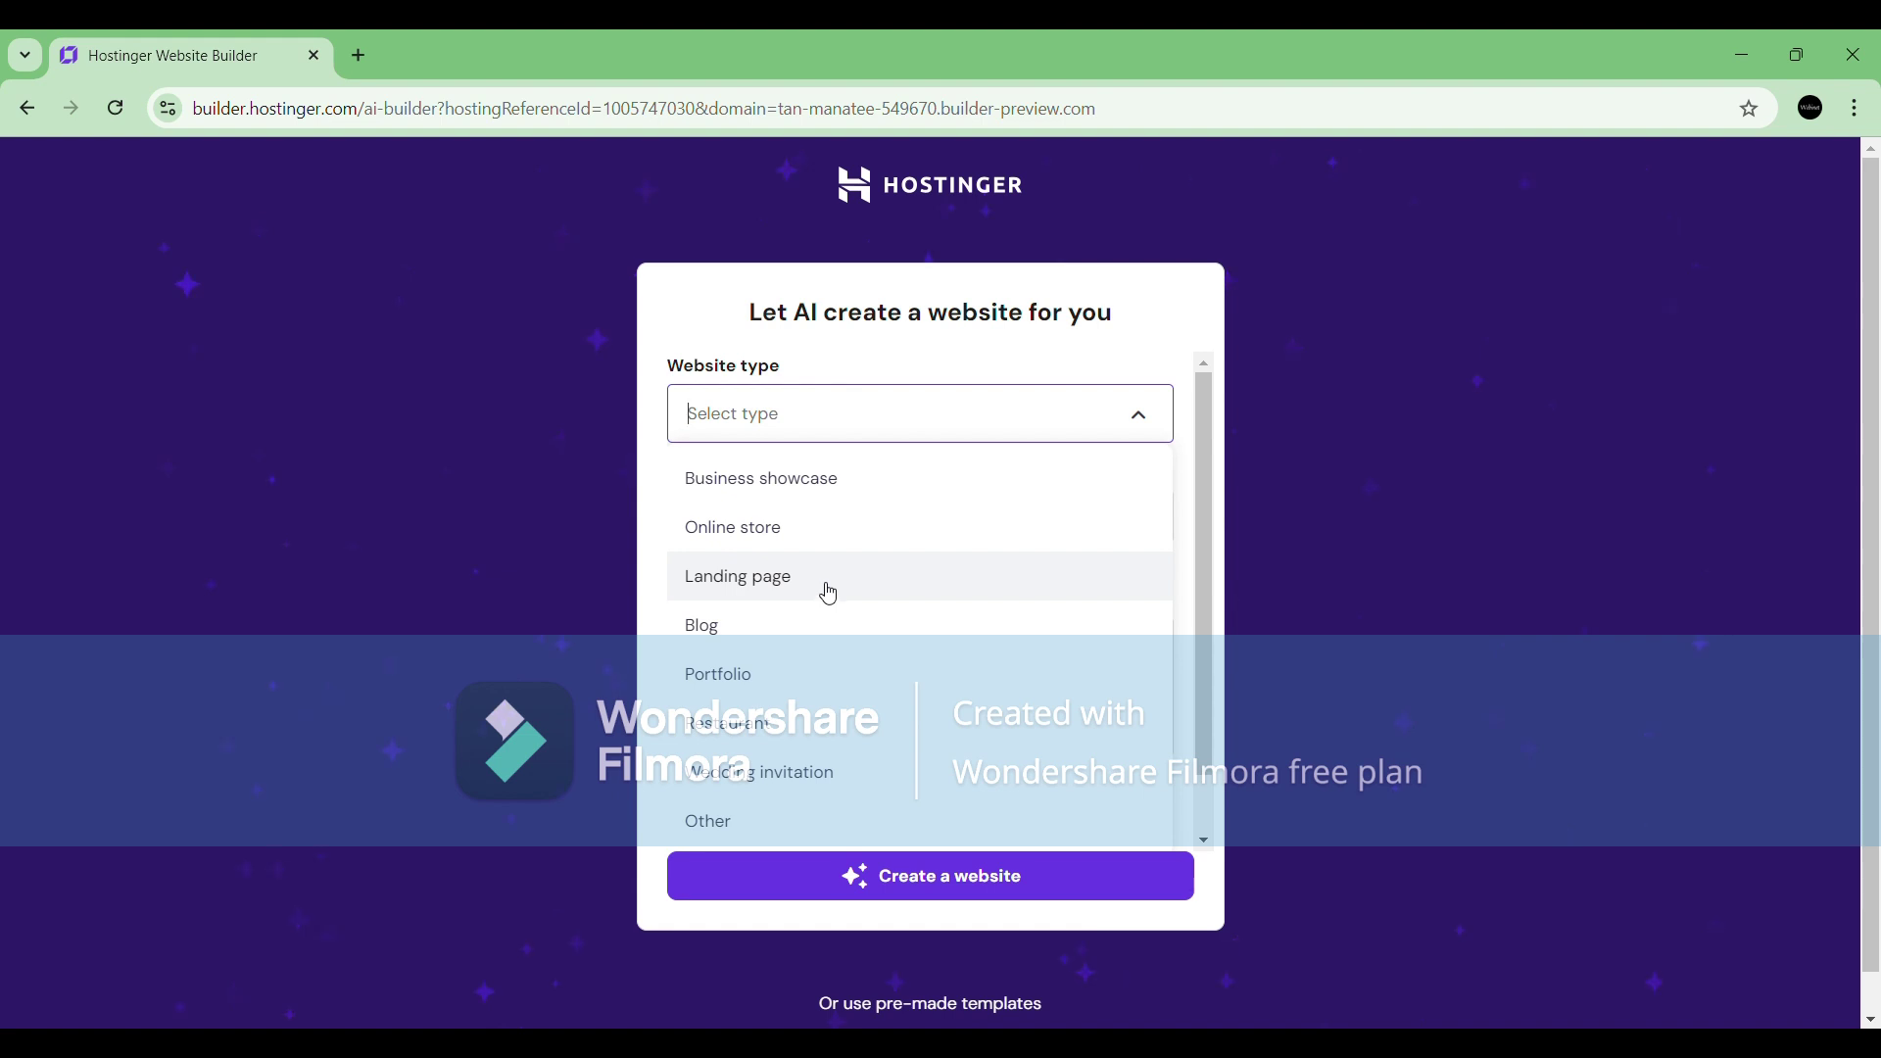
pyautogui.click(853, 540)
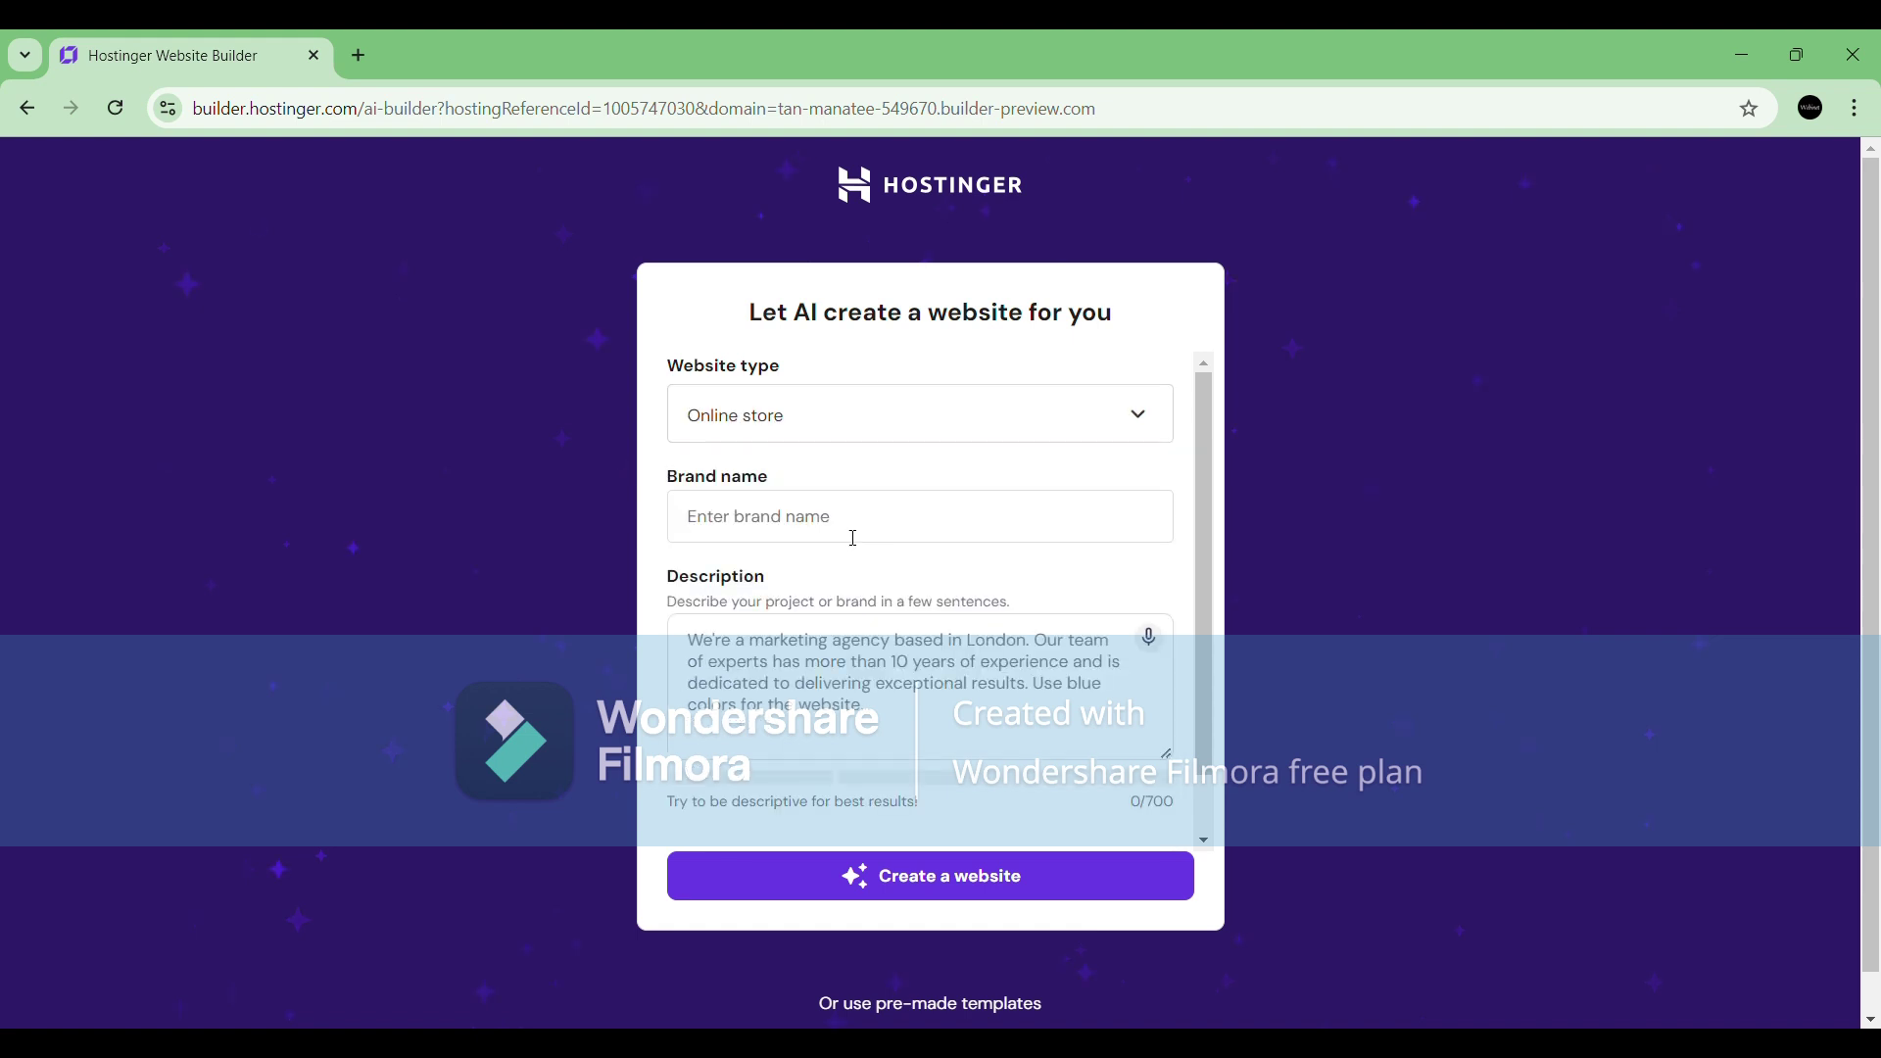
# Enter brand name Dagaan Estate and write the Varanasi land-dealing business description.
pyautogui.click(907, 526)
pyautogui.write('Dagaan Estate')
pyautogui.click(750, 548)
pyautogui.write('Da')
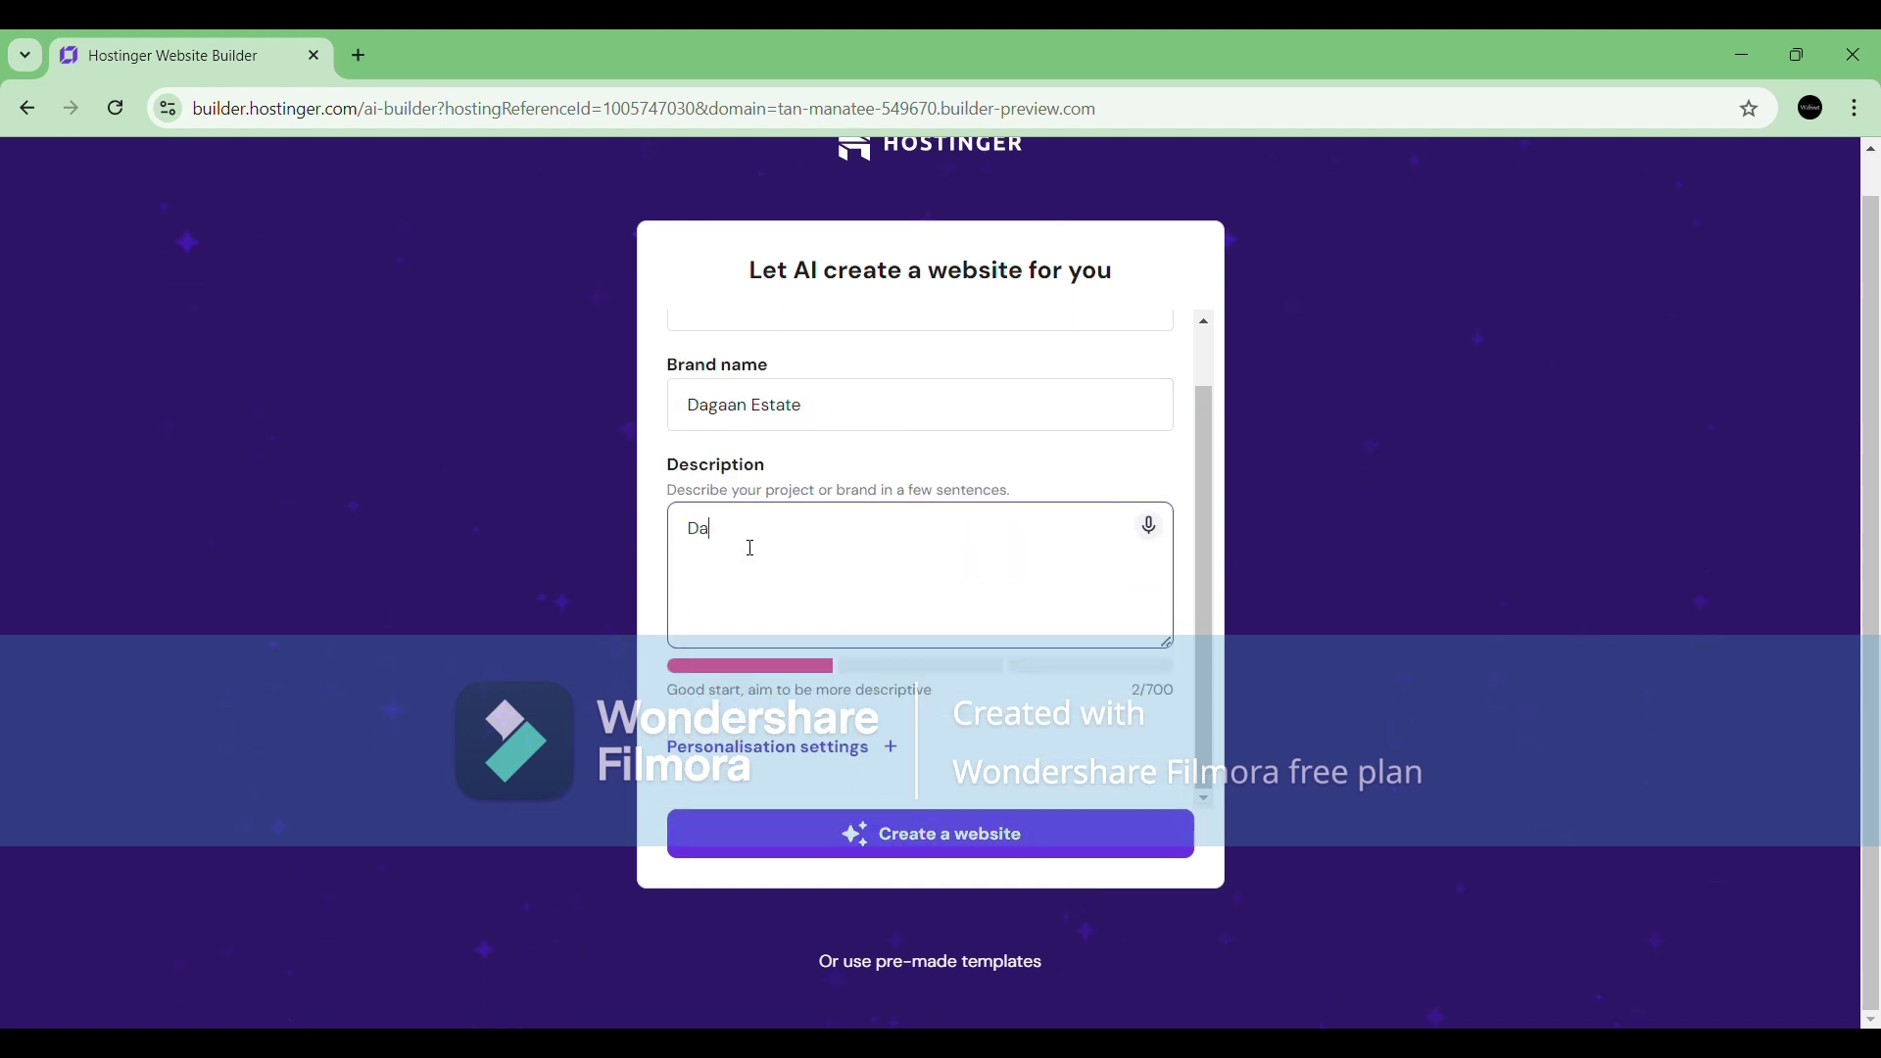
pyautogui.write('gaan Estate is a 15+ Year Expe')
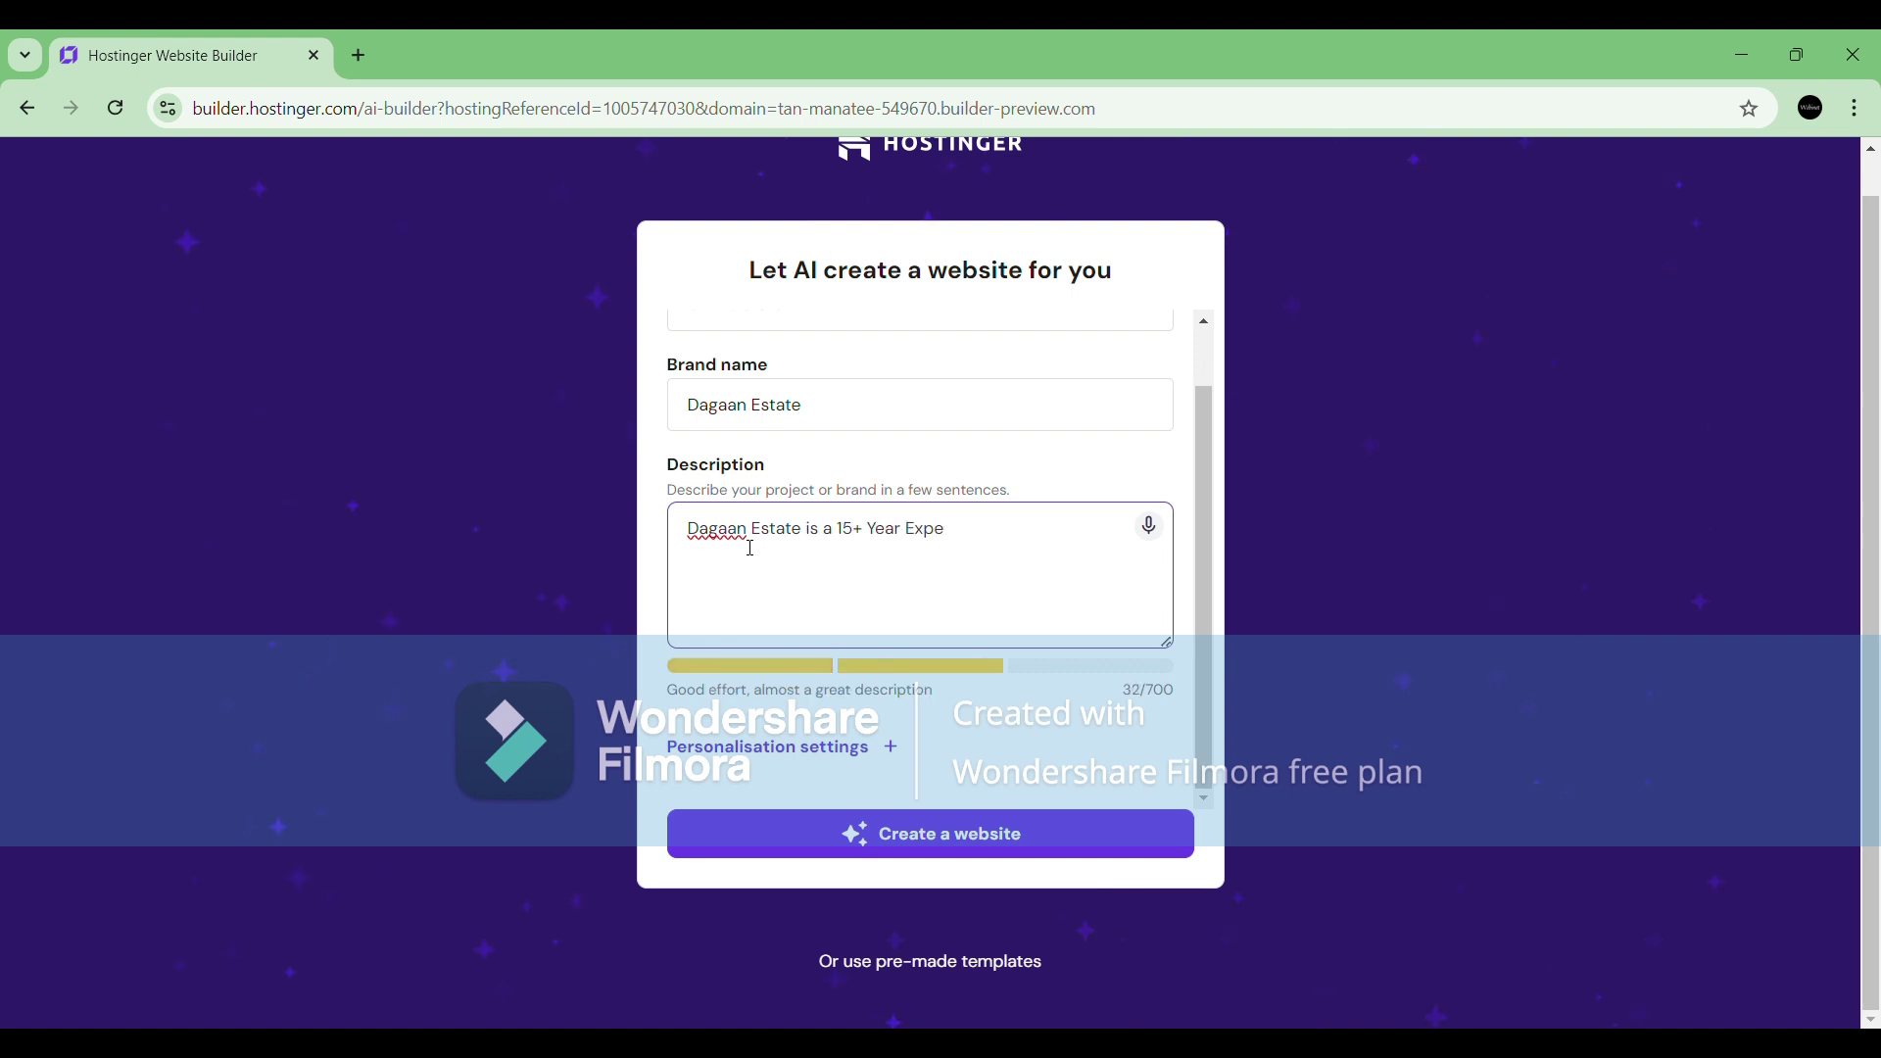
pyautogui.write('rienced Group of Community ')
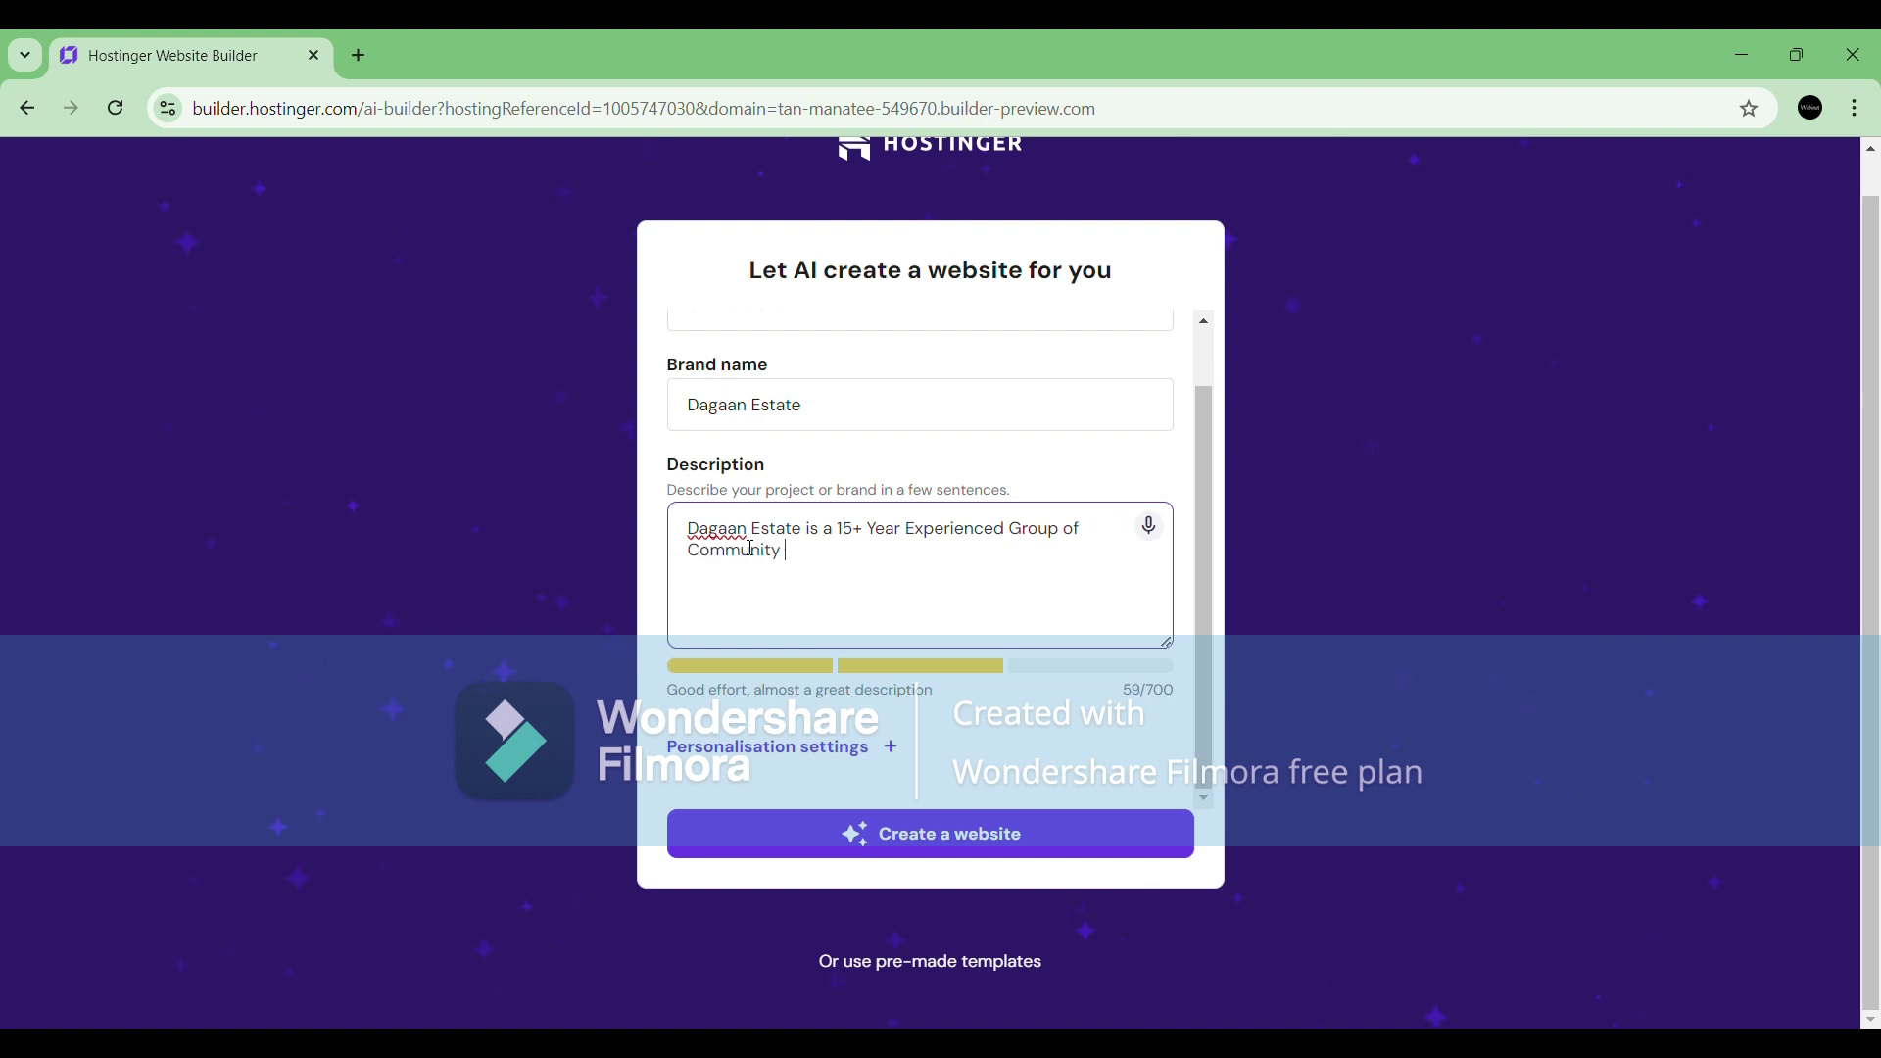
pyautogui.write('that deals in Lands')
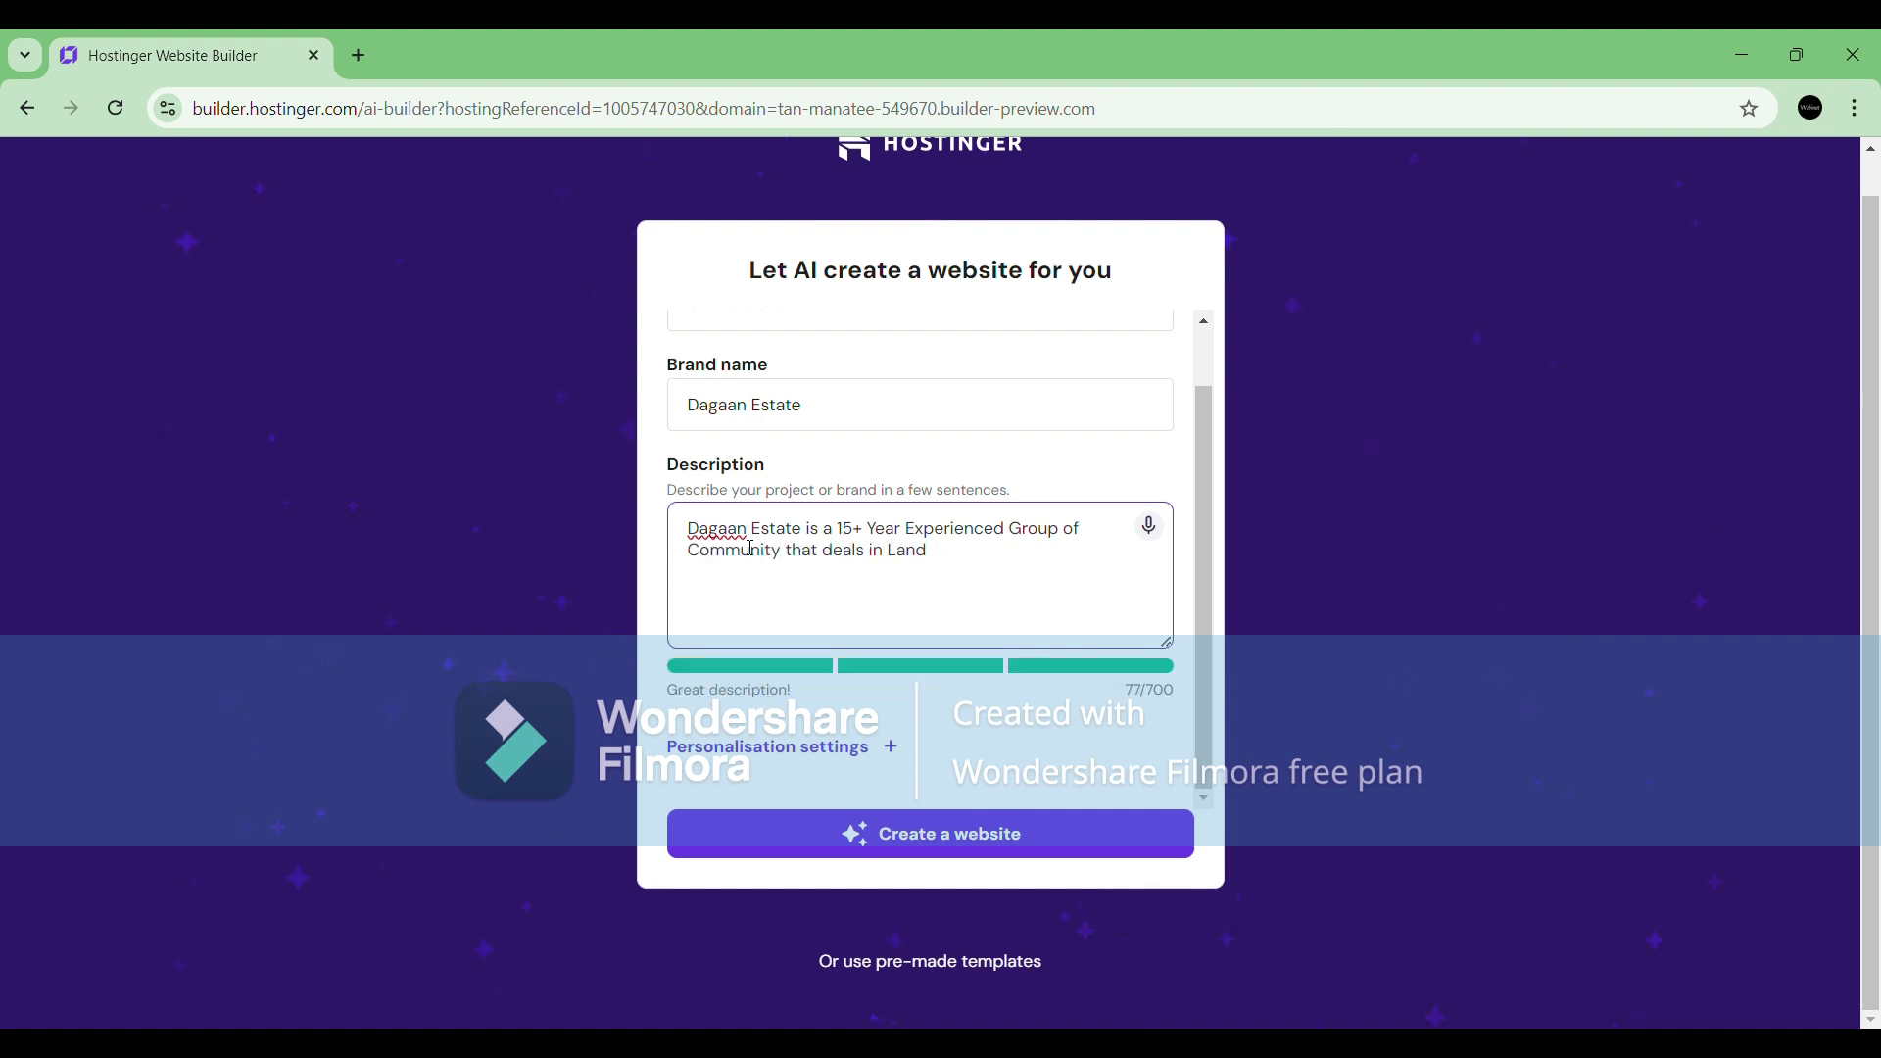
pyautogui.press('BackSpace')
pyautogui.press('BackSpace')
pyautogui.press('BackSpace')
pyautogui.press('BackSpace')
pyautogui.write('Buying and Selling of Lands and')
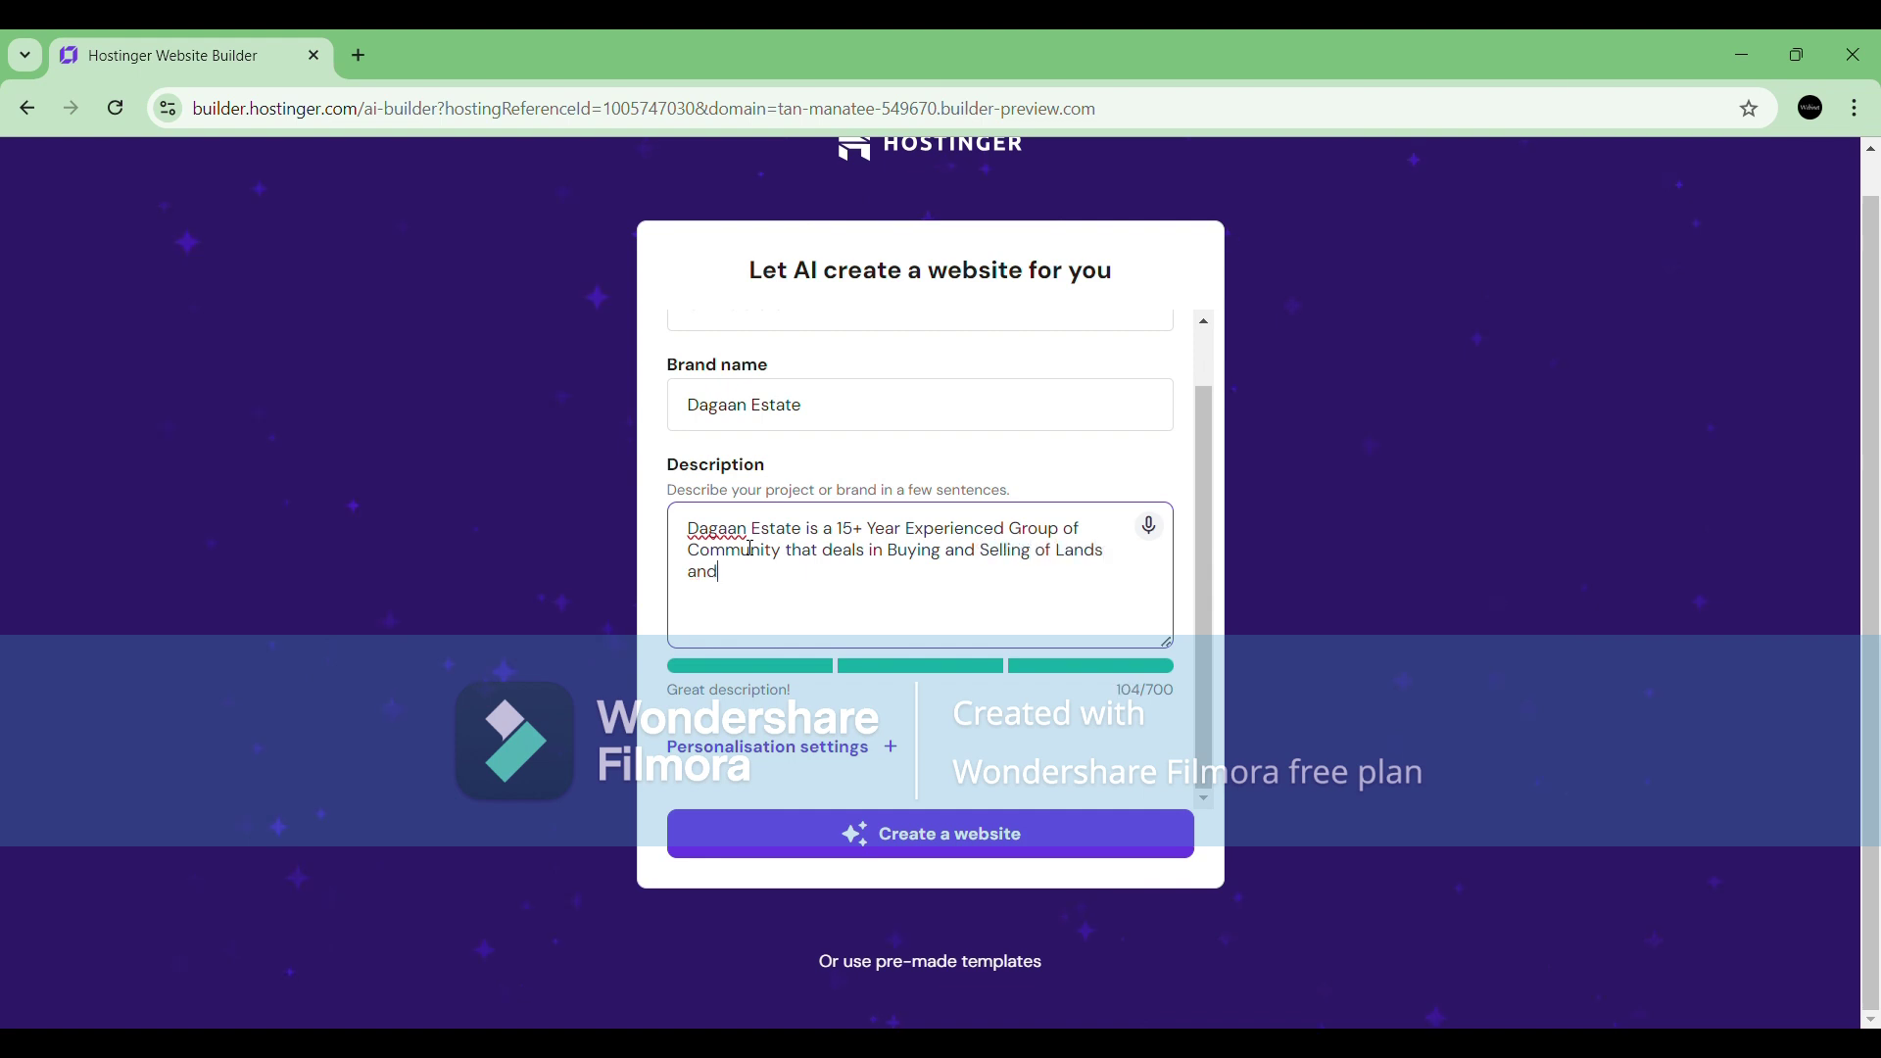
pyautogui.write(' Real Estate Property based in Varanasi, Uttar Pra')
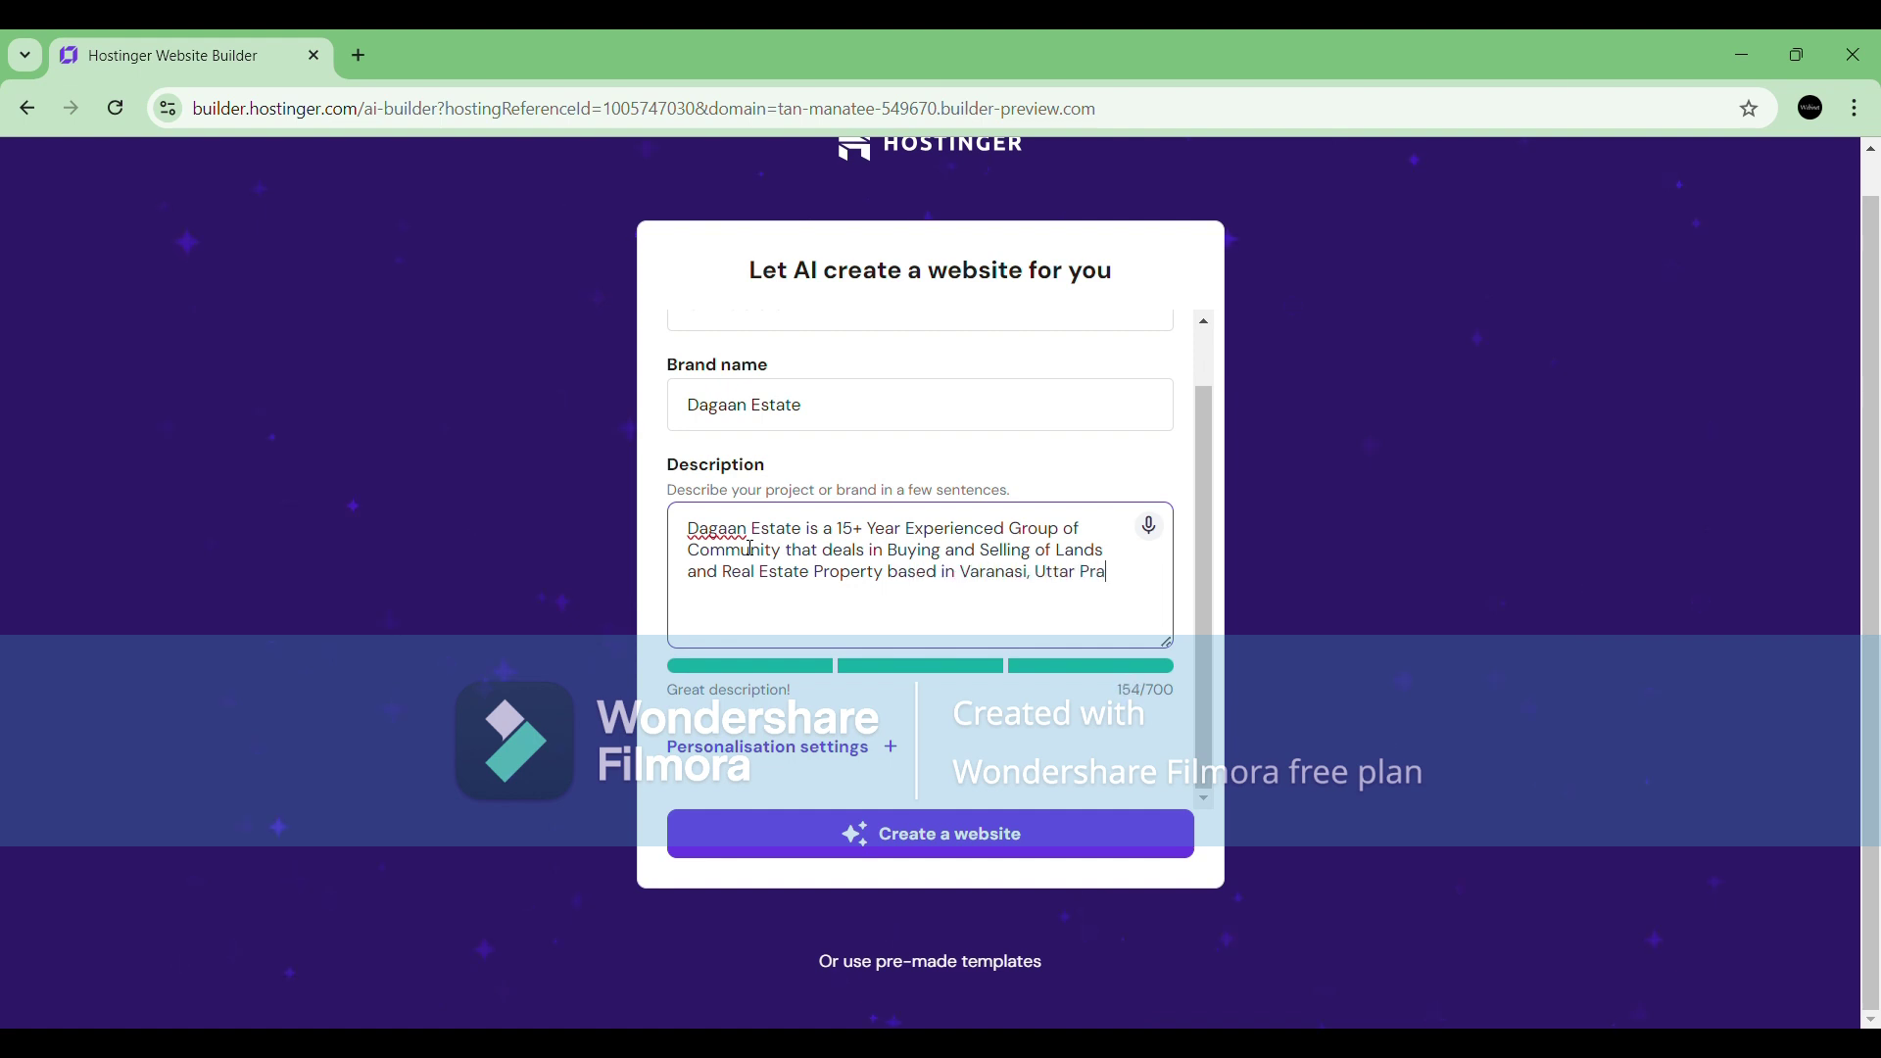
pyautogui.write('desh which is also known')
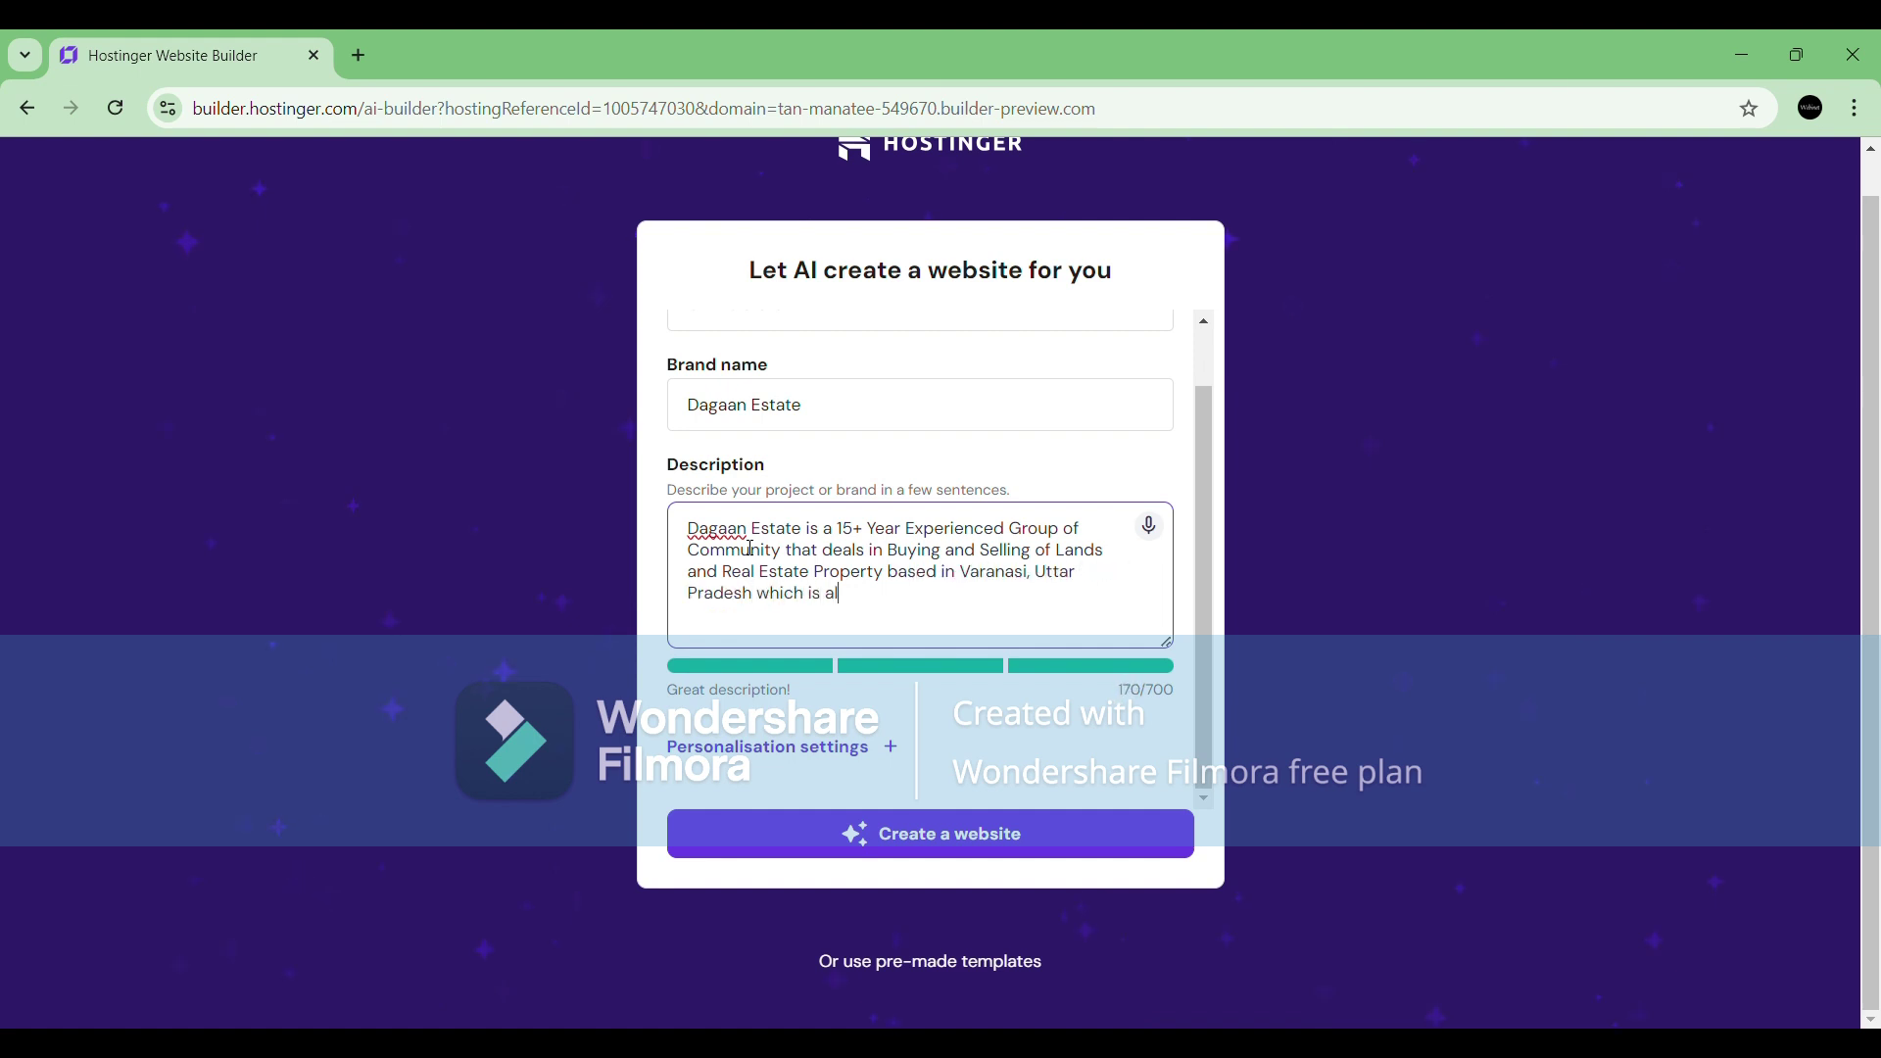
pyautogui.press('BackSpace')
pyautogui.press('BackSpace')
pyautogui.press('BackSpace')
pyautogui.press('BackSpace')
pyautogui.press('BackSpace')
pyautogui.press('BackSpace')
pyautogui.press('BackSpace')
pyautogui.press('BackSpace')
pyautogui.press('BackSpace')
pyautogui.press('BackSpace')
pyautogui.press('BackSpace')
pyautogui.press('BackSpace')
pyautogui.press('BackSpace')
pyautogui.press('BackSpace')
pyautogui.press('BackSpace')
pyautogui.press('BackSpace')
pyautogui.press('BackSpace')
pyautogui.press('BackSpace')
pyautogui.press('BackSpace')
pyautogui.press('BackSpace')
pyautogui.write('. Create Website using eye-catch')
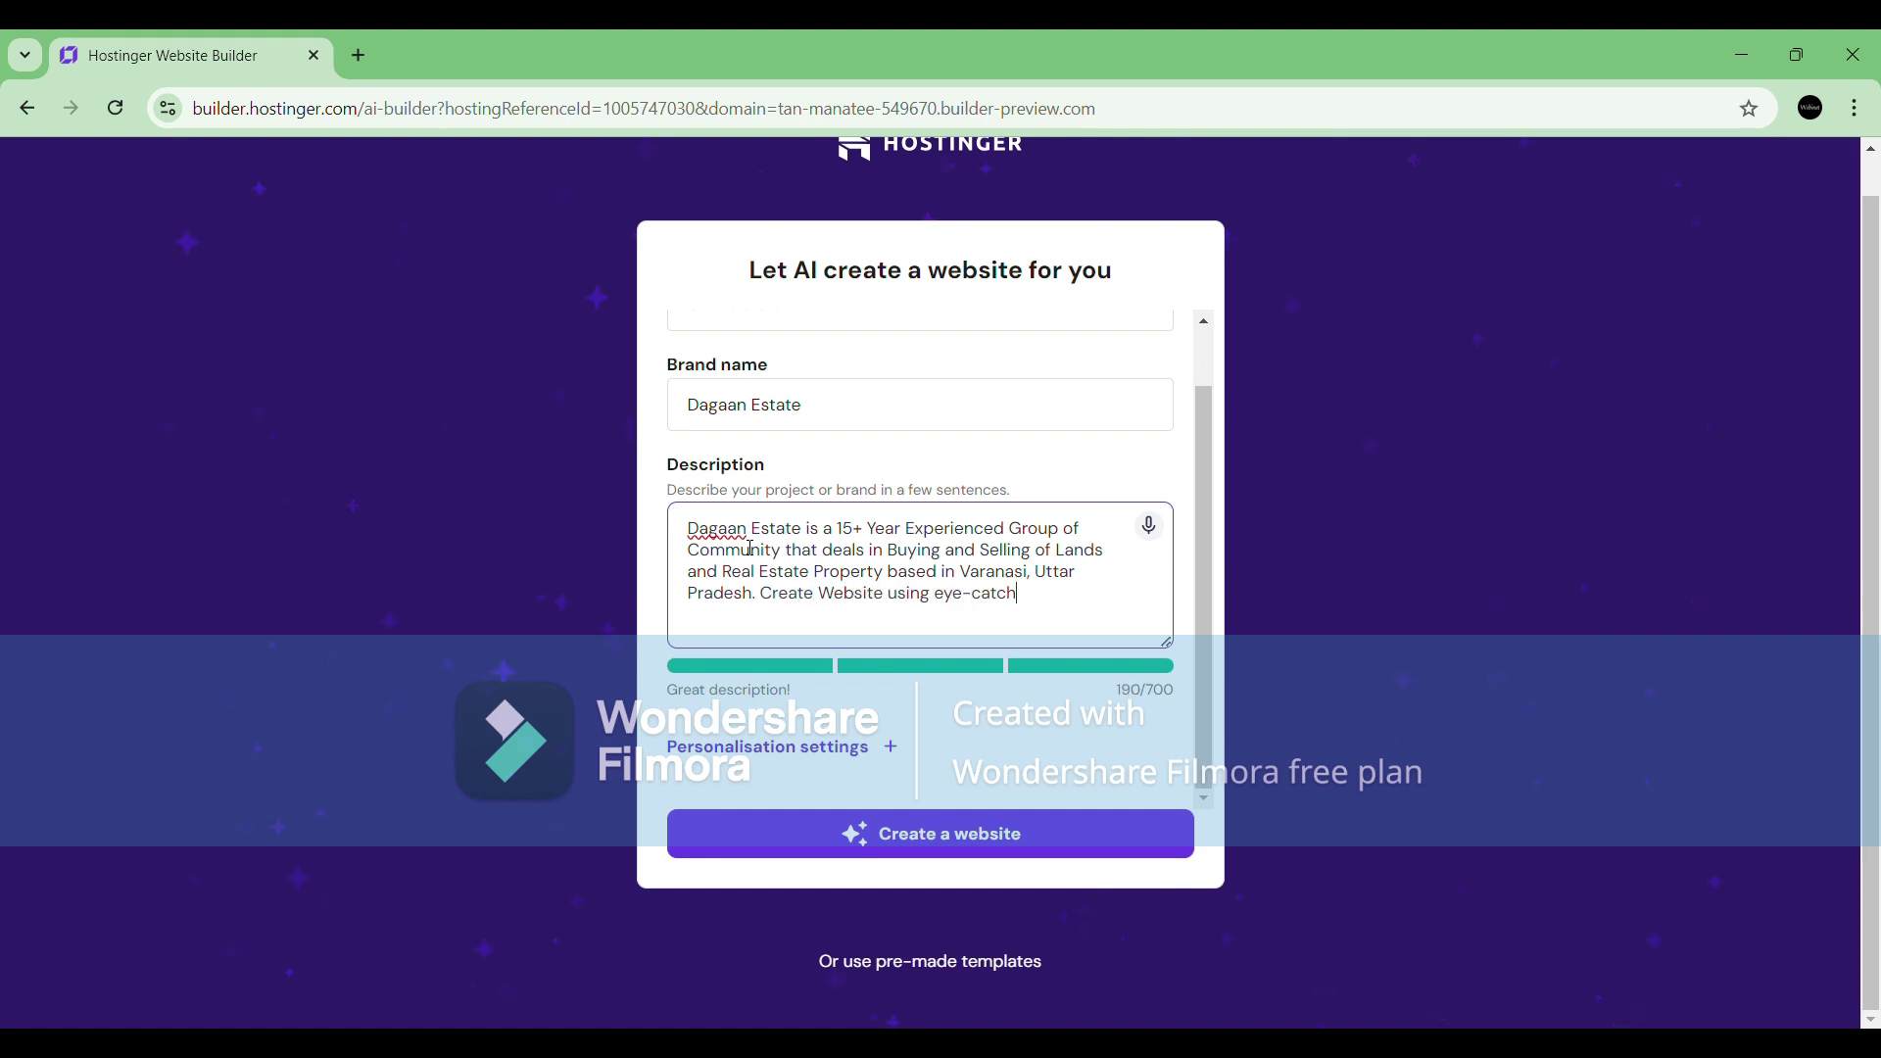
pyautogui.write('ing color pallete and fonts style w')
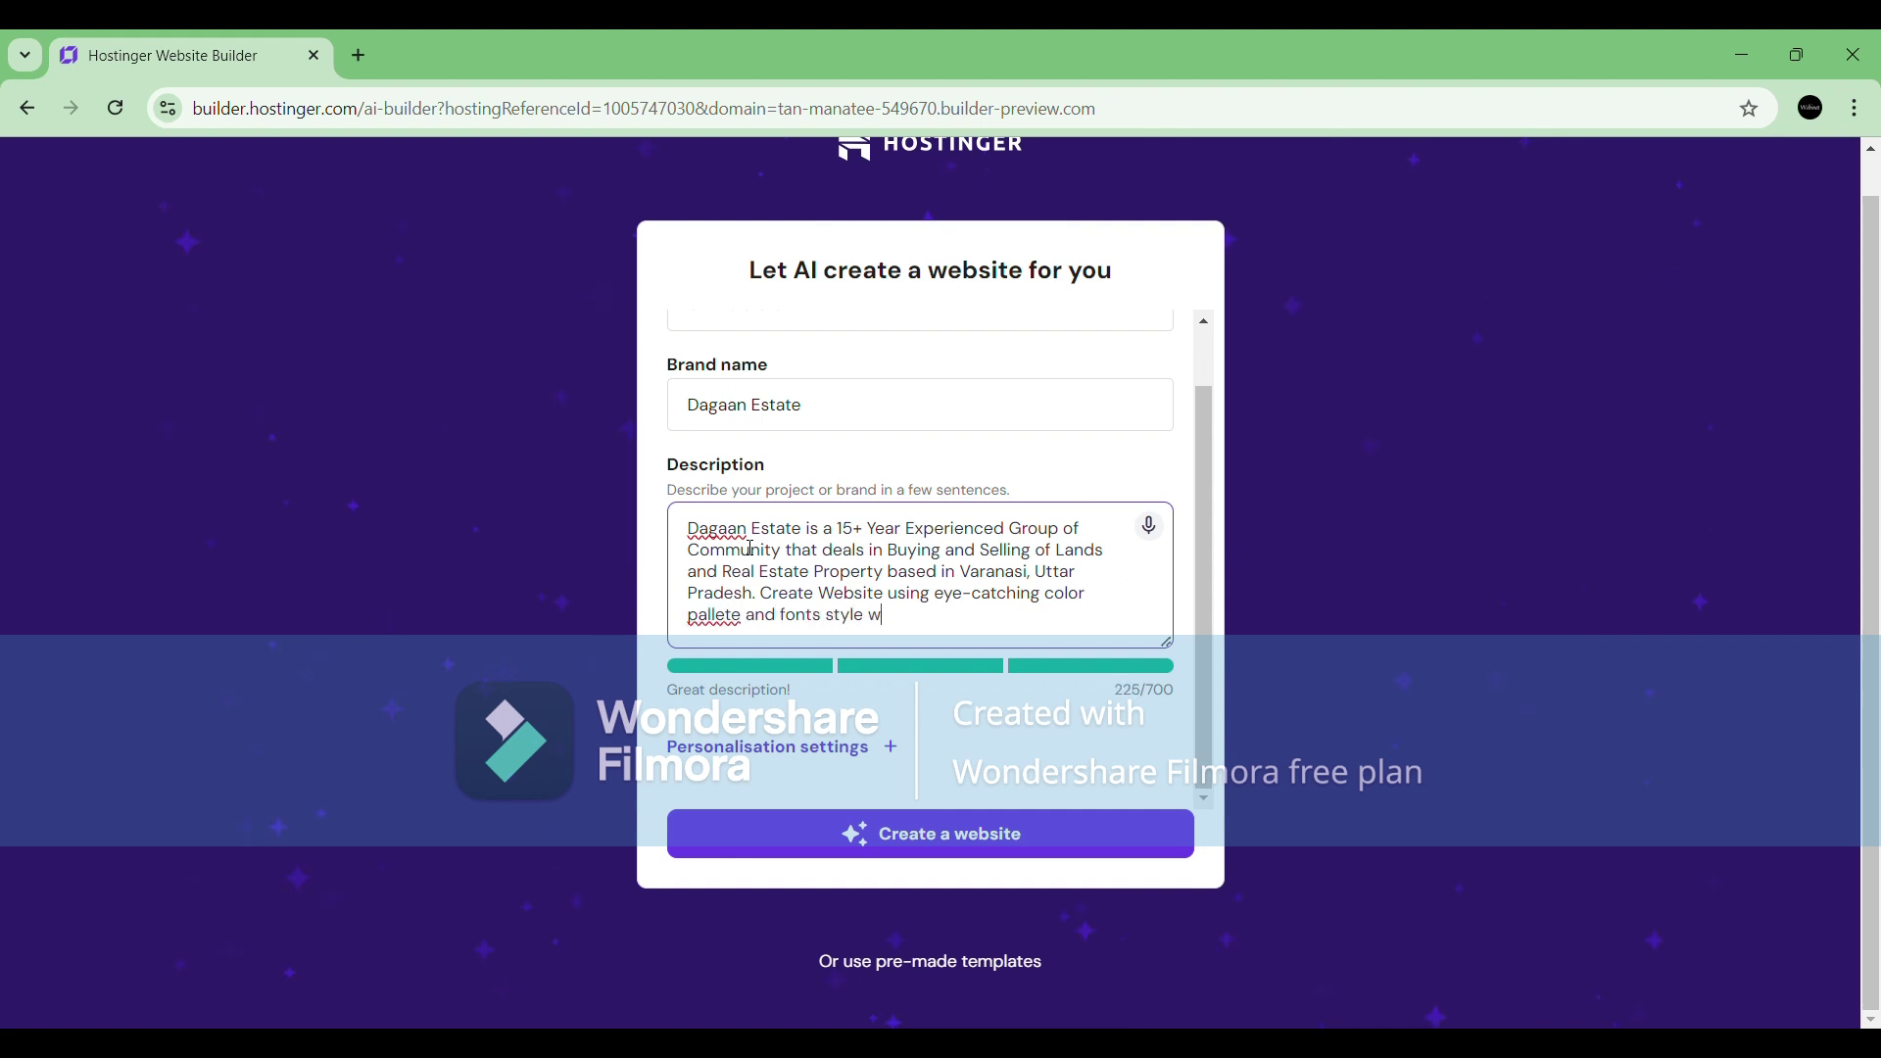
pyautogui.write('hich look like a luxoruurious and trusted')
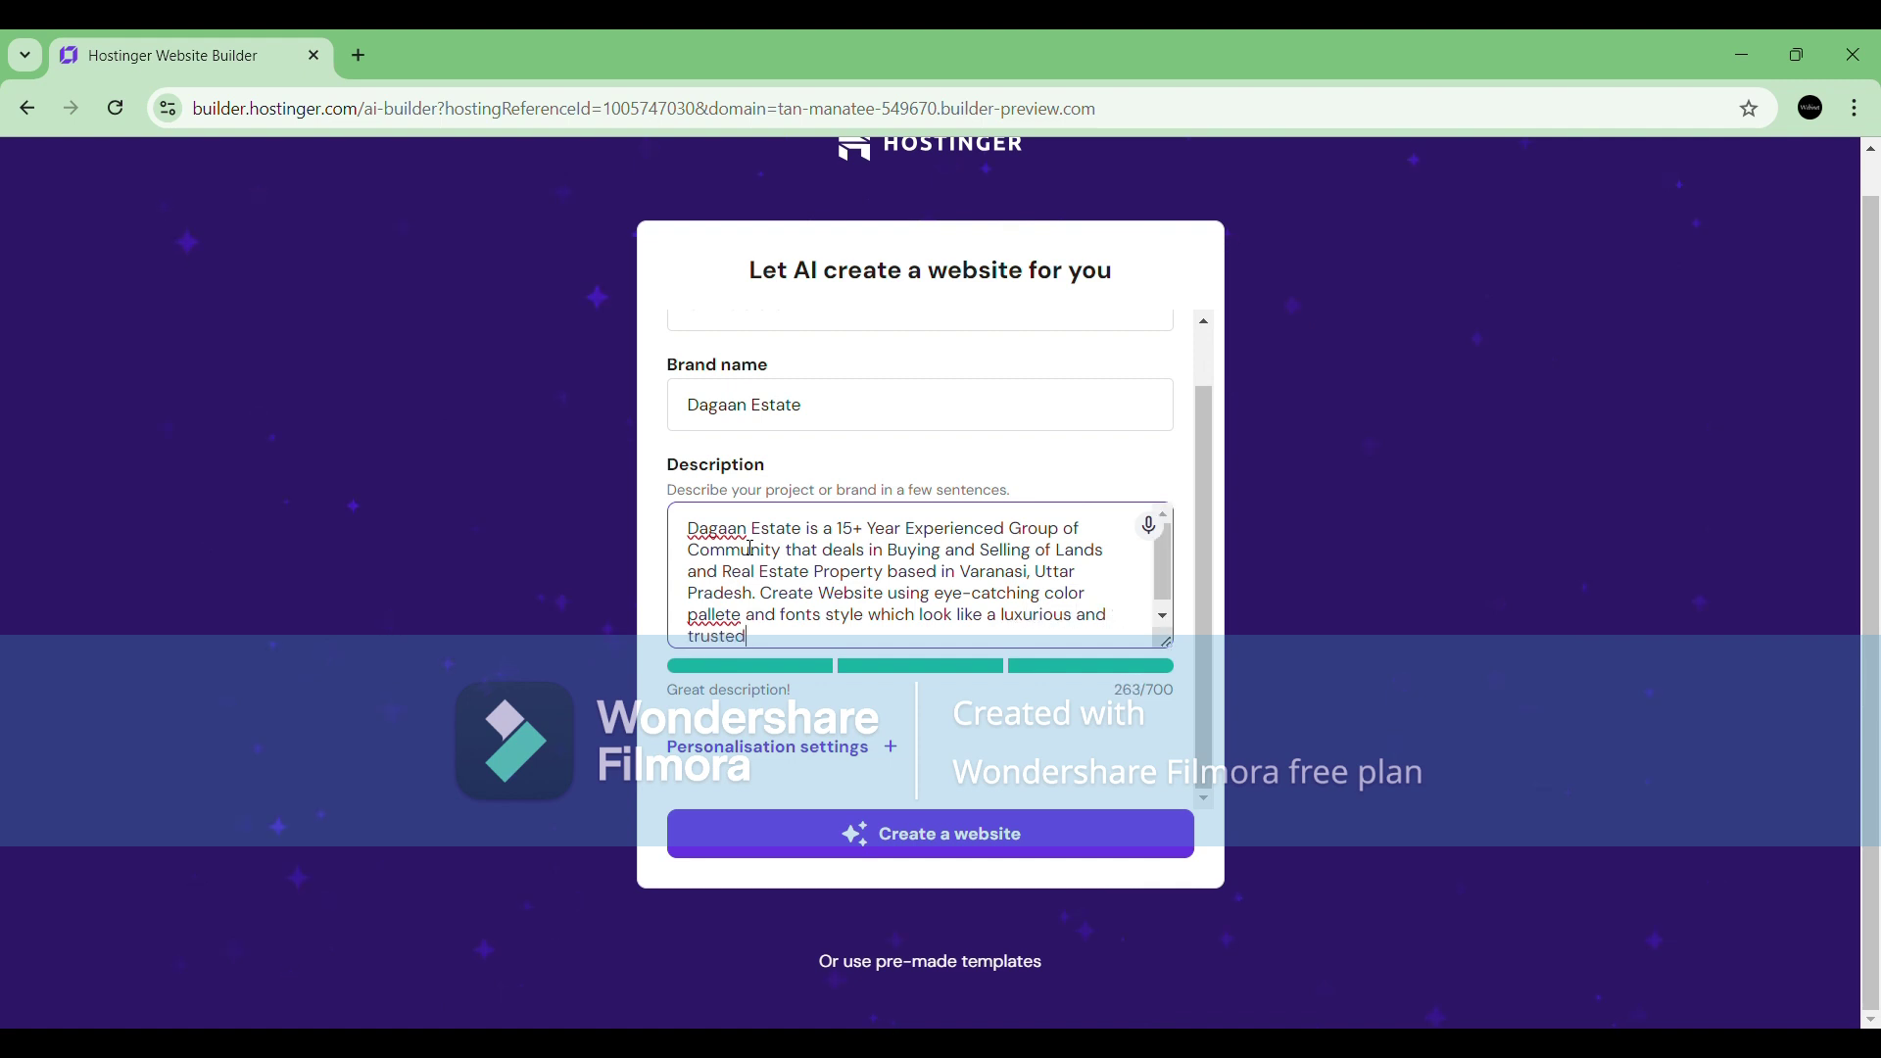
pyautogui.write(' company.')
pyautogui.write(' Any one')
pyautogui.write(' fr')
pyautogui.press('BackSpace')
pyautogui.press('BackSpace')
pyautogui.write('who is intrested to Buy')
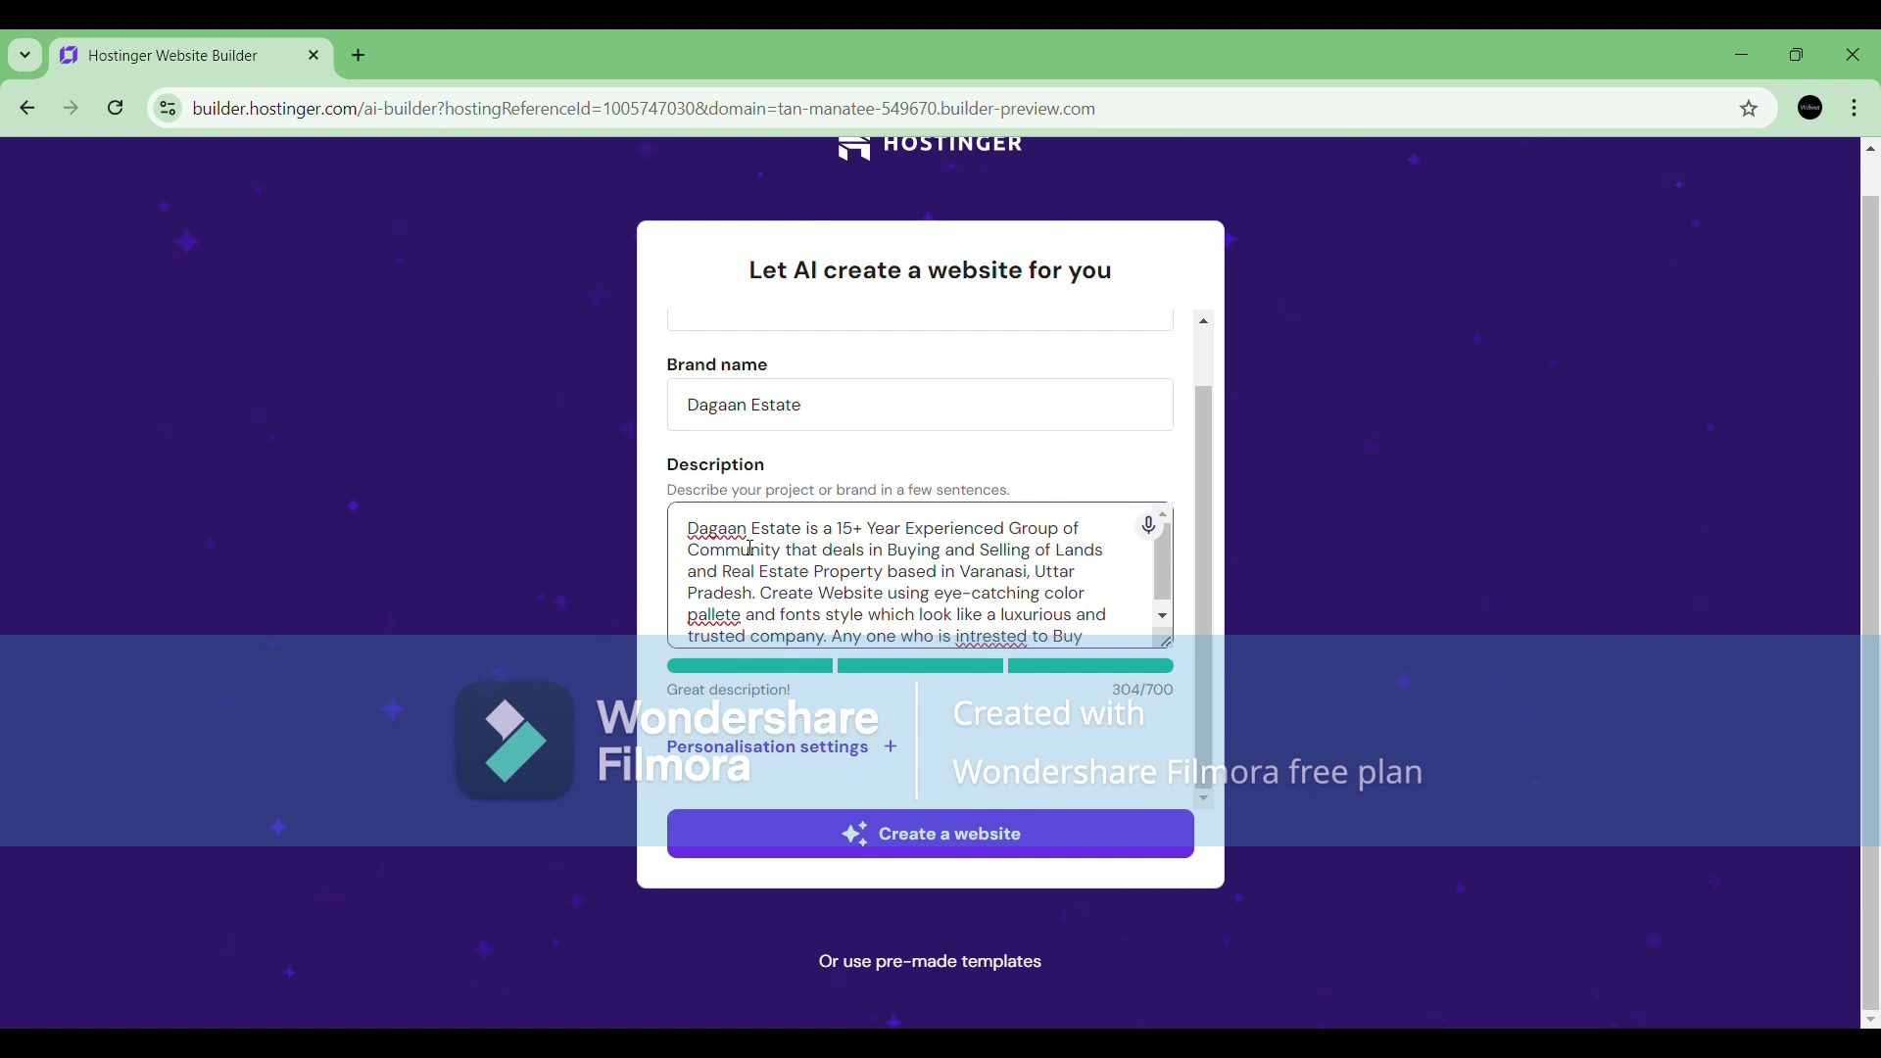
pyautogui.write(' can schedule')
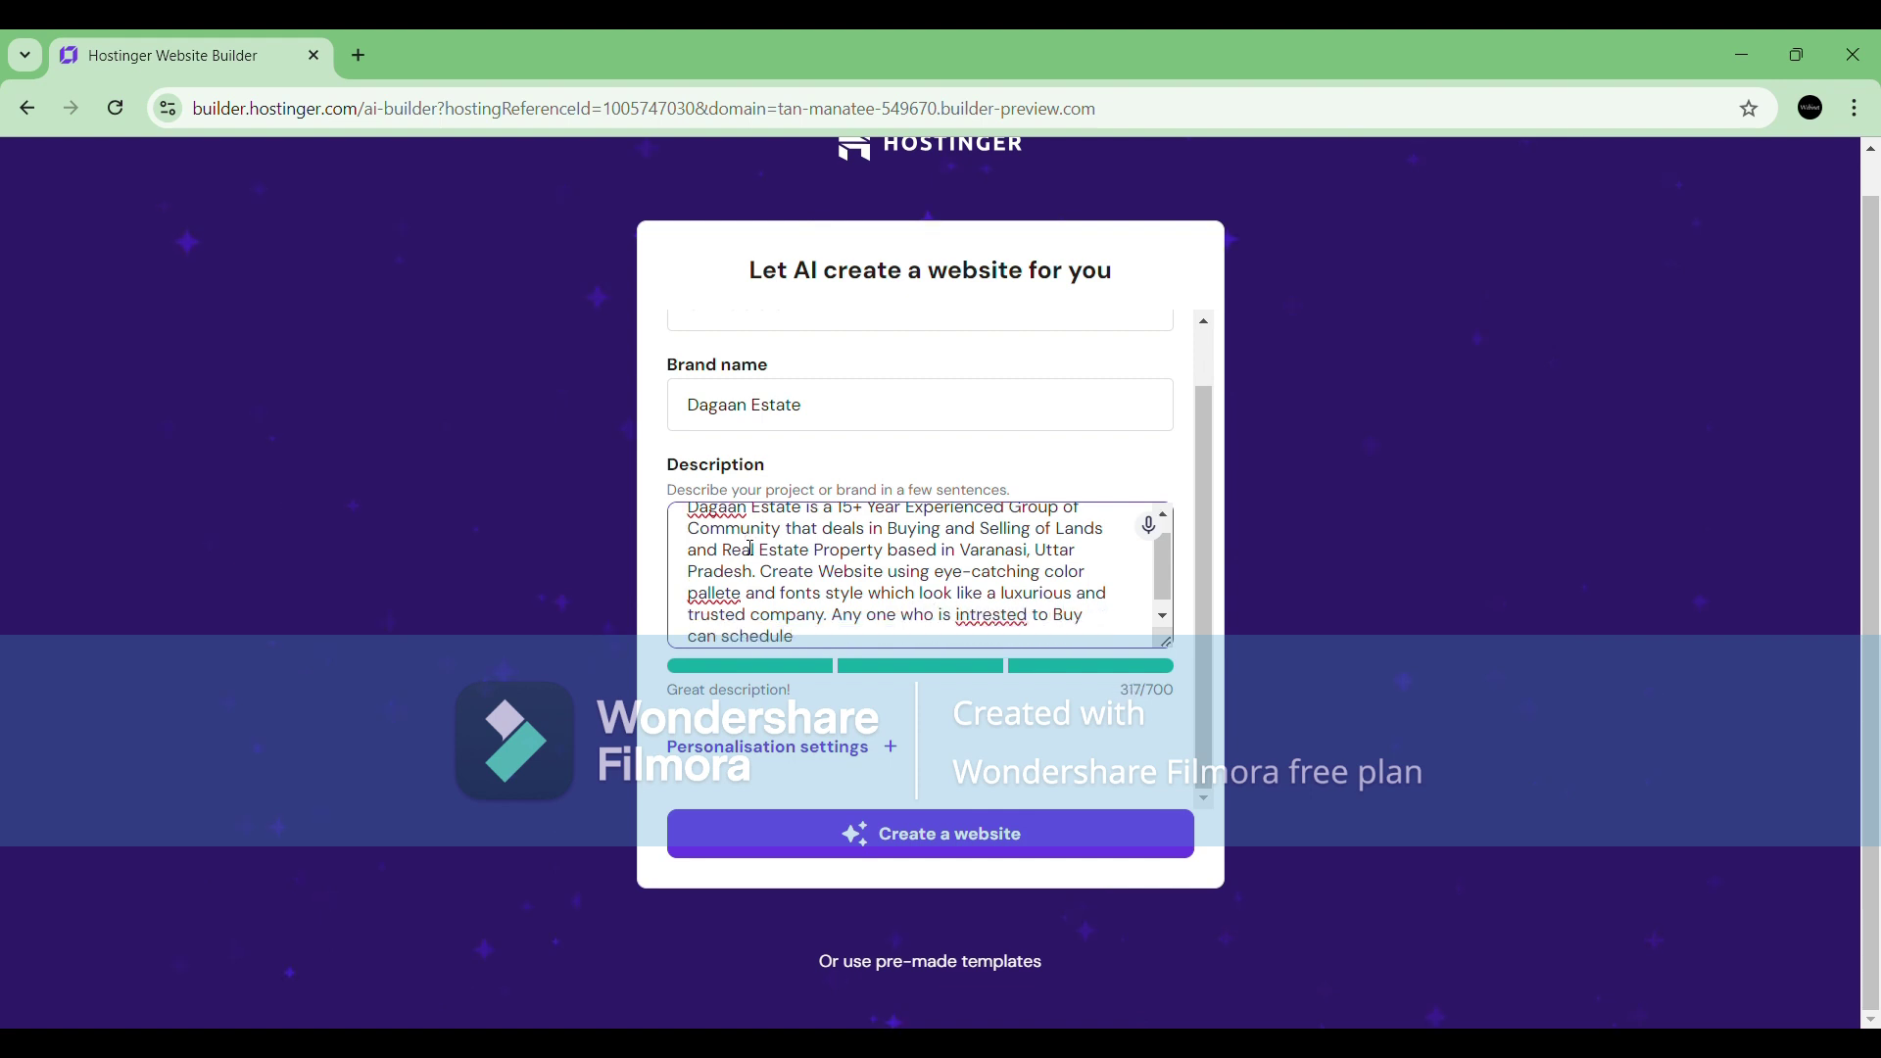
pyautogui.write(' meeting directly with Owner on Dagaan Estat')
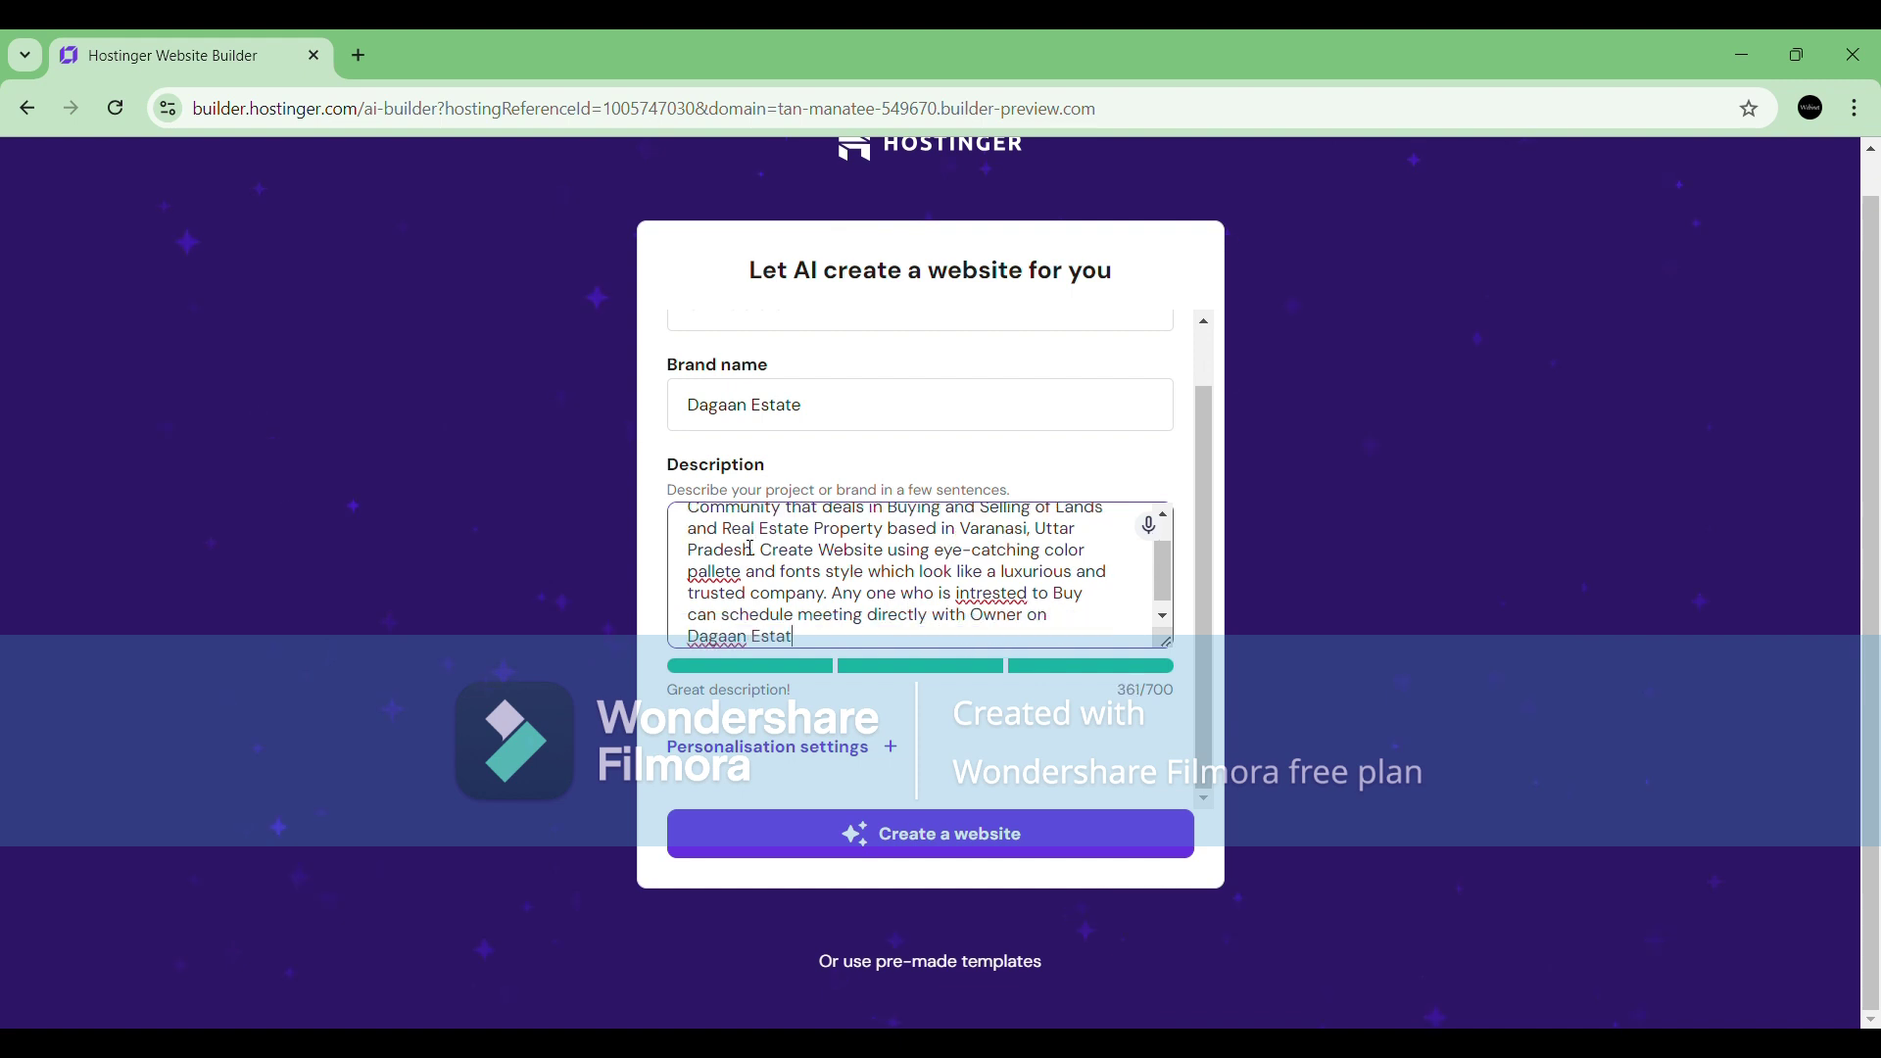
pyautogui.write('e Website.')
# Add the missing 'the' and 'a' and restore the grammar-corrected 380-character description.
pyautogui.scroll(1, 894, 573)
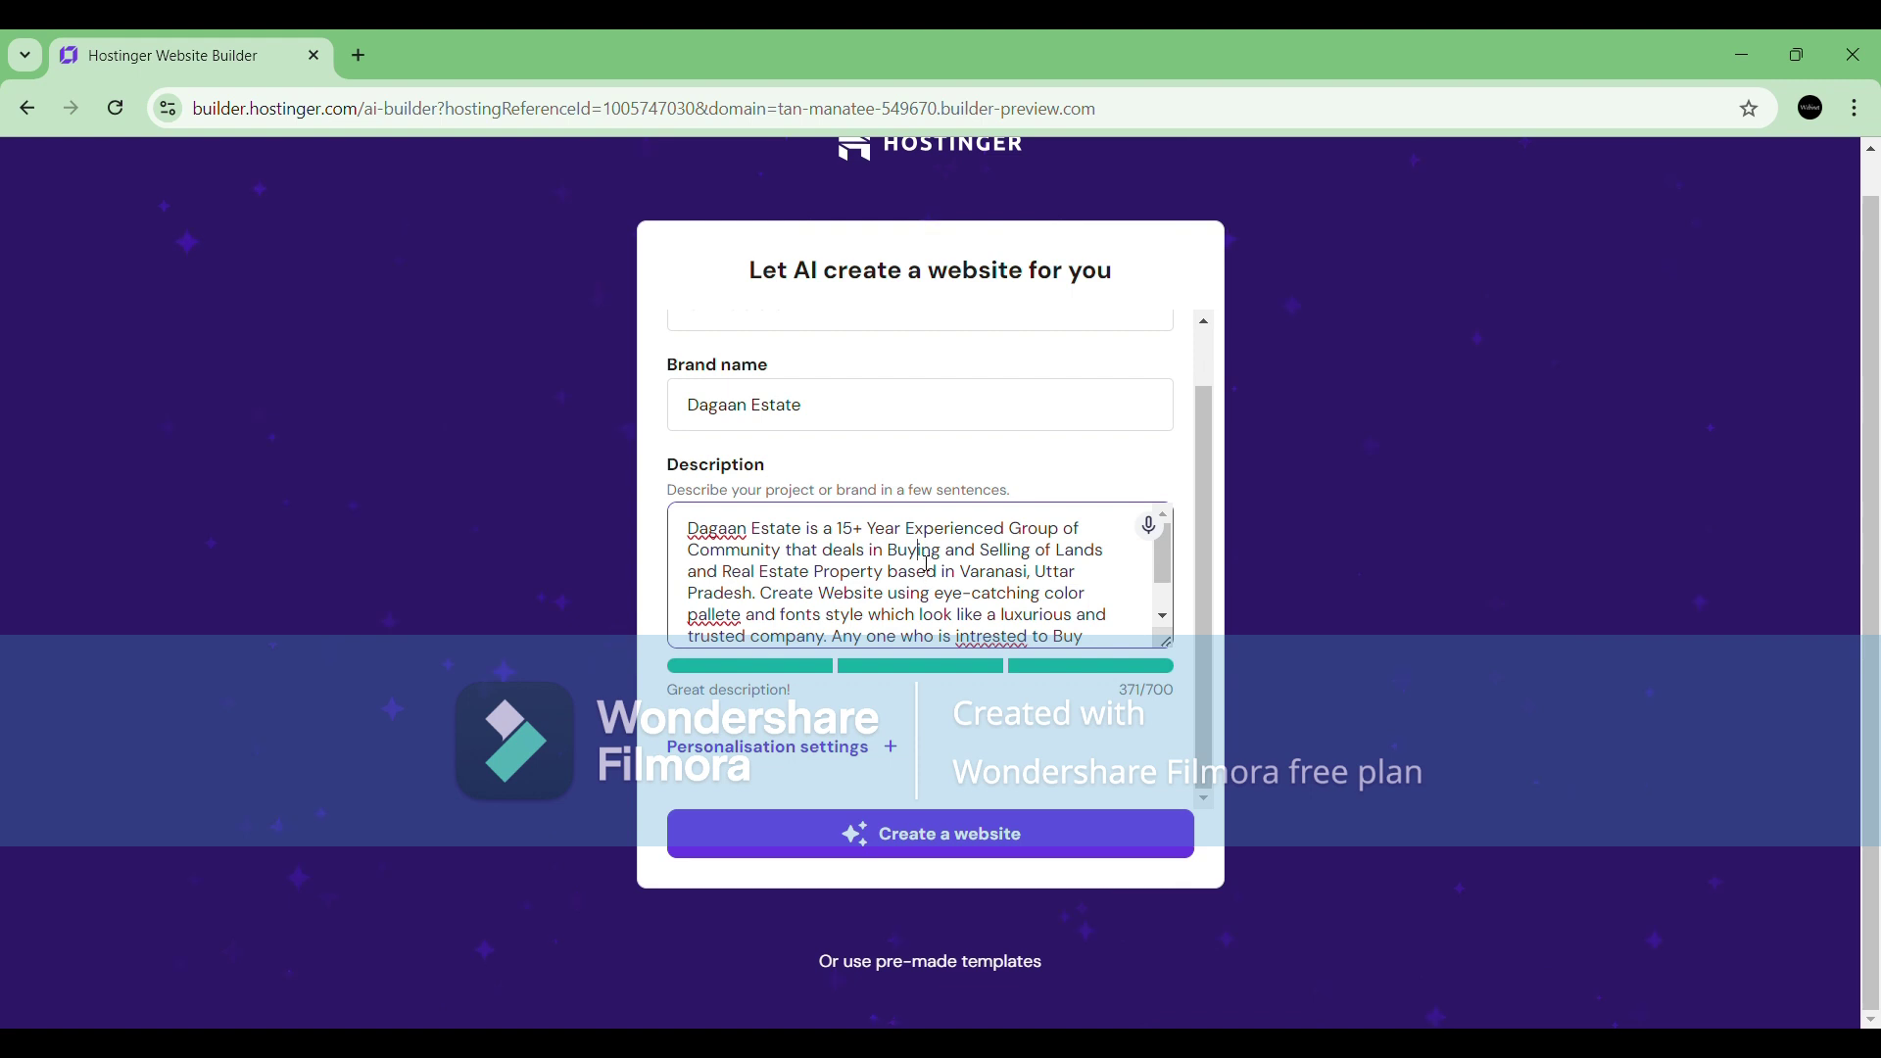
pyautogui.click(913, 551)
pyautogui.write('the')
pyautogui.click(858, 593)
pyautogui.write('ar')
pyautogui.hotkey('ctrl', 'z')
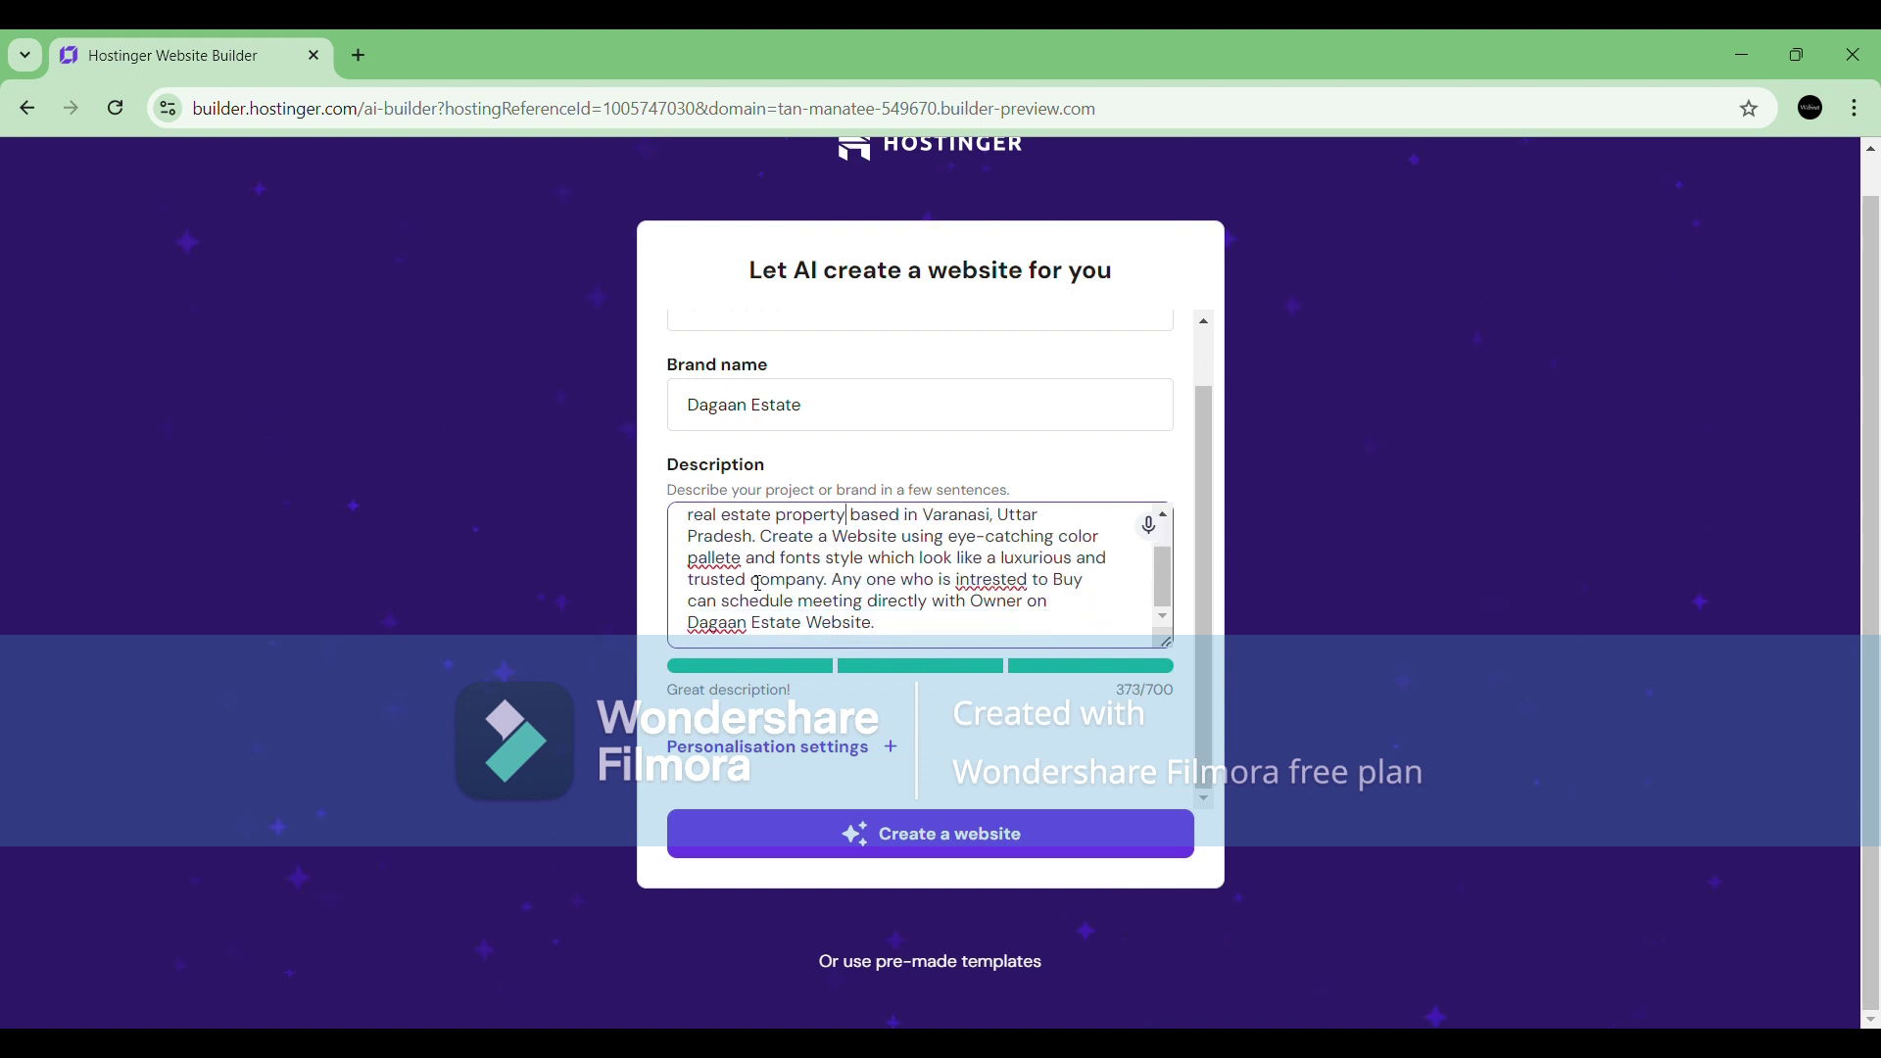
pyautogui.hotkey('ctrl', 'z')
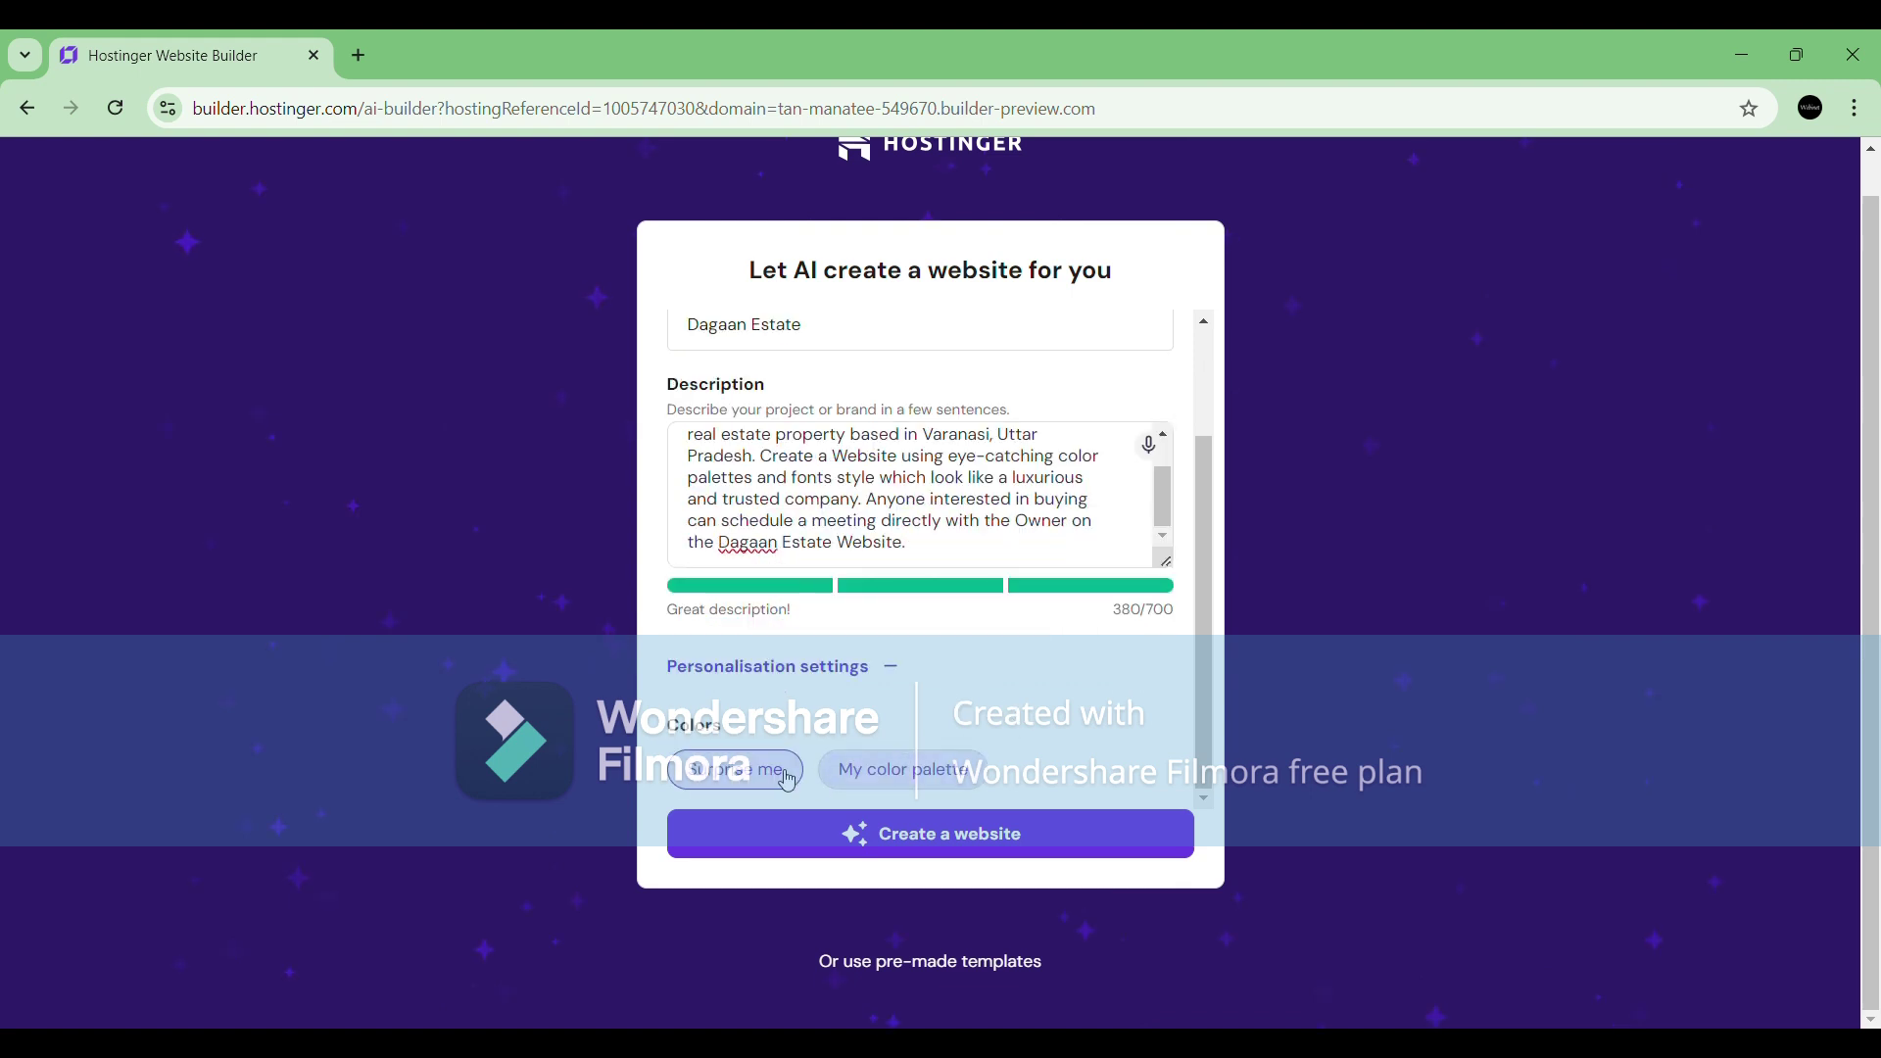
# Keep Surprise me colours instead of a custom palette, and browse the template gallery tab.
pyautogui.click(977, 760)
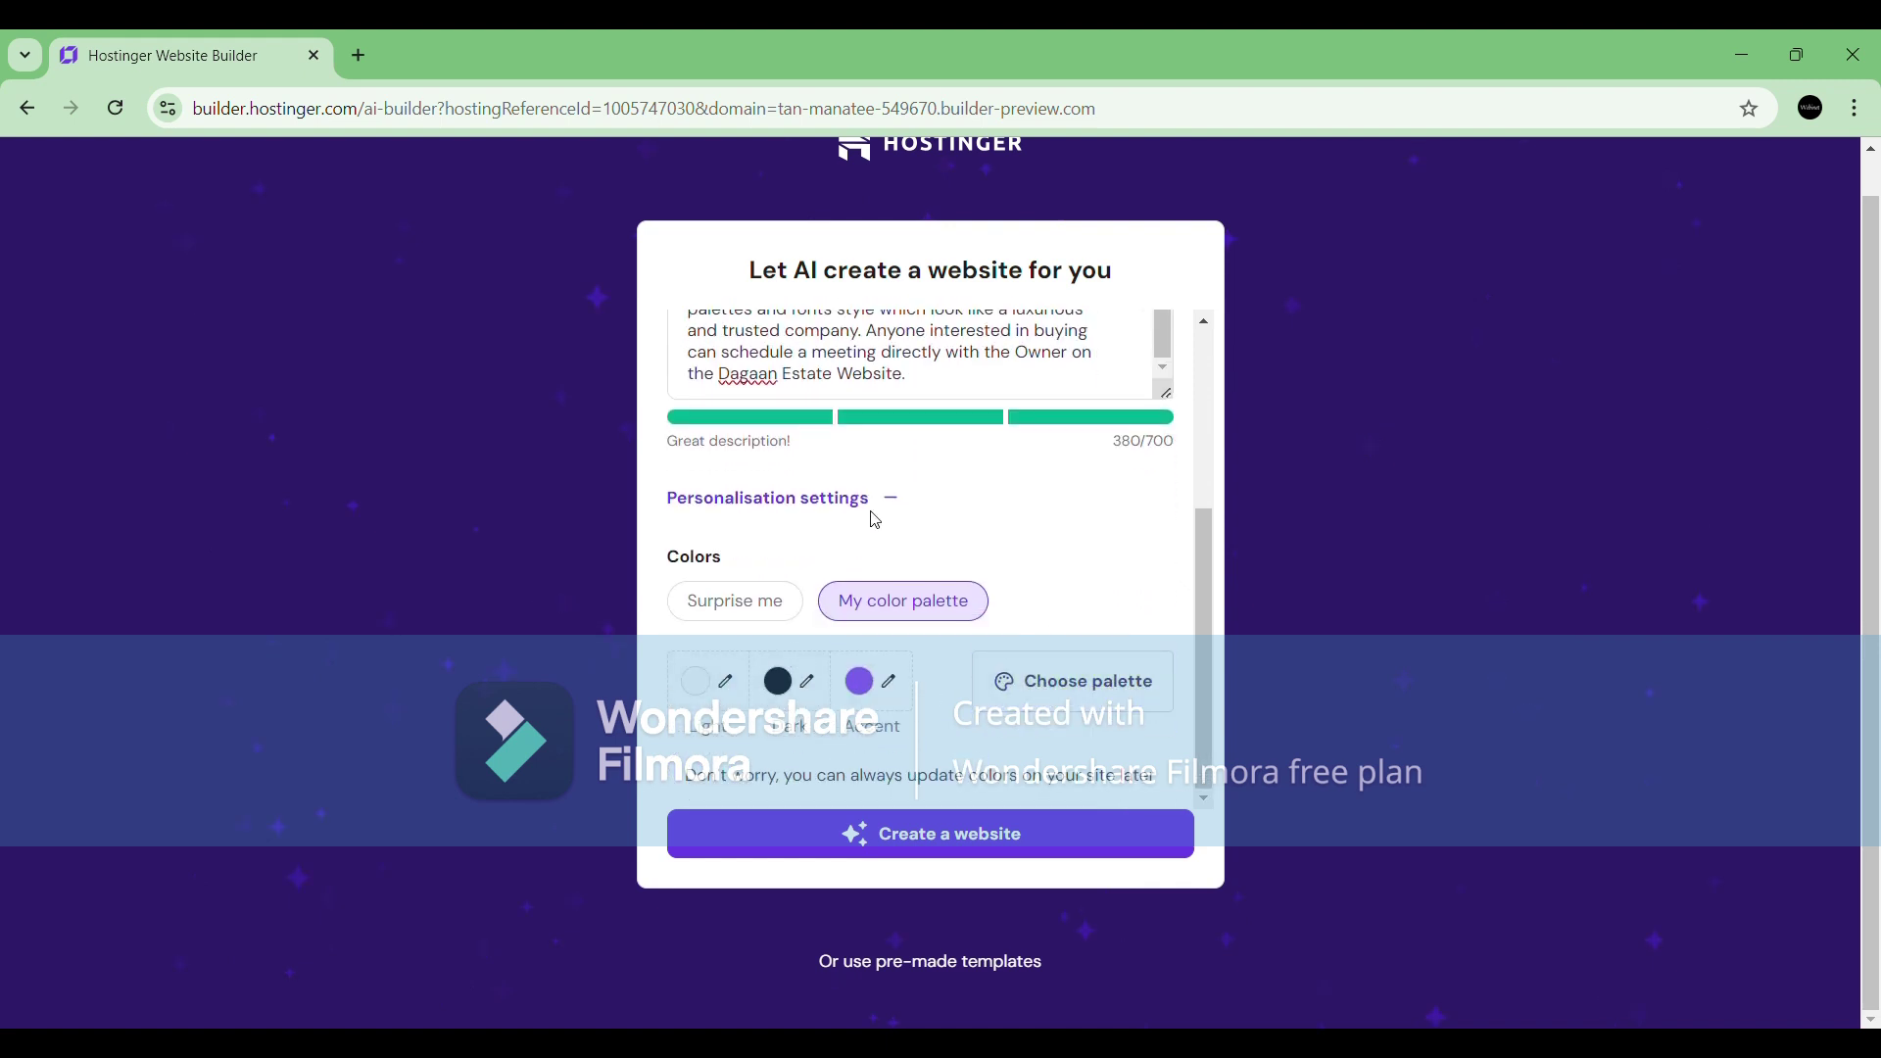
pyautogui.click(718, 605)
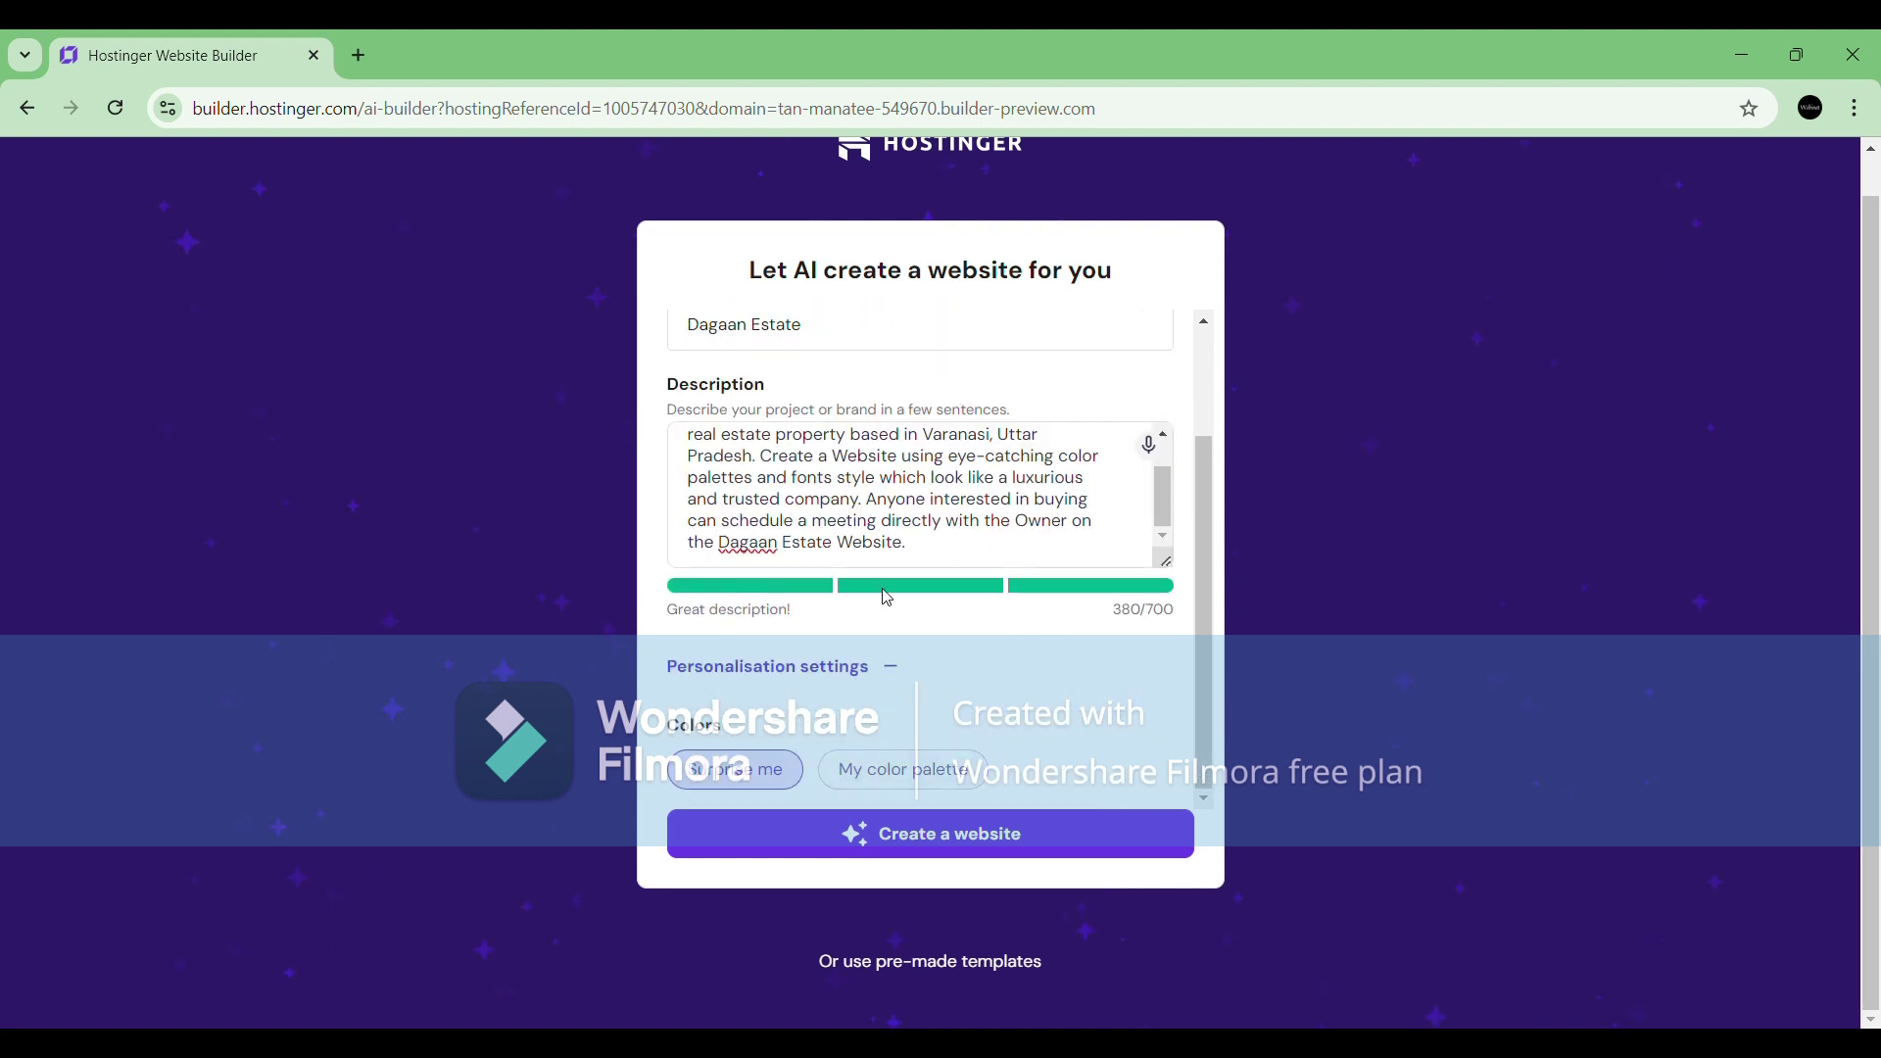
pyautogui.scroll(1, 862, 1020)
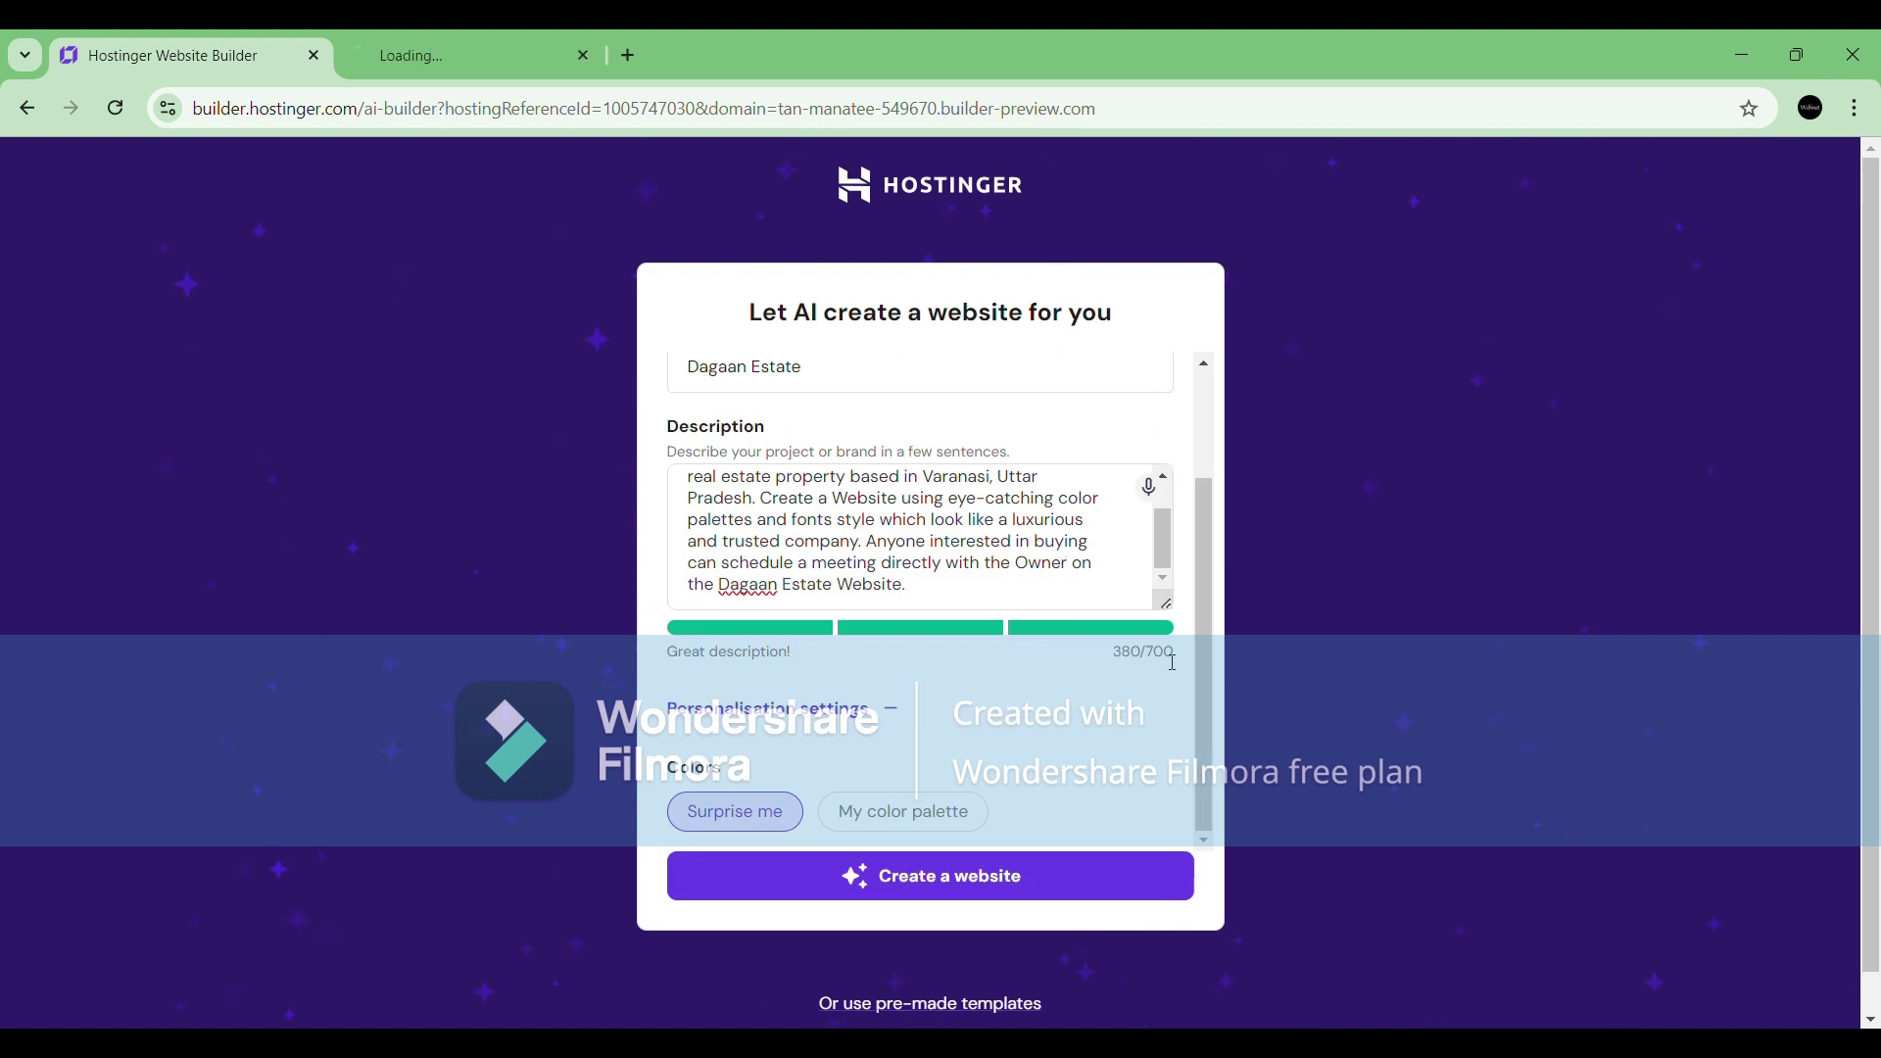
pyautogui.click(468, 57)
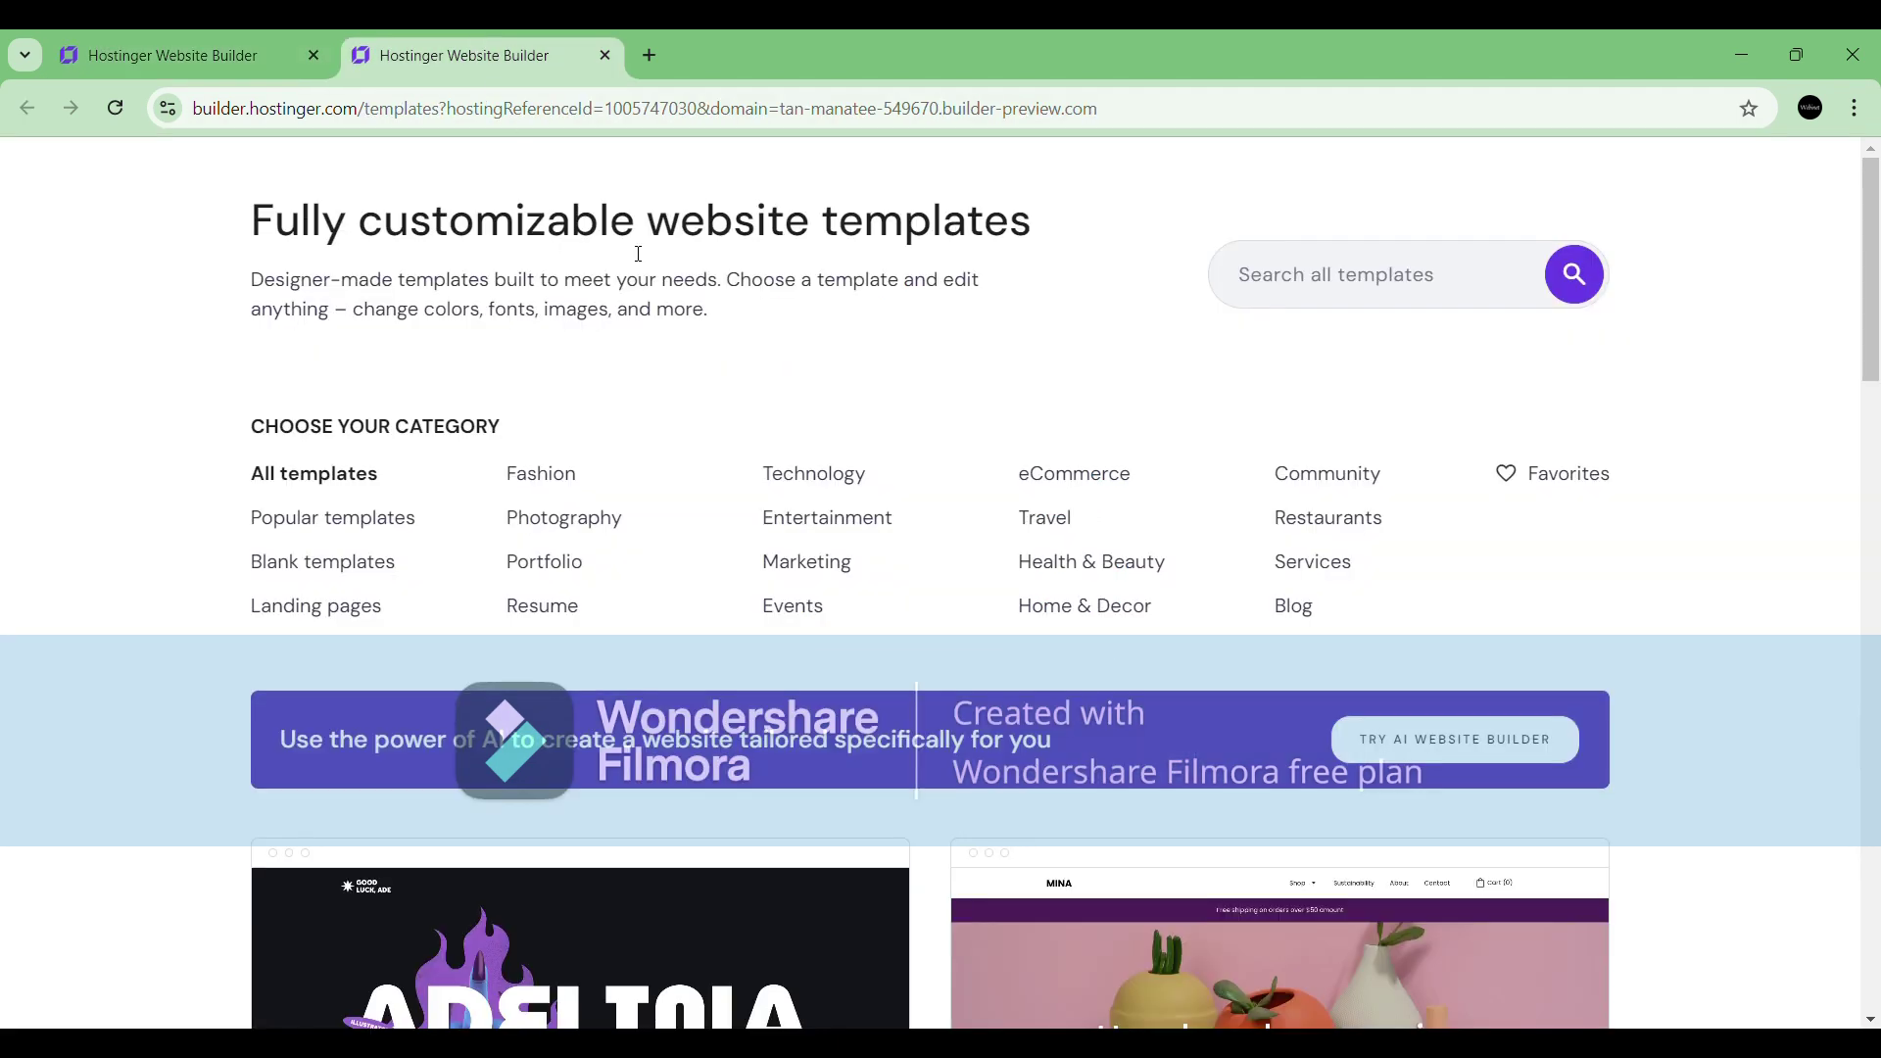
pyautogui.scroll(-10, 911, 692)
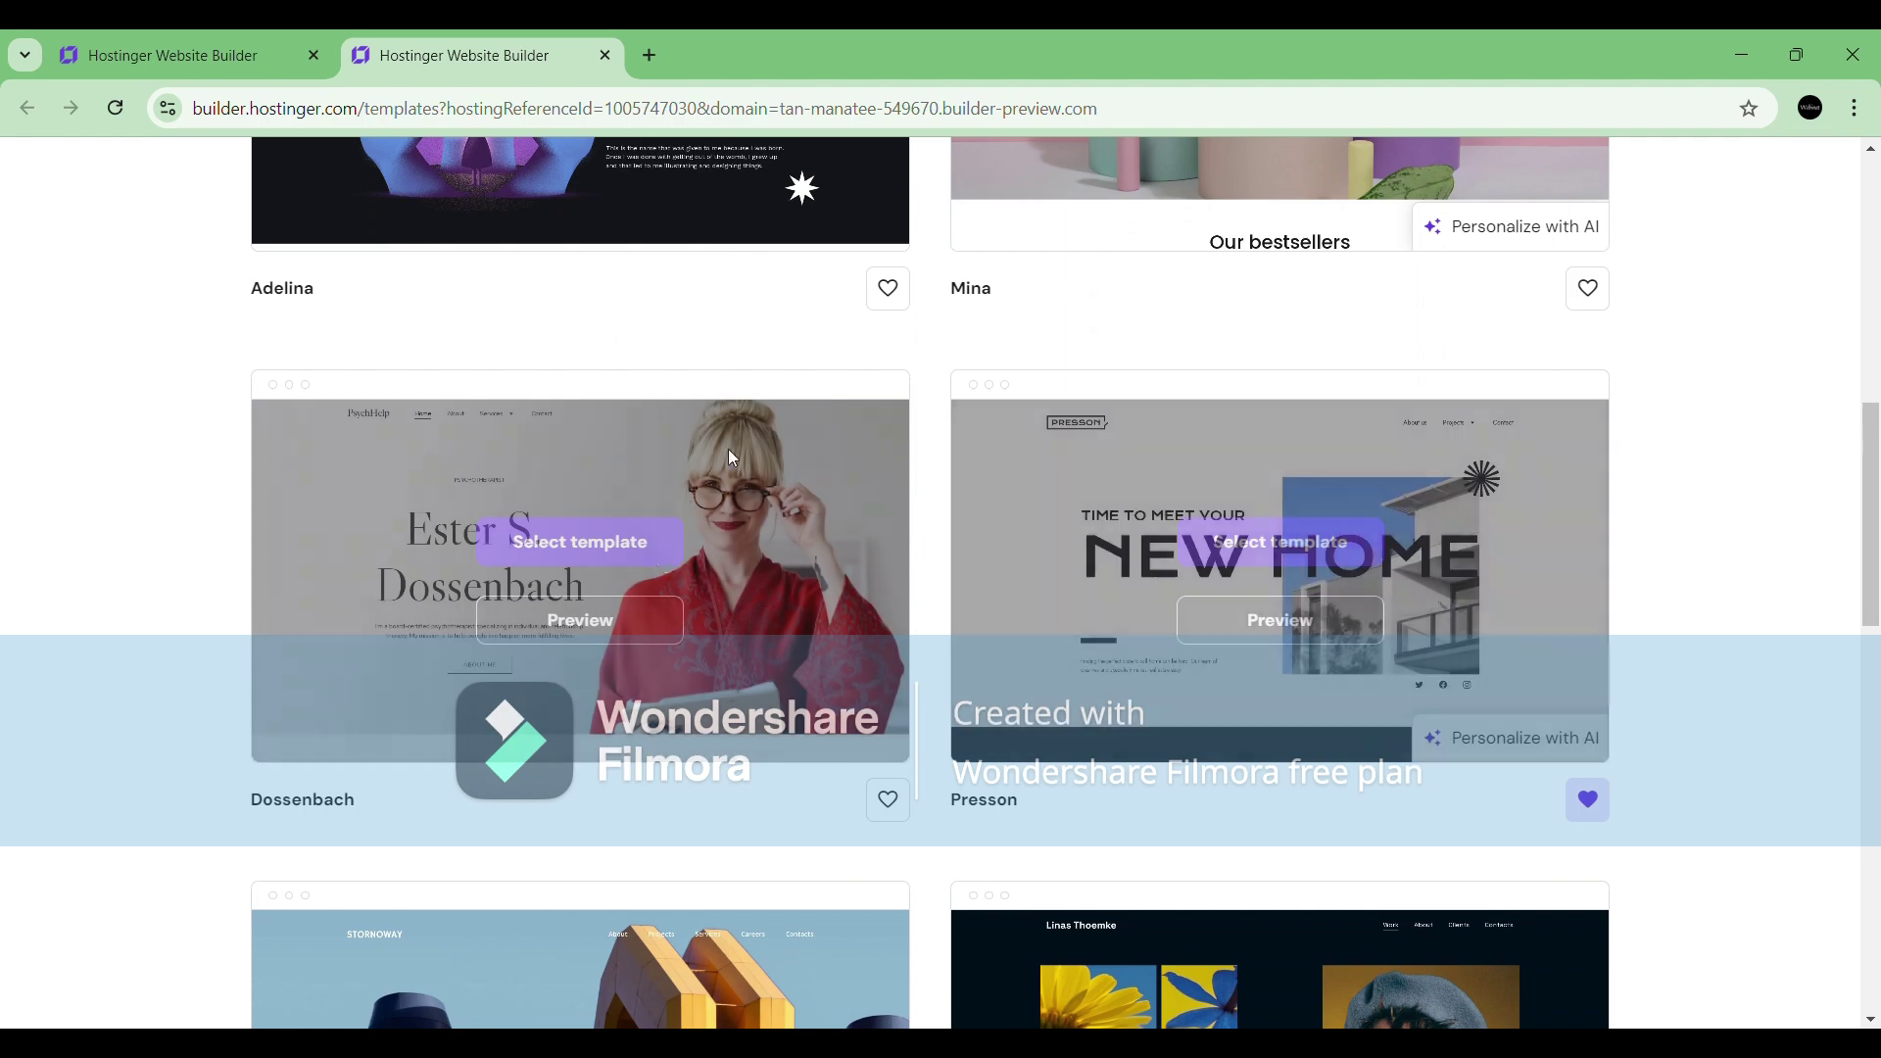
pyautogui.scroll(10, 727, 449)
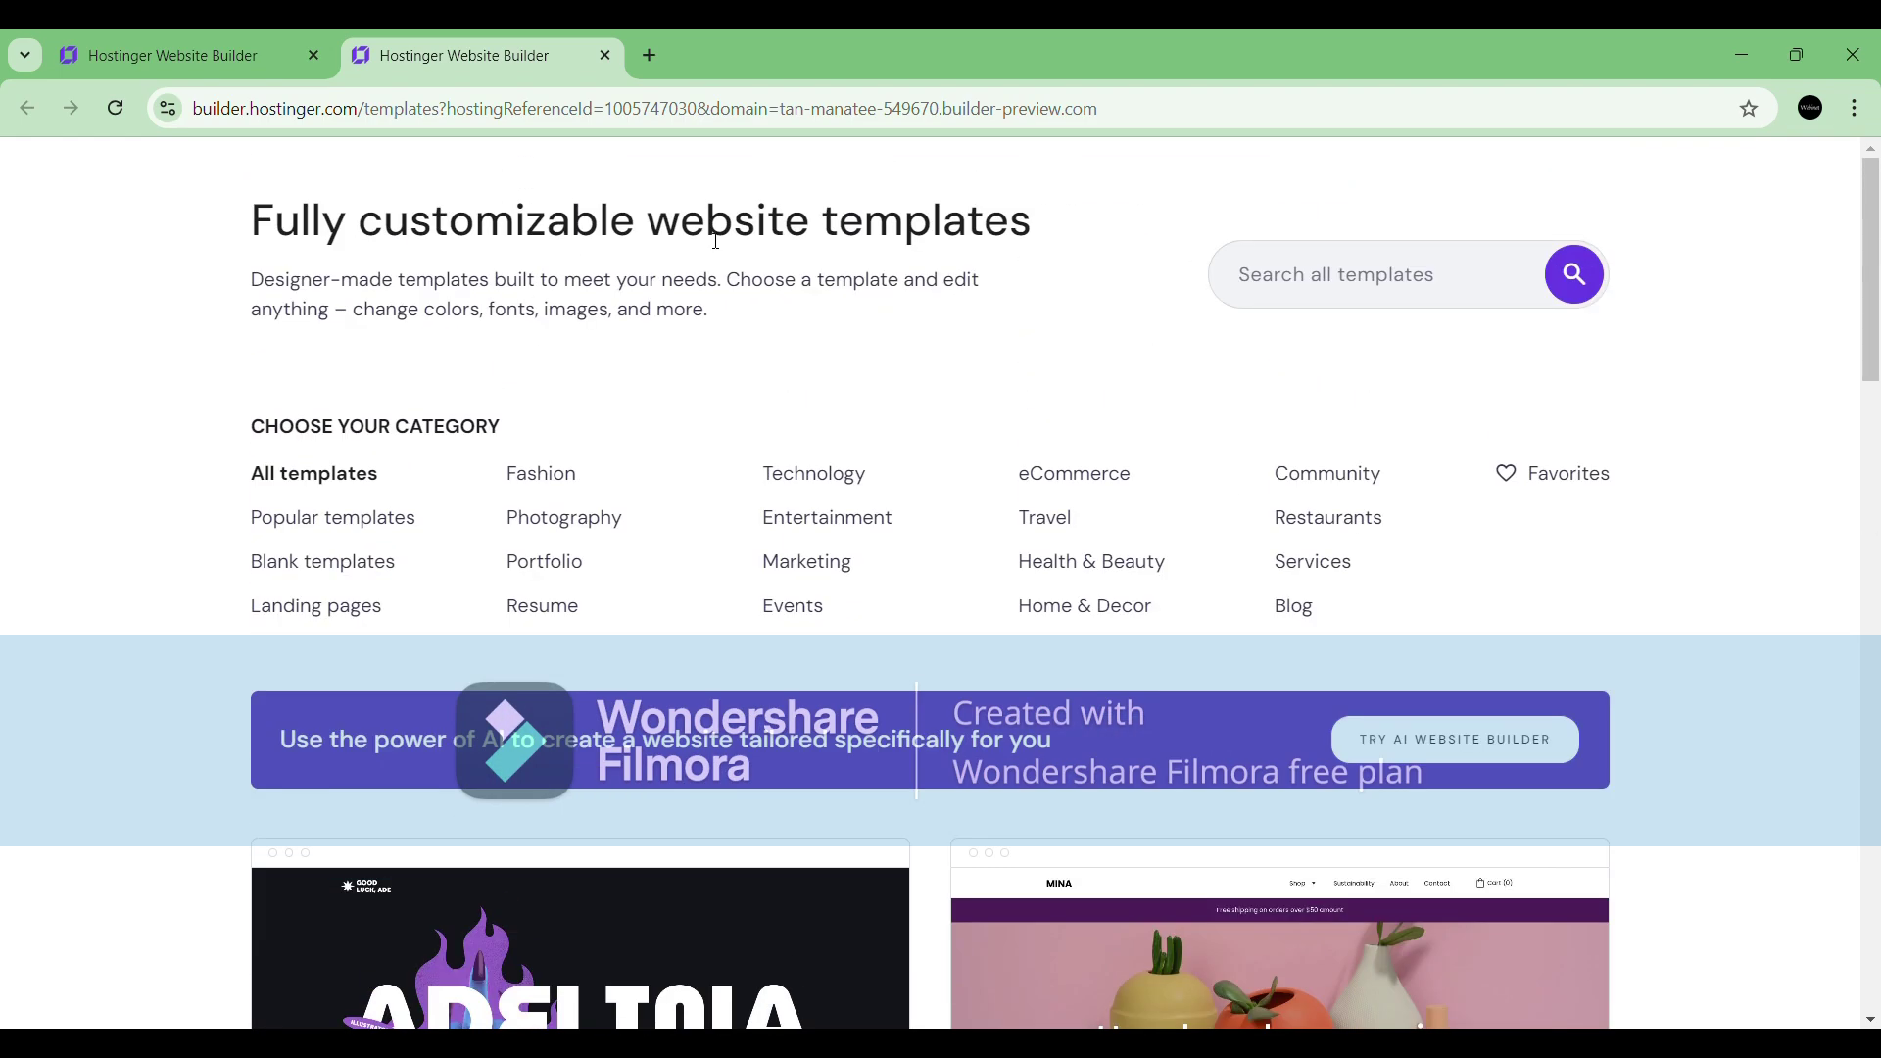
pyautogui.click(187, 56)
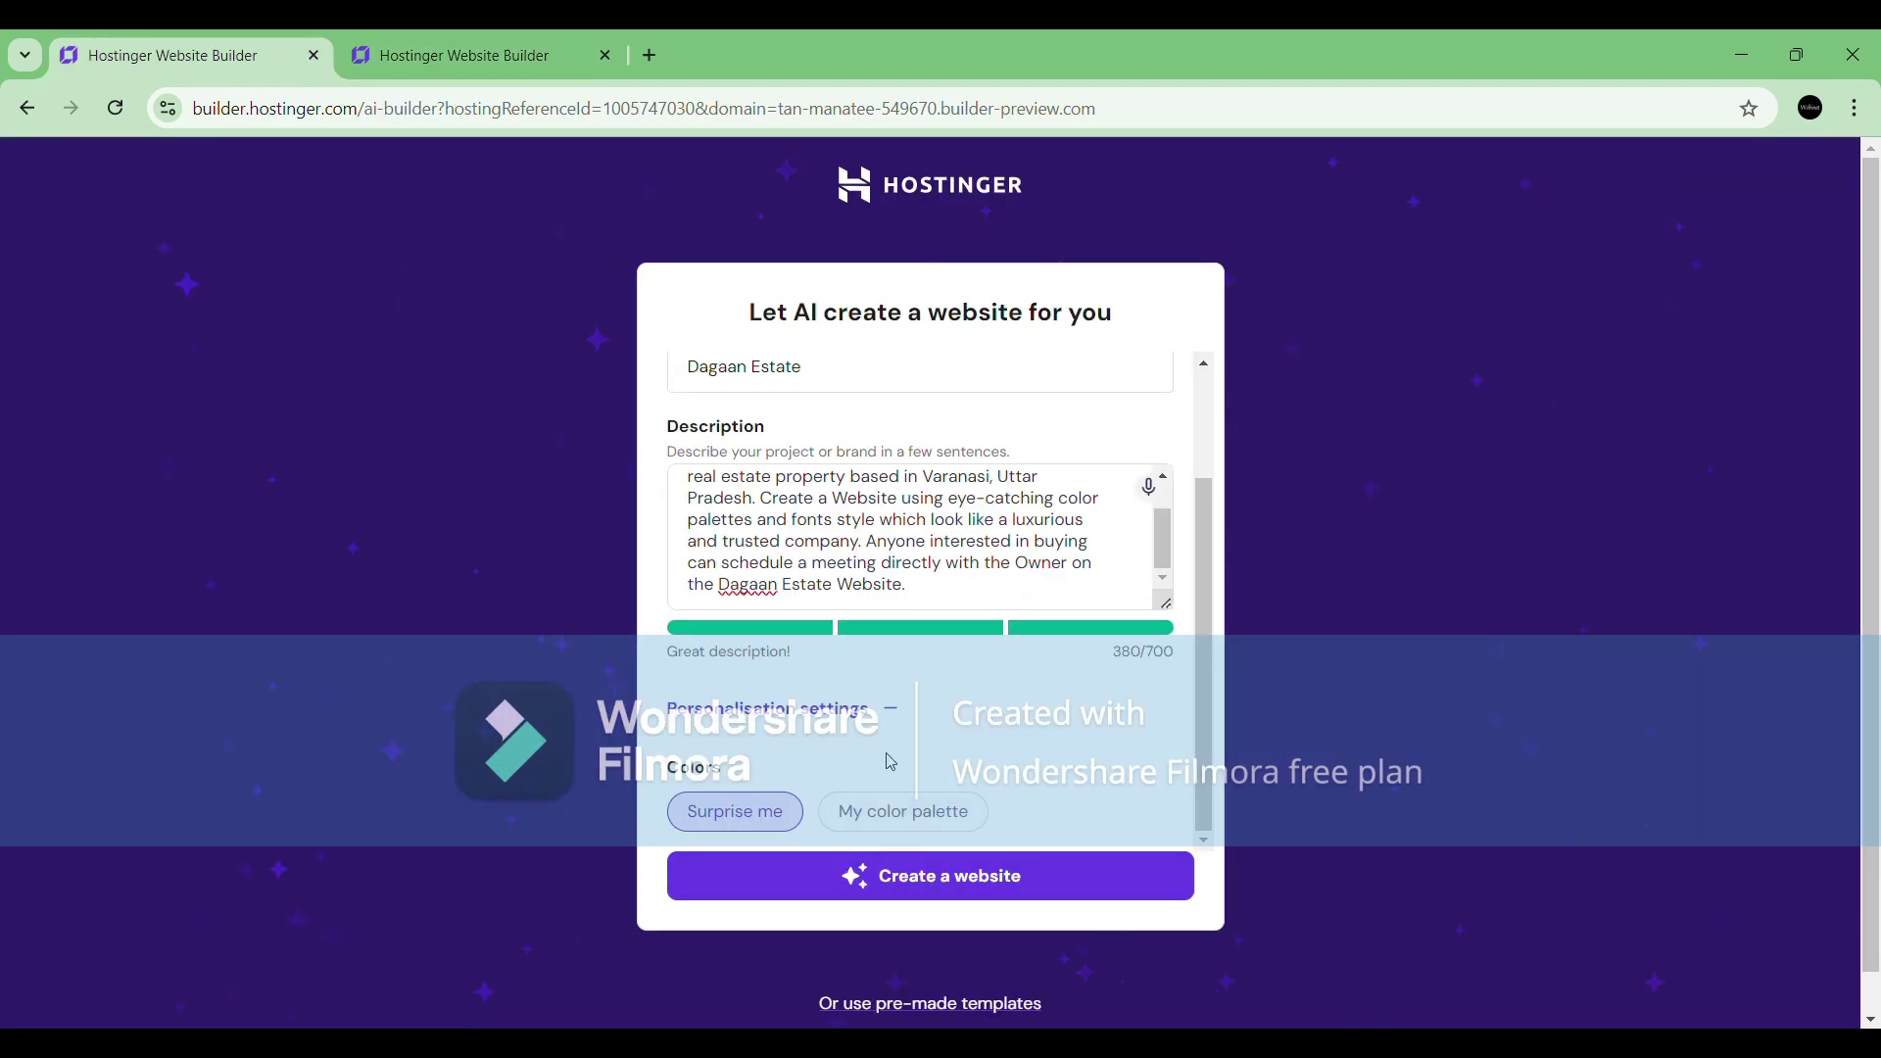
# Review the completed AI form and generate the Dagaan Estate website.
pyautogui.scroll(2, 916, 747)
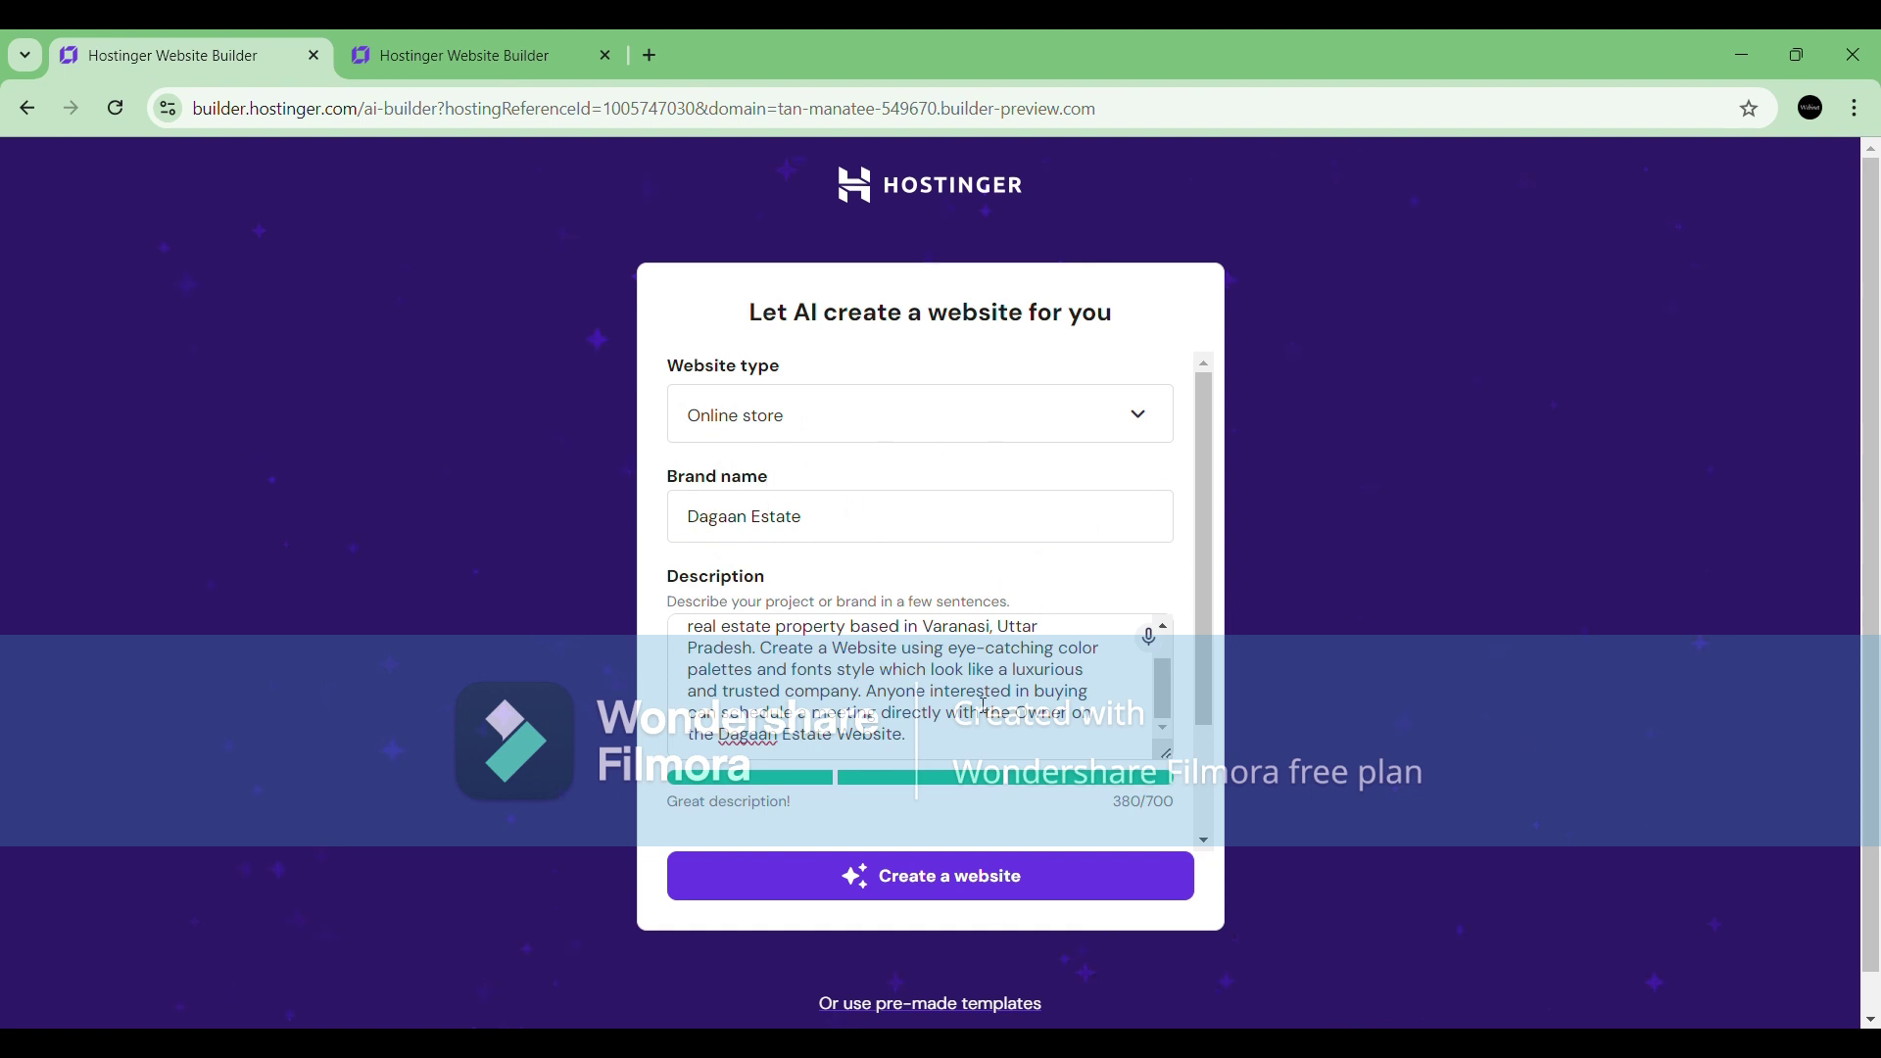
pyautogui.scroll(1, 919, 742)
pyautogui.scroll(-2, 921, 745)
pyautogui.scroll(-2, 1157, 816)
pyautogui.scroll(-1, 991, 744)
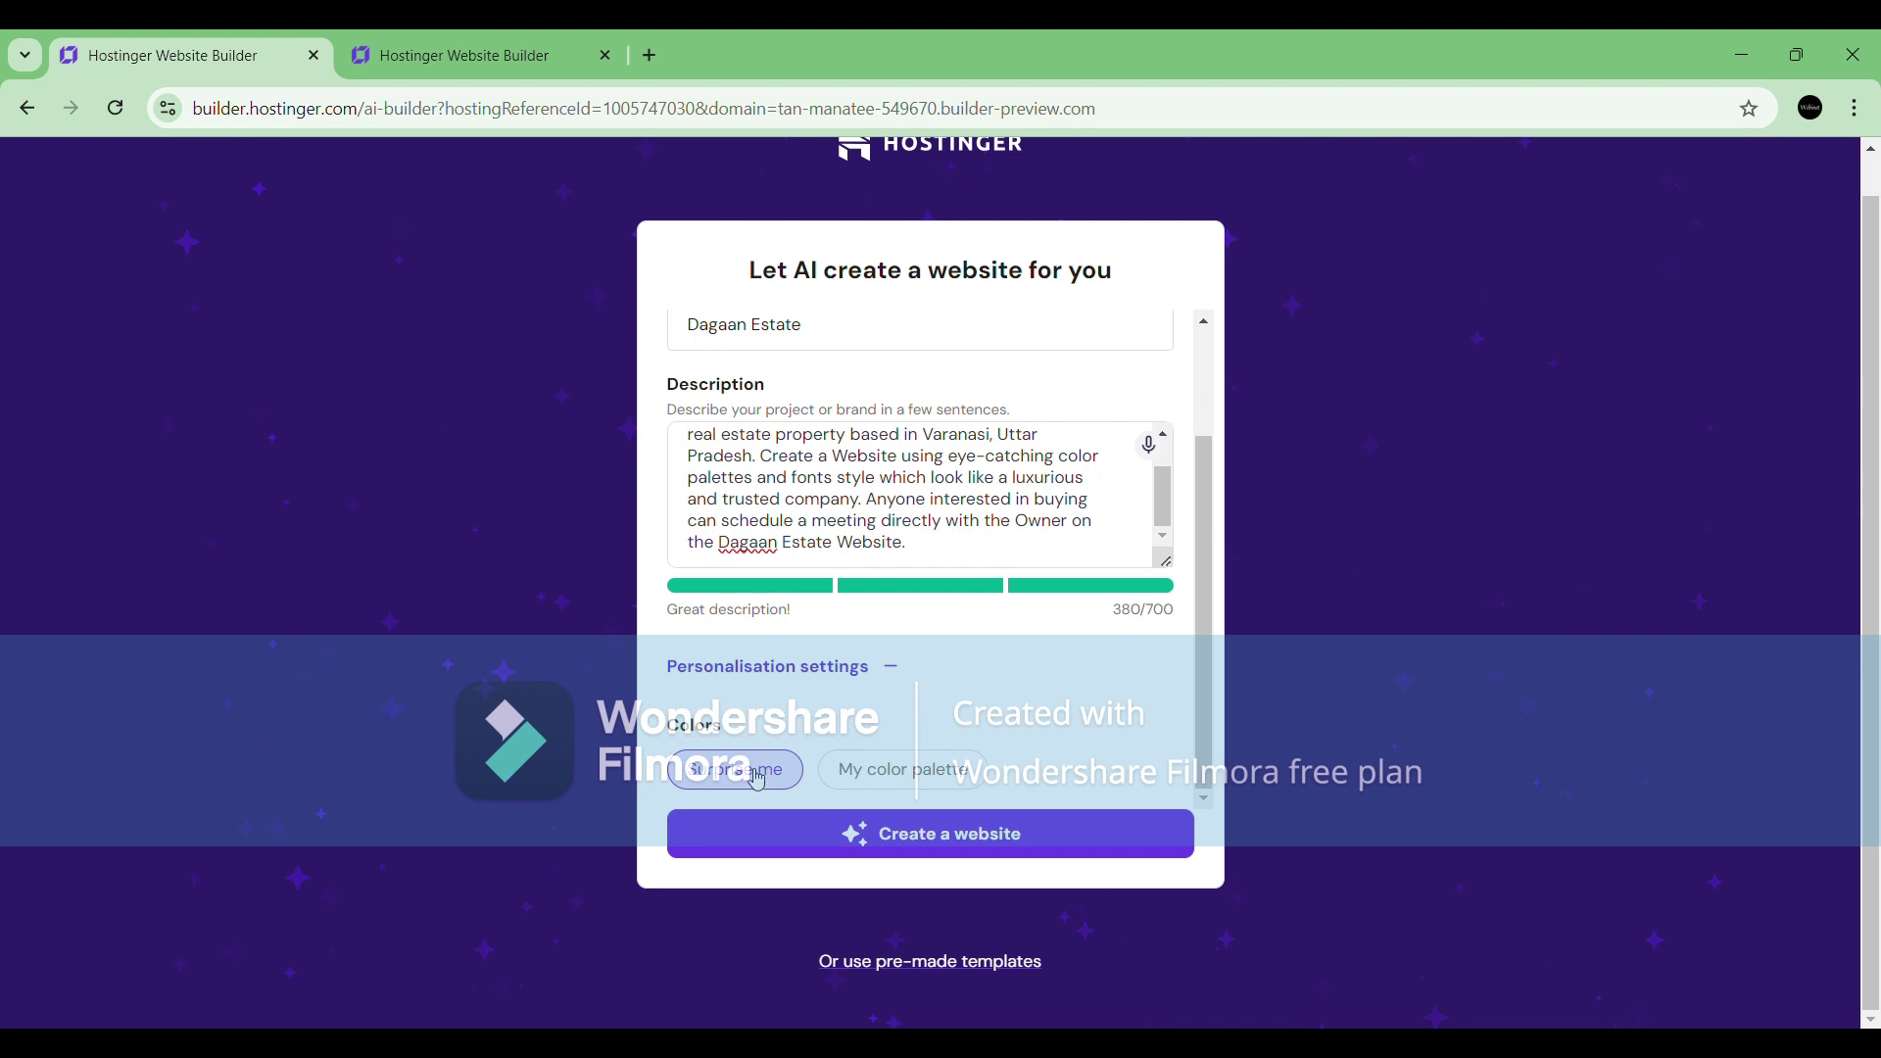
pyautogui.scroll(3, 774, 779)
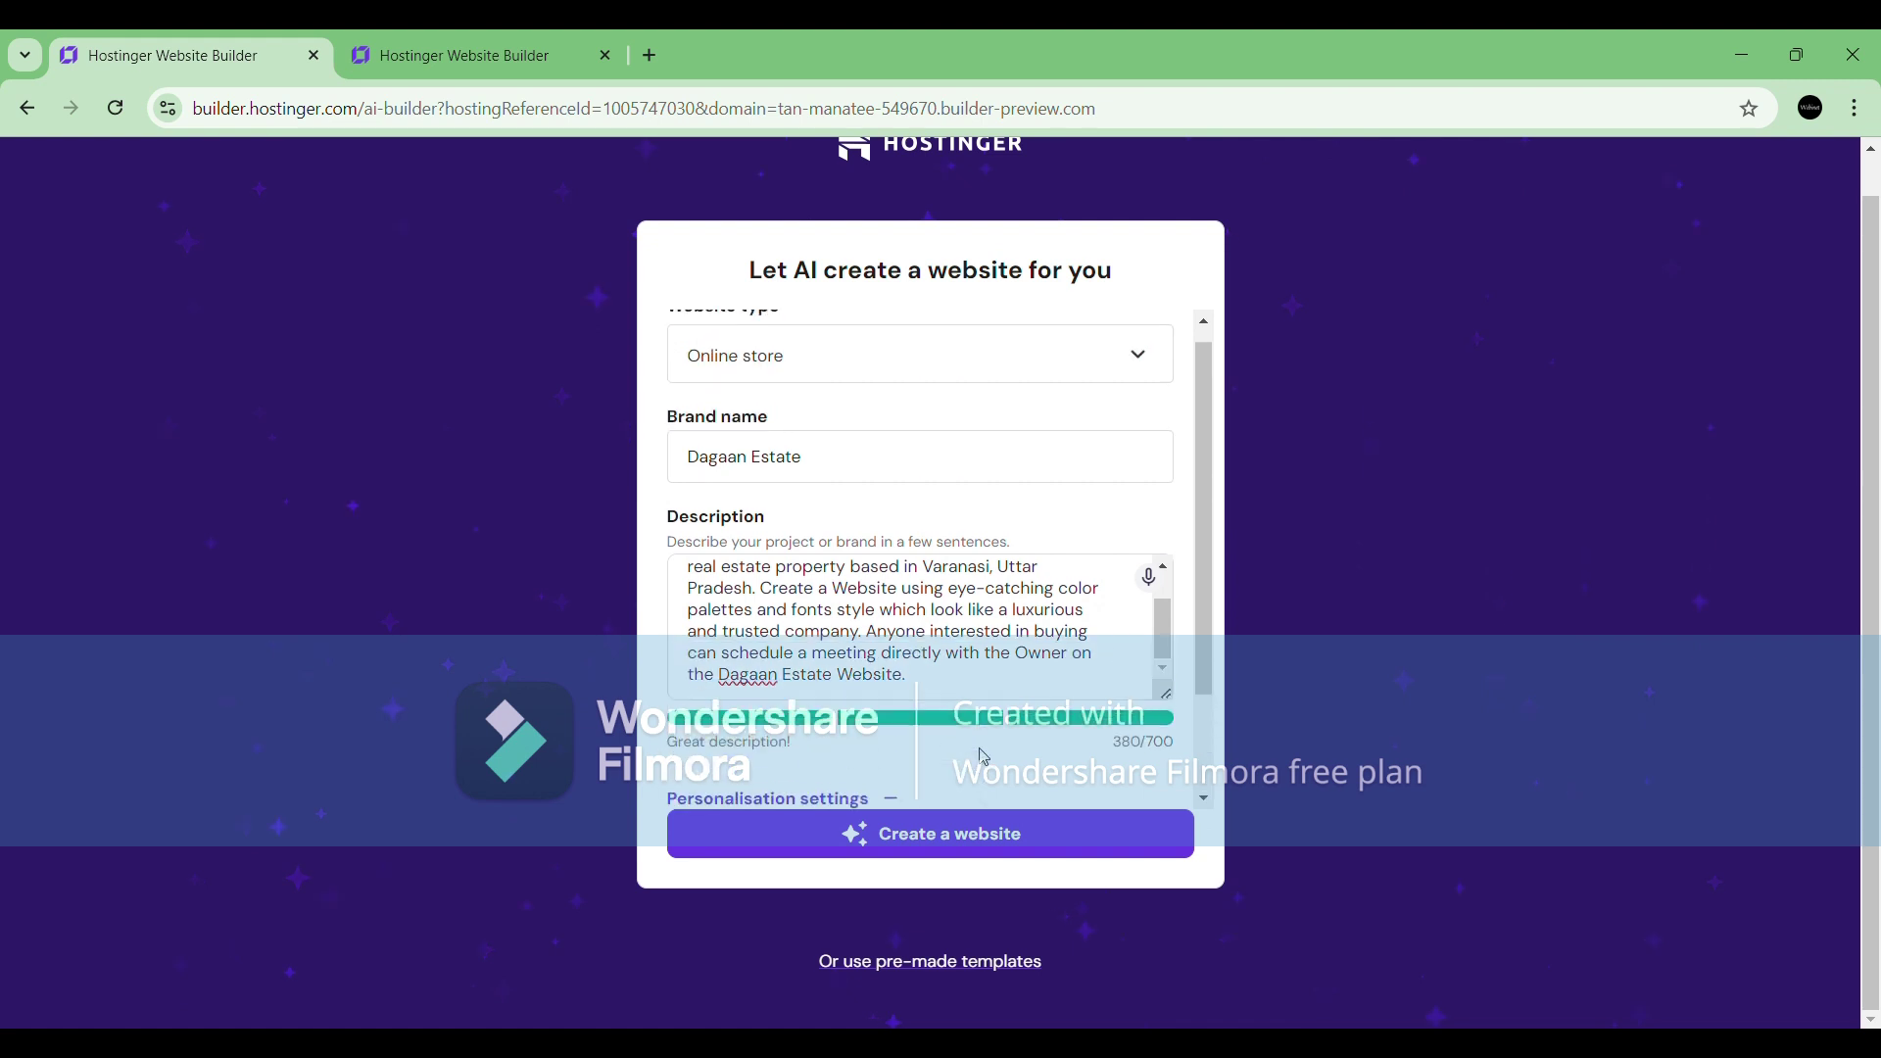
pyautogui.click(919, 848)
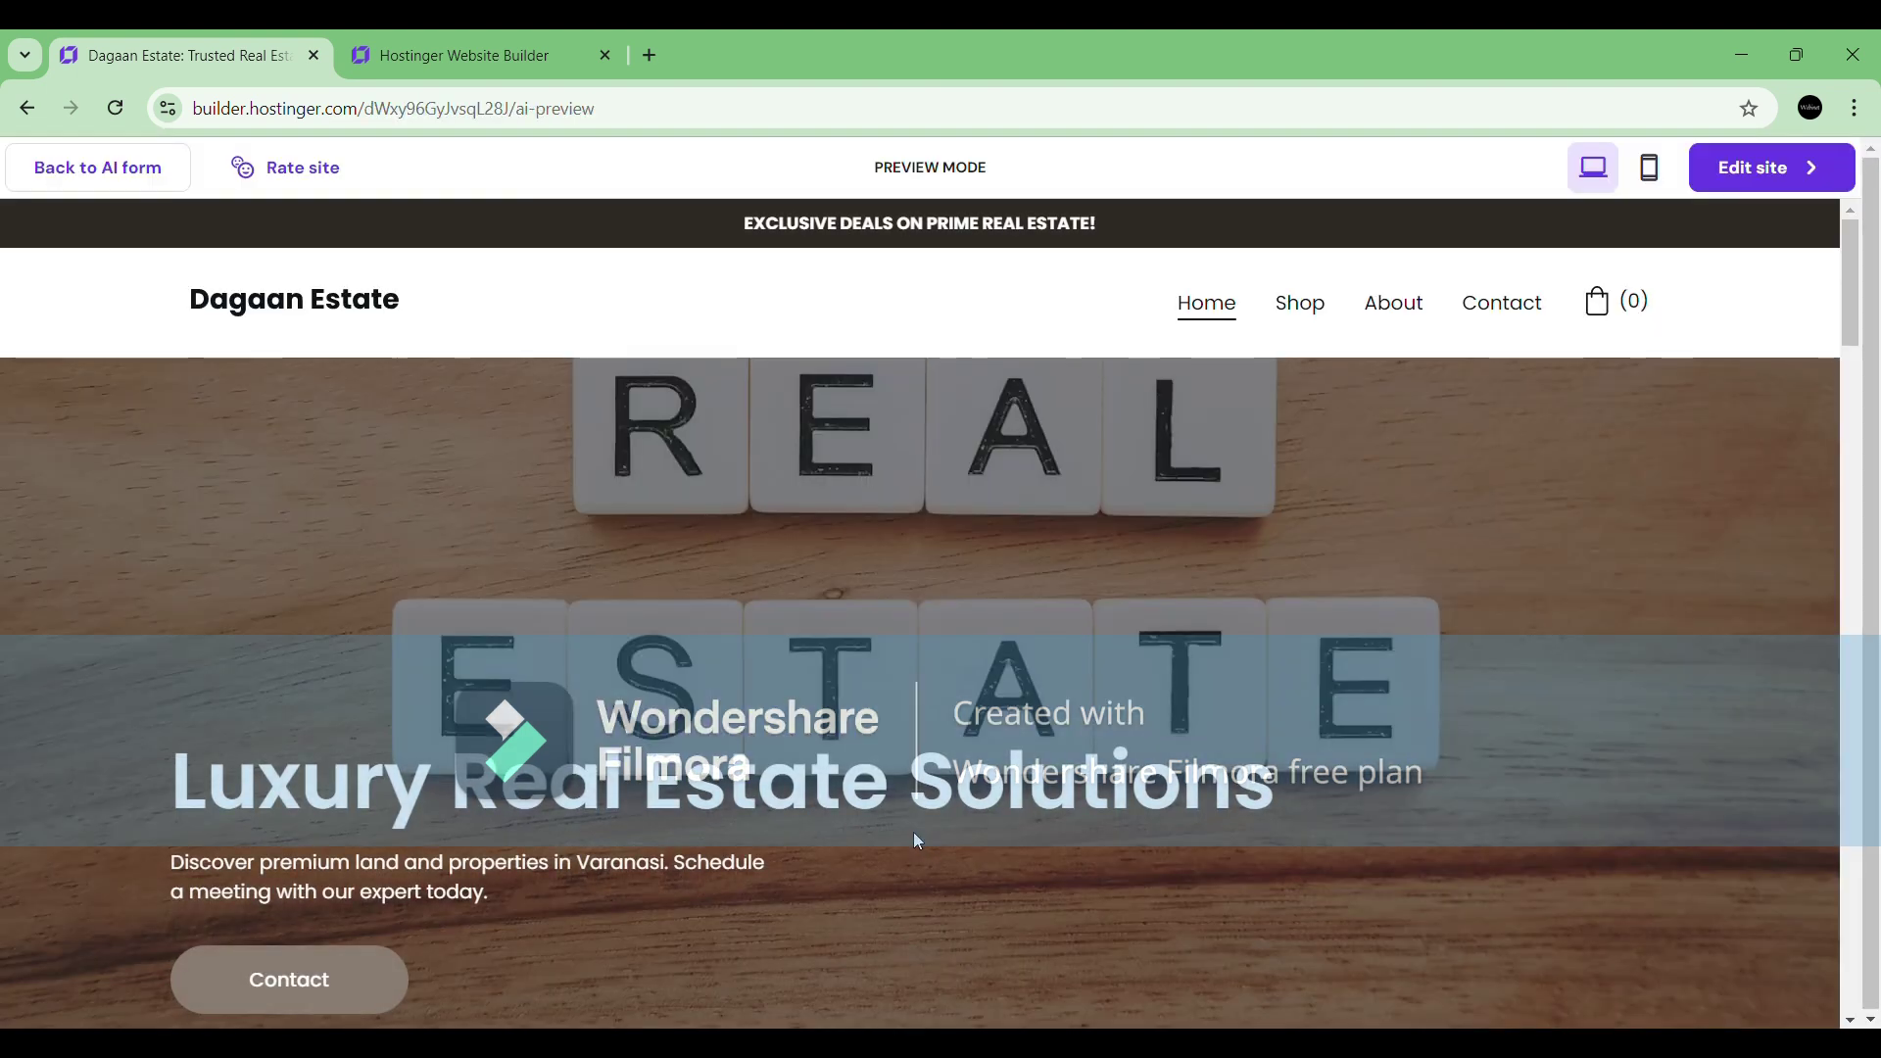
pyautogui.scroll(-2, 508, 587)
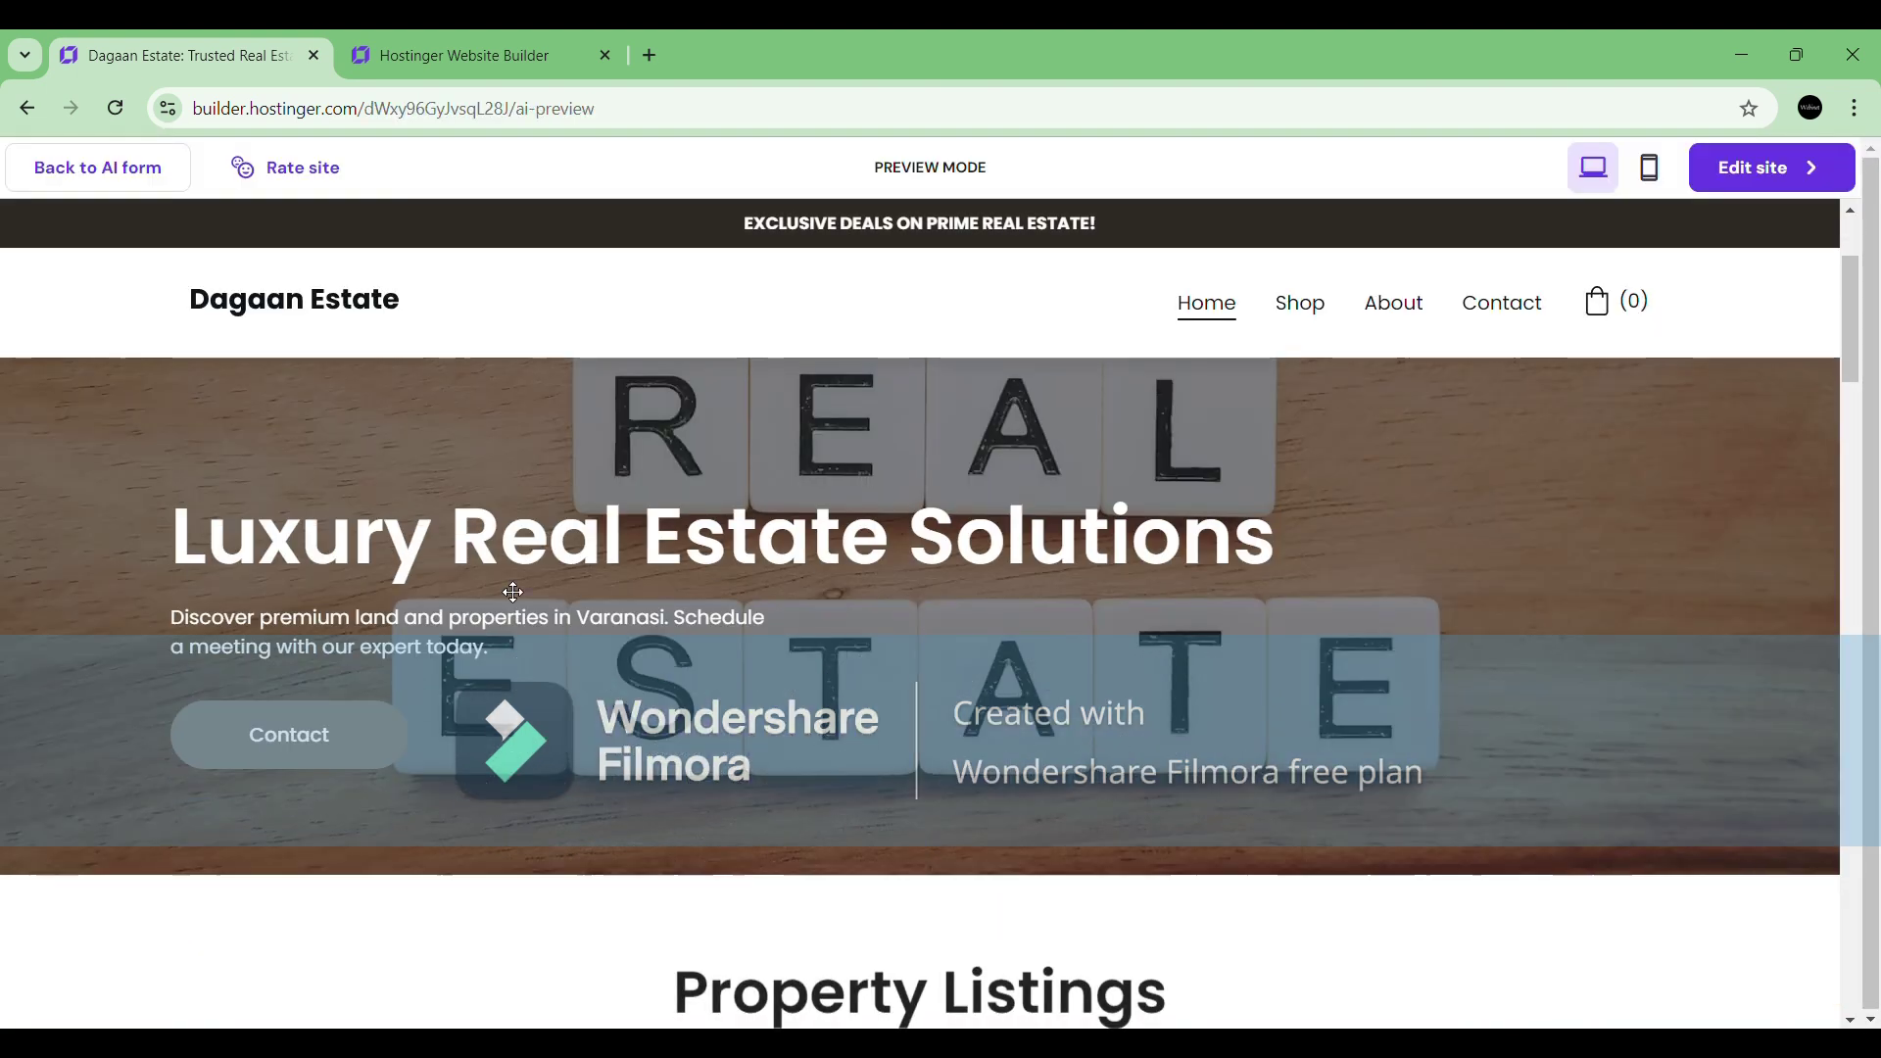
pyautogui.scroll(-5, 512, 592)
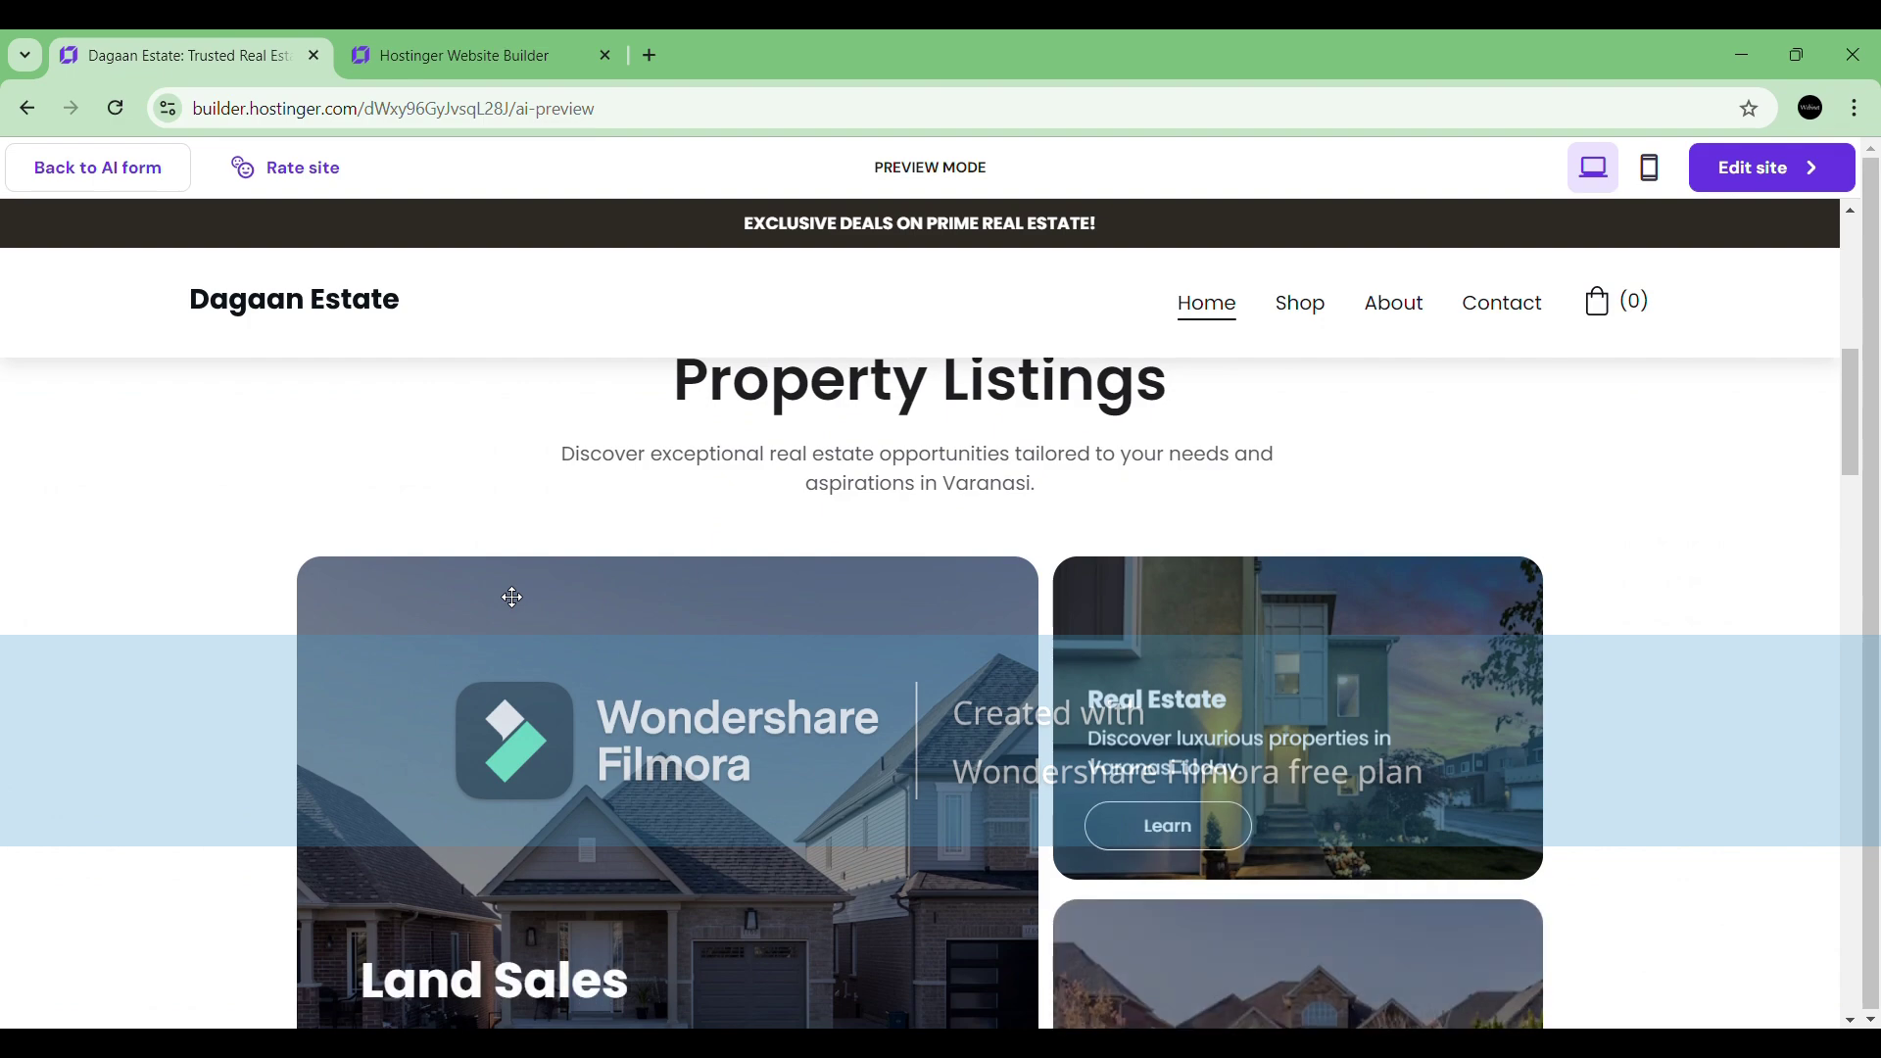
pyautogui.scroll(3, 512, 591)
pyautogui.scroll(-6, 512, 592)
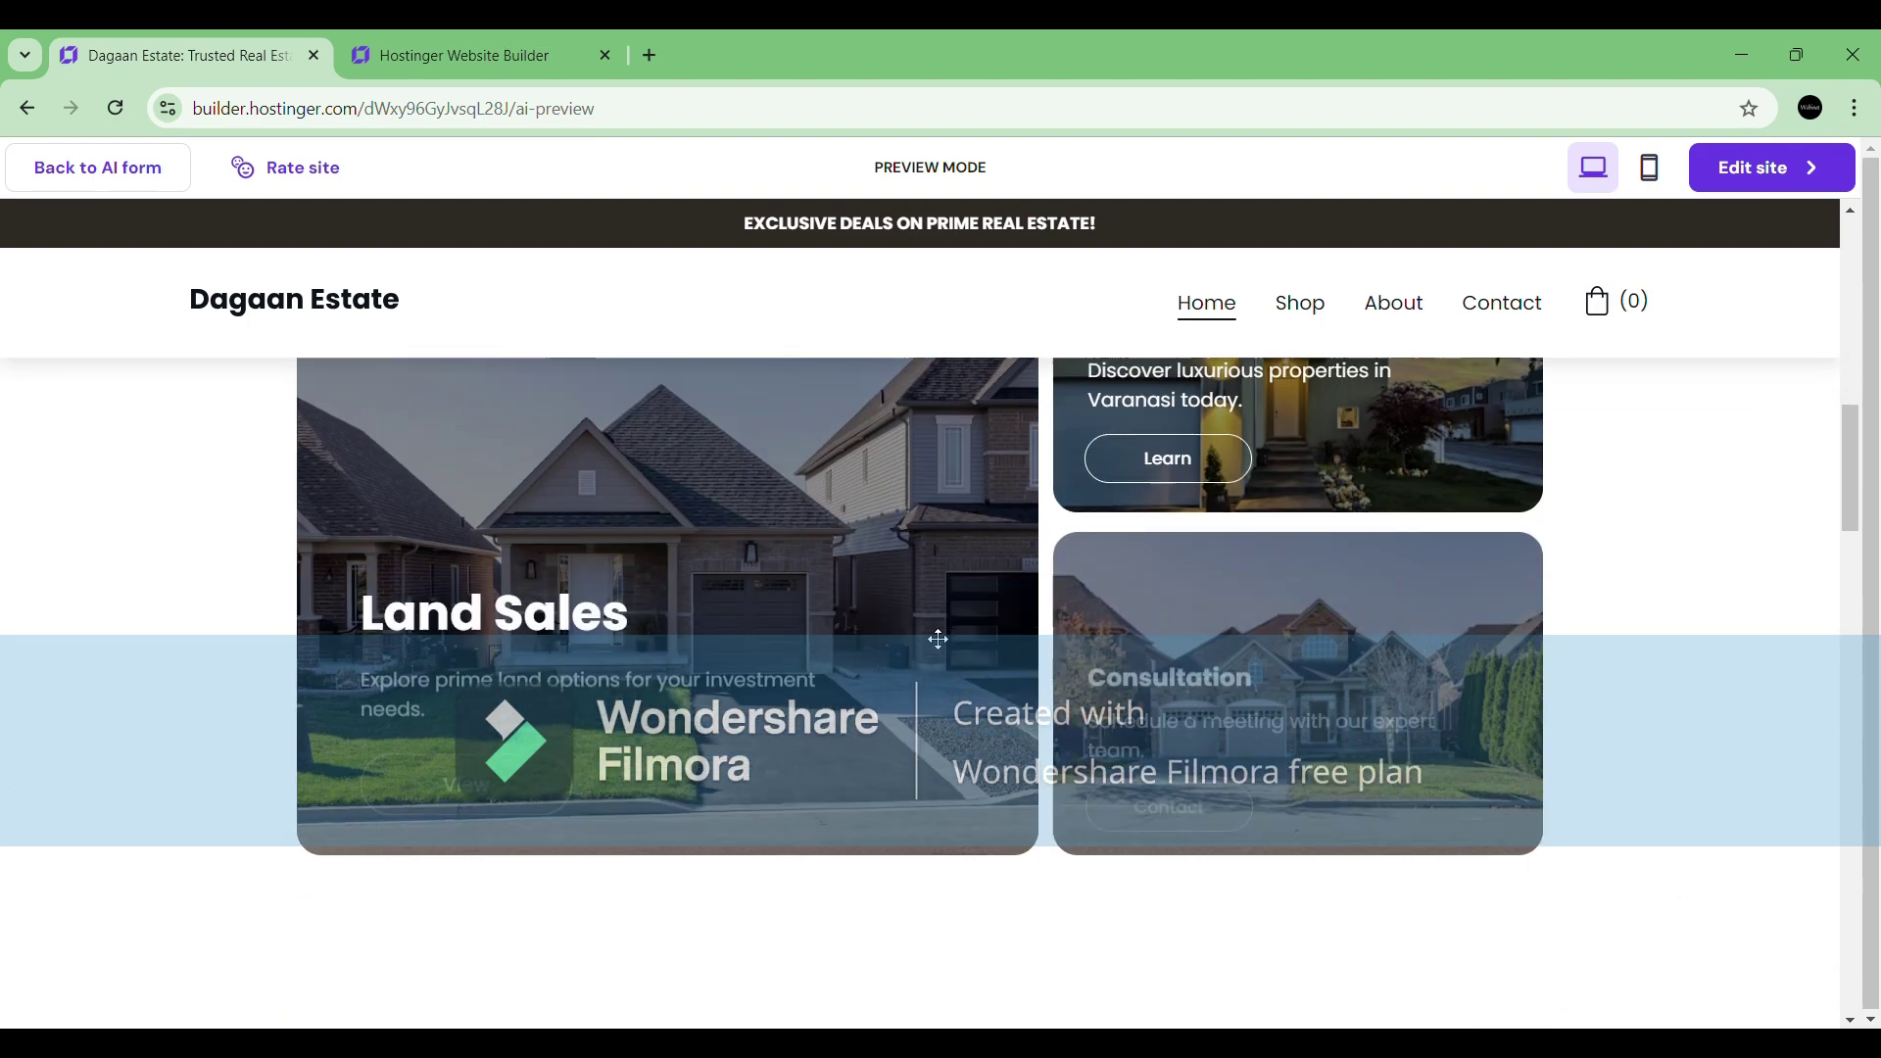
pyautogui.scroll(8, 571, 582)
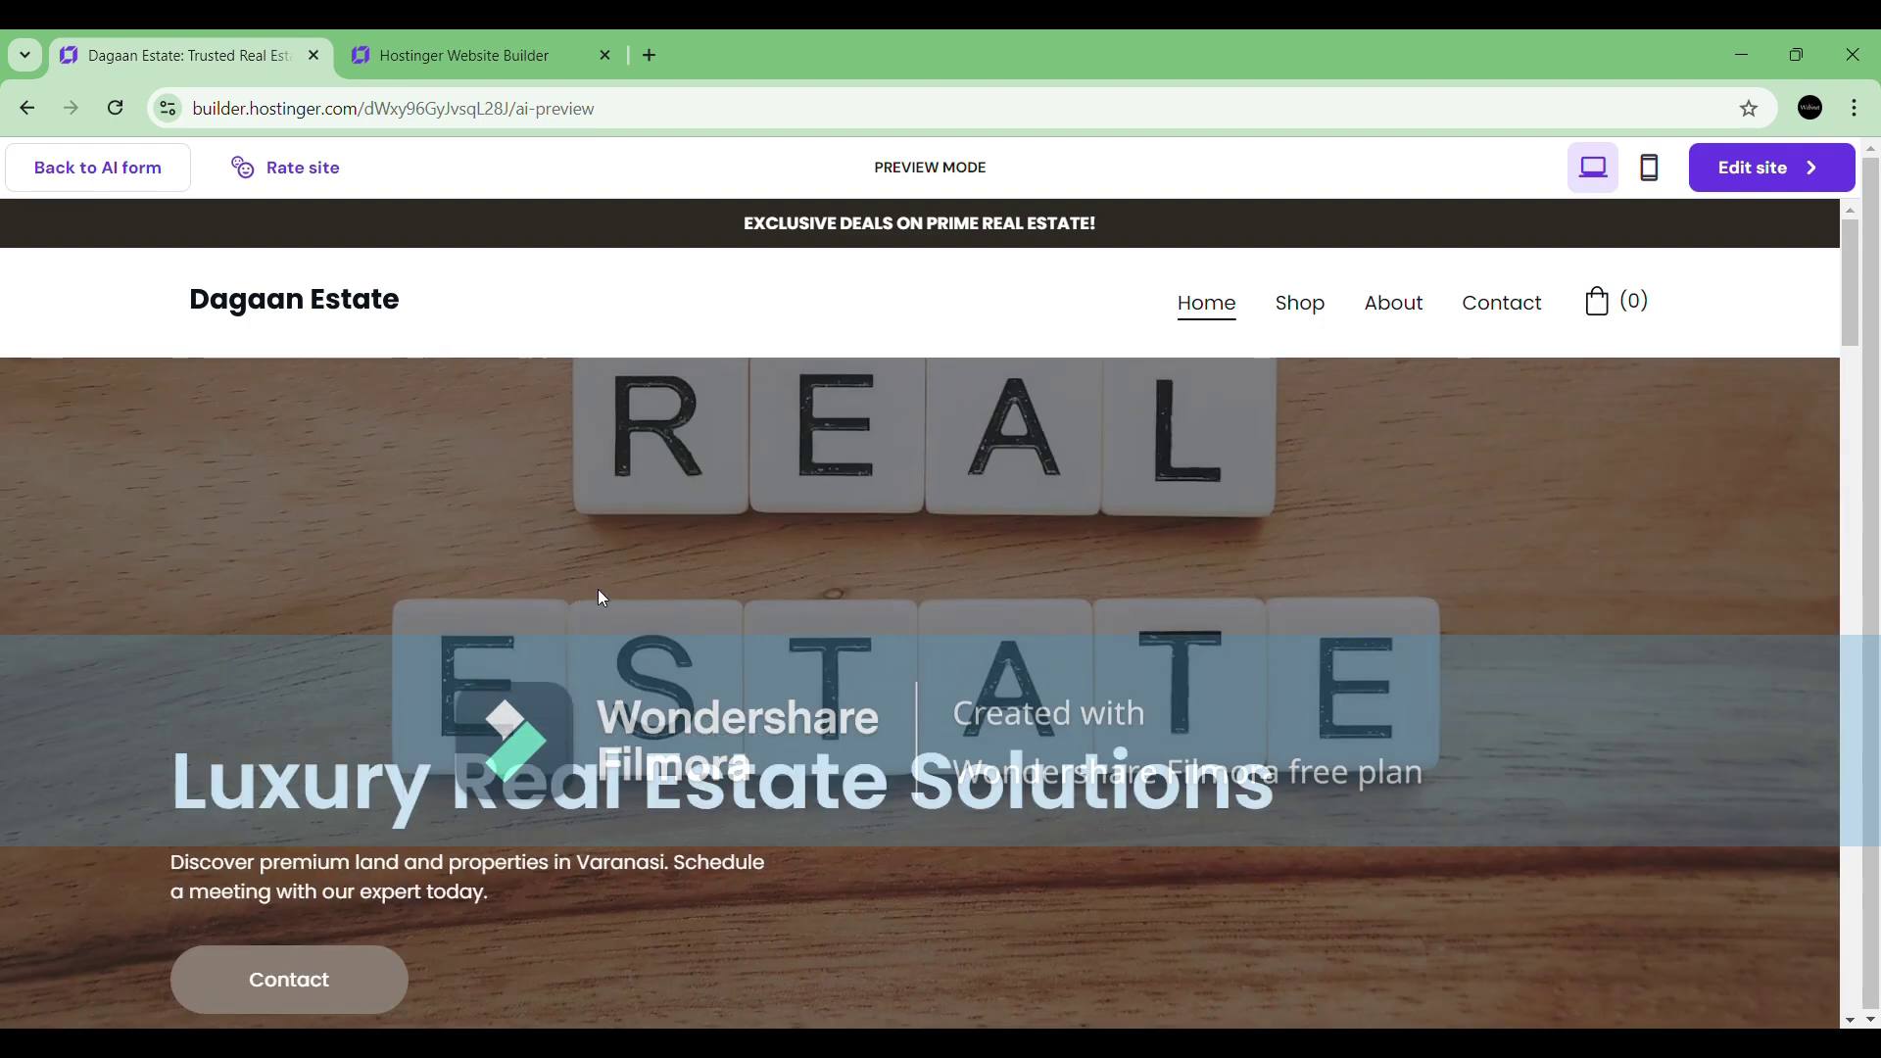
pyautogui.scroll(-2, 601, 596)
pyautogui.scroll(2, 1172, 541)
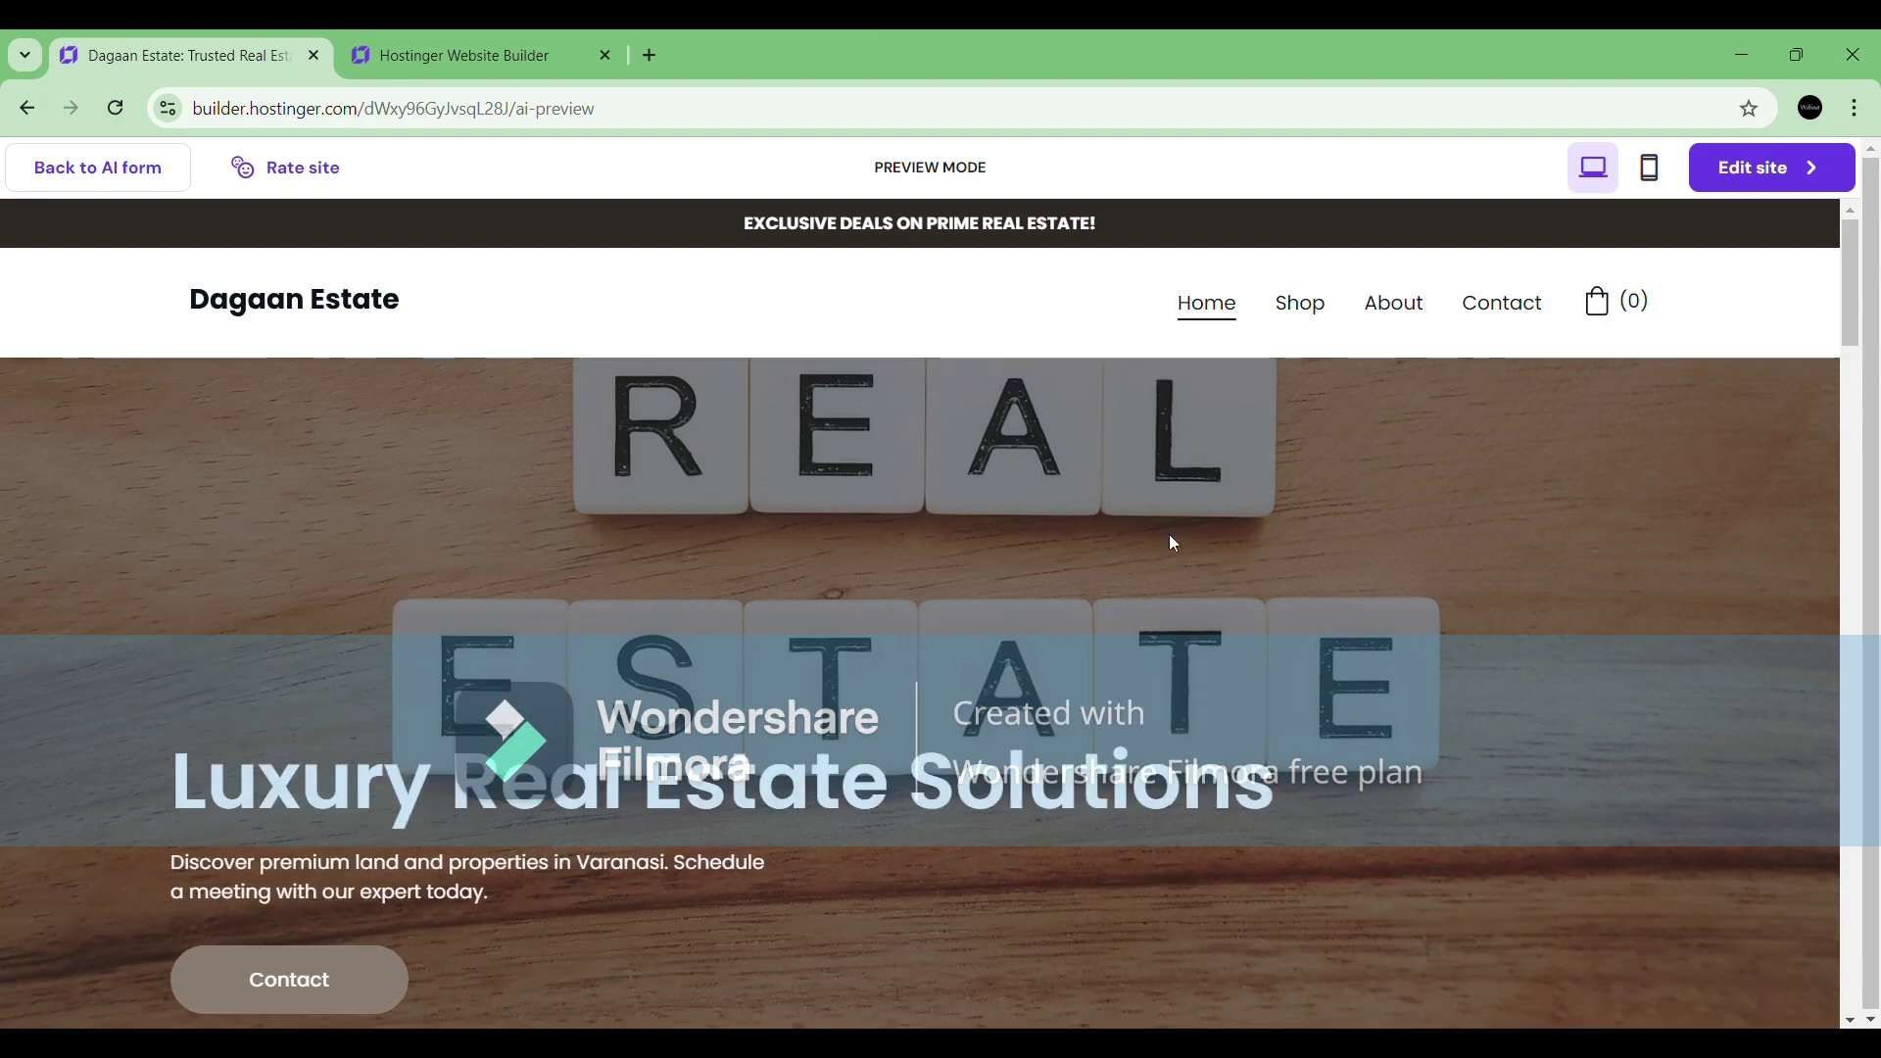
pyautogui.scroll(-4, 733, 515)
pyautogui.scroll(-3, 753, 530)
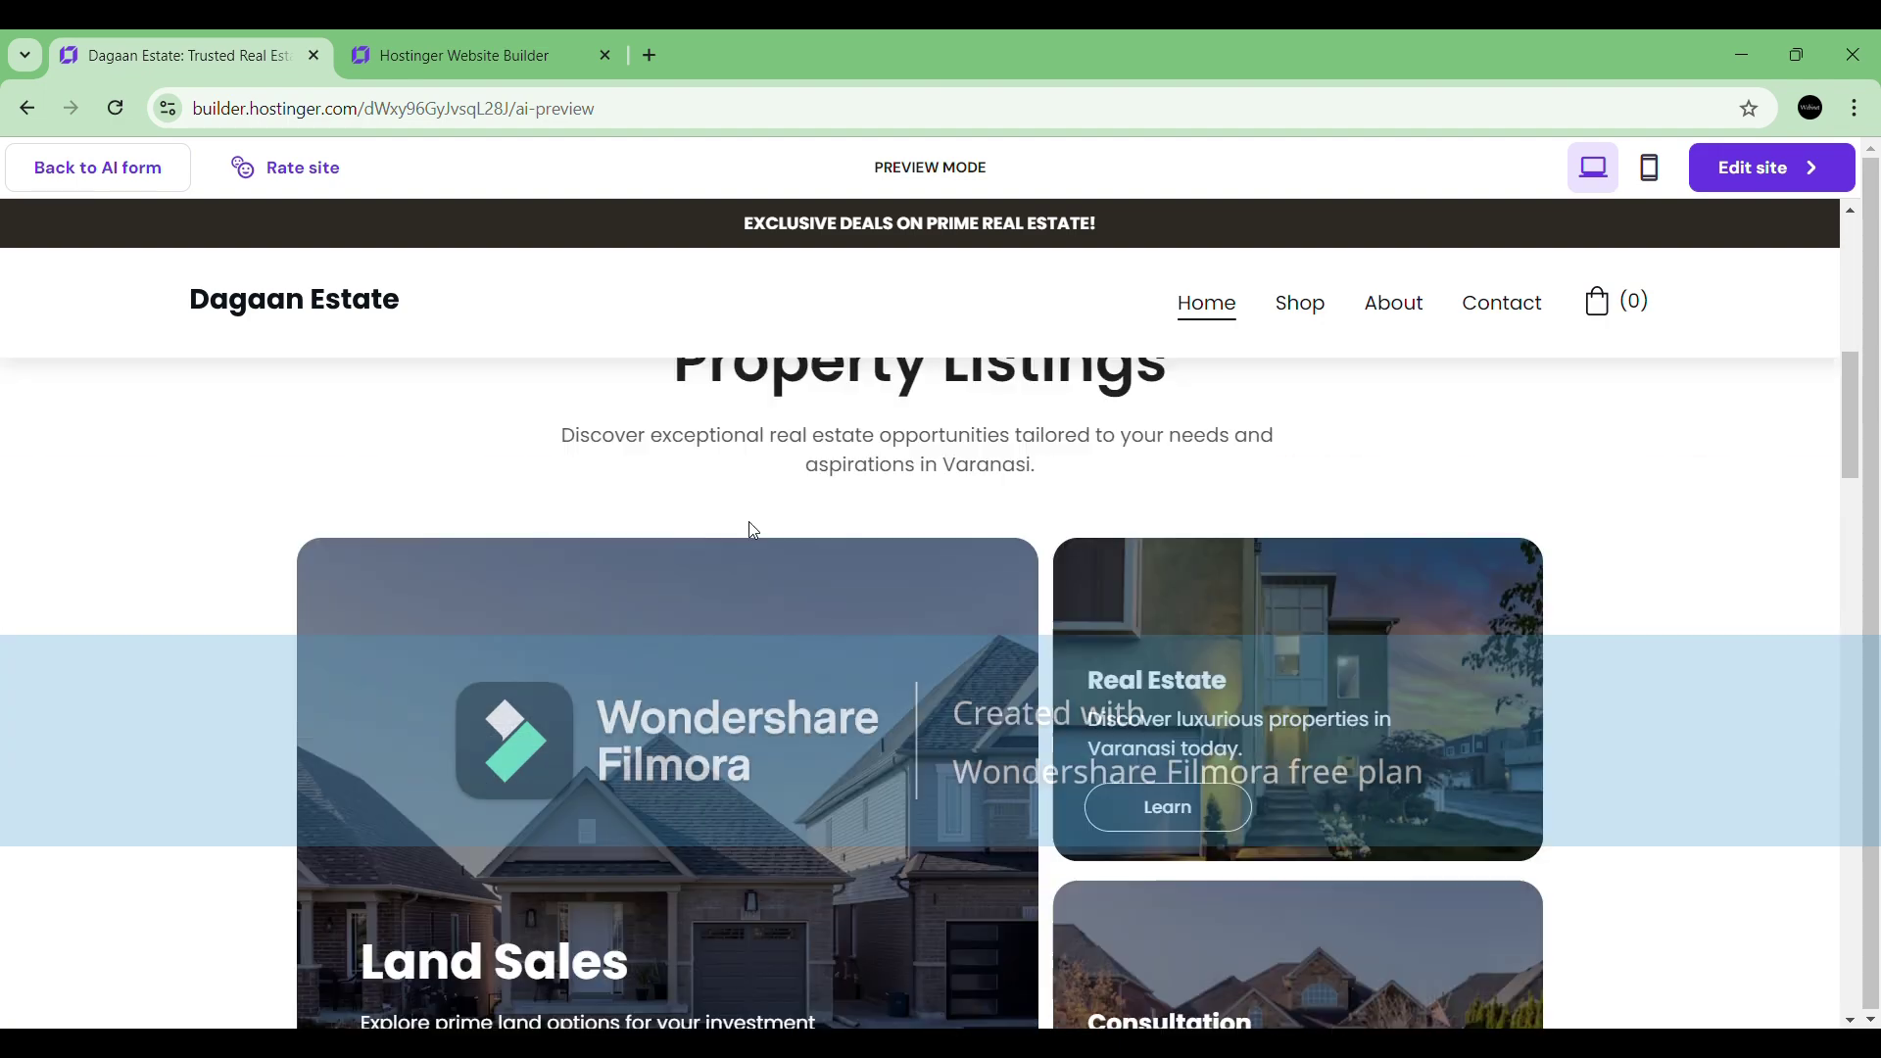
pyautogui.scroll(-3, 755, 530)
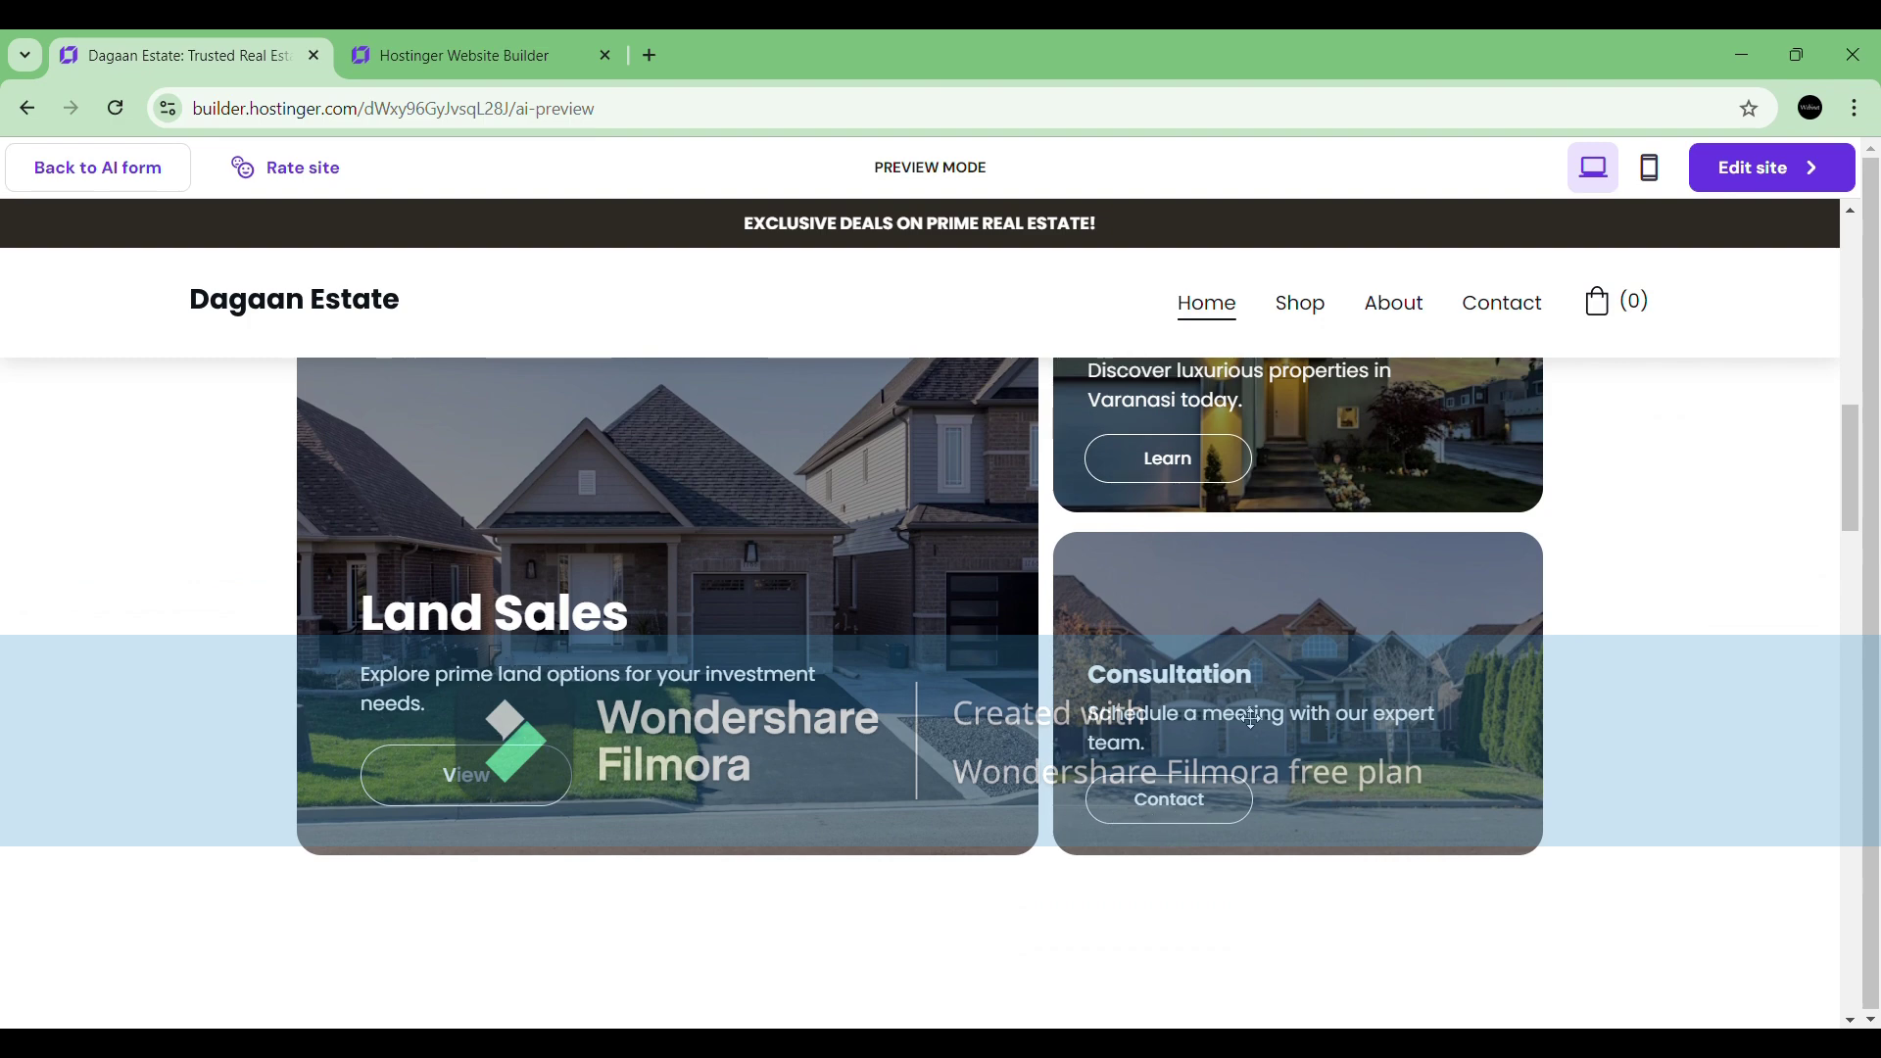
pyautogui.scroll(2, 1249, 716)
pyautogui.scroll(-5, 1104, 704)
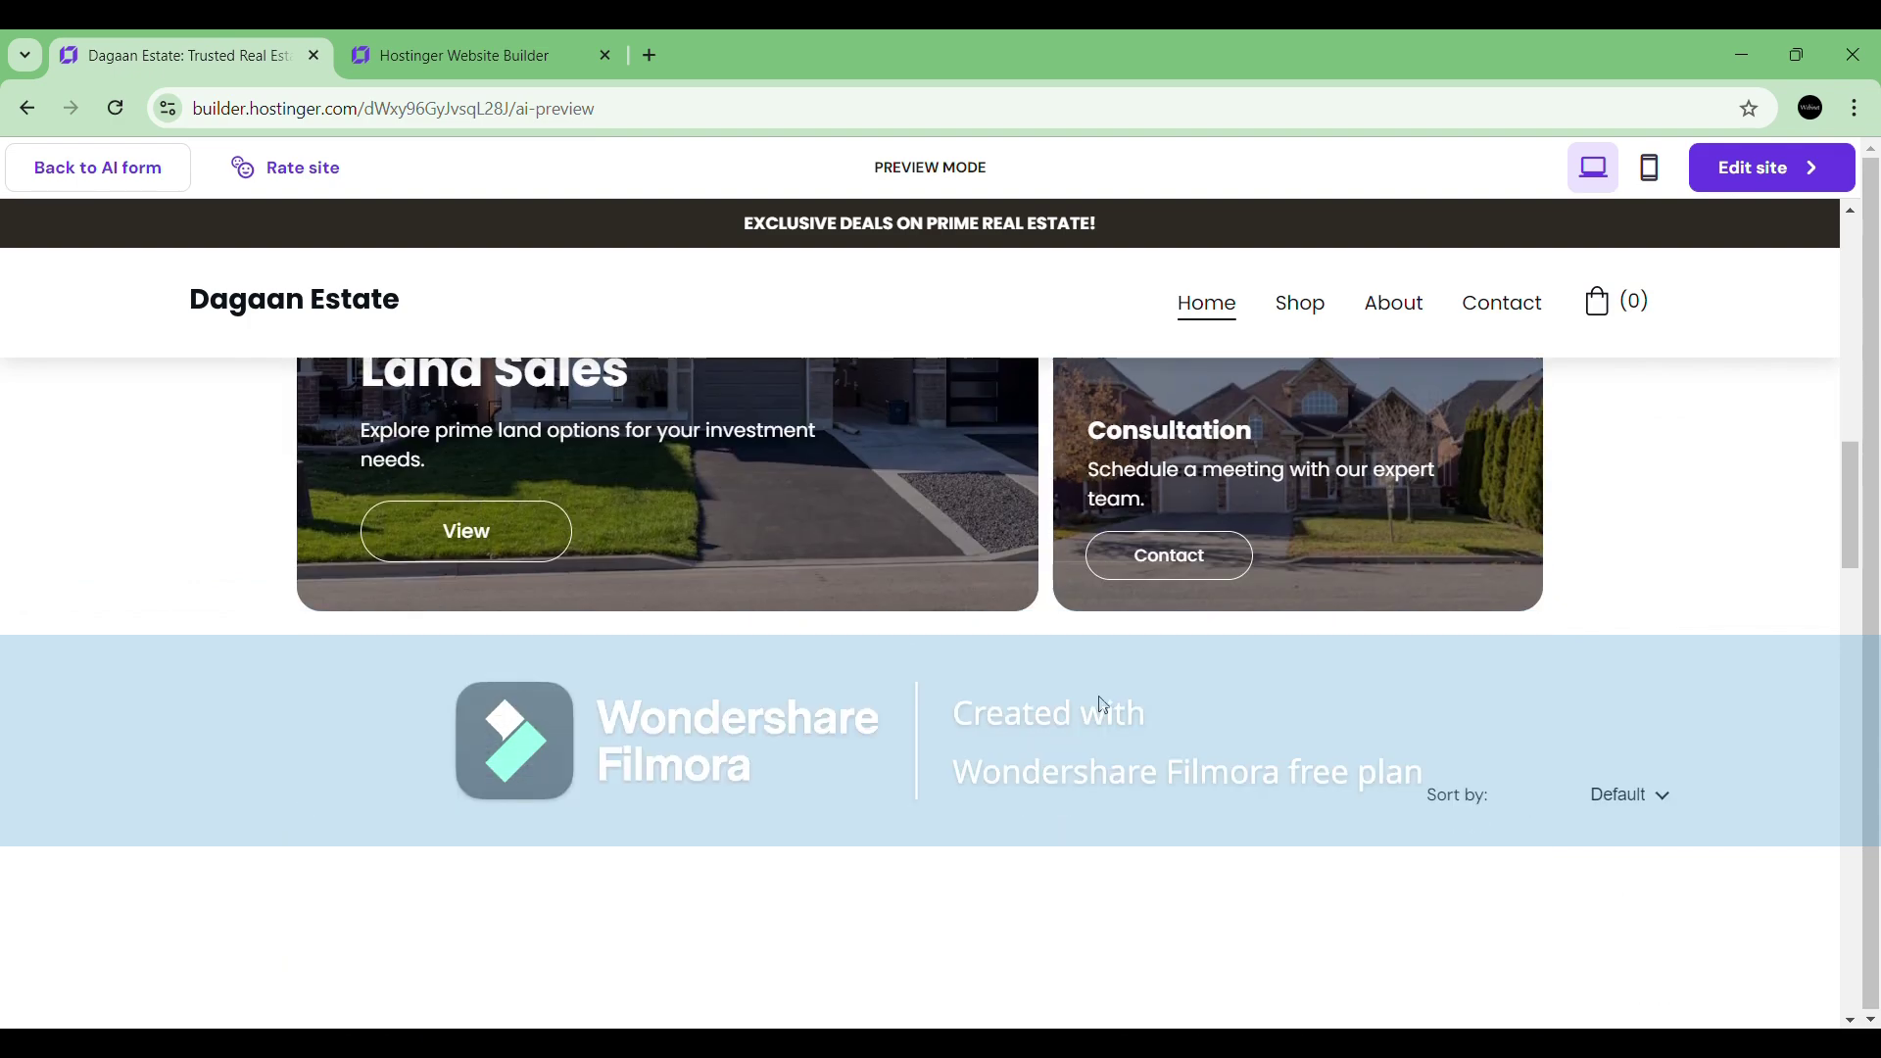
pyautogui.scroll(-5, 1081, 710)
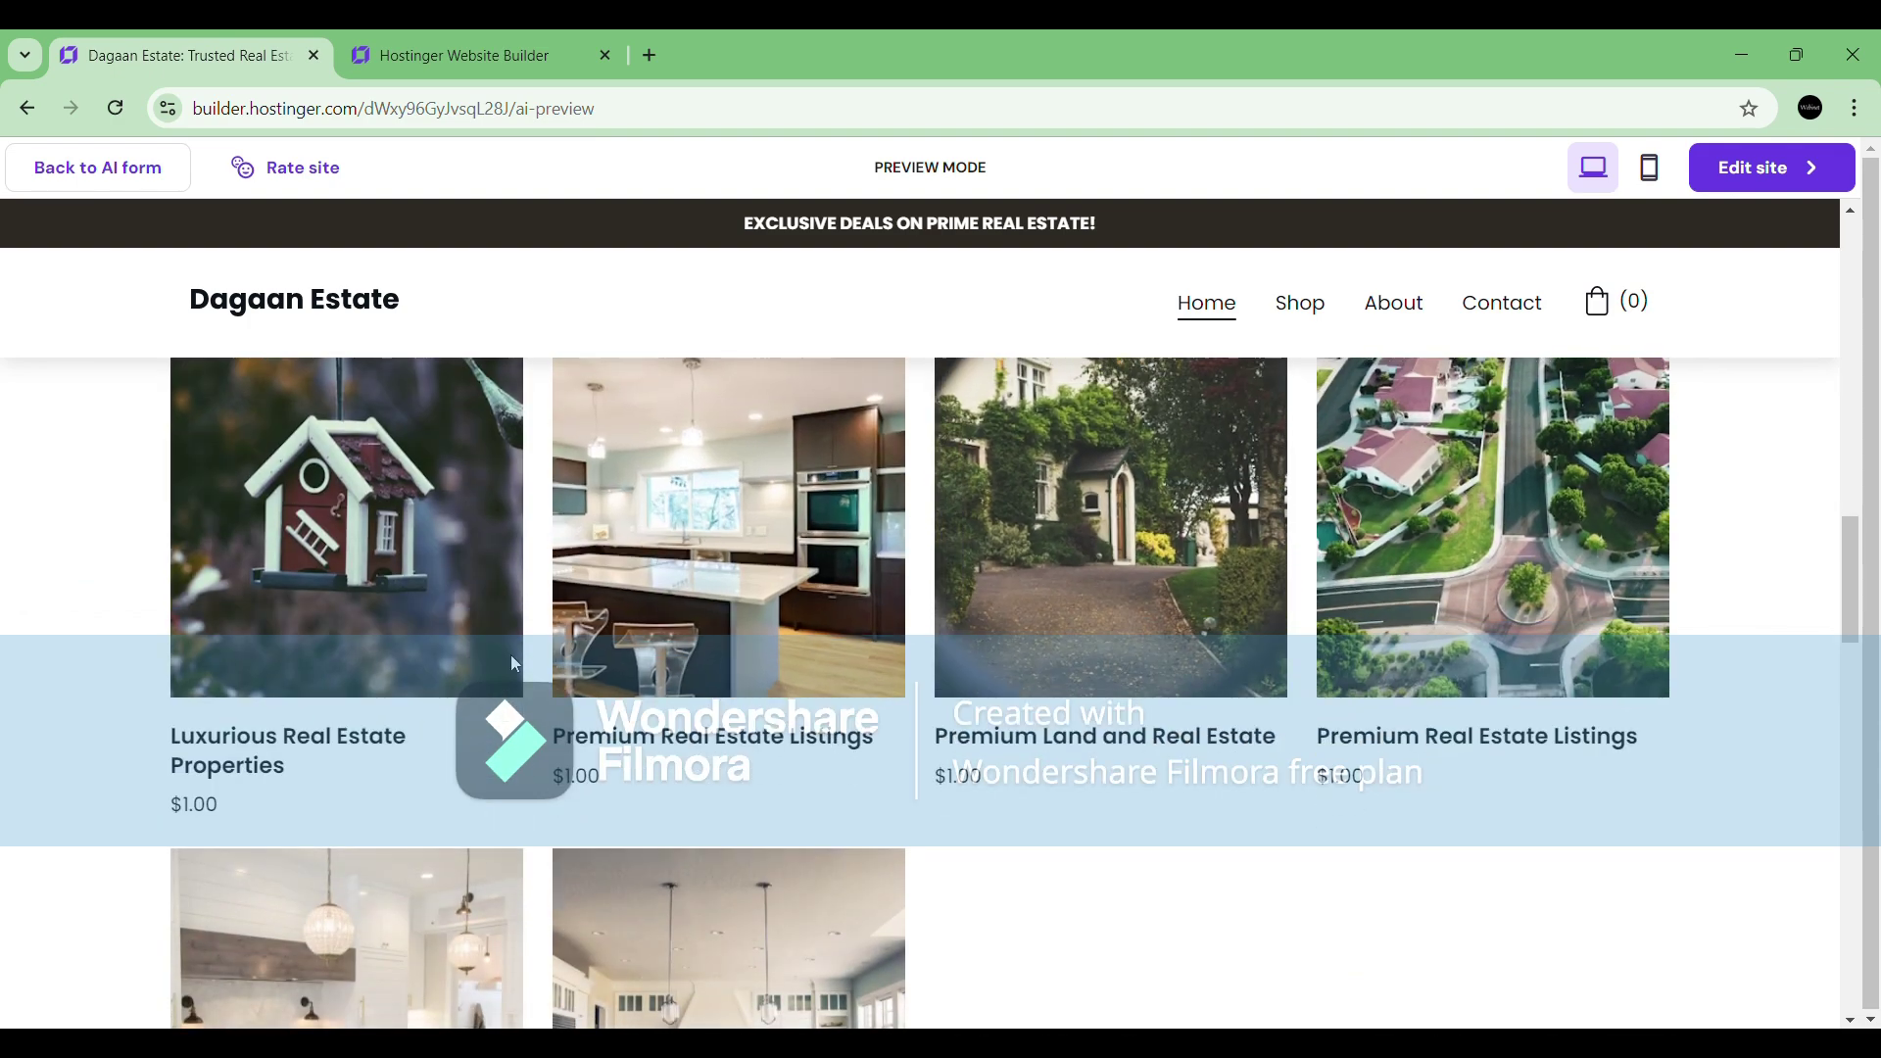
pyautogui.scroll(-5, 659, 725)
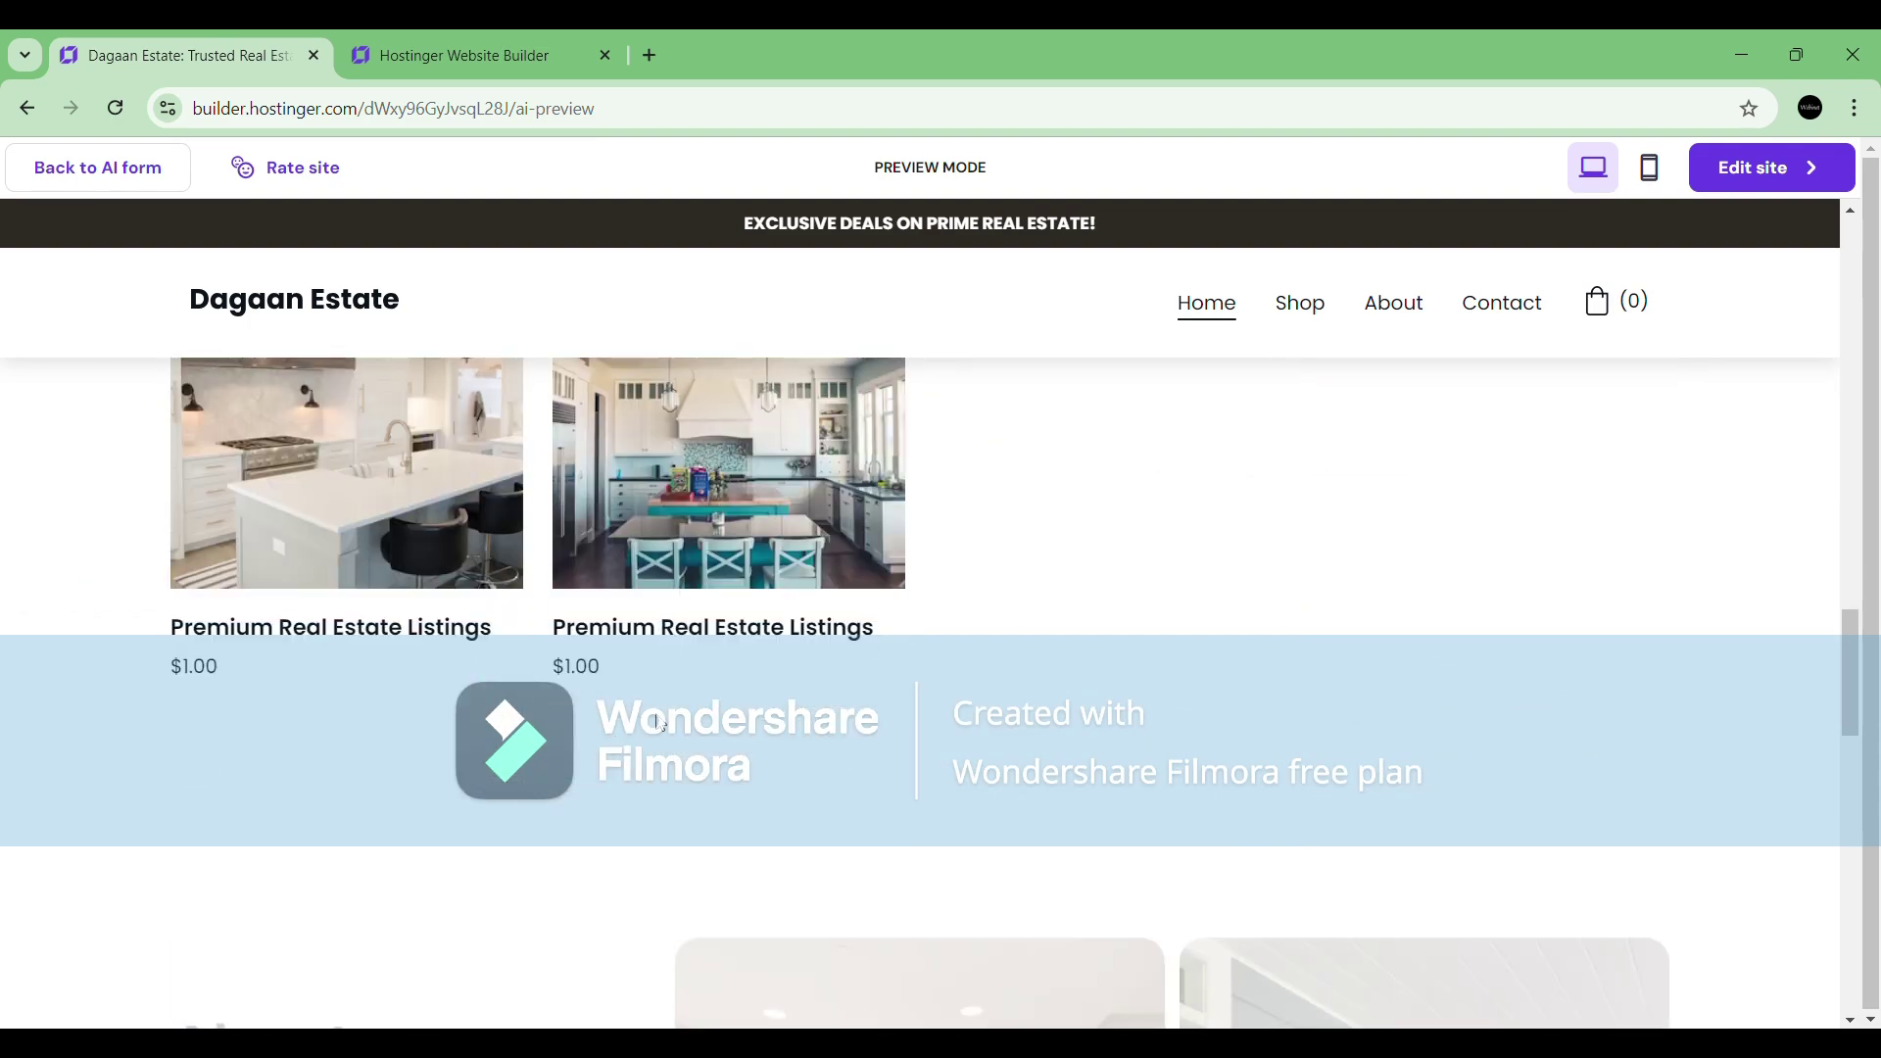
pyautogui.scroll(-5, 660, 725)
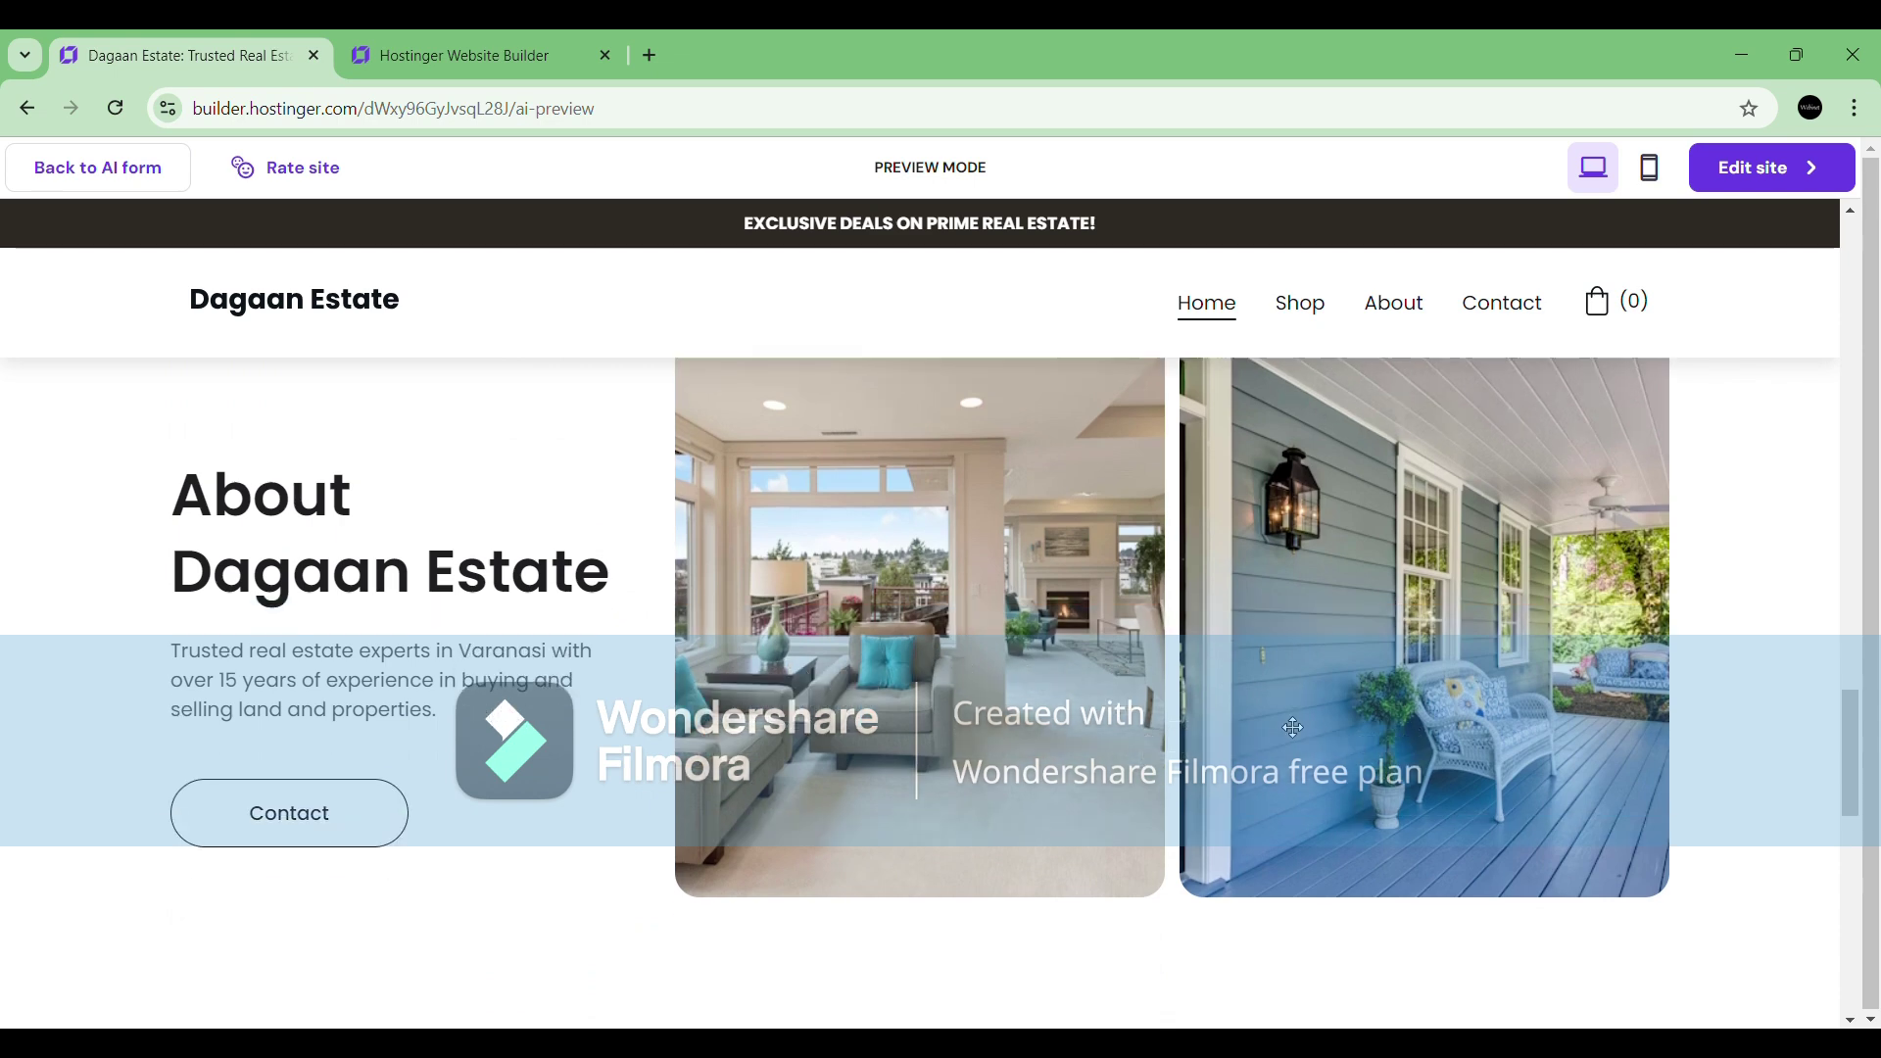
pyautogui.scroll(-5, 1293, 727)
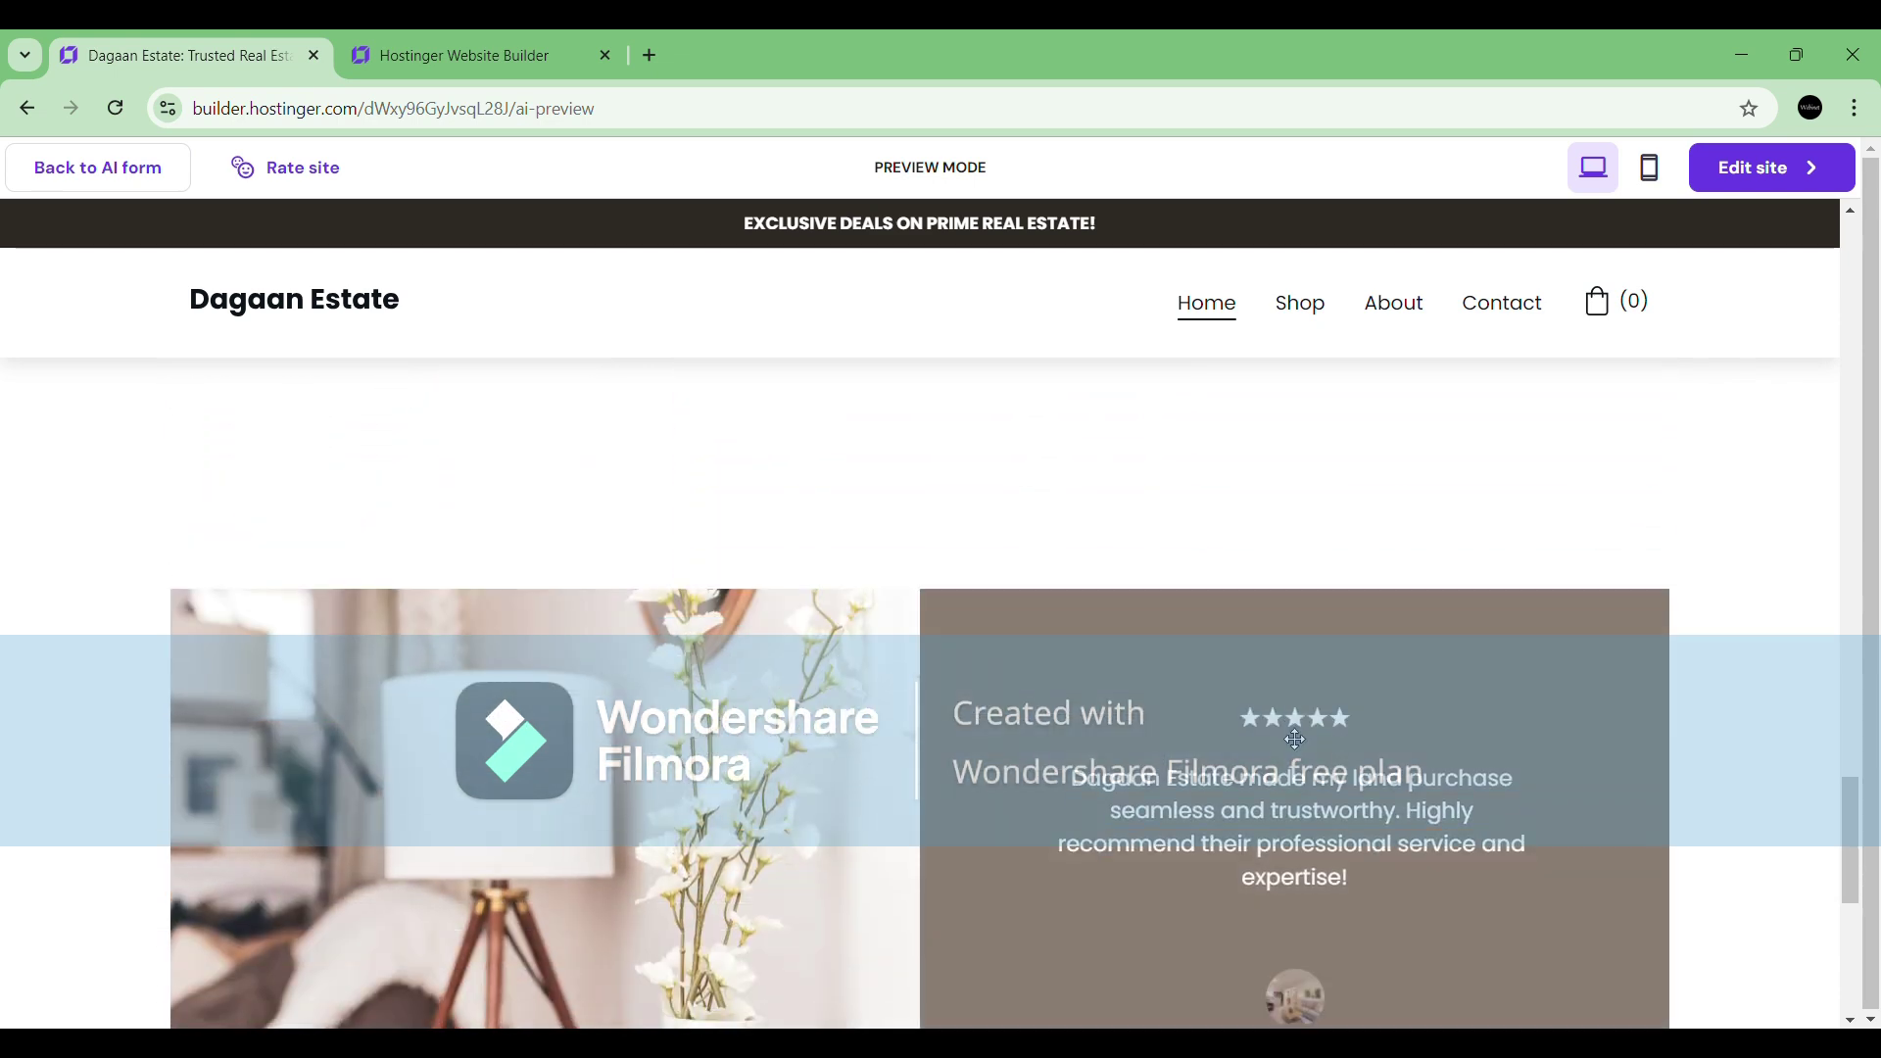
pyautogui.scroll(-1, 1294, 739)
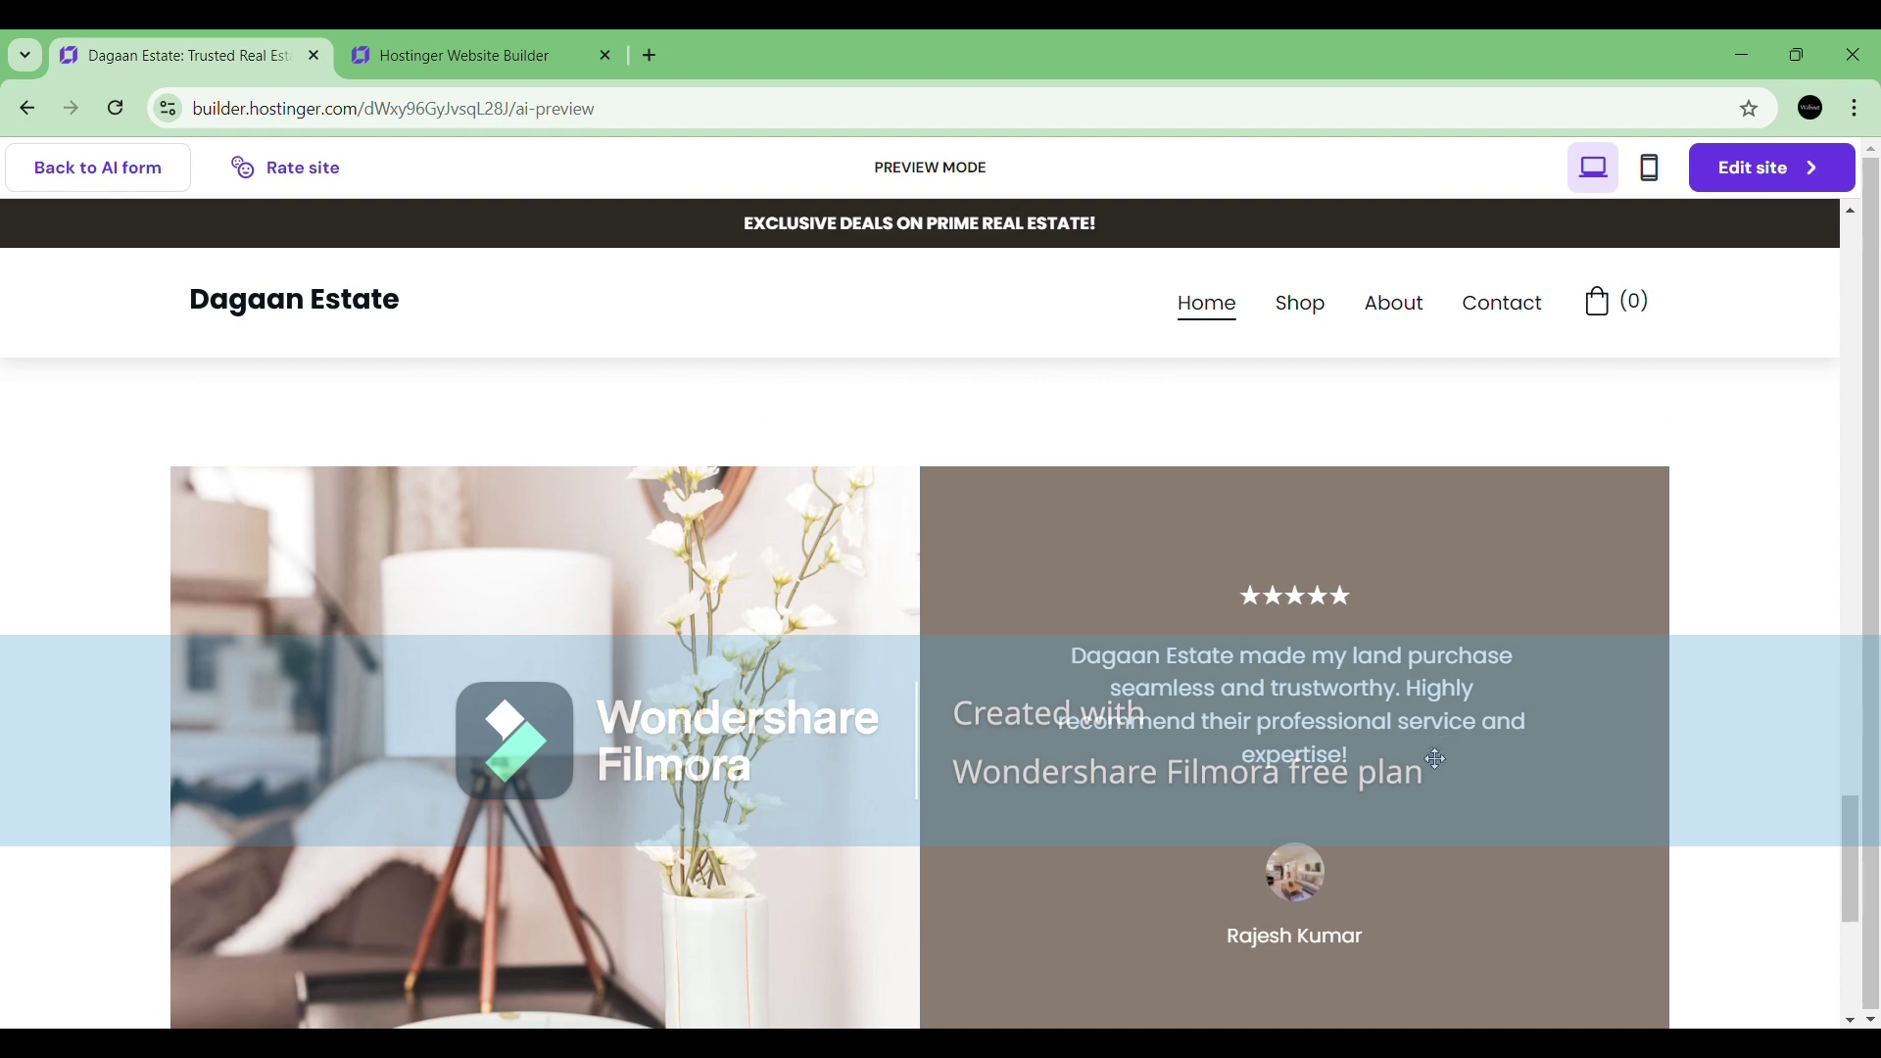
pyautogui.scroll(-1, 1389, 777)
pyautogui.scroll(-4, 1389, 777)
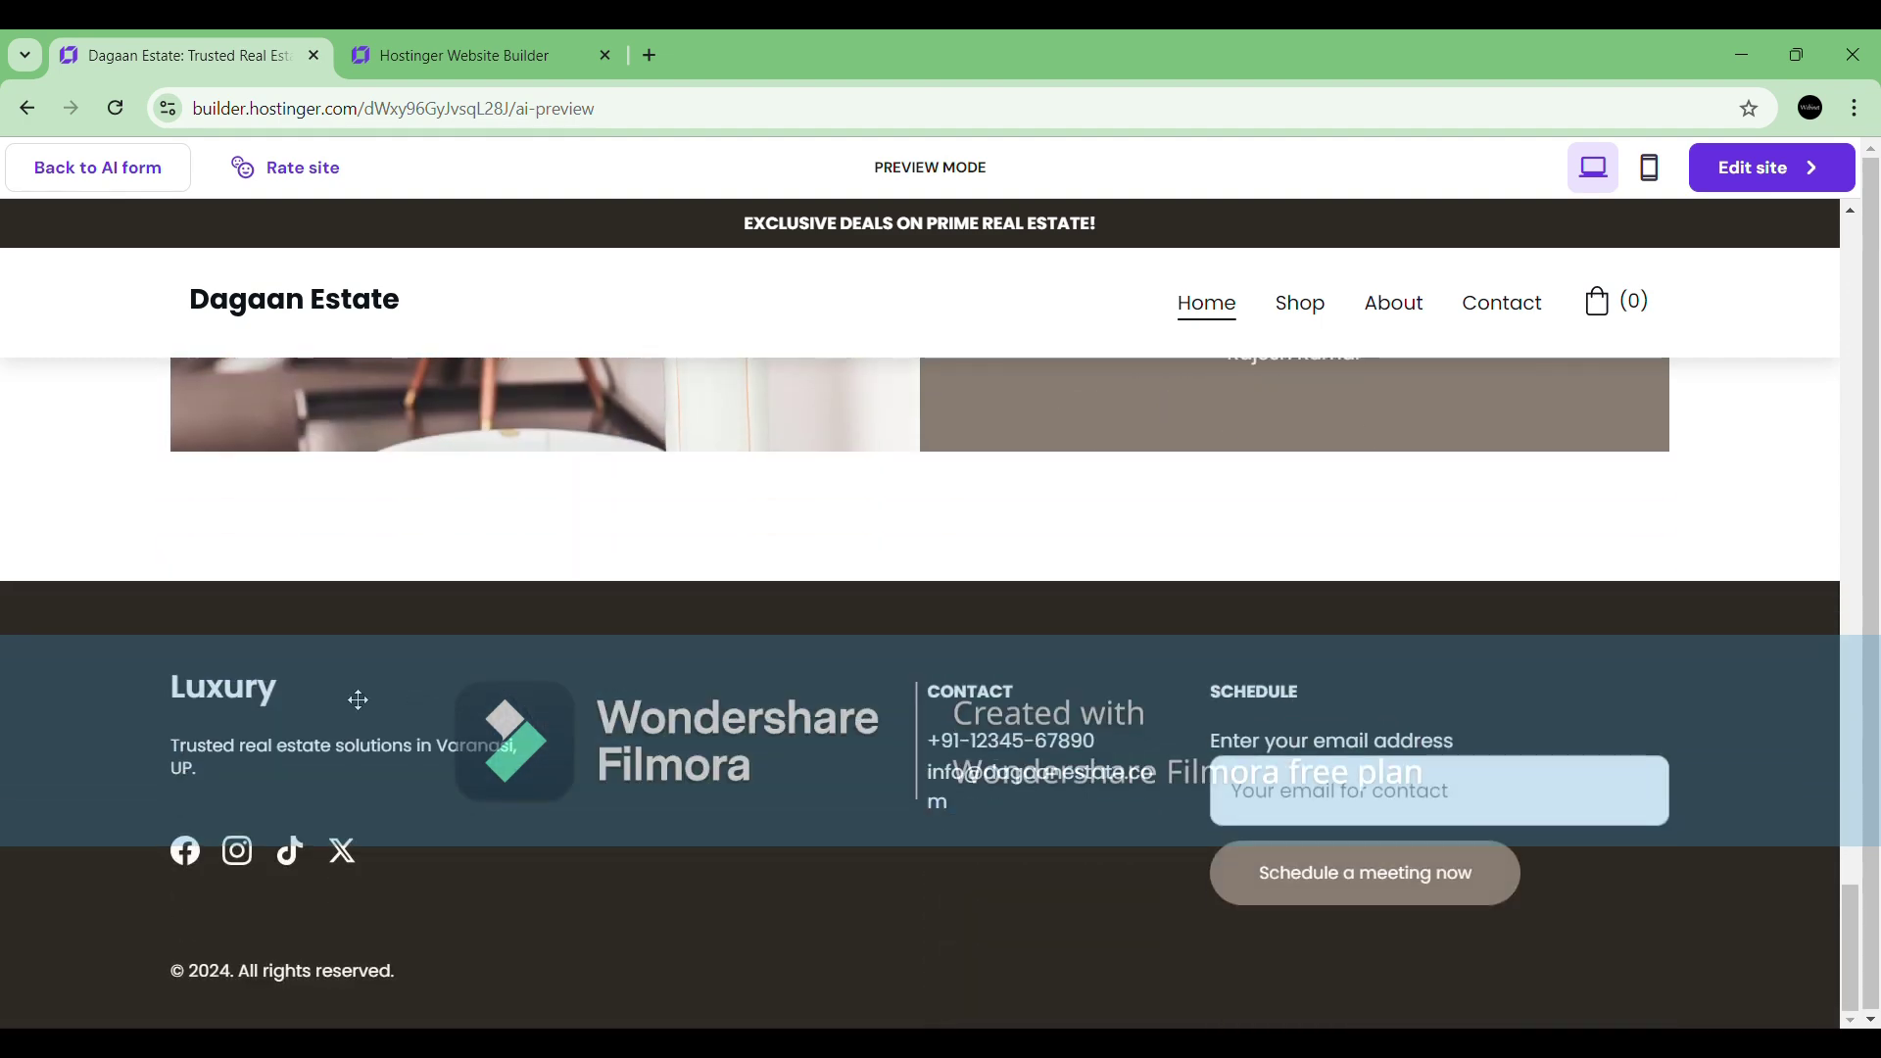
pyautogui.scroll(10, 1267, 663)
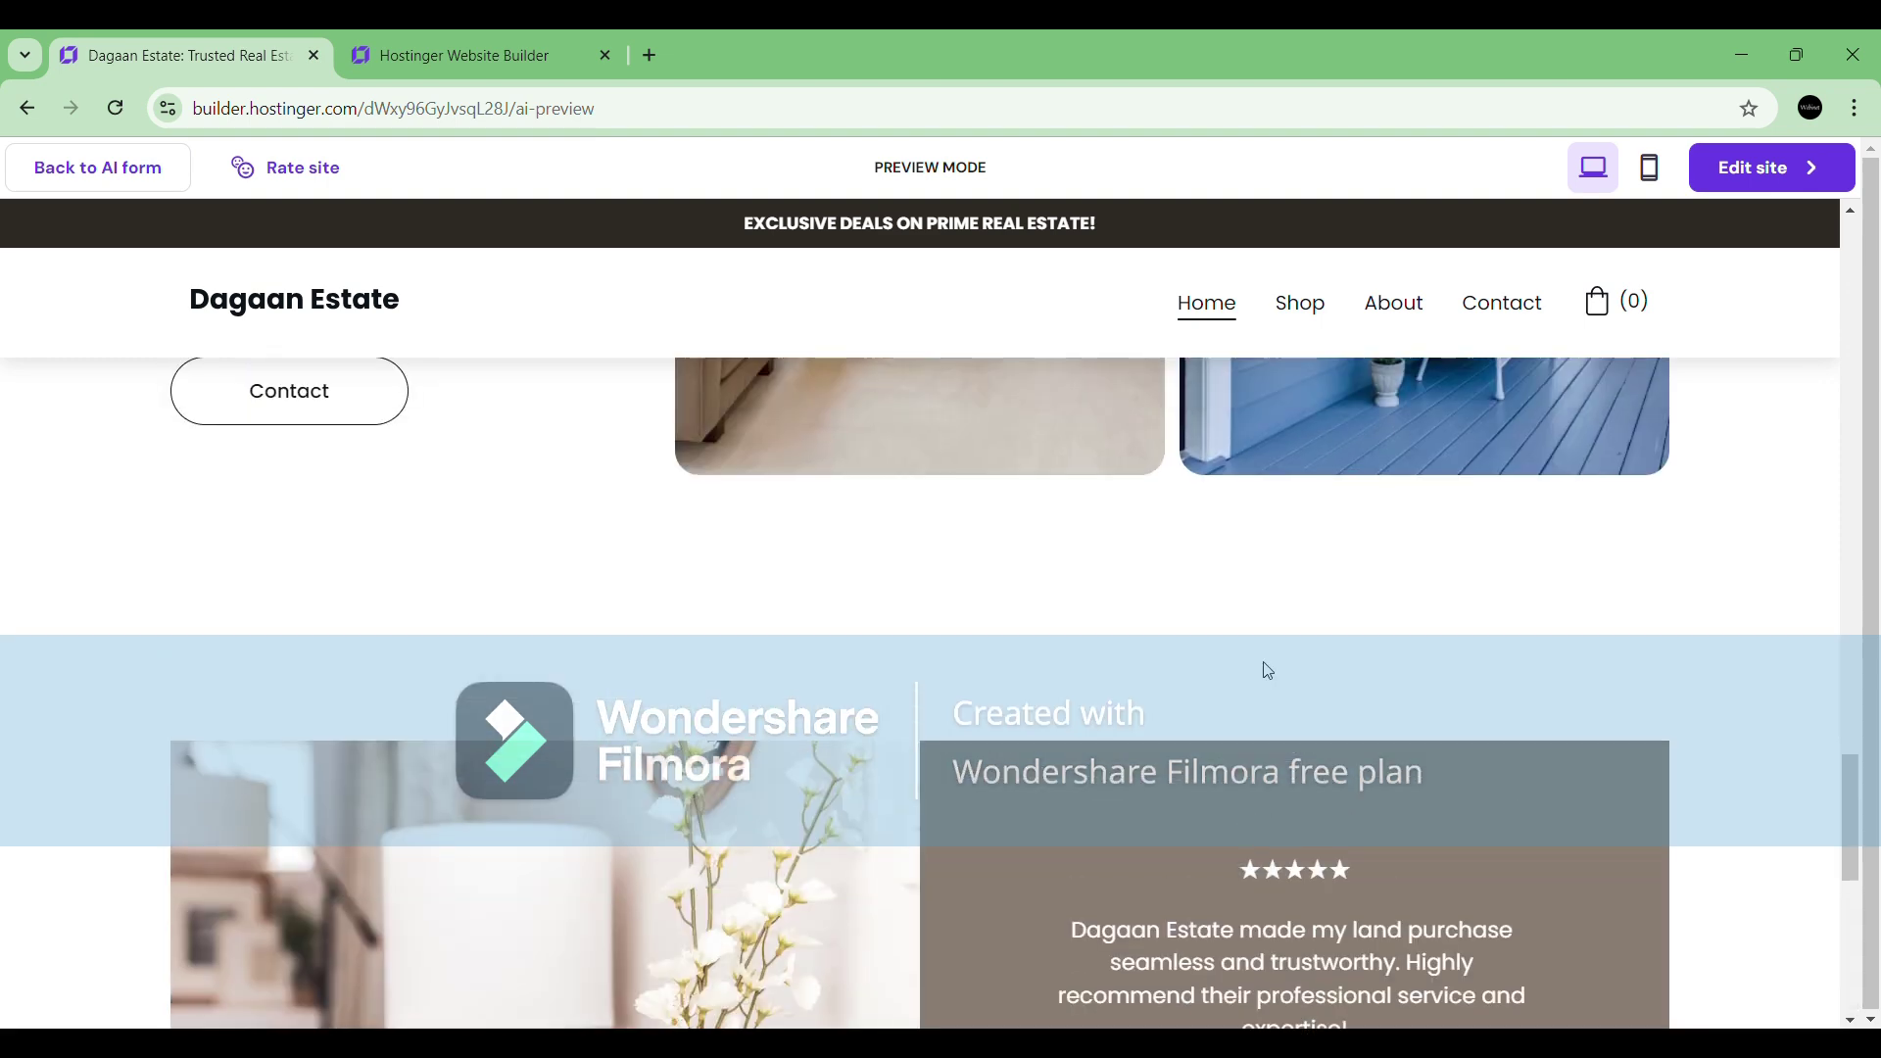
pyautogui.click(1647, 170)
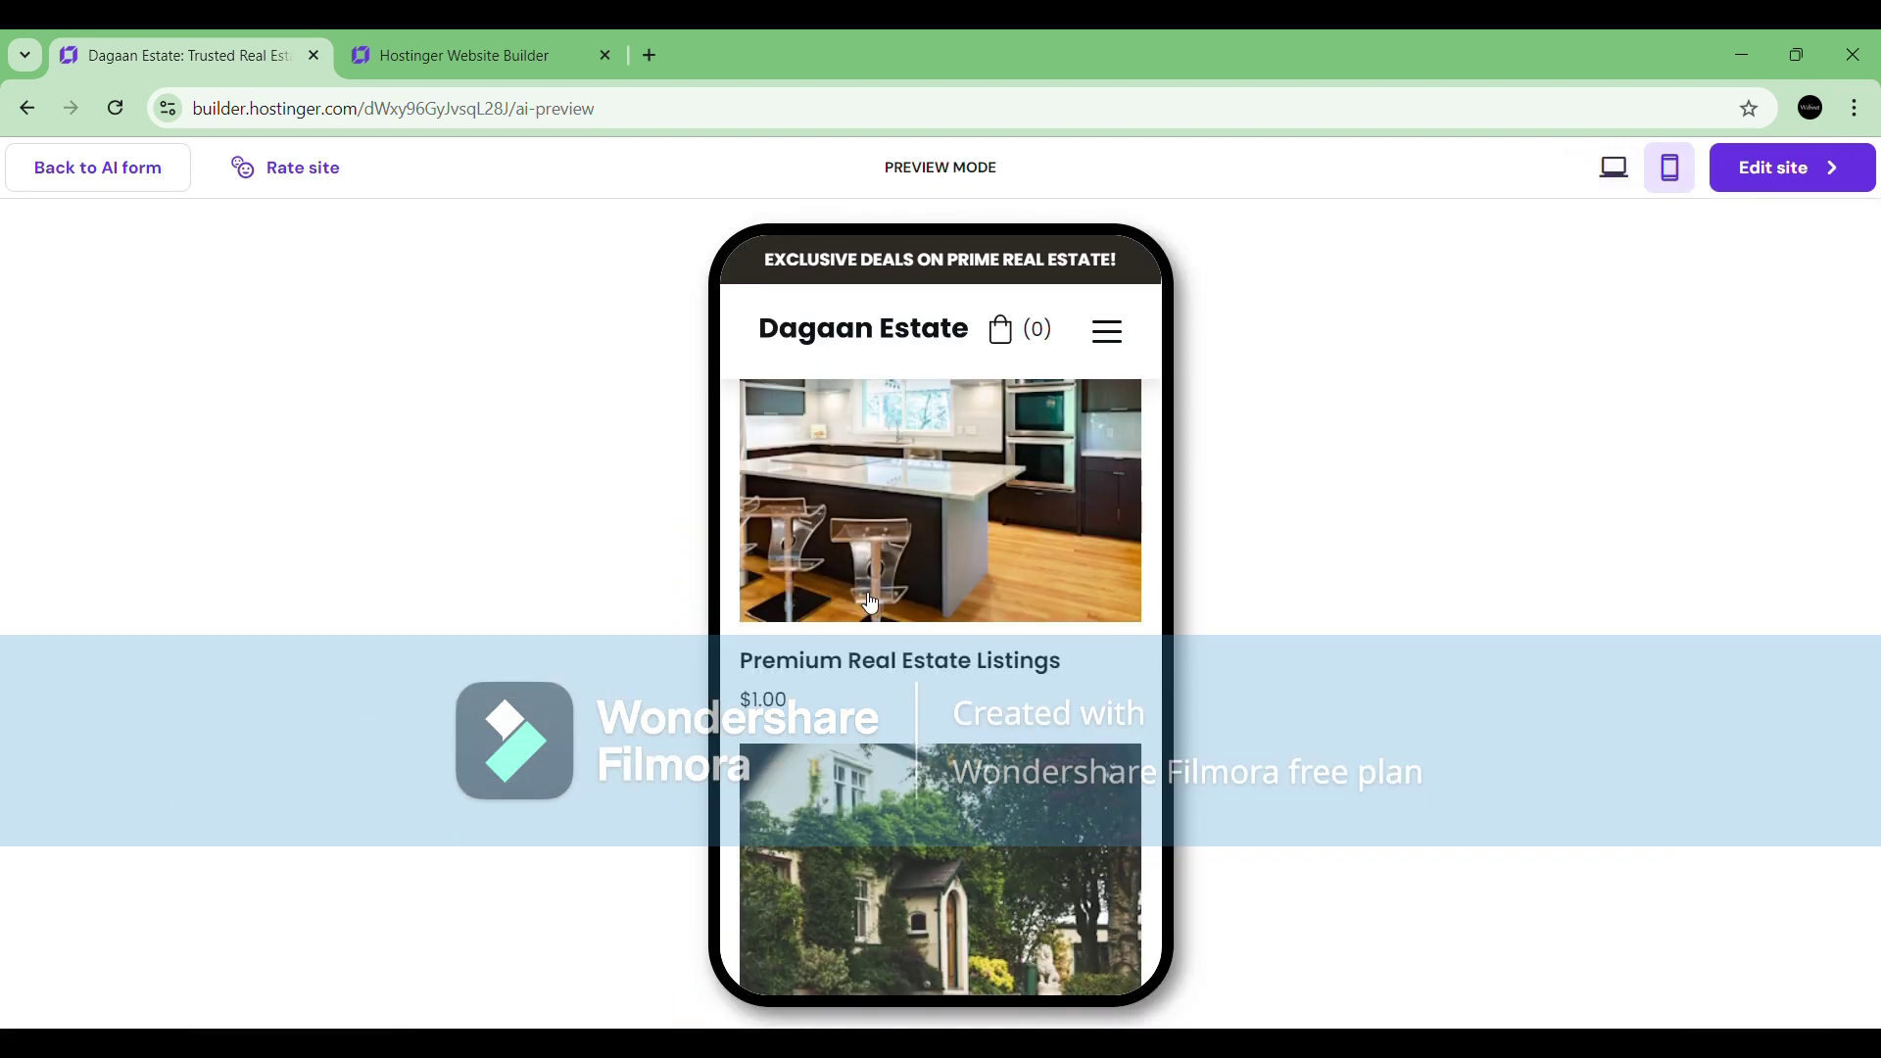
pyautogui.scroll(10, 870, 603)
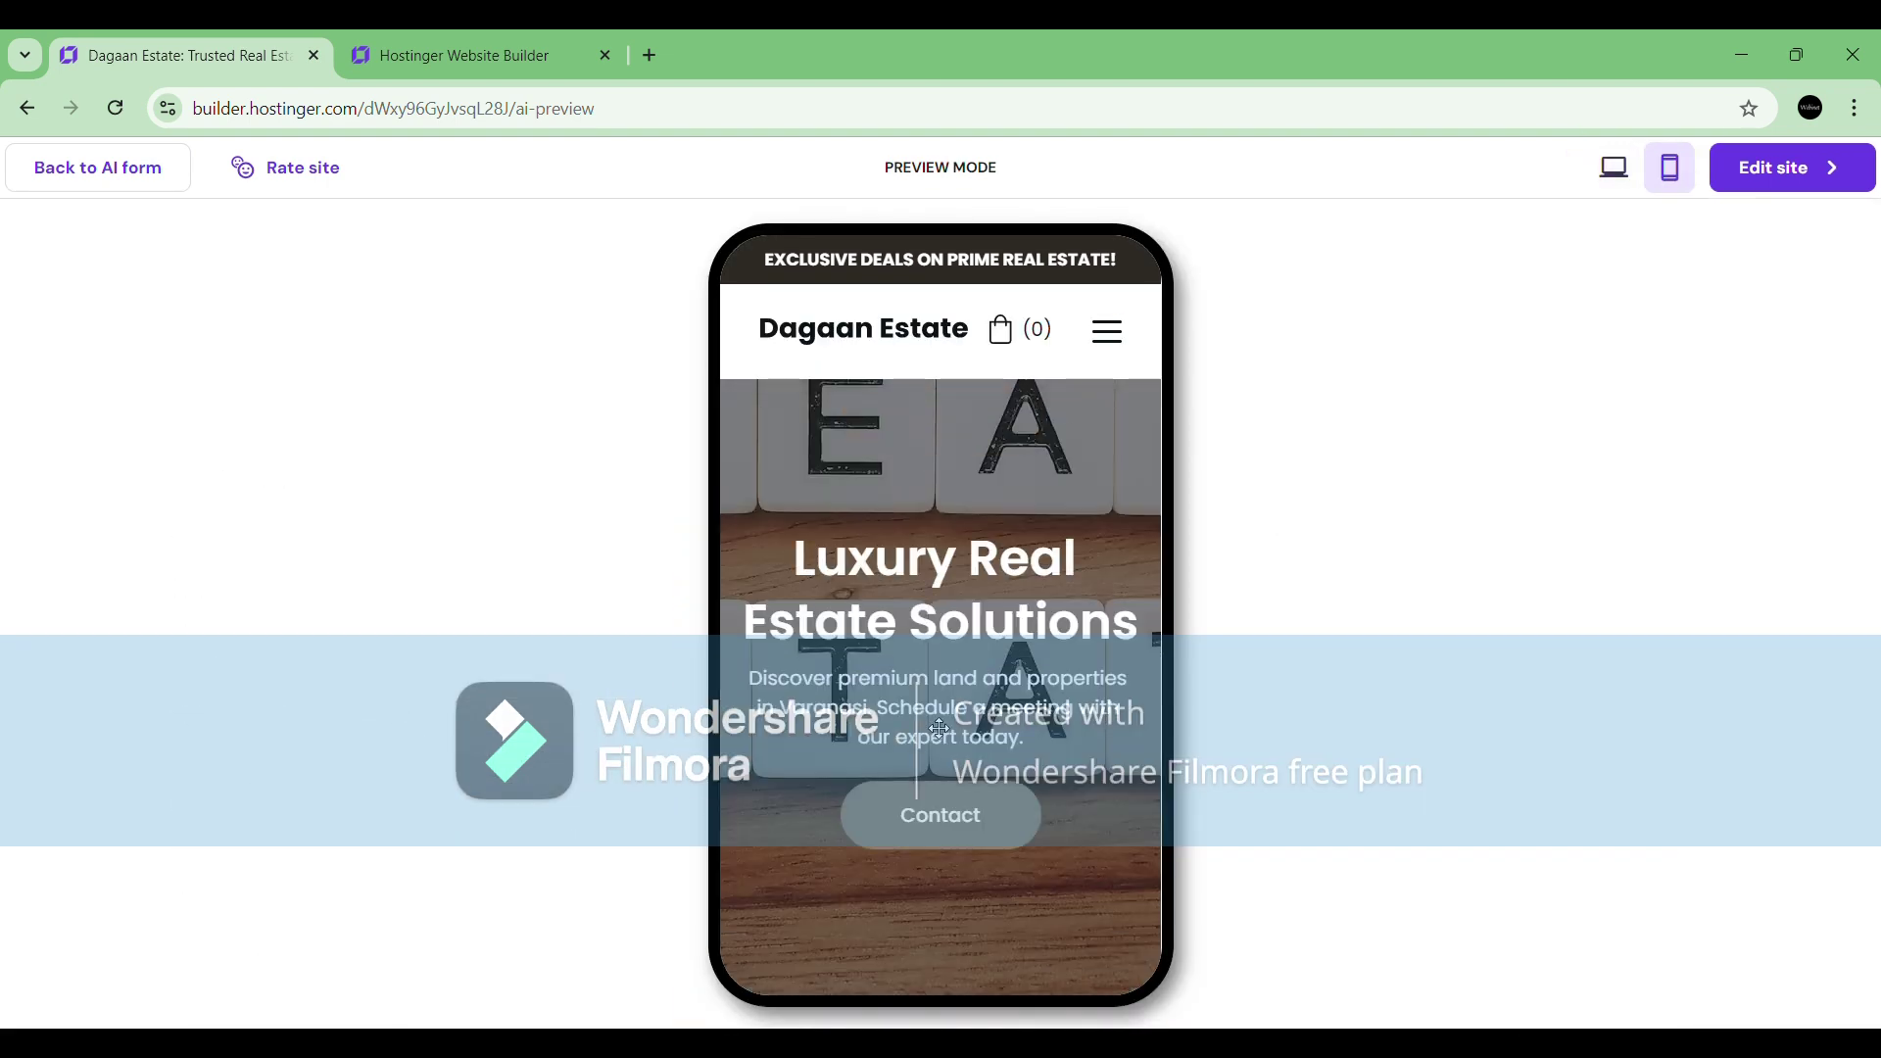
pyautogui.scroll(-10, 935, 691)
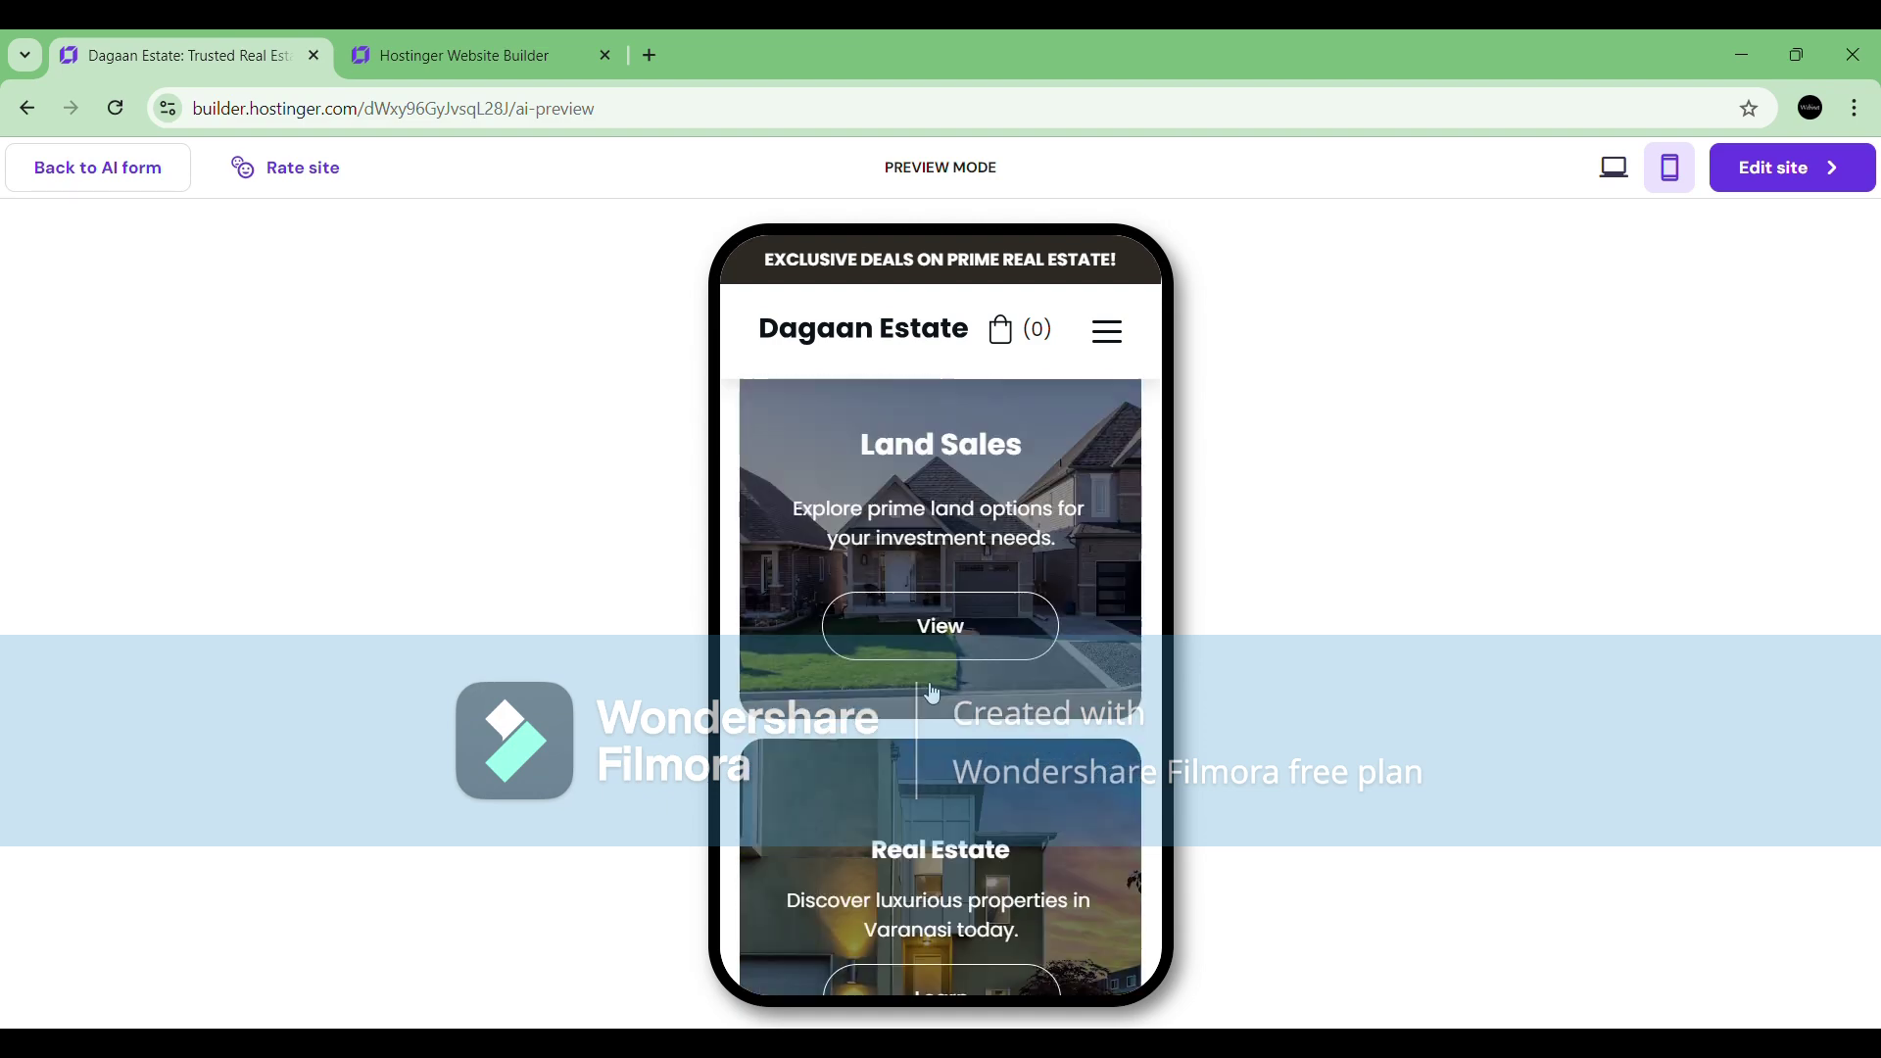
# Switch the preview back to desktop and browse the Shop page products.
pyautogui.click(1613, 168)
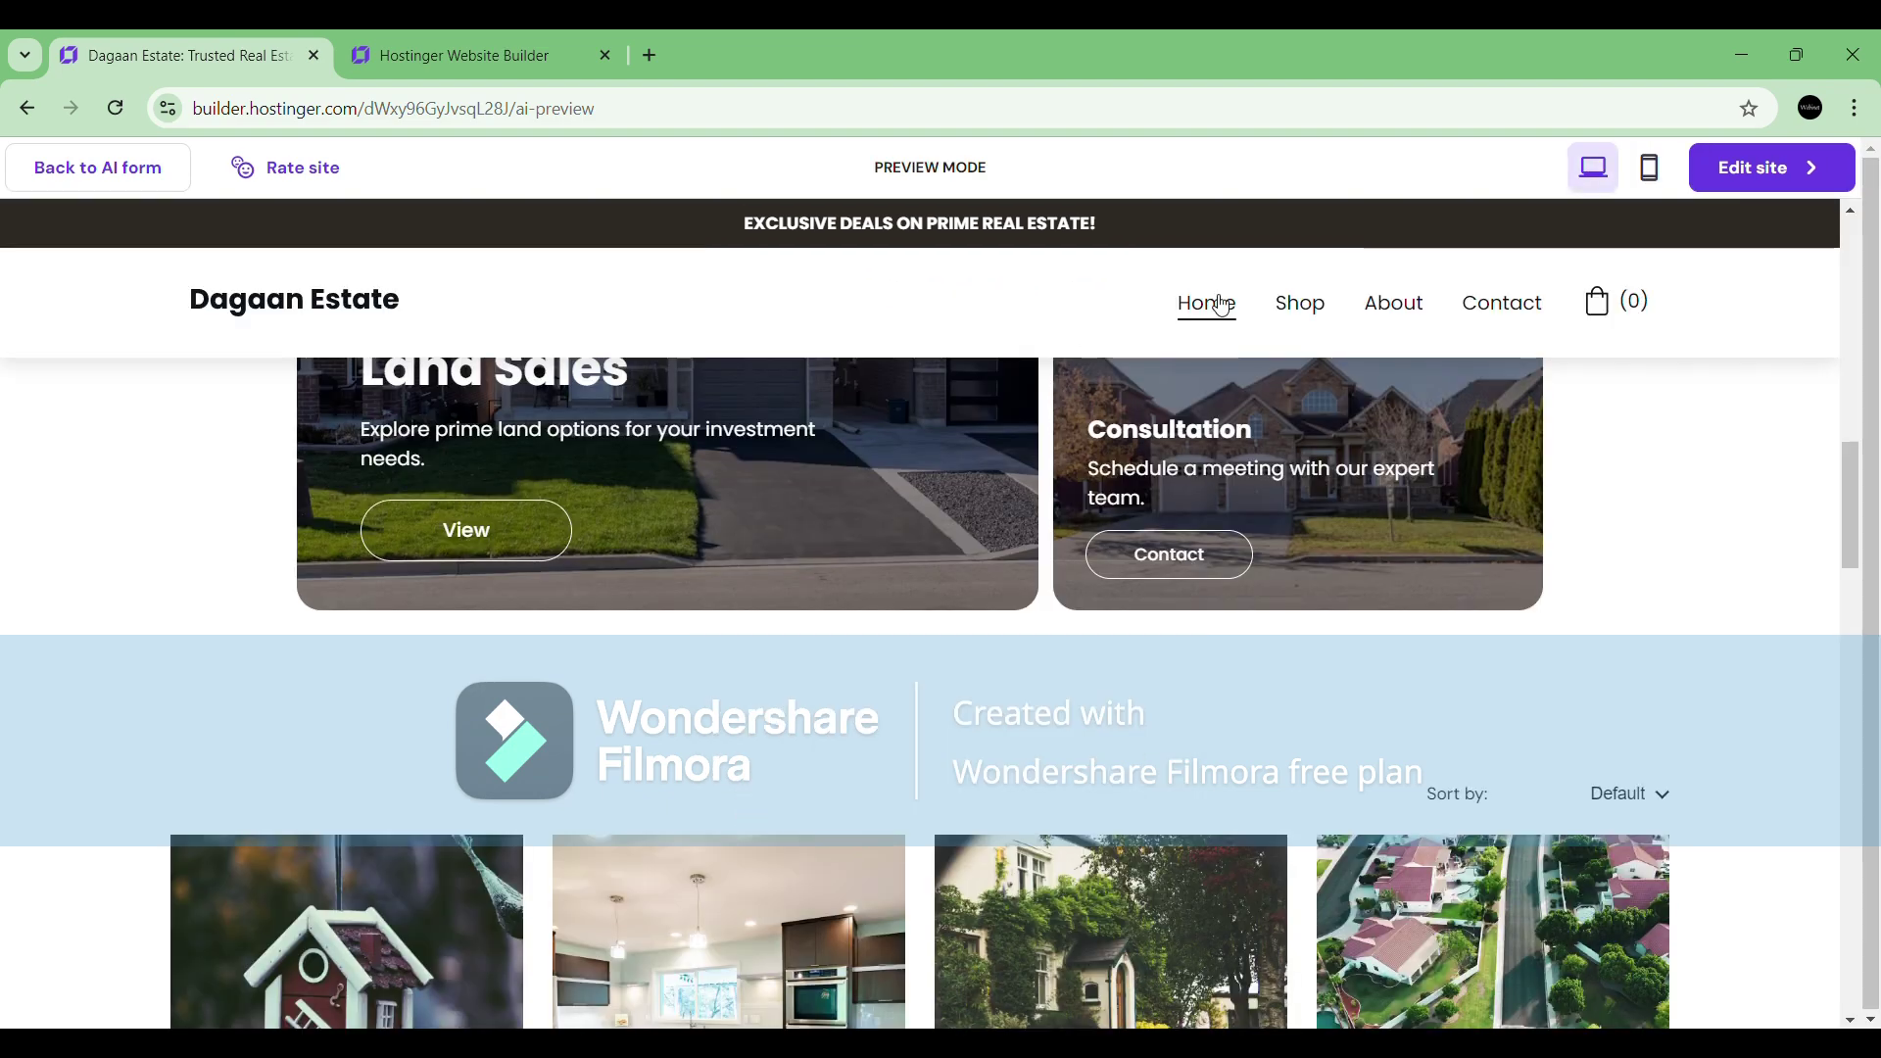
pyautogui.click(1299, 302)
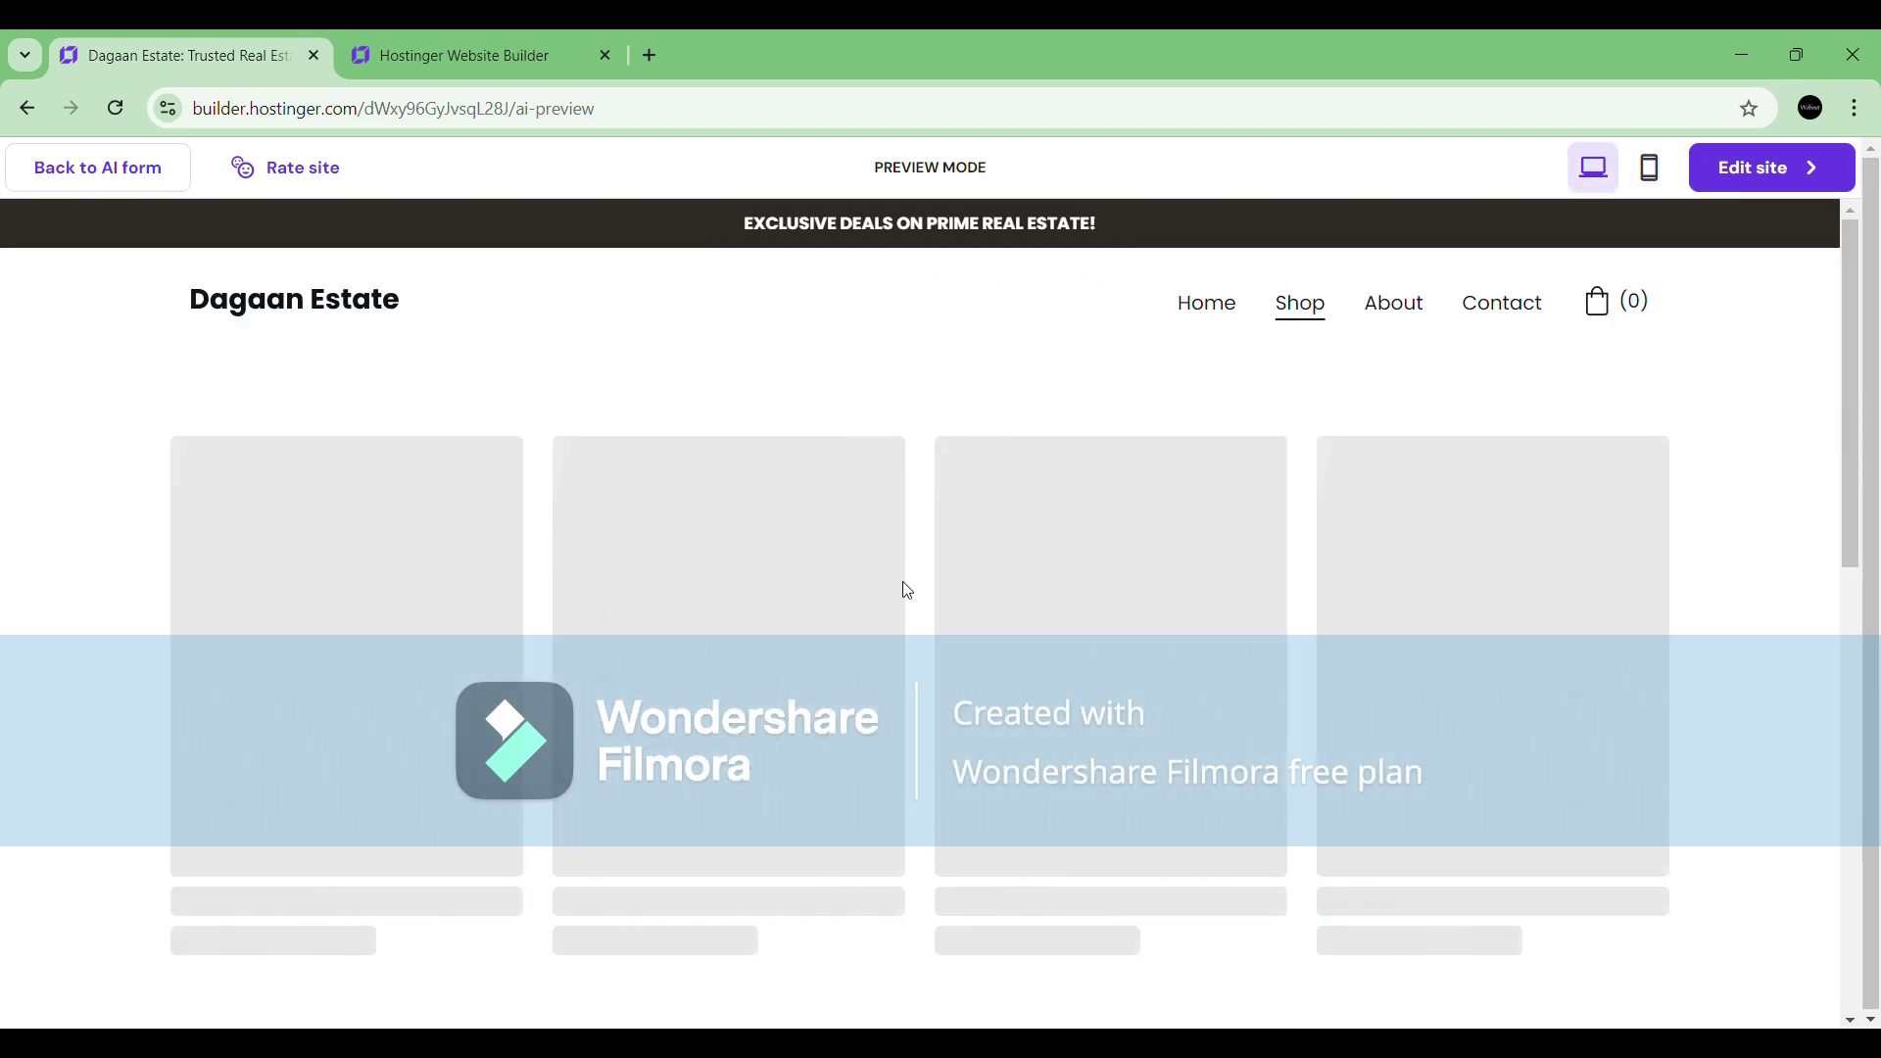
pyautogui.scroll(-3, 1023, 745)
pyautogui.scroll(-2, 1023, 745)
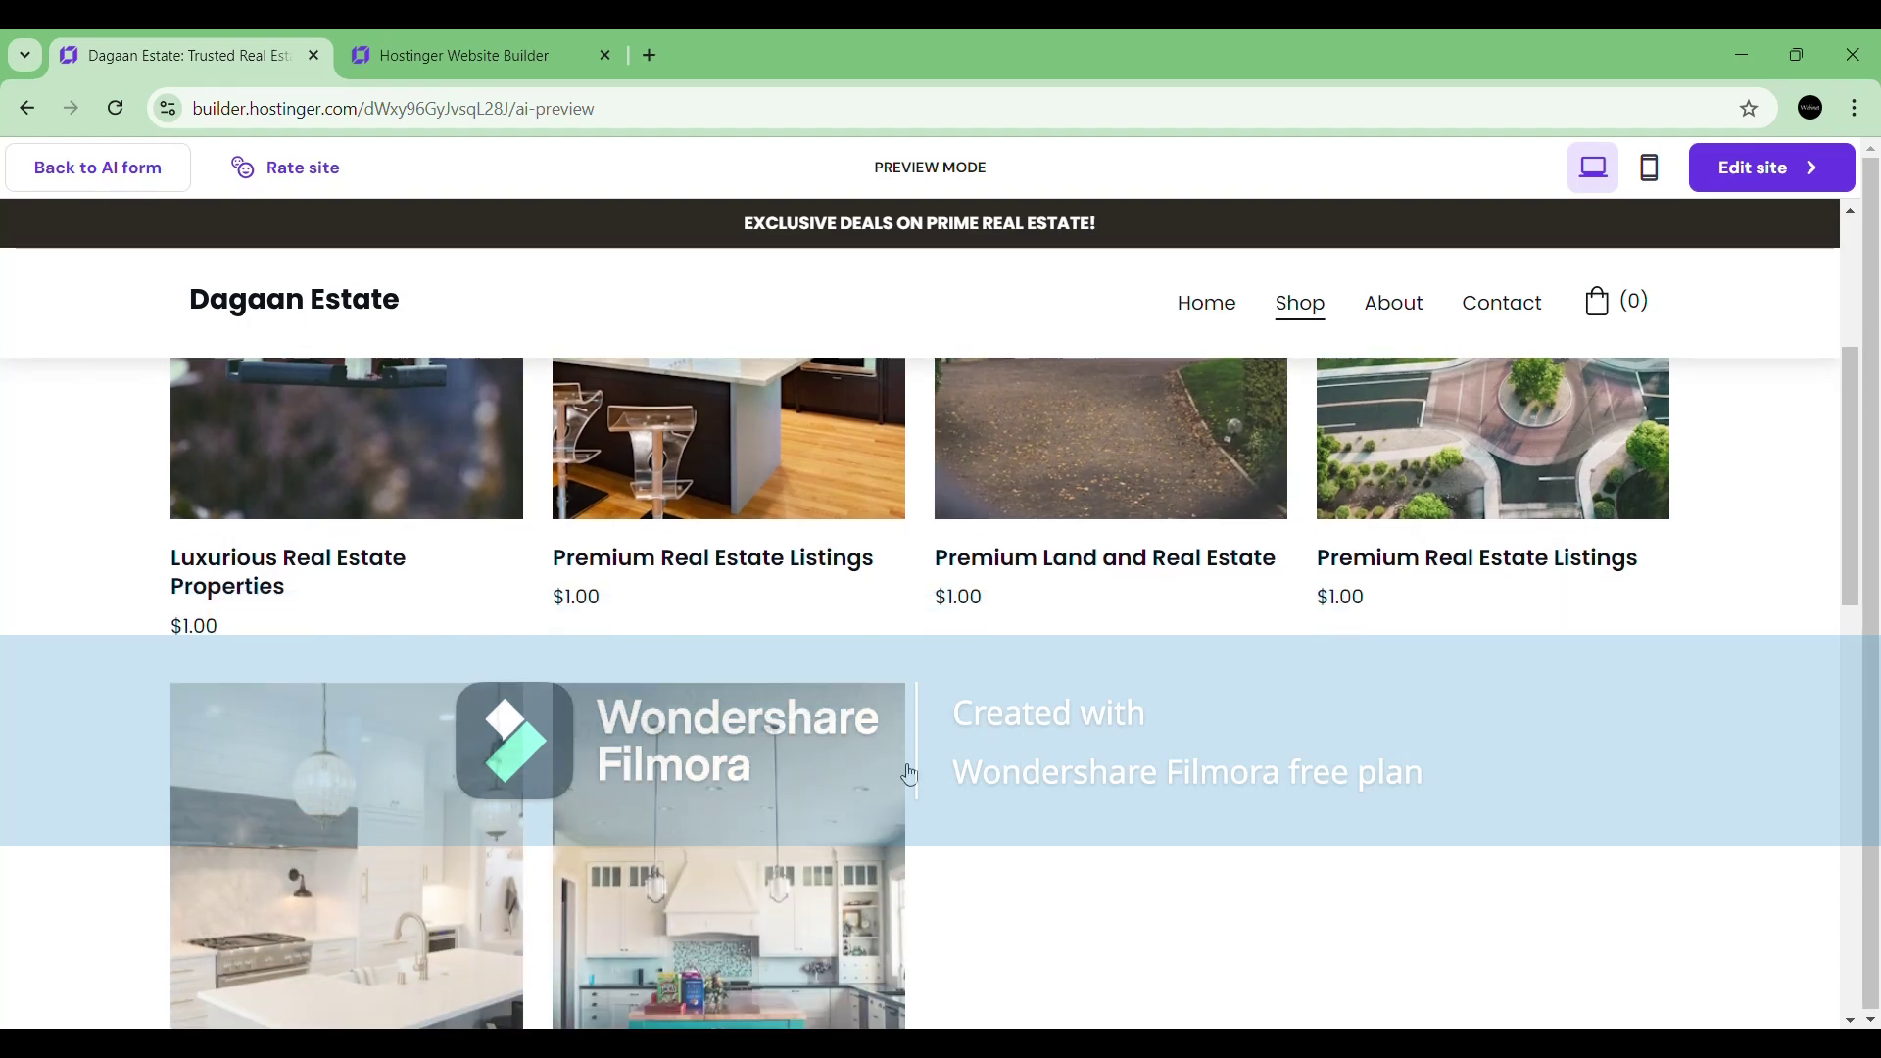
pyautogui.scroll(-3, 920, 787)
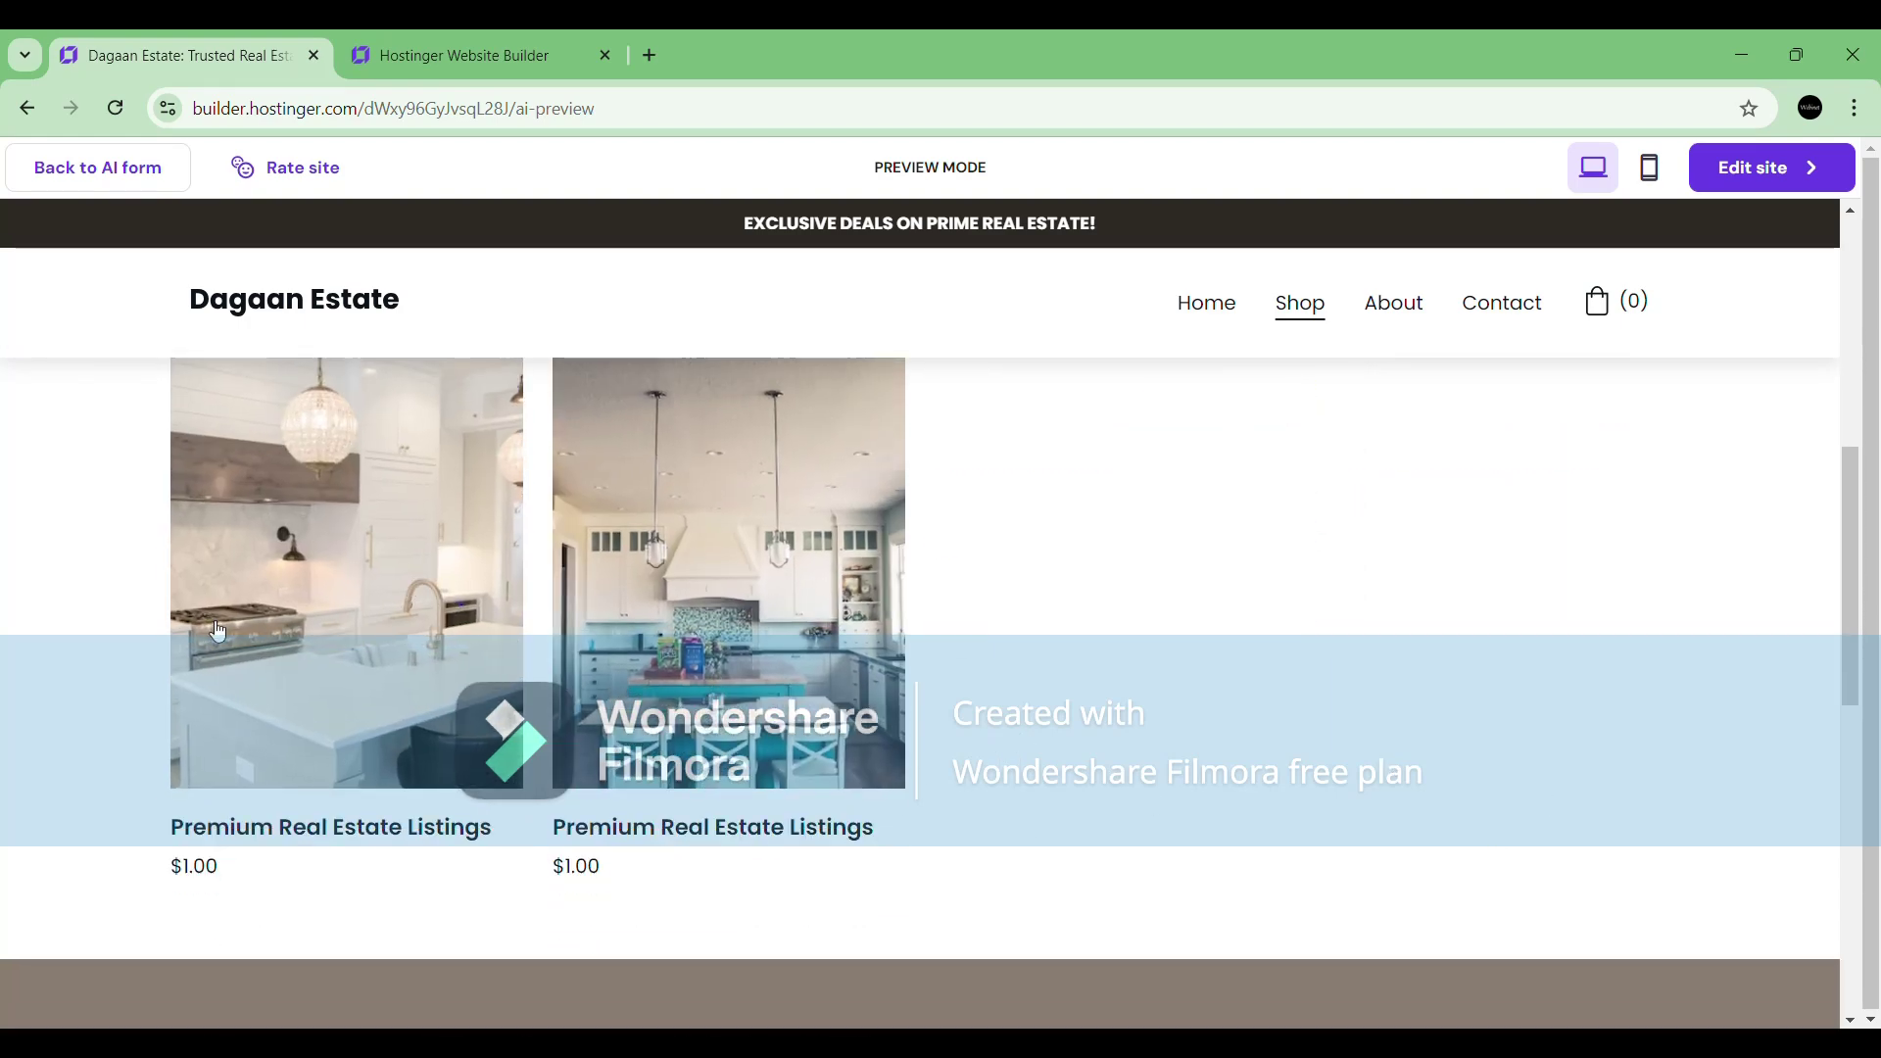
pyautogui.scroll(4, 1057, 833)
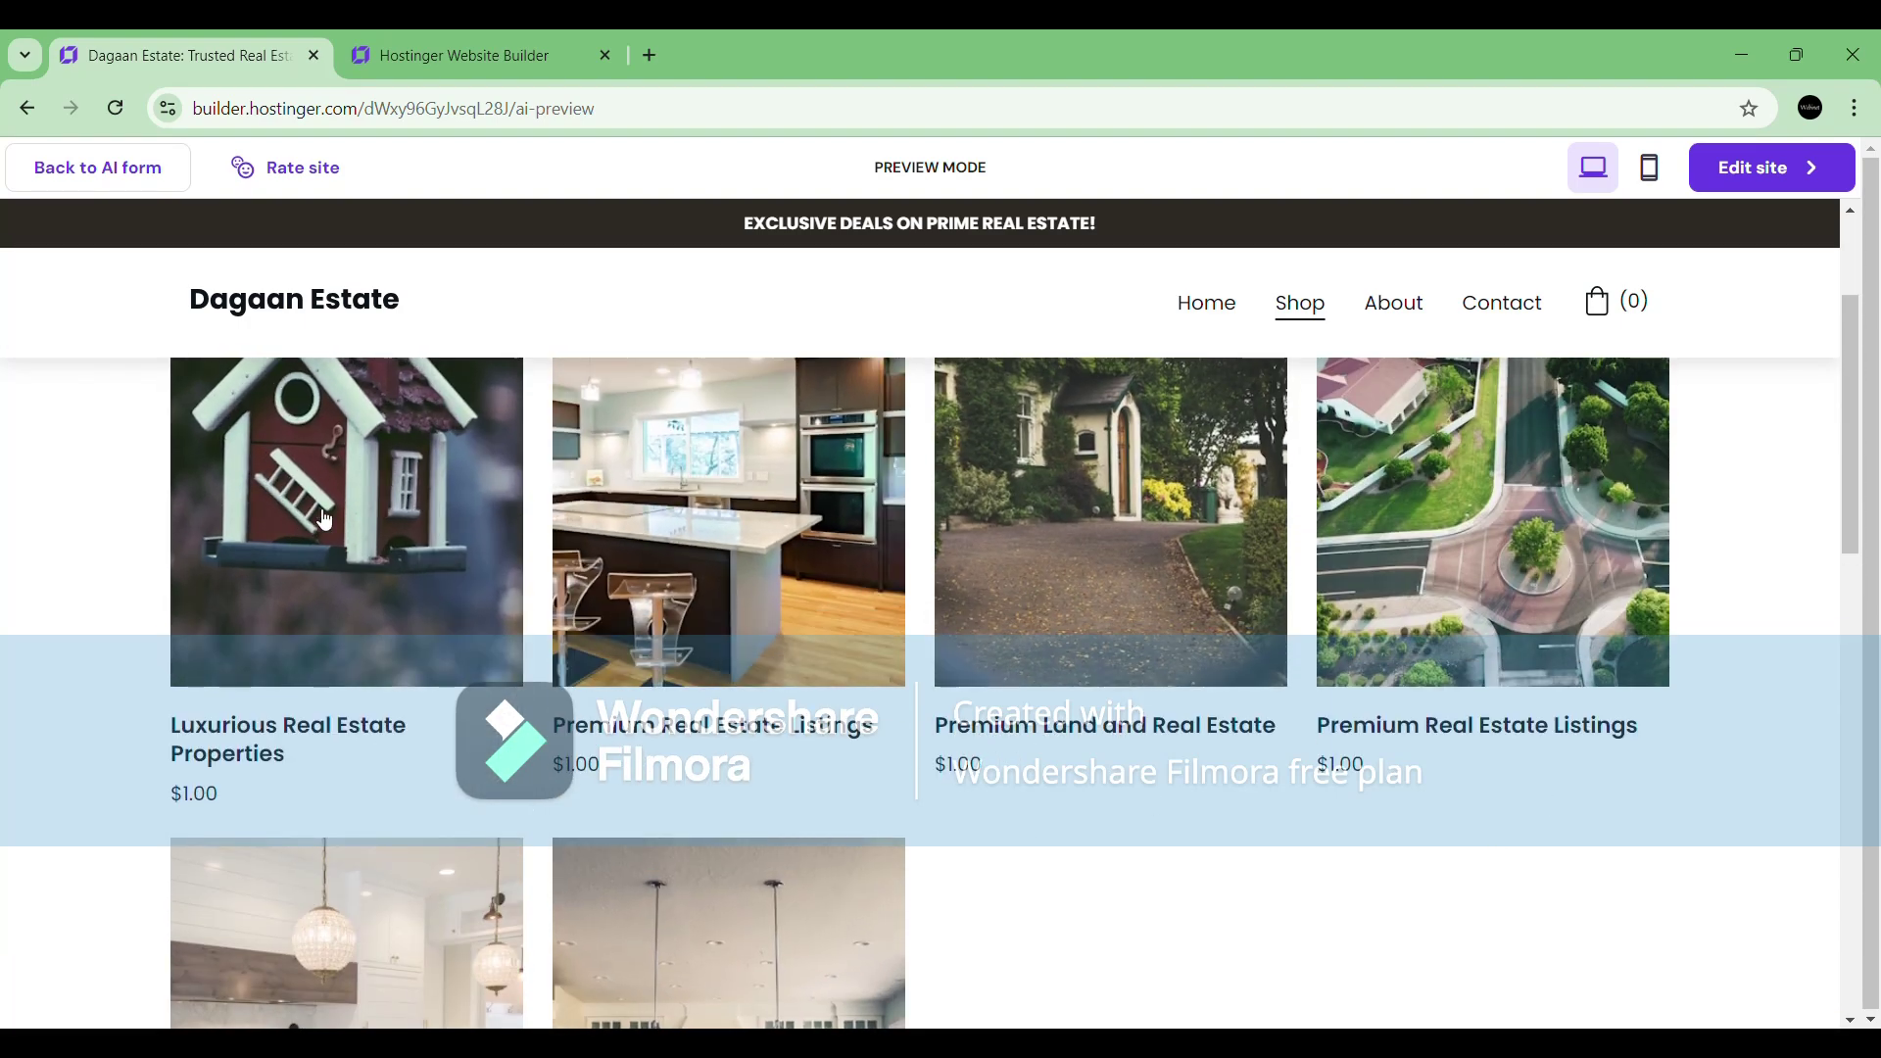
pyautogui.scroll(-1, 688, 625)
pyautogui.scroll(1, 688, 625)
# Open the Luxurious Real Estate Properties product and lower its quantity to 1.
pyautogui.click(466, 545)
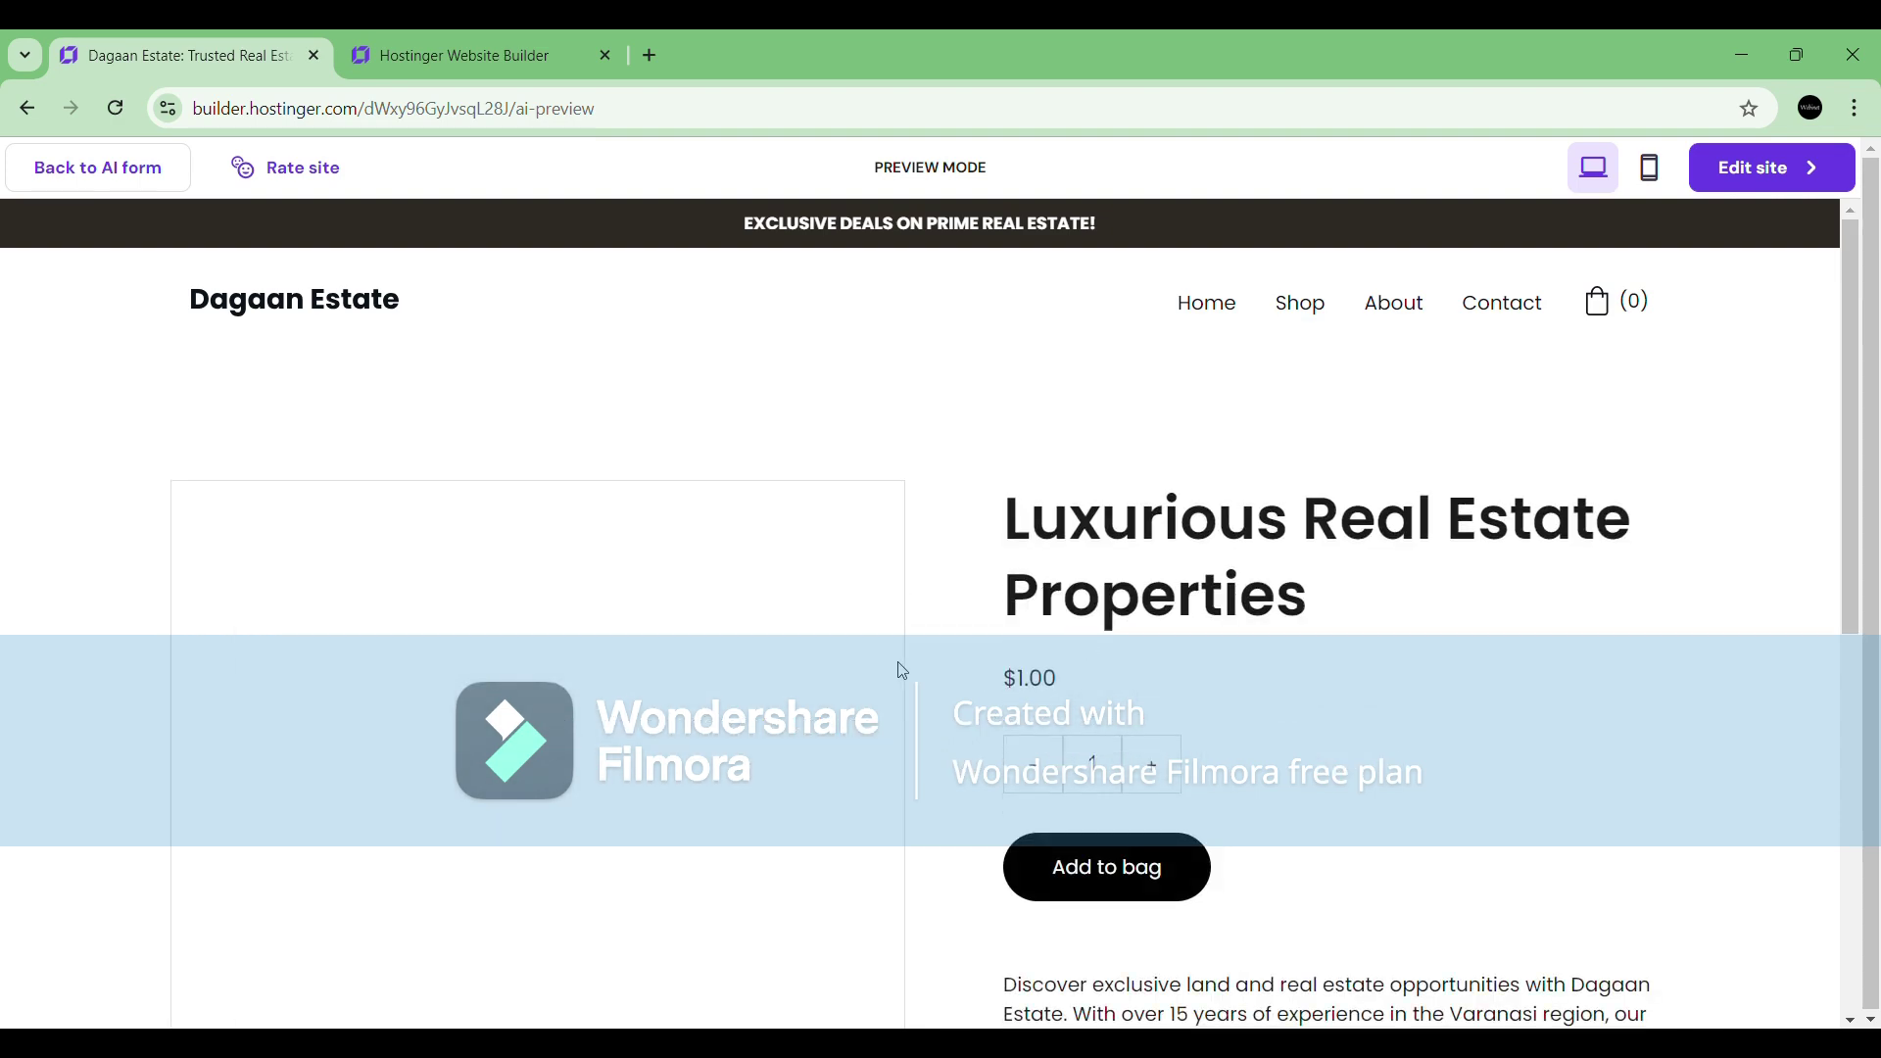
pyautogui.scroll(-2, 1259, 722)
pyautogui.scroll(1, 1266, 725)
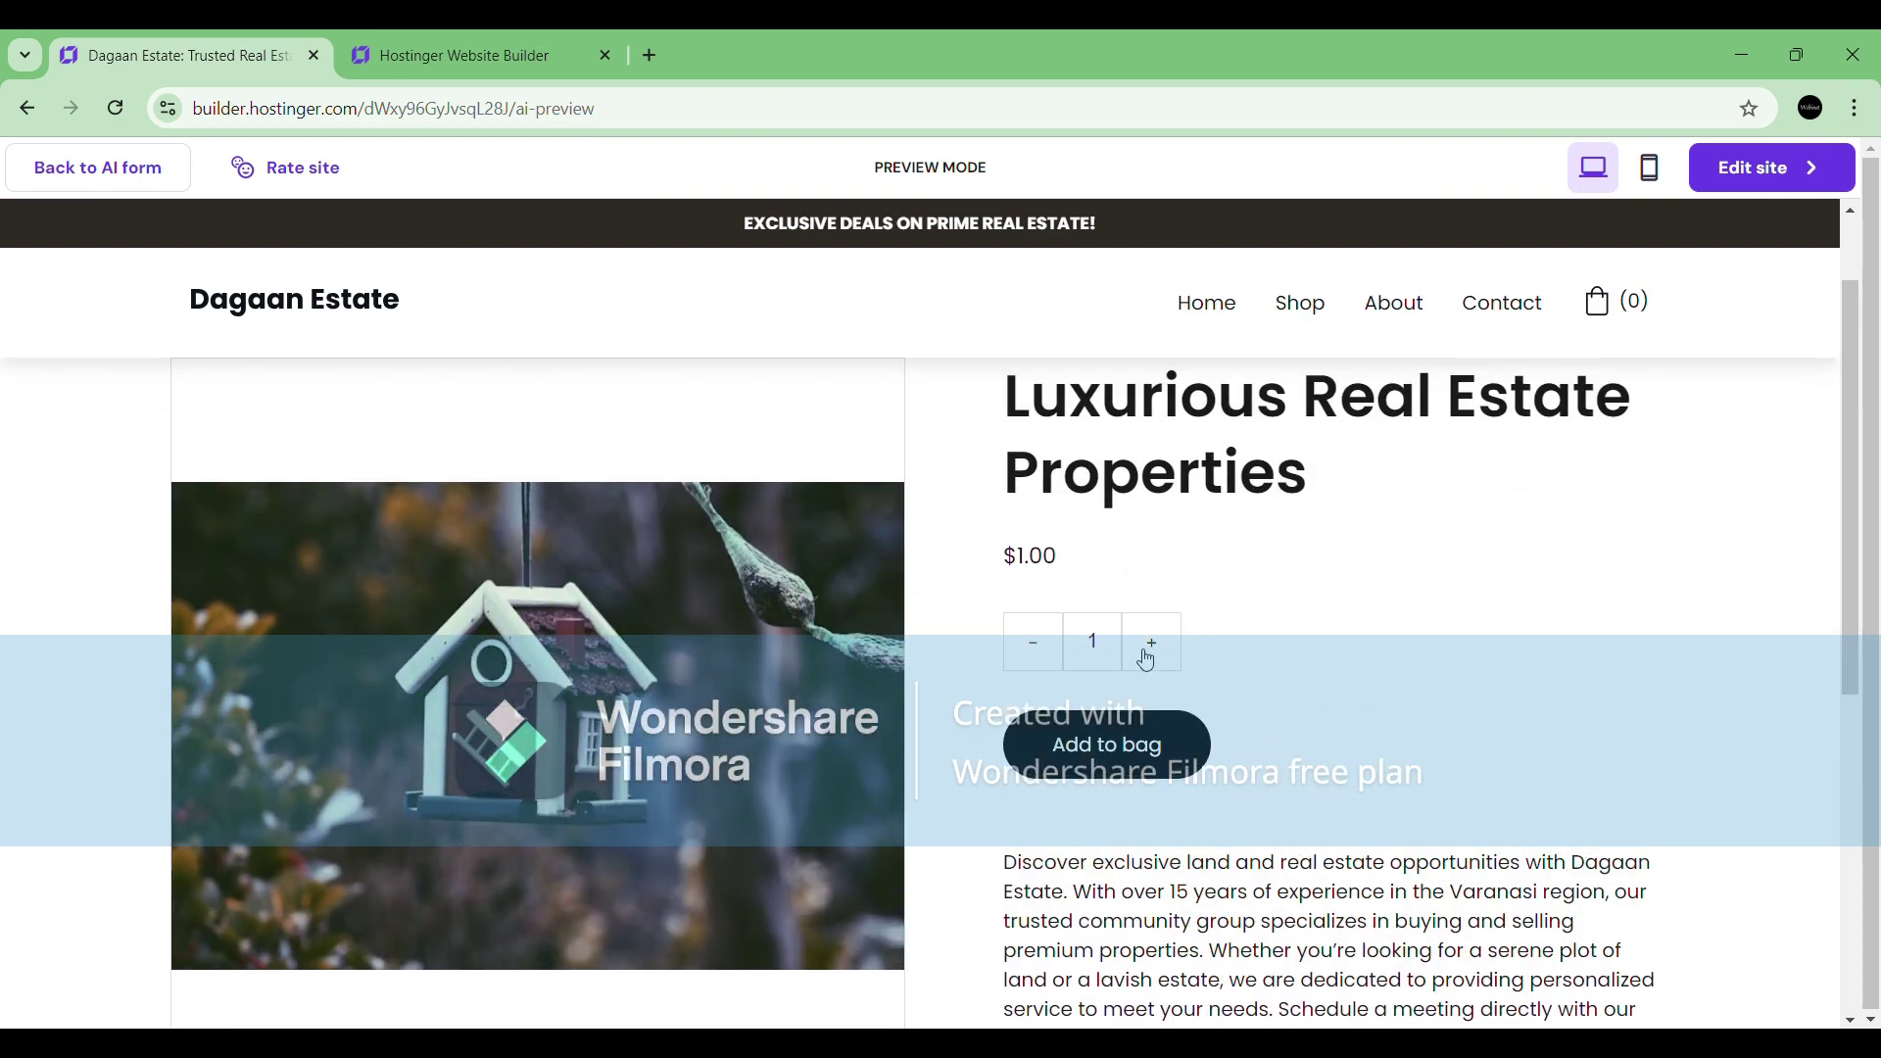
pyautogui.click(1048, 662)
# Review the Contact page in the site preview.
pyautogui.click(1512, 316)
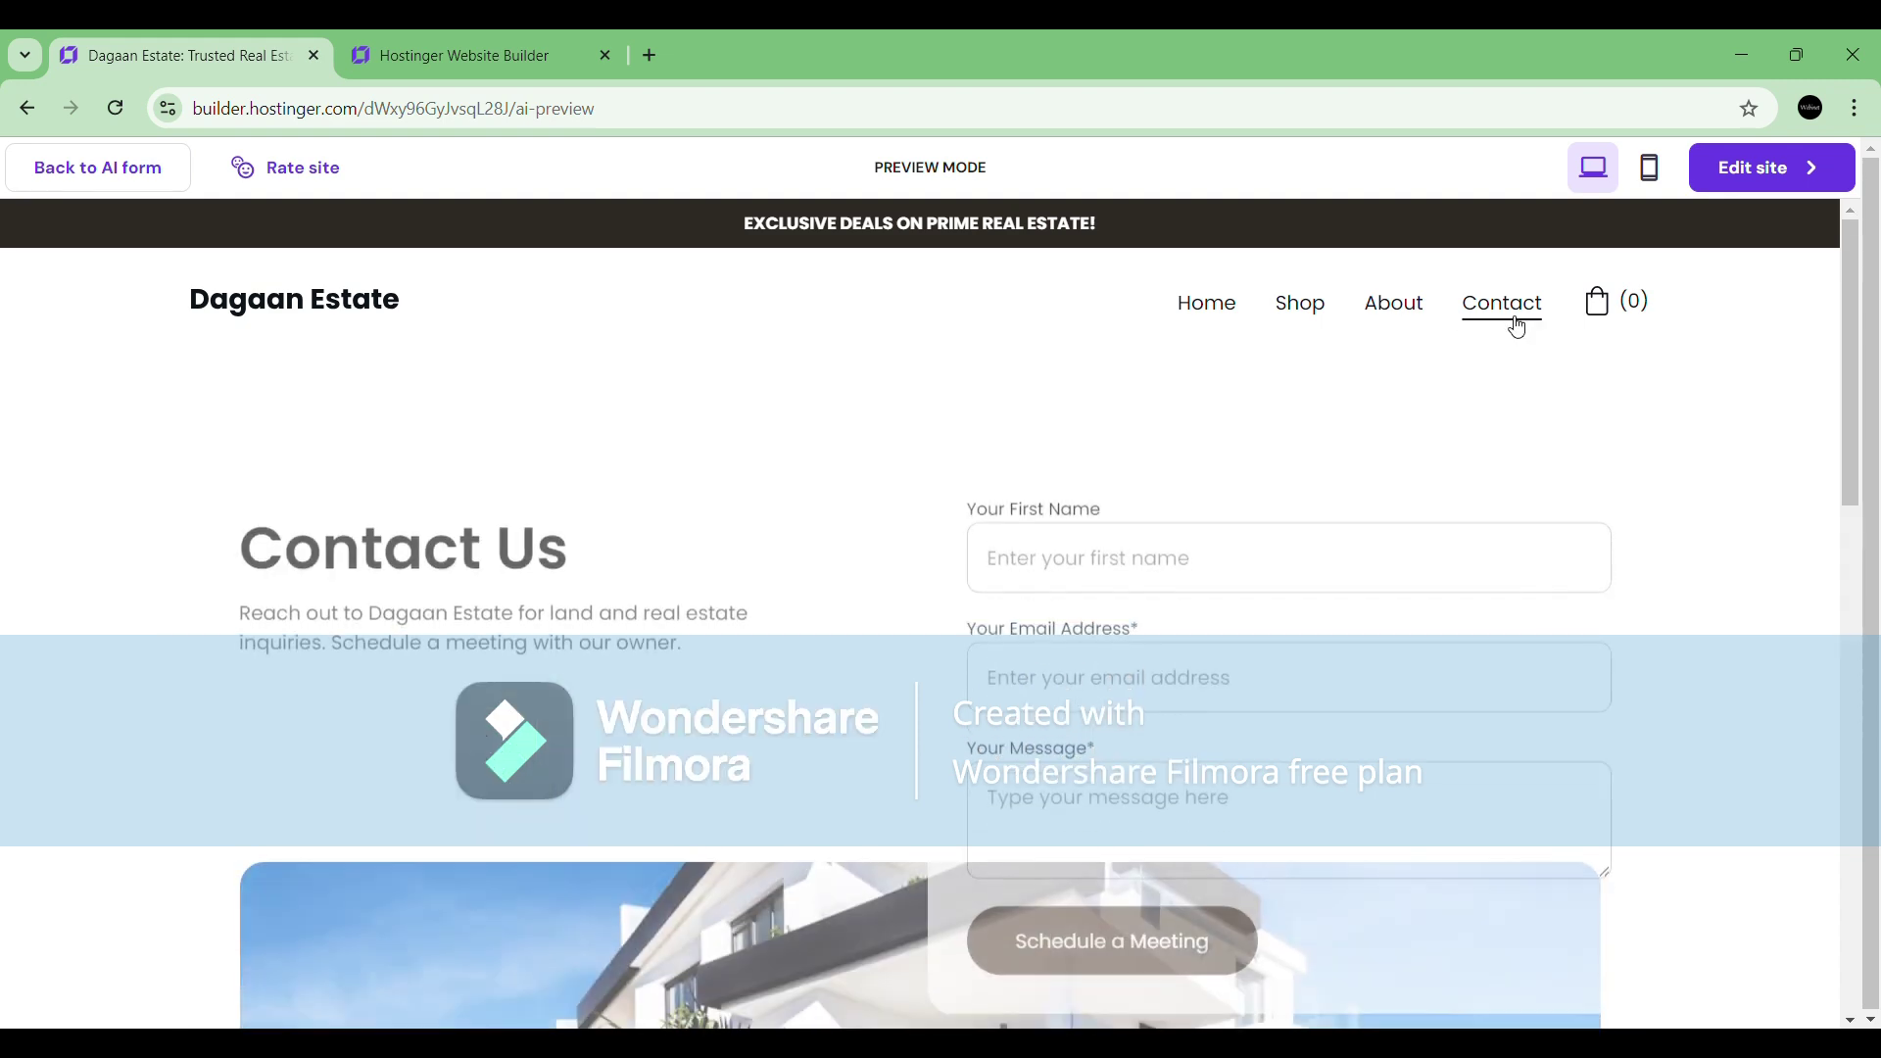
pyautogui.scroll(-12, 792, 667)
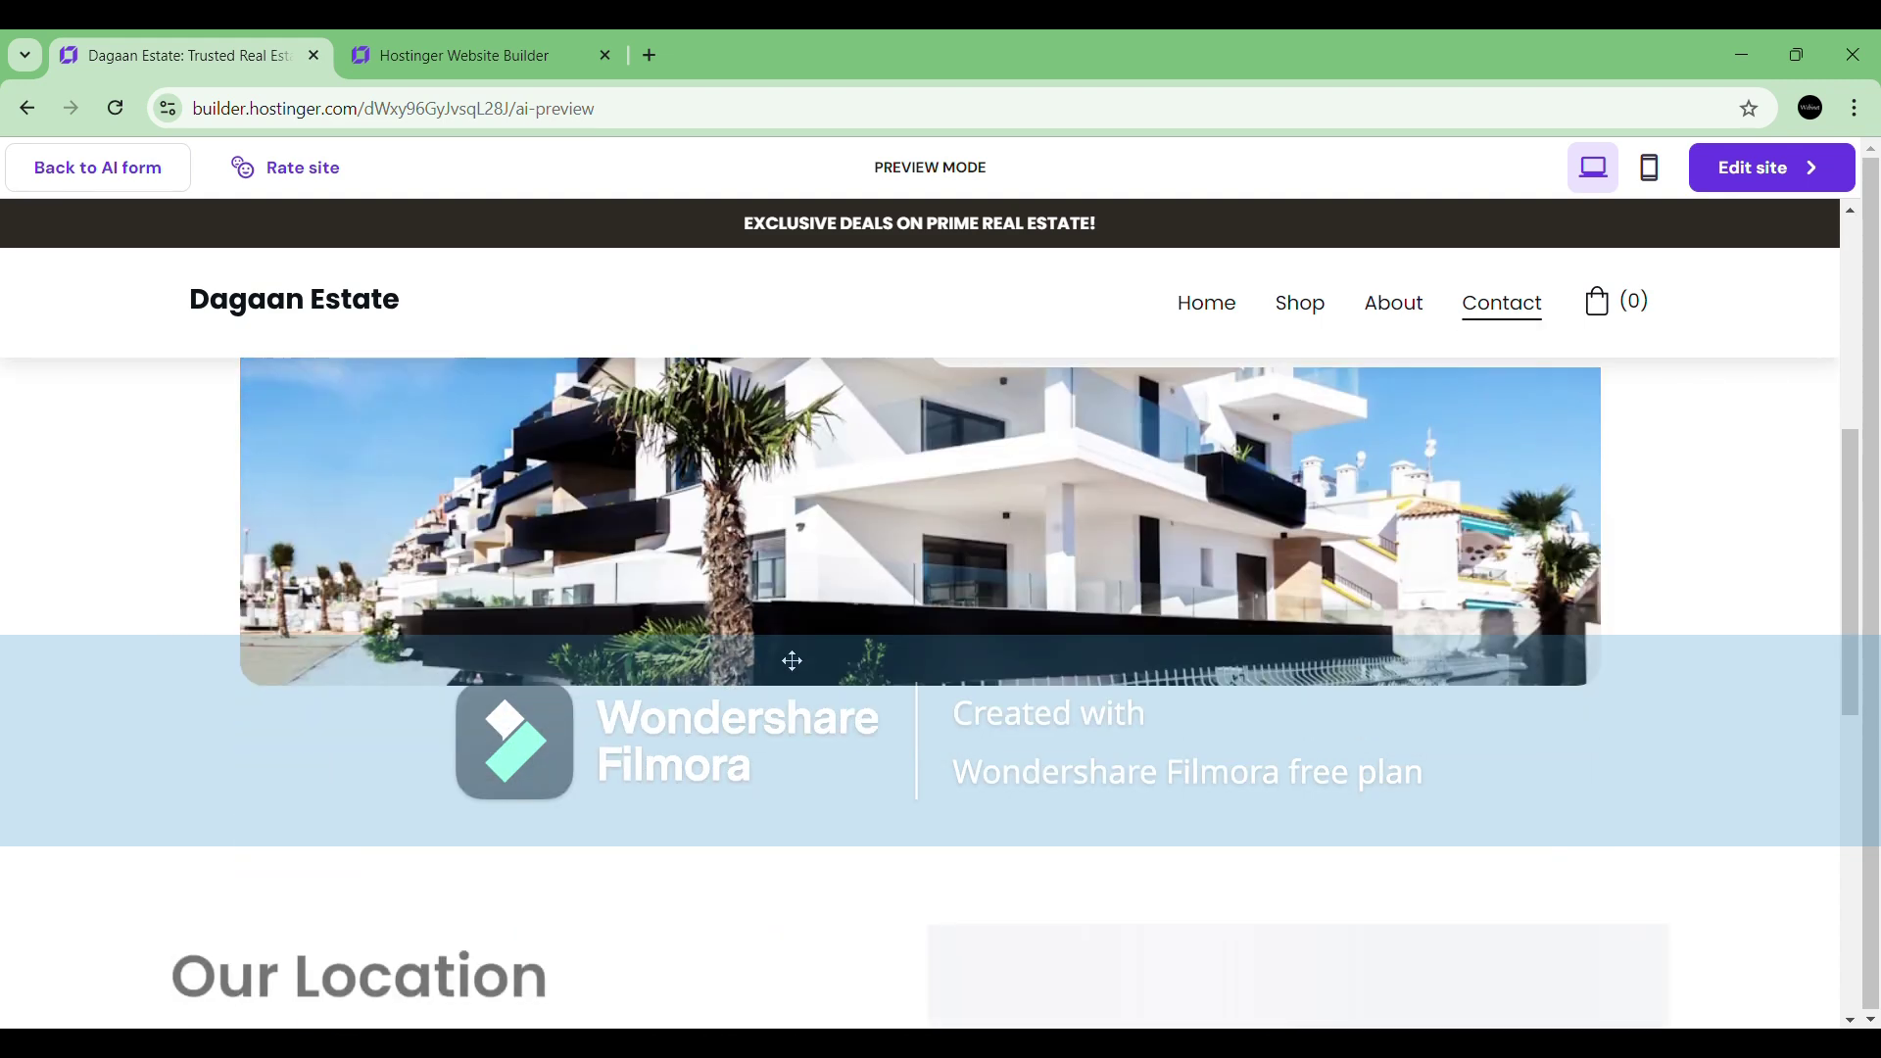
pyautogui.scroll(-3, 788, 657)
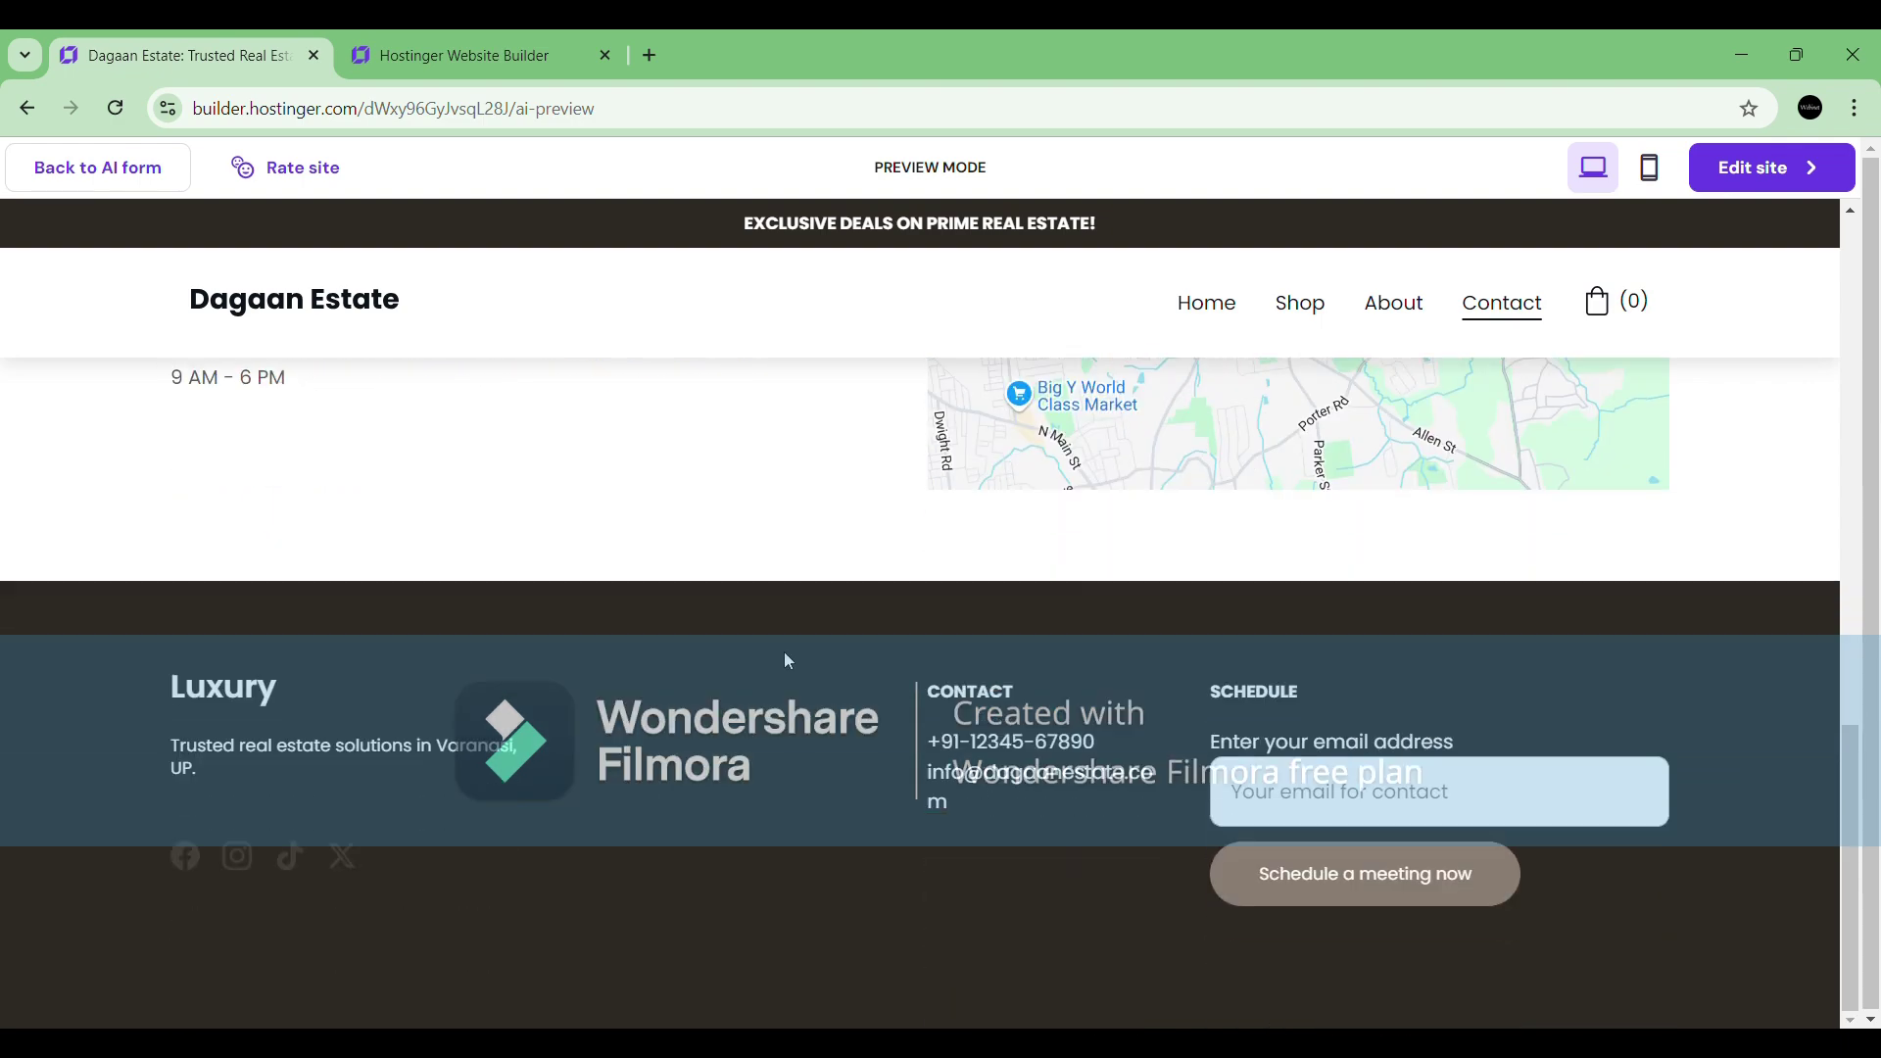
pyautogui.scroll(15, 786, 659)
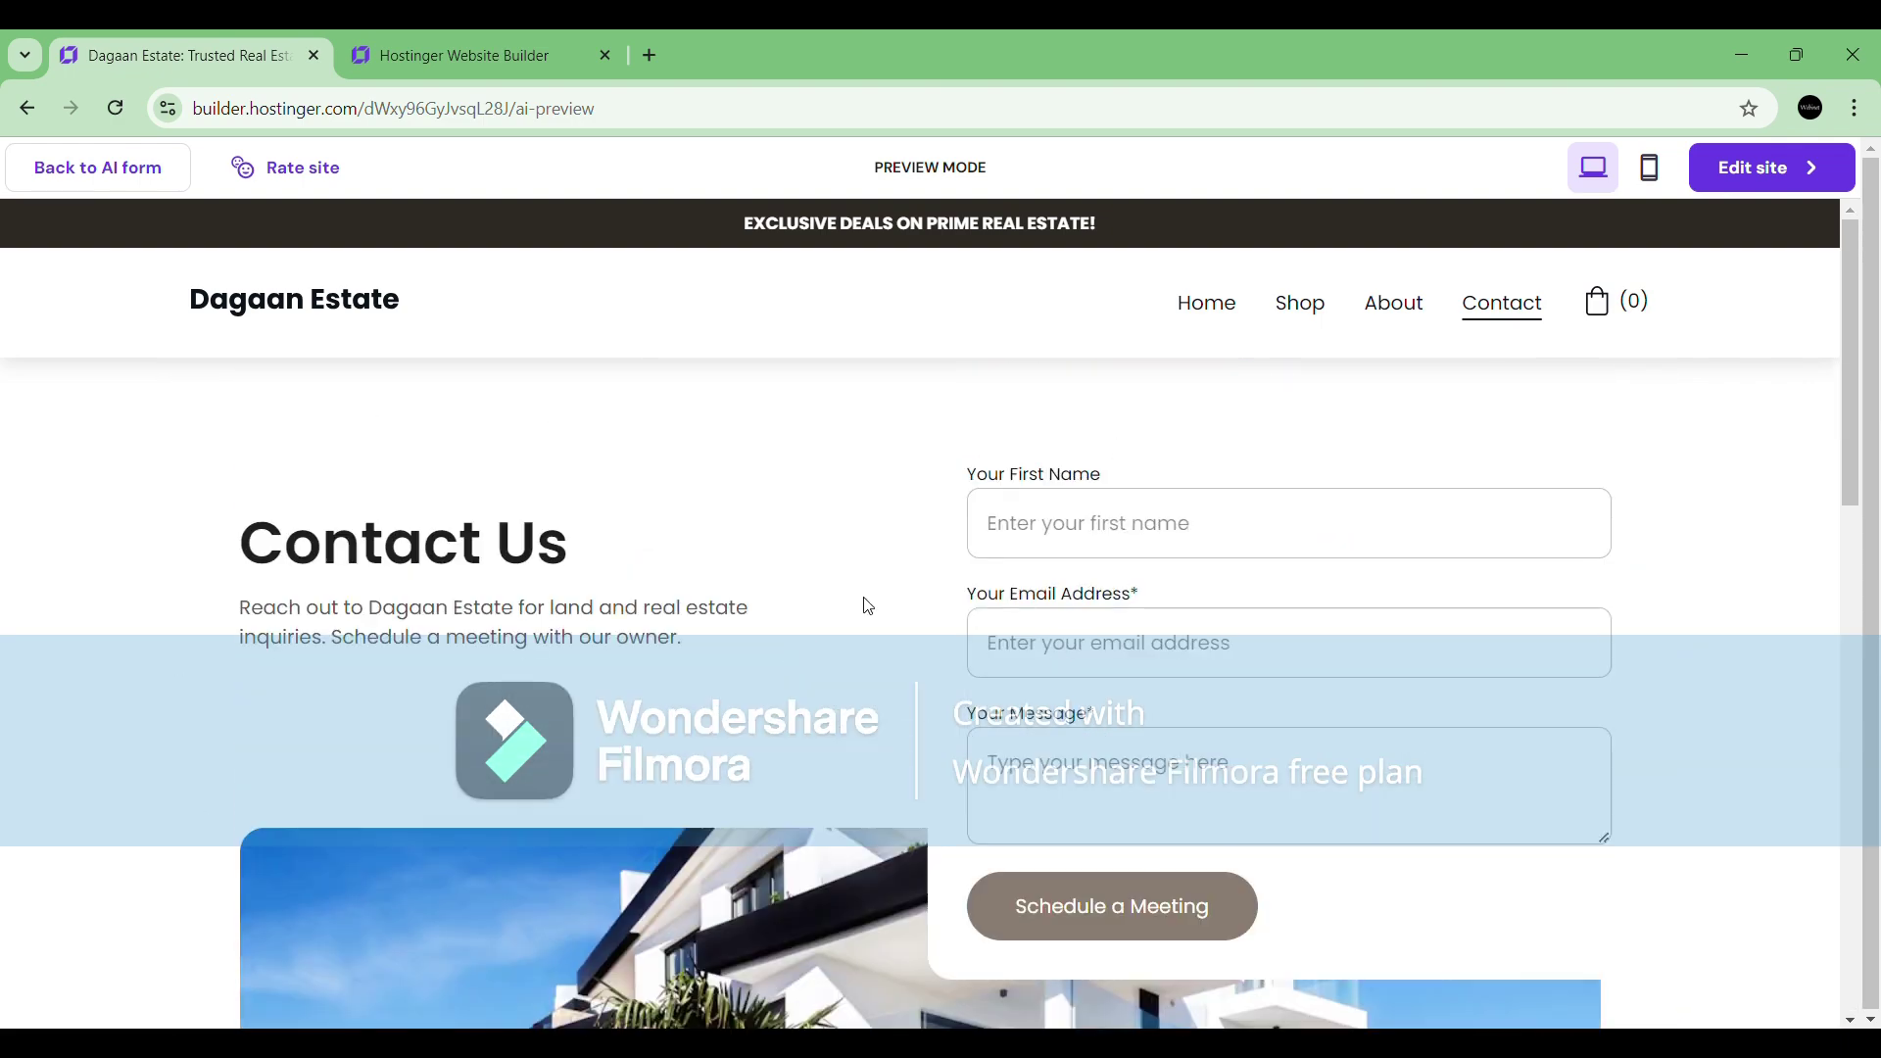
# Scroll the About page to its footer, return Home, and open the site in the editor.
pyautogui.click(1408, 301)
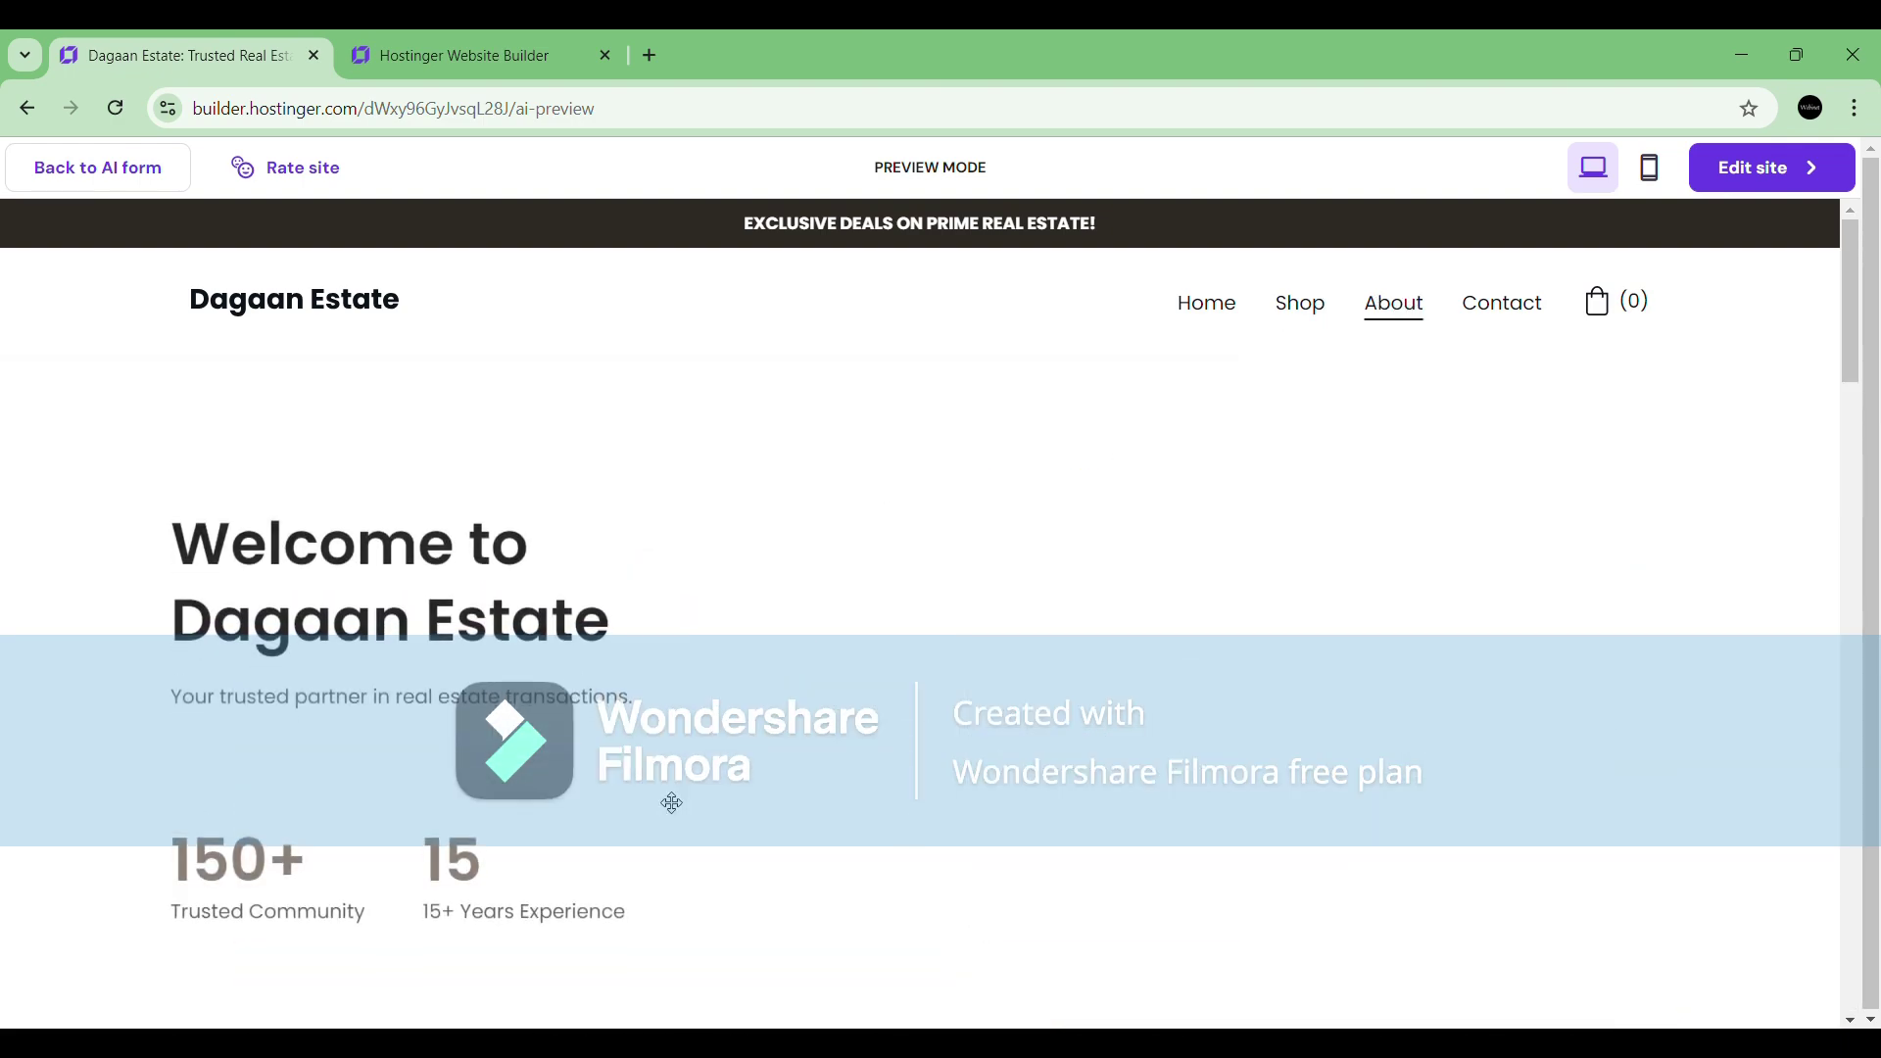
pyautogui.scroll(-10, 628, 769)
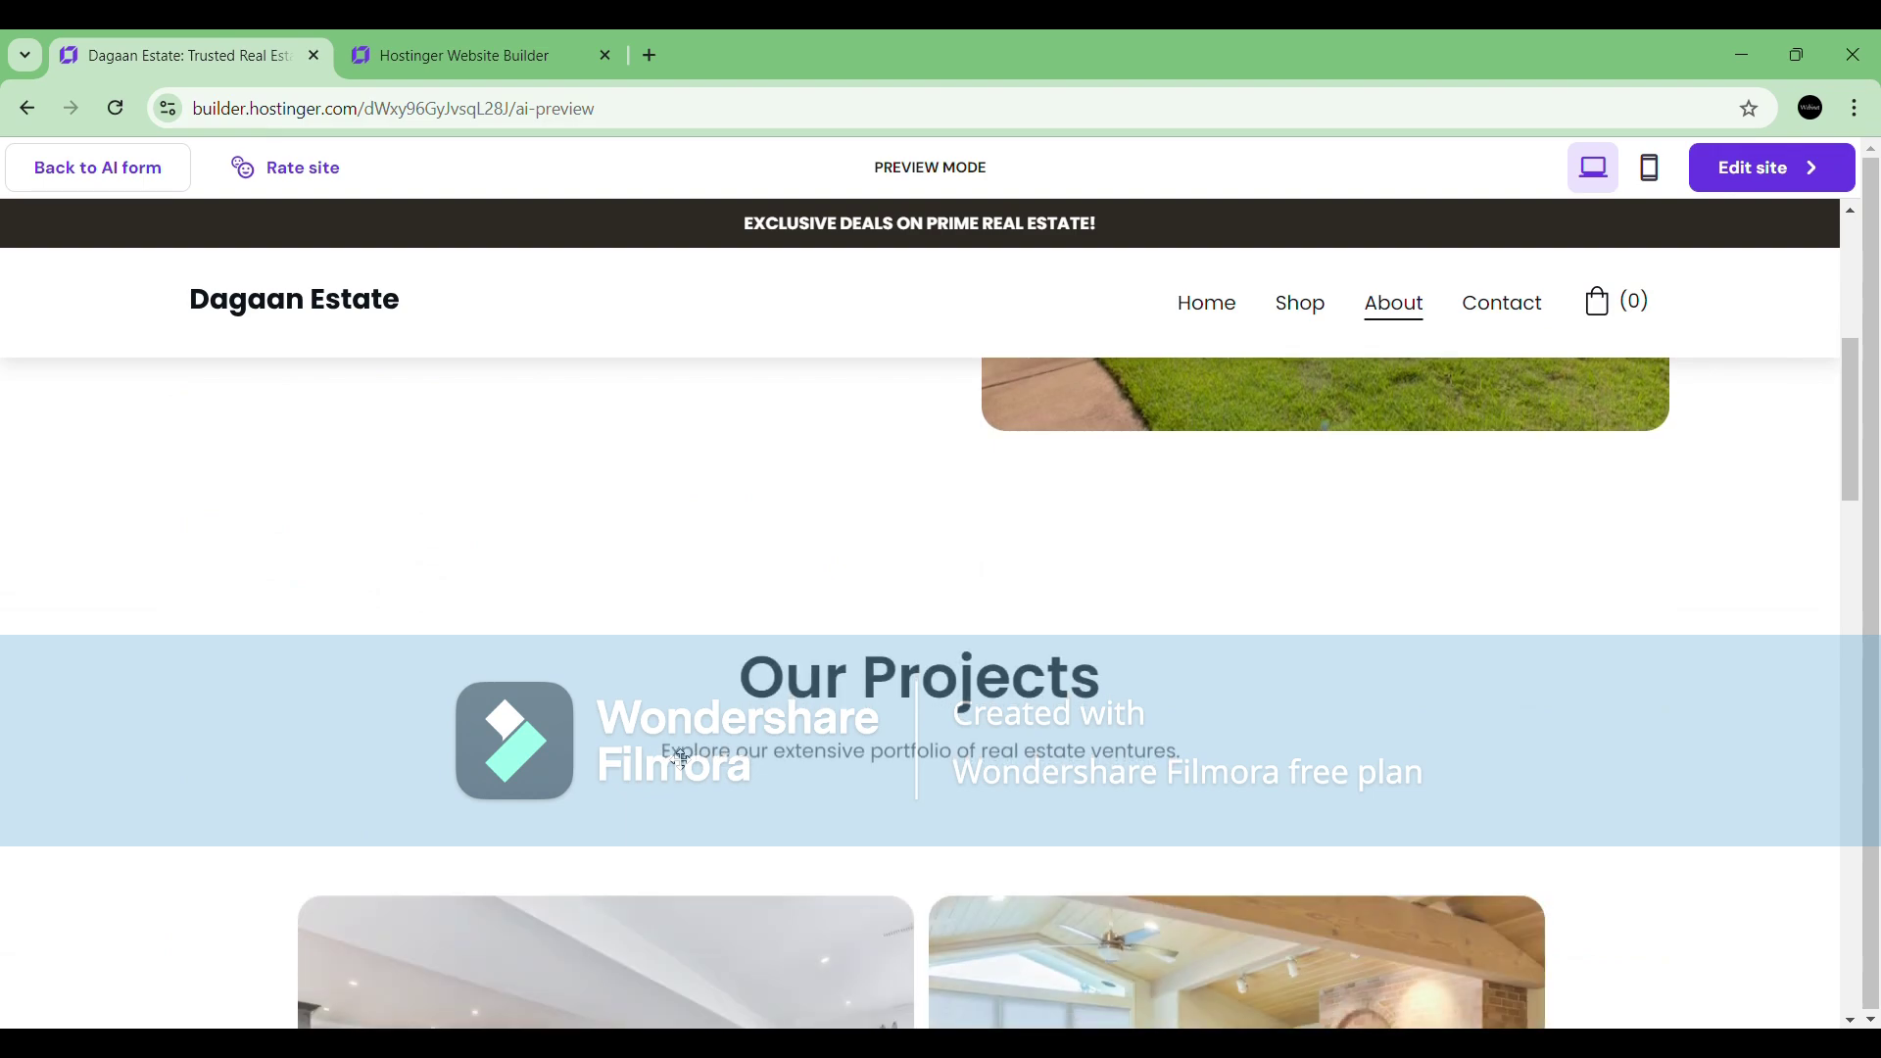
pyautogui.scroll(-10, 682, 759)
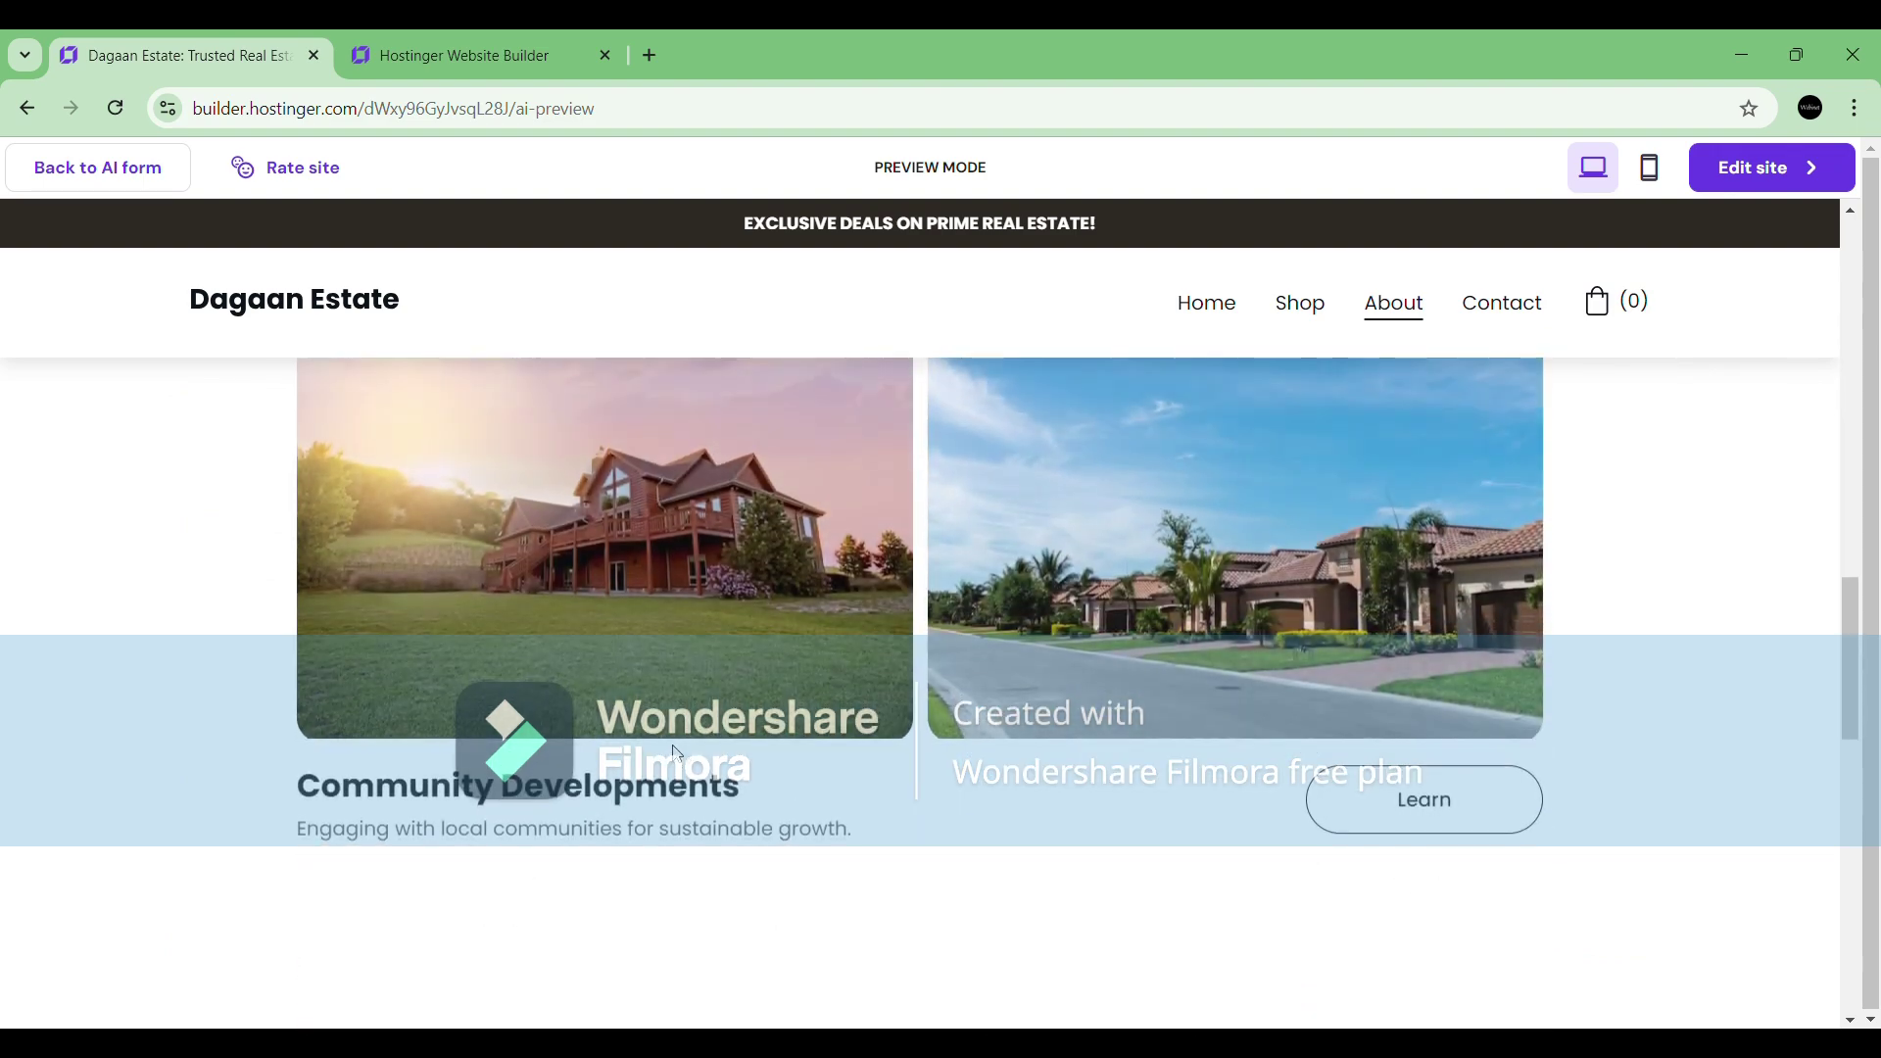
pyautogui.scroll(-7, 675, 752)
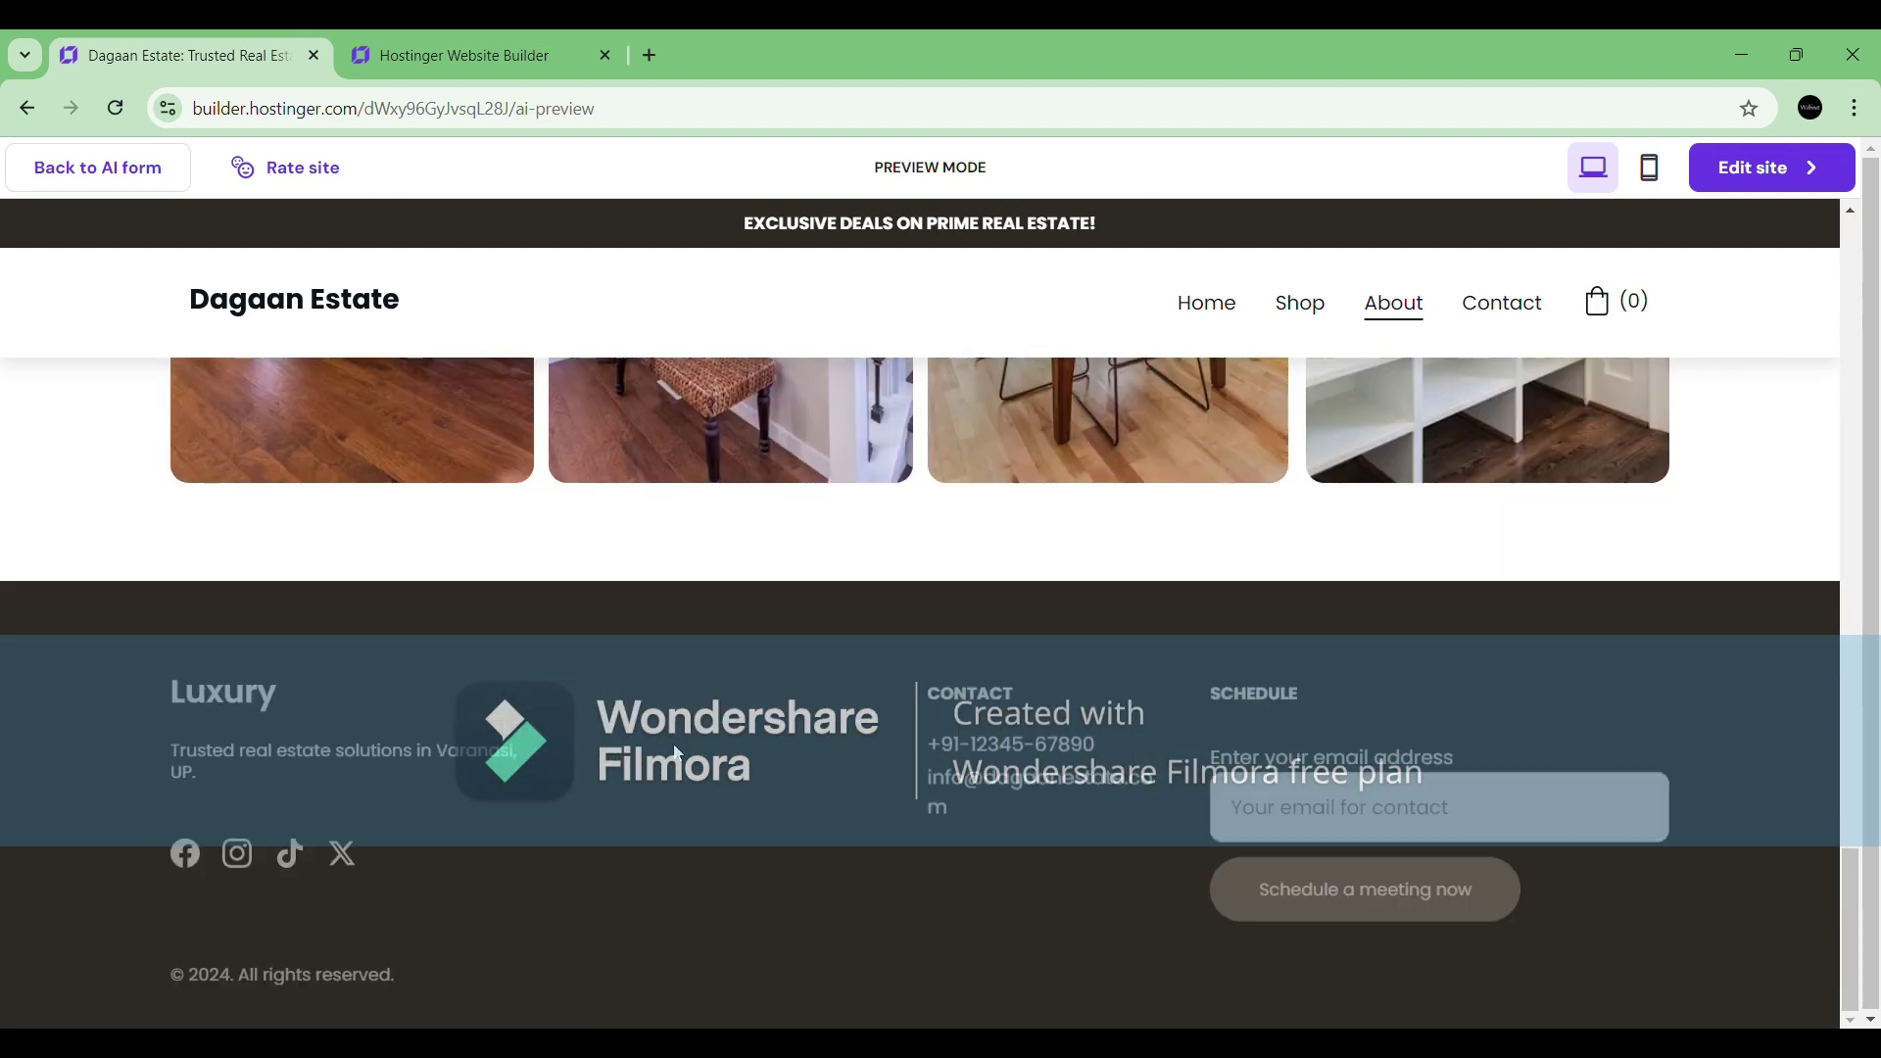
pyautogui.click(1206, 301)
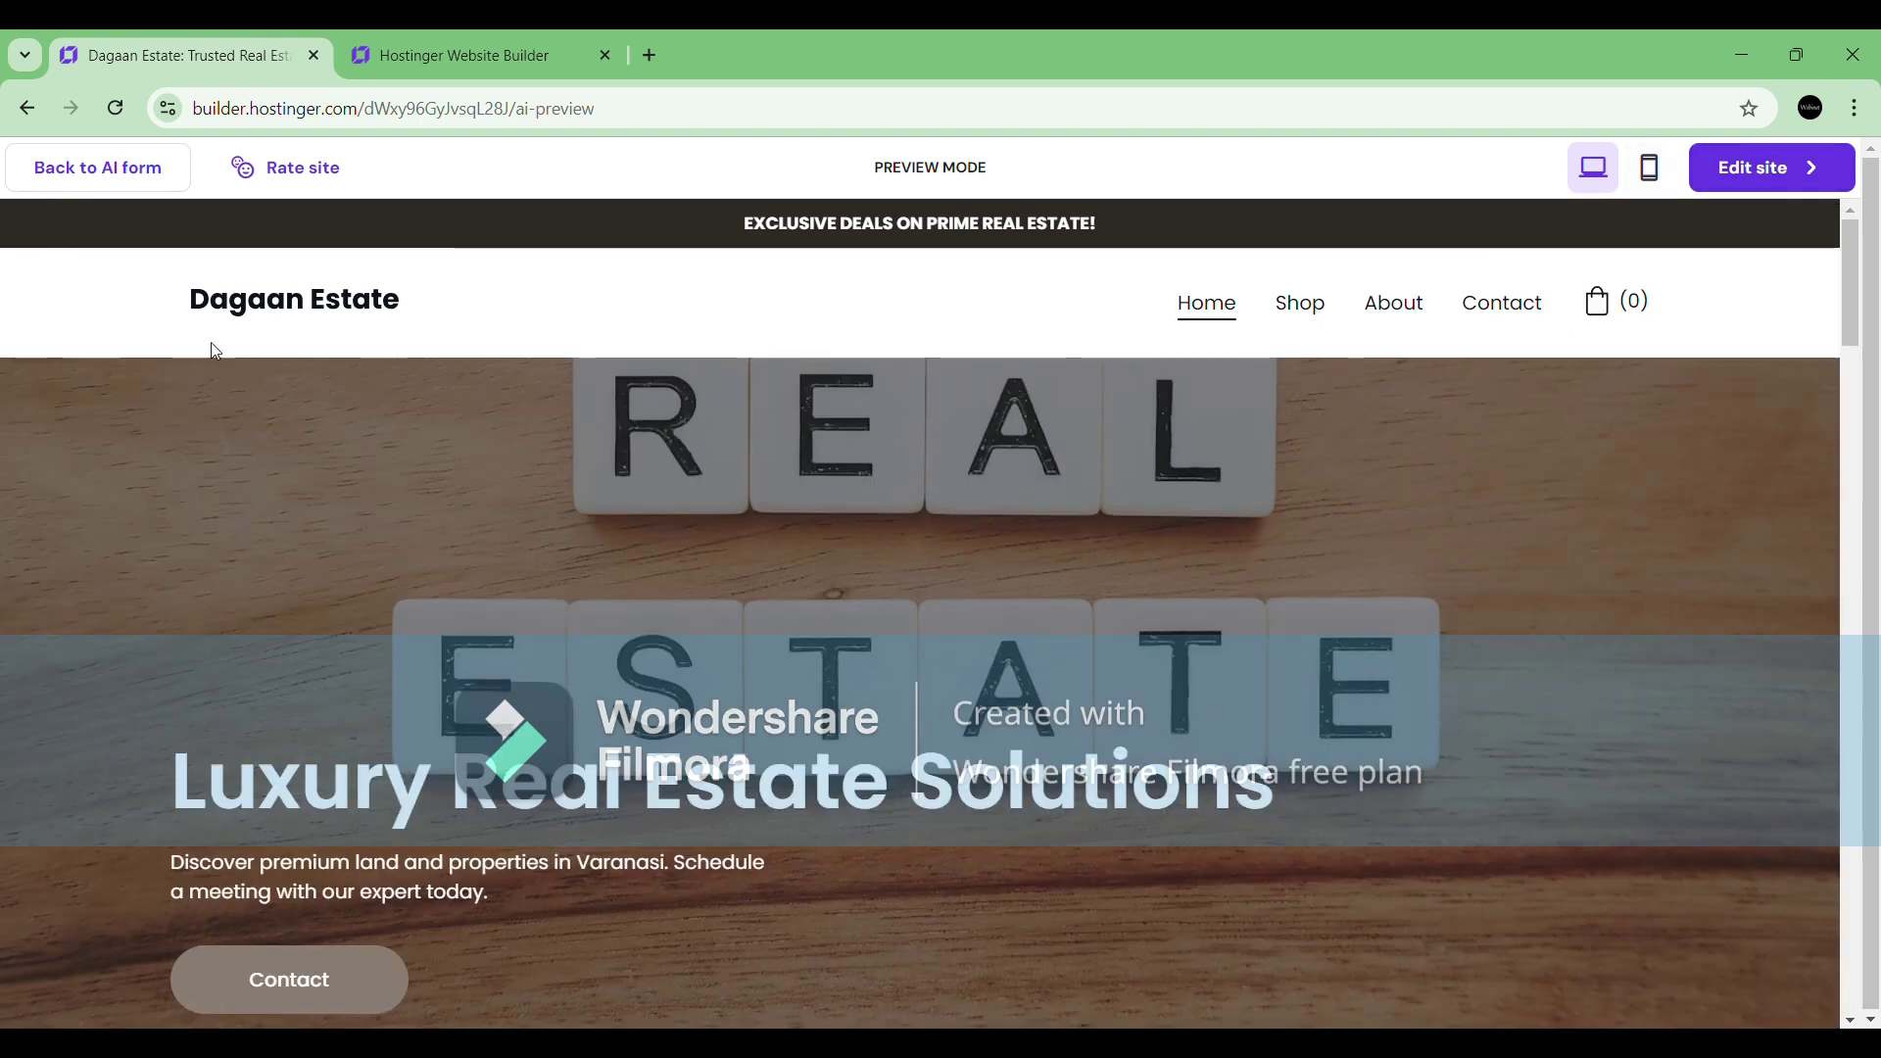
pyautogui.click(1761, 181)
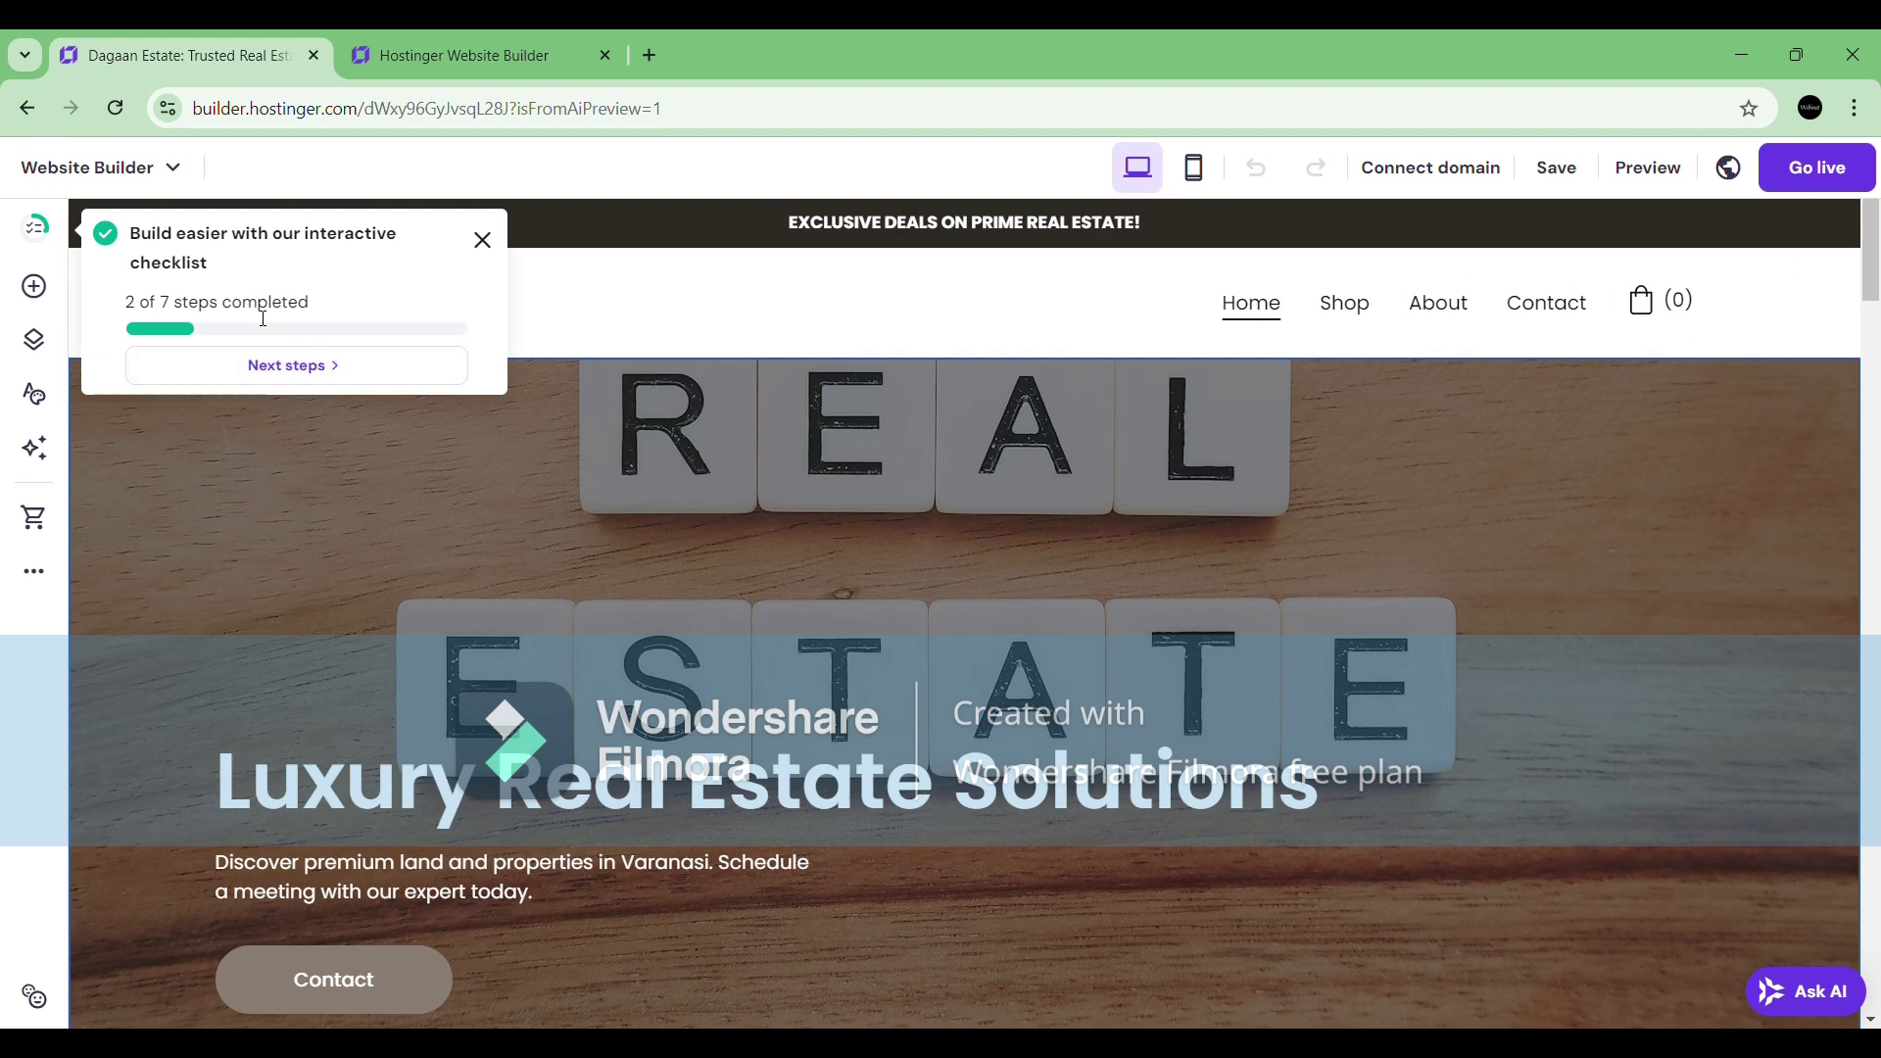
# Look through the 2-of-7 website setup checklist, then close it to reveal the hero.
pyautogui.click(286, 366)
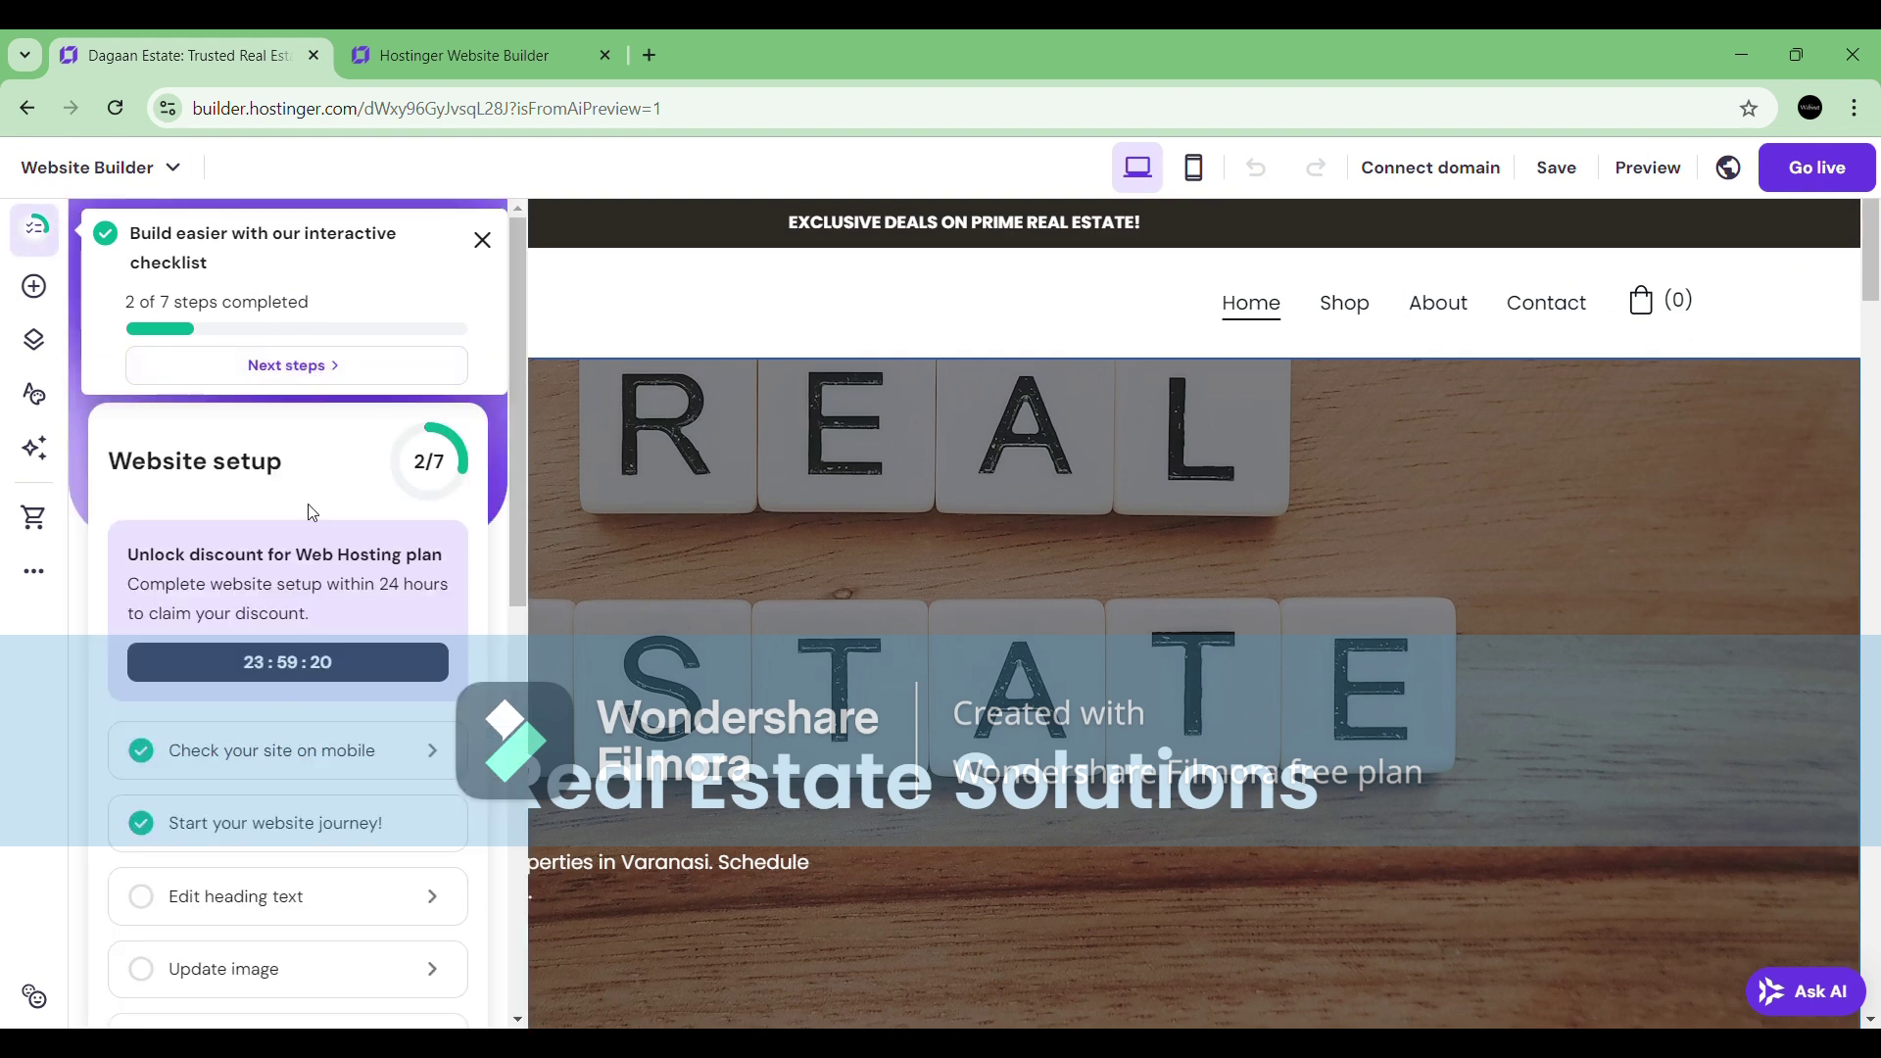
pyautogui.scroll(-4, 313, 631)
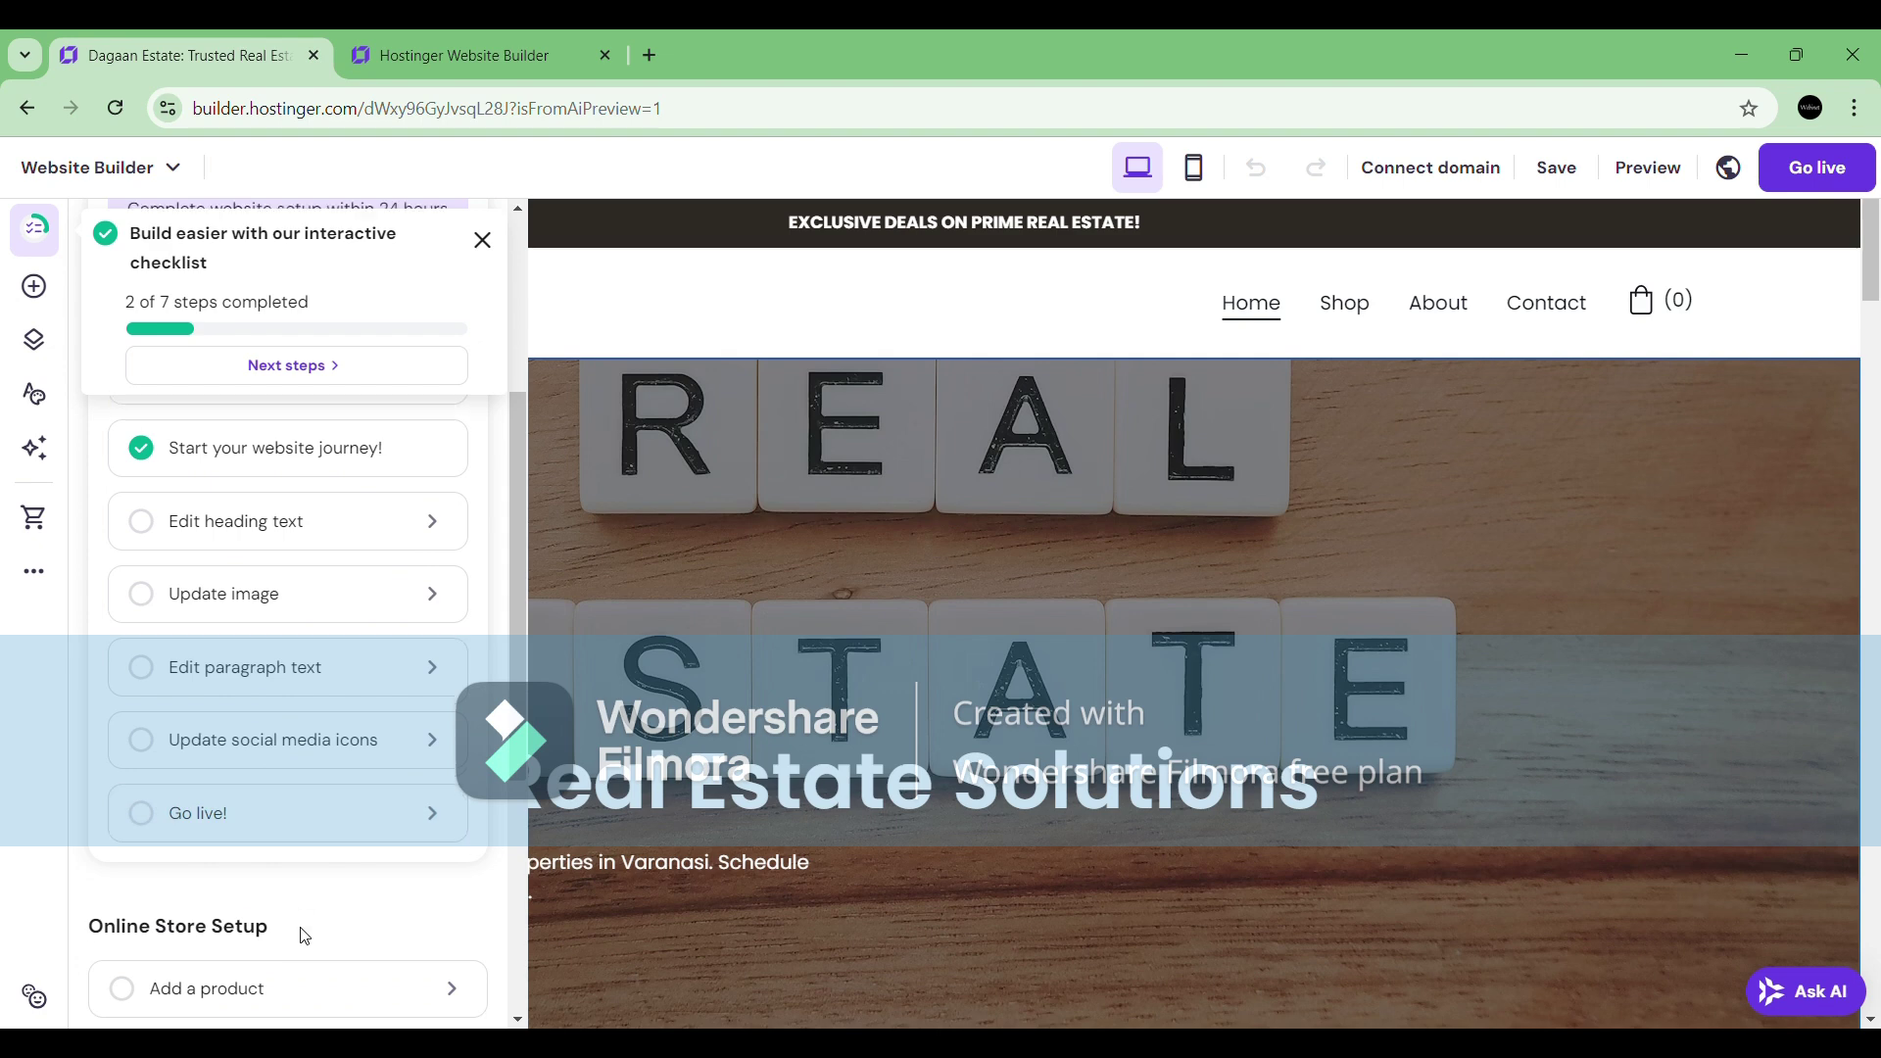
pyautogui.scroll(-5, 315, 882)
pyautogui.scroll(9, 324, 911)
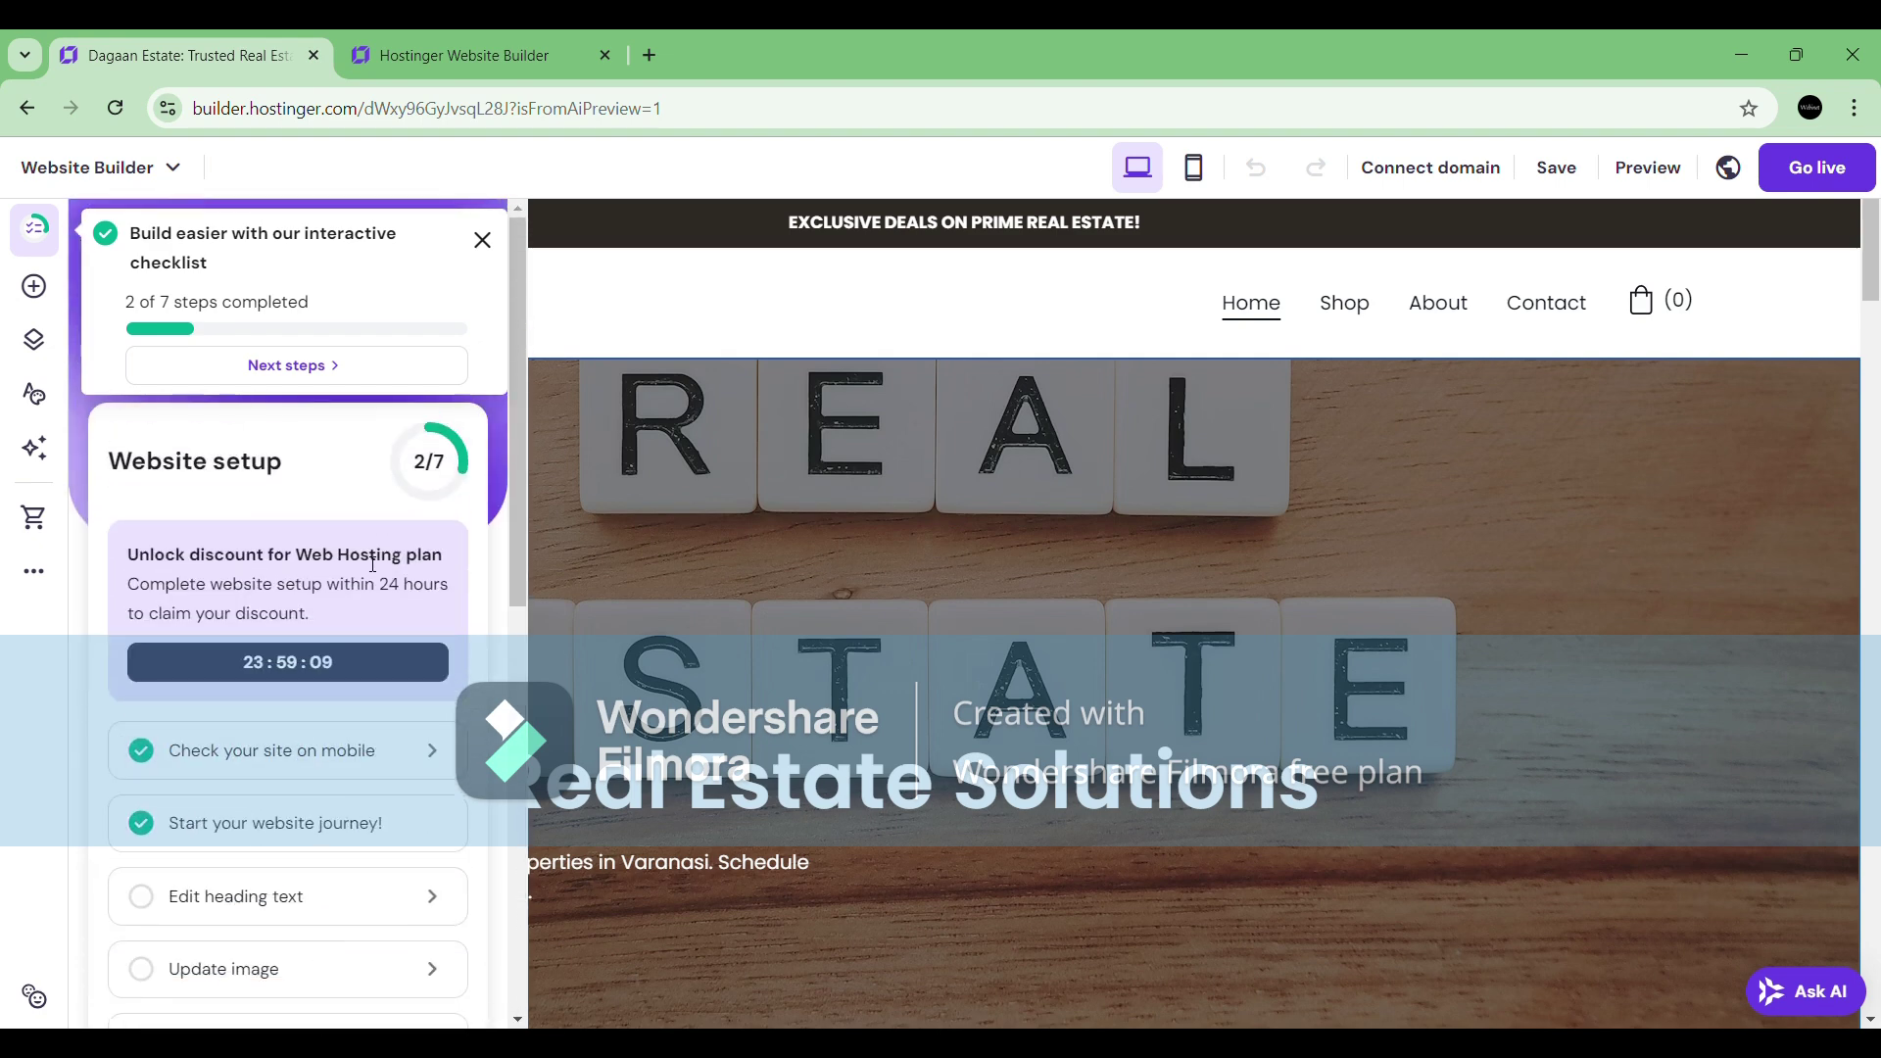
pyautogui.scroll(-3, 345, 865)
pyautogui.scroll(-6, 348, 862)
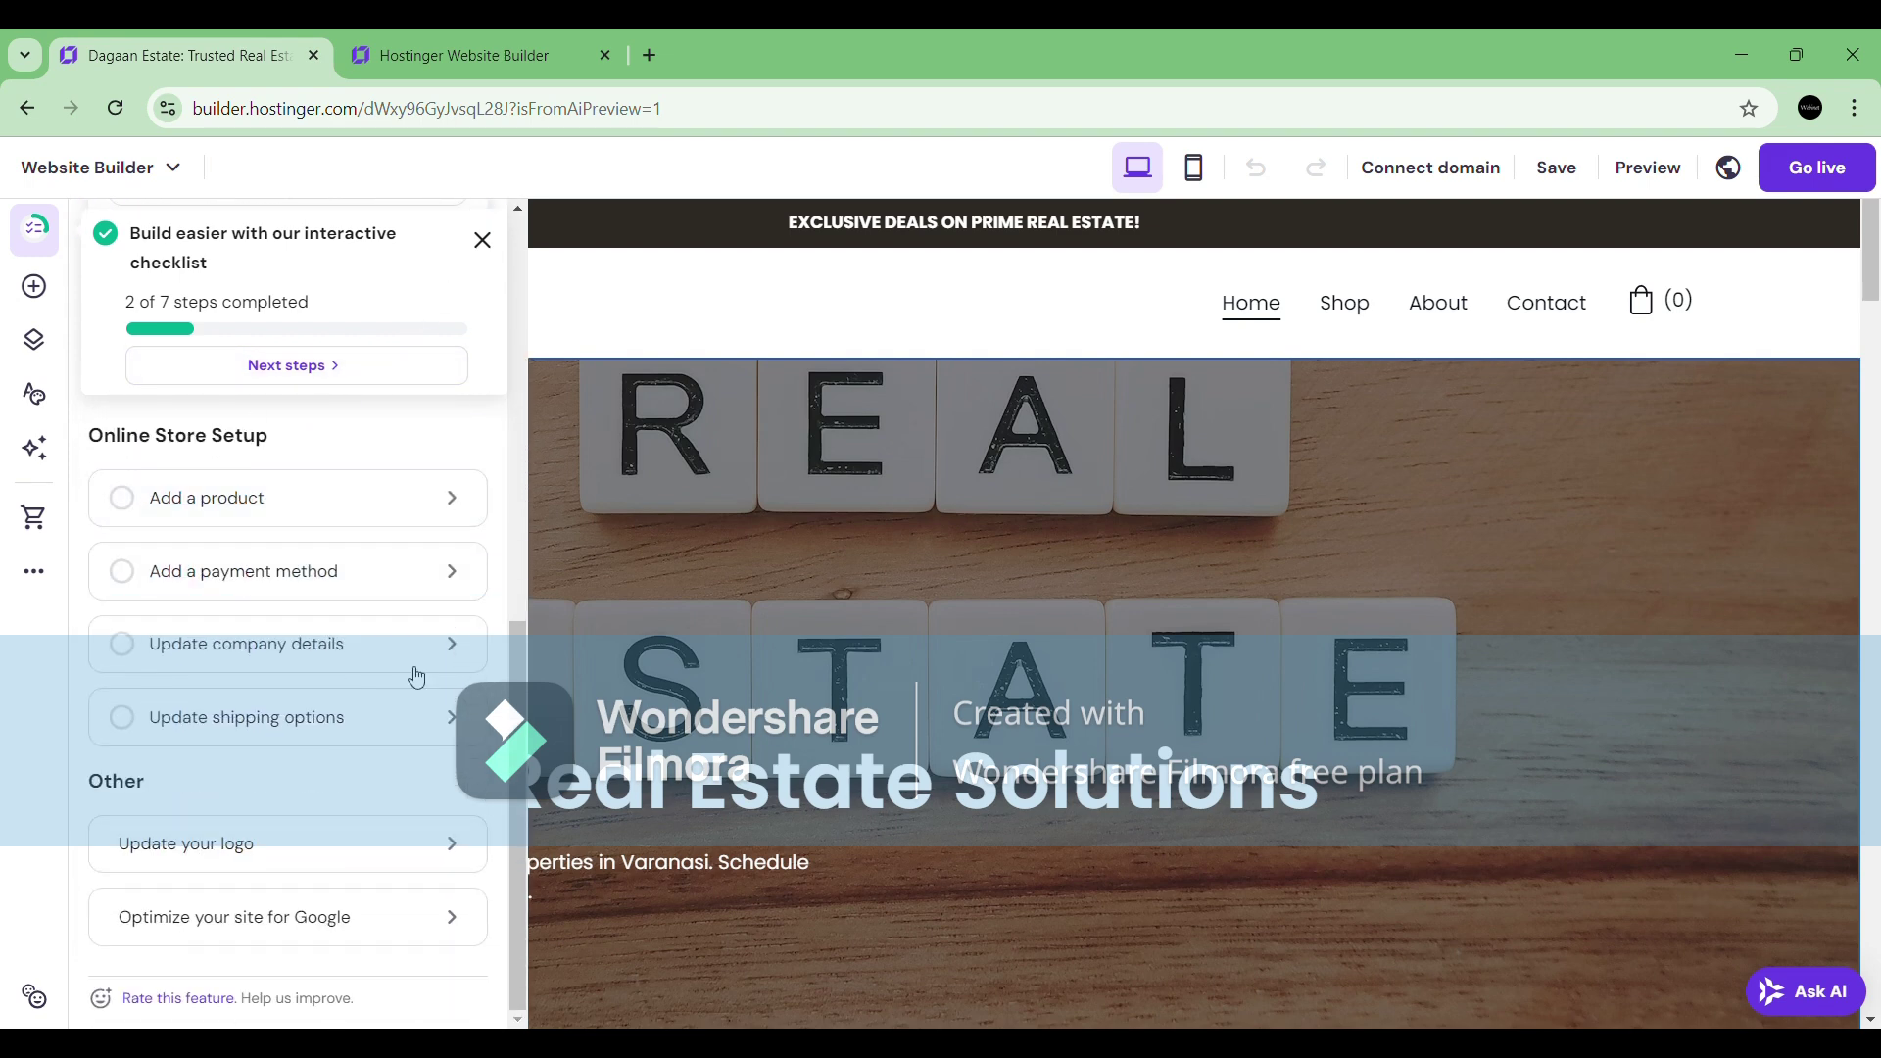
pyautogui.click(597, 611)
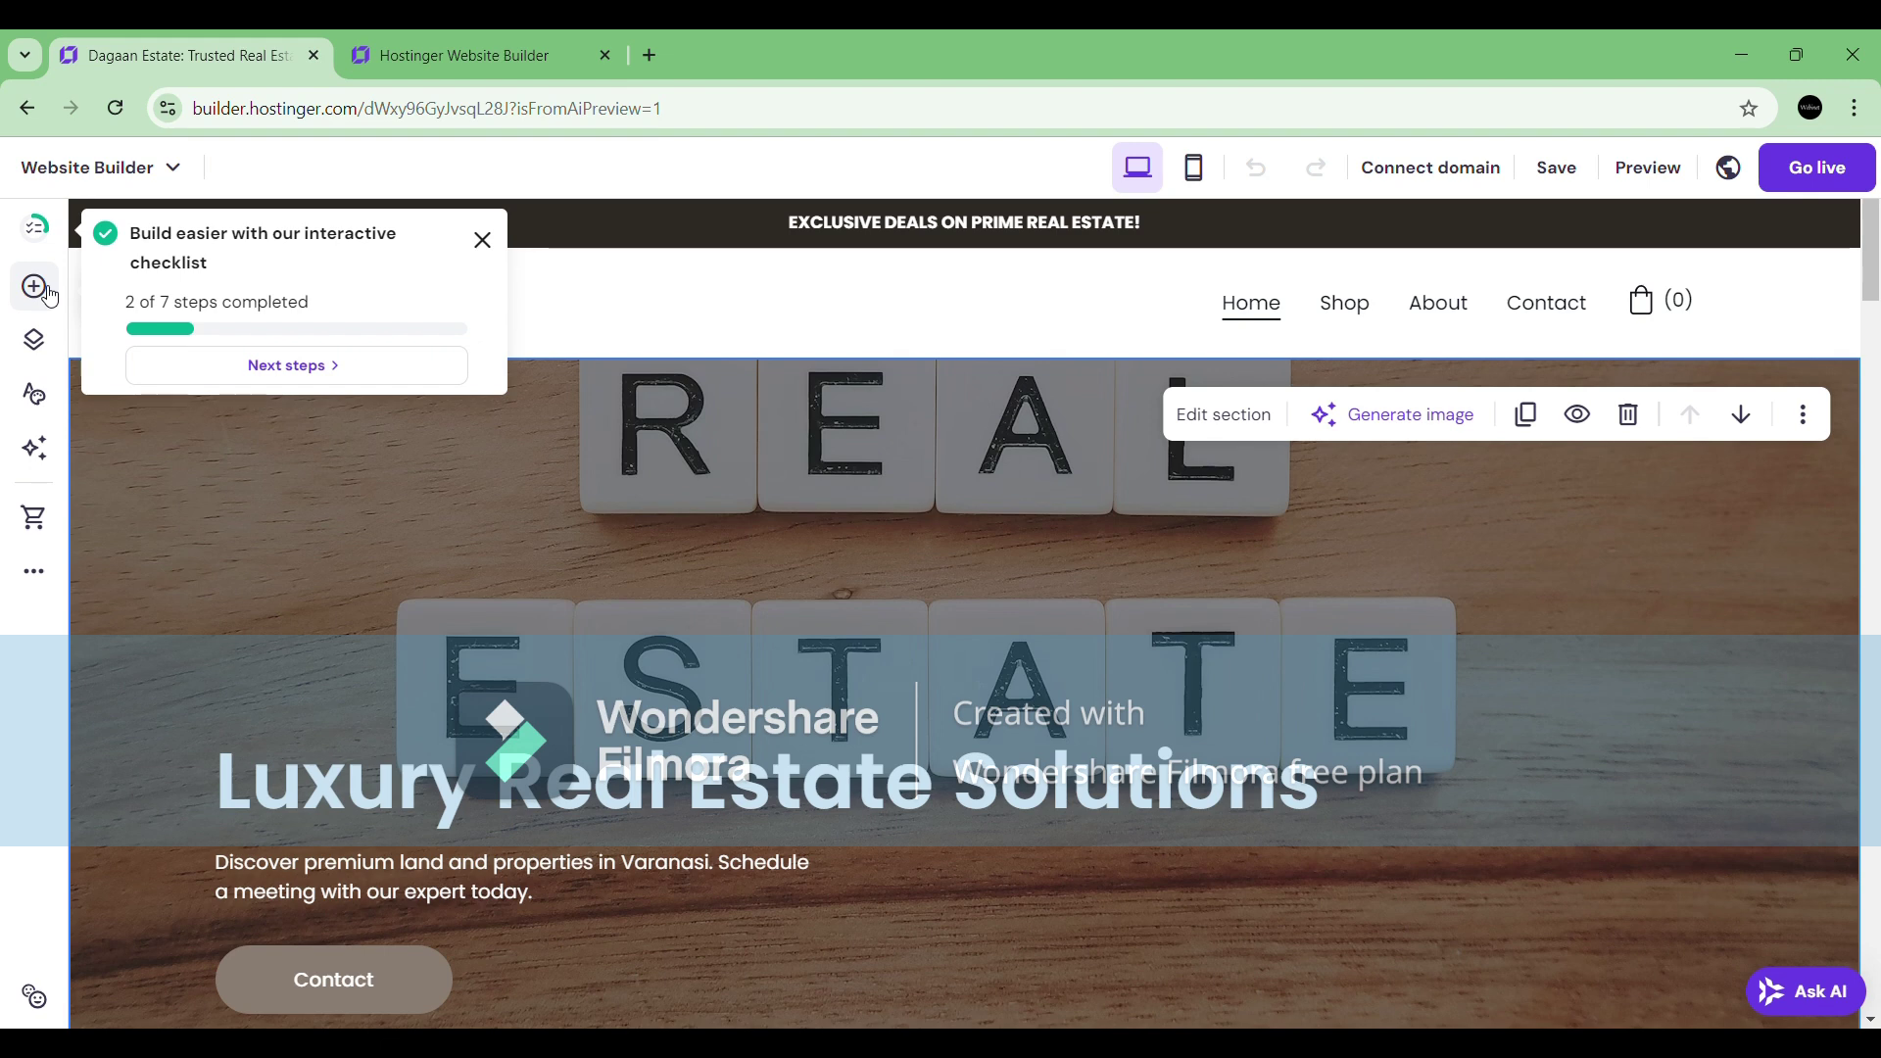
# Open the Add elements list, dismiss the interactive checklist popup and scroll the elements.
pyautogui.click(36, 287)
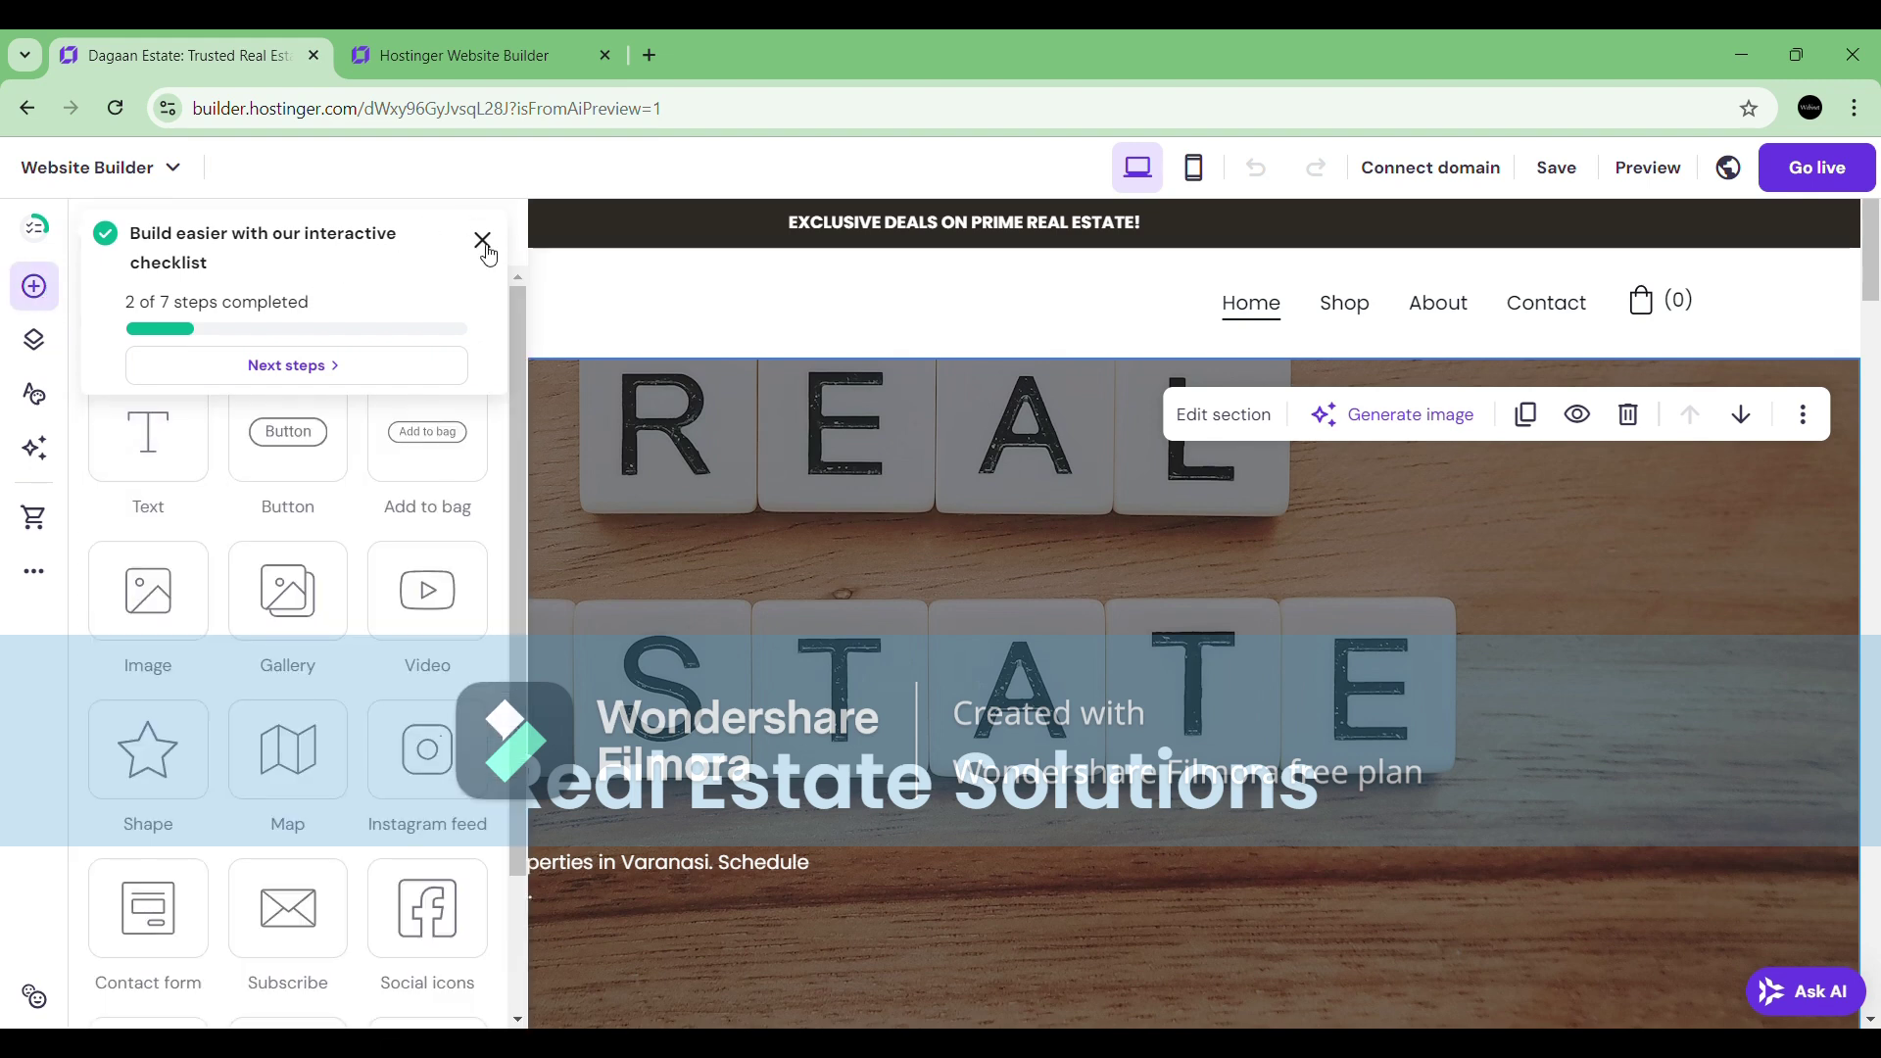
pyautogui.click(483, 242)
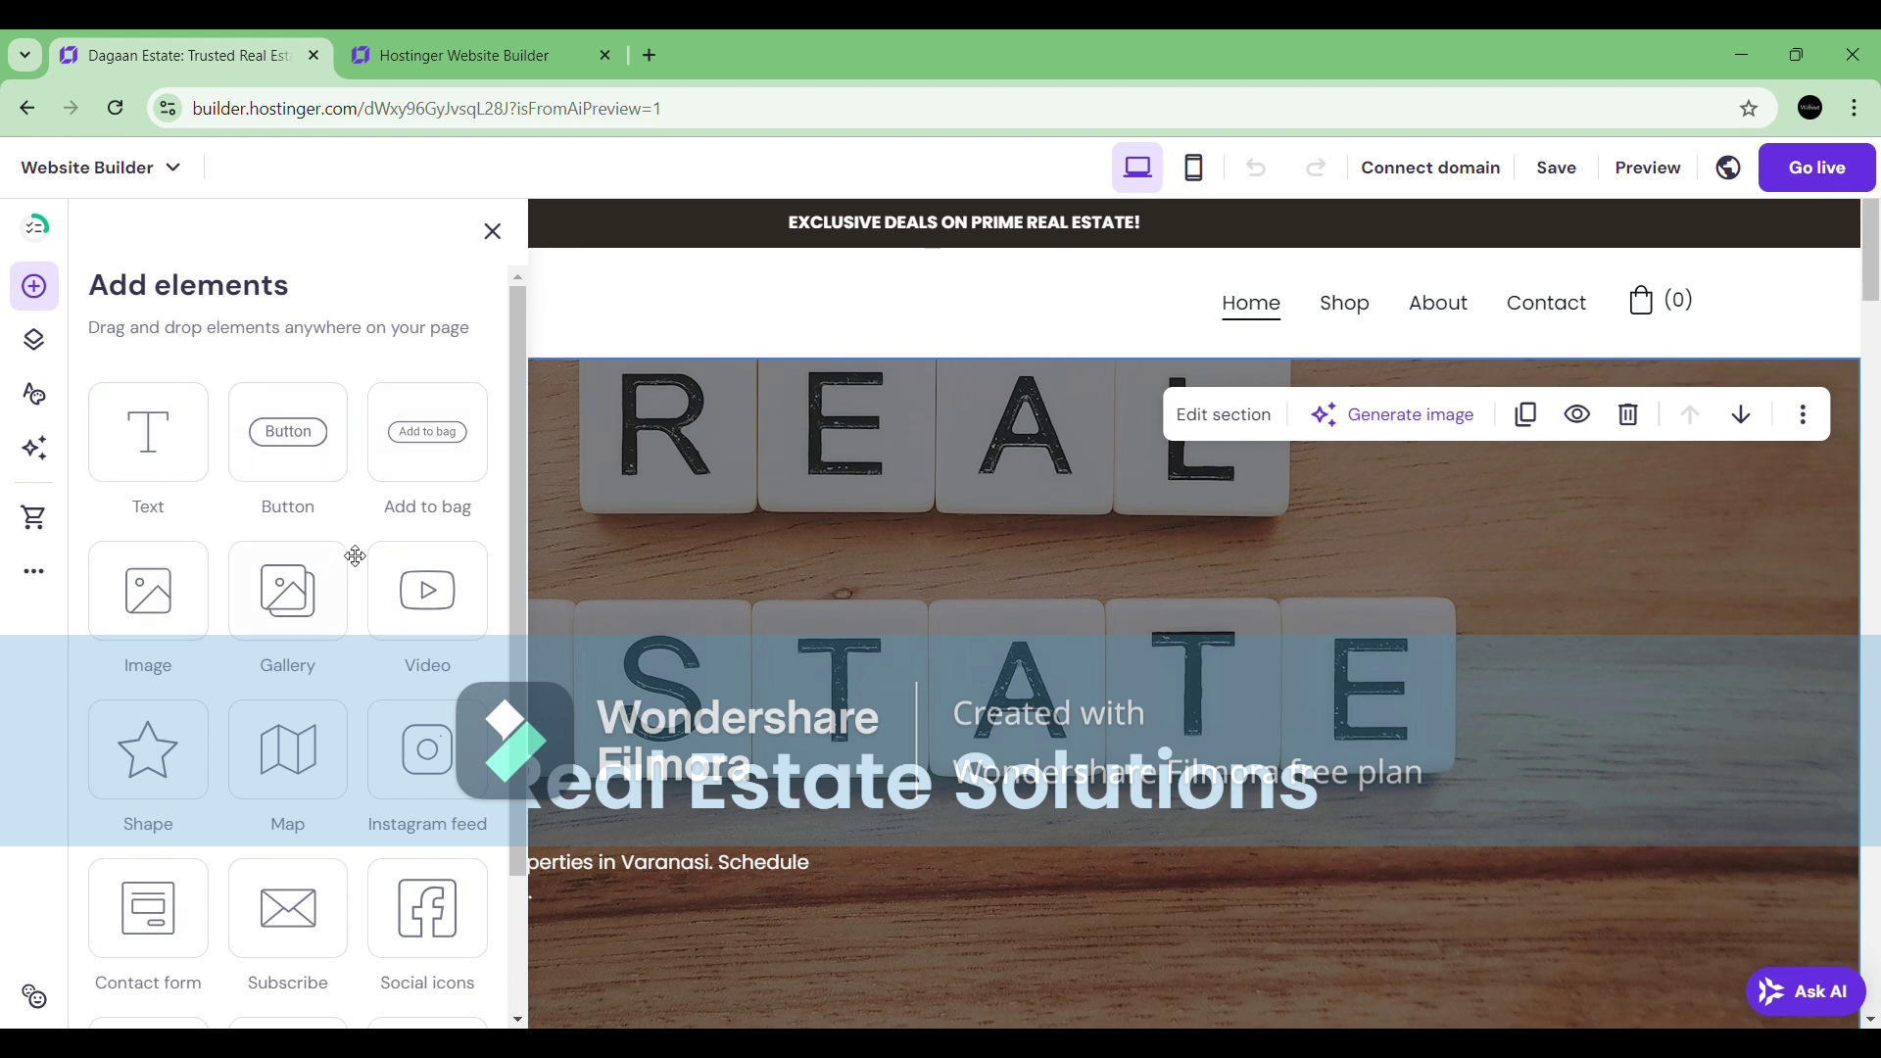
pyautogui.scroll(-2, 355, 556)
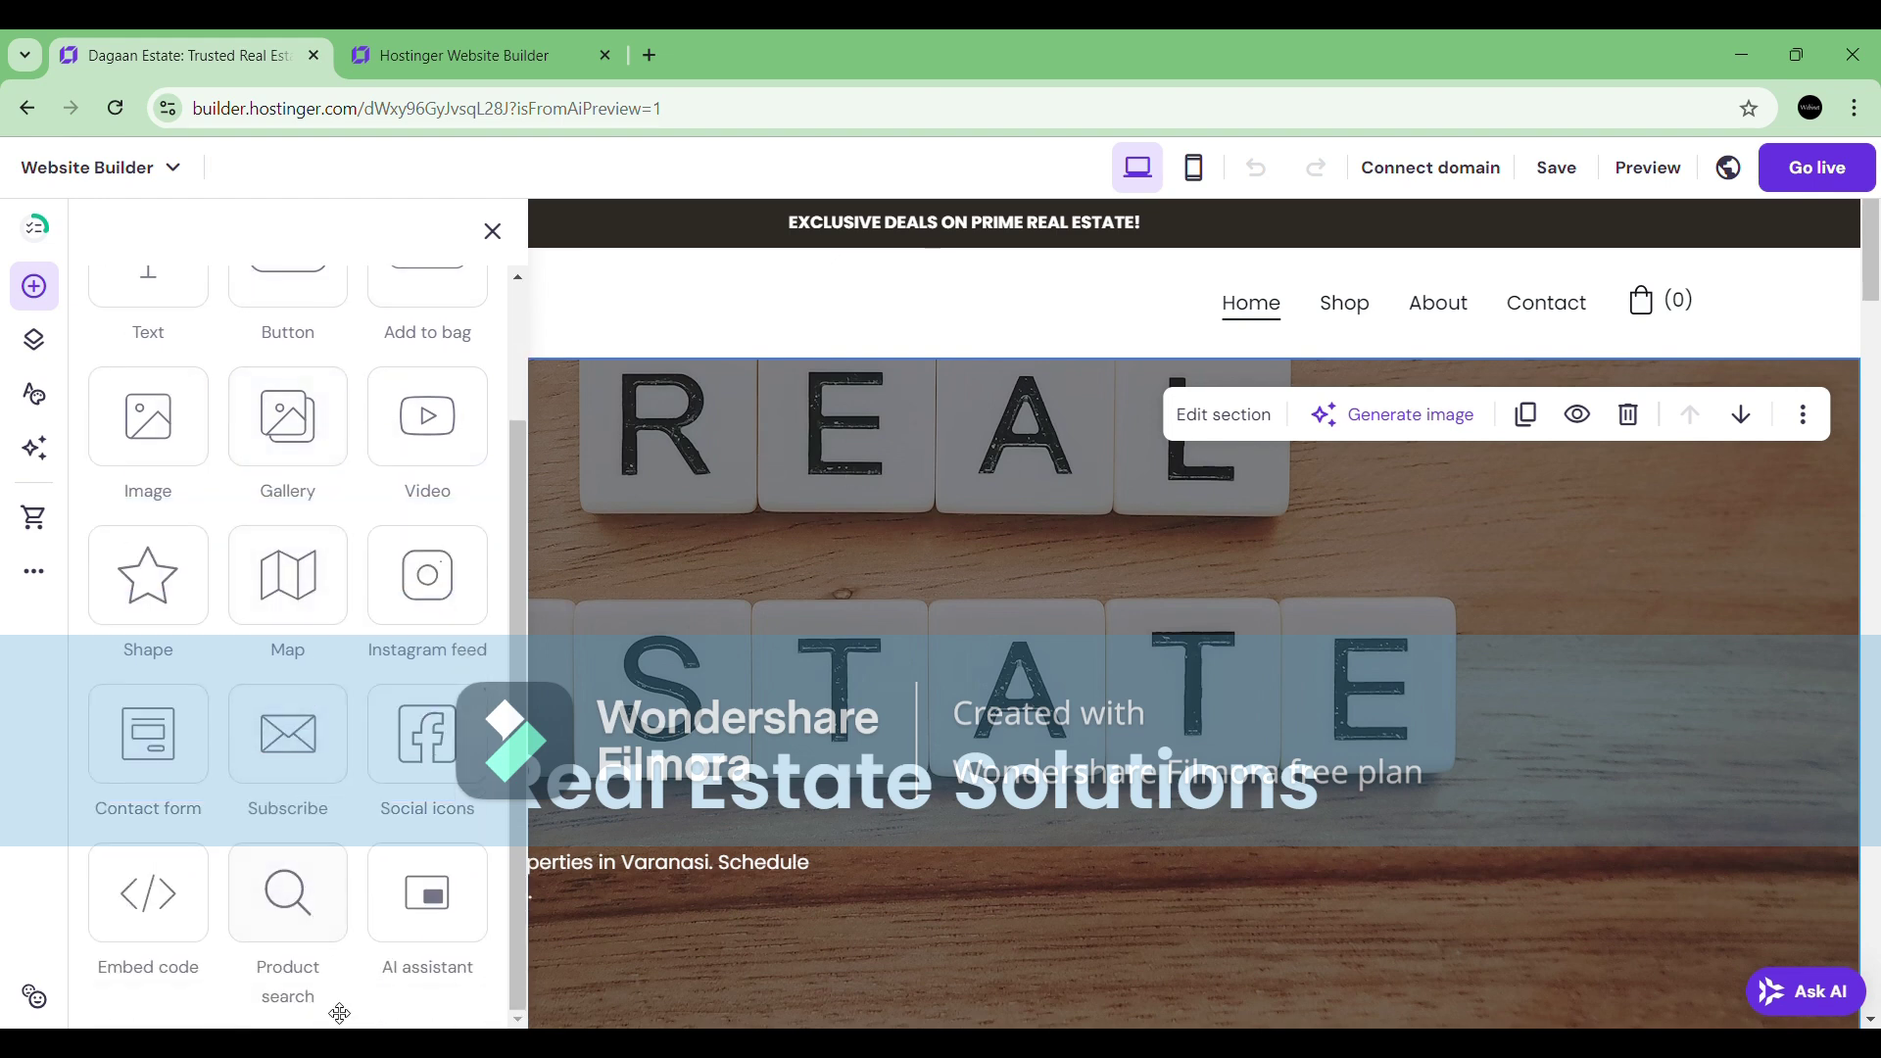
# In Pages and navigation, move Shop above Home and then back below it.
pyautogui.click(35, 340)
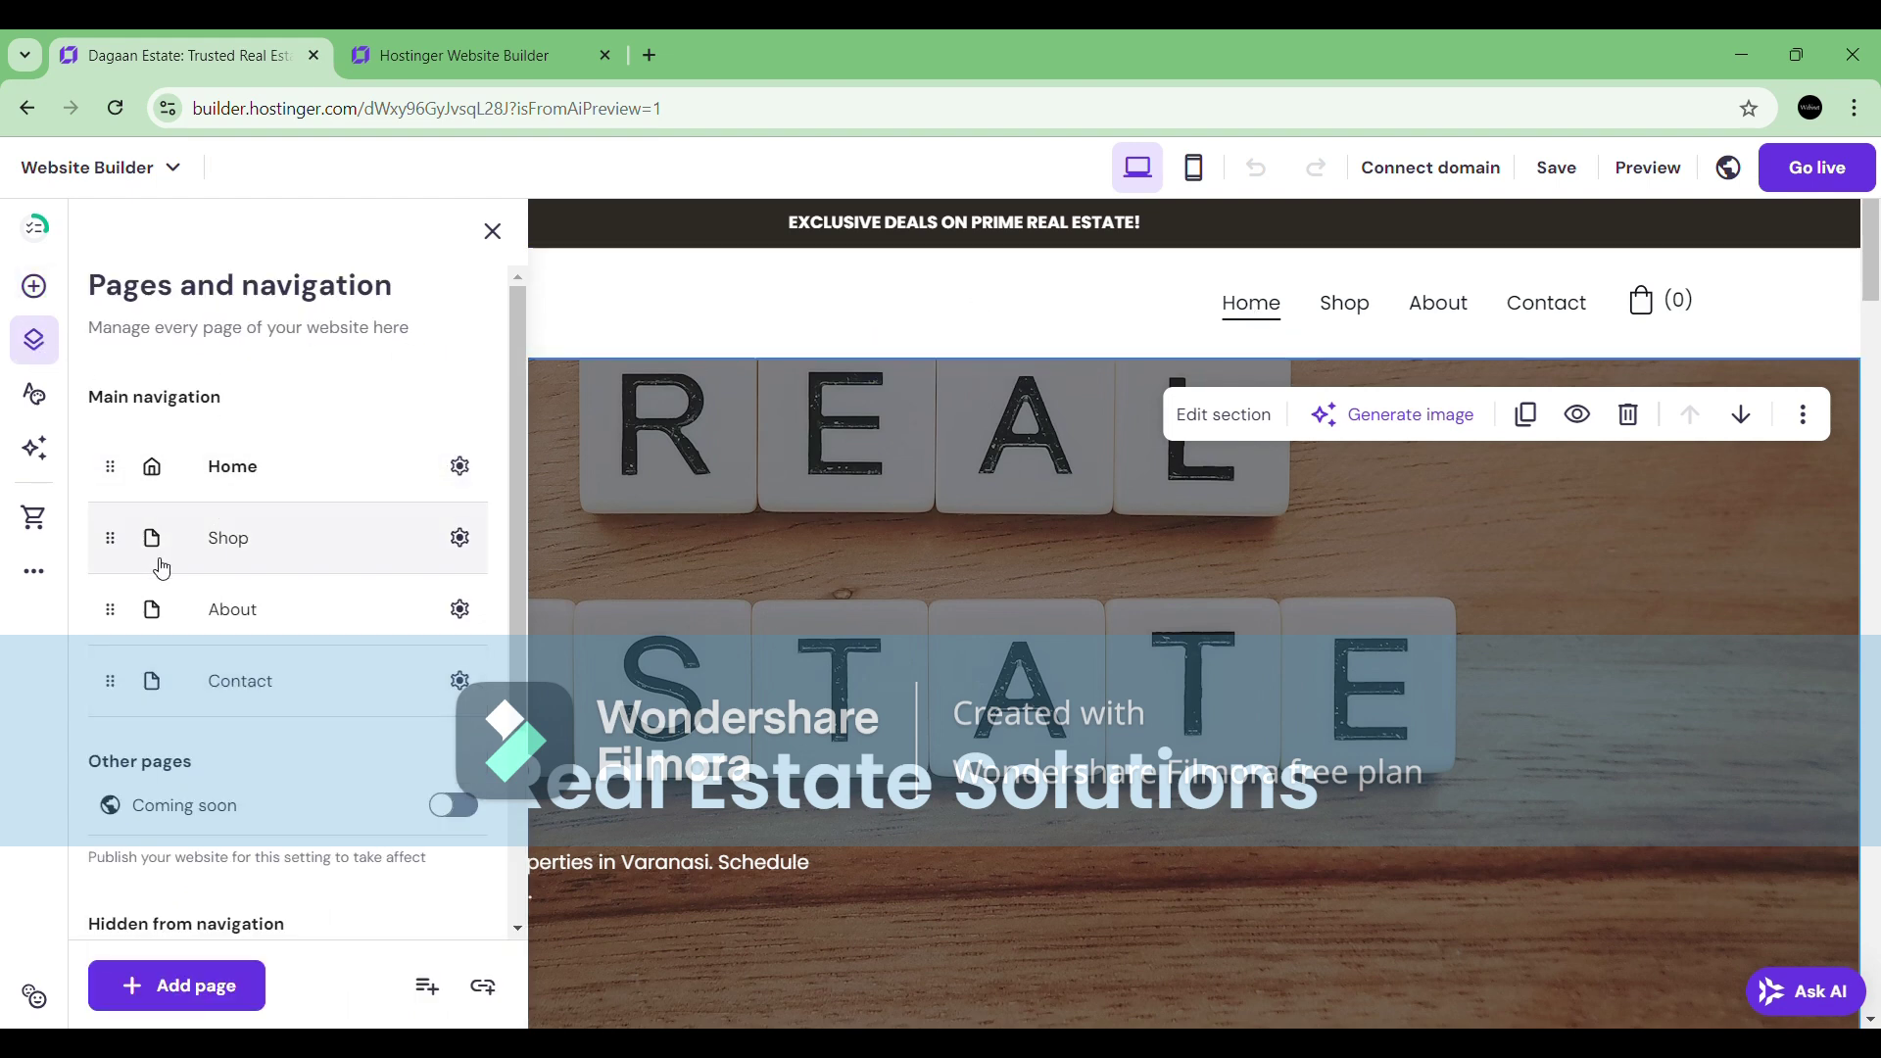
pyautogui.moveTo(113, 549); pyautogui.dragTo(111, 466)
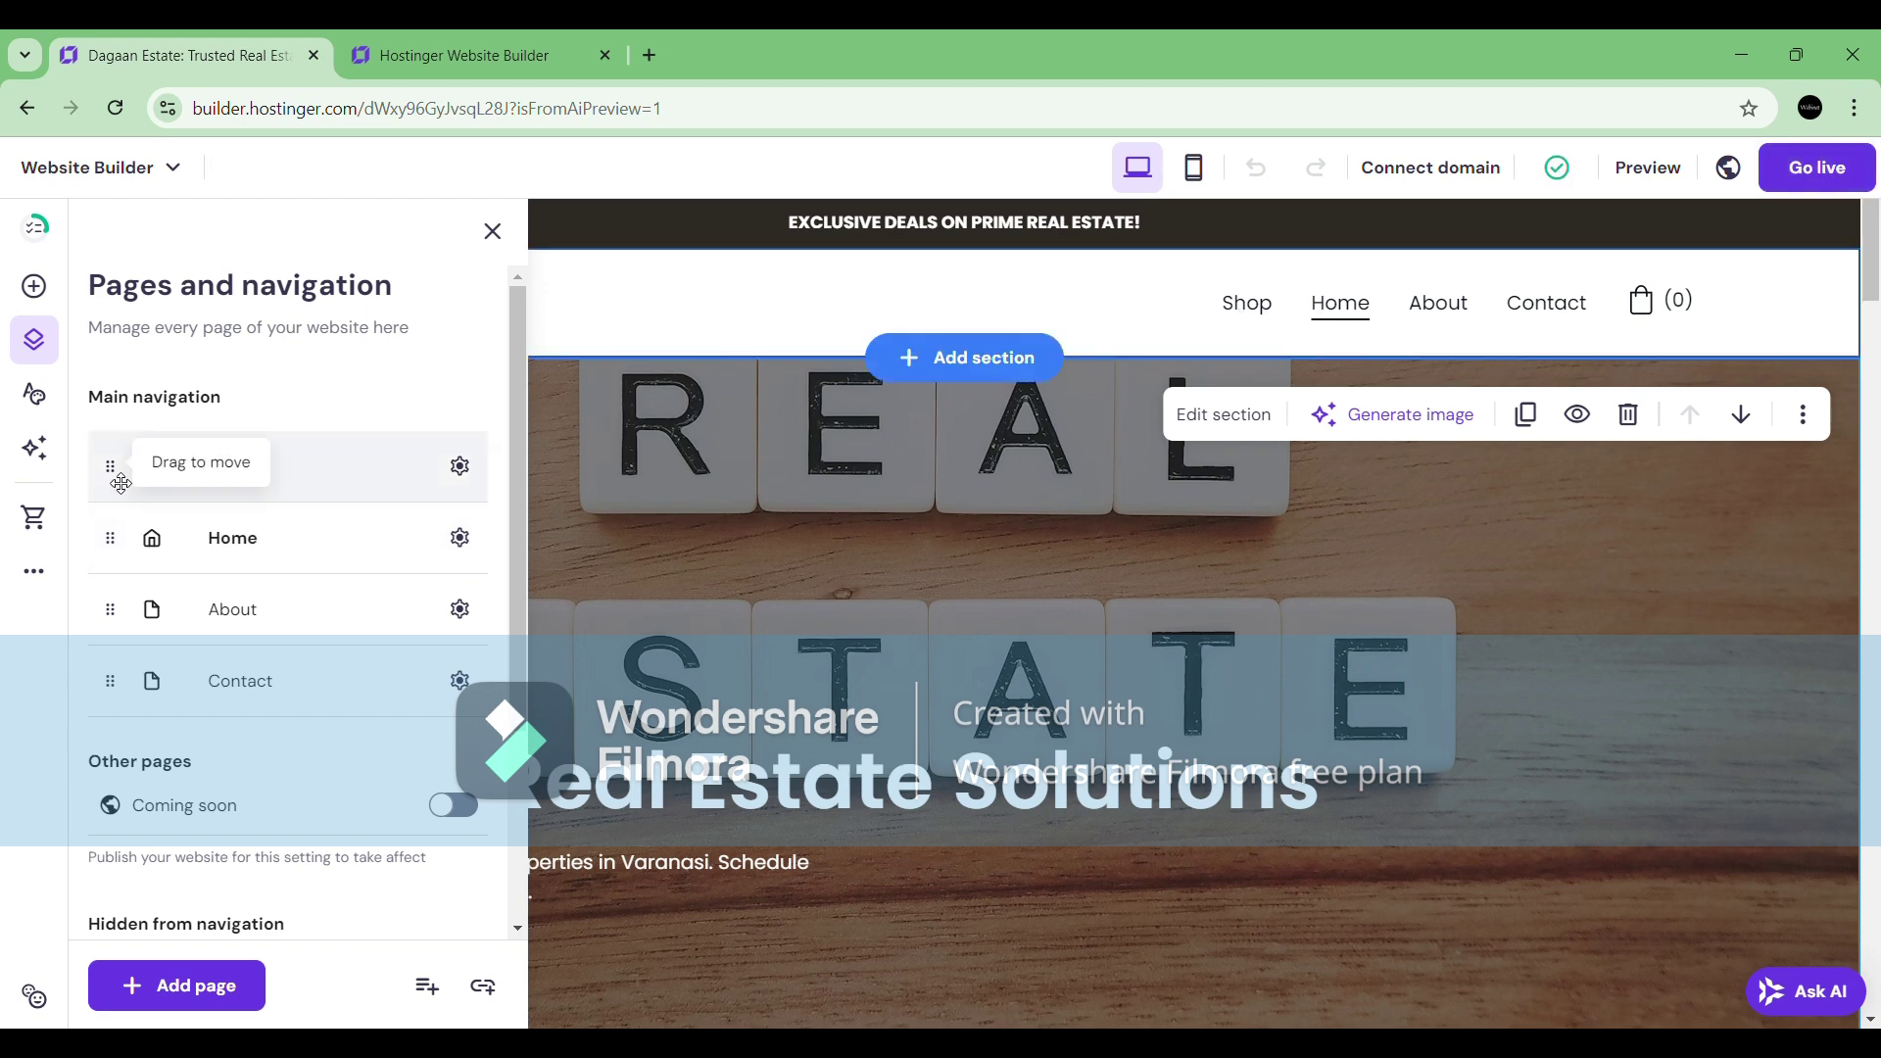
pyautogui.moveTo(112, 467); pyautogui.dragTo(114, 546)
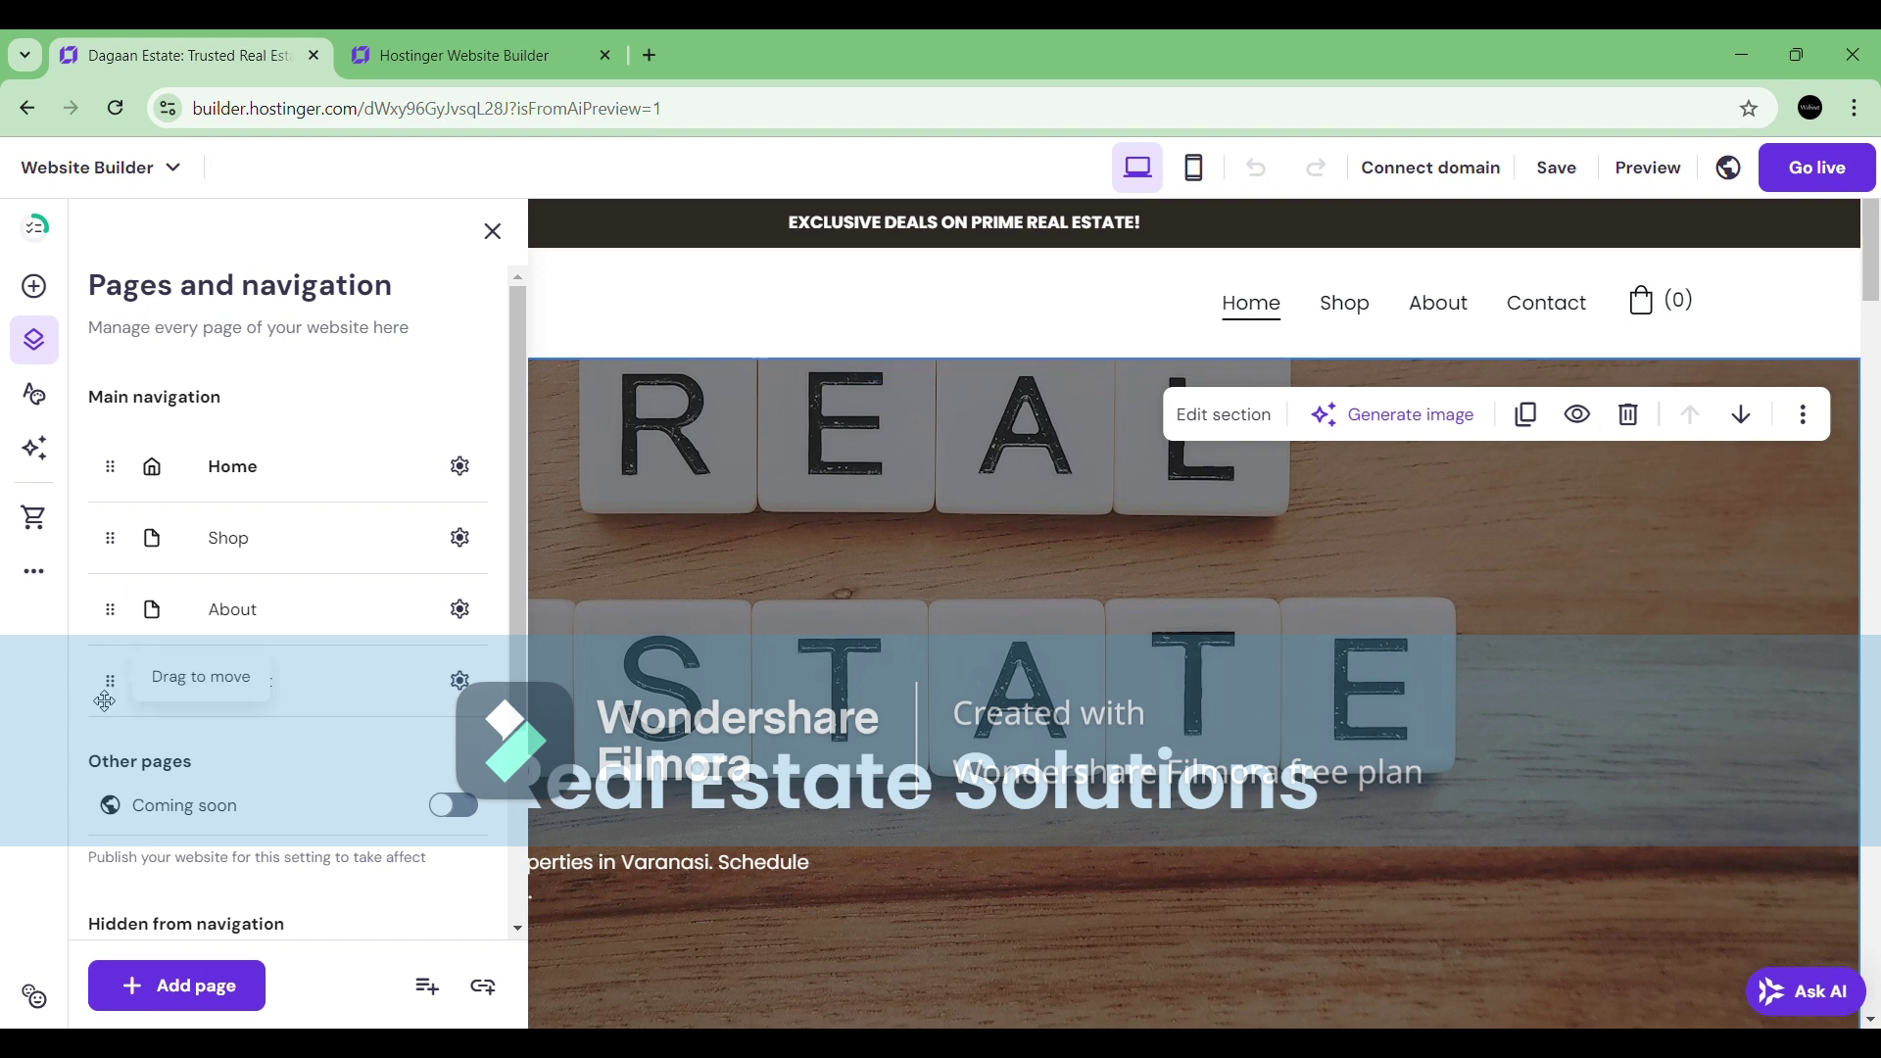
# Add a New dropdown to the navigation, delete it again, and open Website styles.
pyautogui.scroll(-3, 235, 803)
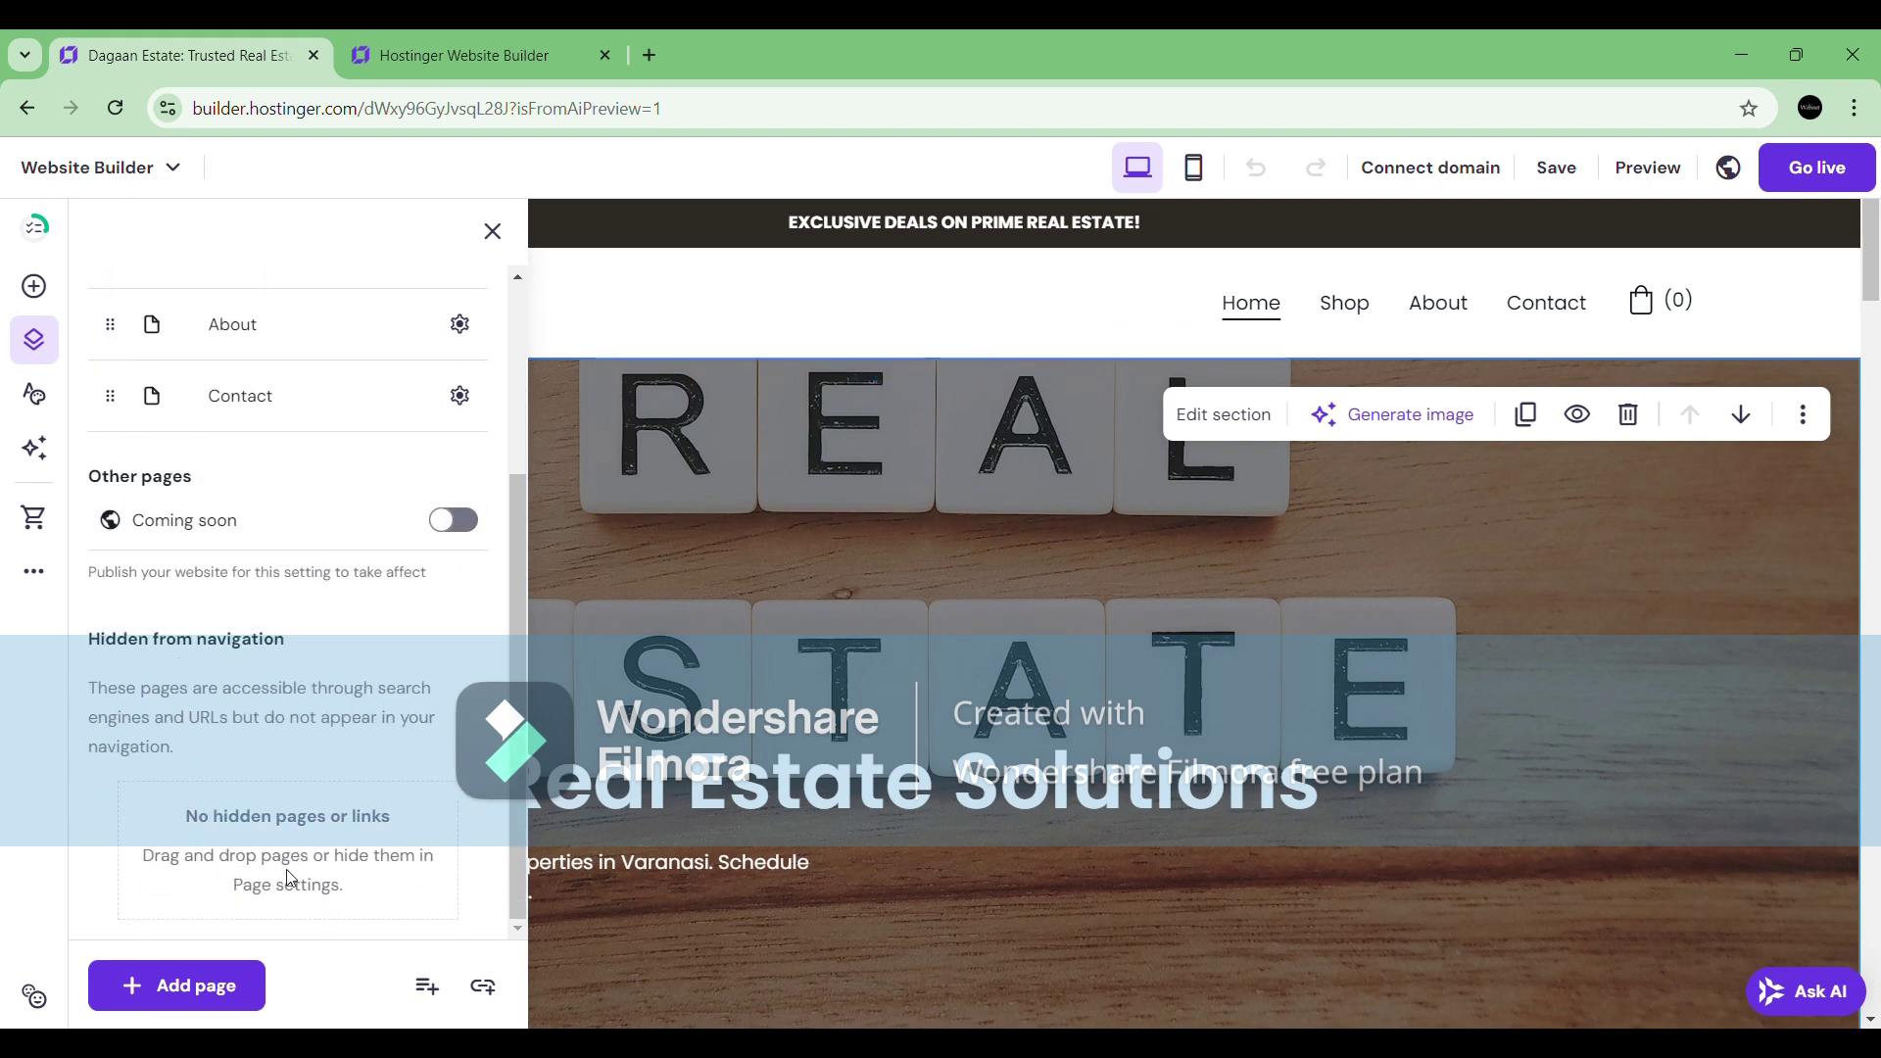
pyautogui.scroll(3, 291, 877)
pyautogui.scroll(-3, 294, 818)
pyautogui.click(428, 990)
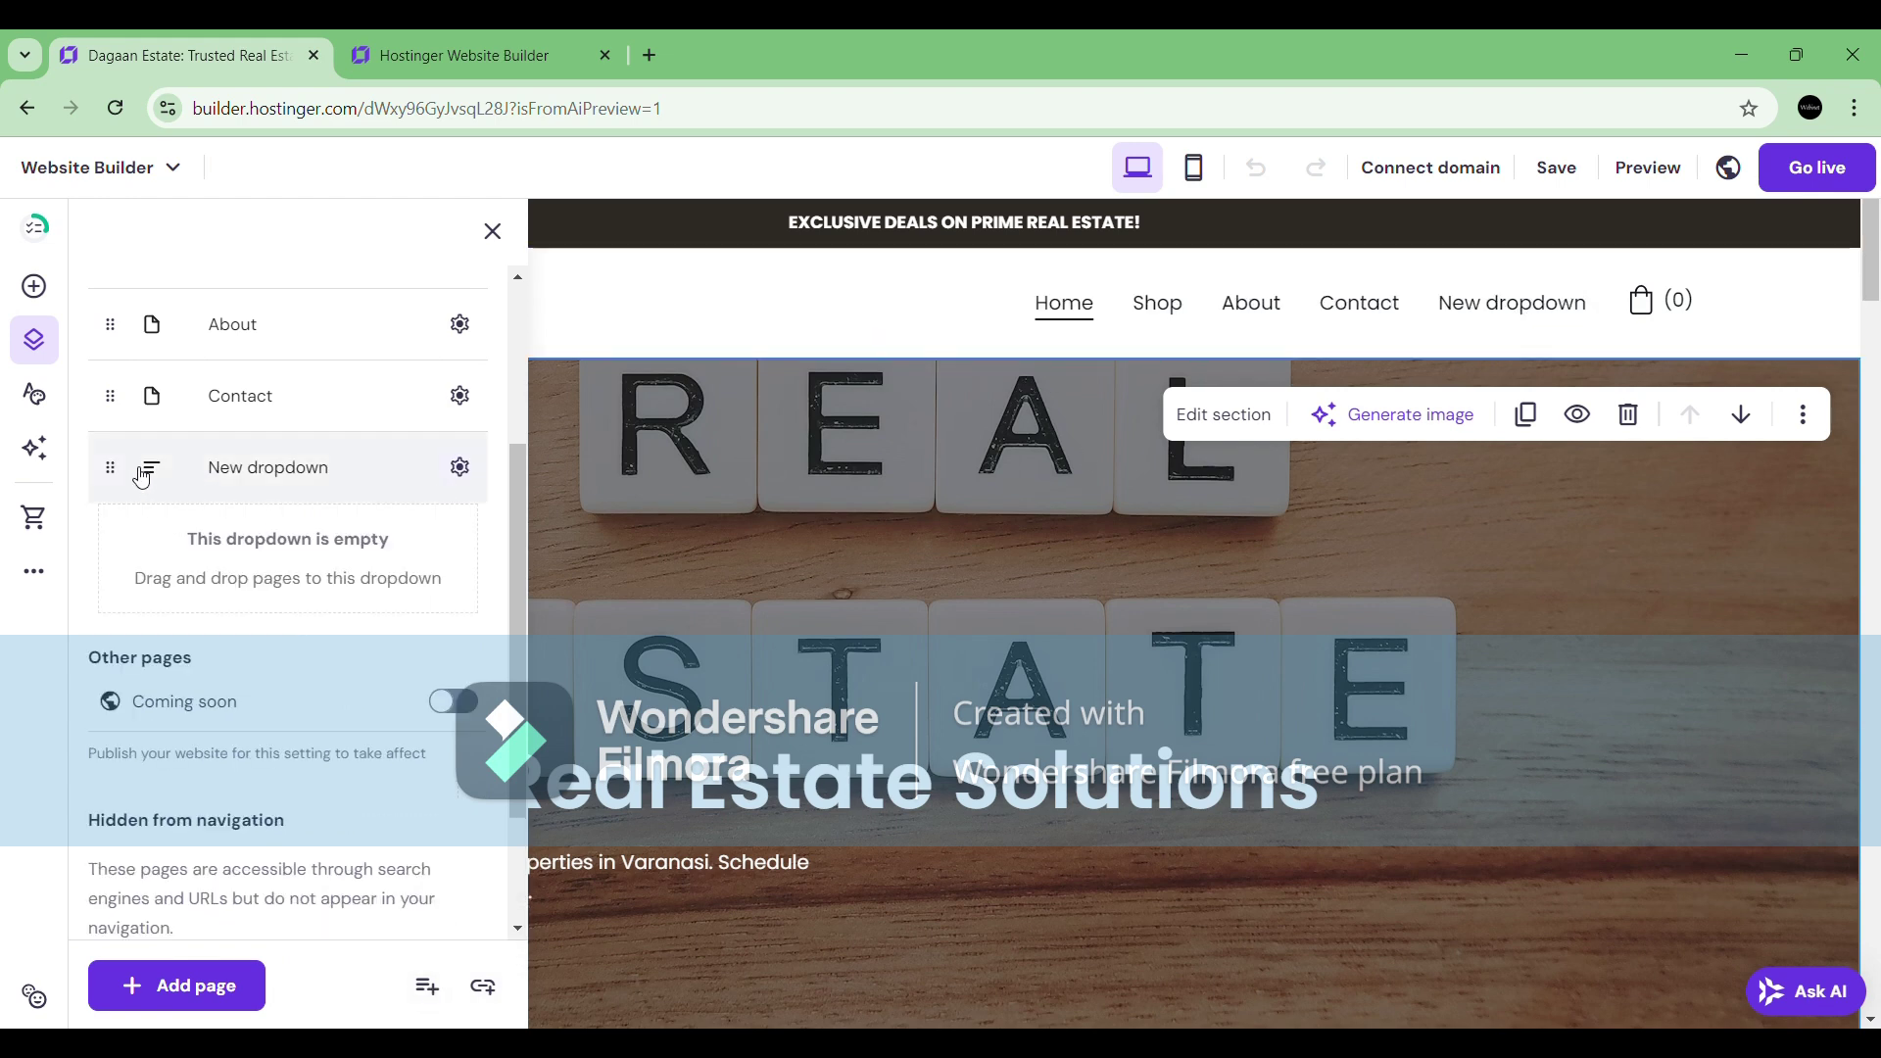
pyautogui.click(459, 467)
pyautogui.click(611, 609)
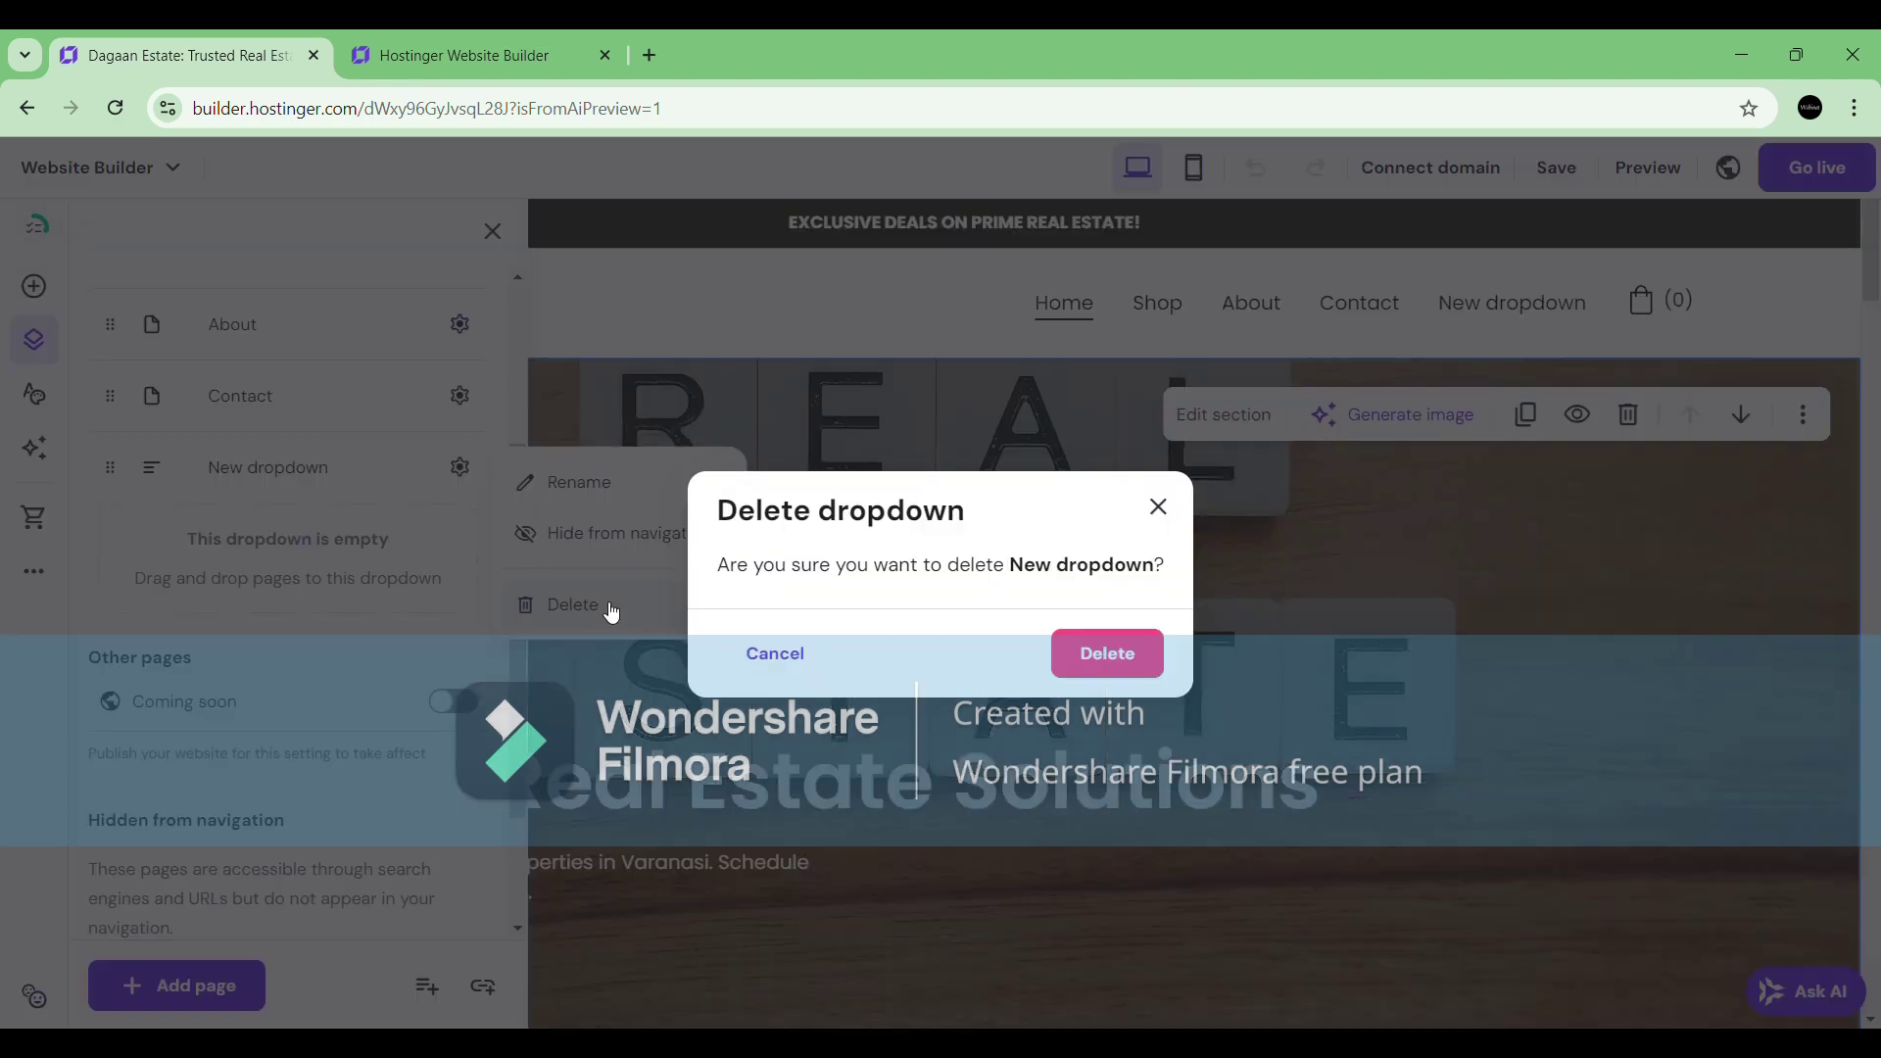
pyautogui.click(1102, 651)
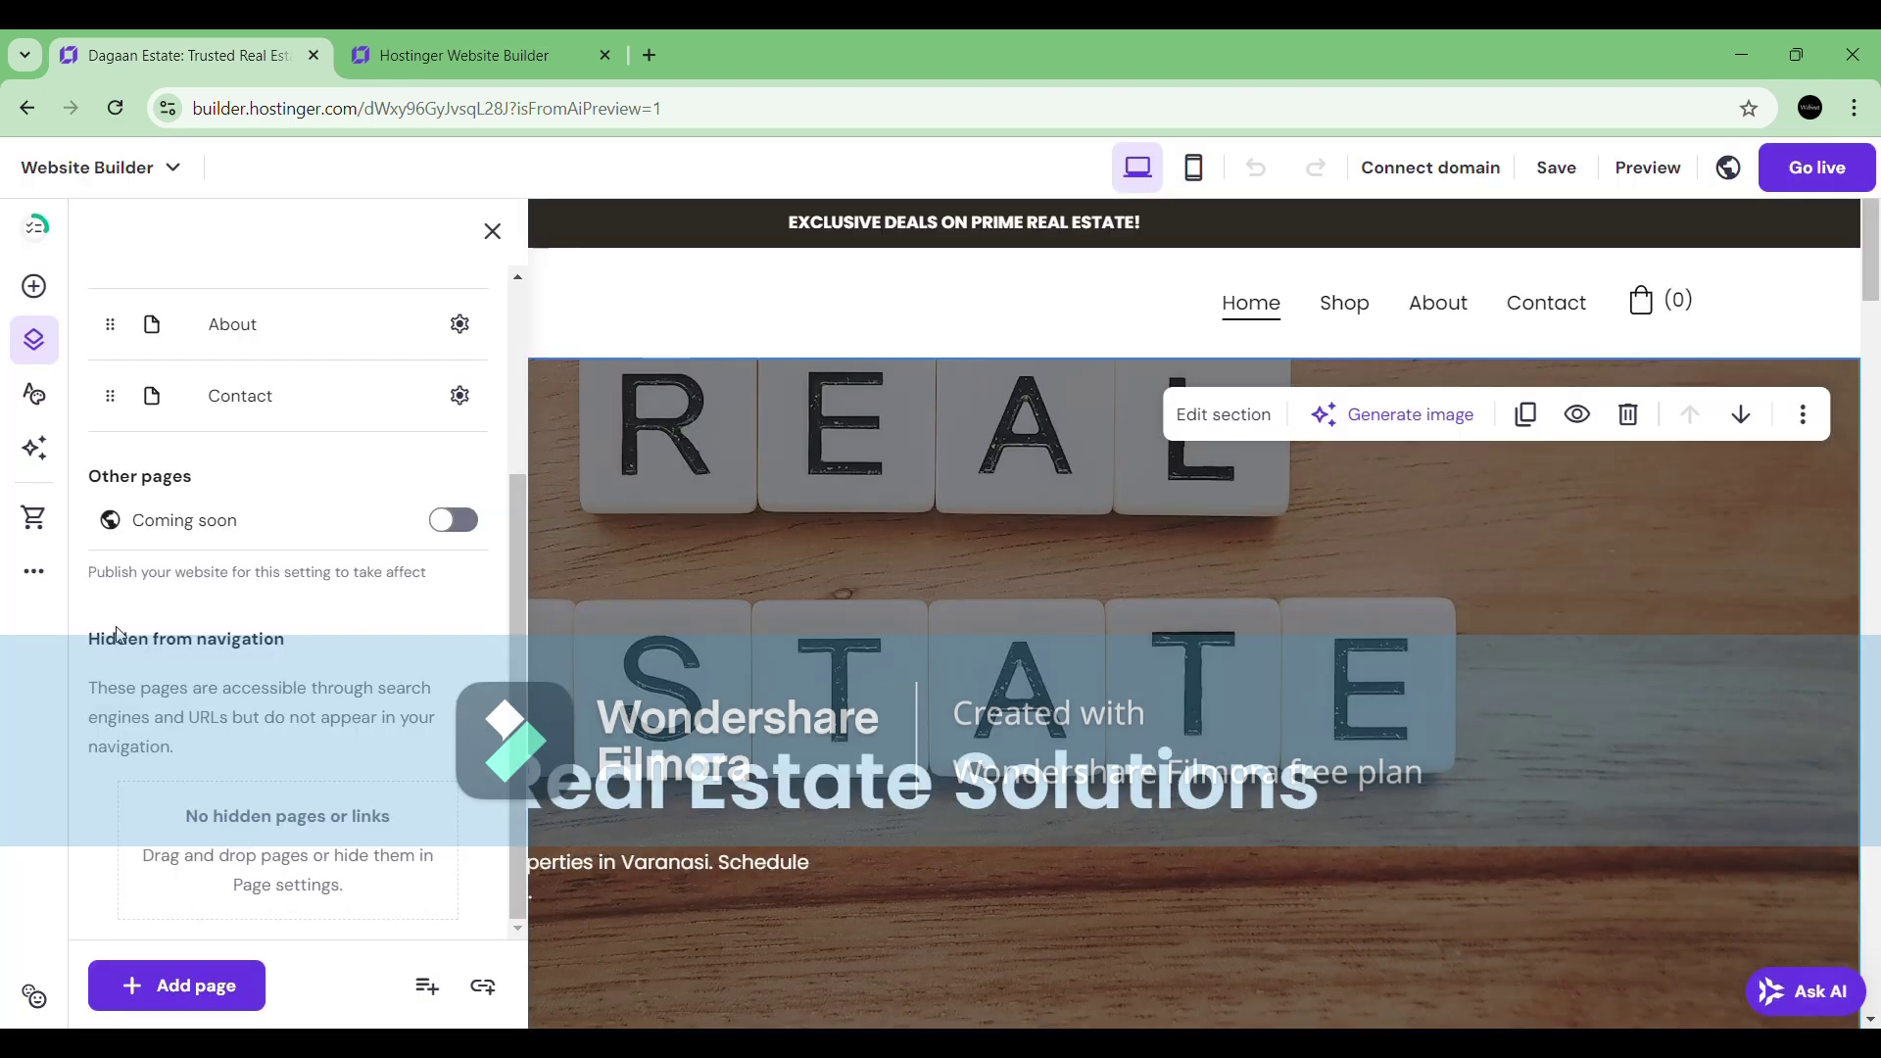
pyautogui.click(34, 394)
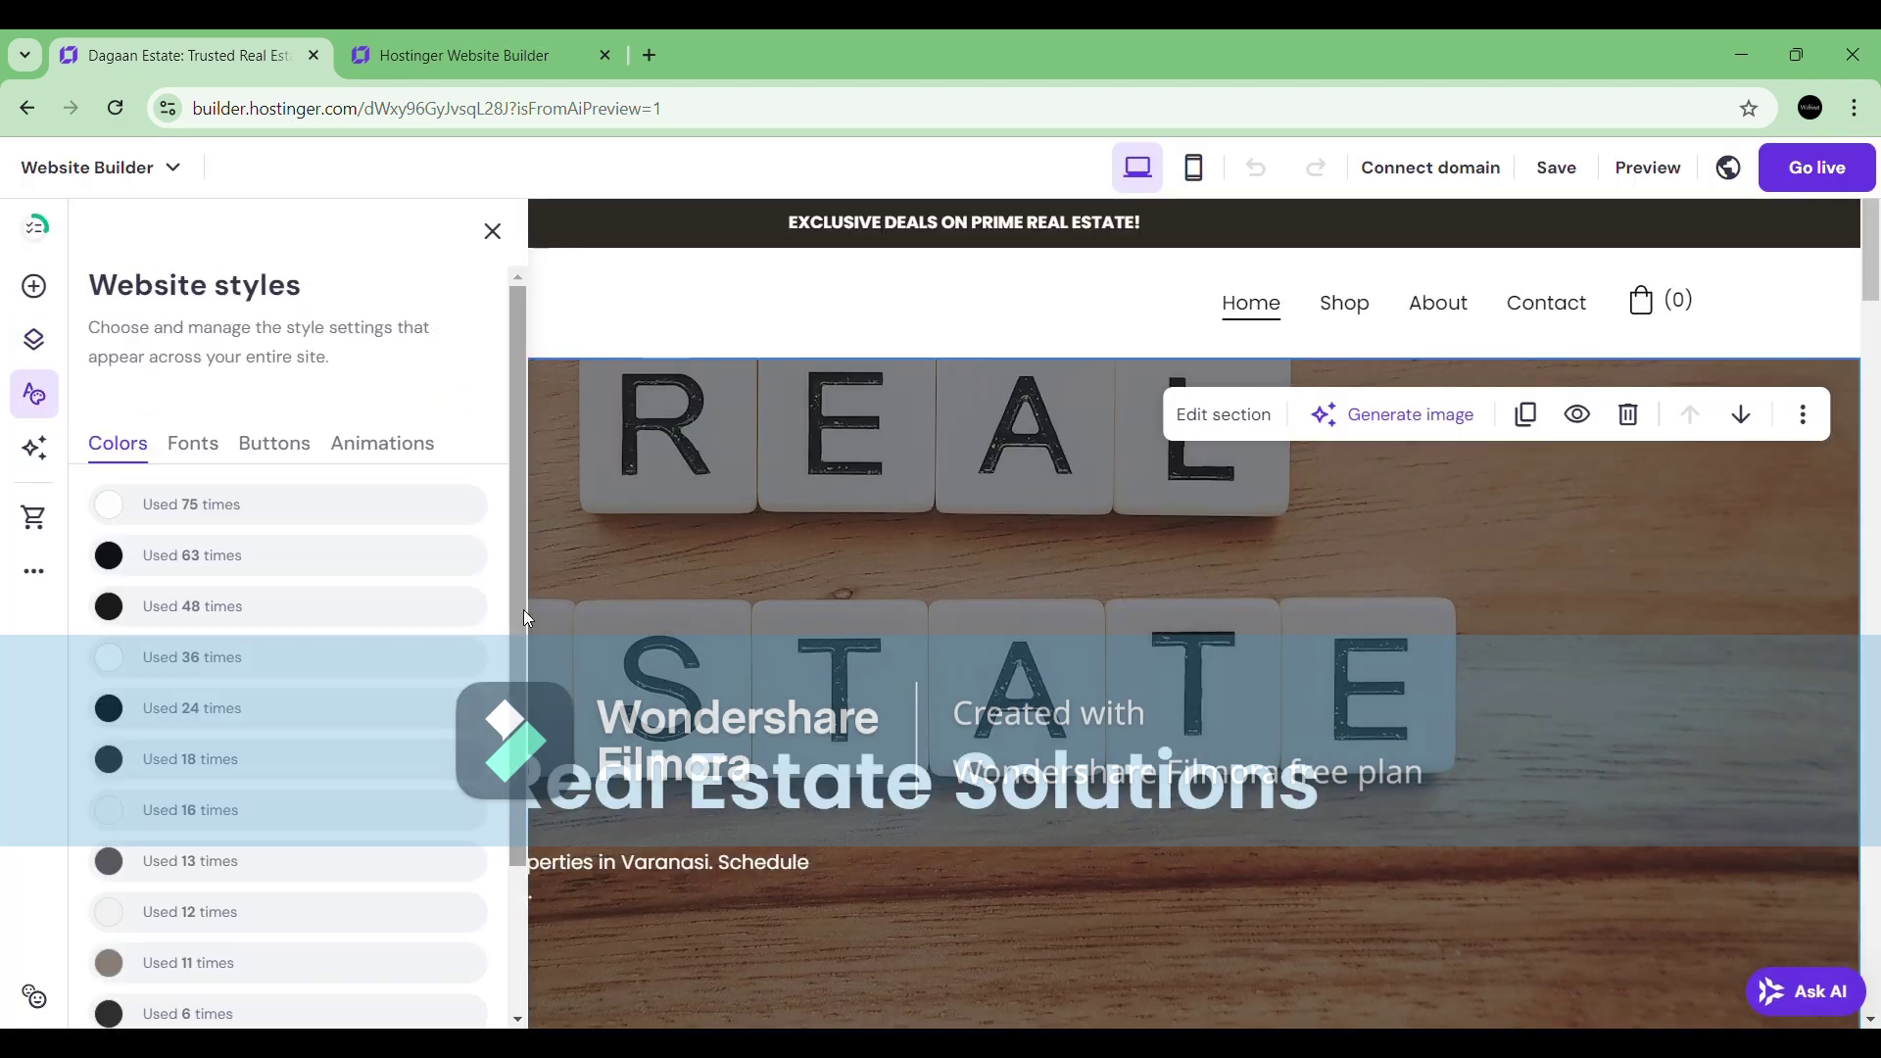
# Switch the site fonts to the Prosto One pairing, discarding the edited font styles.
pyautogui.scroll(-2, 227, 685)
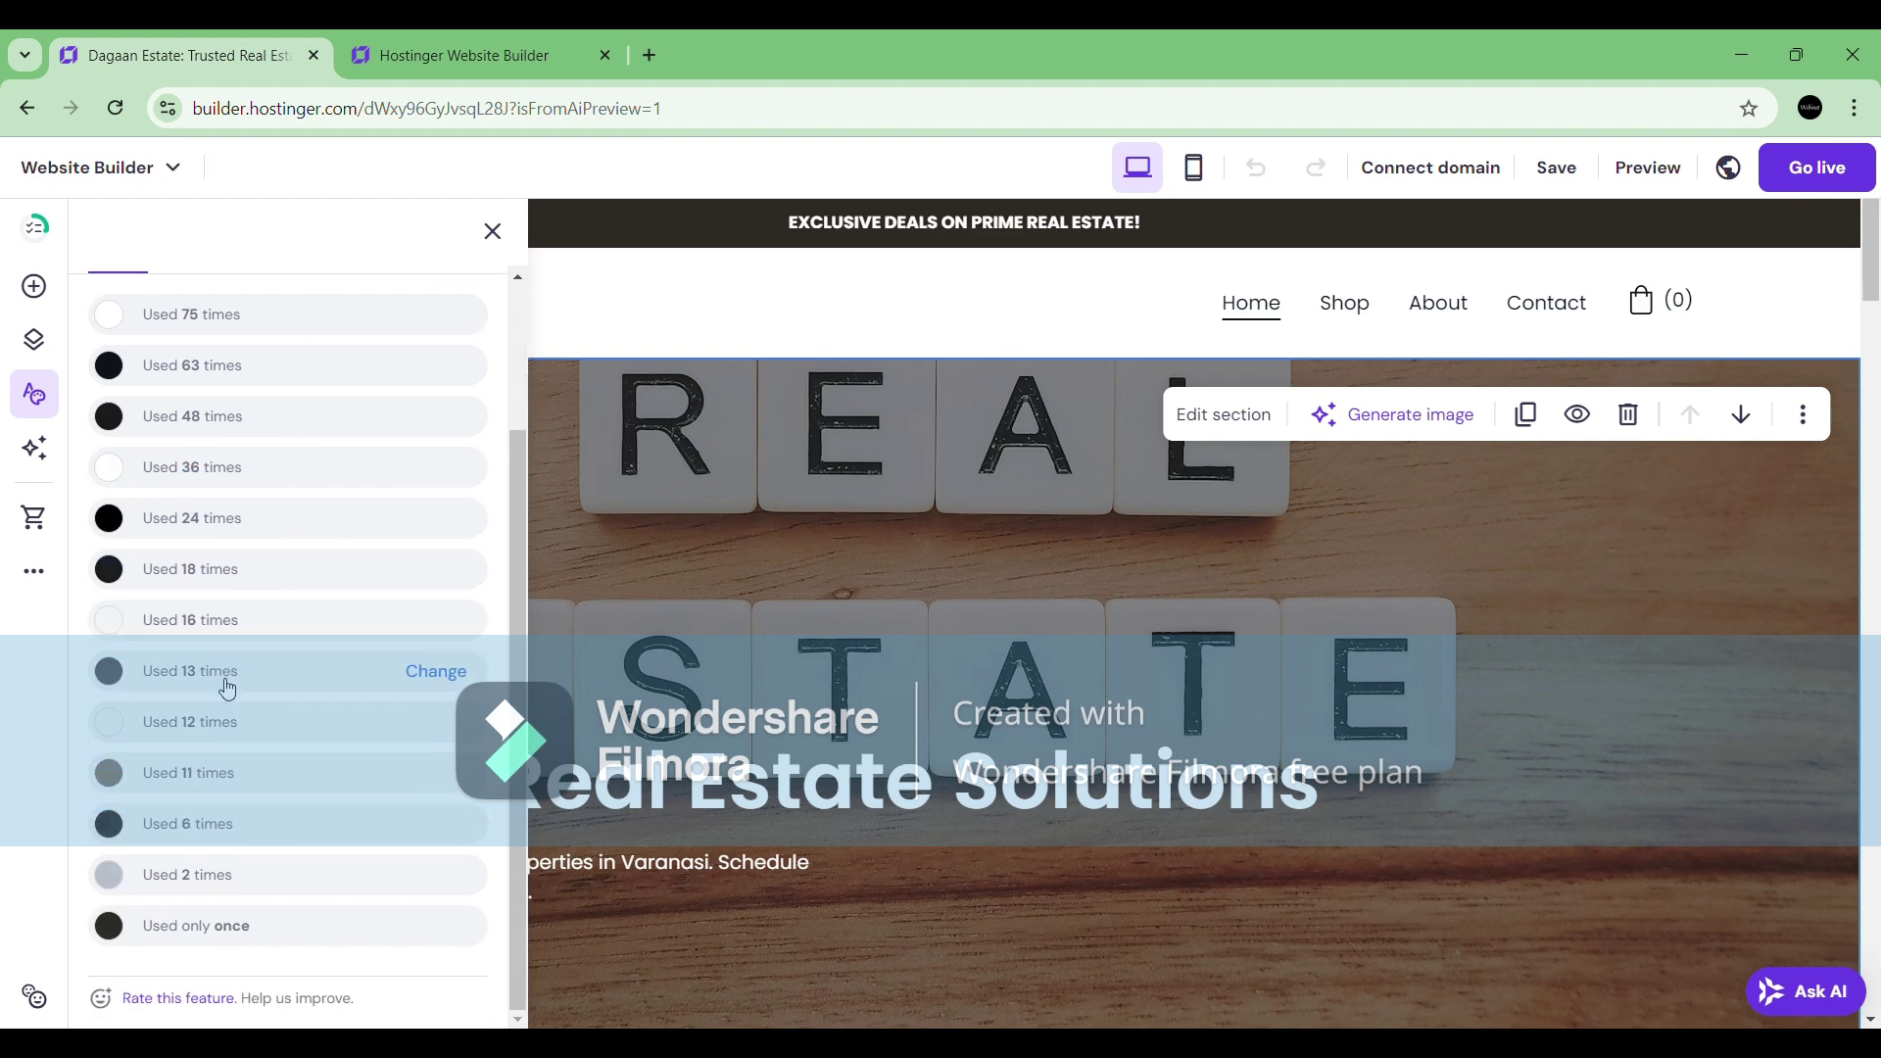
pyautogui.scroll(2, 244, 686)
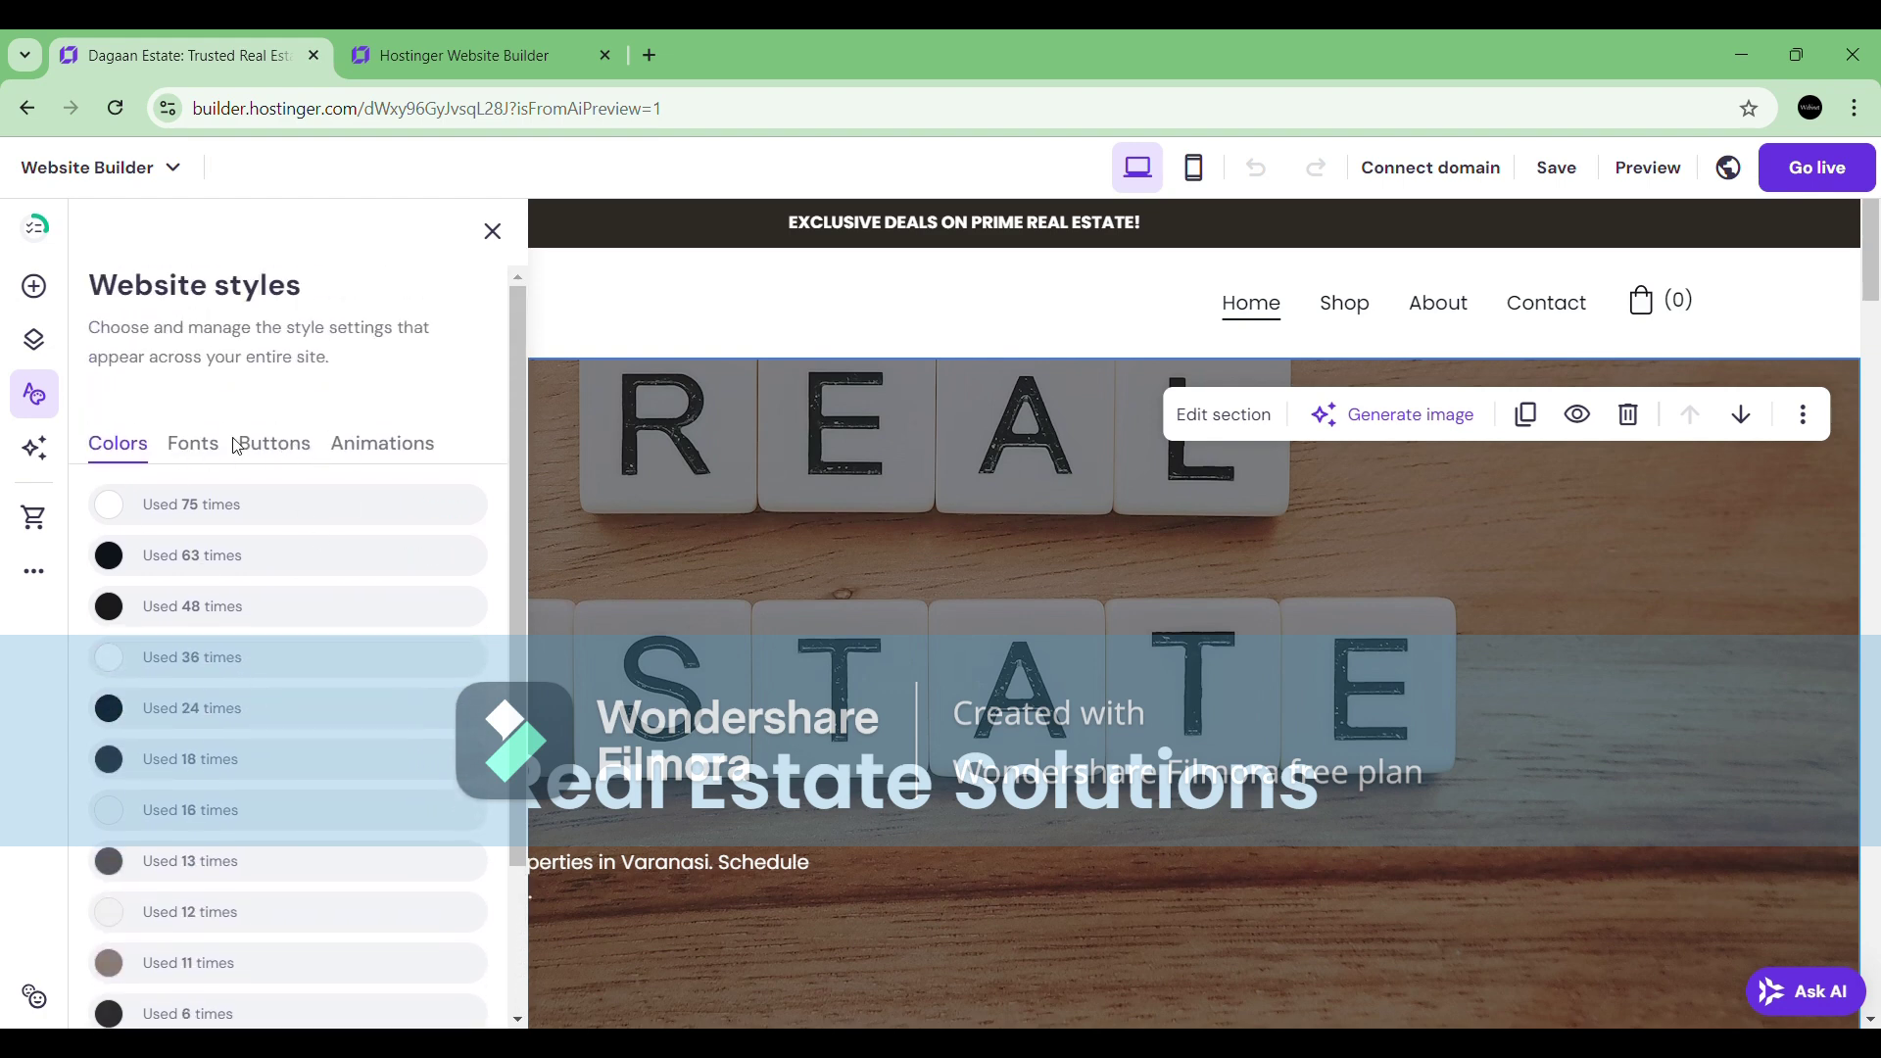
pyautogui.click(196, 452)
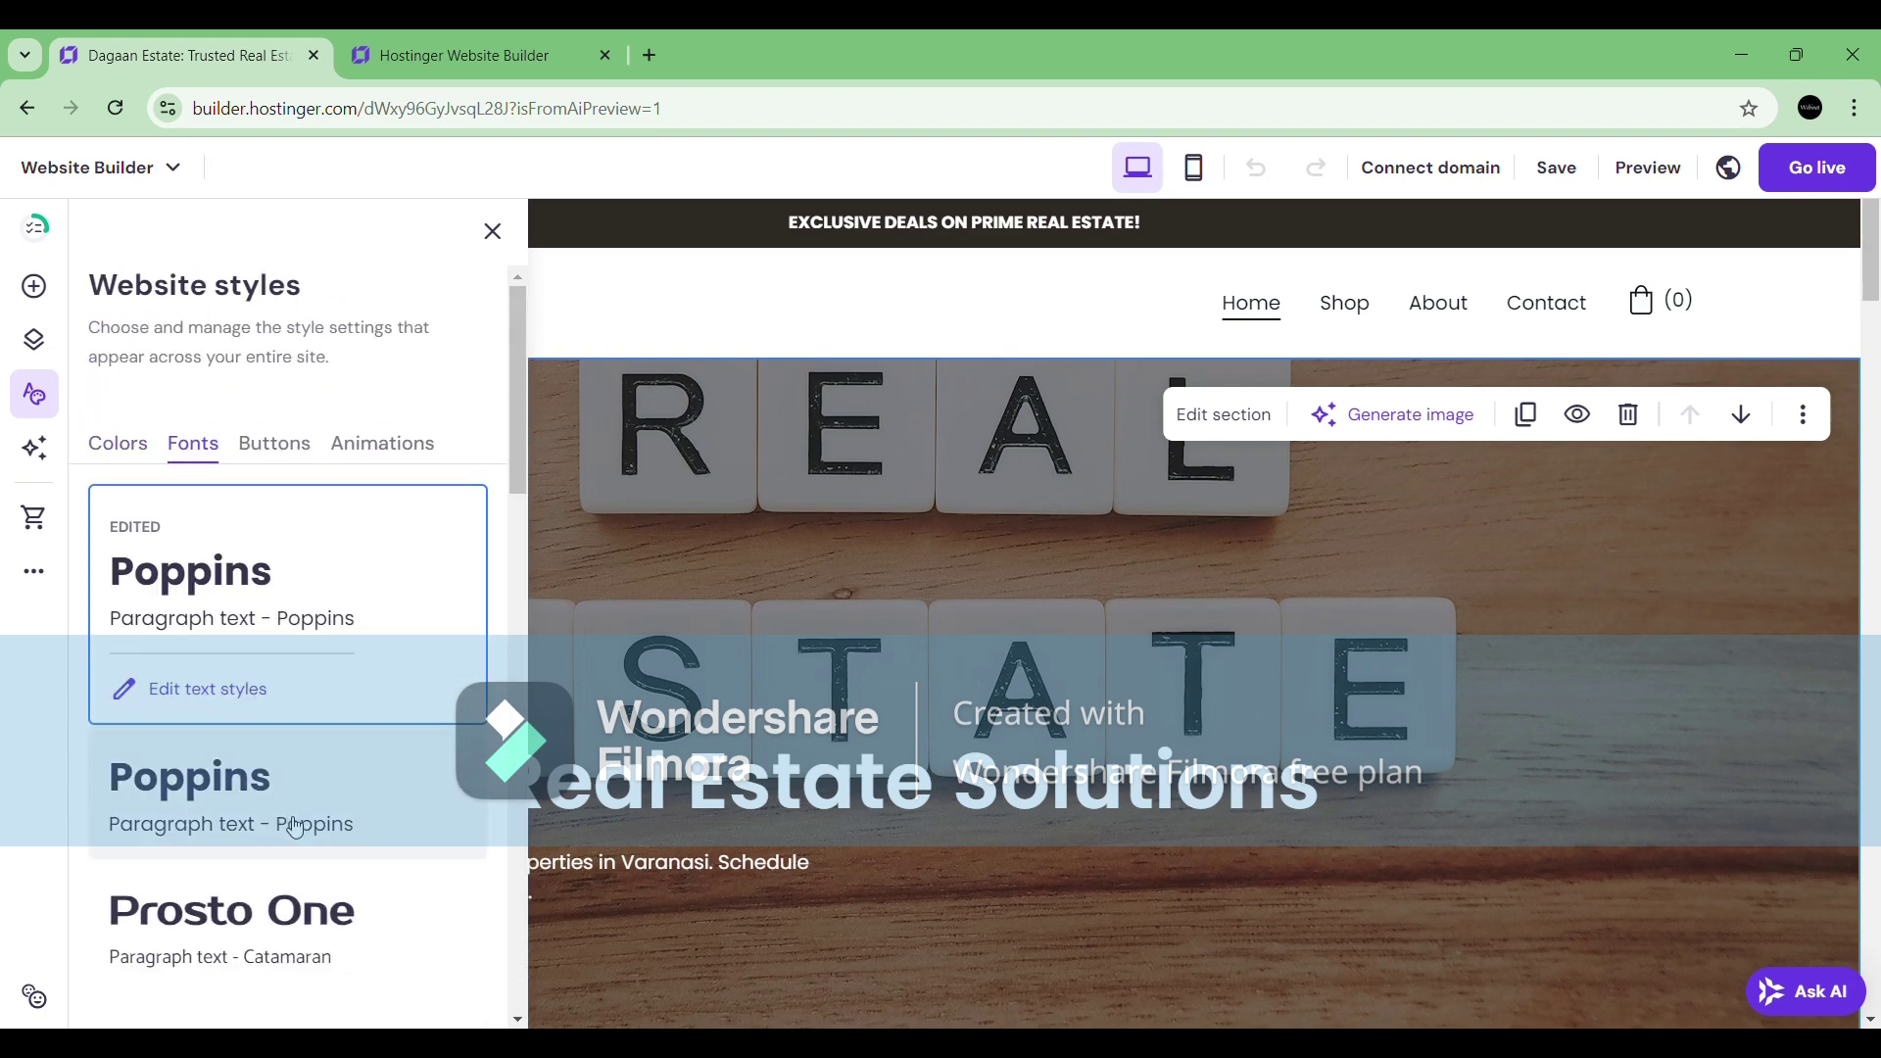
pyautogui.scroll(-5, 323, 705)
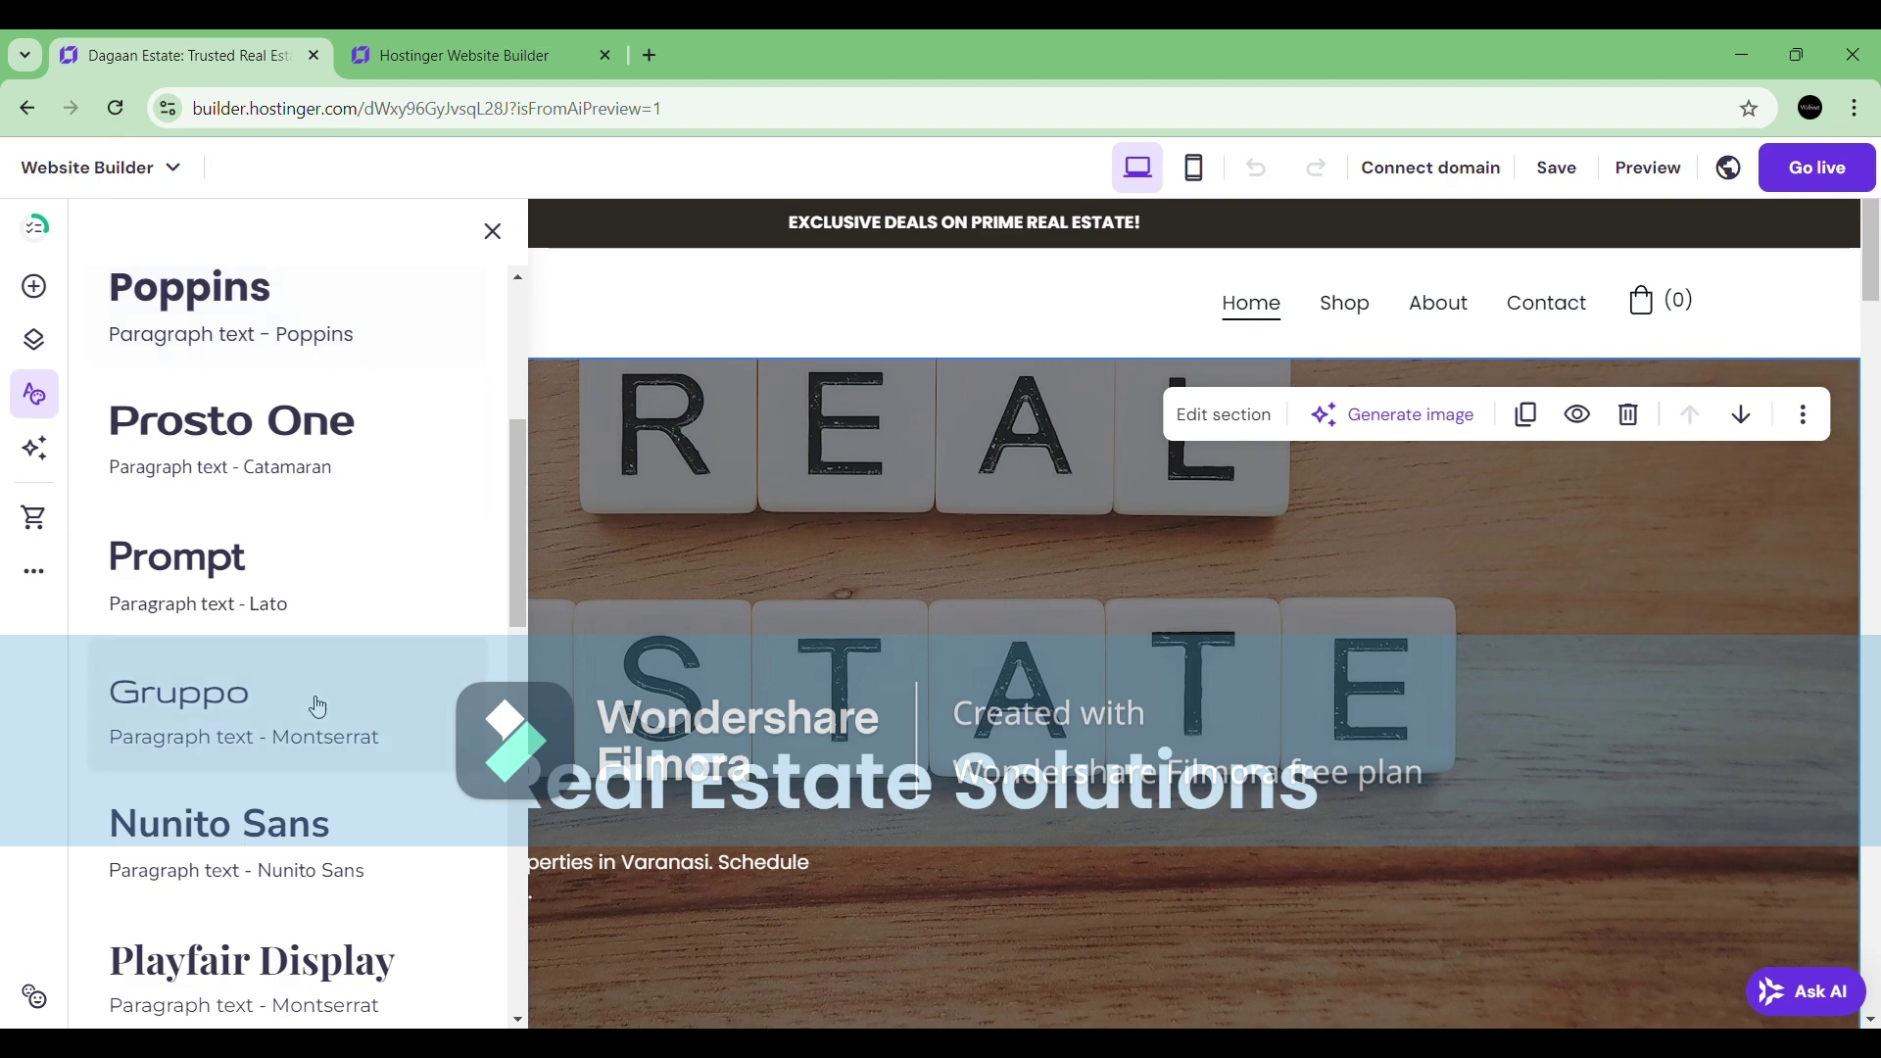
pyautogui.scroll(-4, 315, 715)
pyautogui.scroll(9, 318, 730)
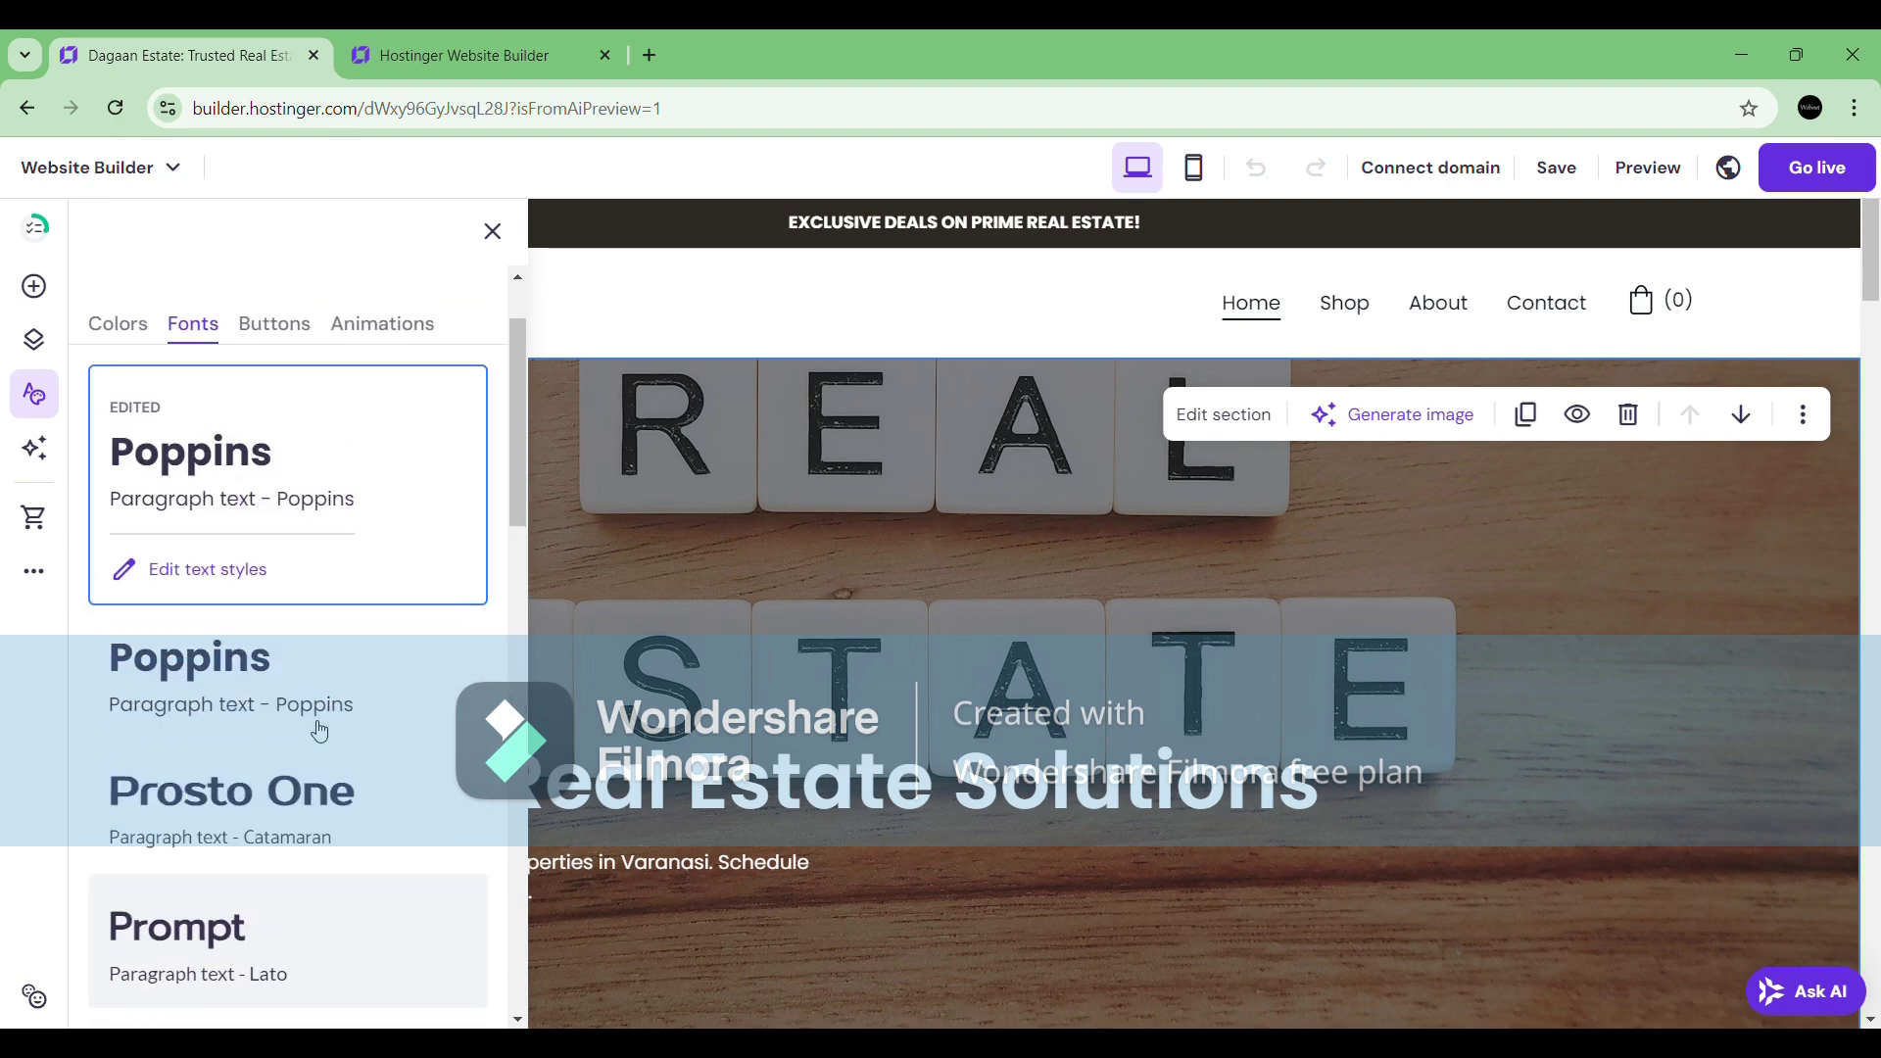
pyautogui.scroll(-10, 319, 730)
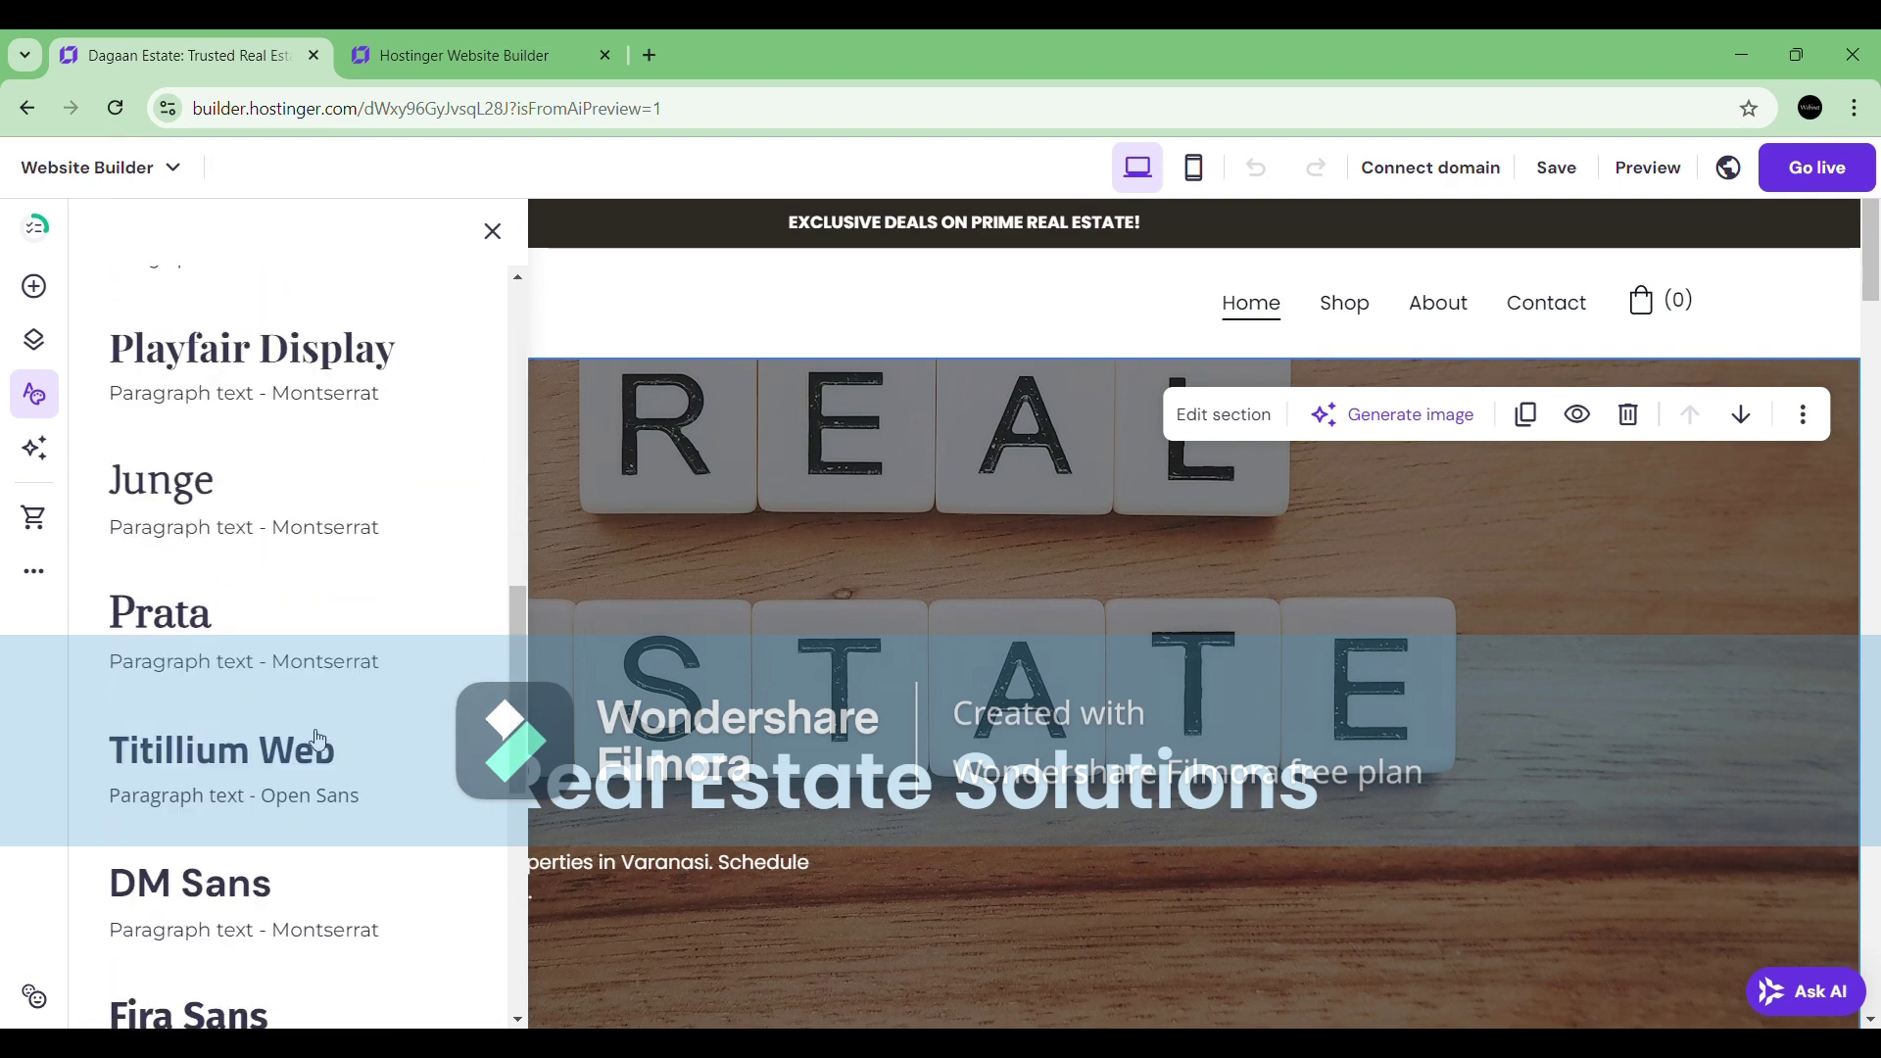
pyautogui.scroll(6, 351, 619)
pyautogui.scroll(1, 356, 622)
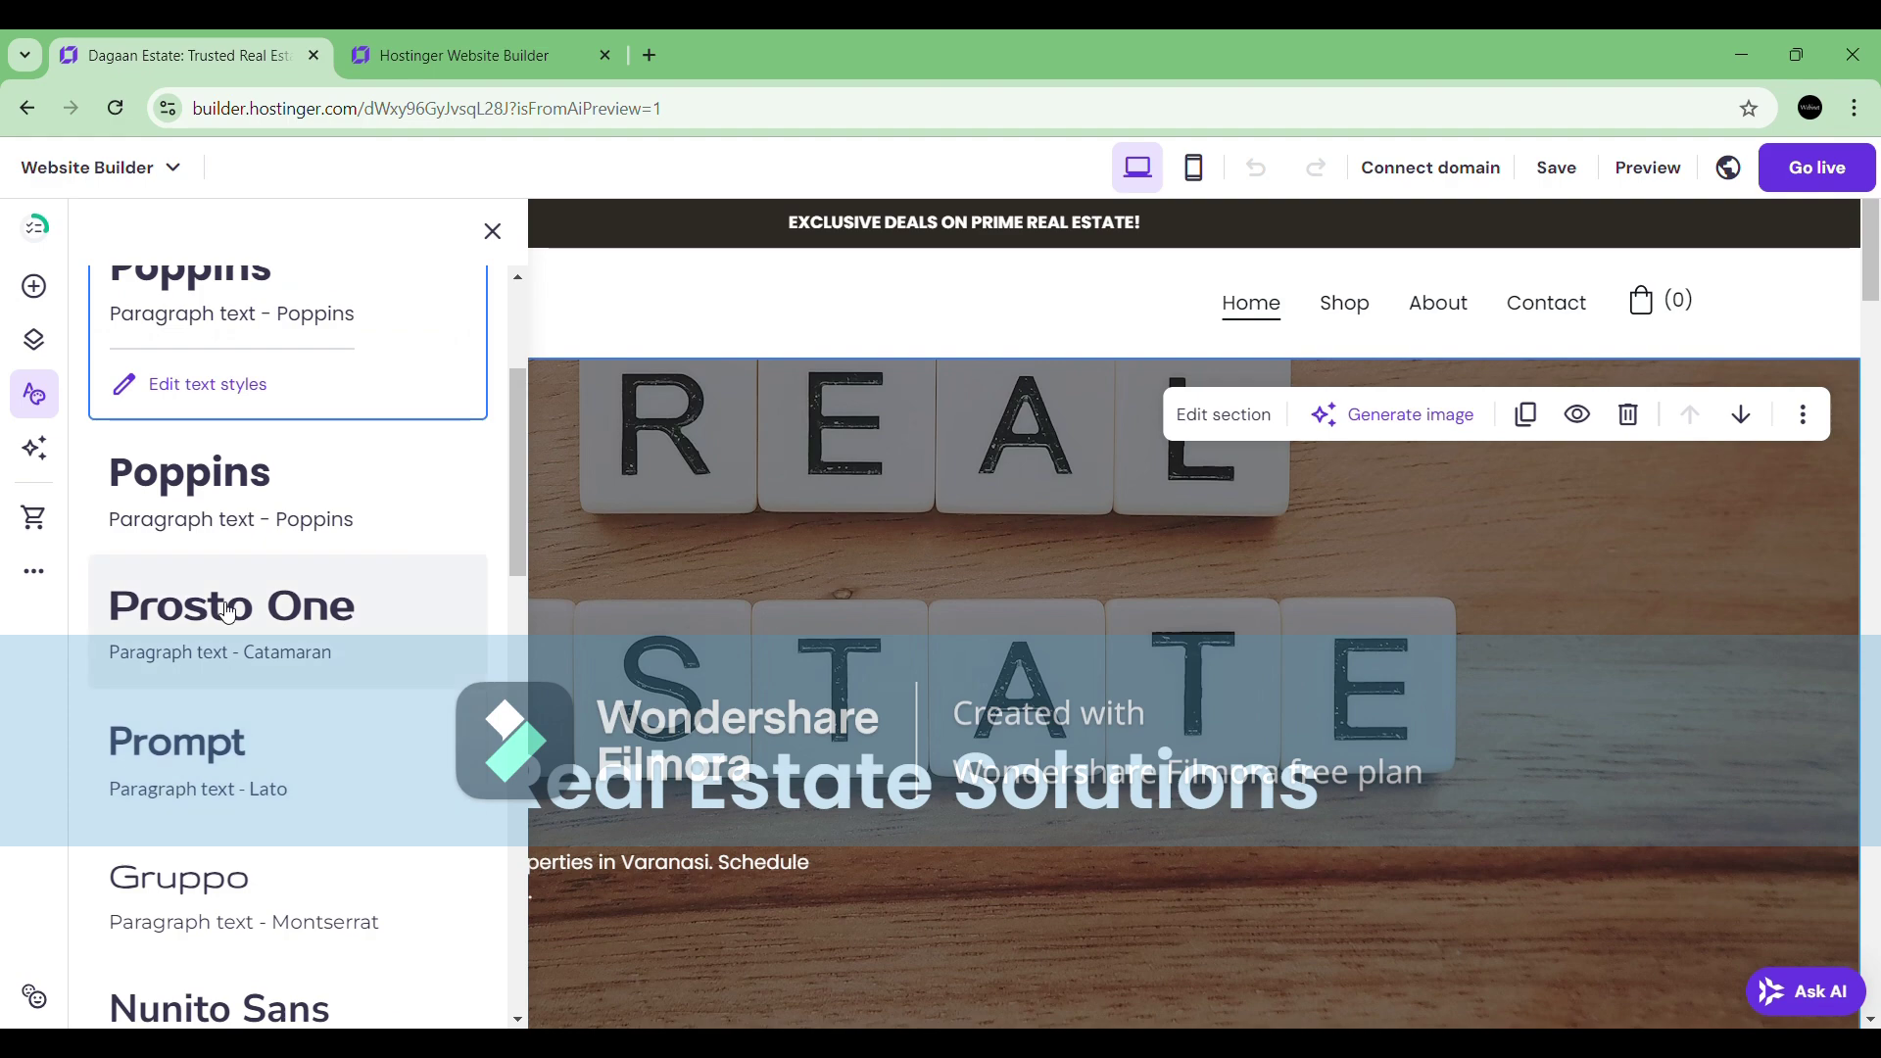
pyautogui.click(343, 617)
pyautogui.click(1048, 654)
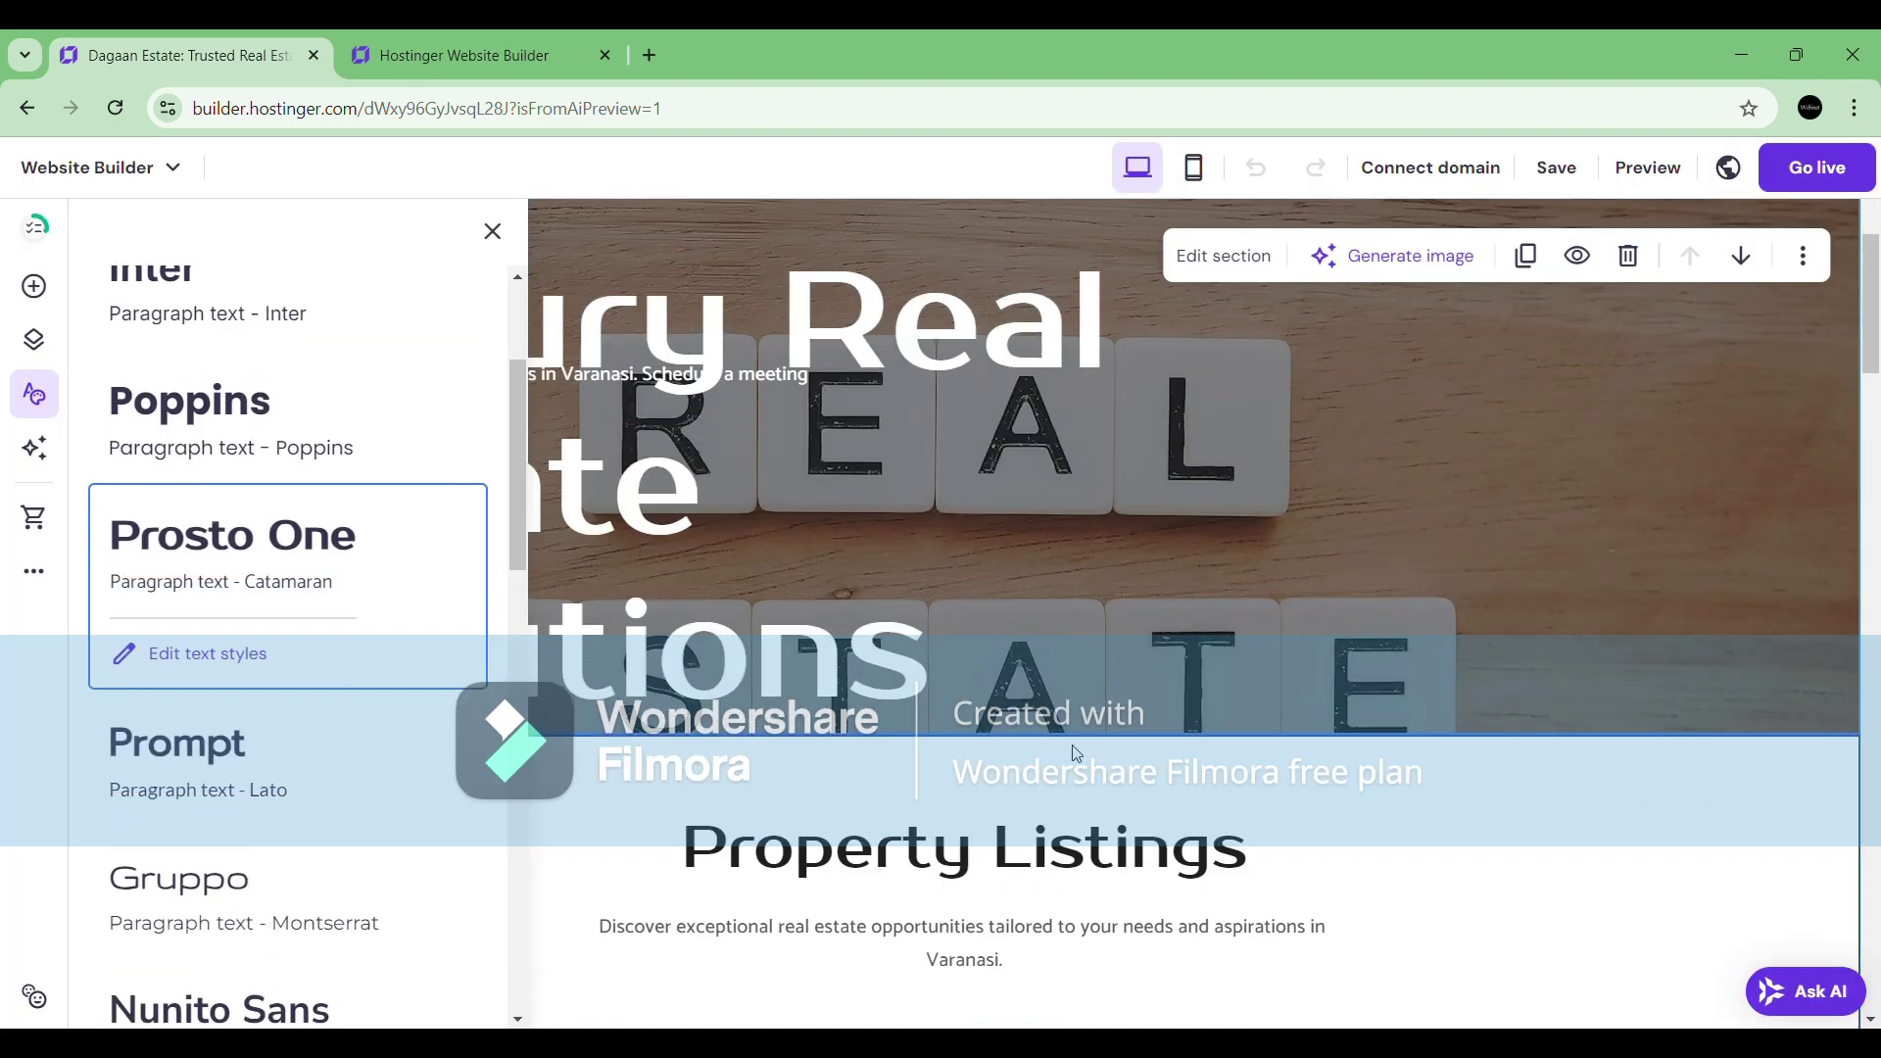
# Close the styles panel and check the page's new Prosto One / Catamaran typeface.
pyautogui.click(493, 231)
pyautogui.scroll(-10, 944, 581)
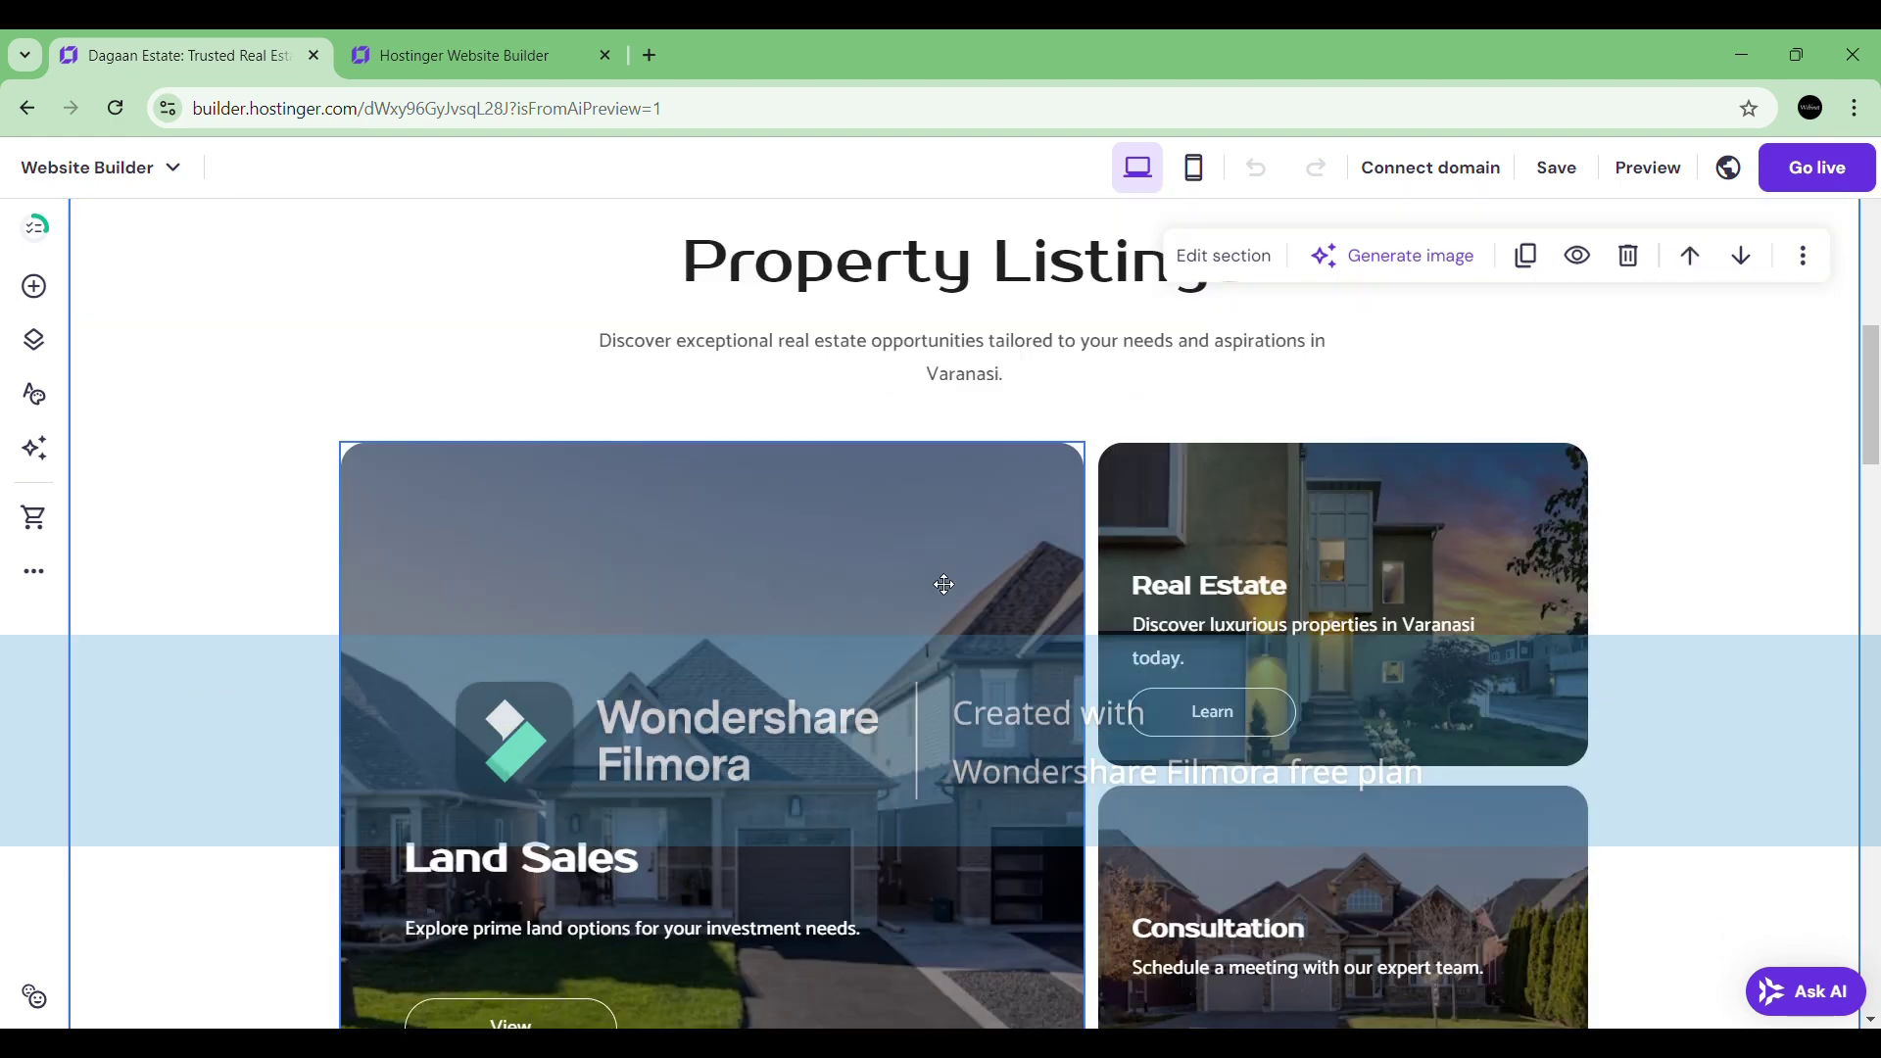
pyautogui.scroll(8, 945, 597)
pyautogui.scroll(6, 945, 597)
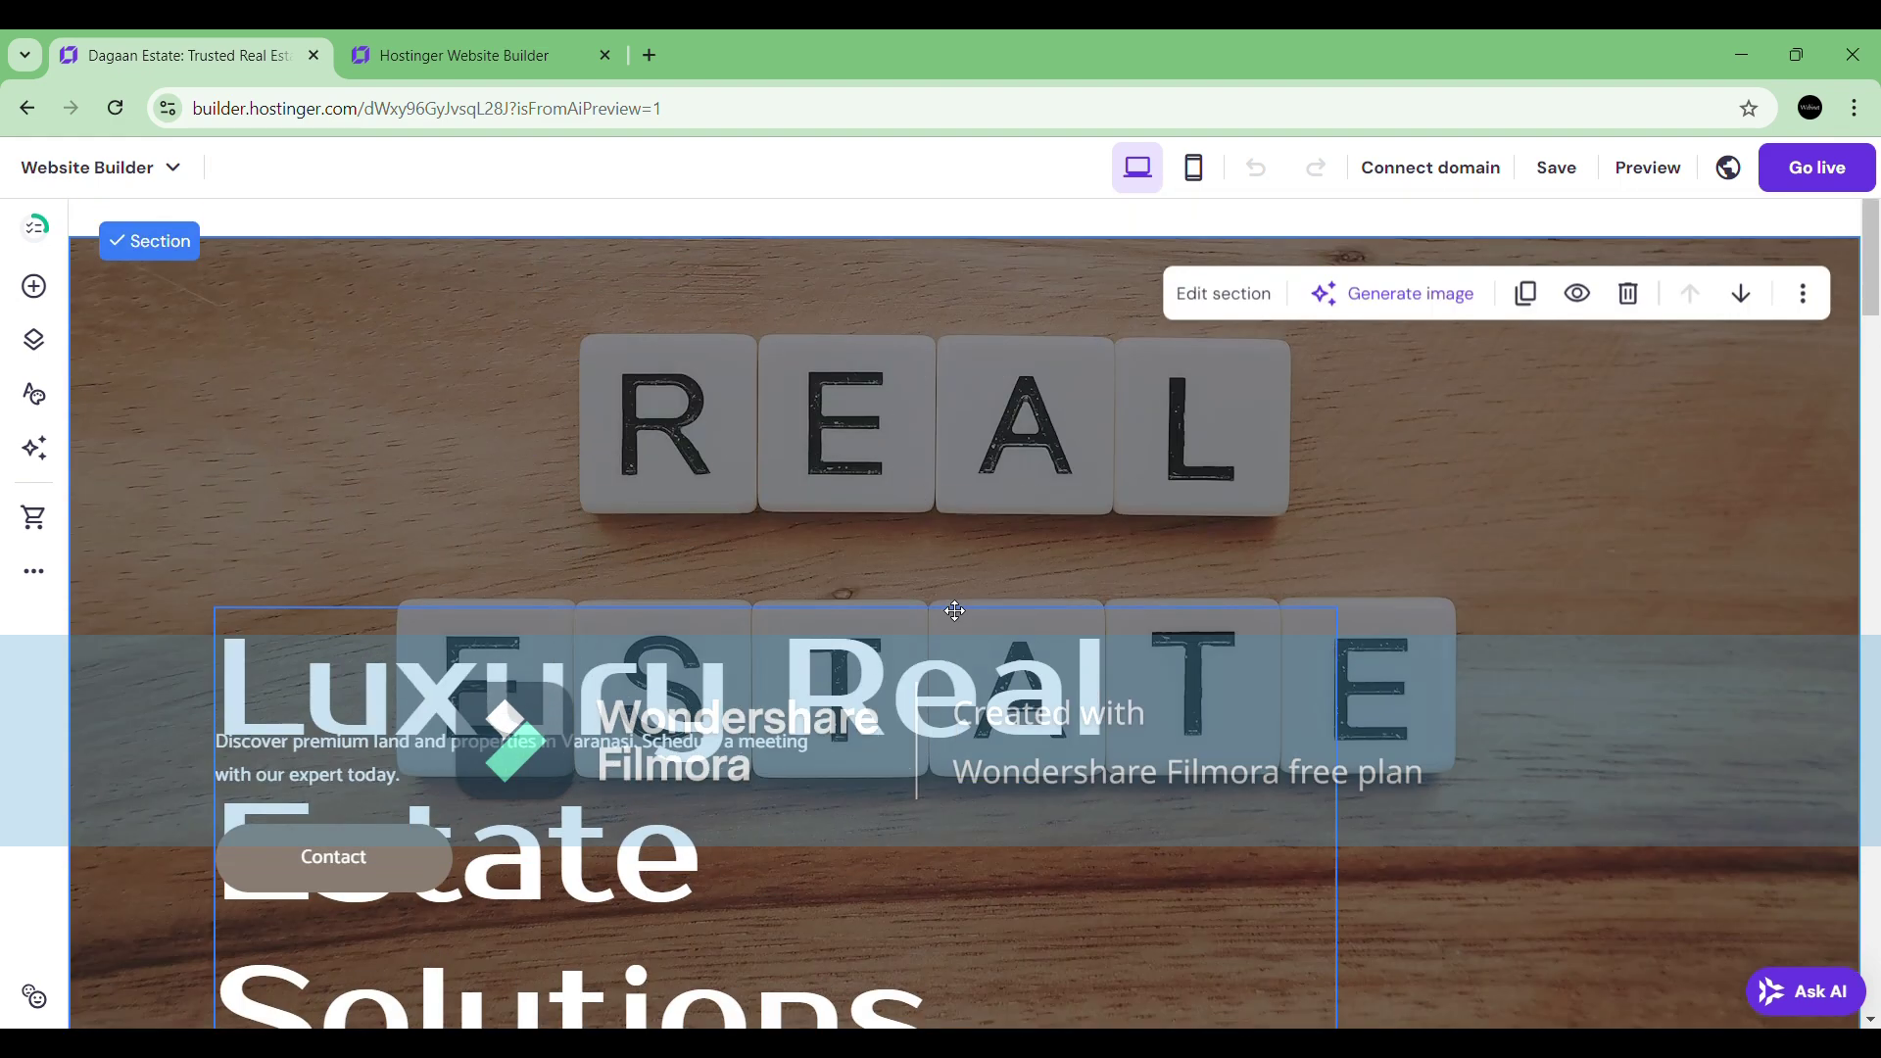
pyautogui.scroll(-4, 945, 600)
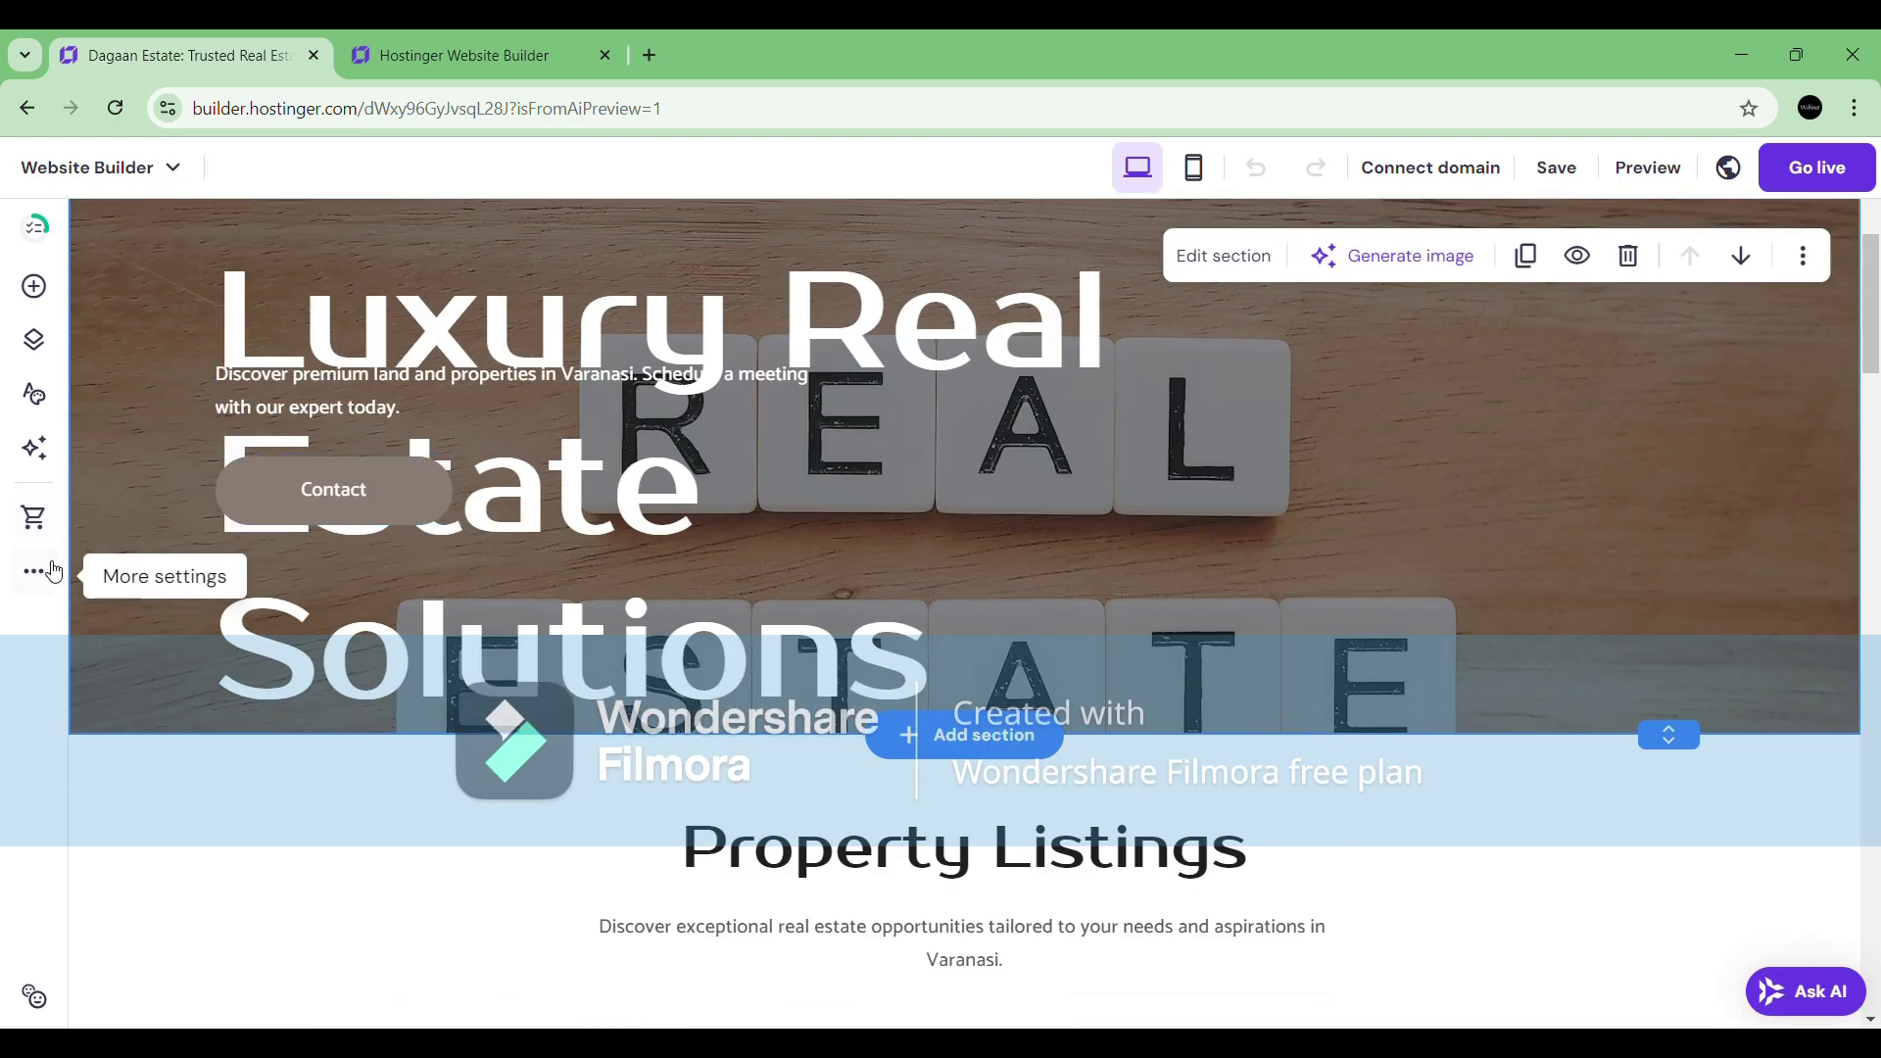
pyautogui.click(34, 519)
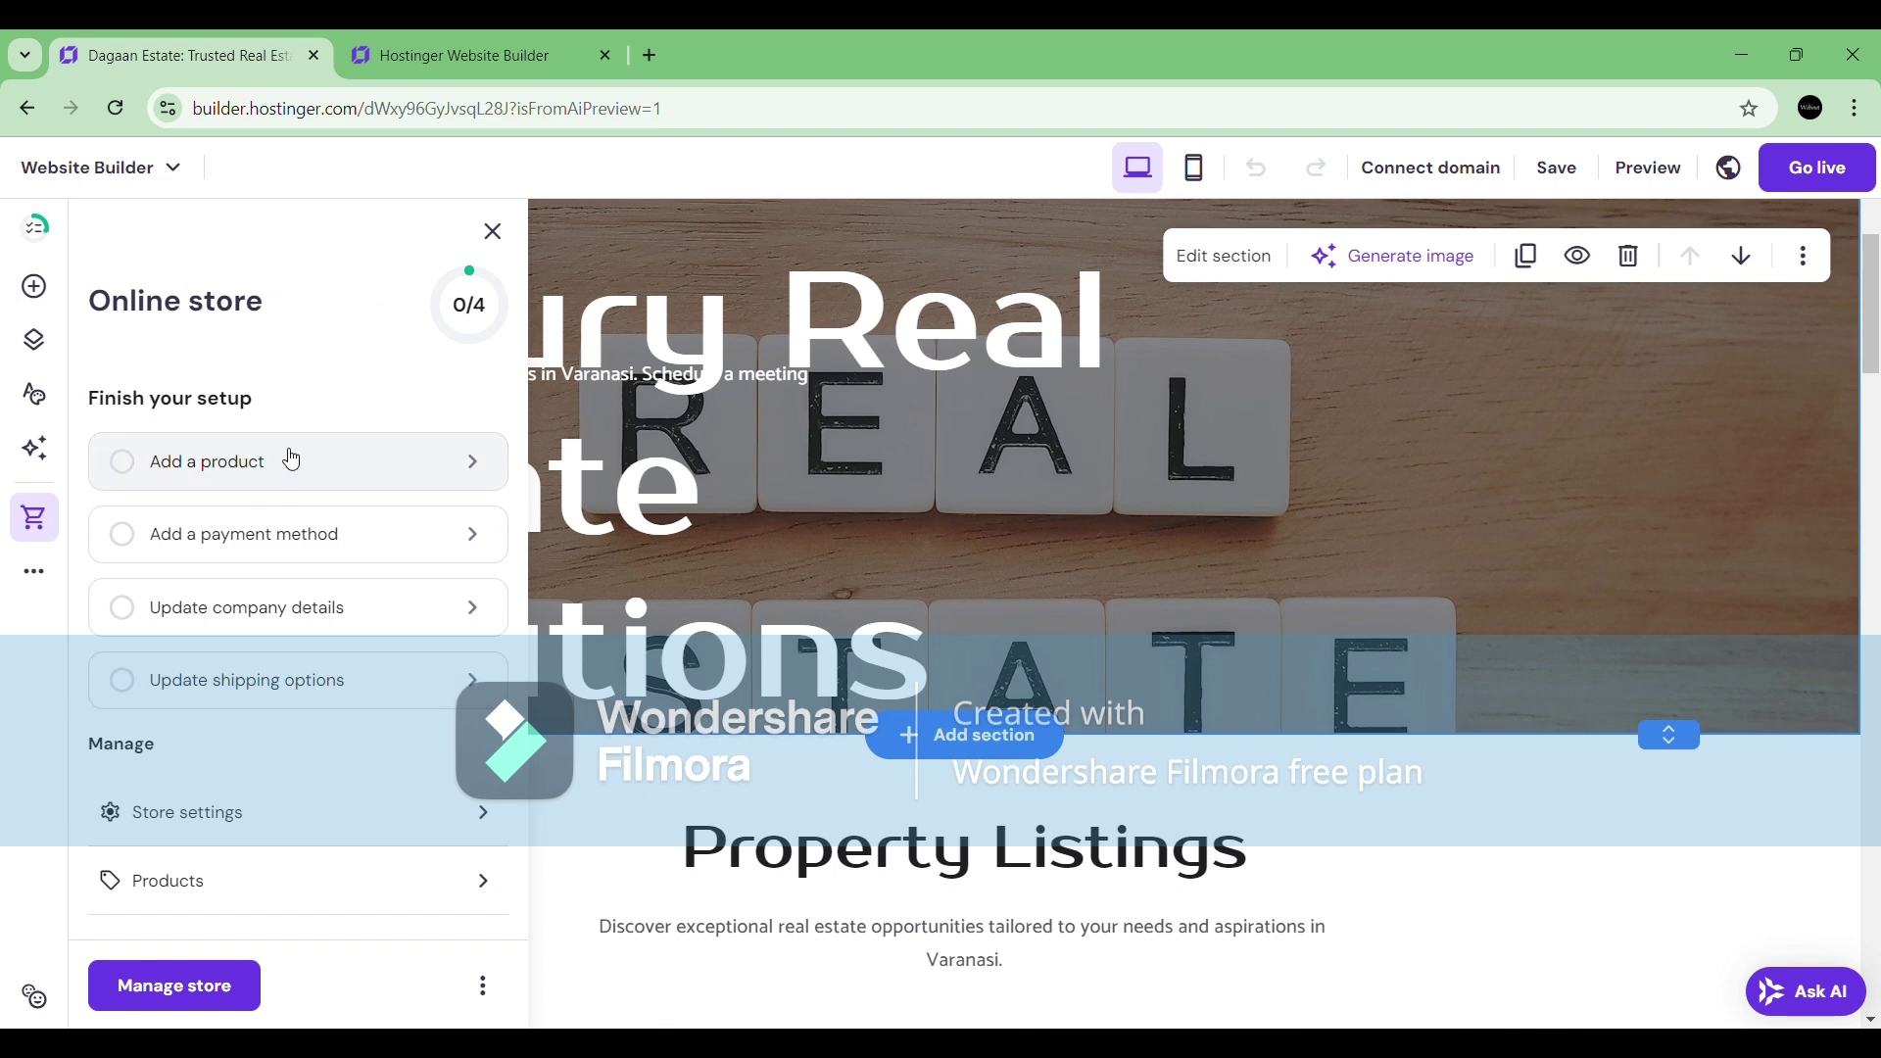
# Close the Online store and More settings panels, then drag the Luxury Real Estate hero text lower.
pyautogui.click(493, 233)
pyautogui.click(37, 576)
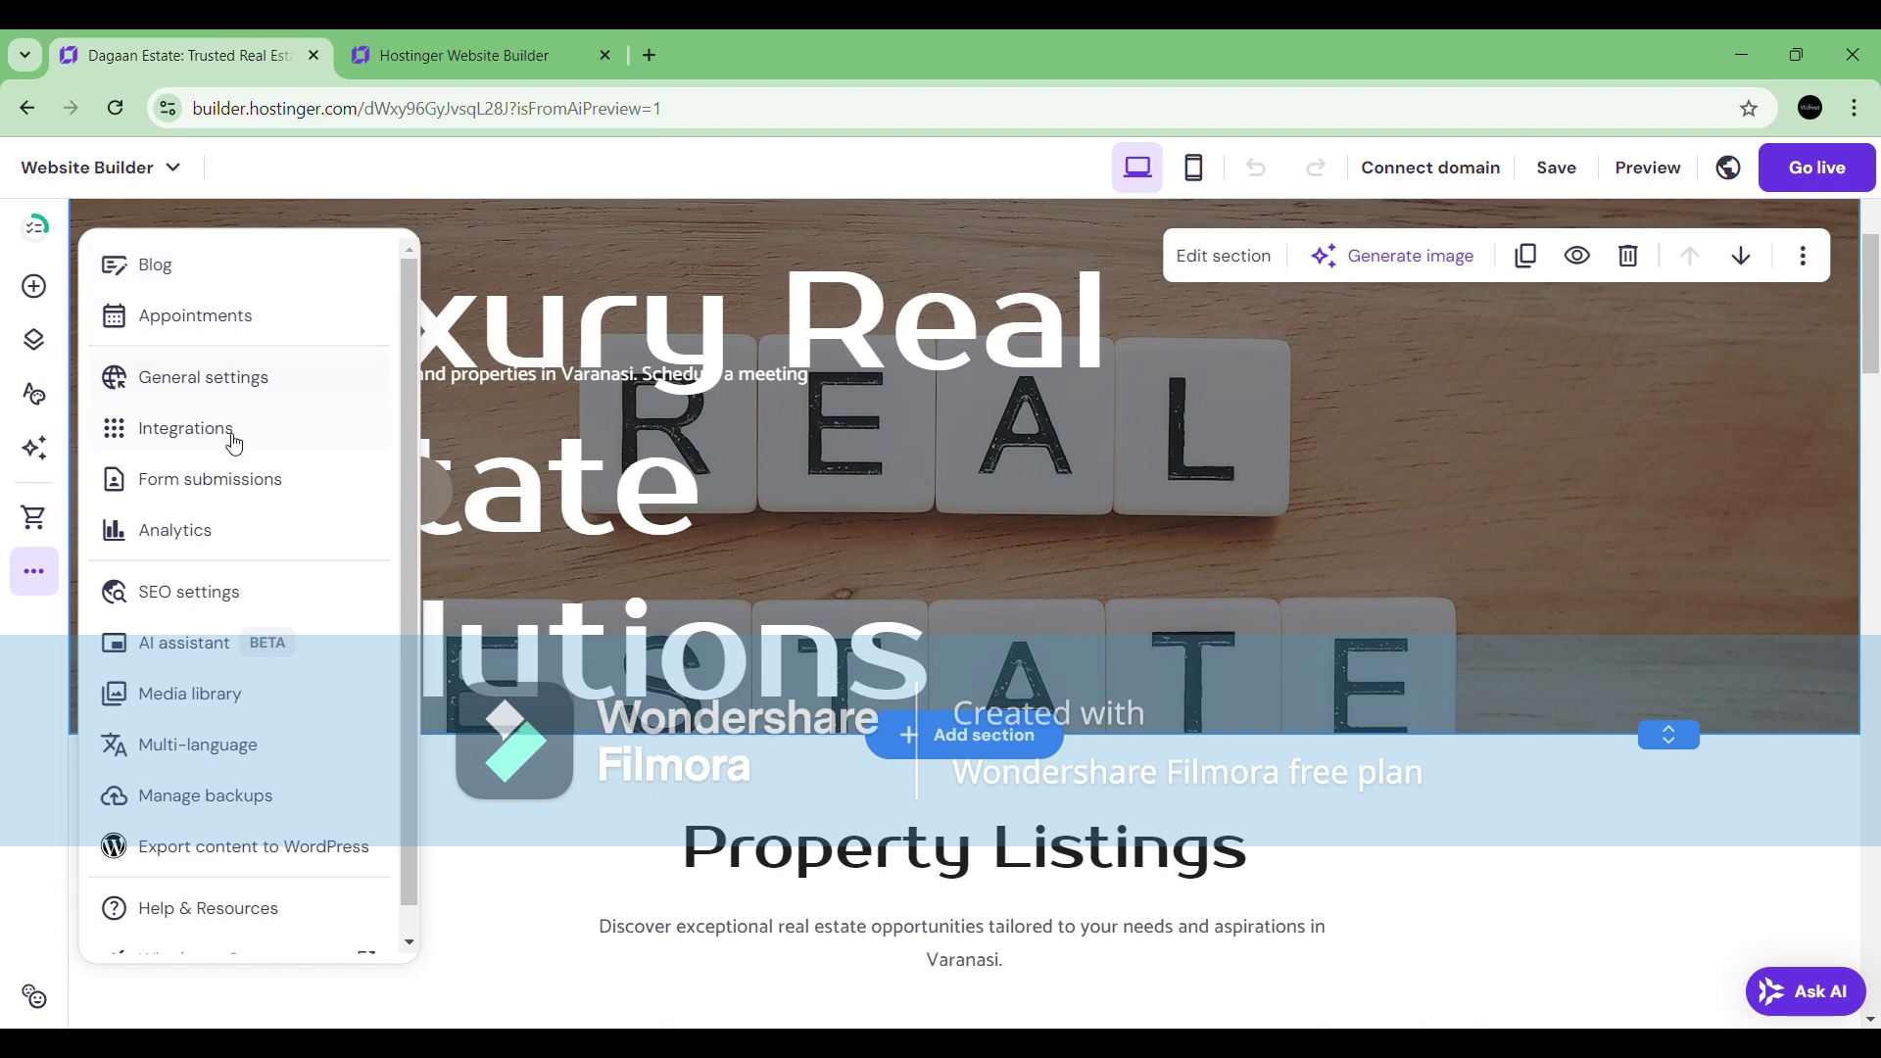
pyautogui.scroll(-1, 257, 737)
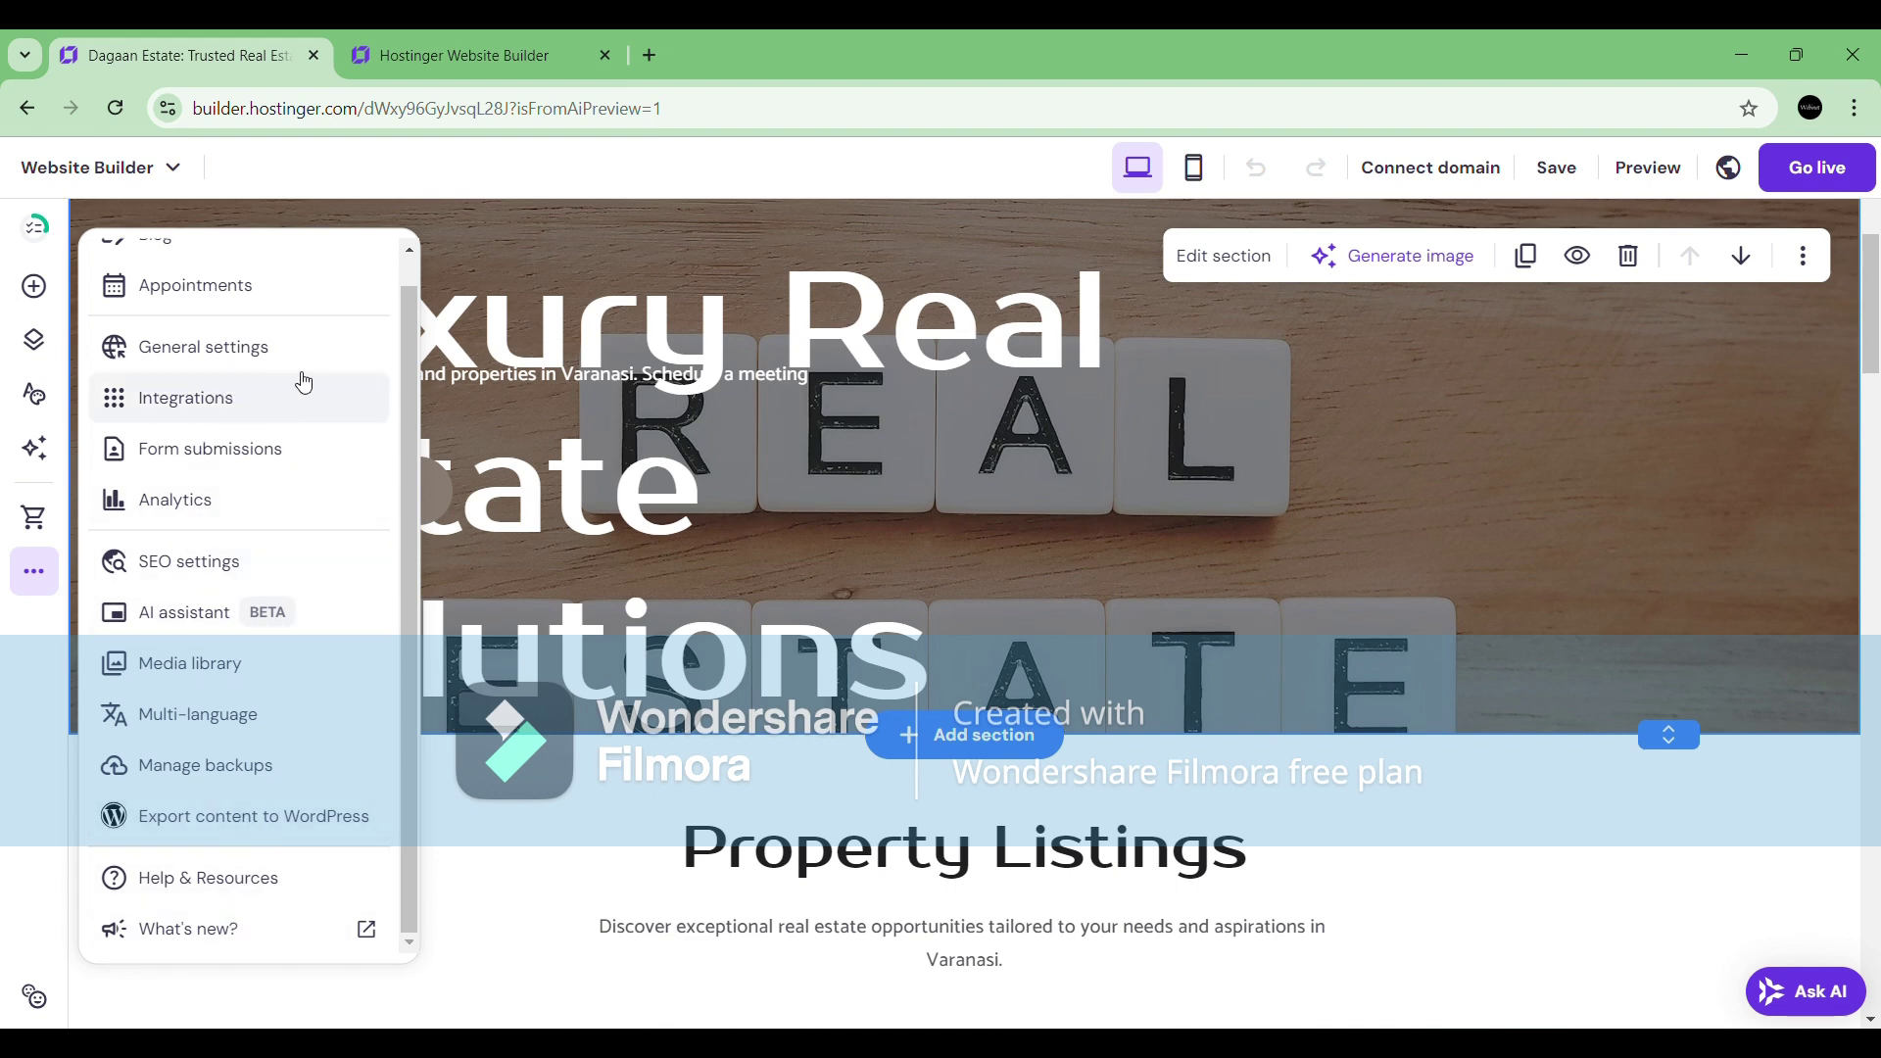
pyautogui.click(554, 184)
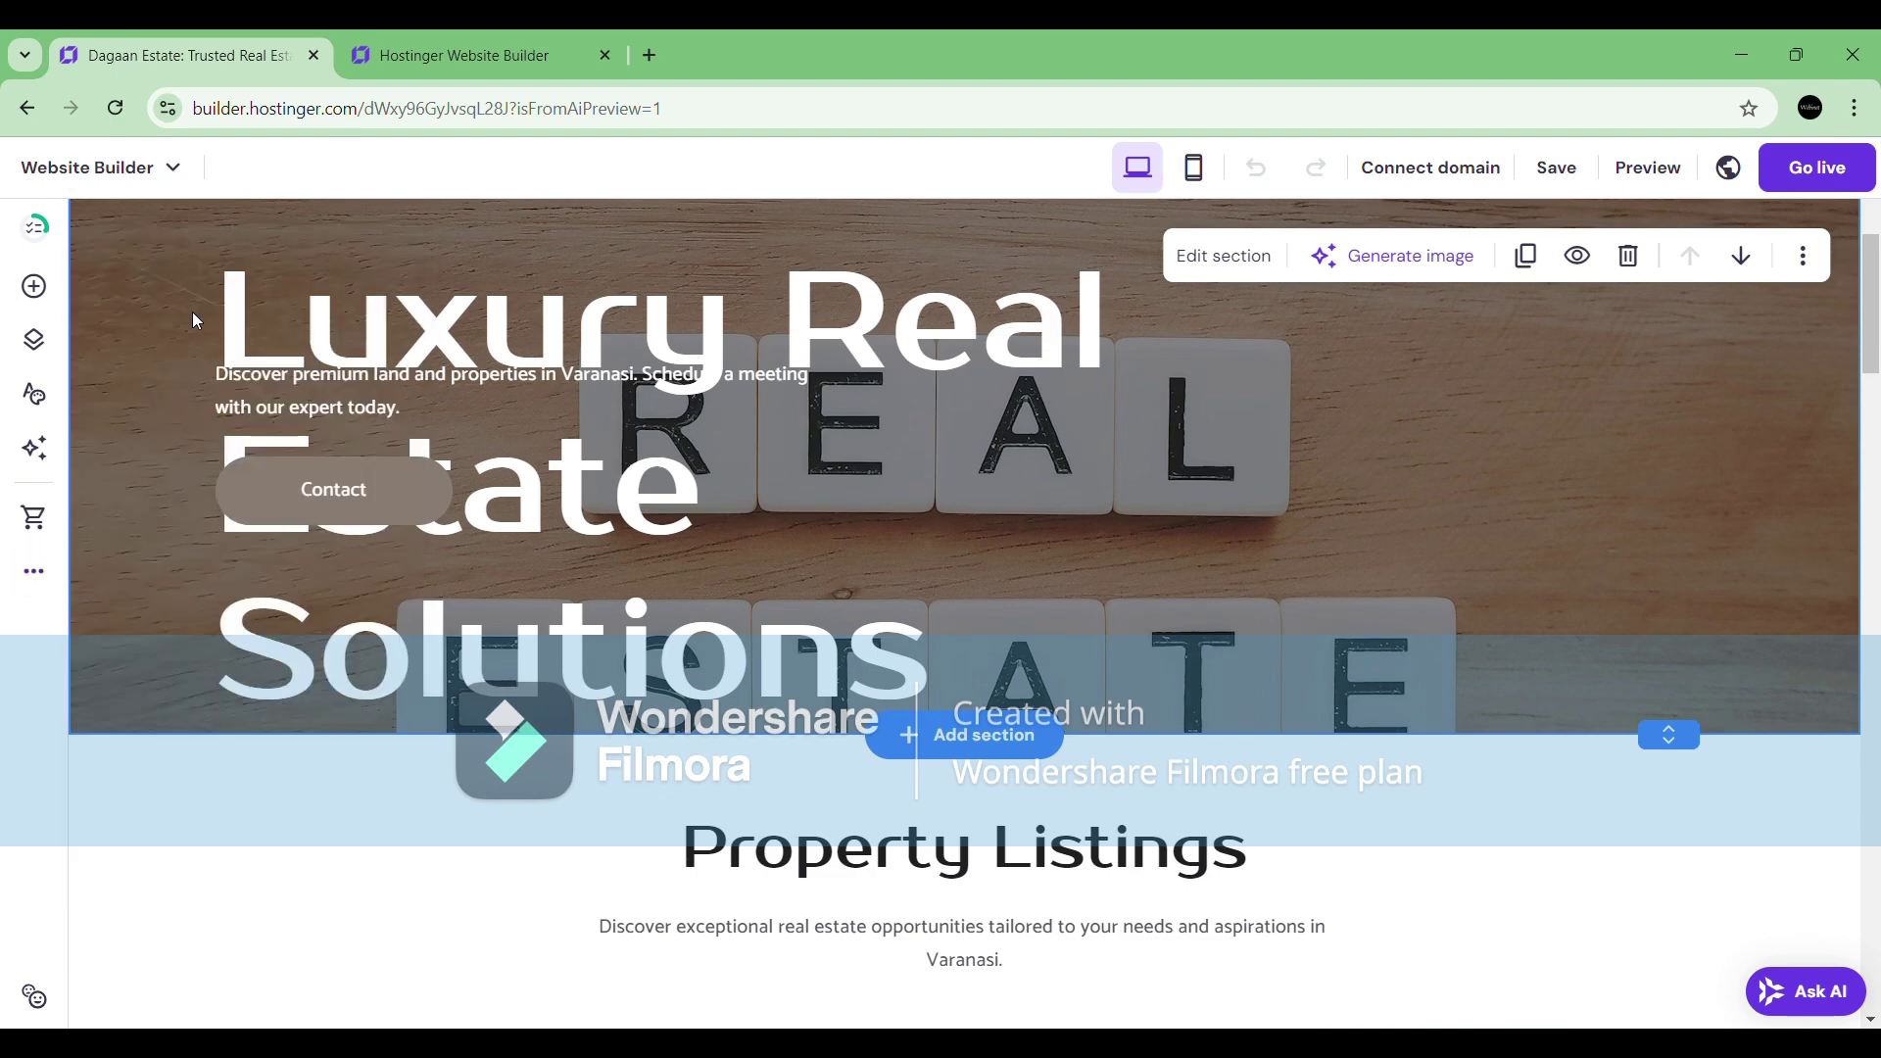
pyautogui.click(32, 573)
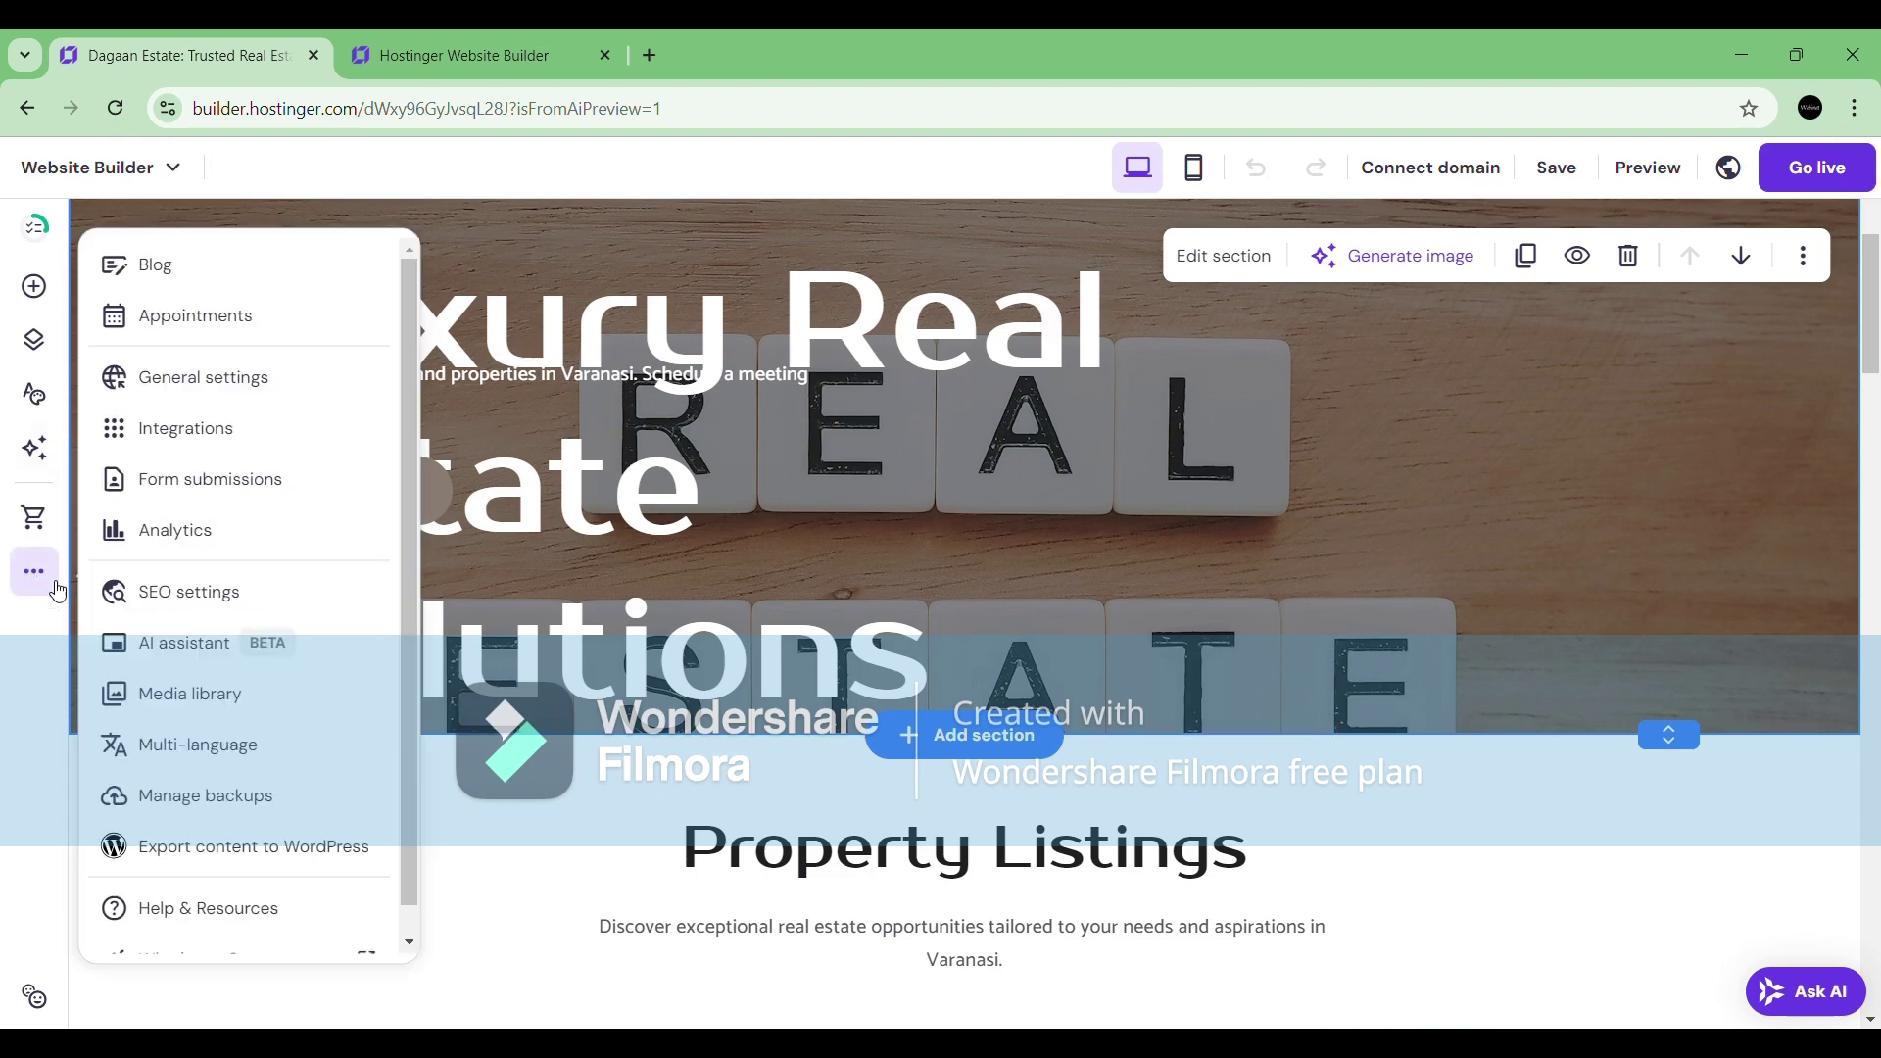
pyautogui.click(615, 249)
pyautogui.moveTo(615, 249); pyautogui.dragTo(1234, 519)
pyautogui.scroll(2, 1234, 518)
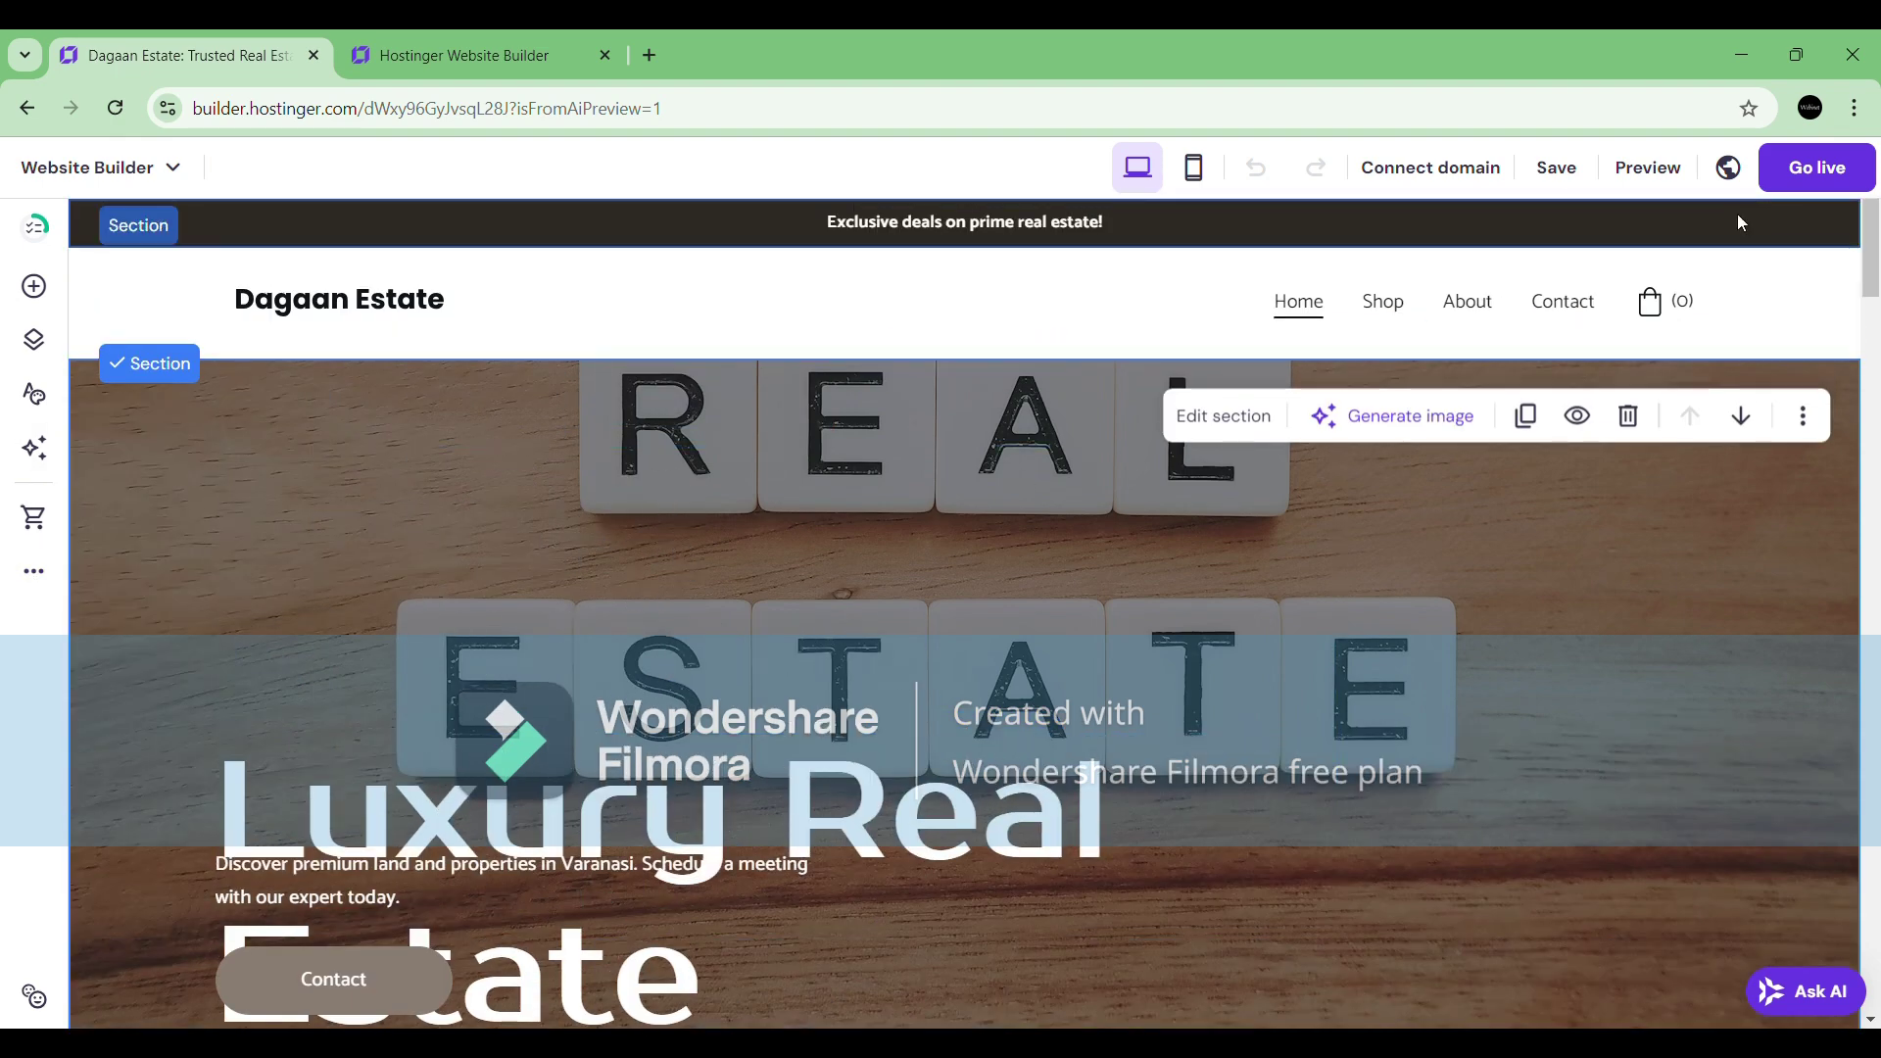
# Publish the site, view it live, and check the footer Instagram and Facebook links.
pyautogui.click(1806, 186)
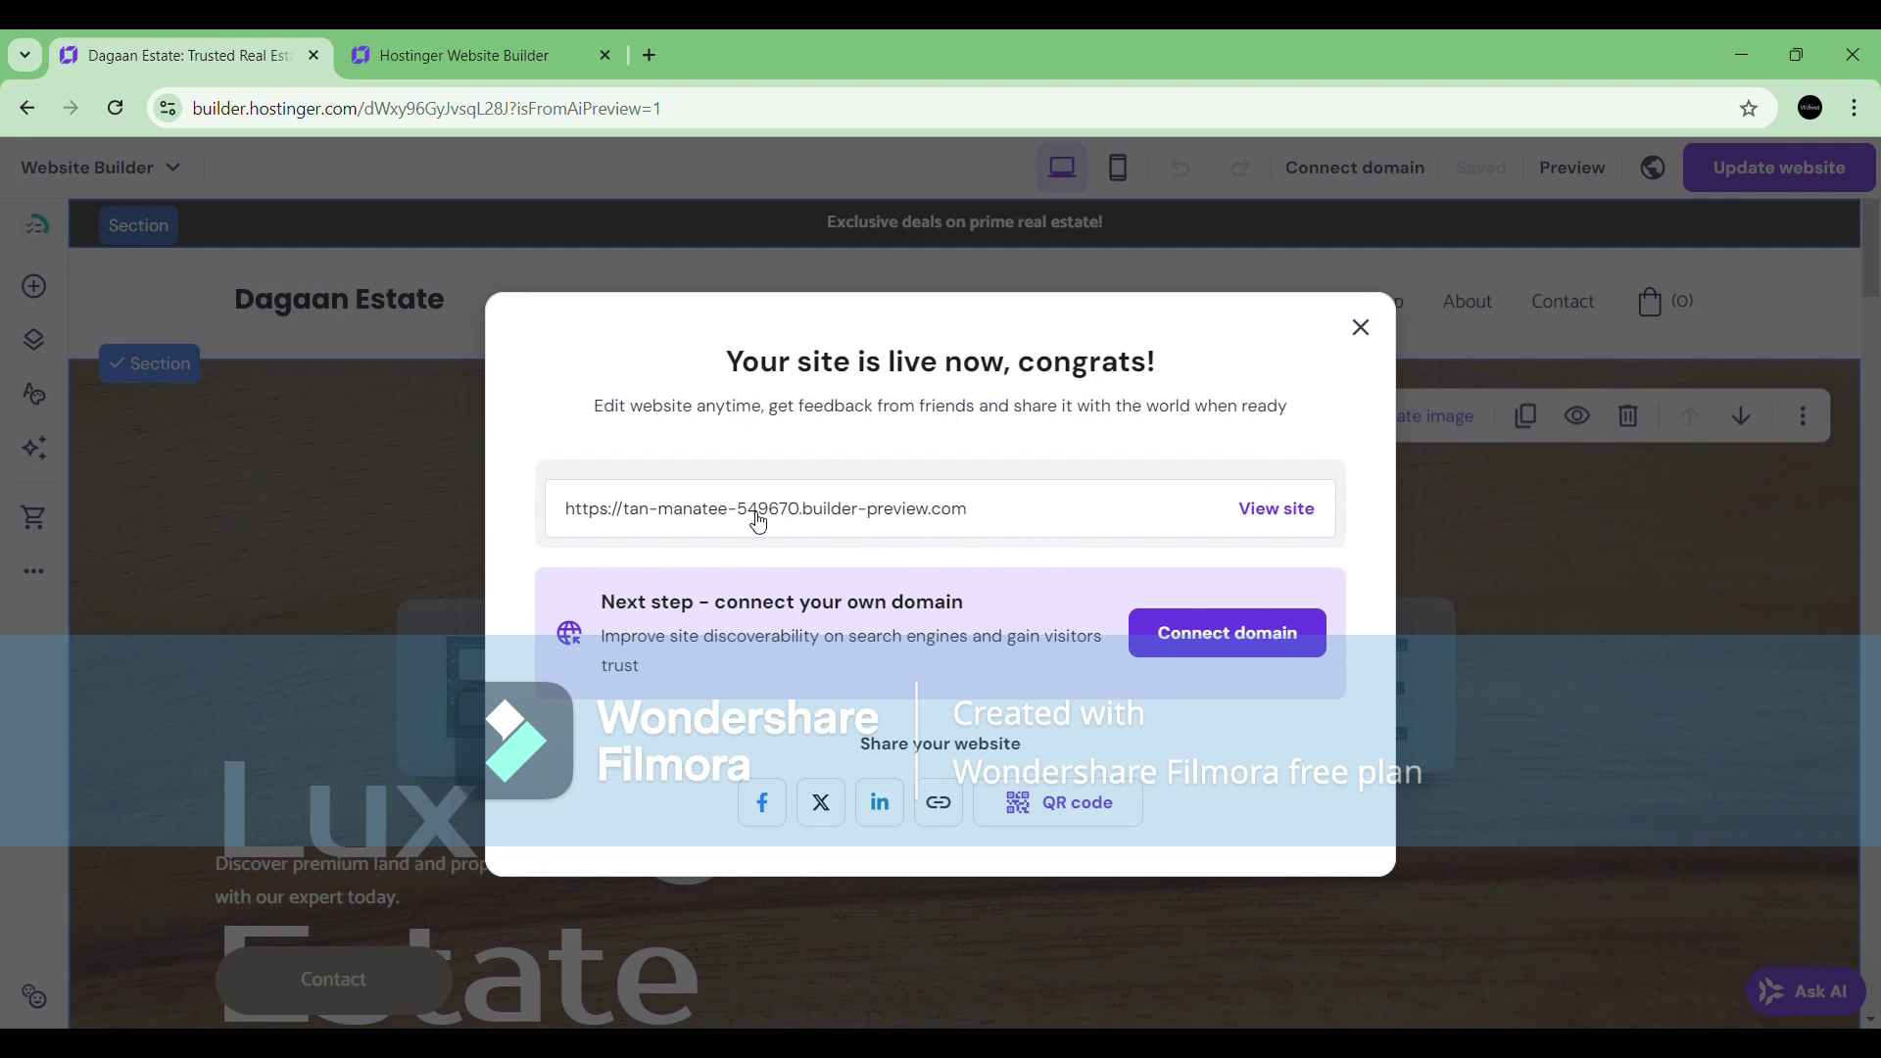
pyautogui.click(685, 522)
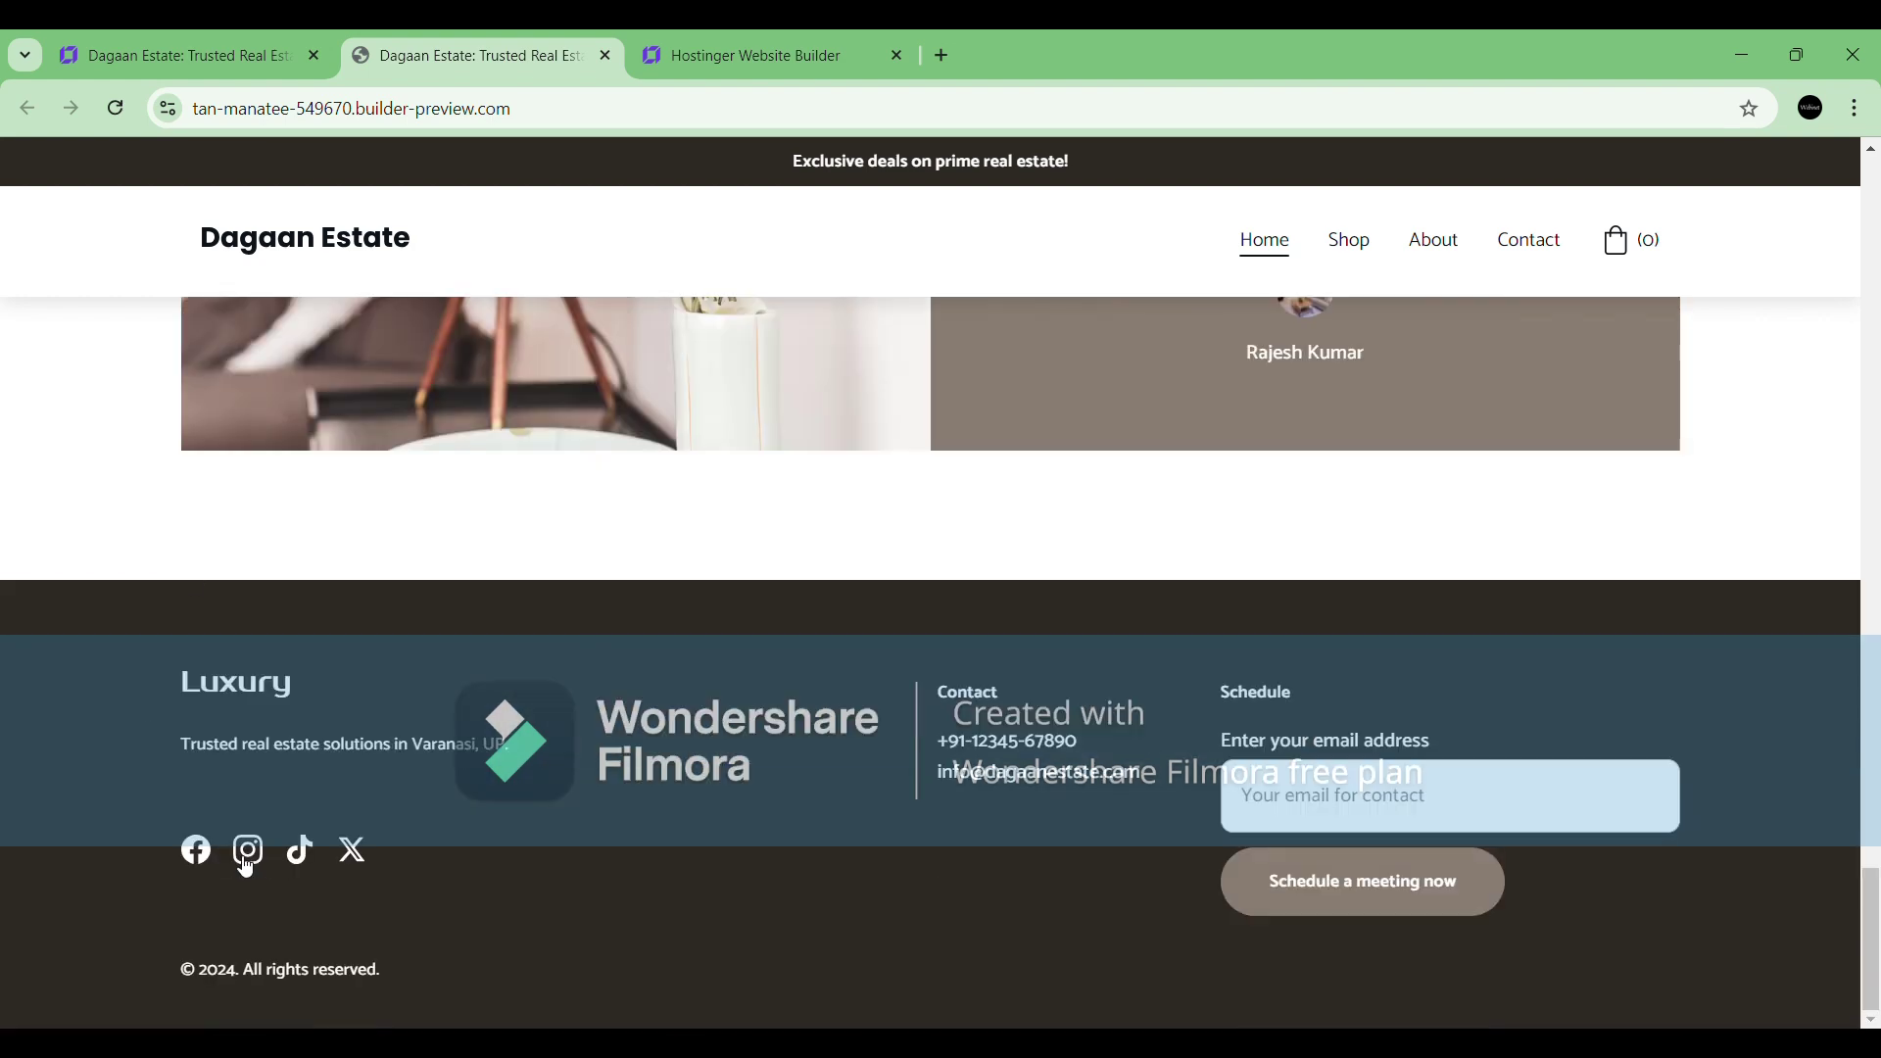
pyautogui.click(245, 866)
pyautogui.click(480, 55)
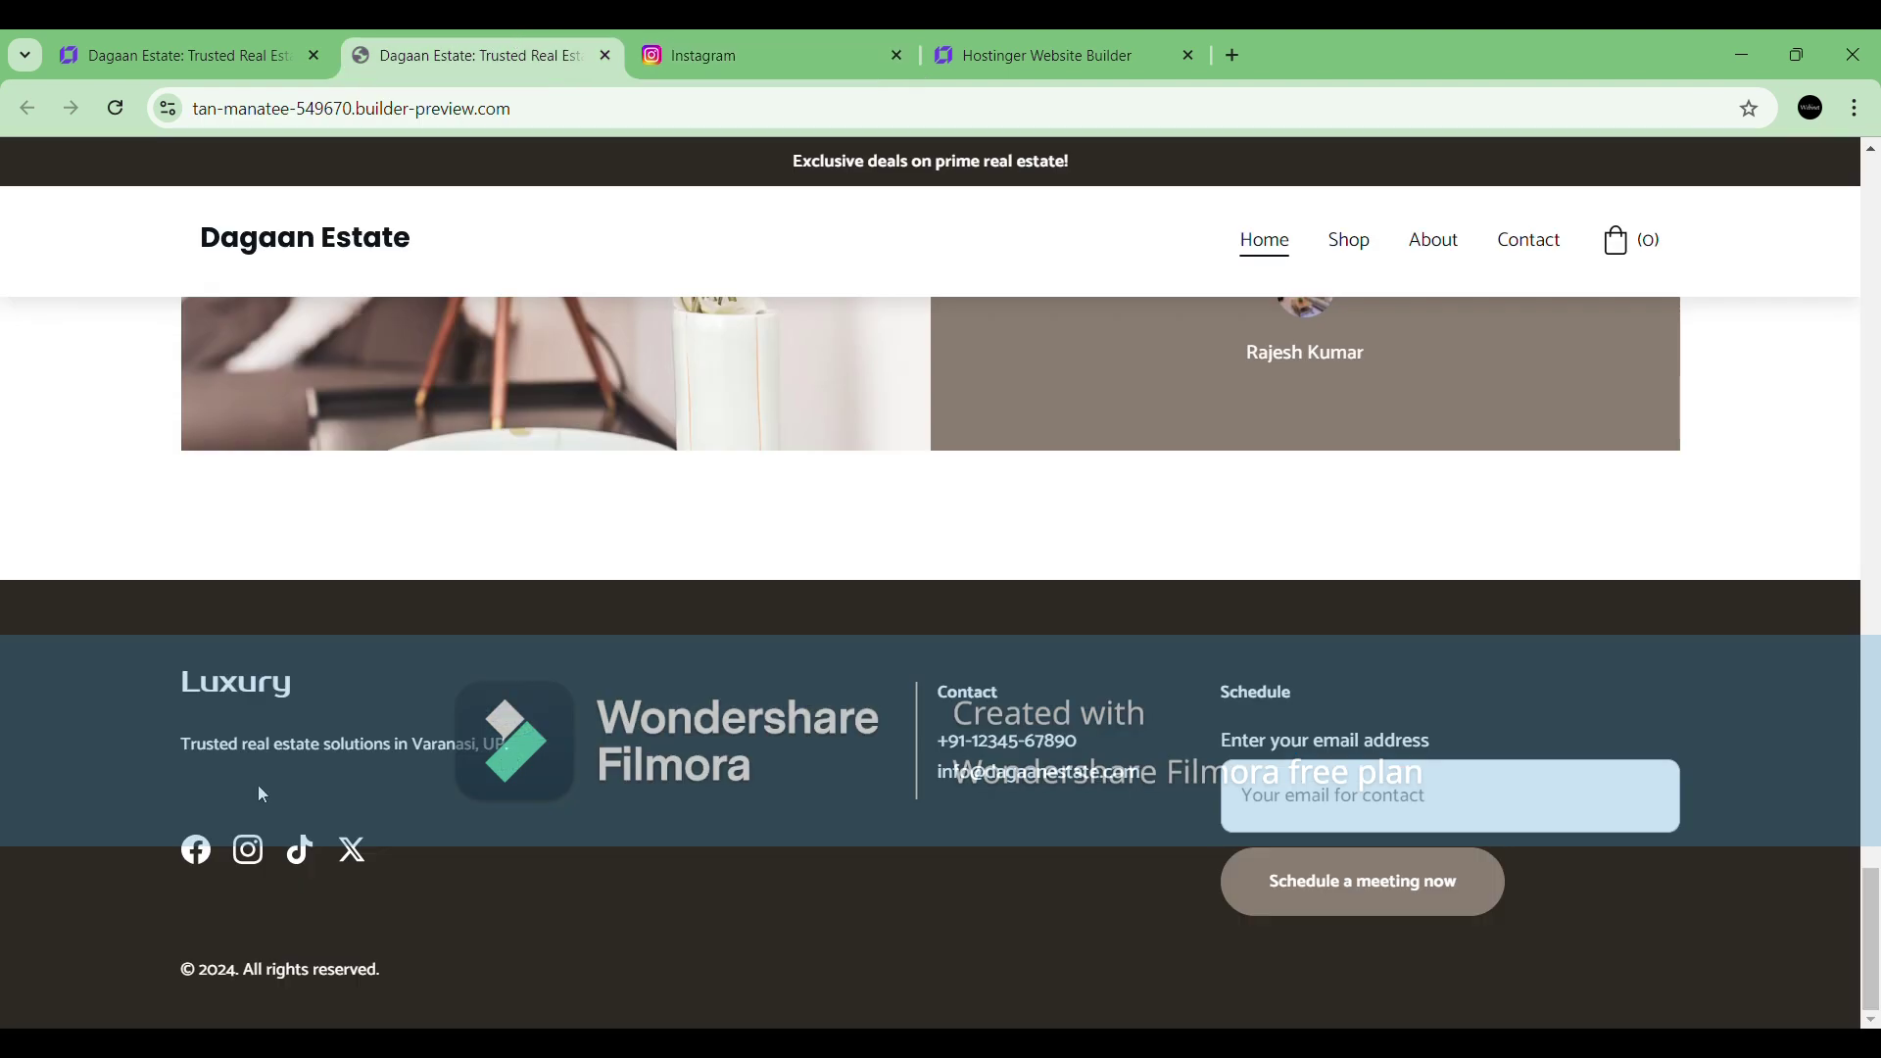
pyautogui.click(206, 859)
pyautogui.click(894, 57)
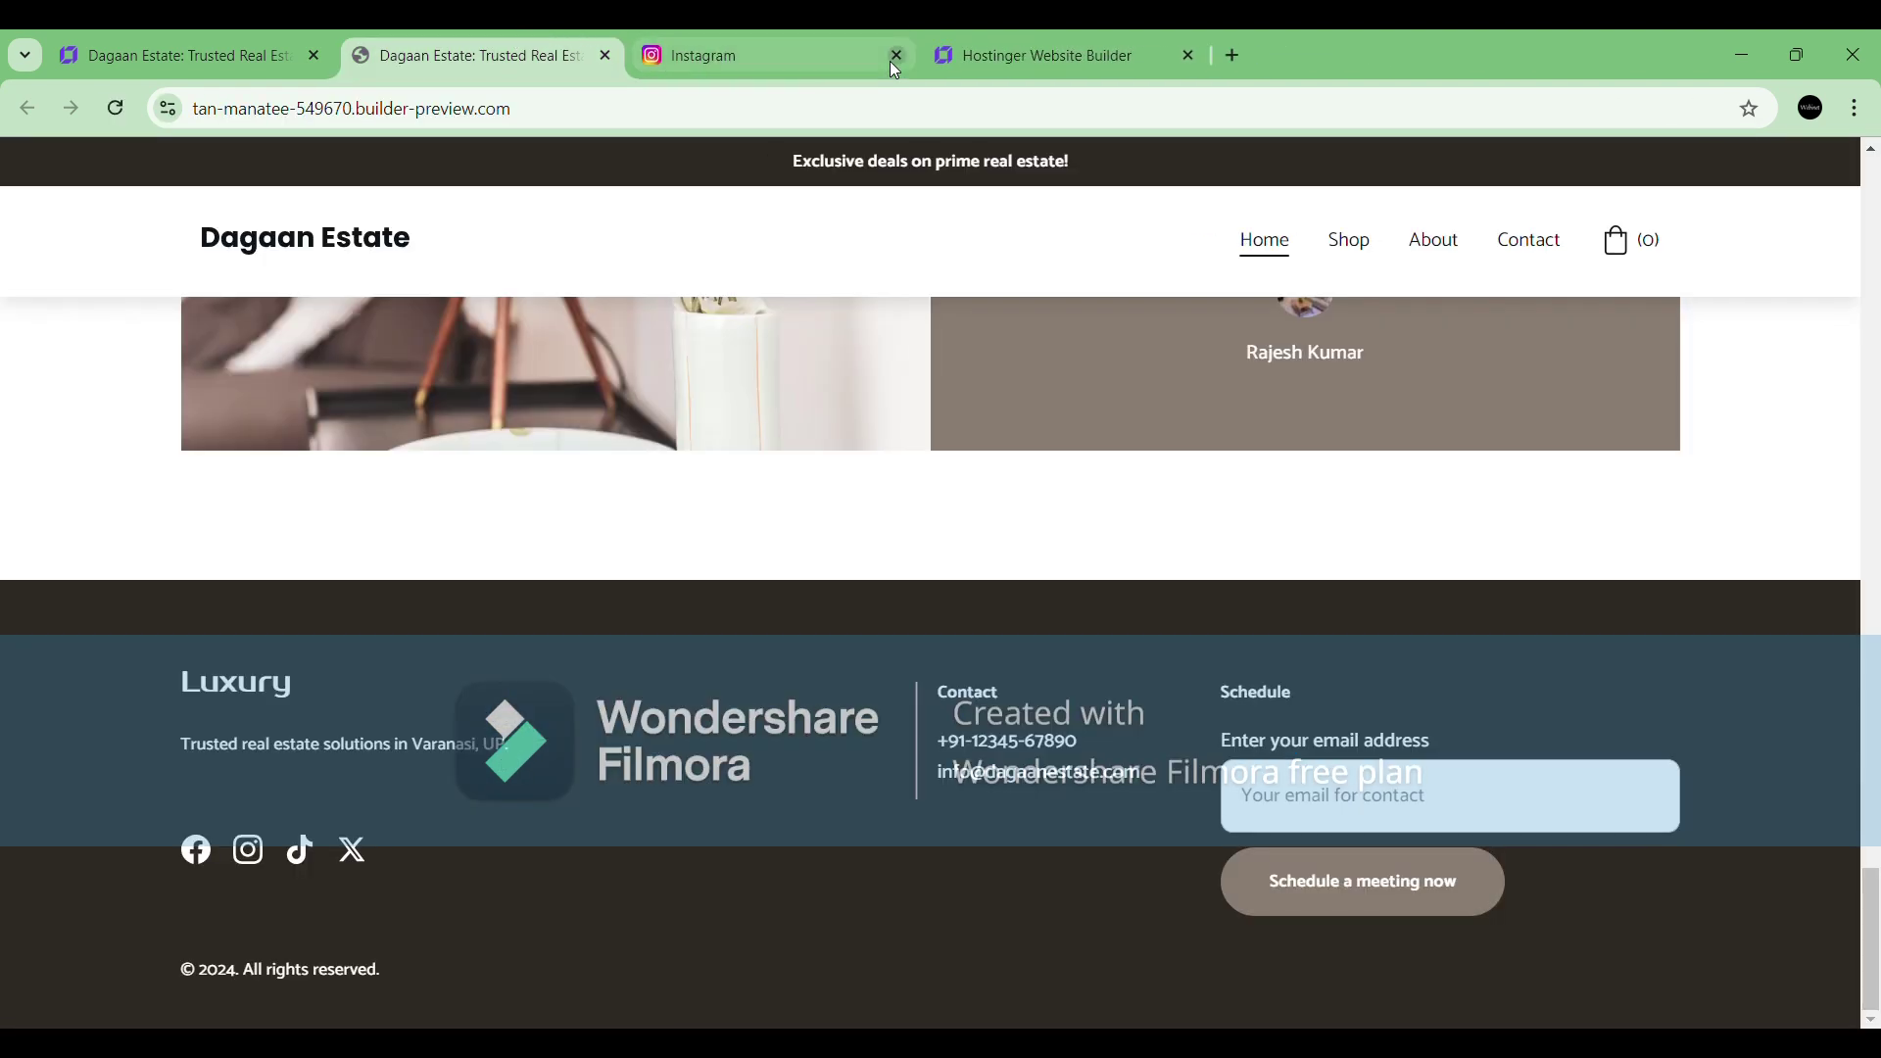
pyautogui.click(895, 57)
# Browse the website templates tab, then close it.
pyautogui.hotkey('ctrl', 'Tab')
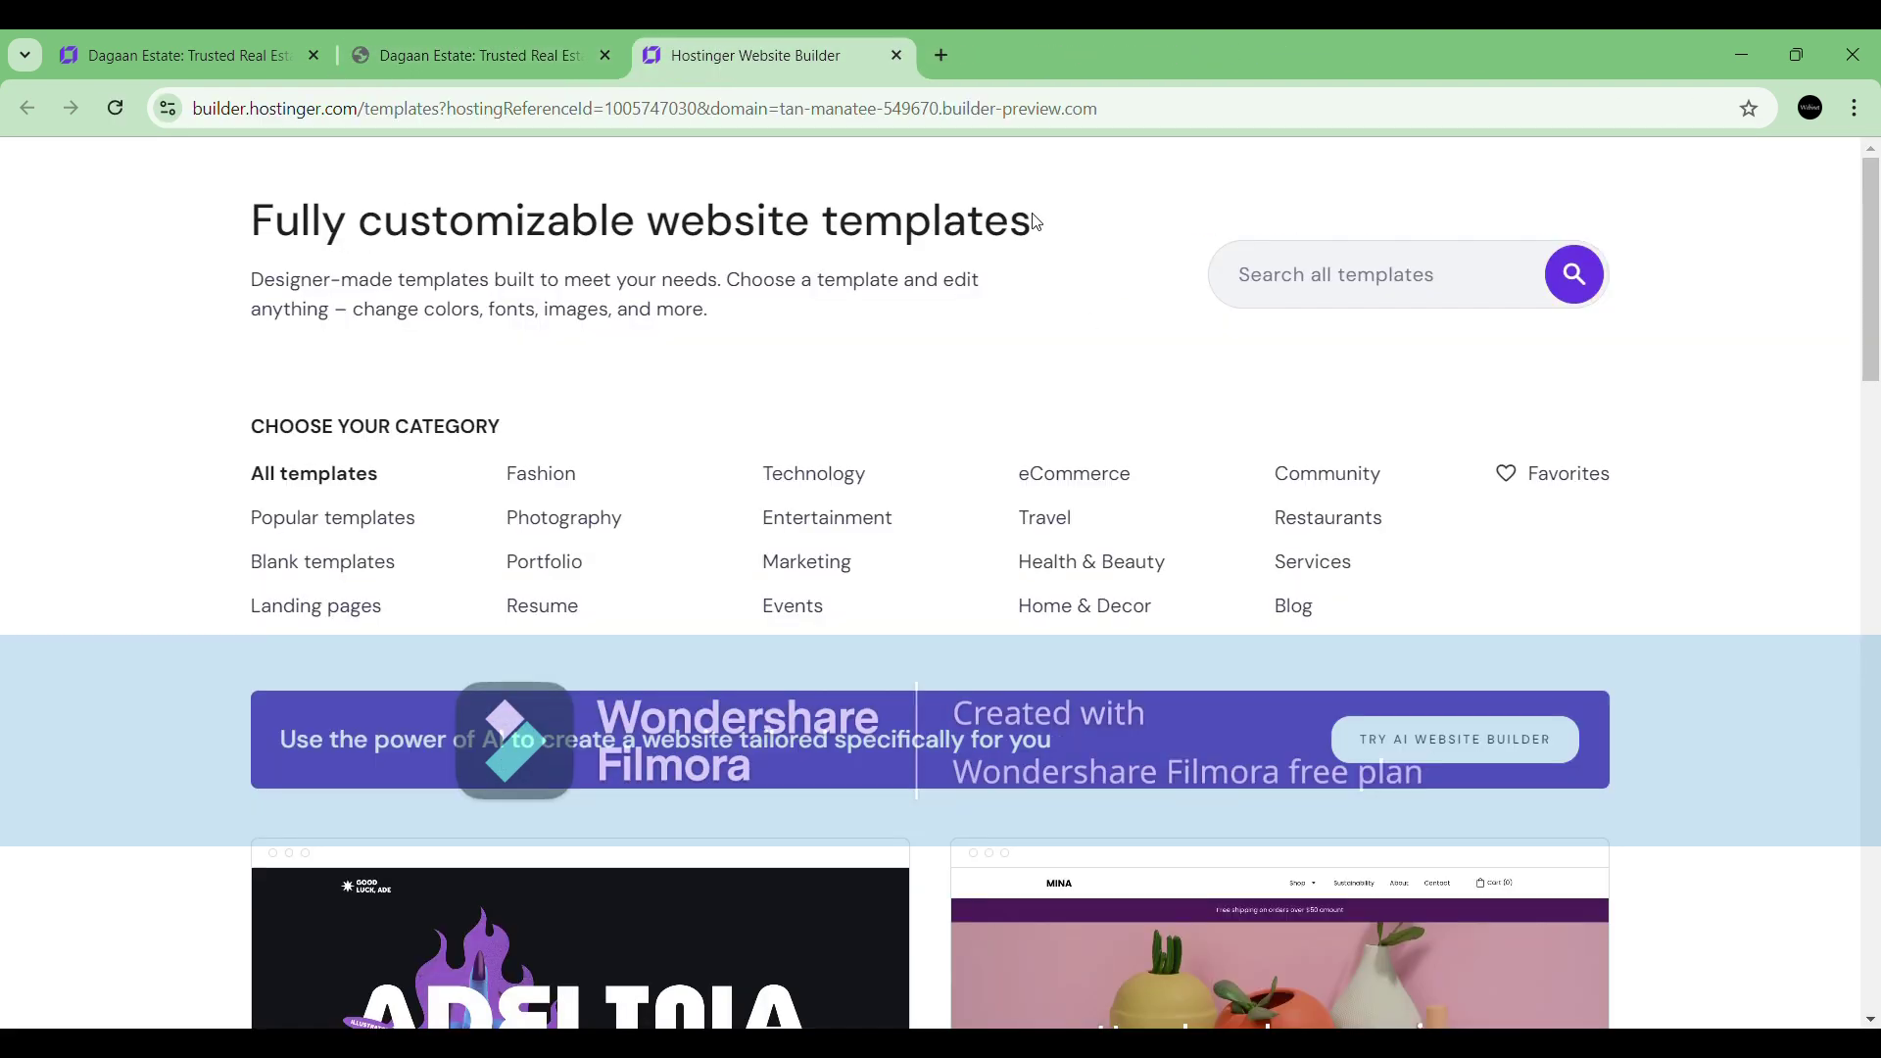
pyautogui.moveTo(250, 223); pyautogui.dragTo(1019, 224)
pyautogui.click(722, 357)
pyautogui.scroll(-9, 722, 356)
pyautogui.scroll(-15, 943, 676)
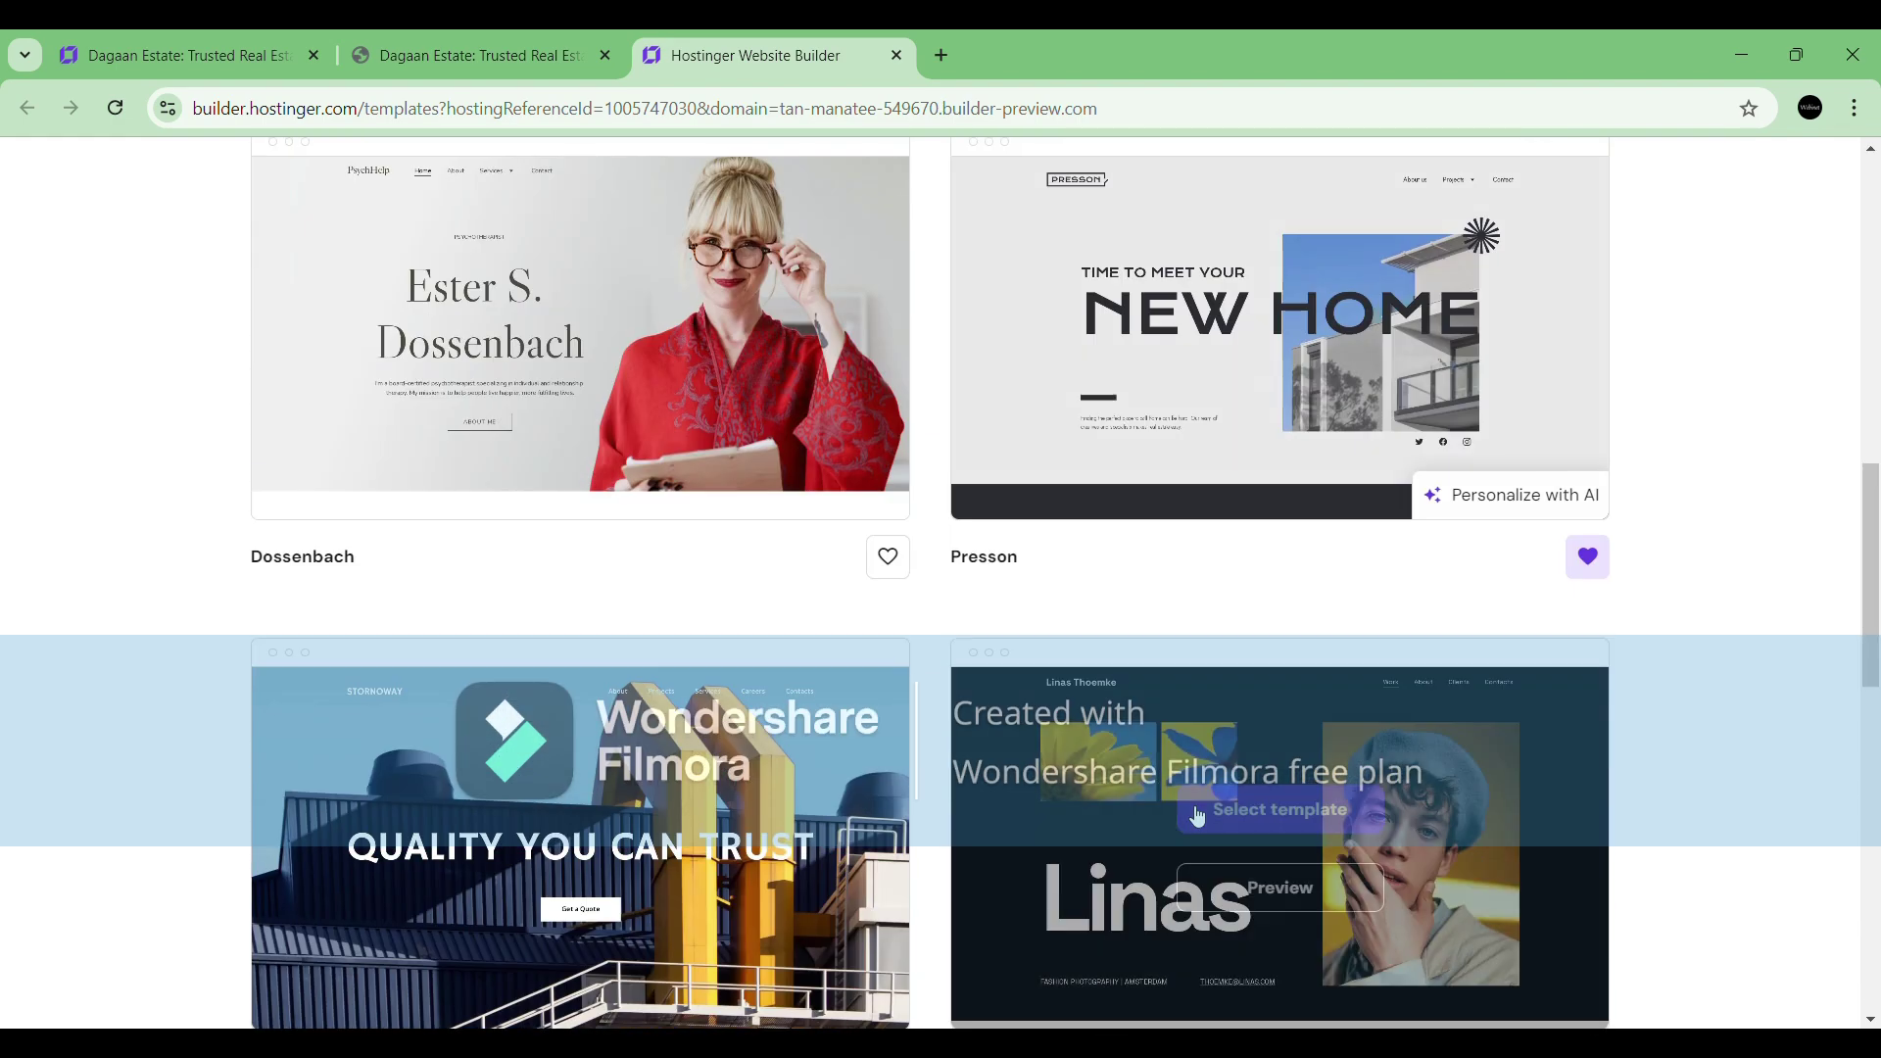
pyautogui.scroll(-1, 1205, 714)
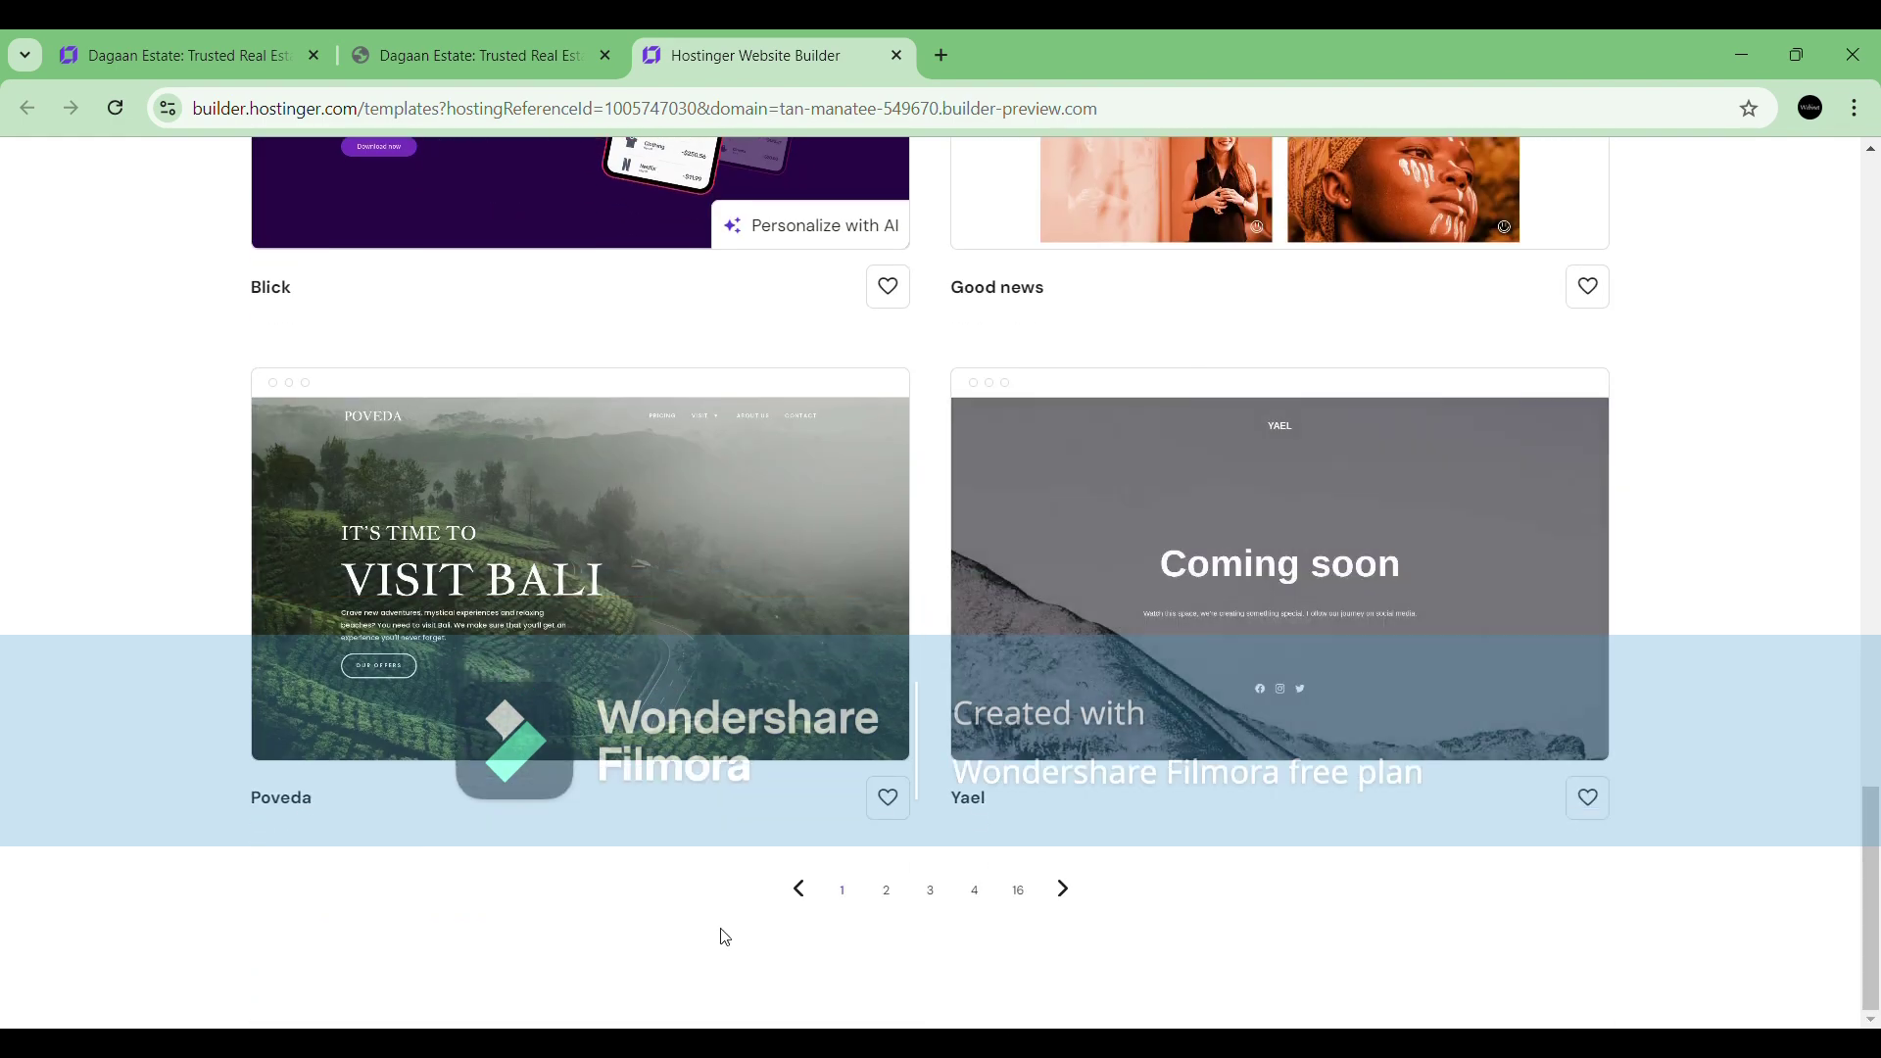
pyautogui.scroll(20, 736, 852)
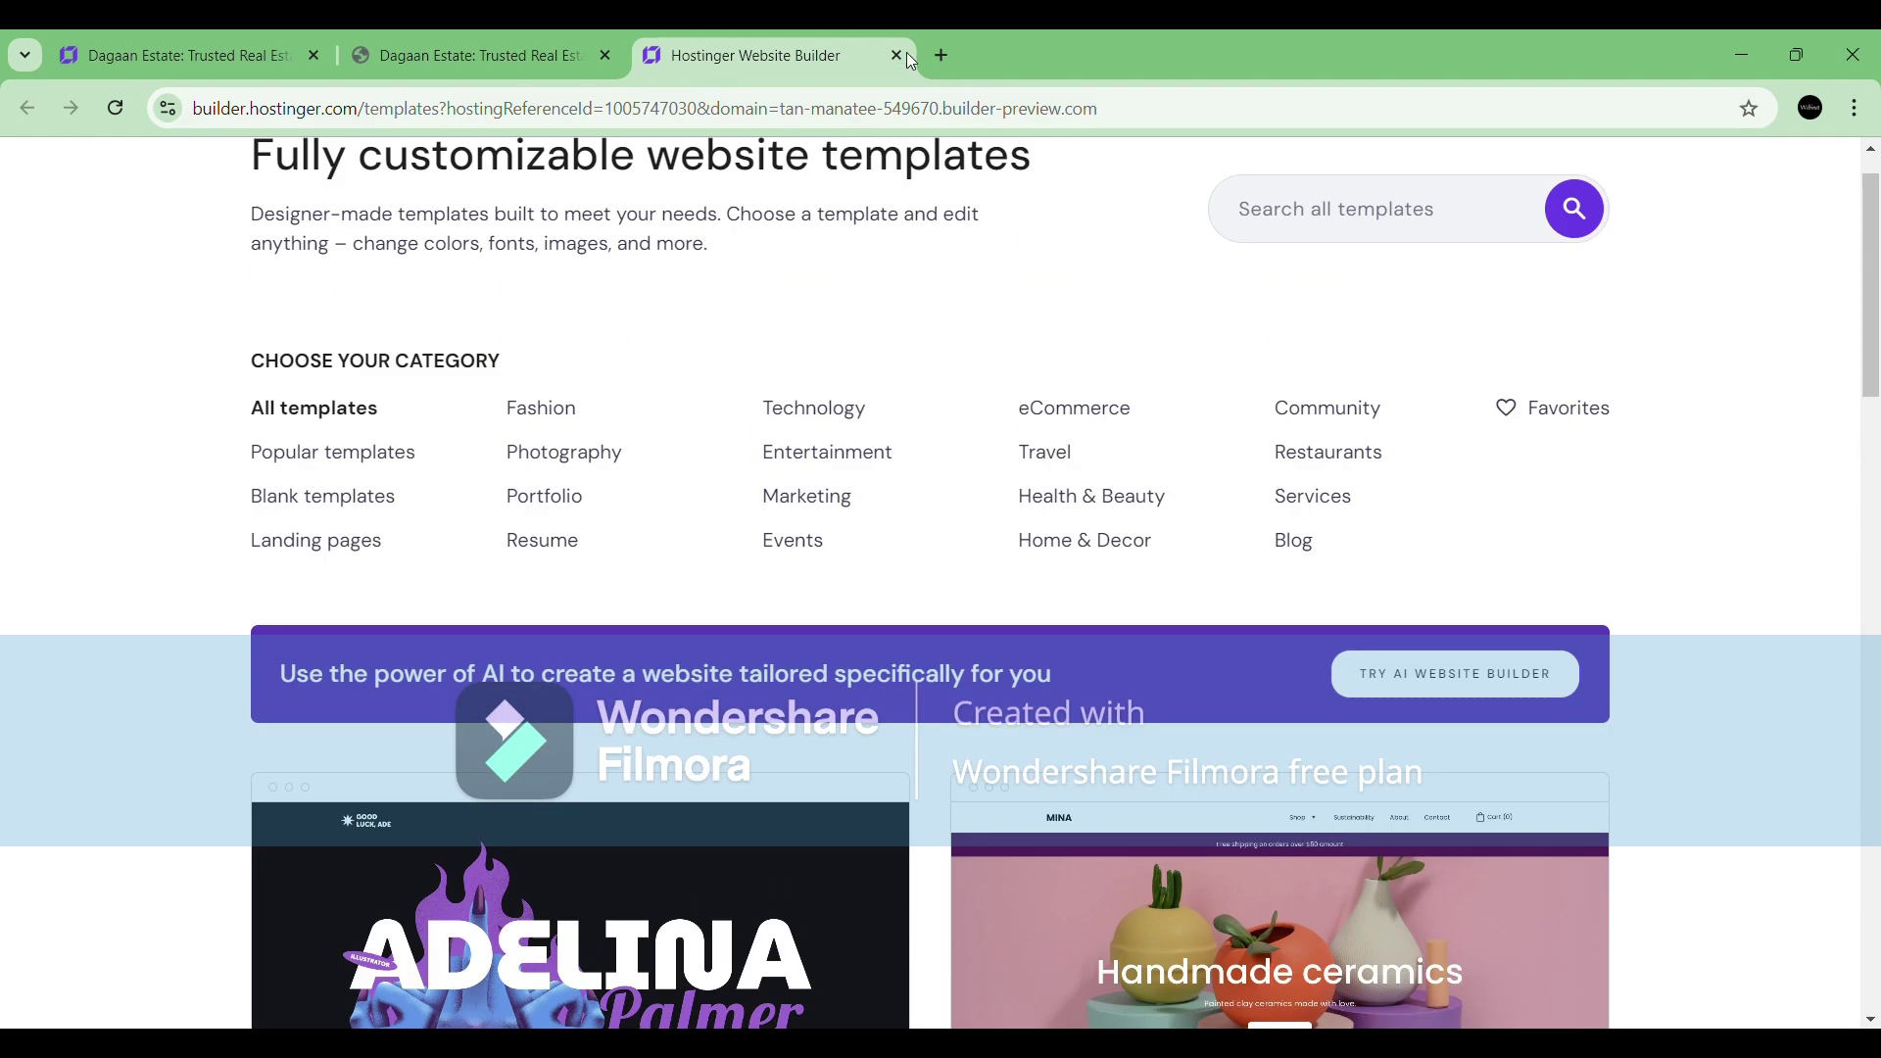
pyautogui.click(896, 56)
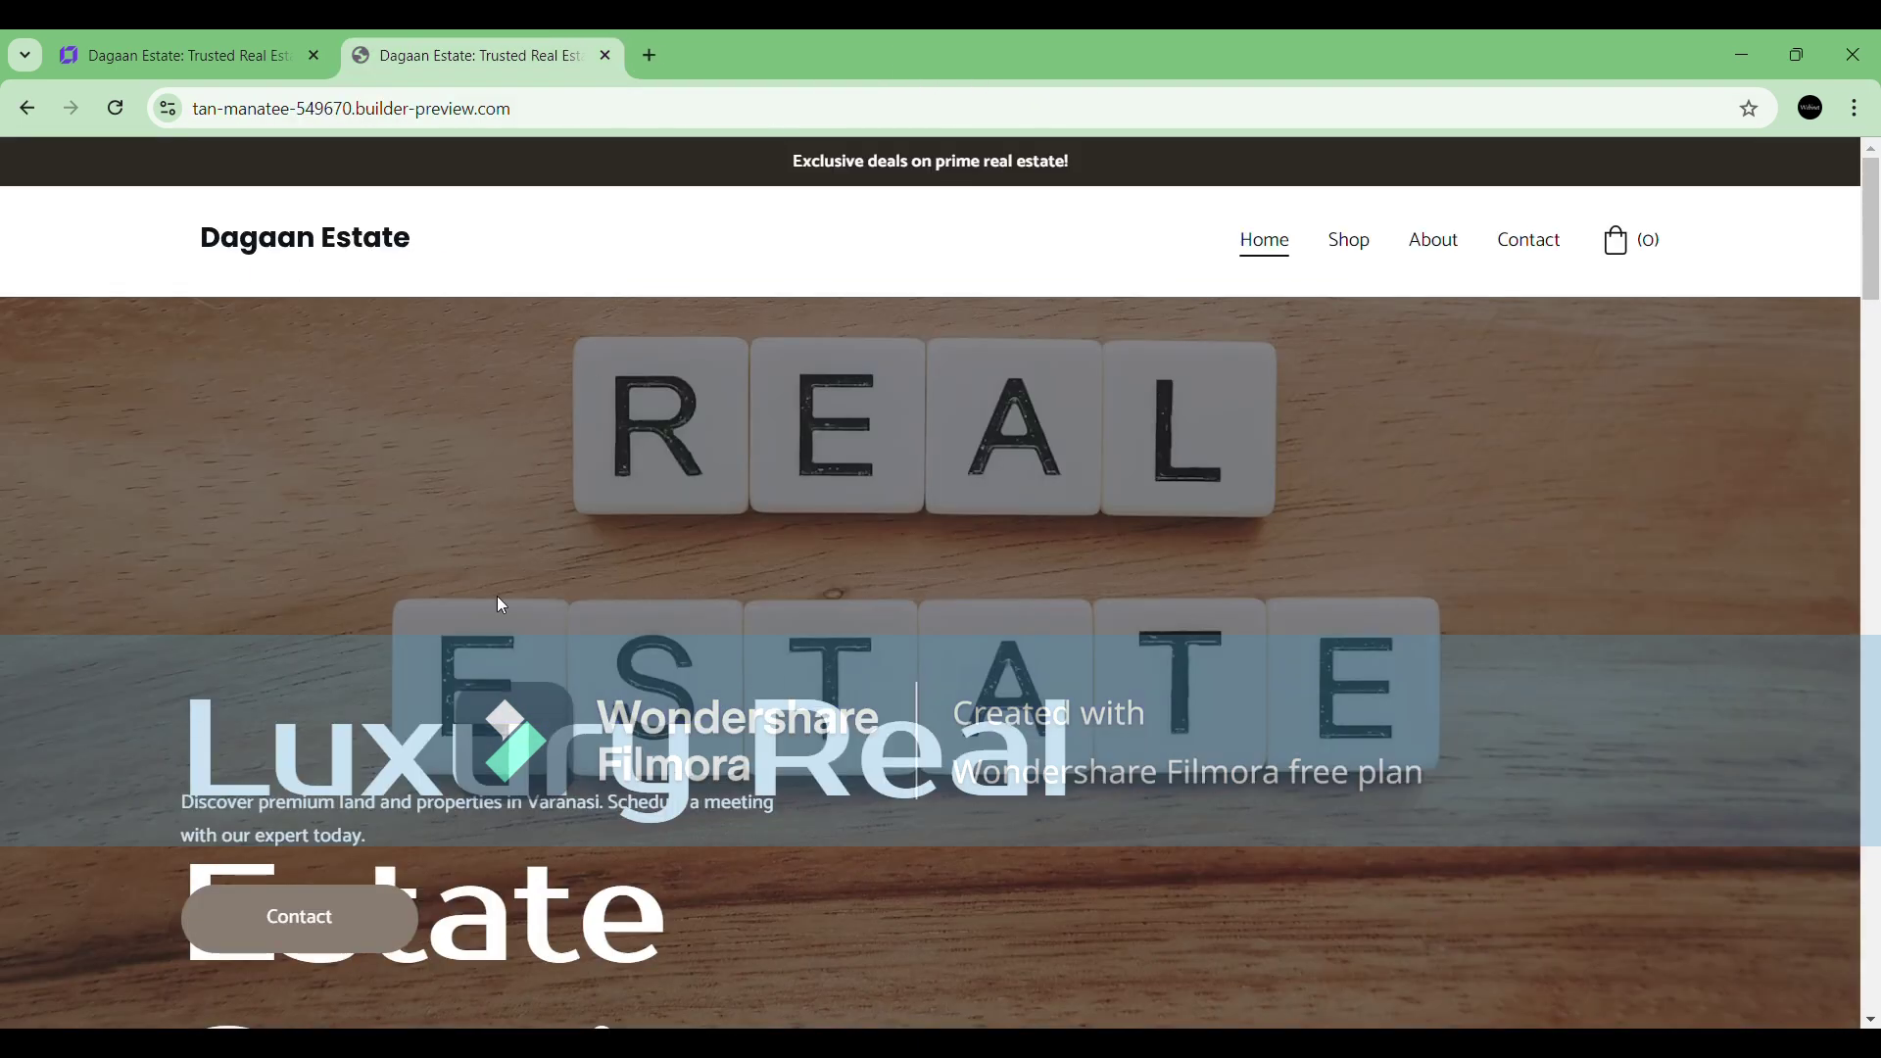
# Return to the editor and go to My websites via the Website Builder dropdown.
pyautogui.click(244, 41)
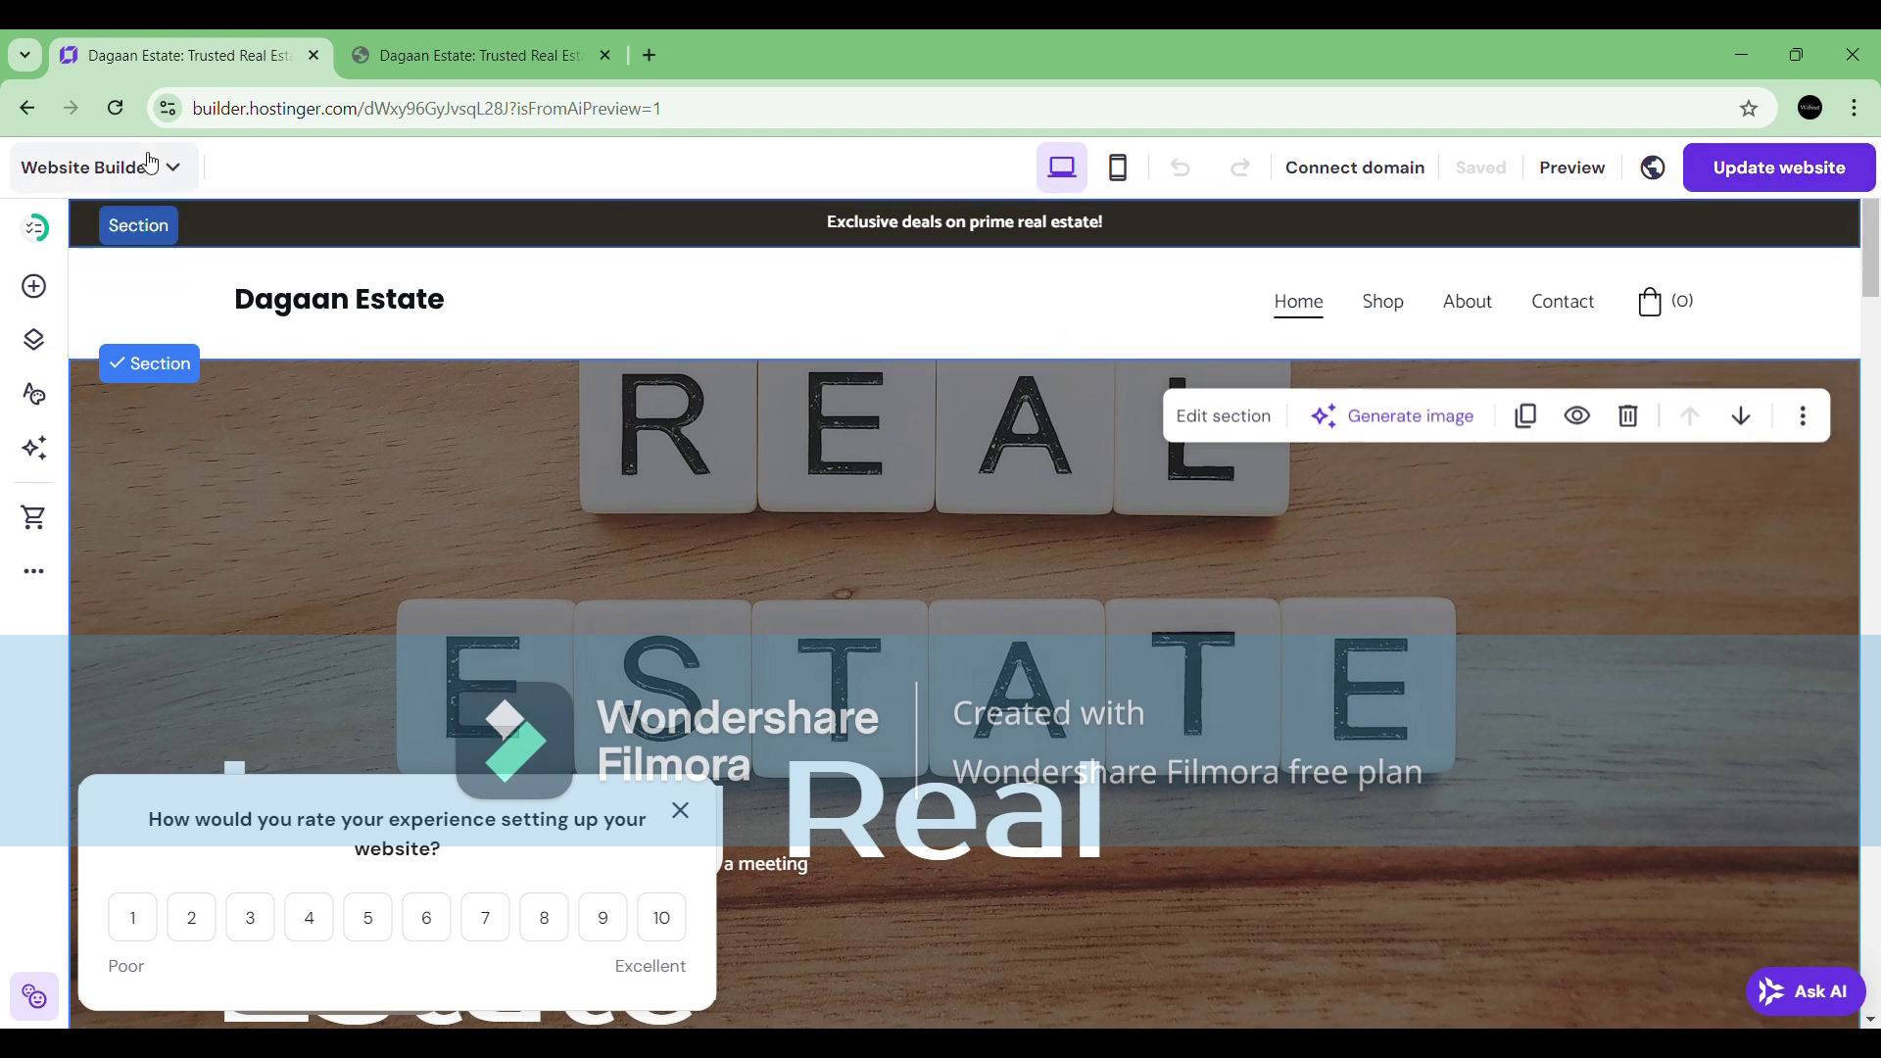
pyautogui.click(162, 189)
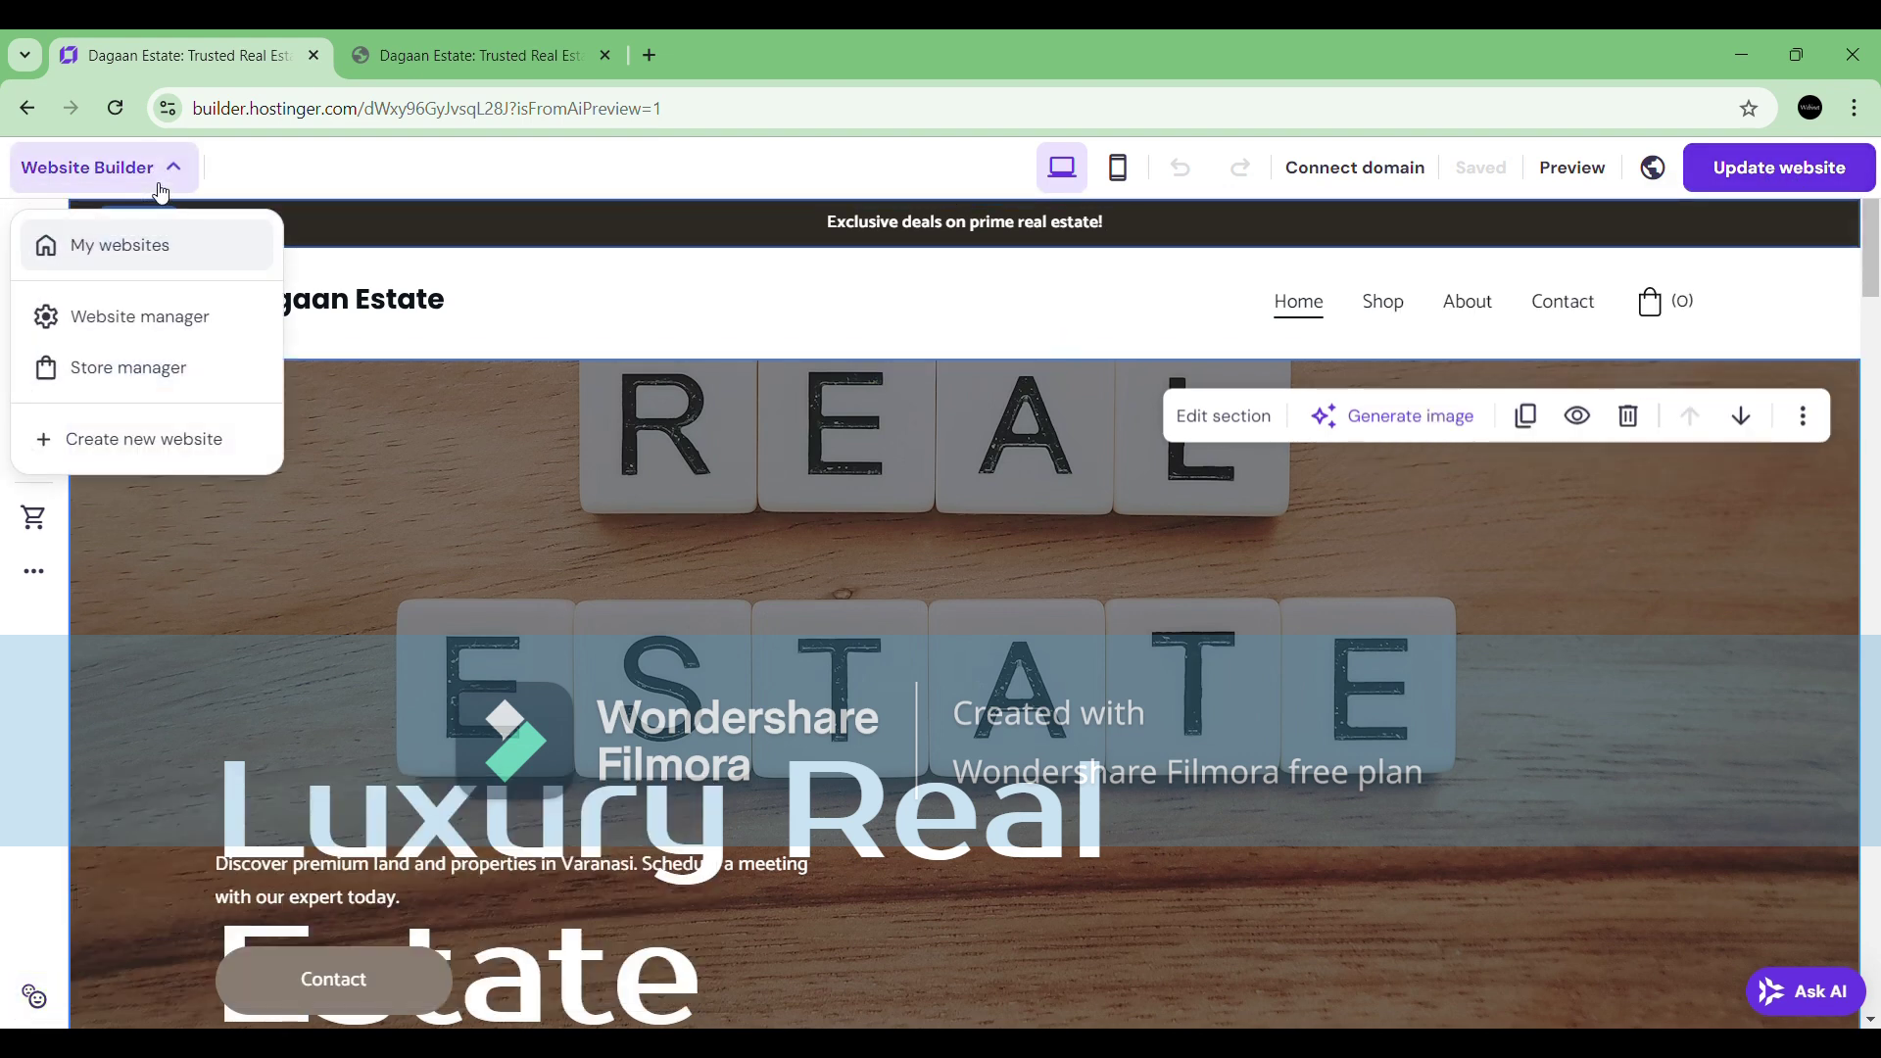
pyautogui.click(160, 262)
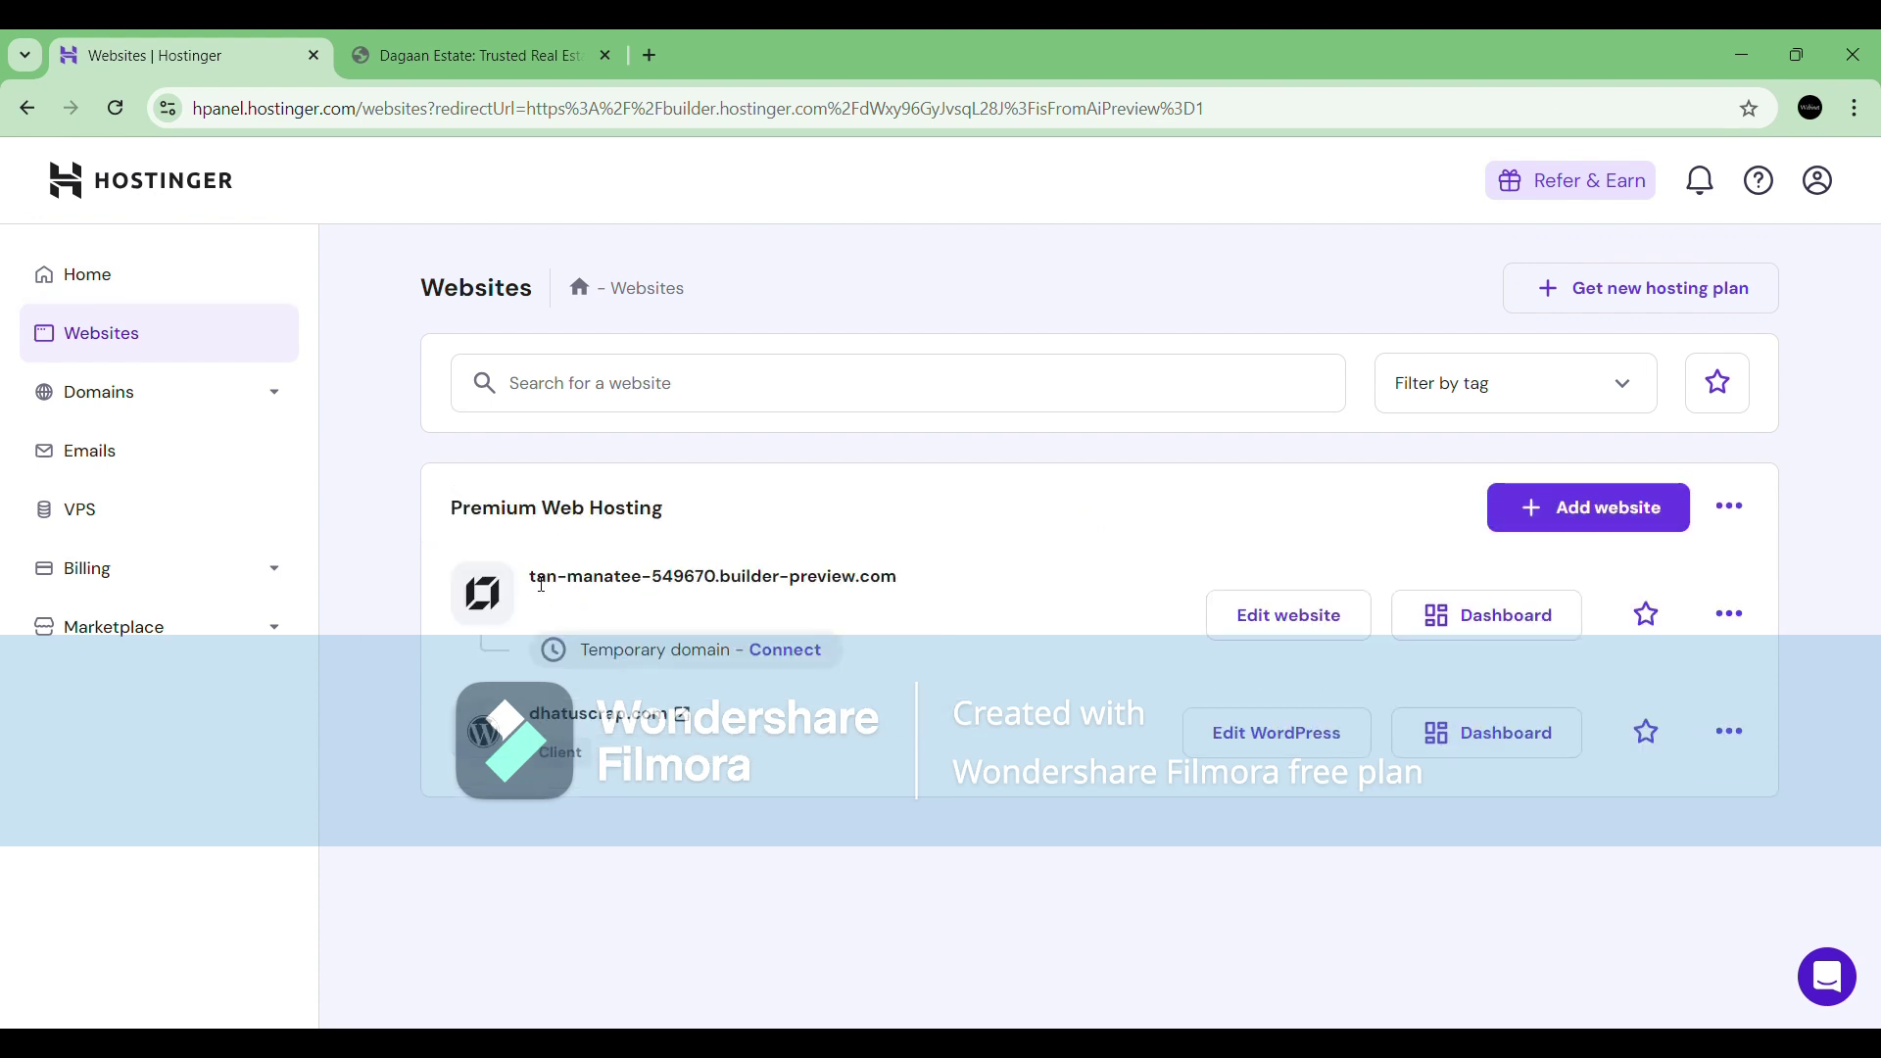
pyautogui.moveTo(548, 585); pyautogui.dragTo(902, 586)
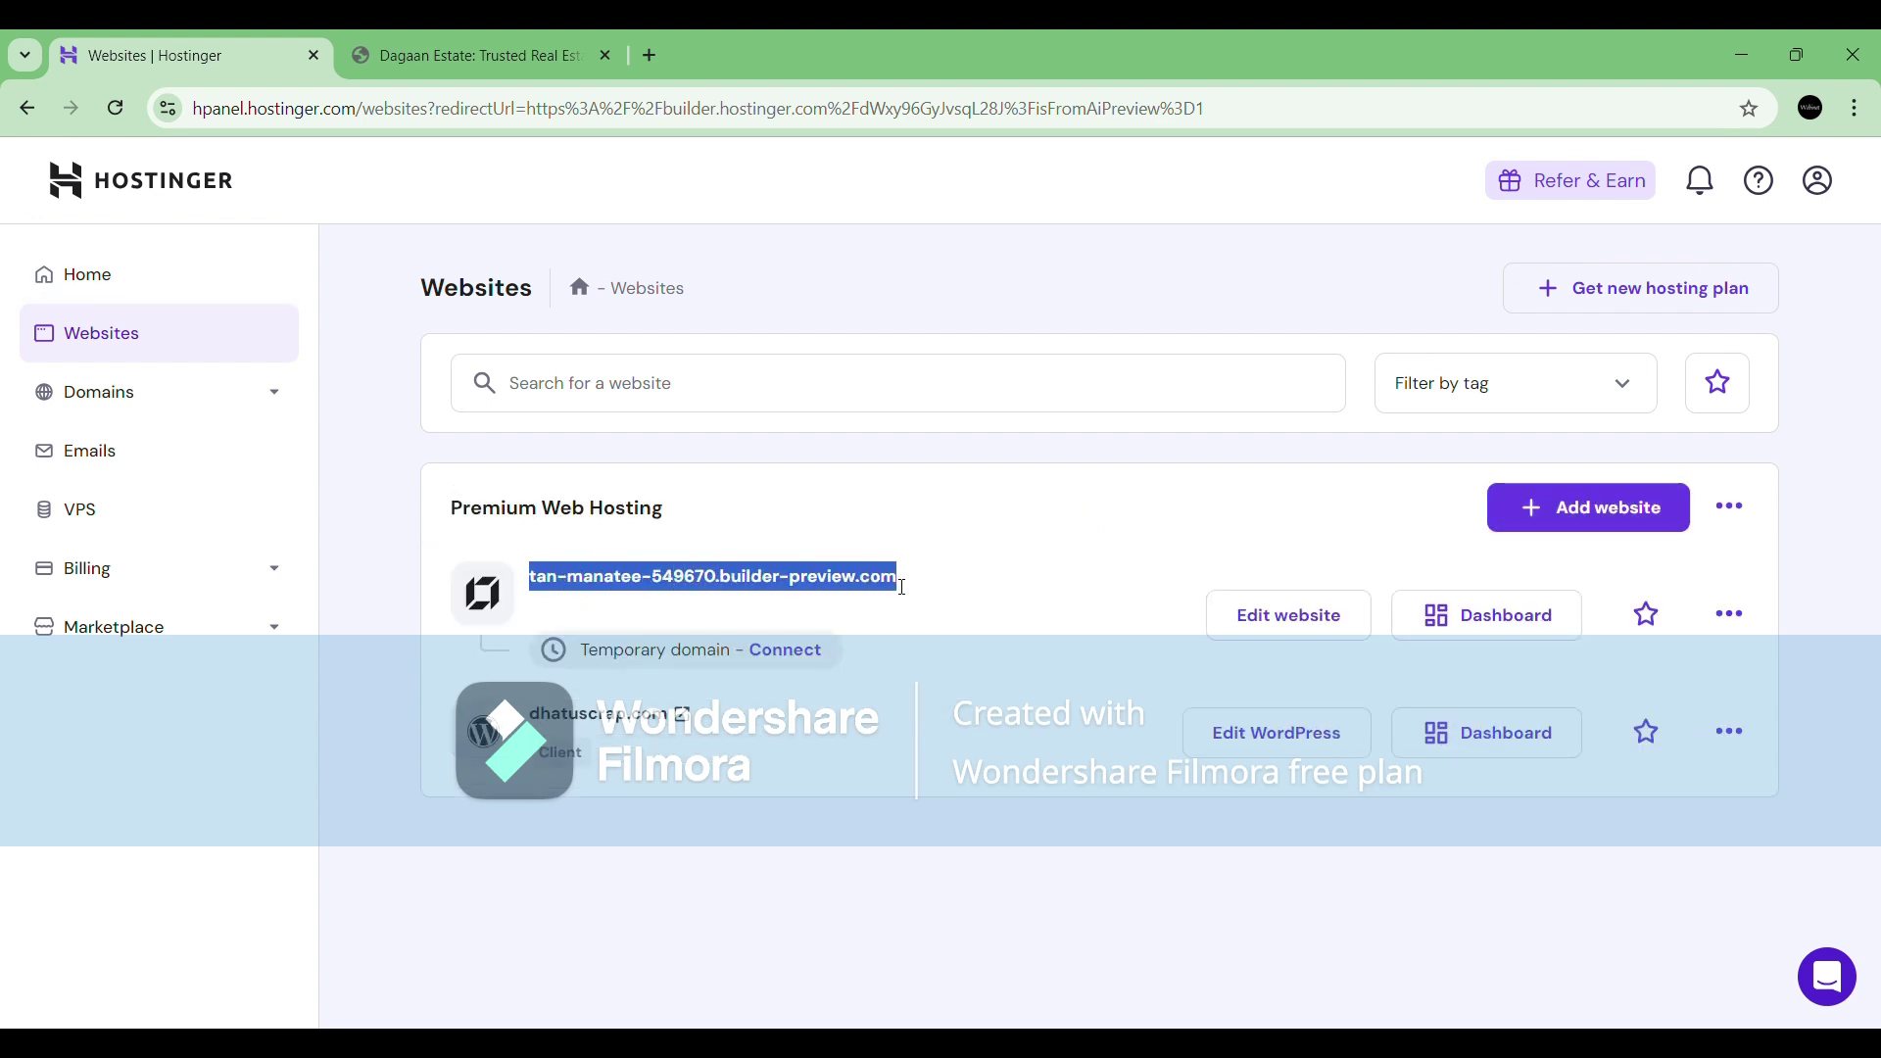
pyautogui.click(997, 621)
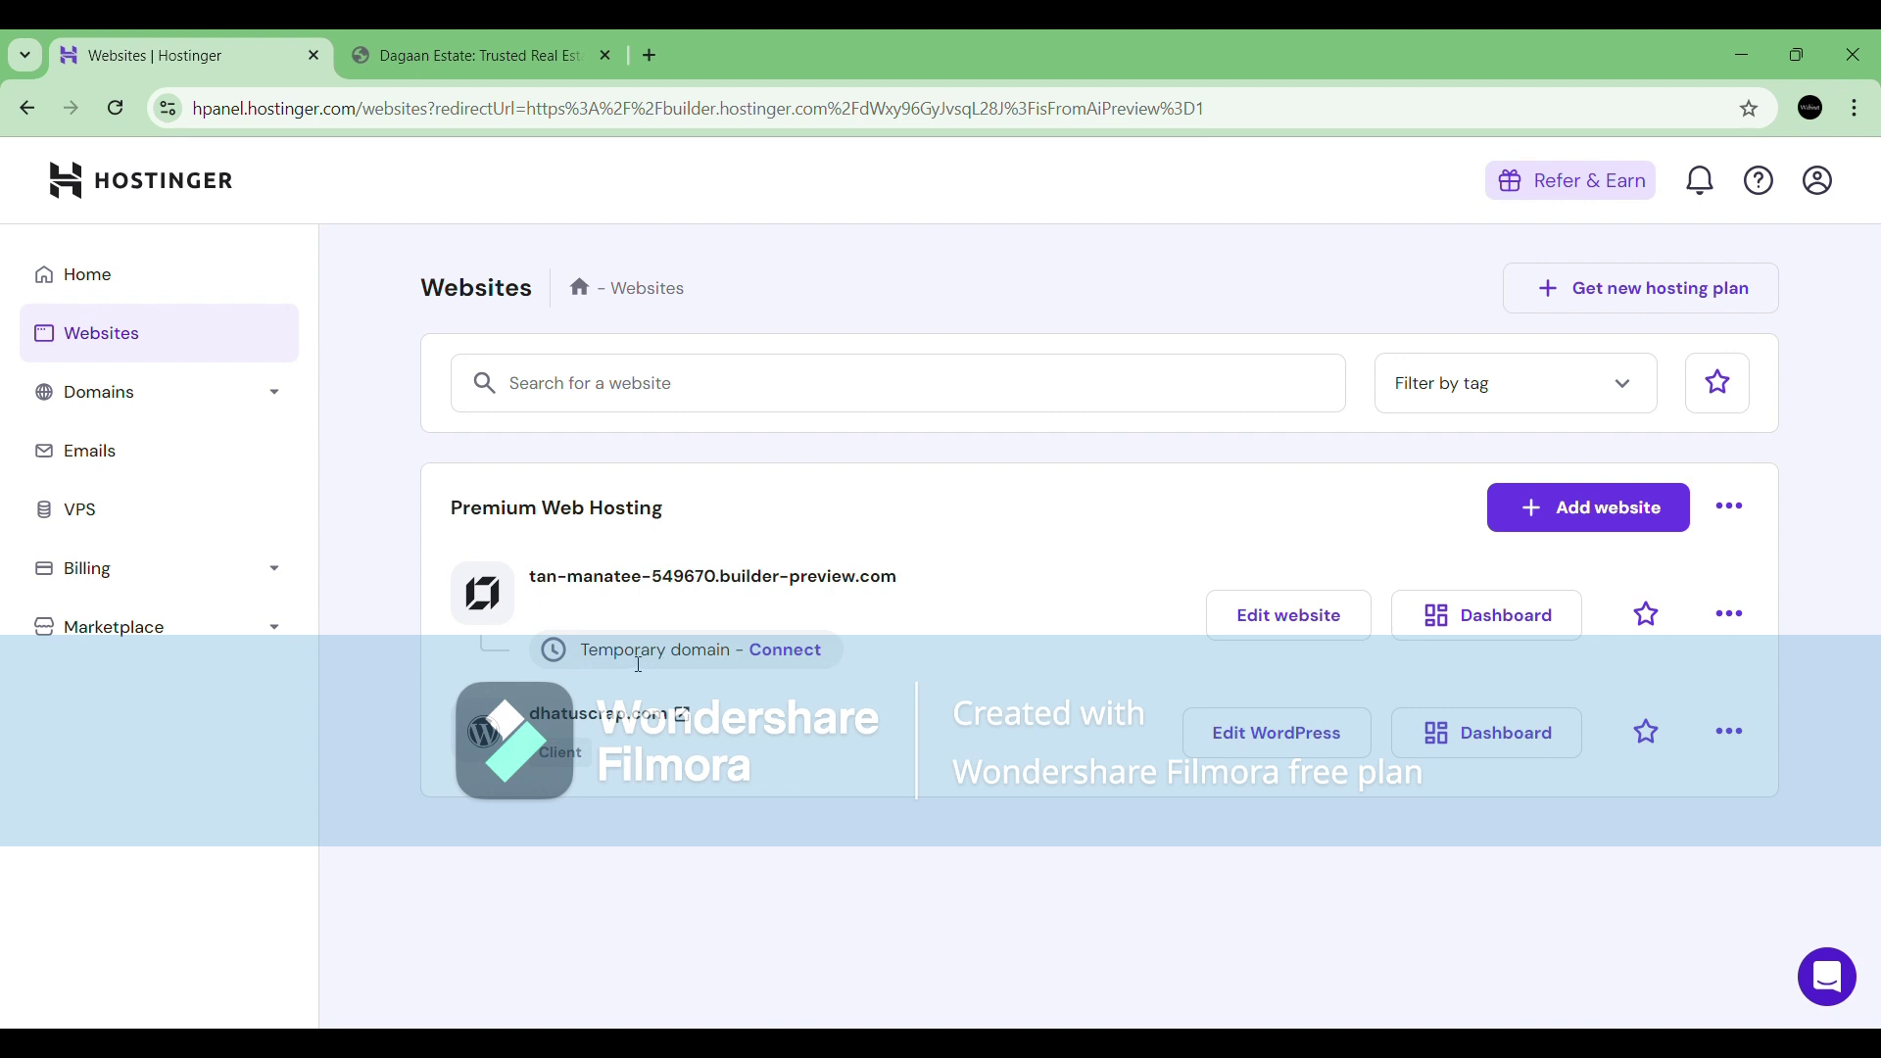
pyautogui.click(814, 665)
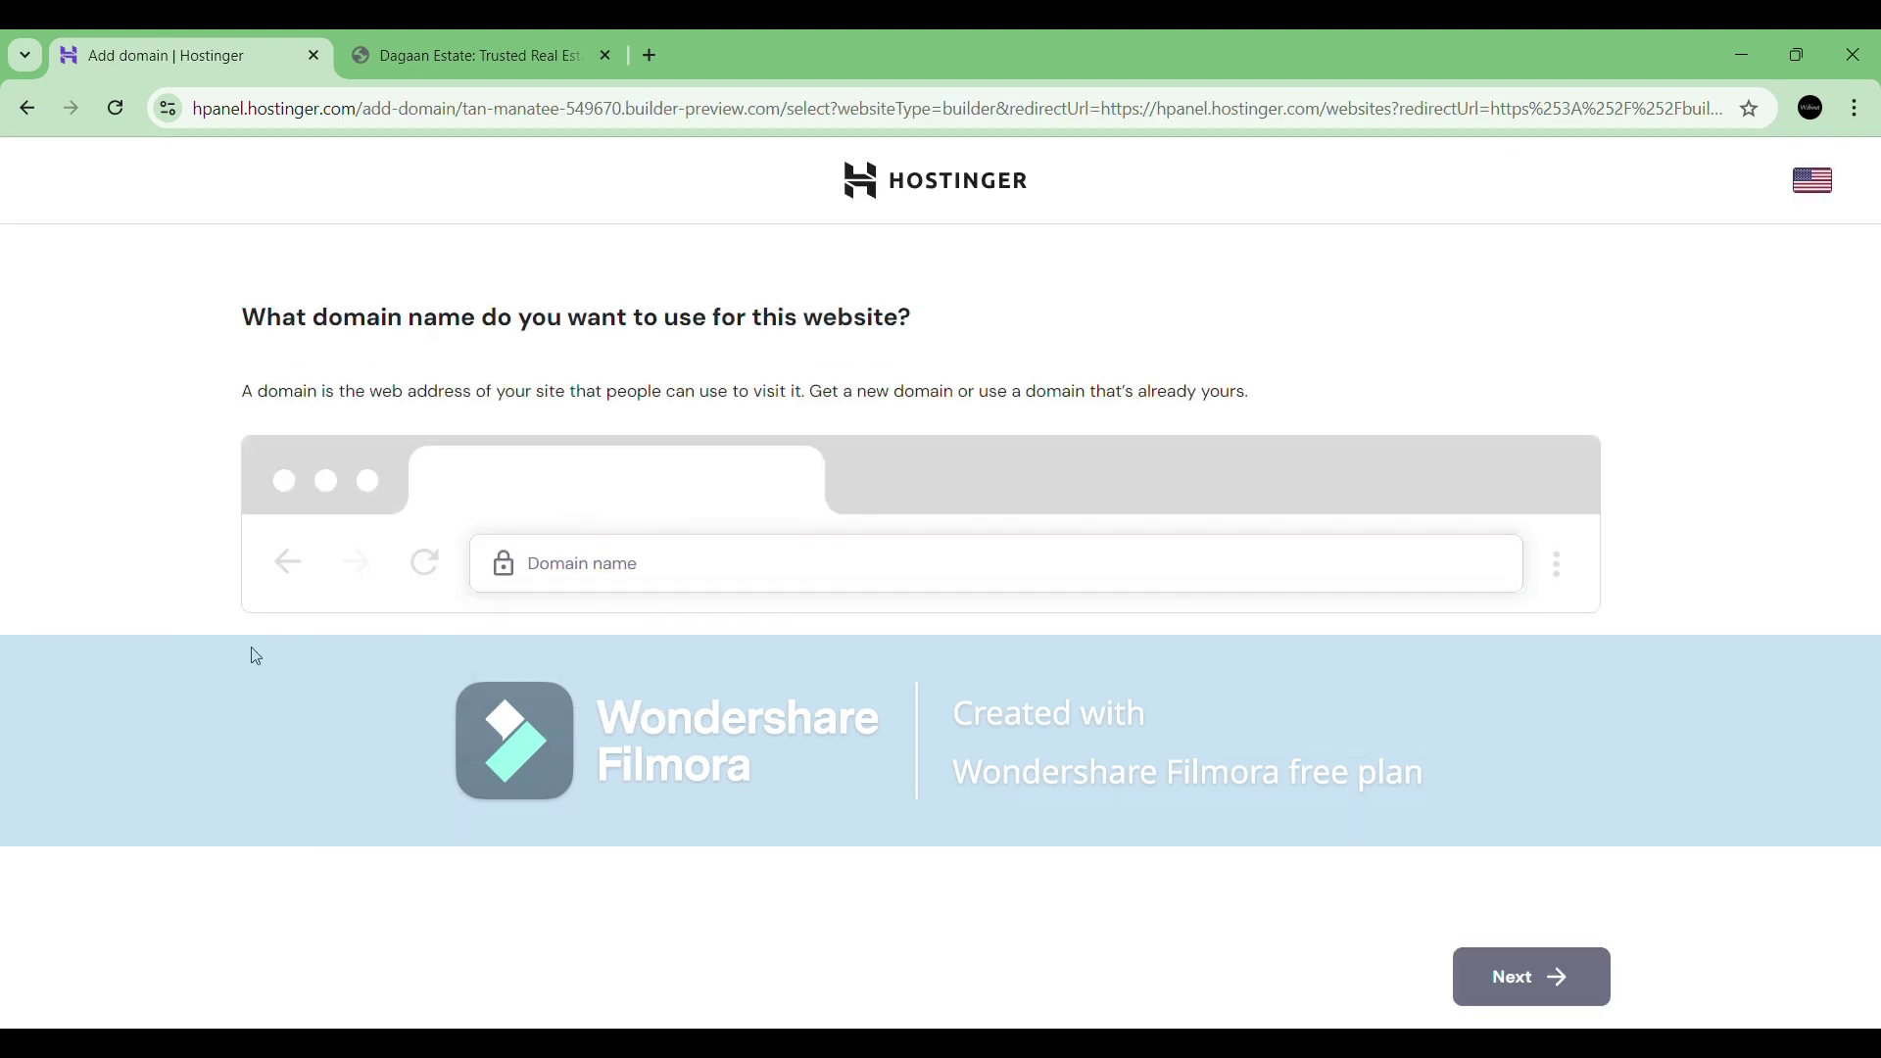
pyautogui.click(683, 579)
pyautogui.write('hkoh.com')
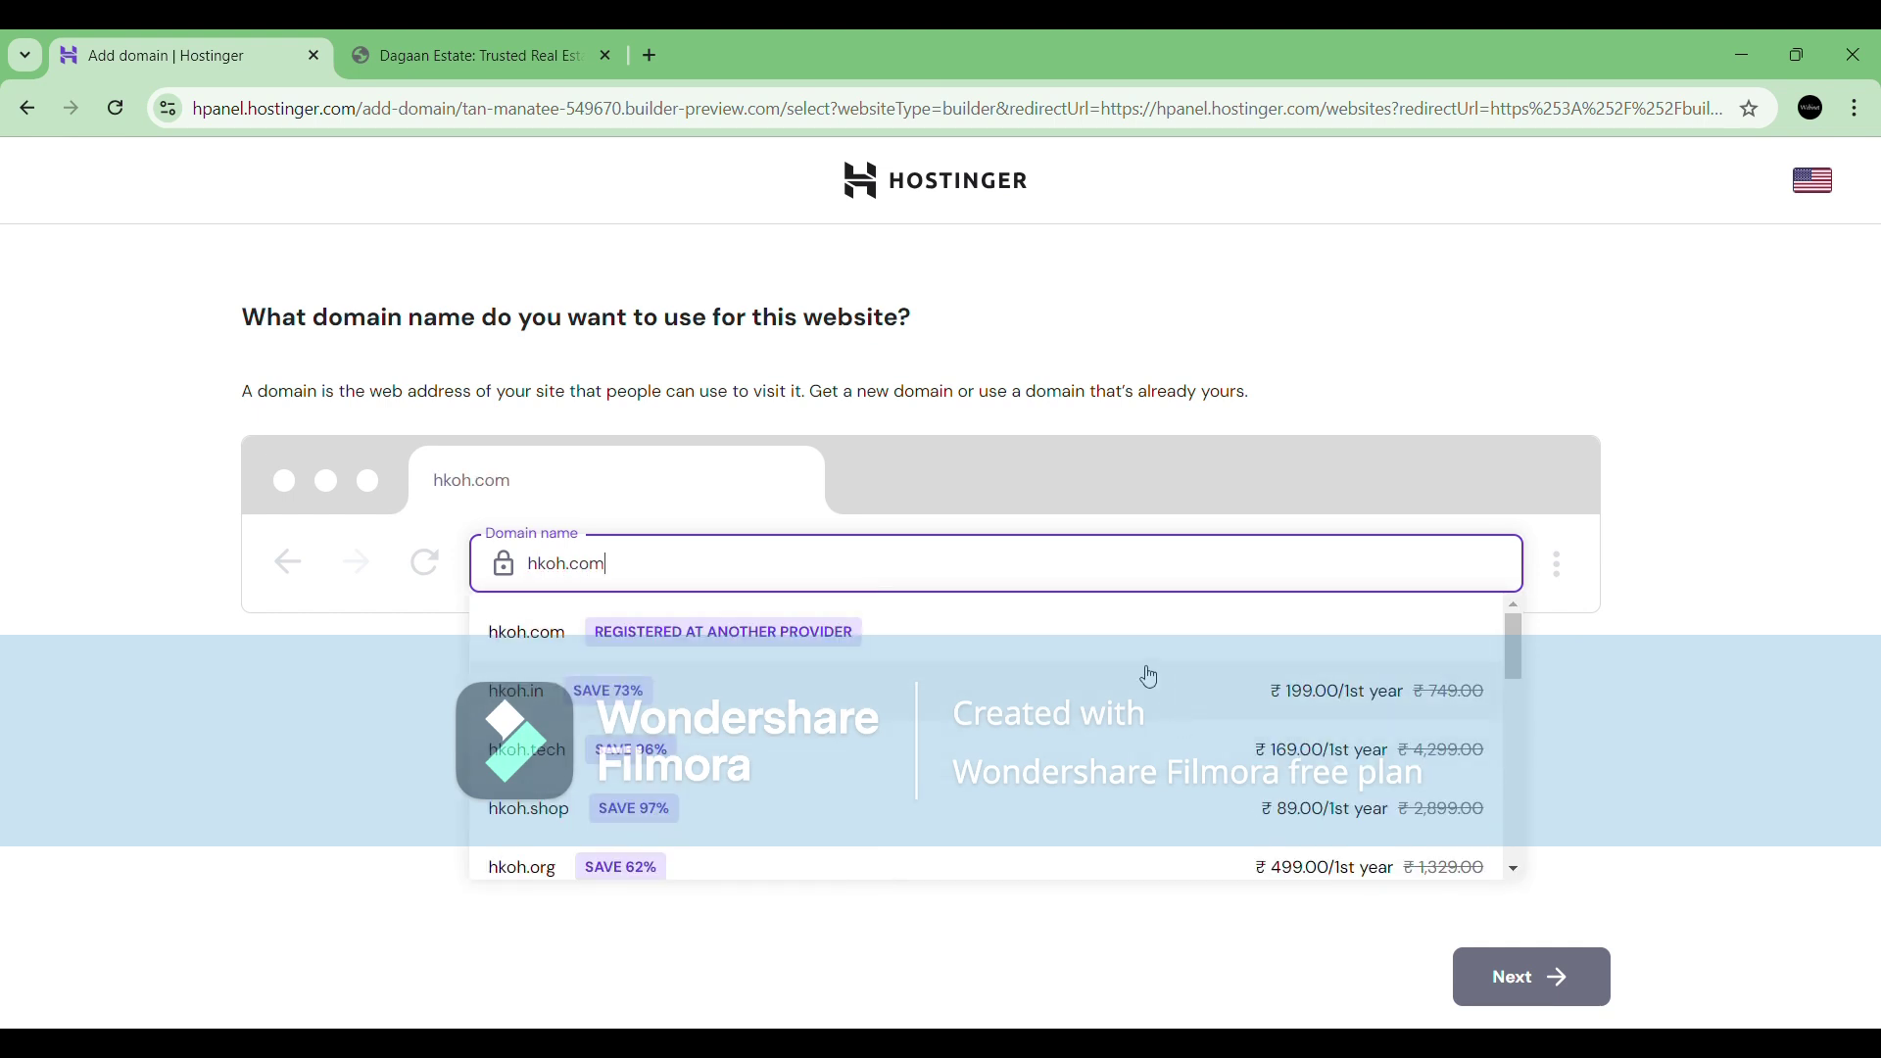
pyautogui.hotkey('ctrl', 'a')
pyautogui.write('dagaanestate')
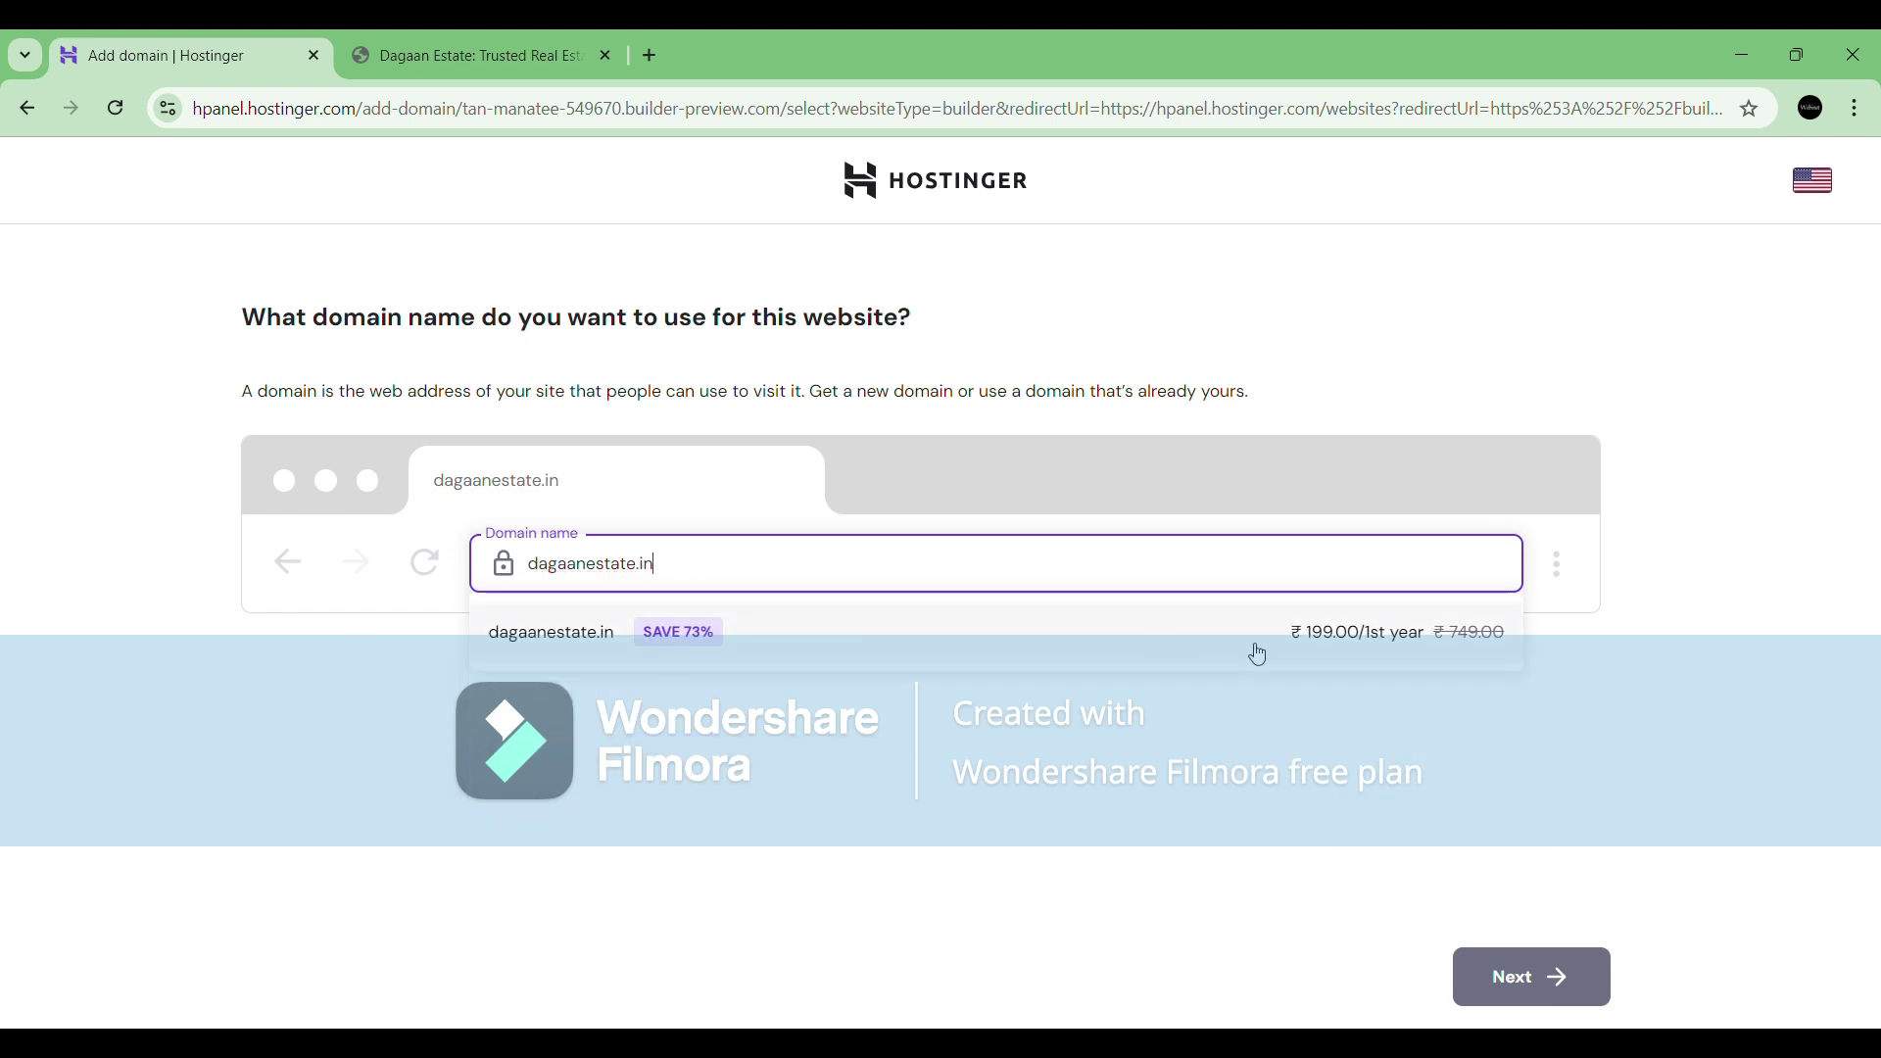
pyautogui.hotkey('ctrl', 'a')
pyautogui.press('BackSpace')
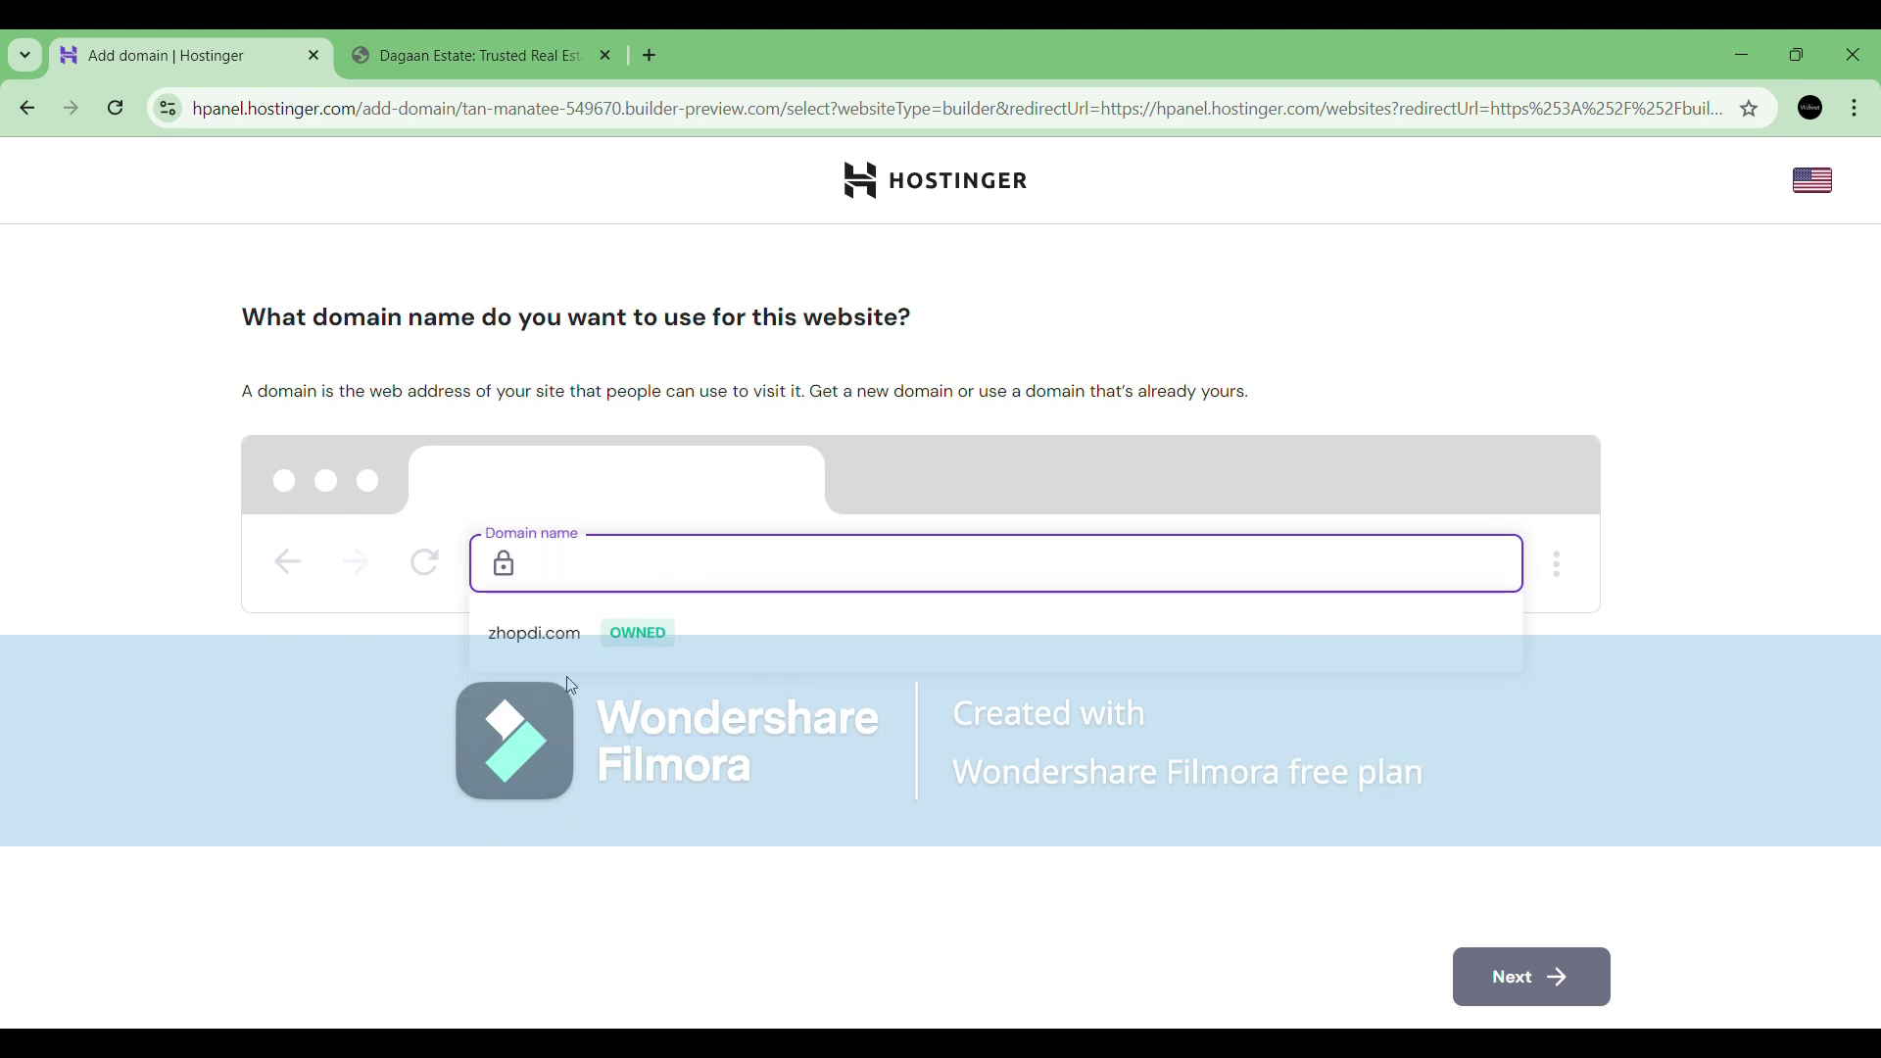
pyautogui.click(552, 637)
pyautogui.moveTo(632, 654); pyautogui.dragTo(507, 652)
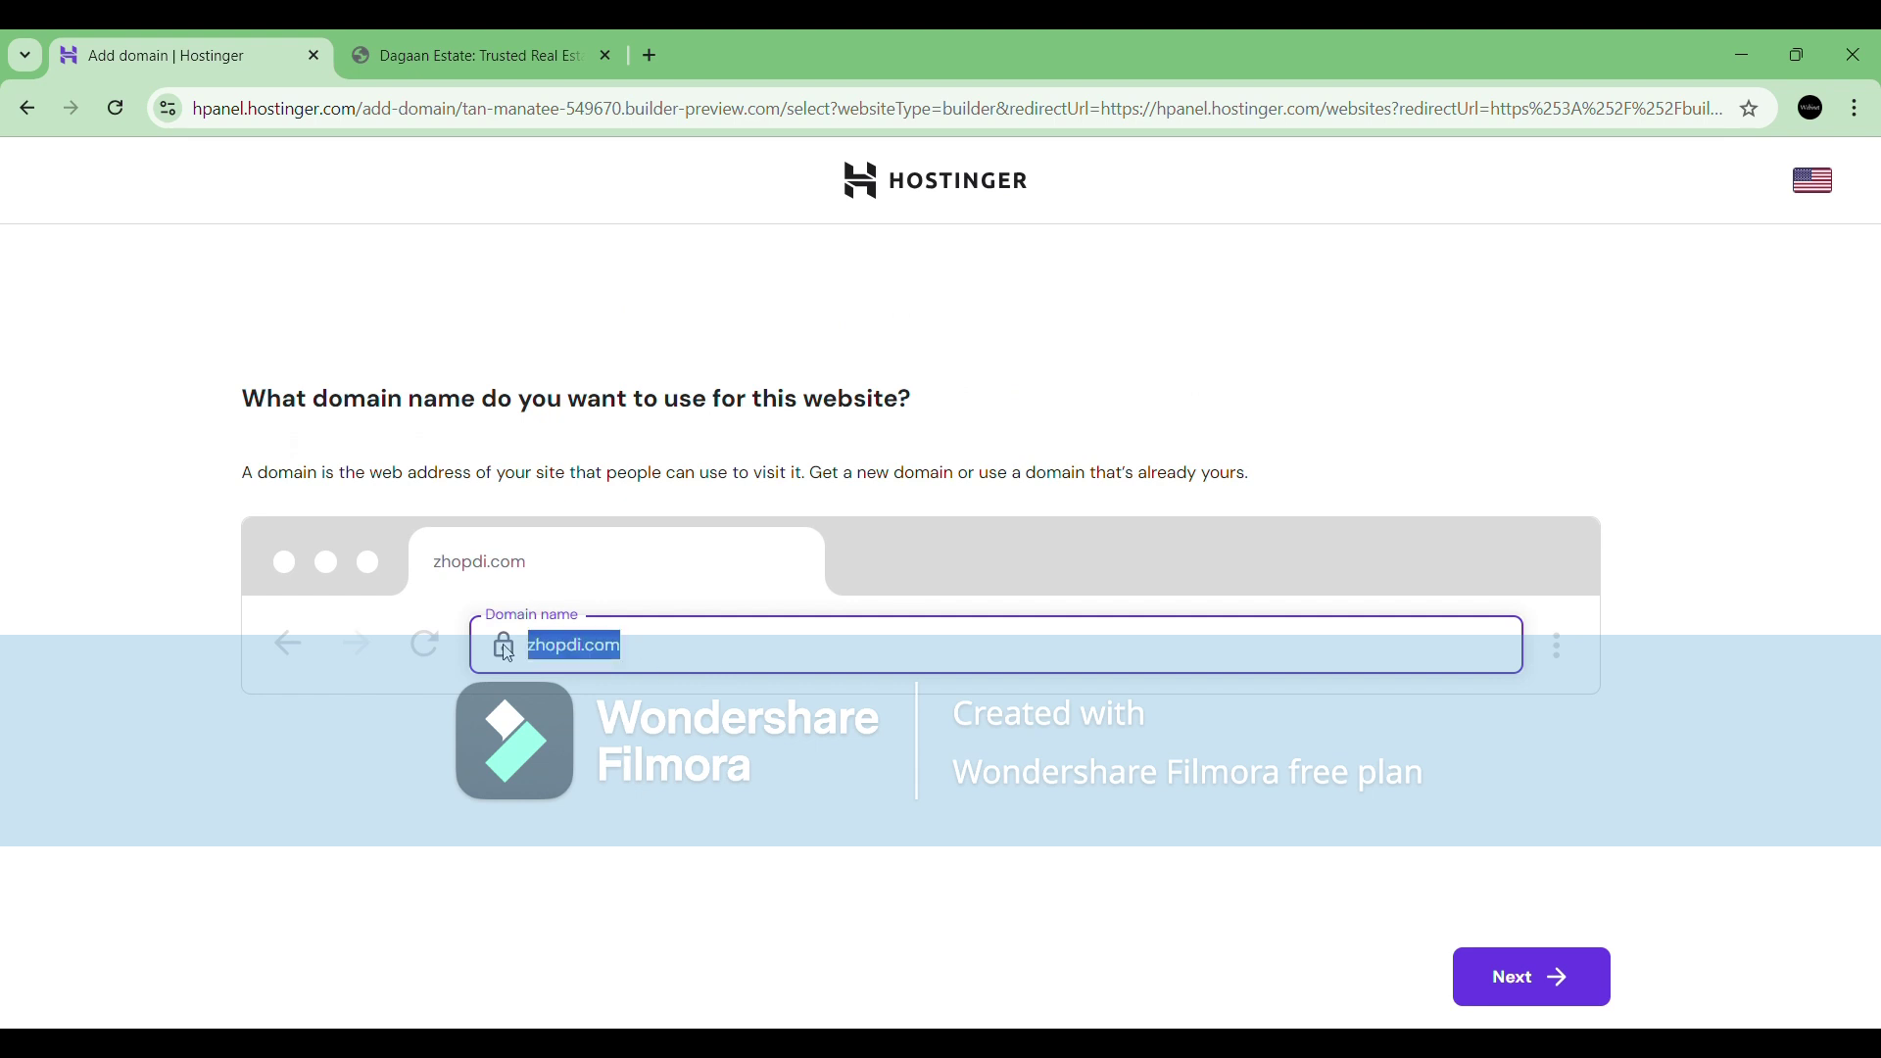
pyautogui.press('BackSpace')
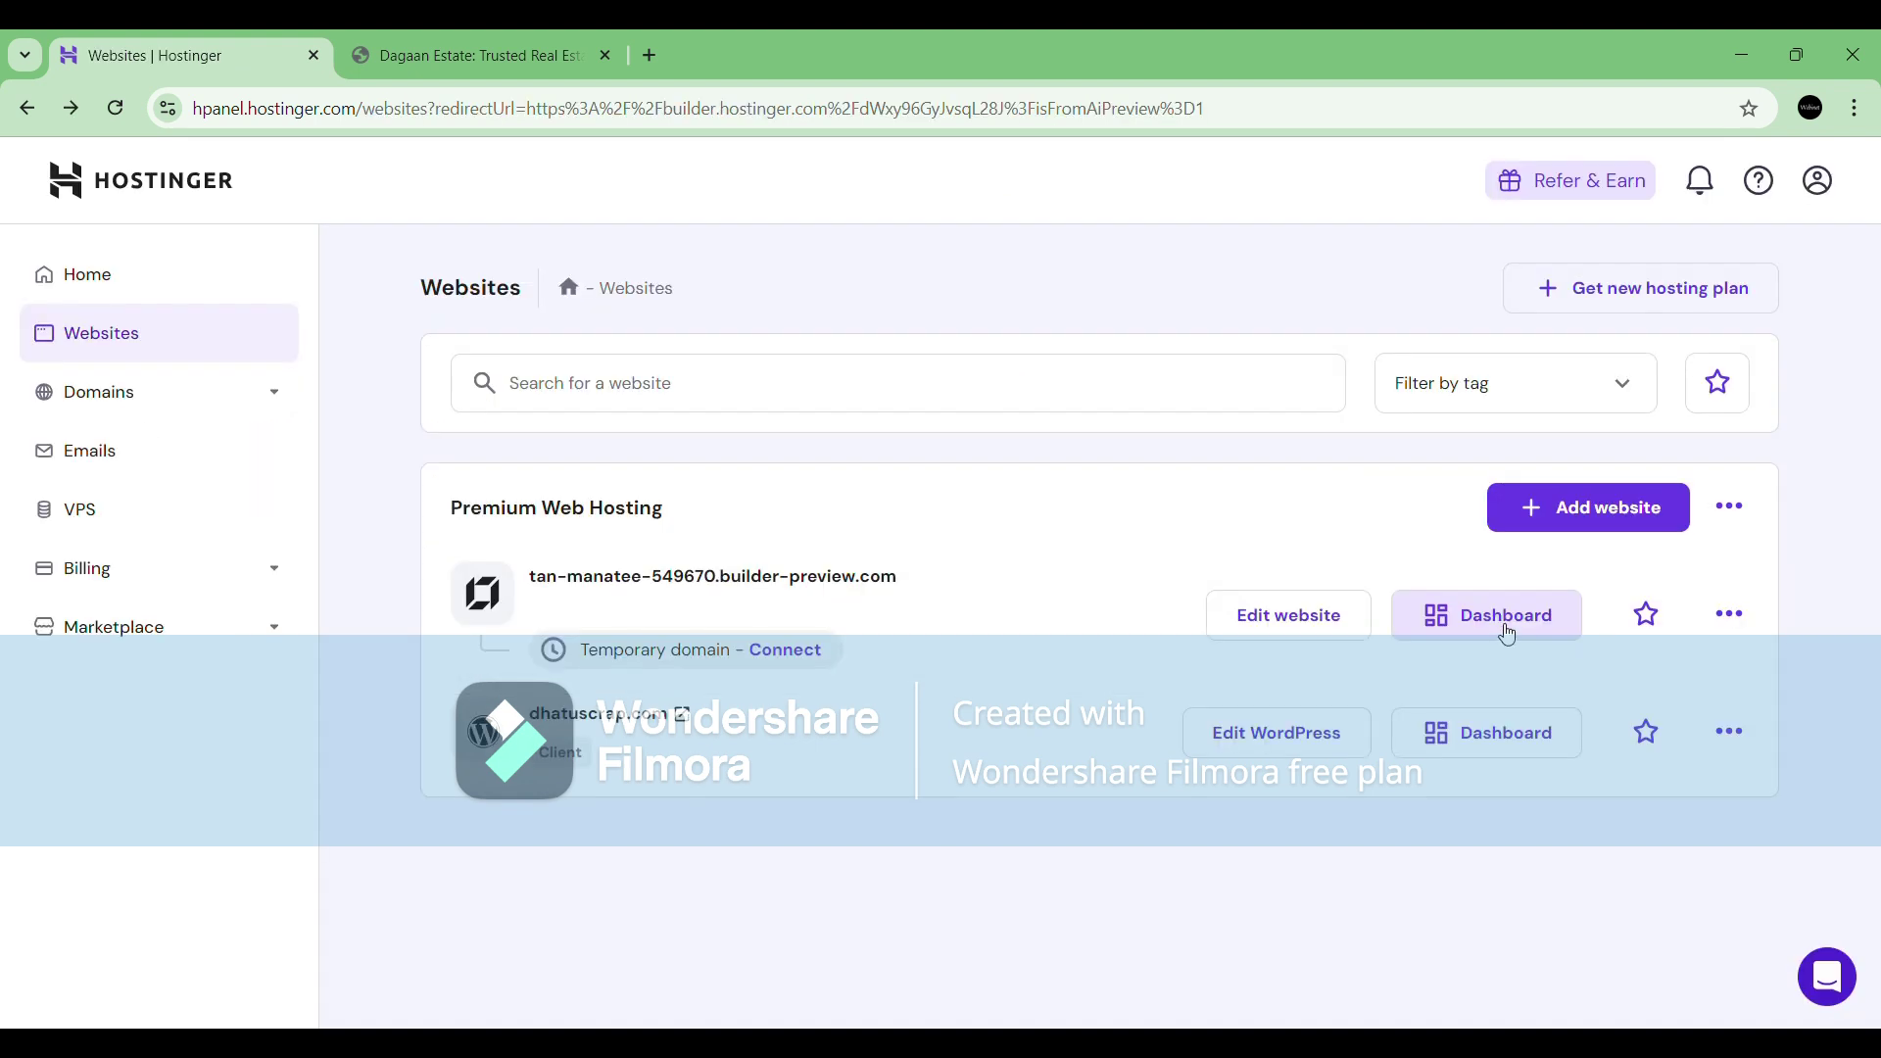
# Open the site's Dashboard, then Manage store to reach the India / INR store setup form.
pyautogui.click(1513, 639)
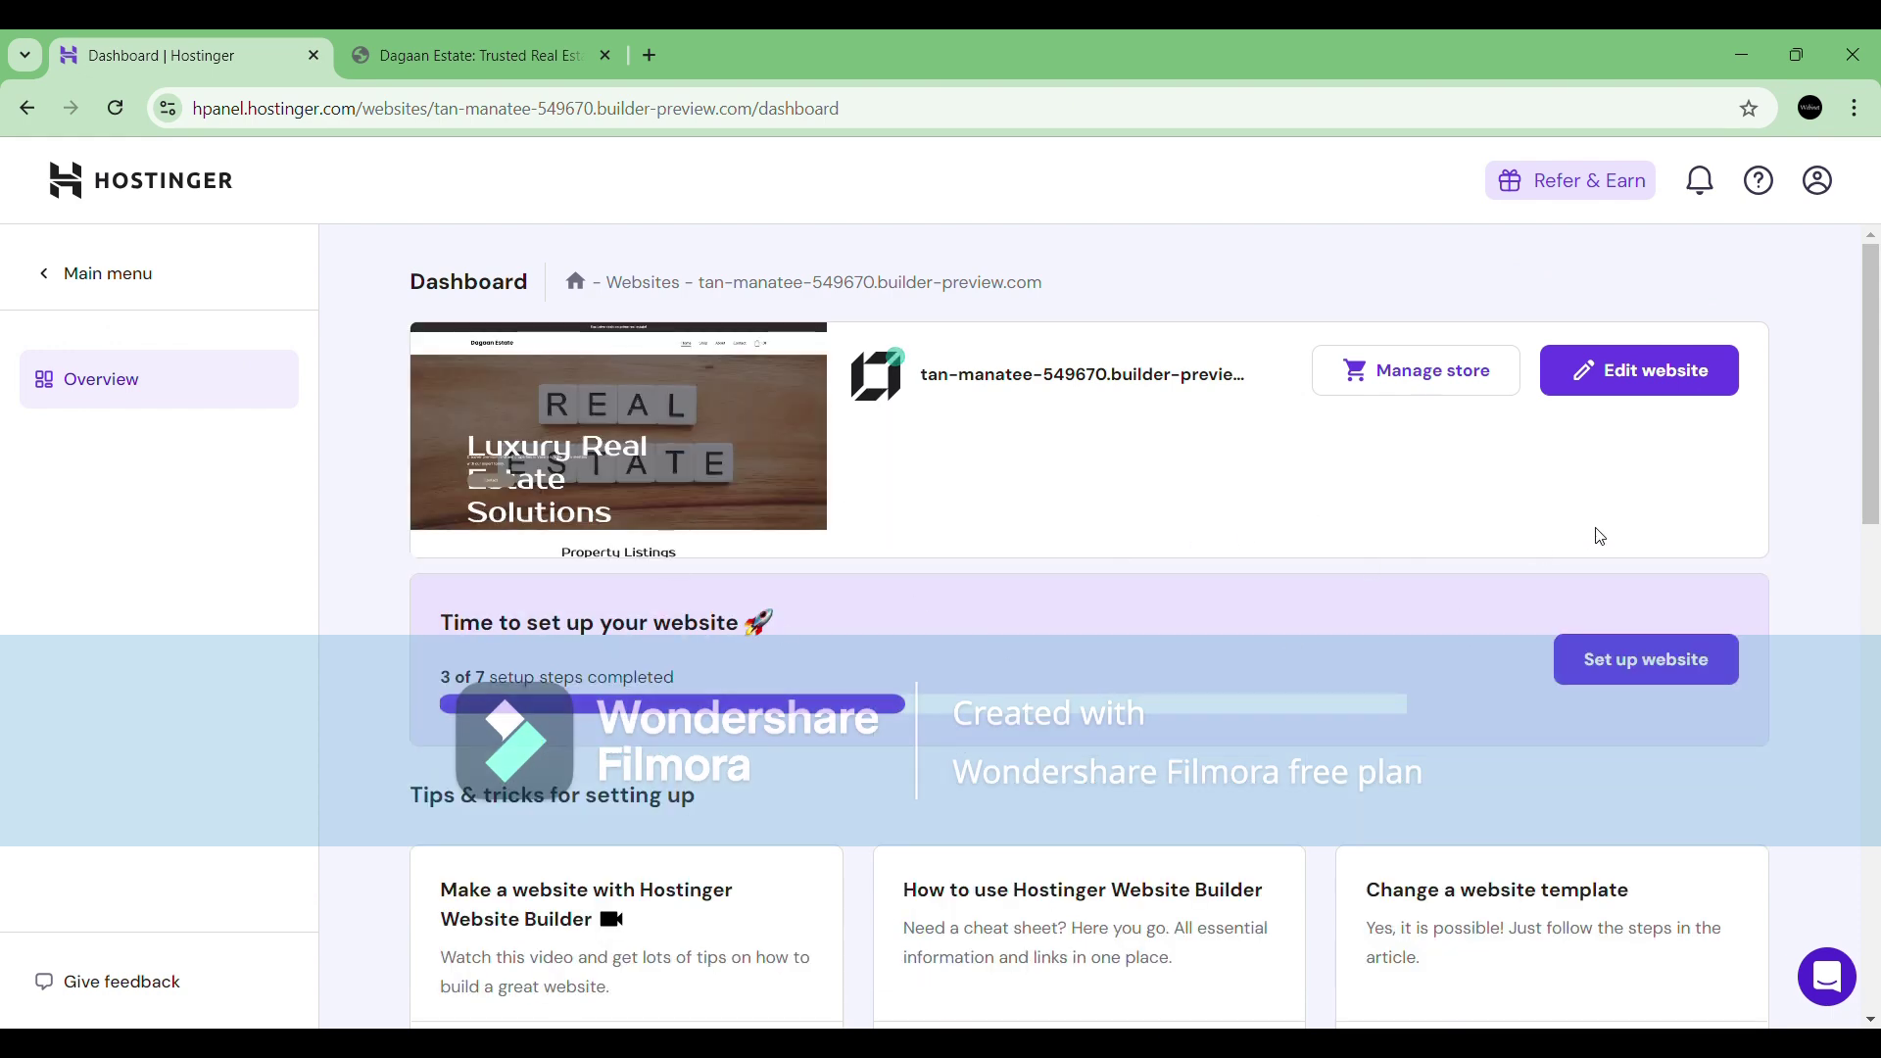
pyautogui.scroll(-2, 1595, 546)
pyautogui.scroll(-1, 1594, 546)
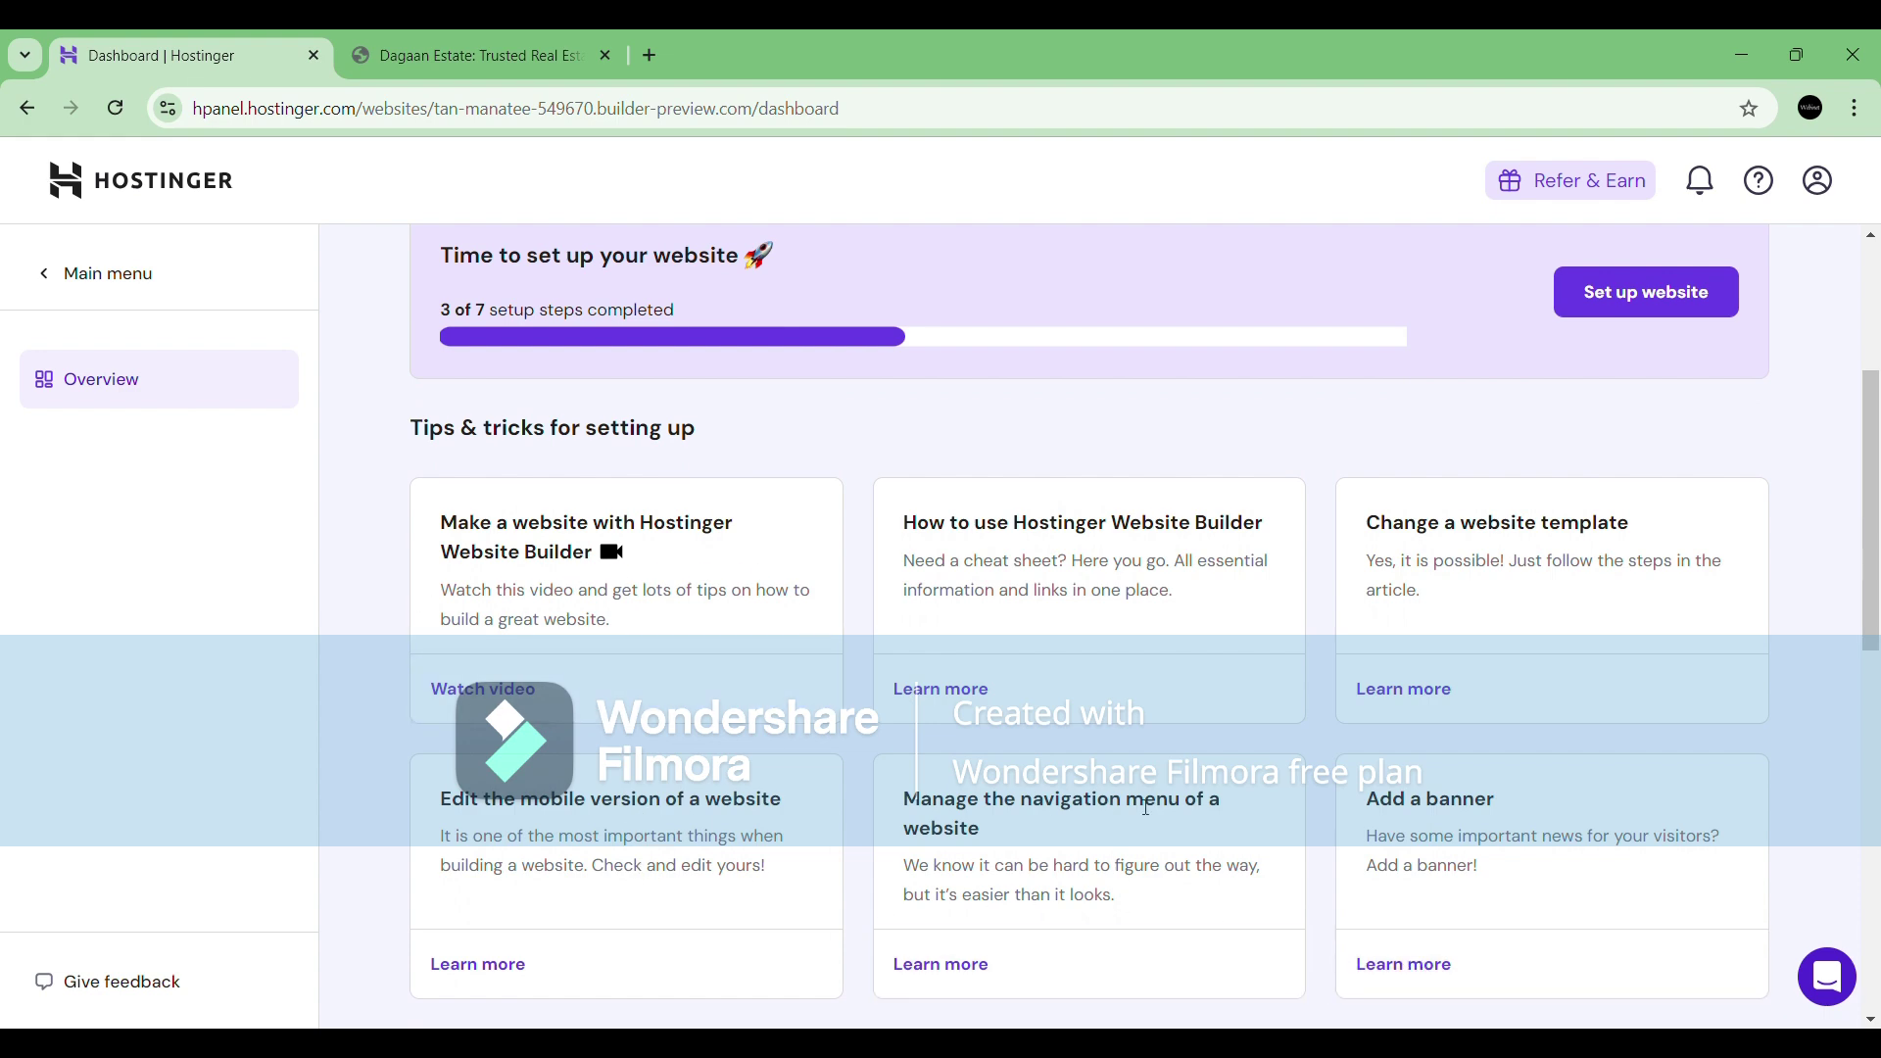
pyautogui.scroll(3, 1145, 807)
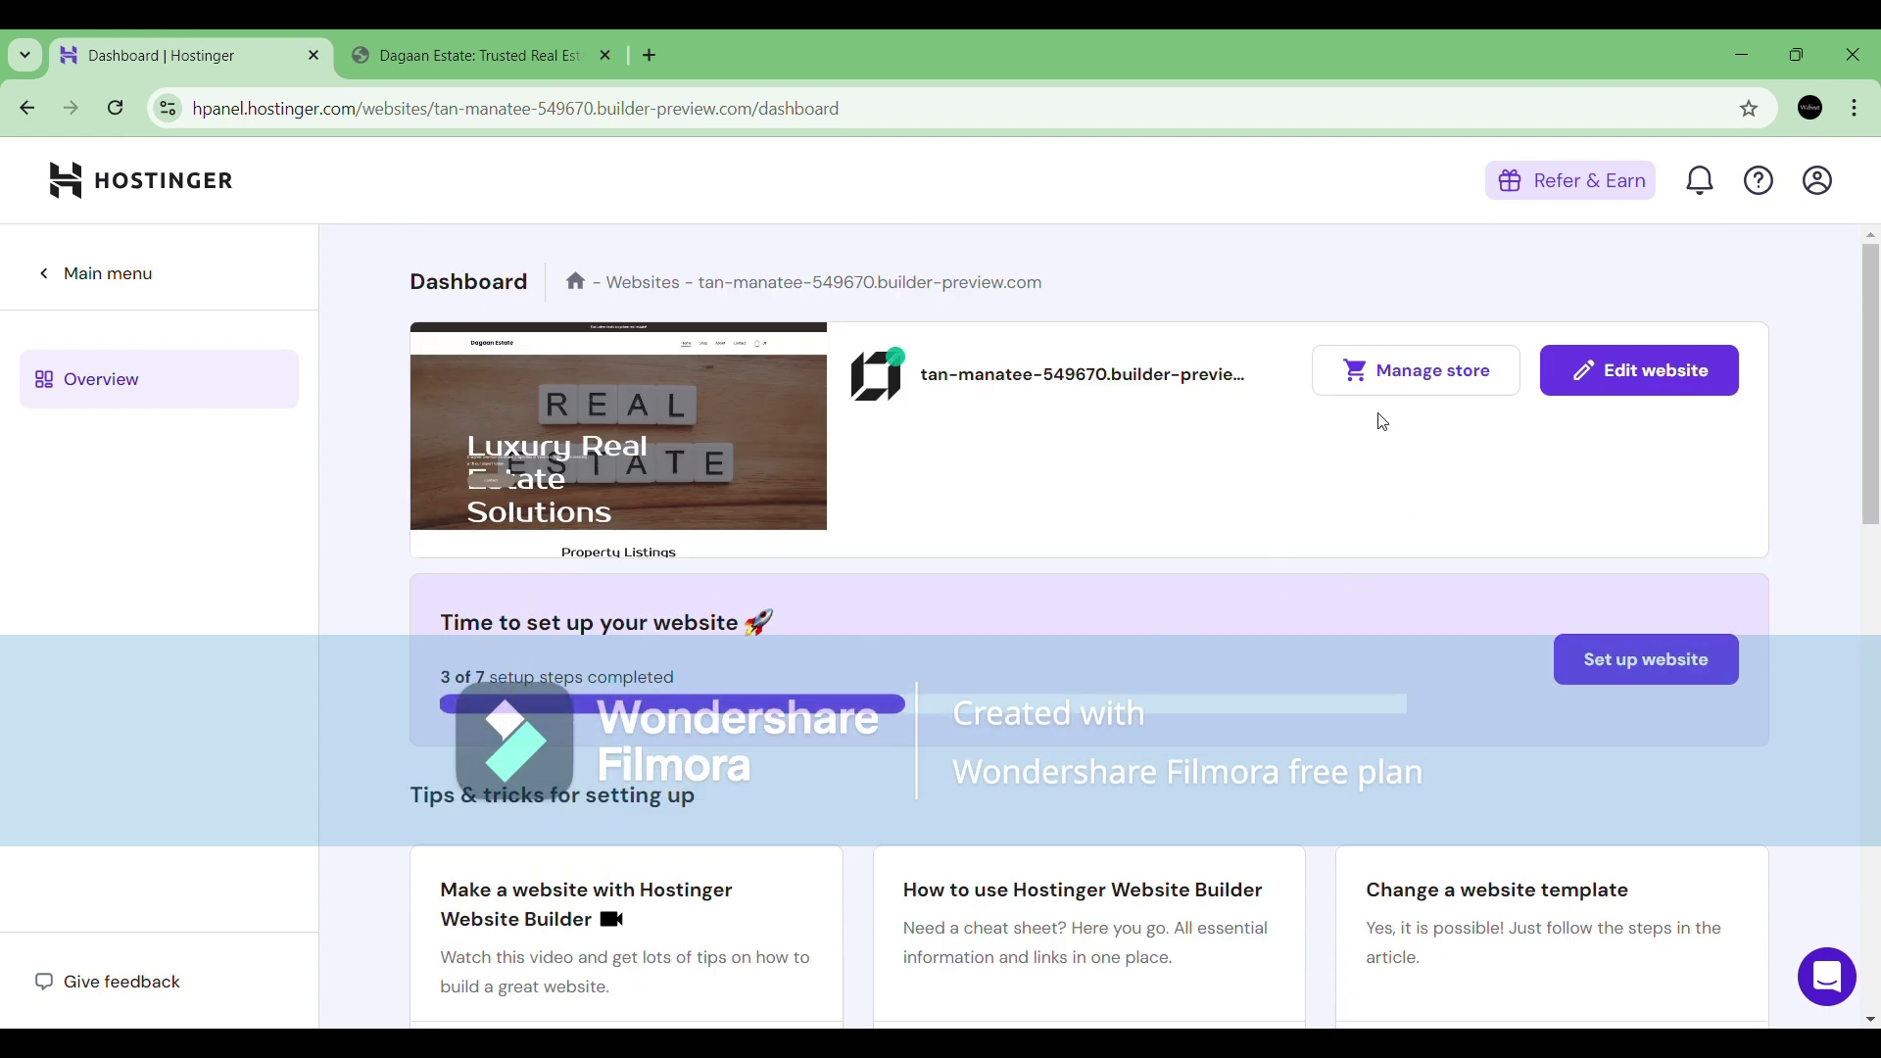
pyautogui.click(1416, 388)
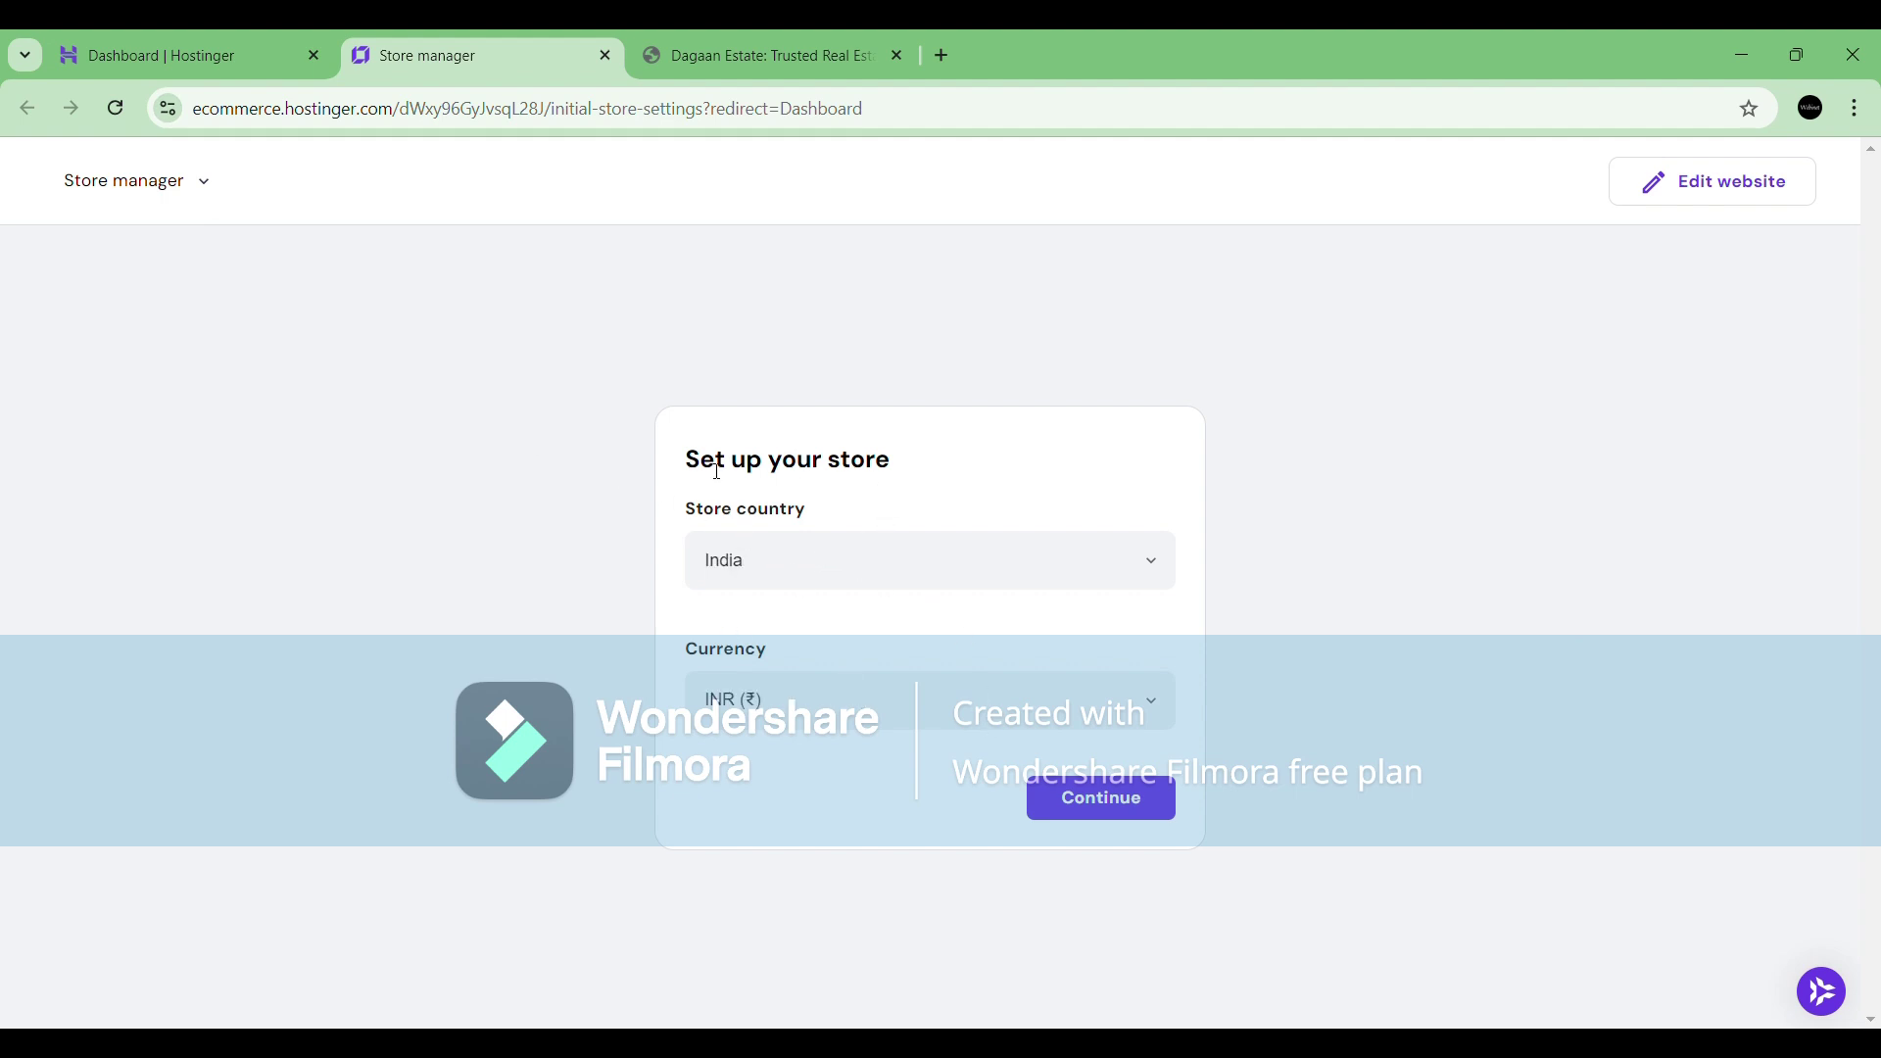
# Look through the store's Payments, Products, Categories and Orders pages.
pyautogui.click(225, 39)
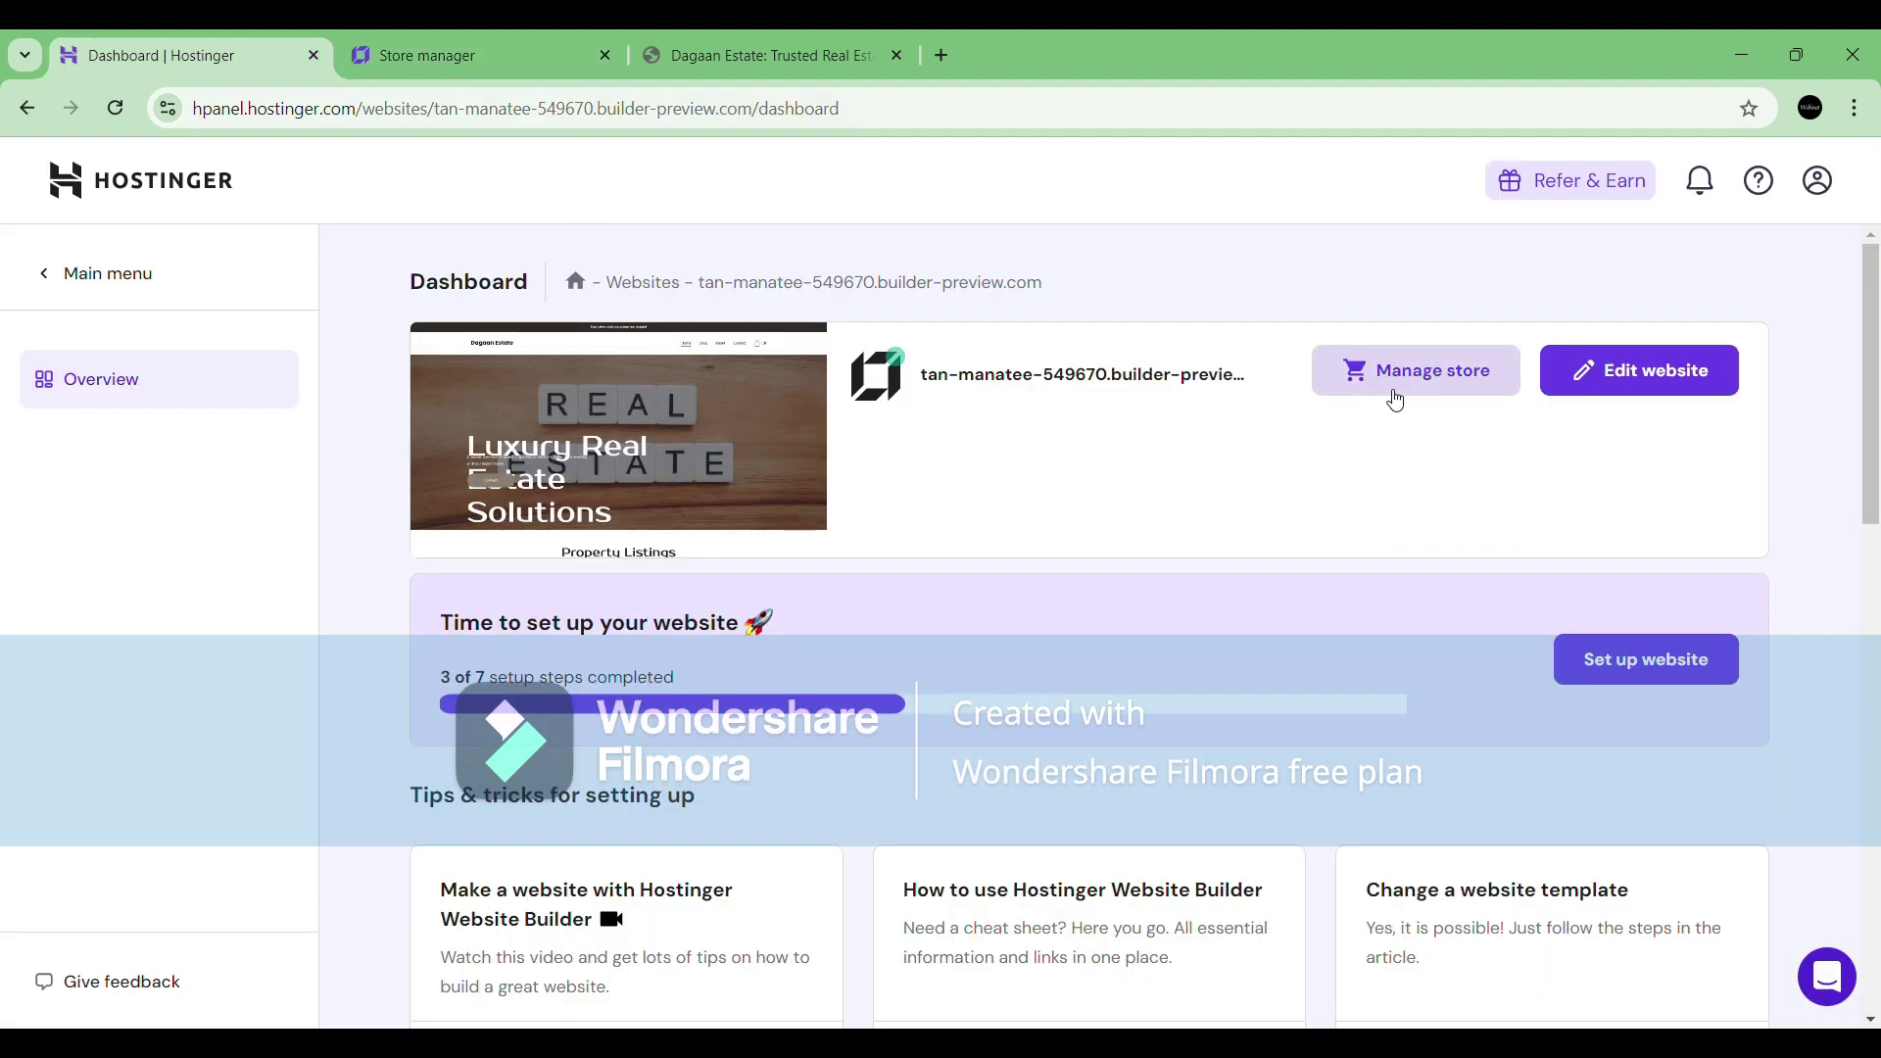
pyautogui.click(533, 44)
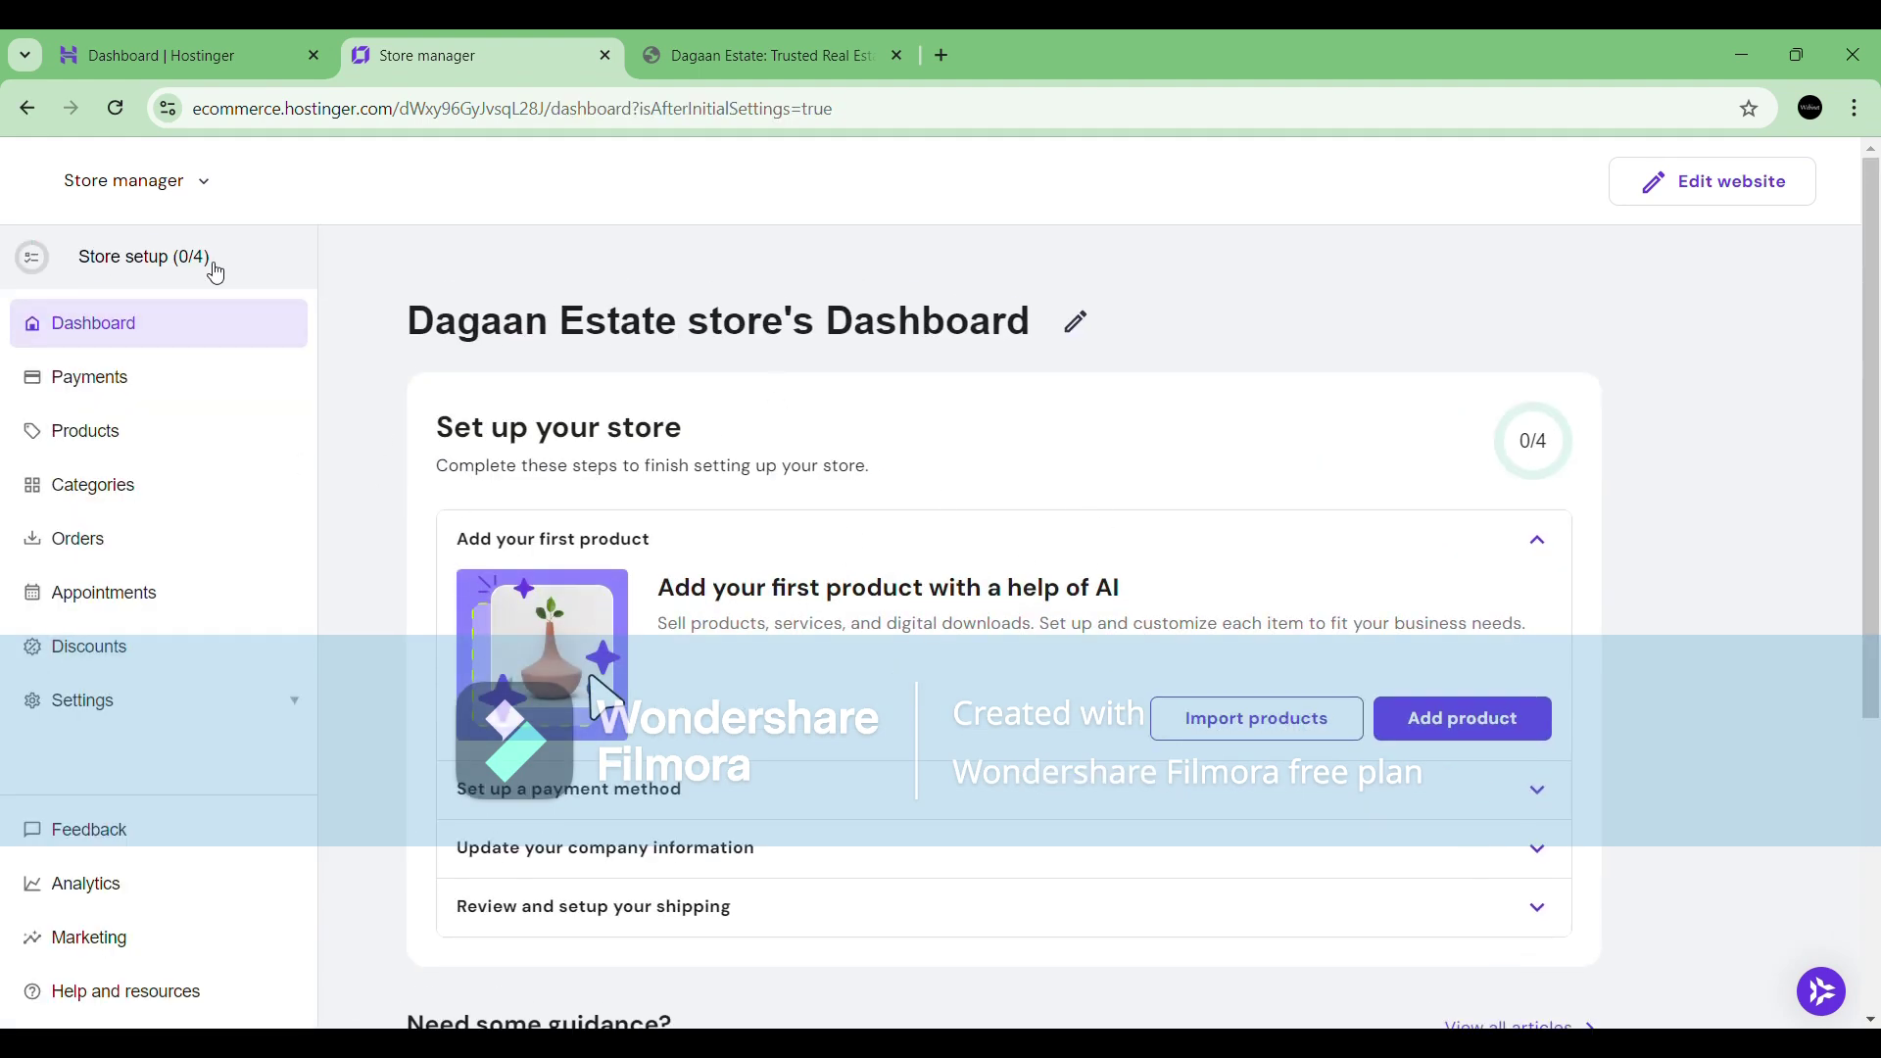
pyautogui.click(160, 387)
pyautogui.scroll(-3, 930, 539)
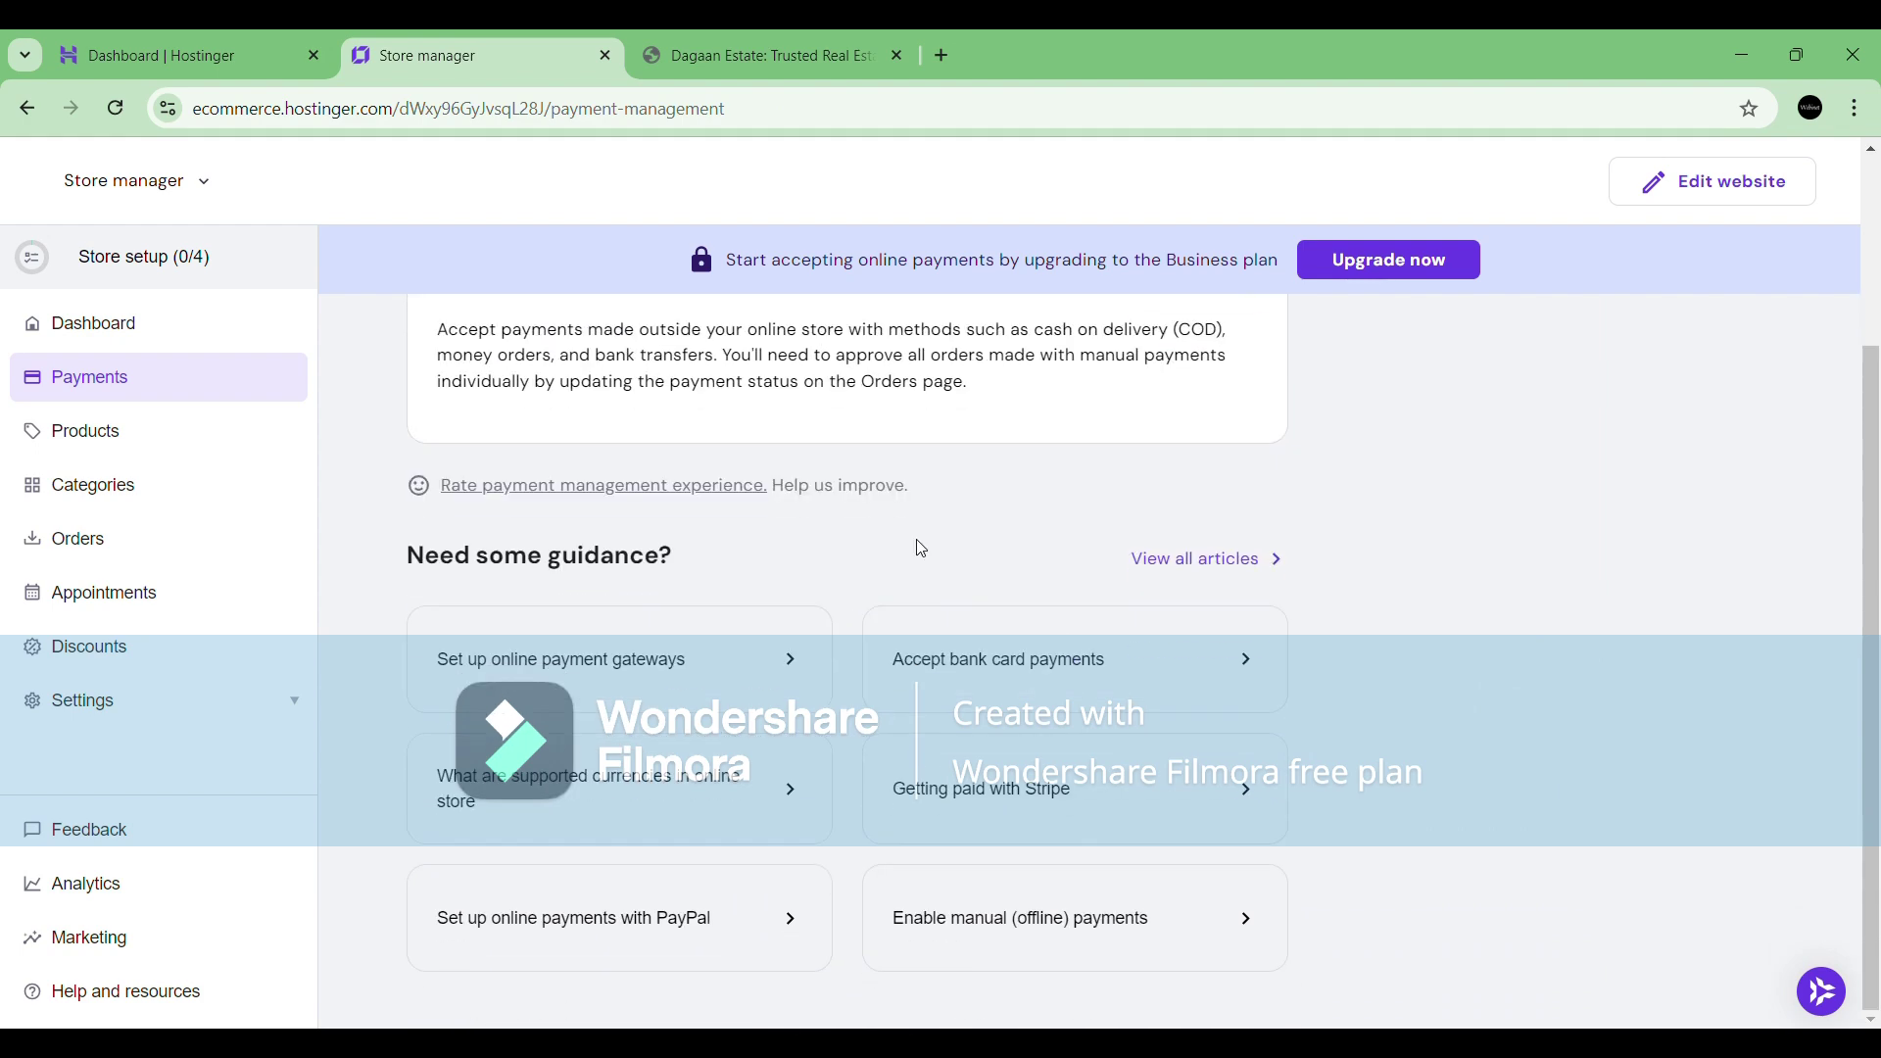
pyautogui.scroll(3, 915, 546)
pyautogui.click(147, 433)
pyautogui.scroll(-4, 644, 404)
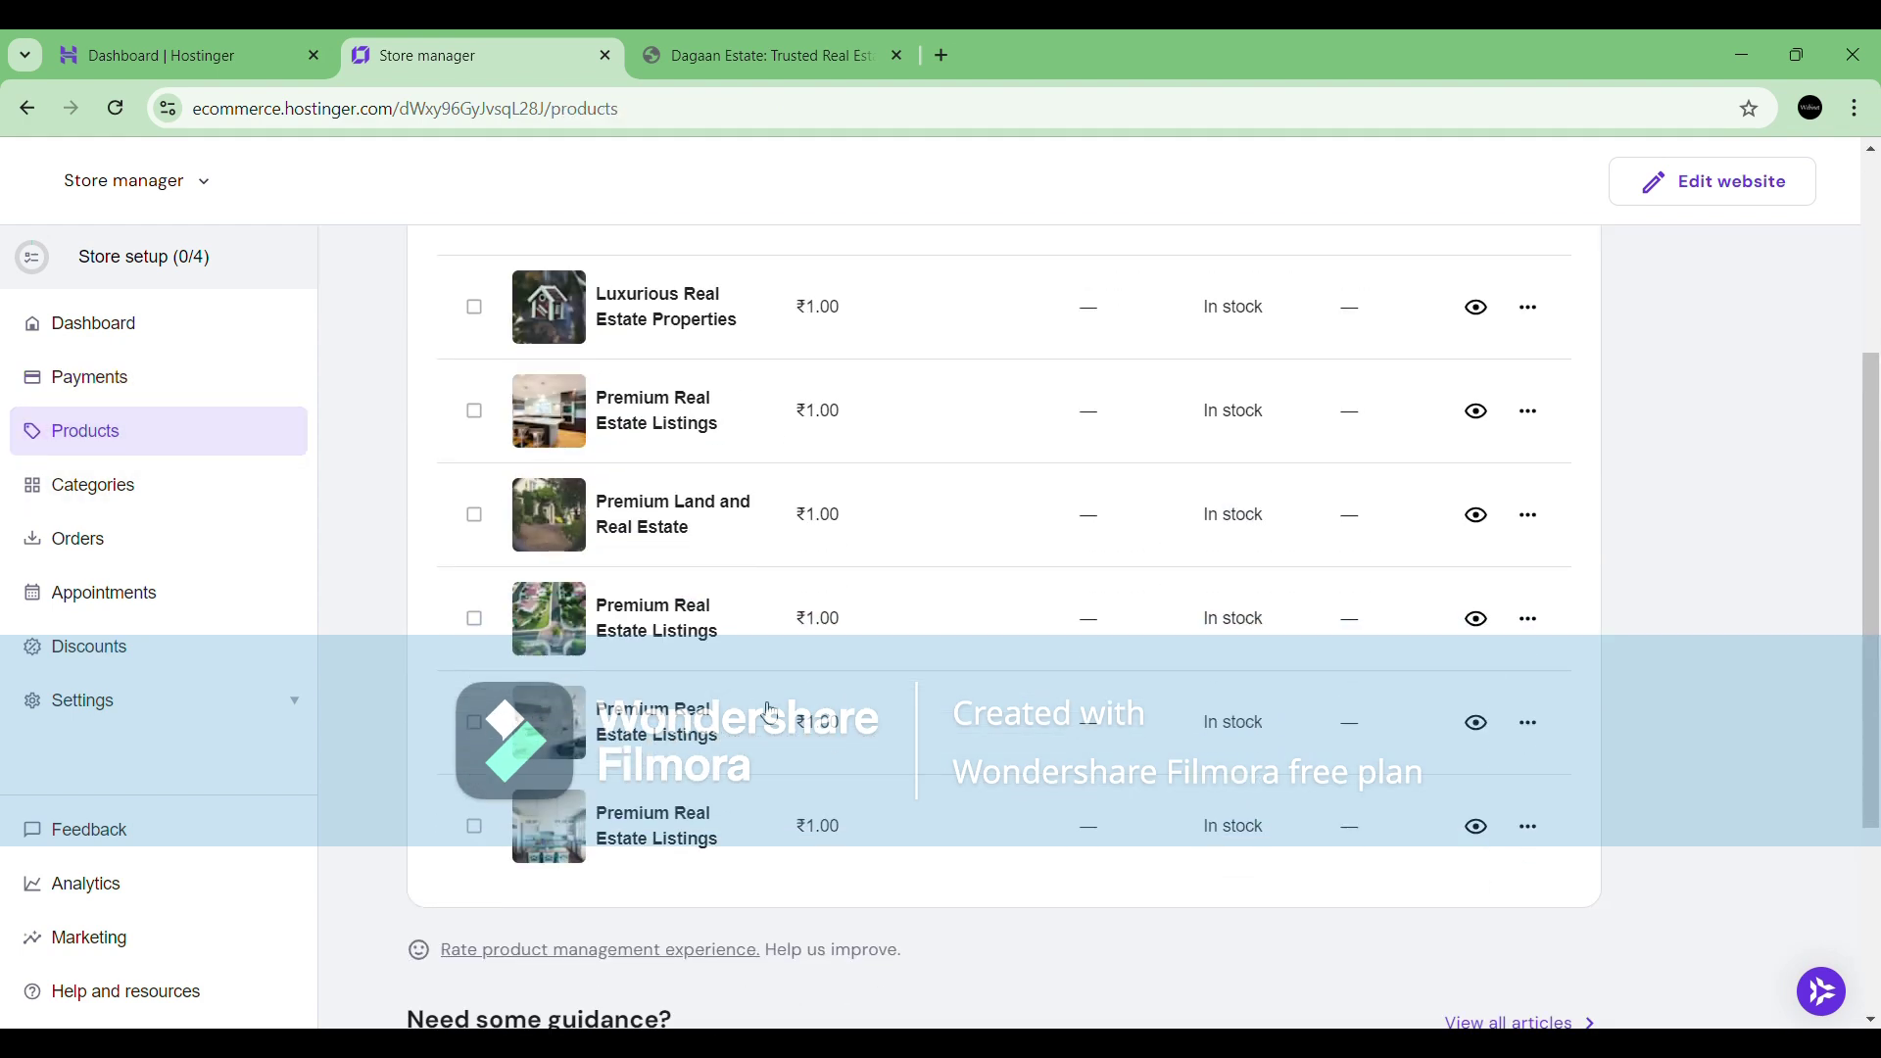
pyautogui.scroll(4, 644, 405)
pyautogui.click(98, 485)
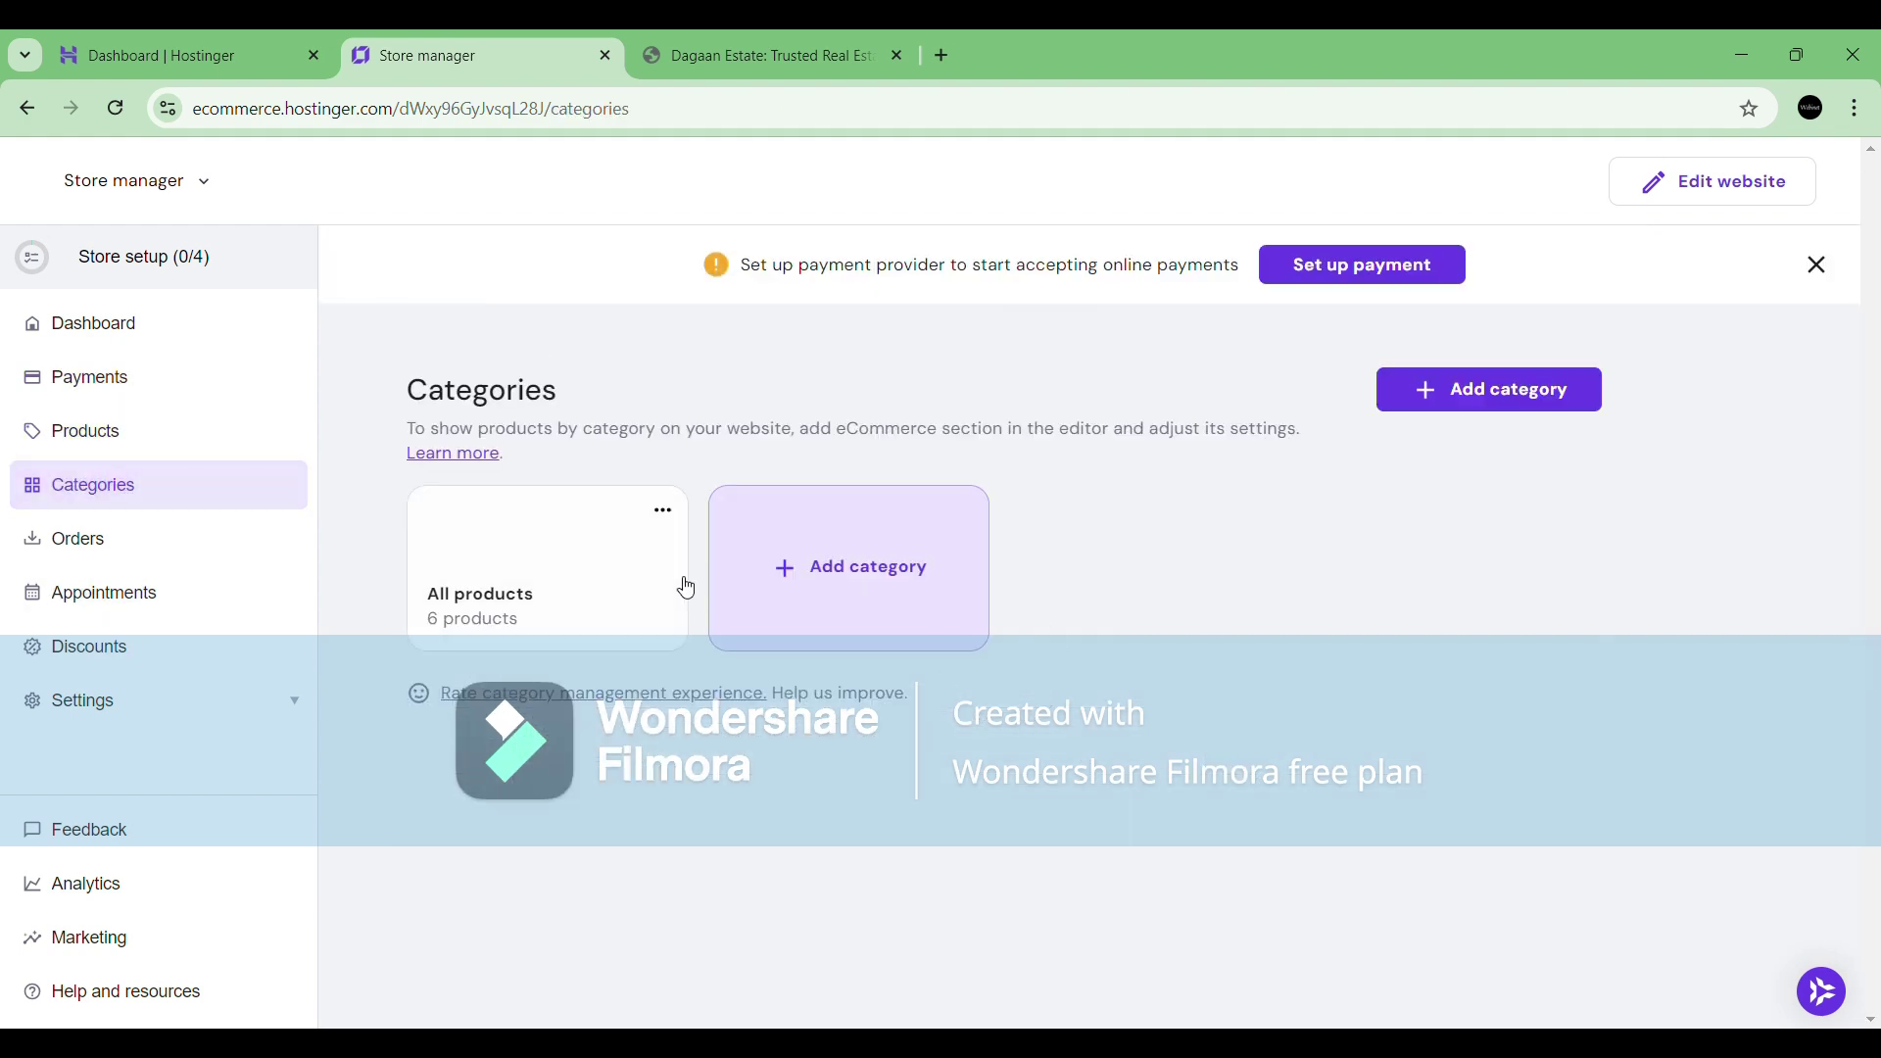
pyautogui.click(113, 561)
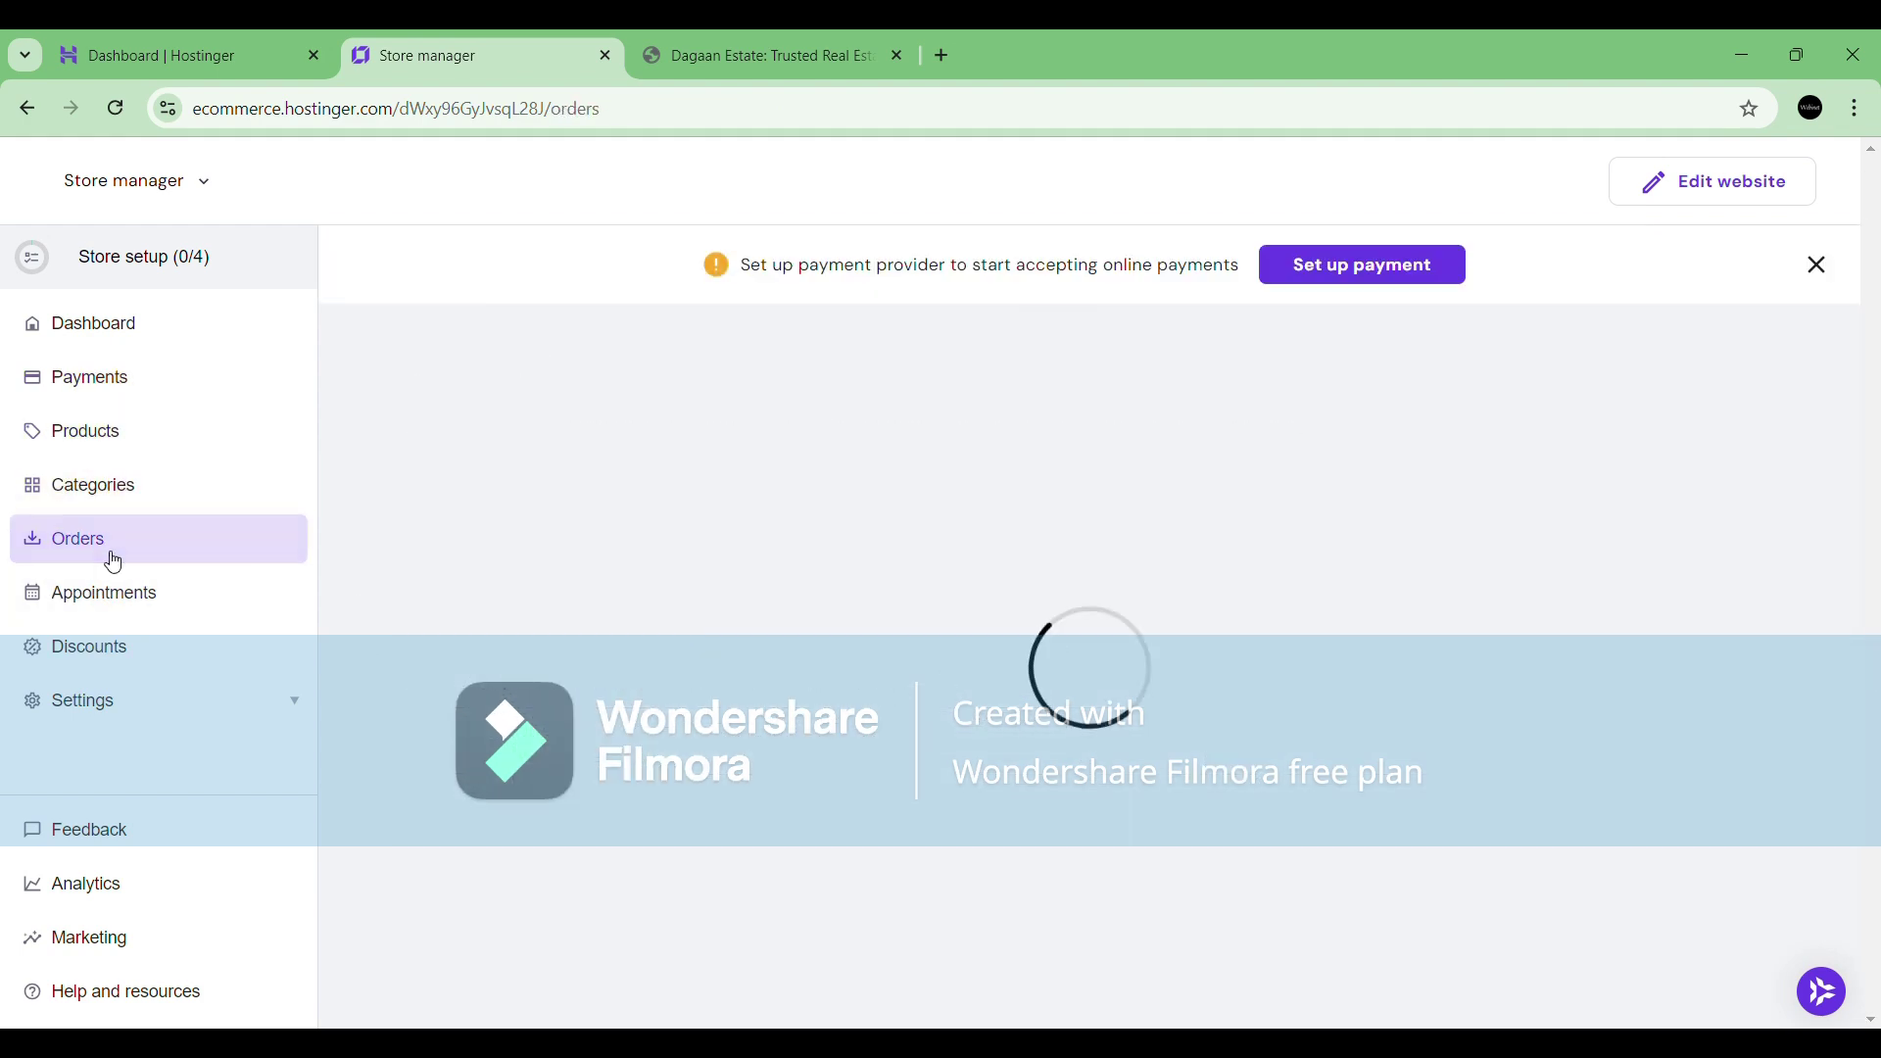
# Turn on online appointments, dismiss the notices, view Discounts and Settings, and return to Dashboard.
pyautogui.click(183, 612)
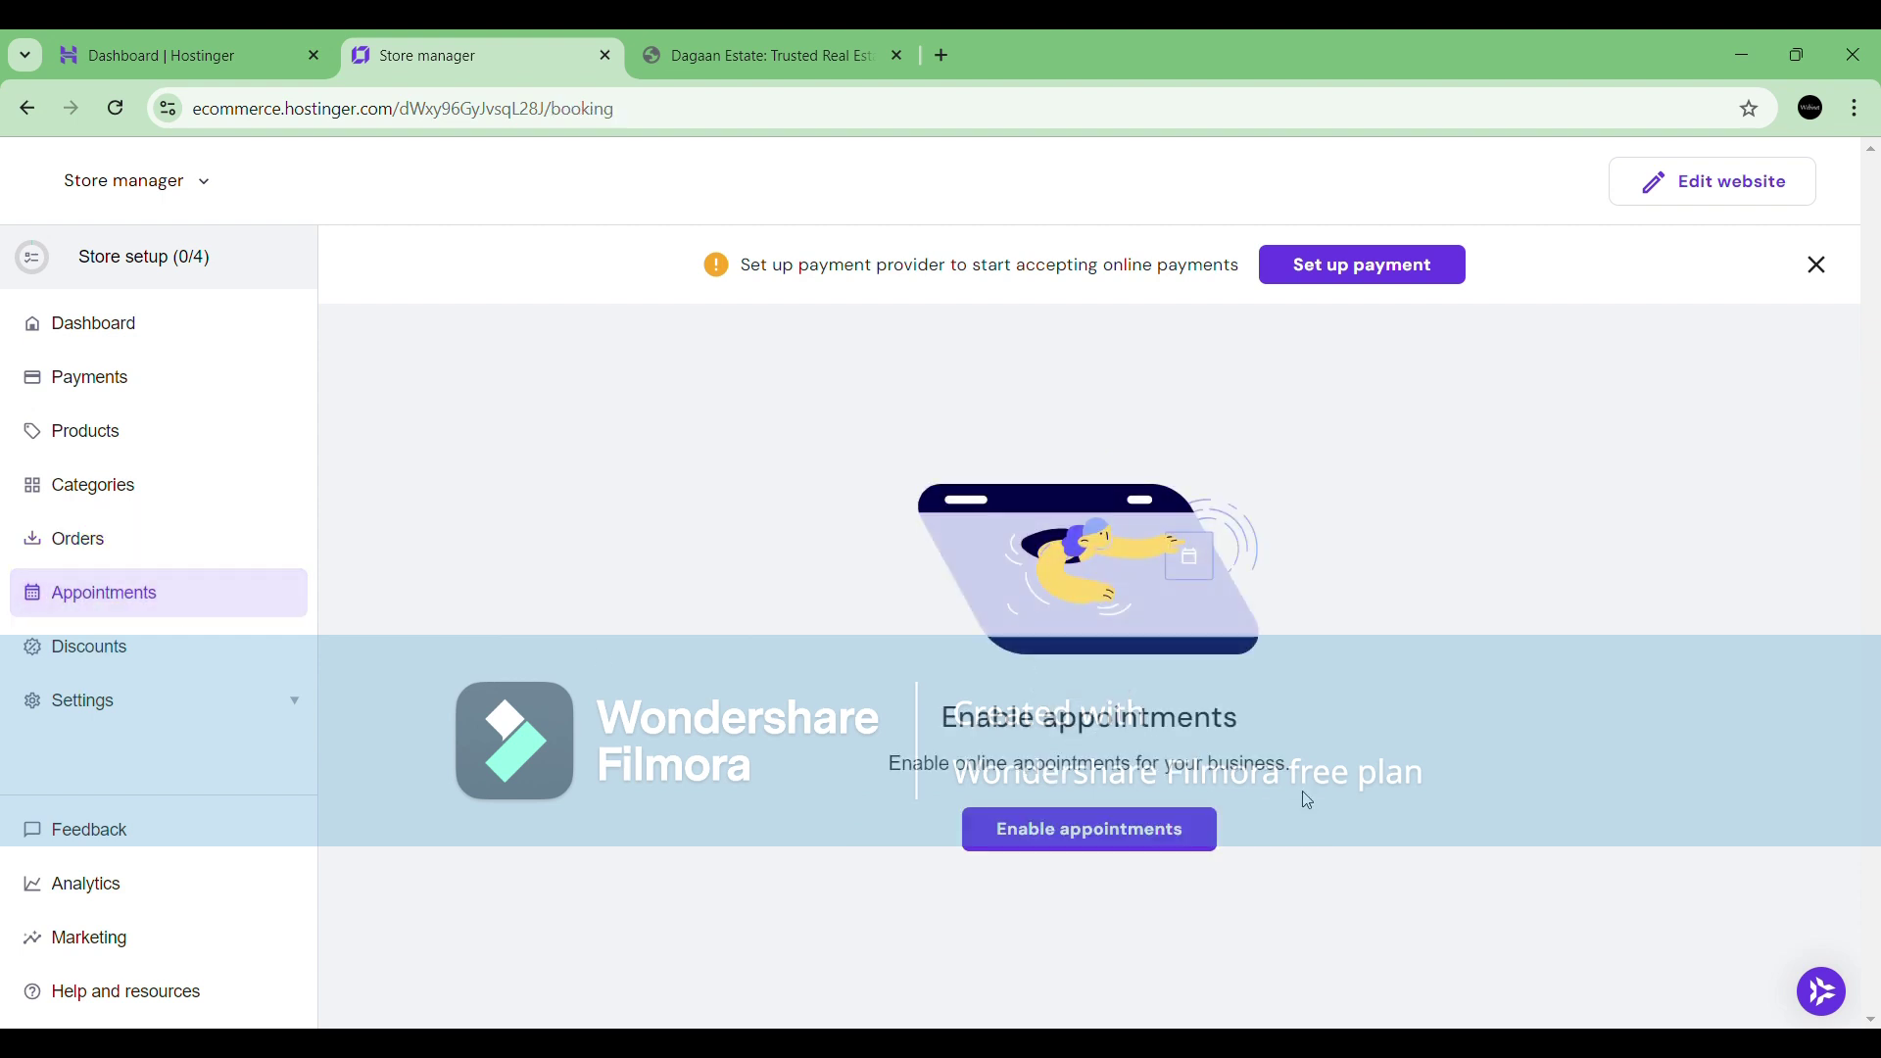
pyautogui.click(1095, 855)
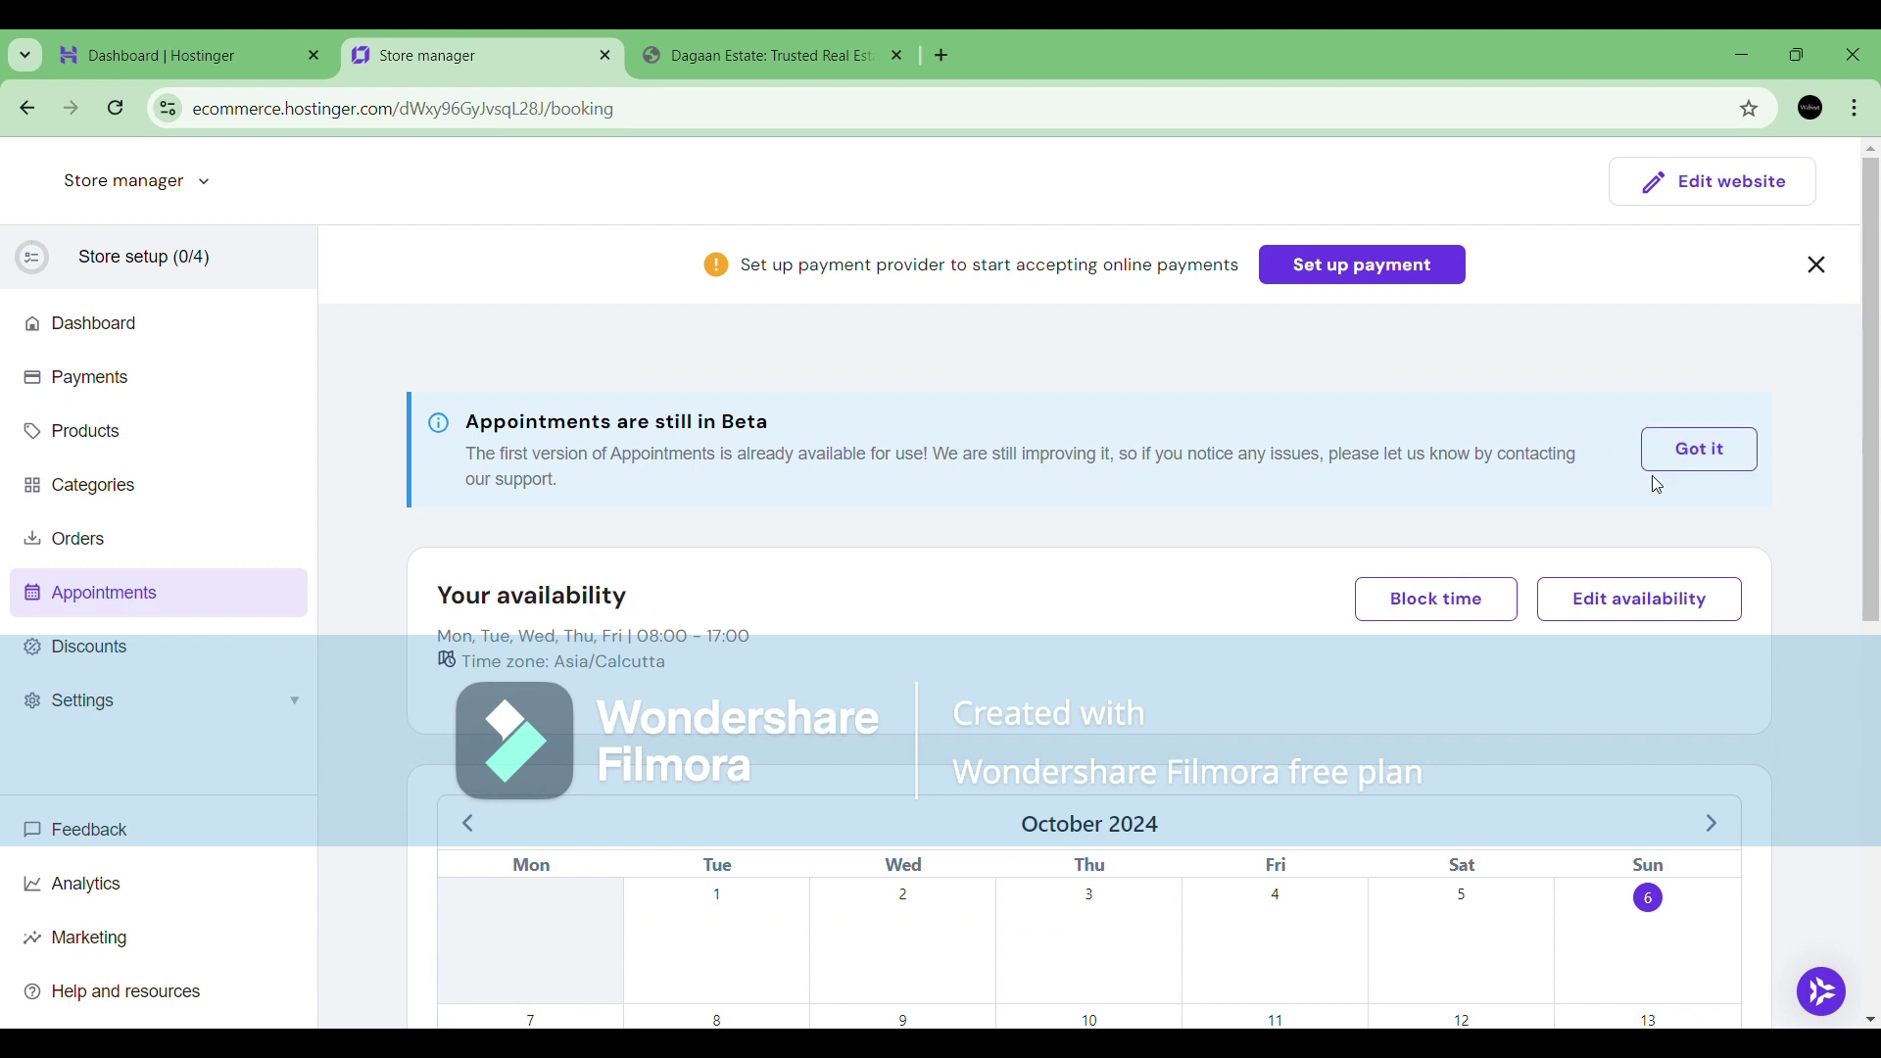
pyautogui.click(1670, 456)
pyautogui.click(1822, 265)
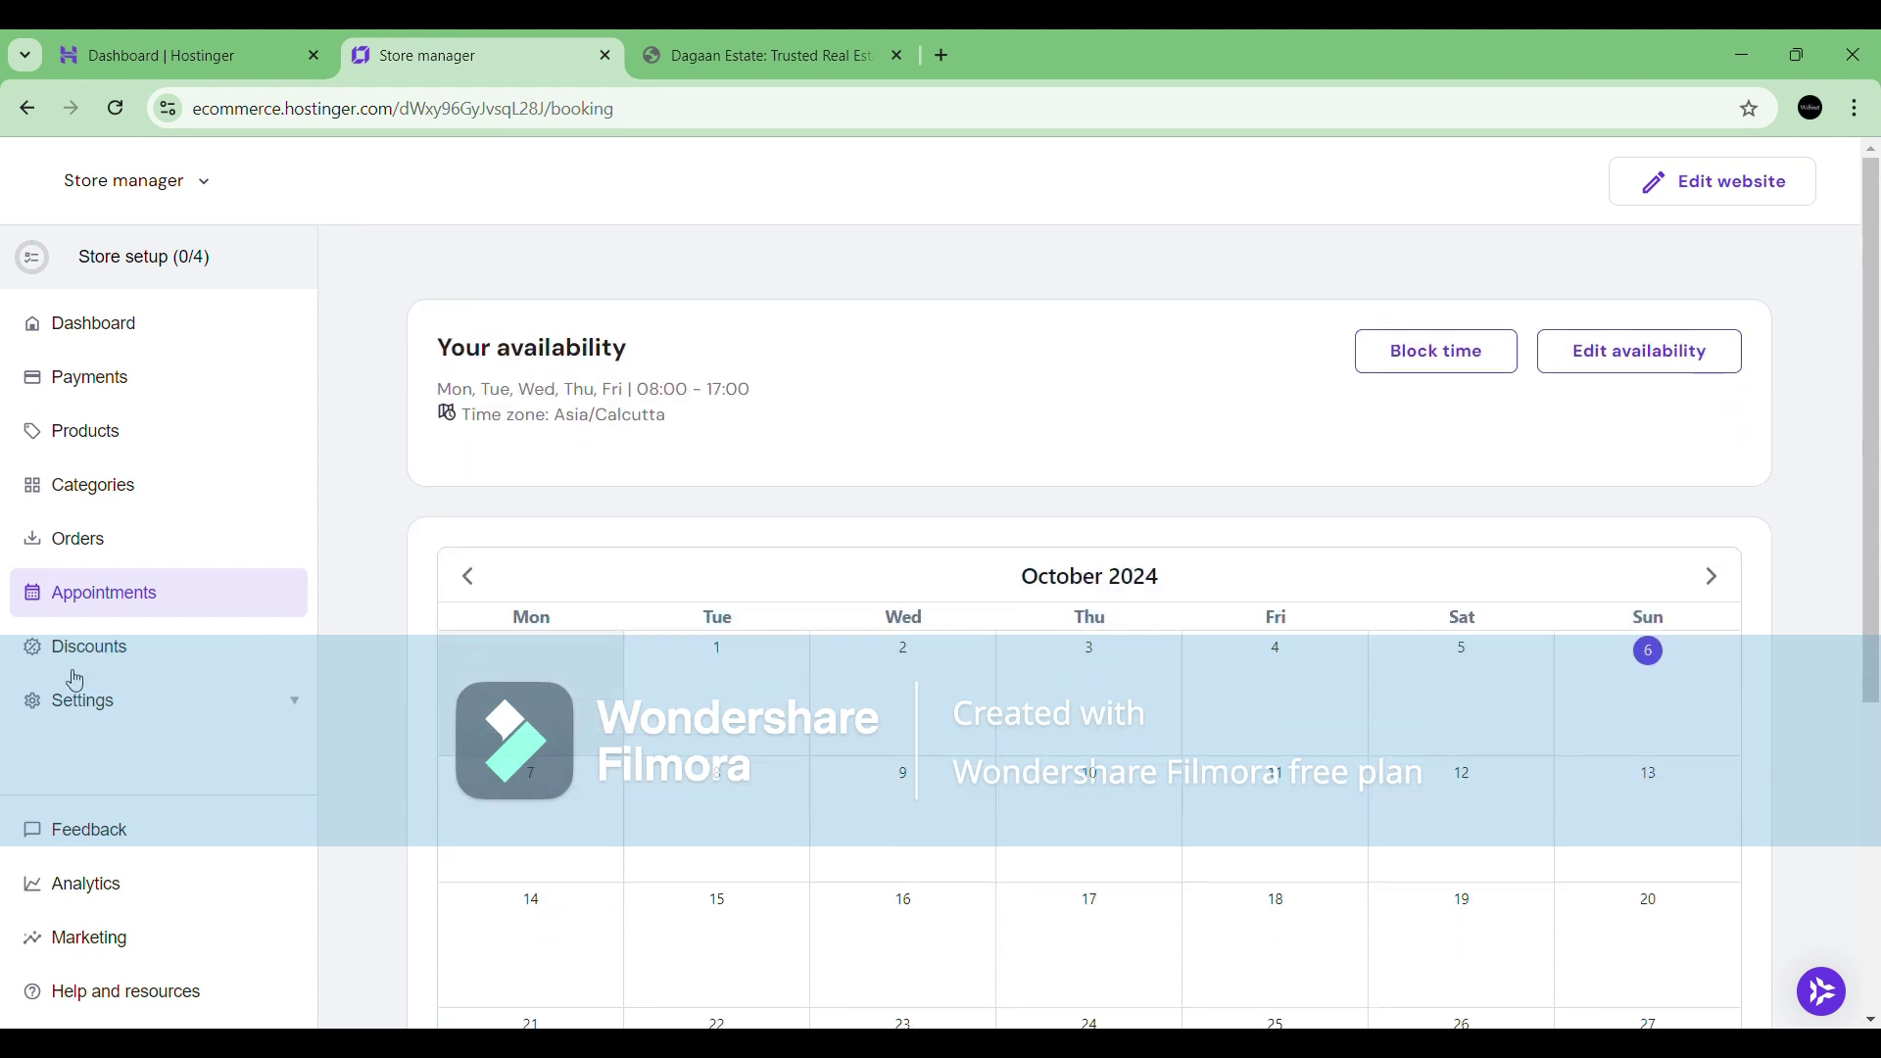
pyautogui.click(108, 662)
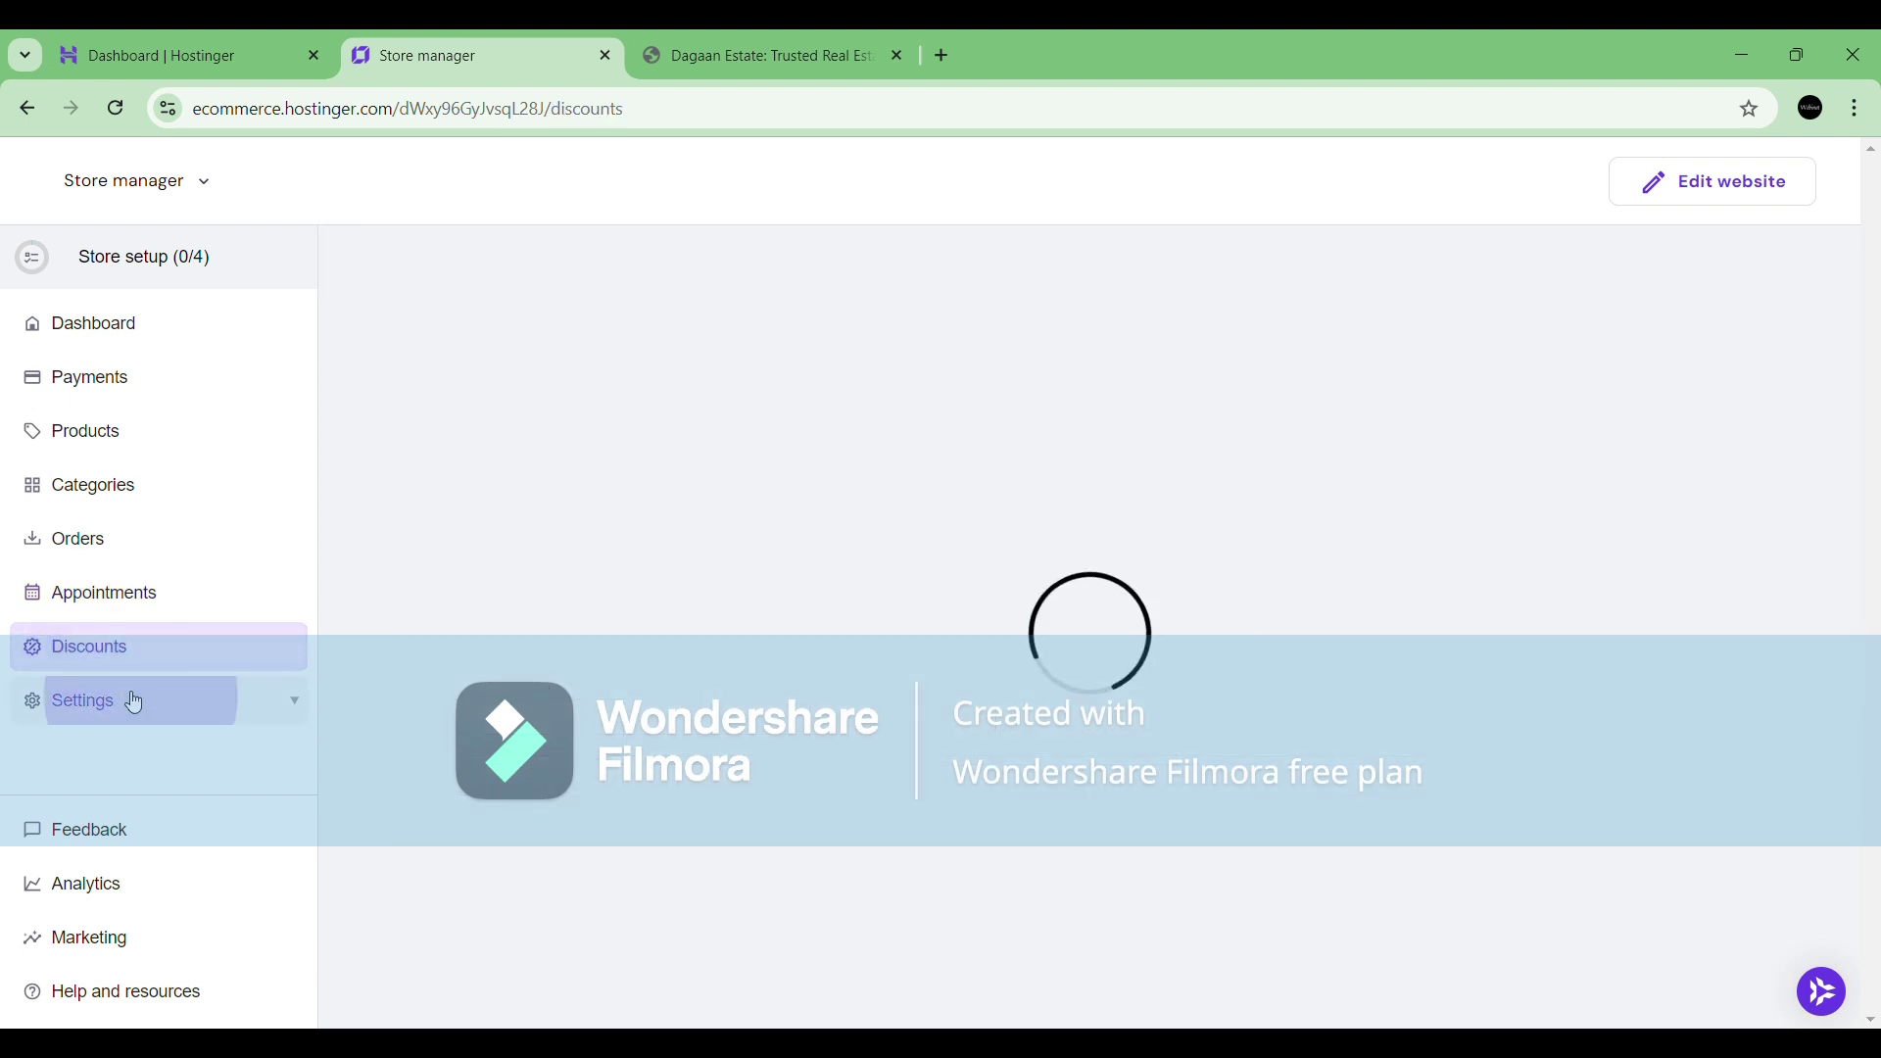
pyautogui.click(135, 702)
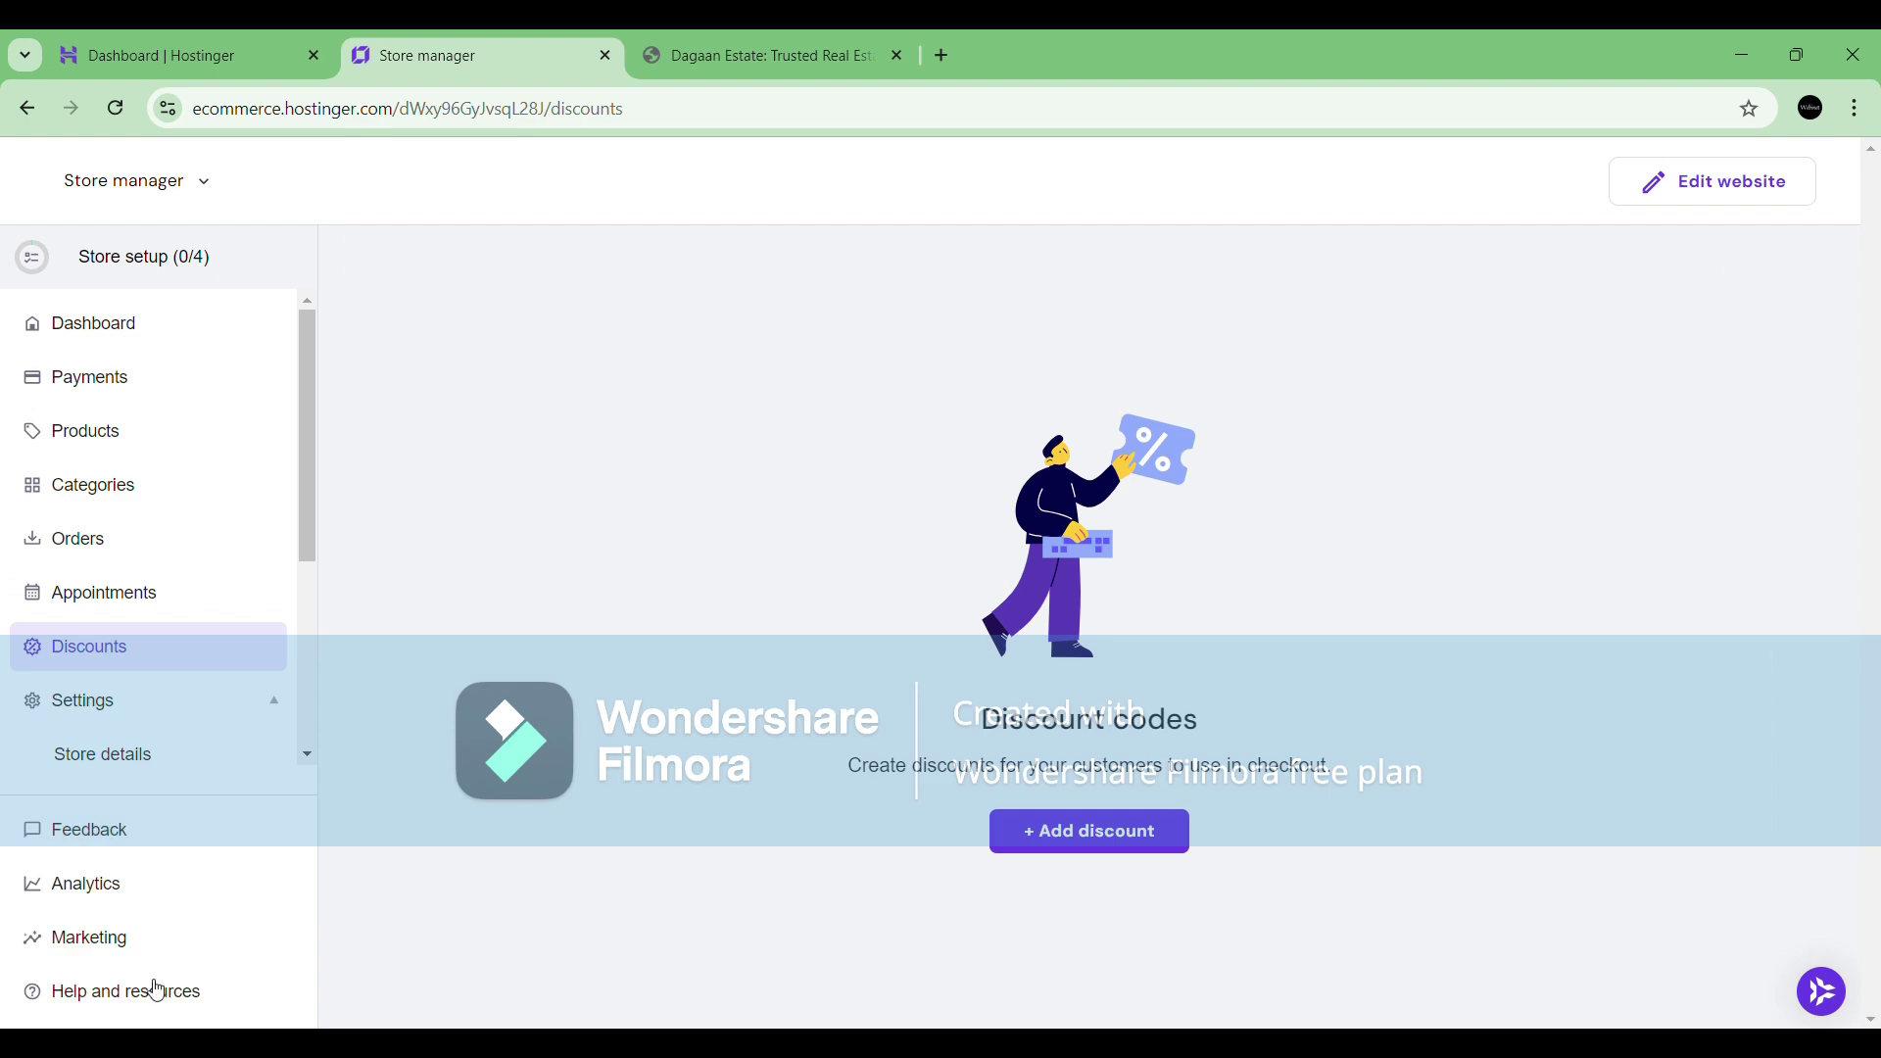
pyautogui.click(147, 343)
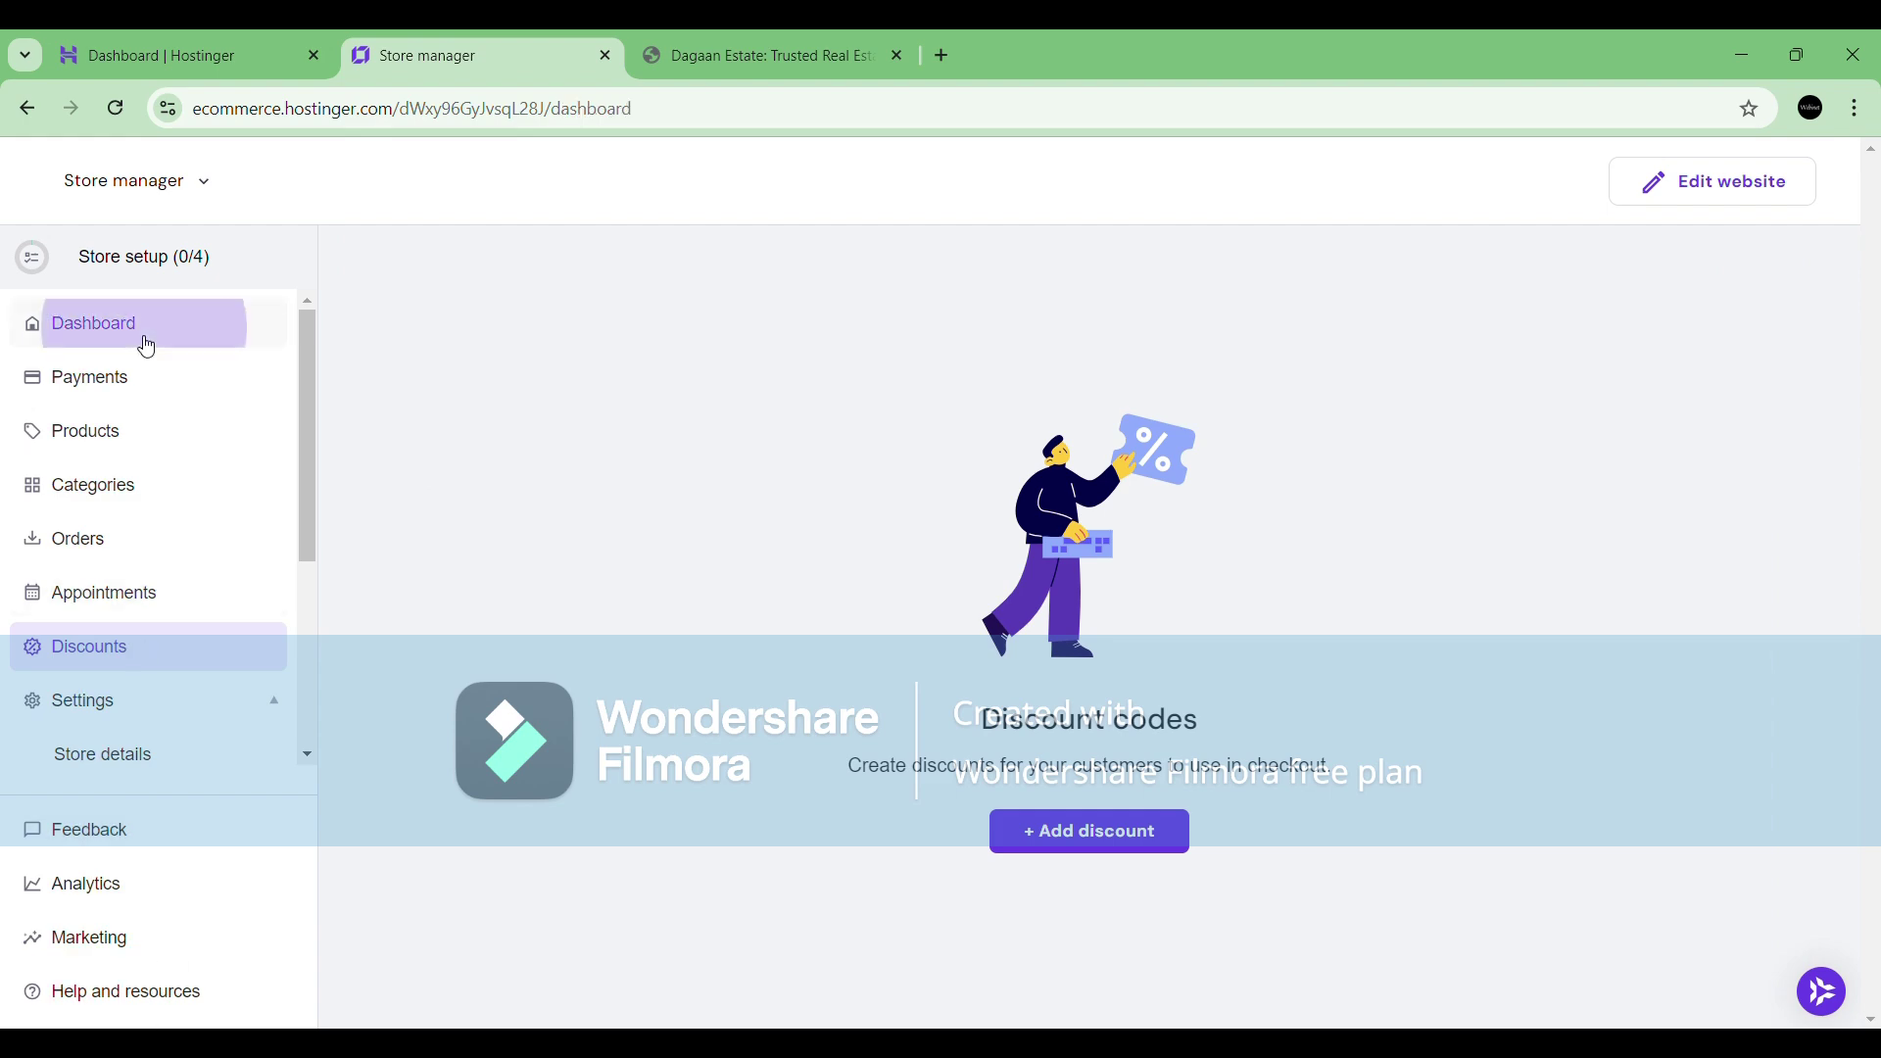
pyautogui.click(406, 902)
pyautogui.scroll(-1, 1352, 567)
# Start an Appointment-type product, look over the Add appointment form, then back out of it.
pyautogui.click(1440, 595)
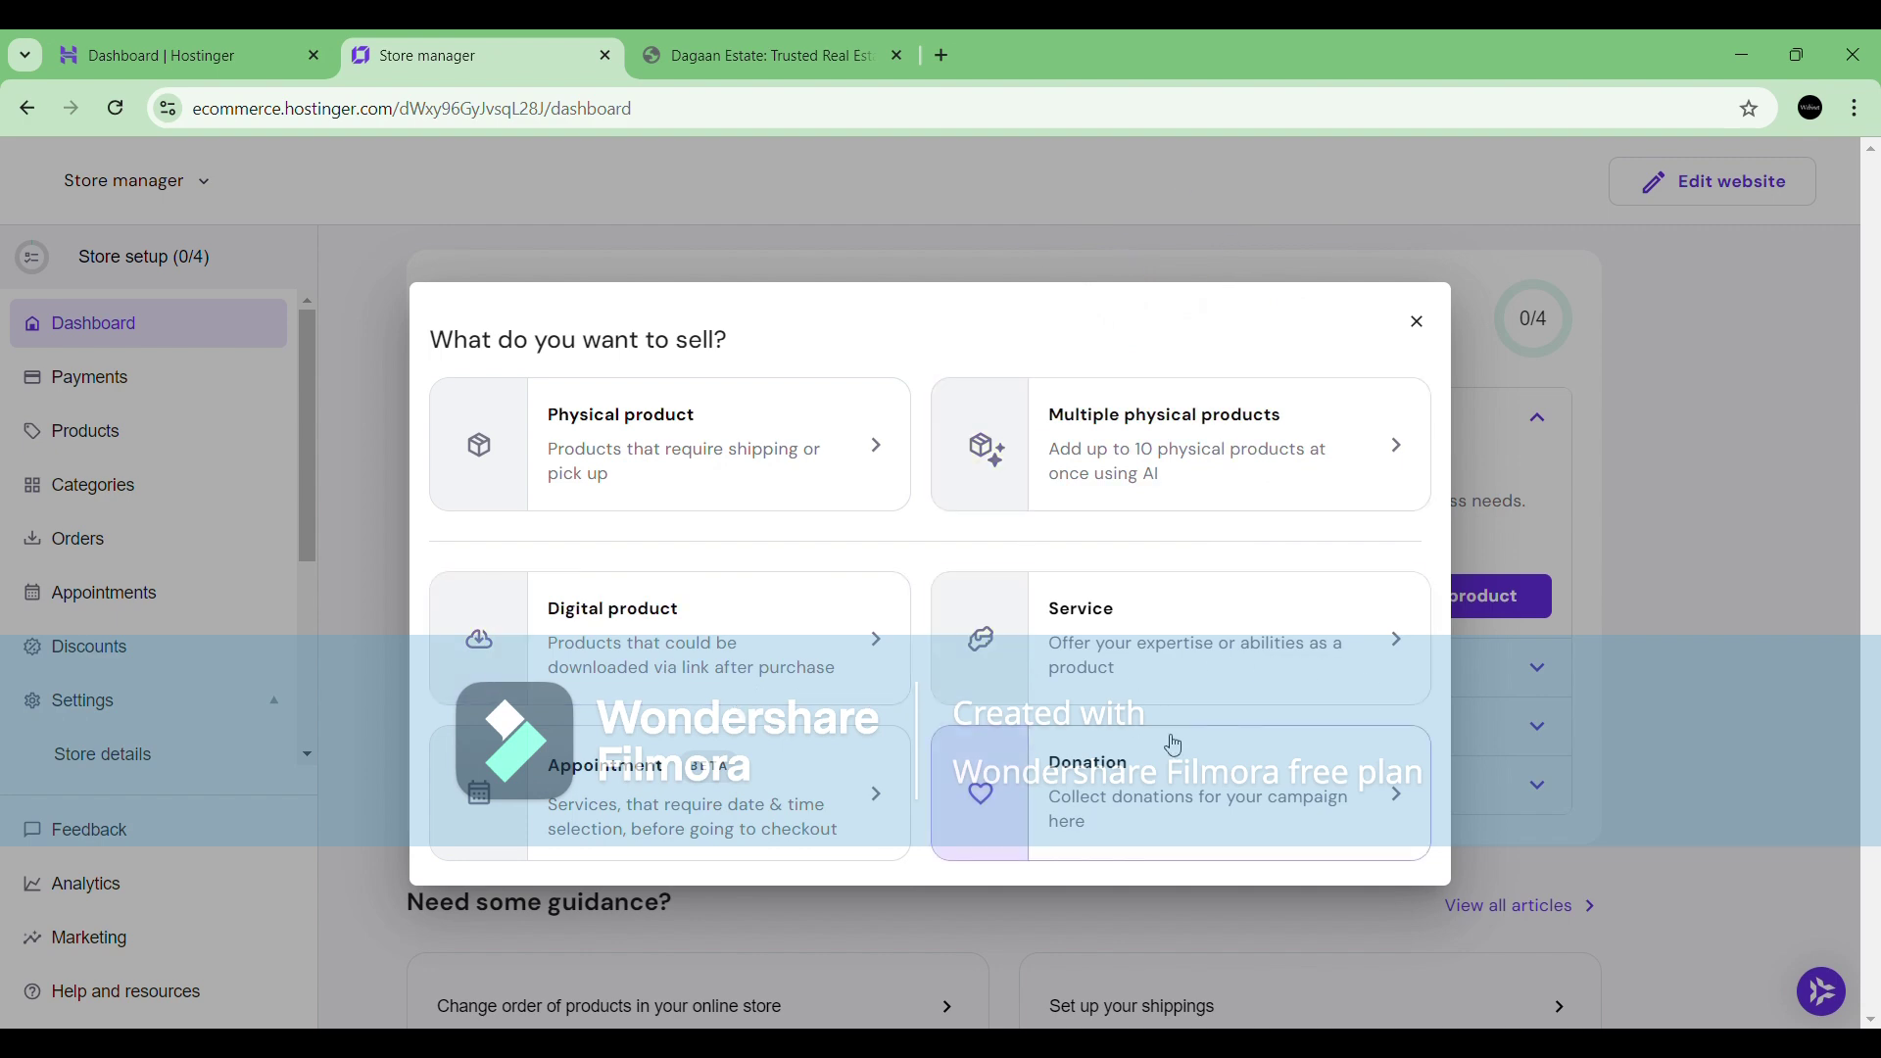
pyautogui.click(873, 800)
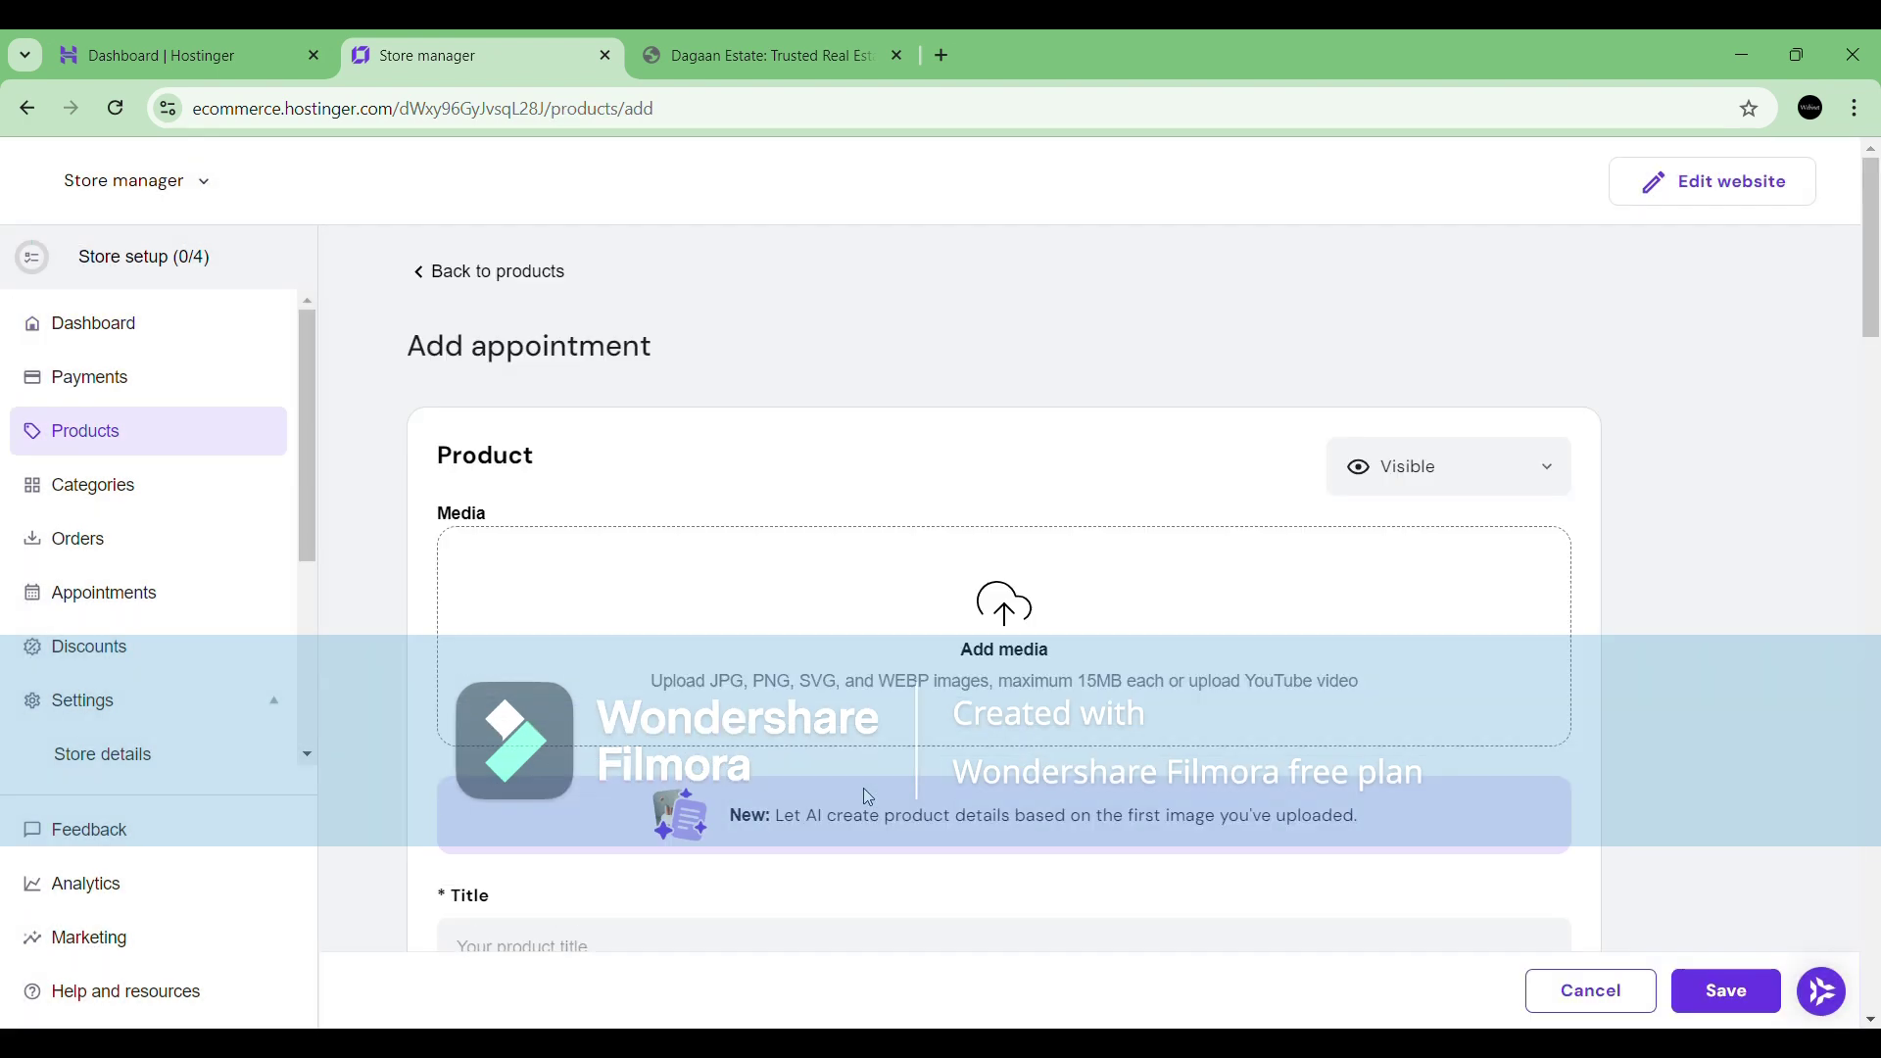
pyautogui.scroll(-2, 862, 787)
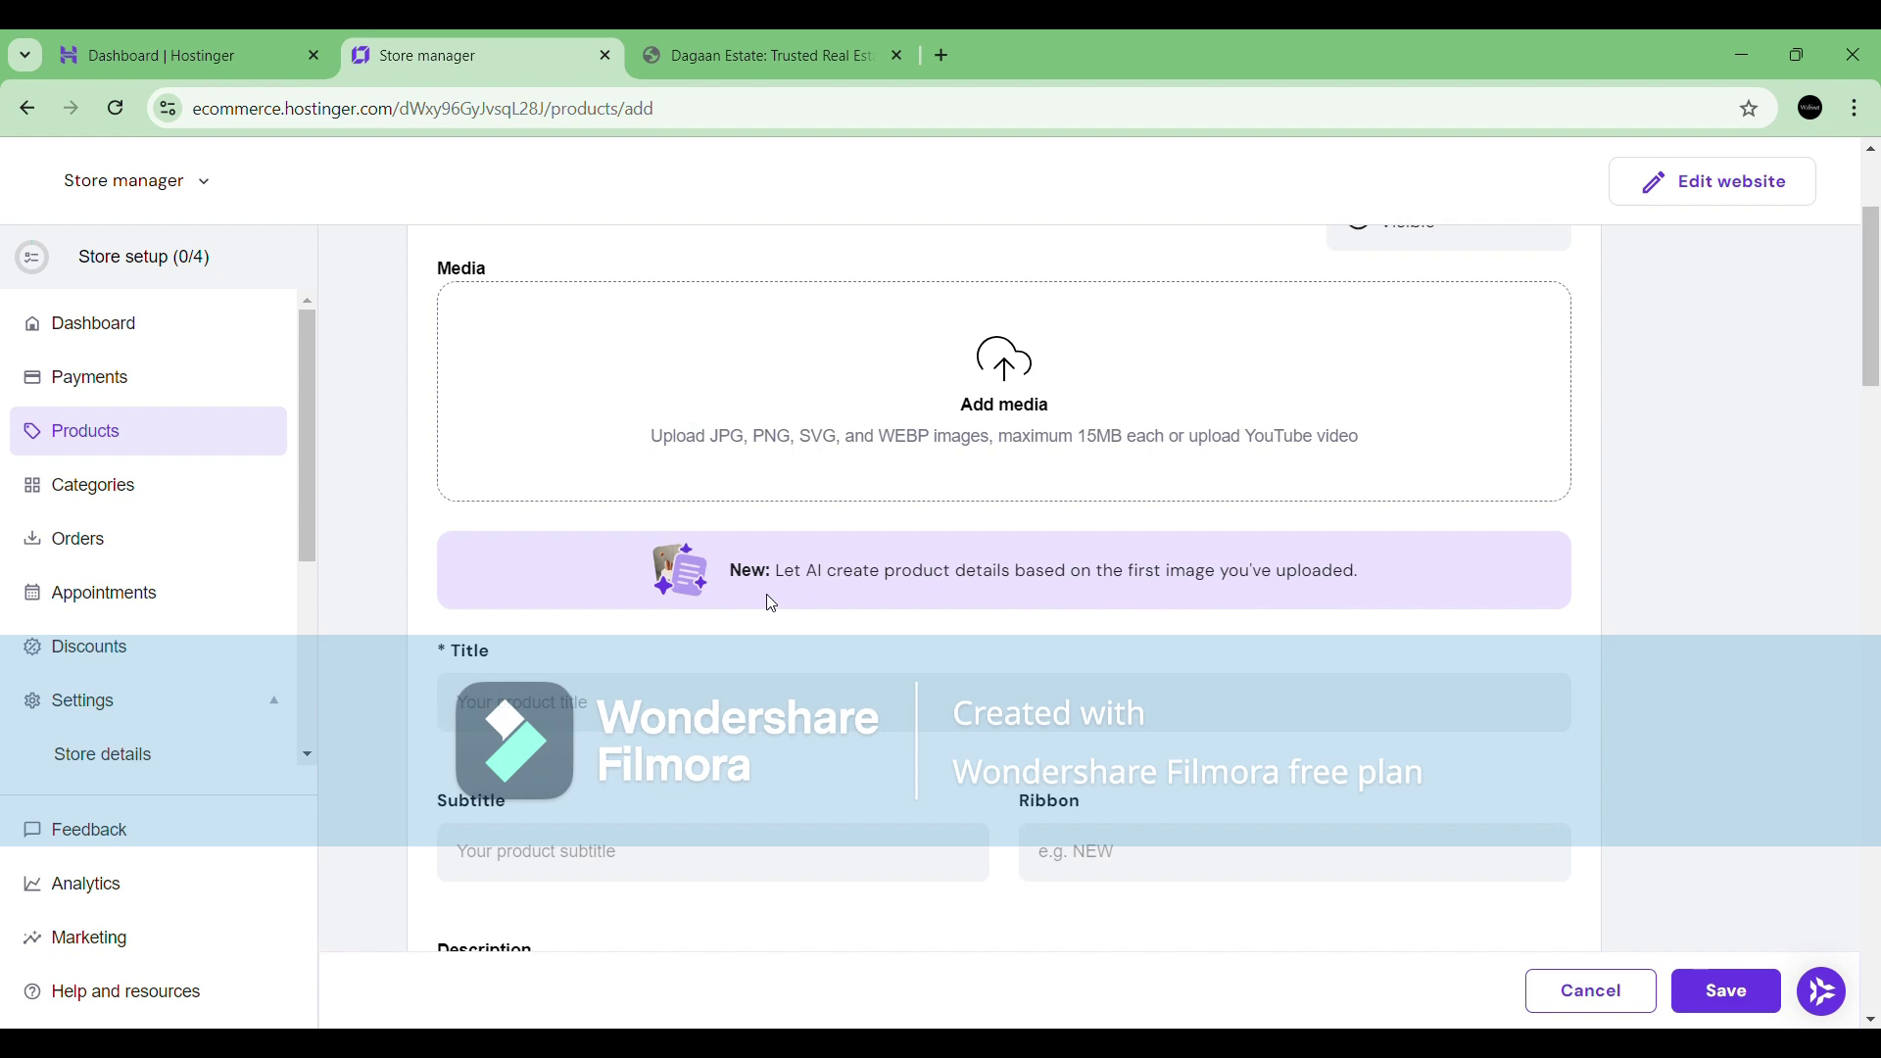
pyautogui.scroll(-15, 774, 614)
pyautogui.scroll(-5, 771, 609)
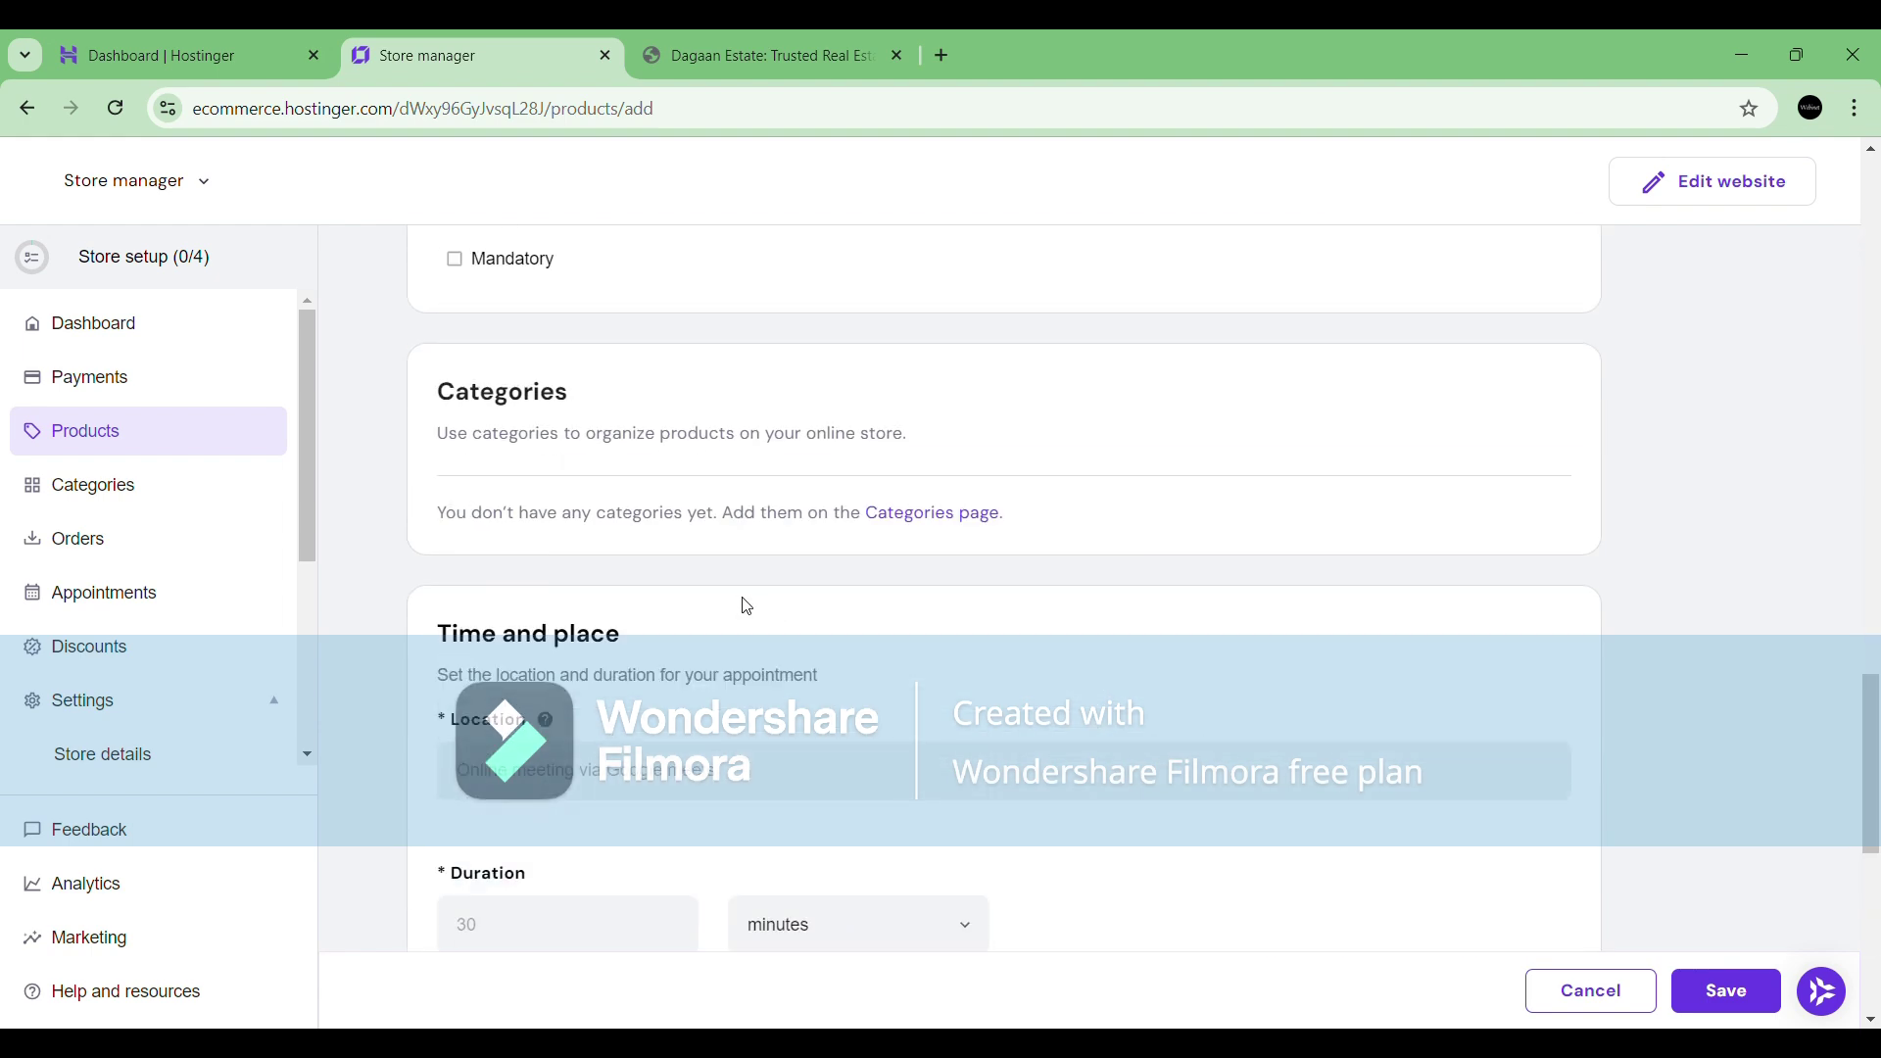
pyautogui.scroll(20, 743, 604)
pyautogui.hotkey('alt', 'Left')
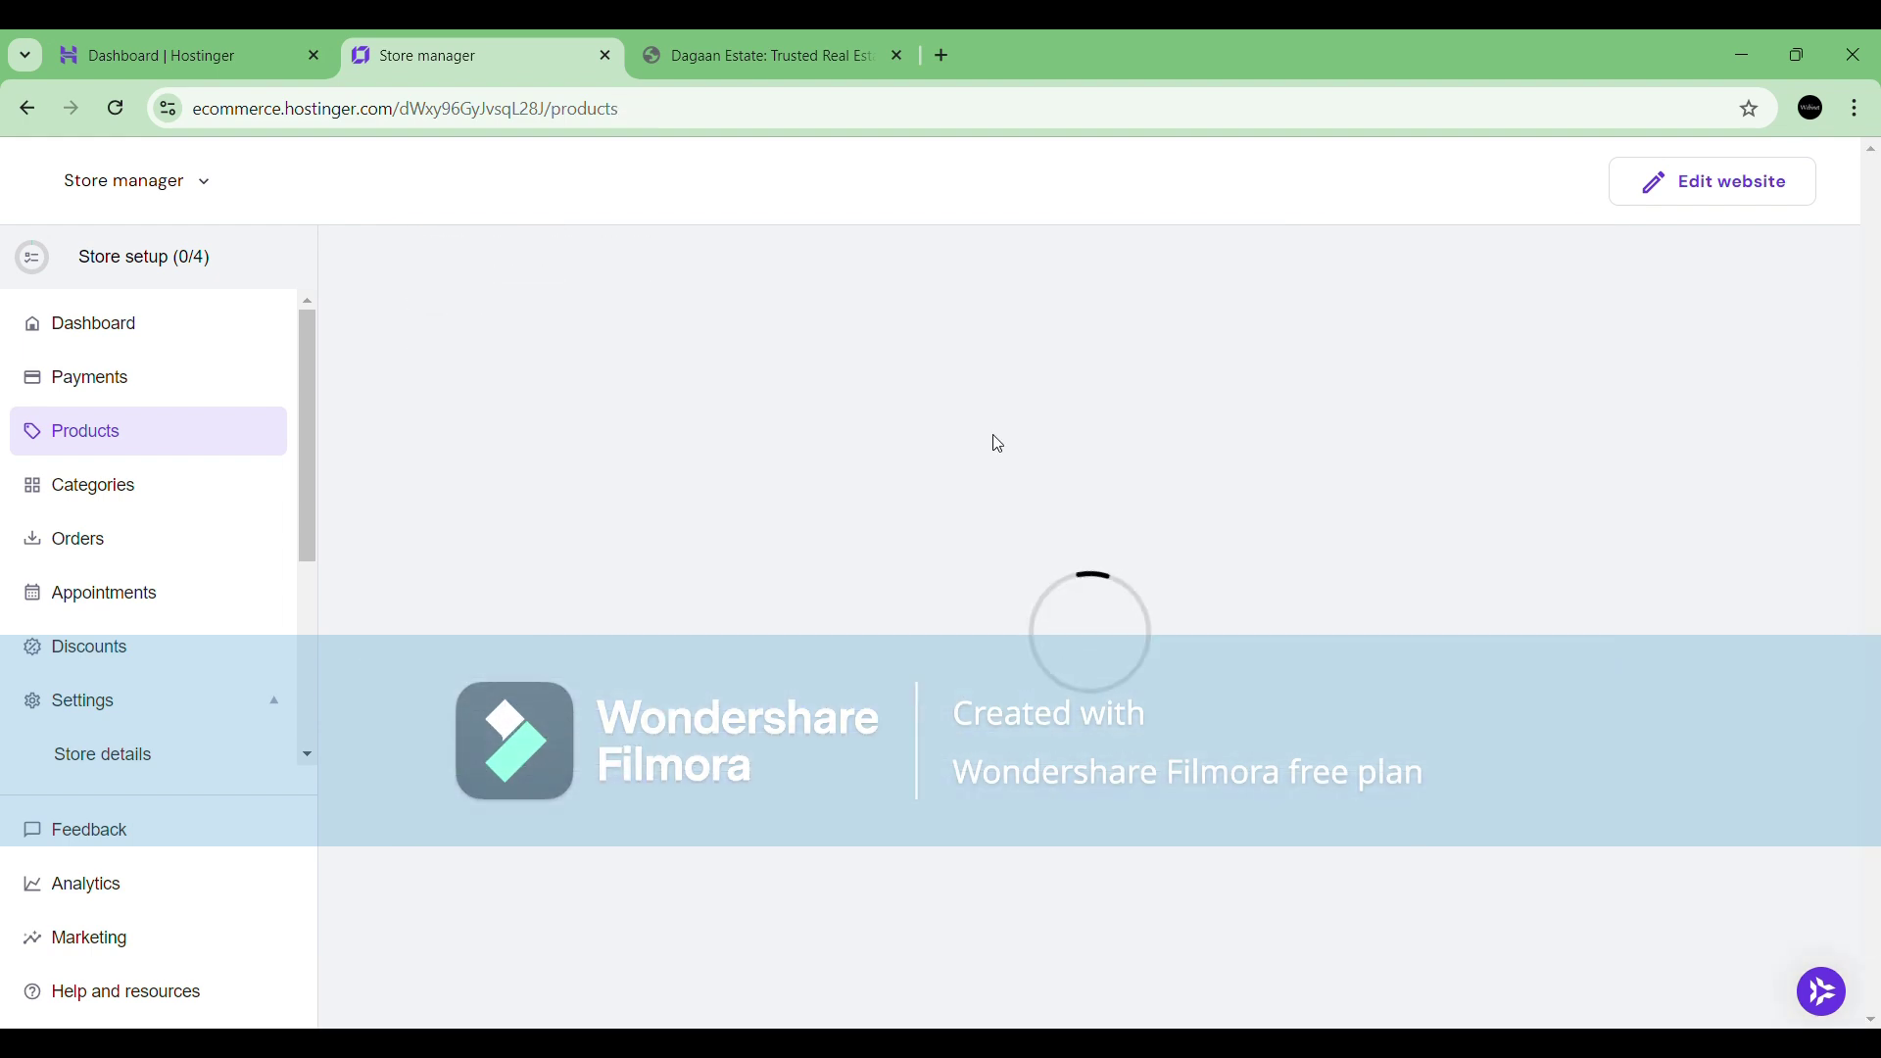
pyautogui.click(114, 485)
# Create the Lands category.
pyautogui.click(869, 498)
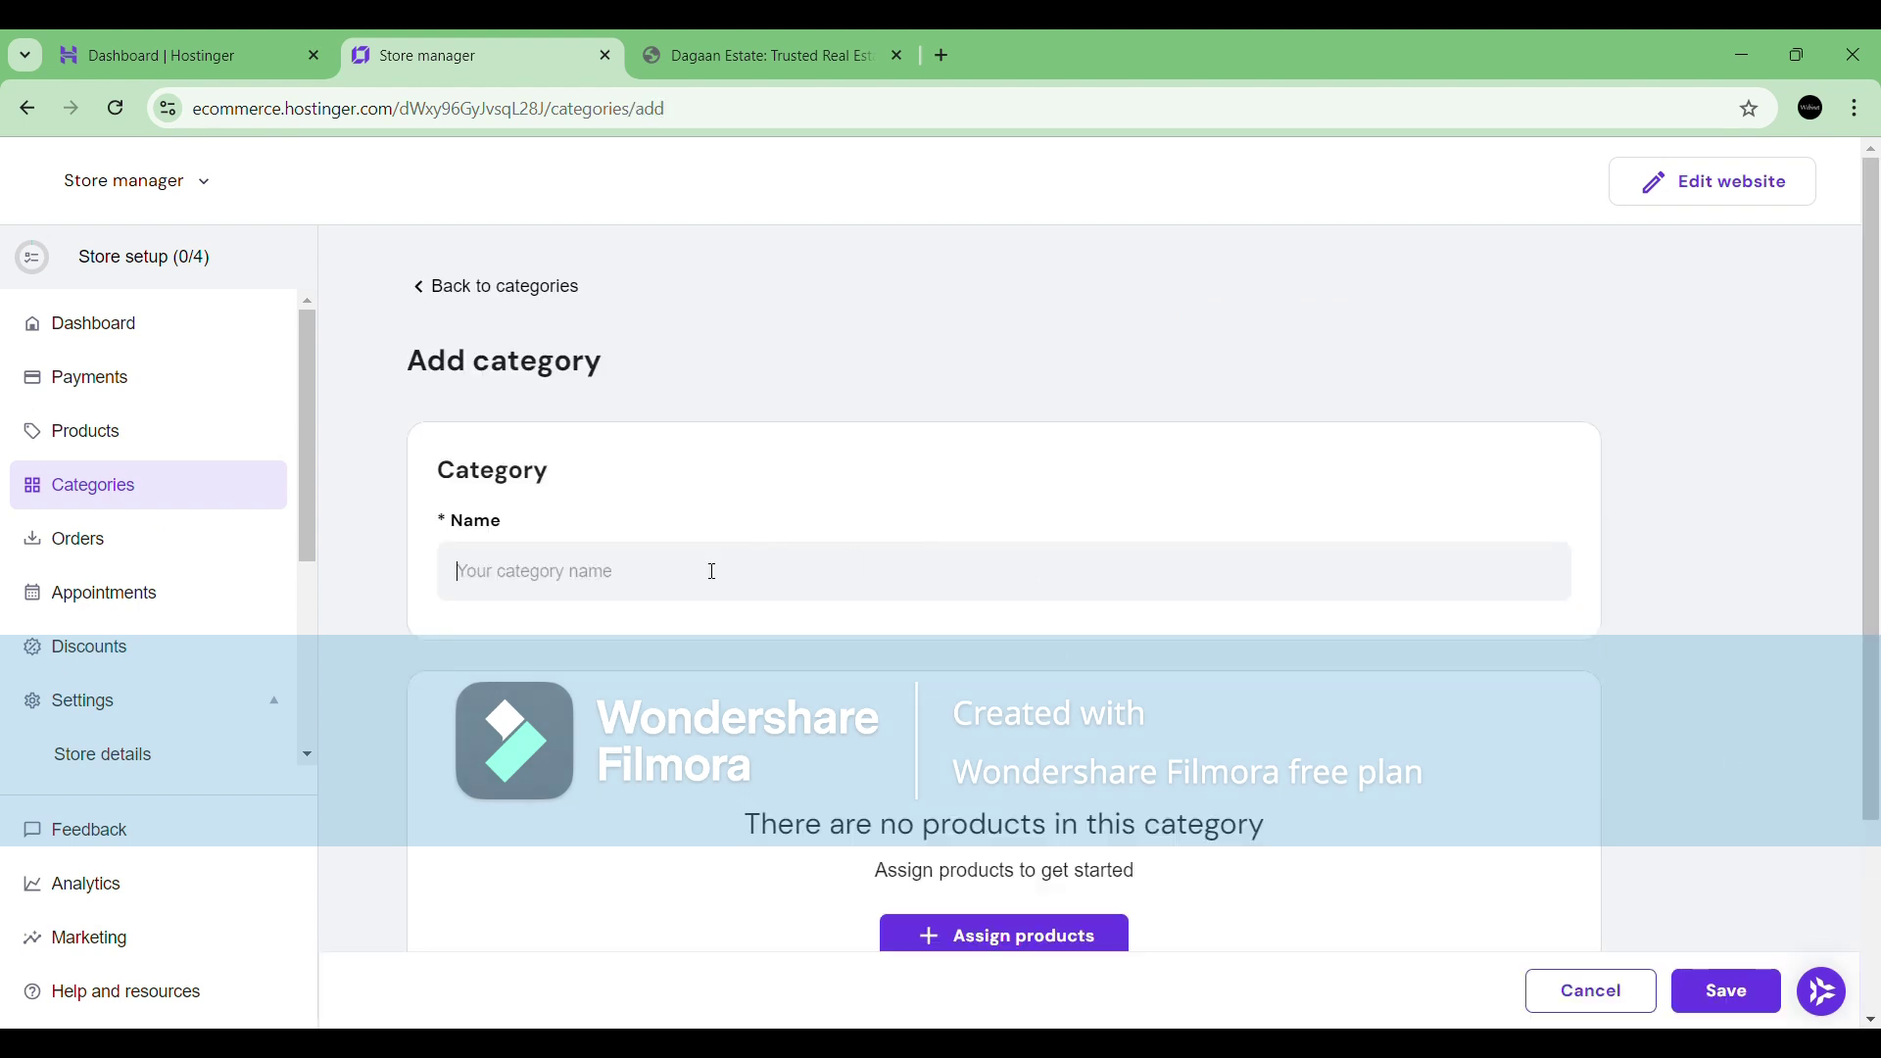
pyautogui.write('Labo')
pyautogui.scroll(-1, 754, 568)
pyautogui.scroll(-1, 849, 672)
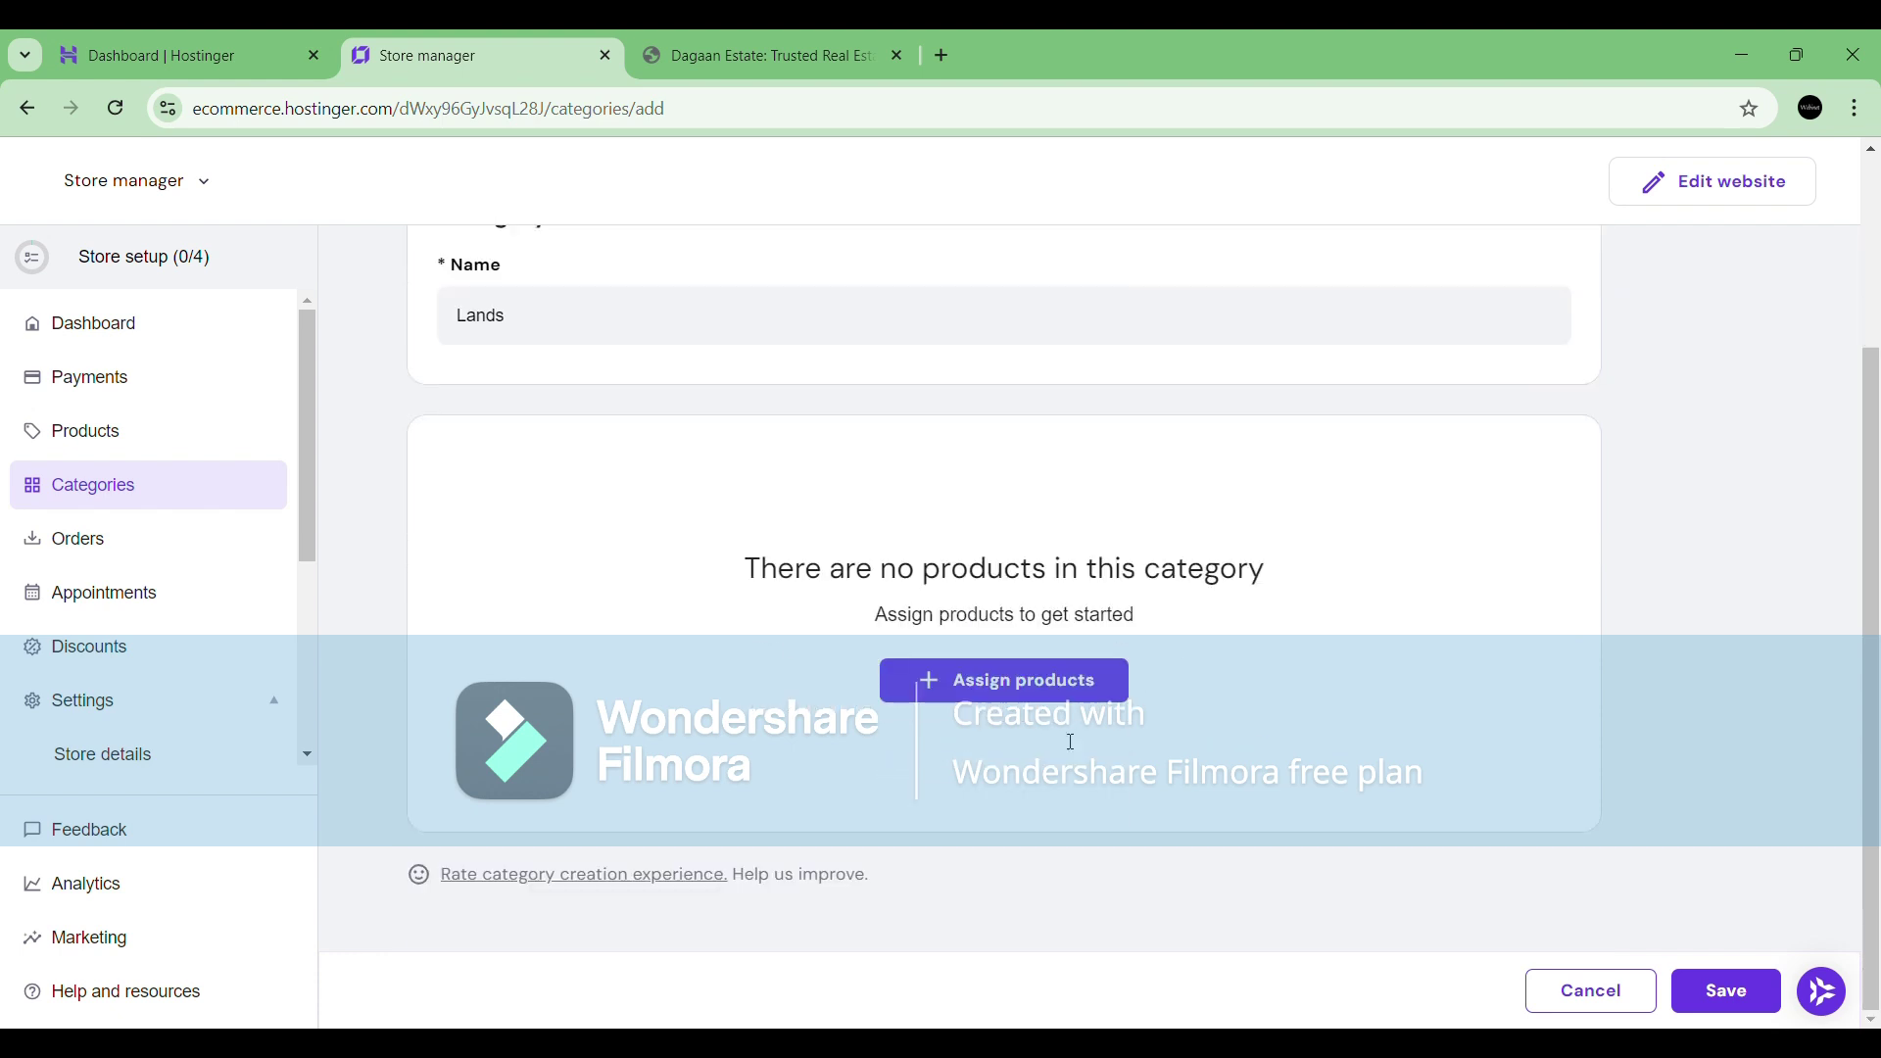
pyautogui.click(1726, 991)
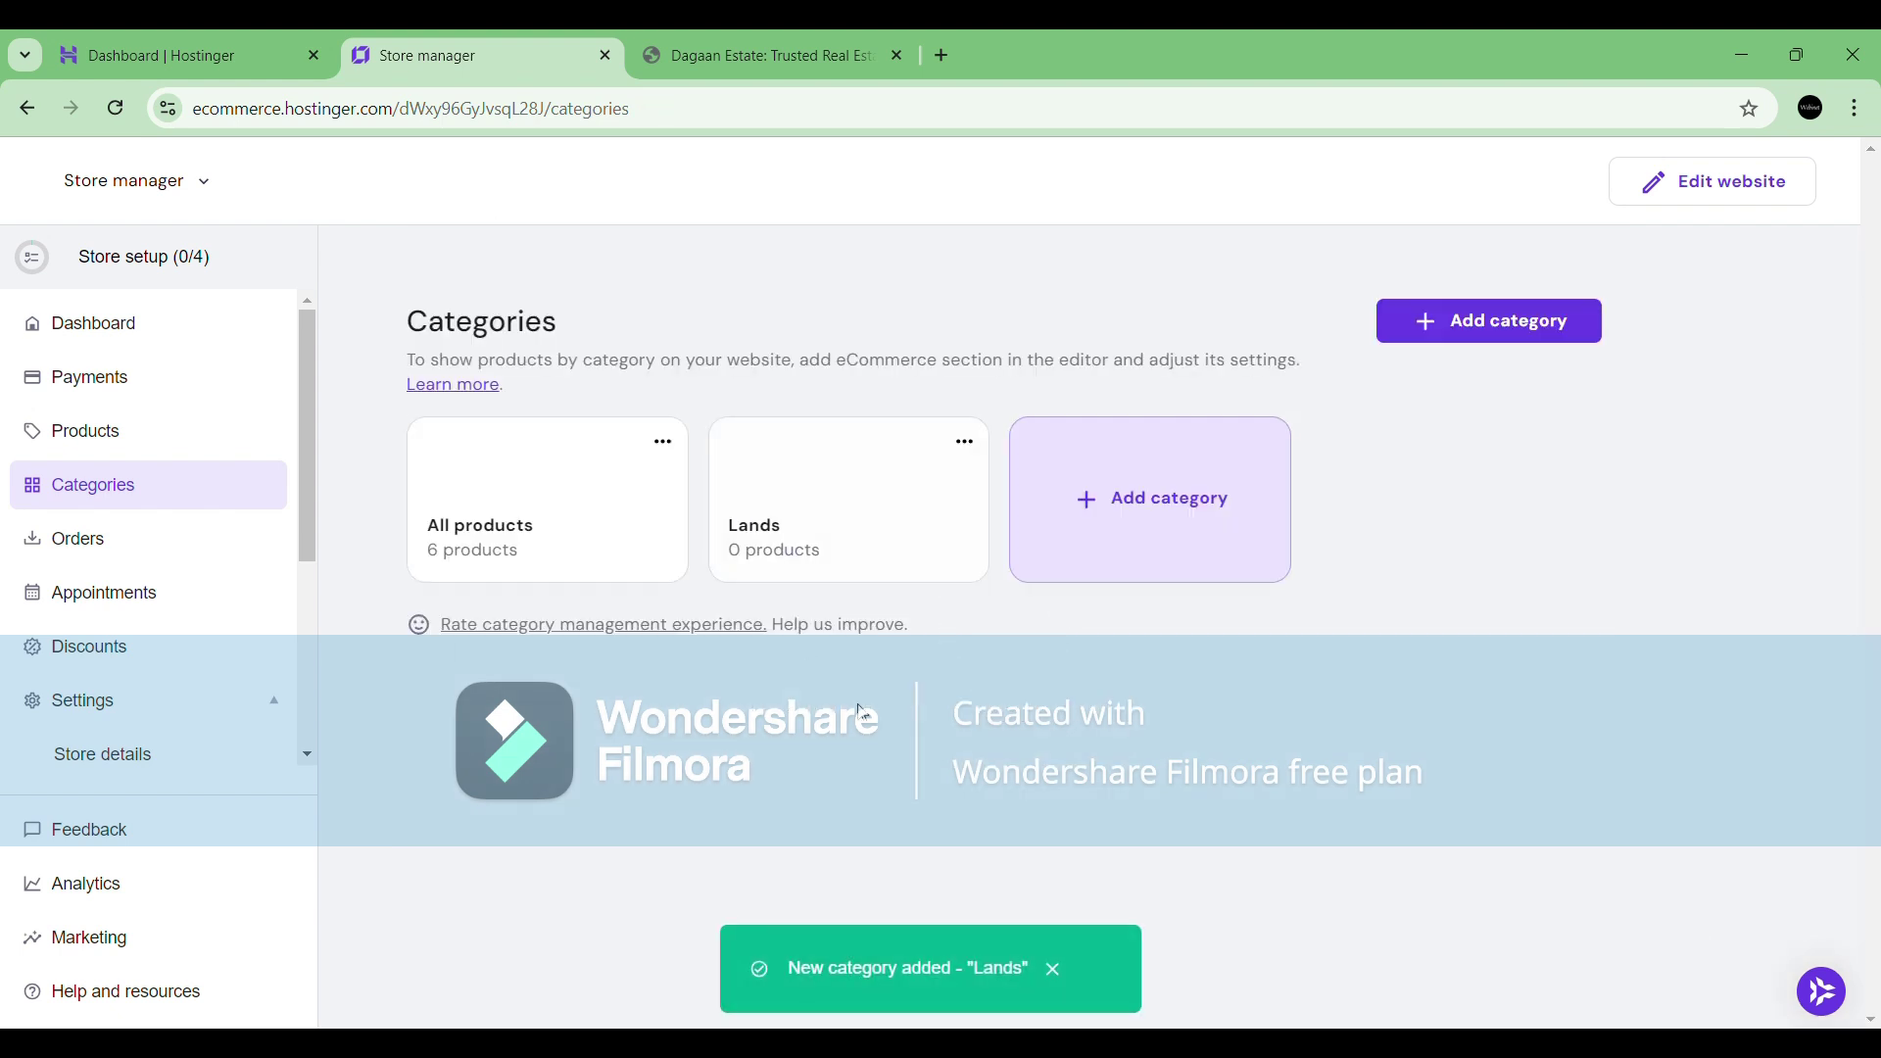
# Add the Residential Property and Commercial Property categories.
pyautogui.click(1136, 499)
pyautogui.write('Real')
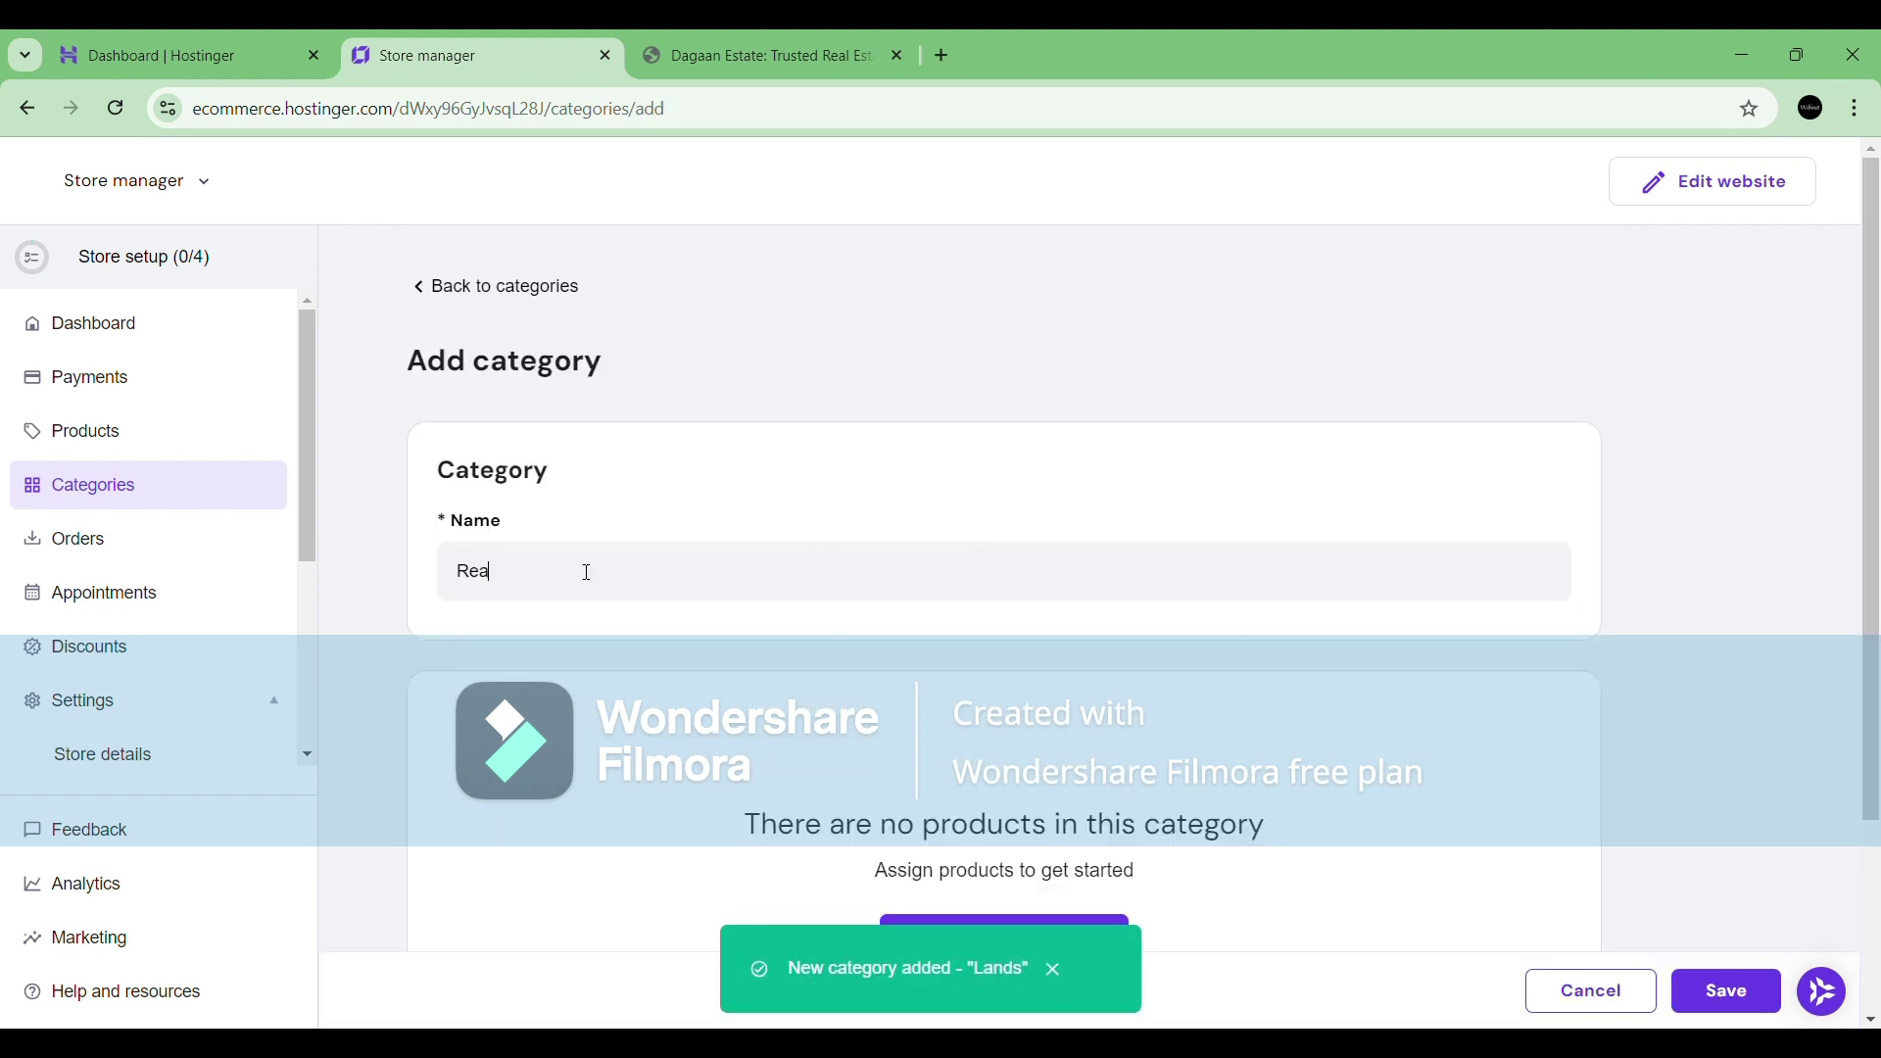
pyautogui.press('BackSpace')
pyautogui.press('BackSpace')
pyautogui.press('BackSpace')
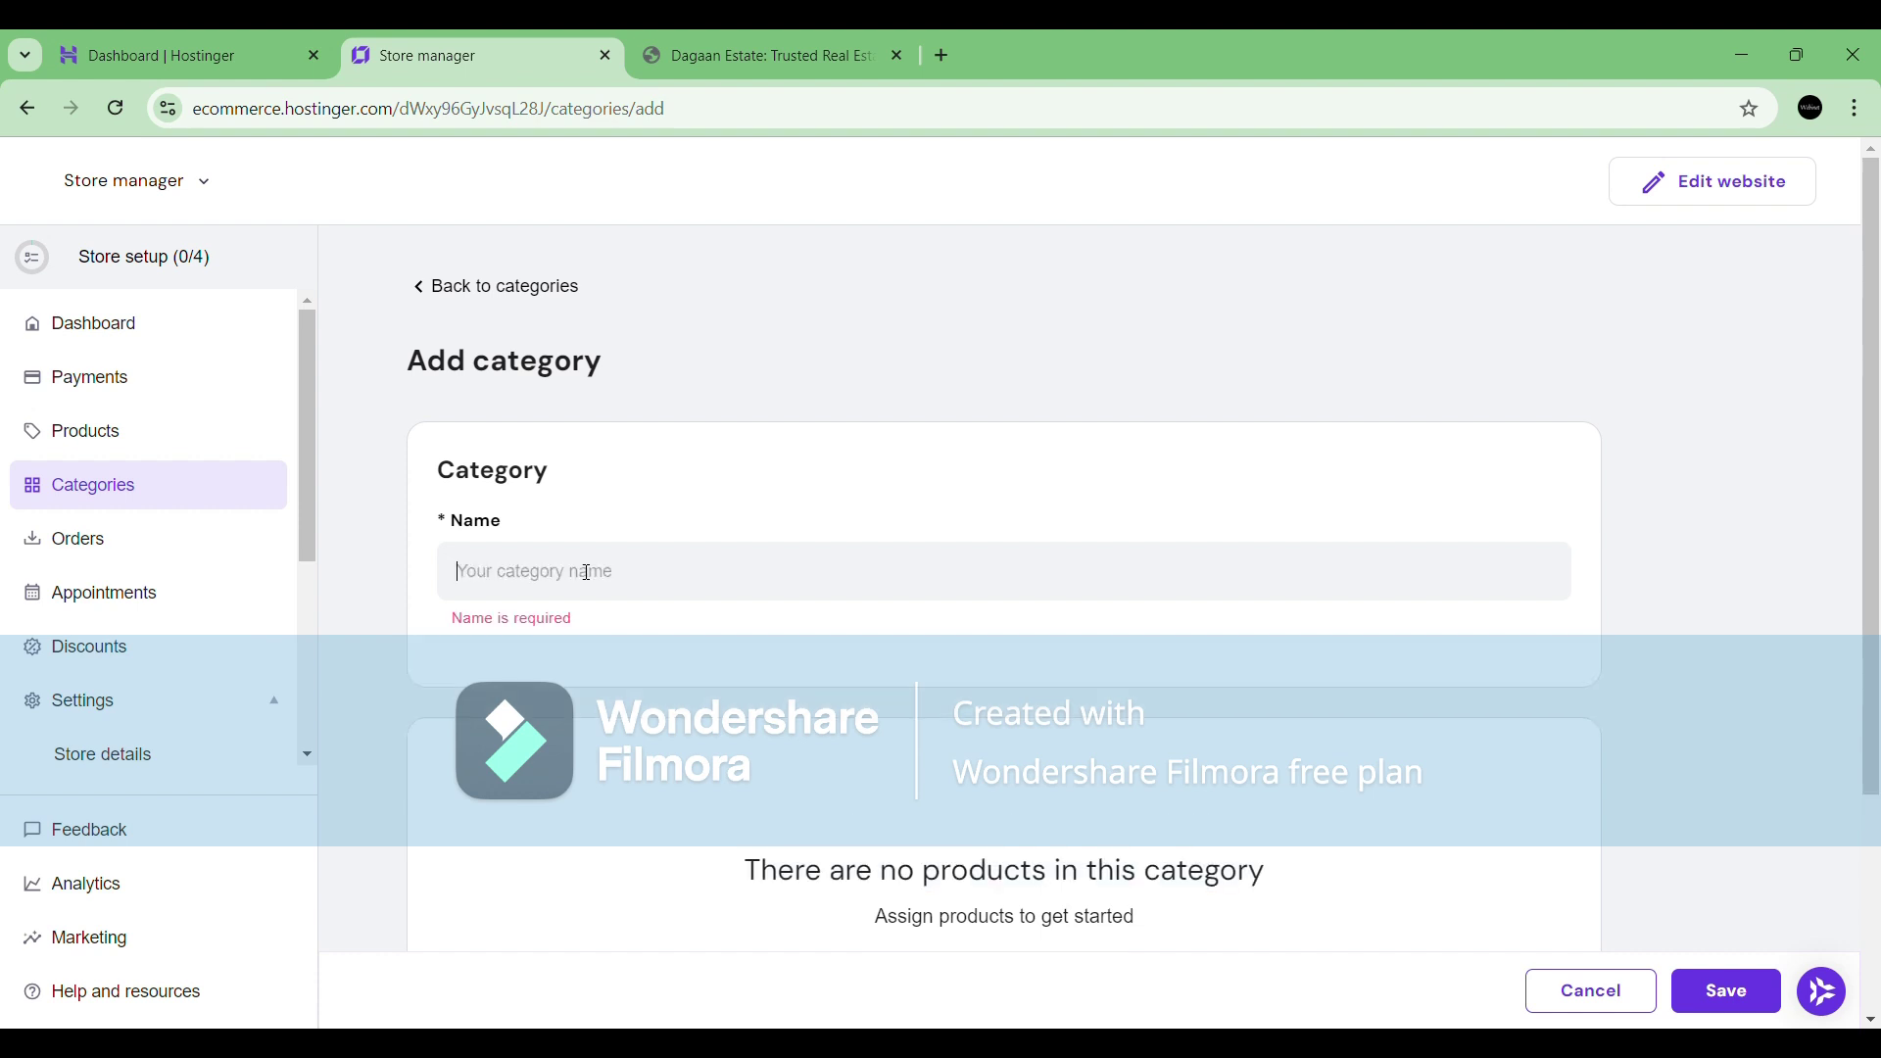
pyautogui.write('Residential Property')
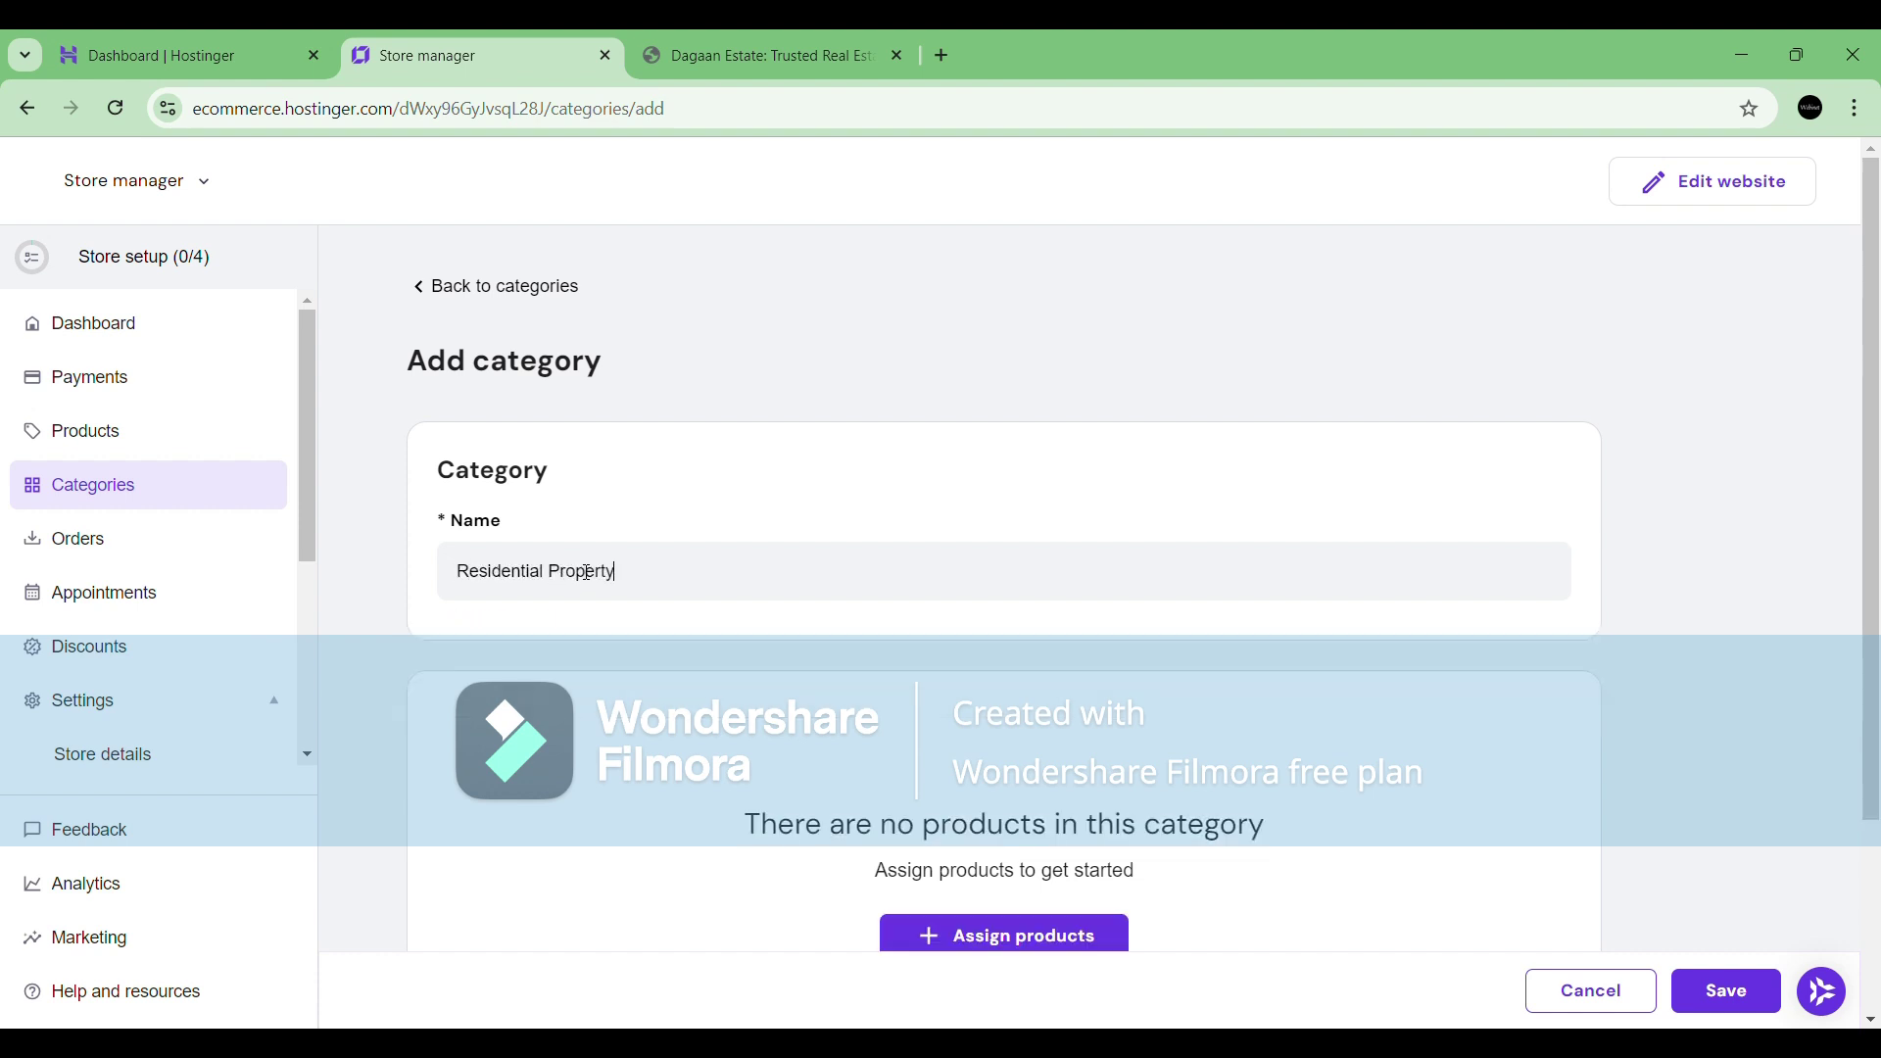
pyautogui.scroll(-3, 1019, 646)
pyautogui.click(1724, 989)
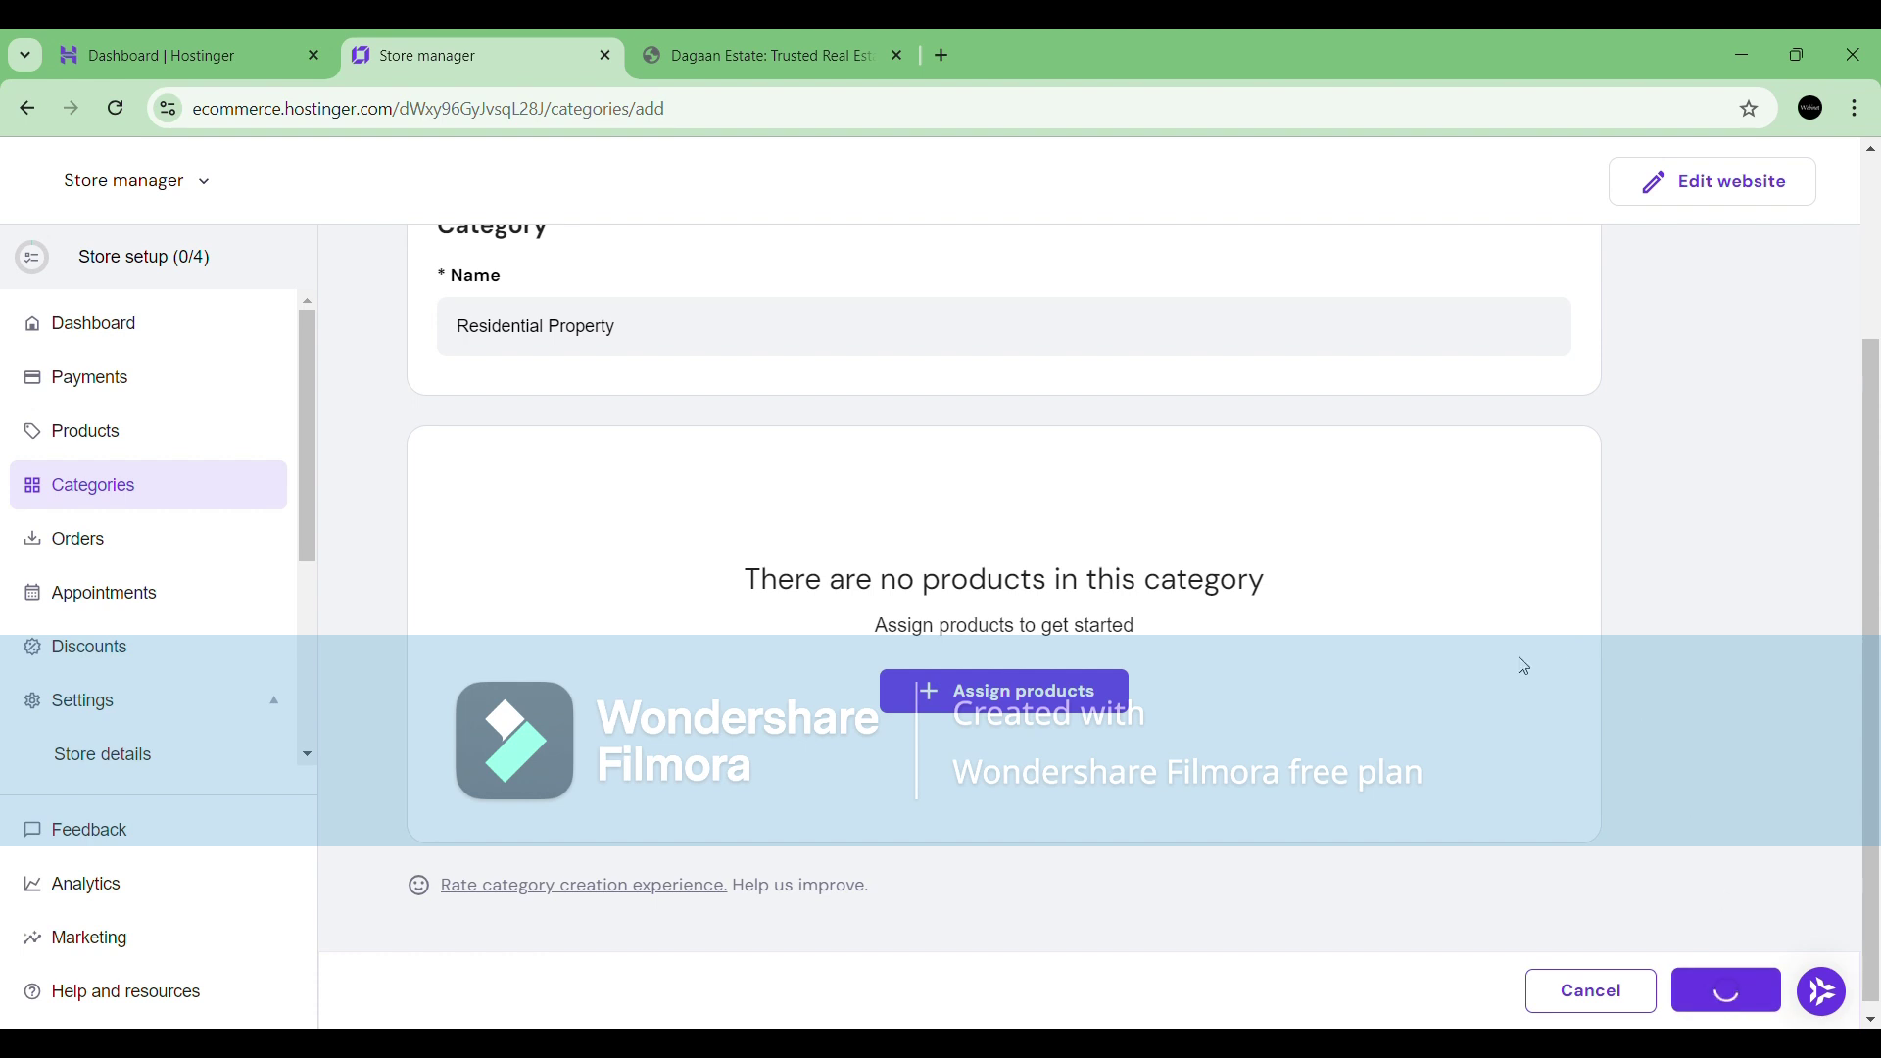
pyautogui.click(1357, 514)
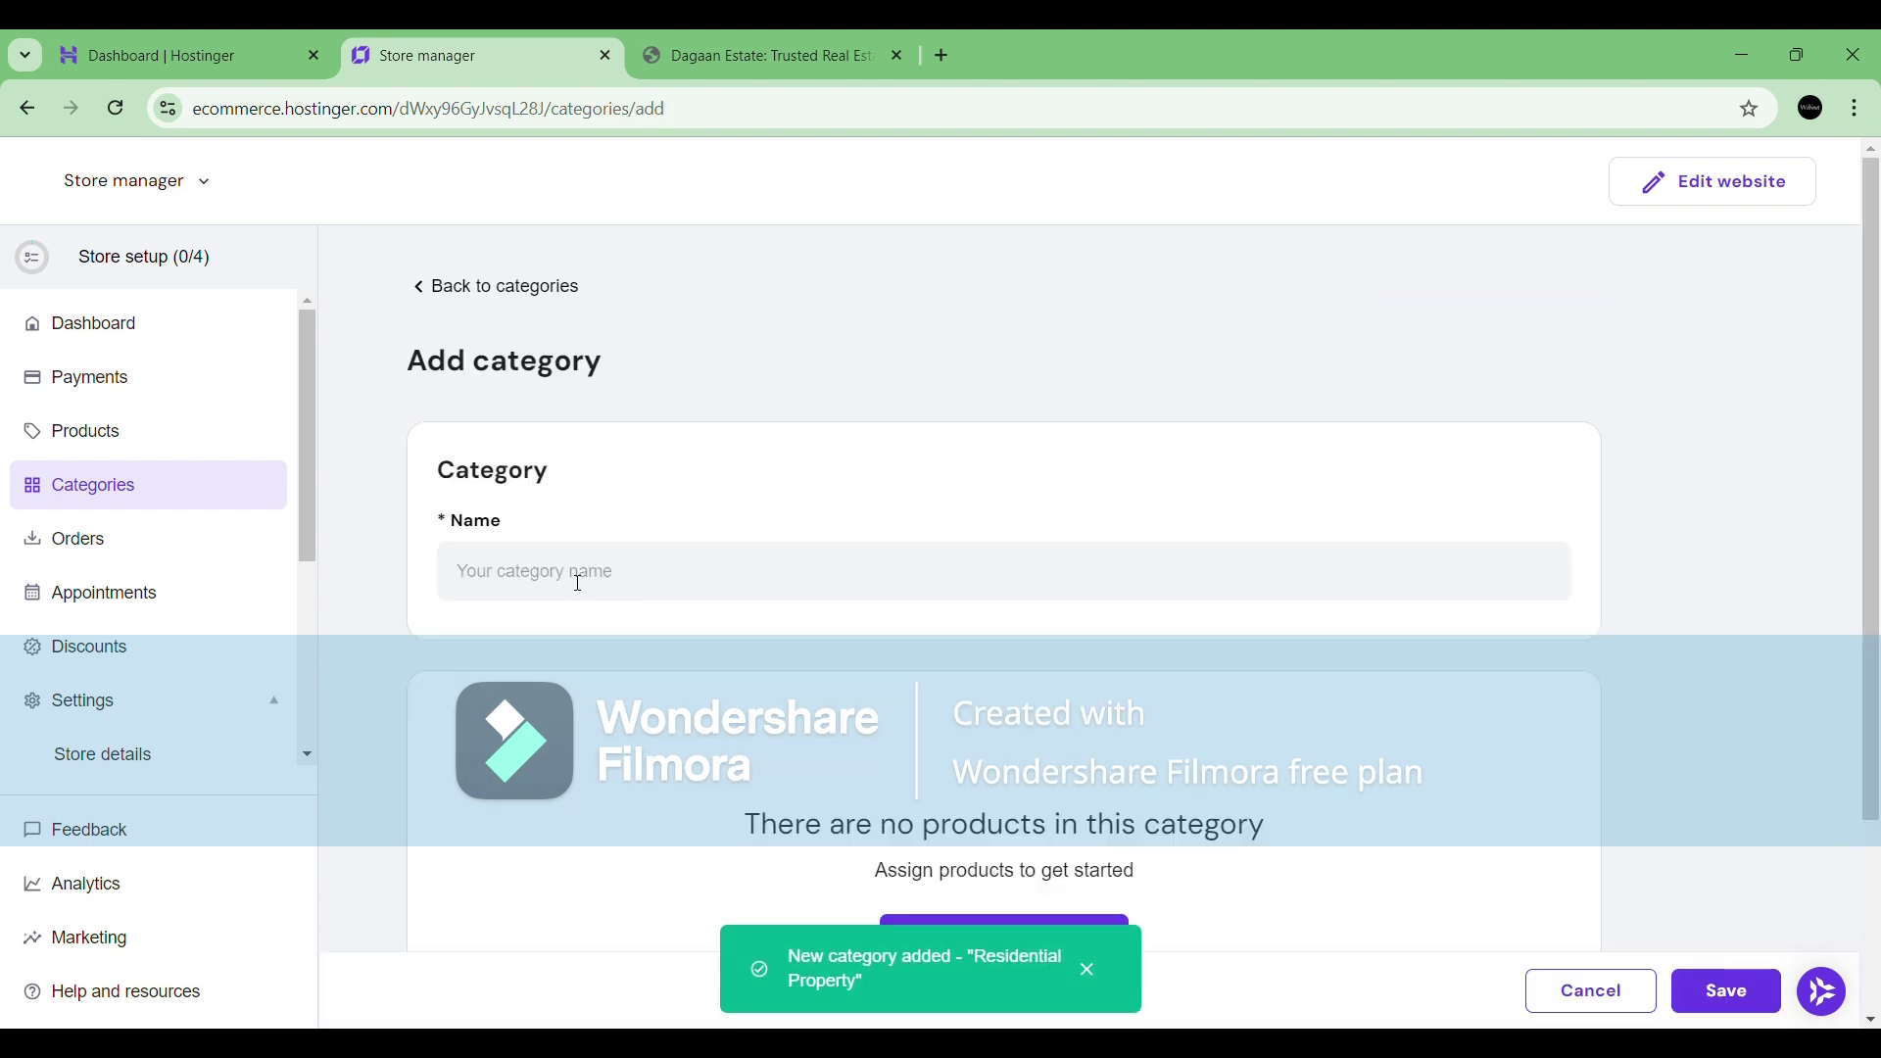
pyautogui.write('Commercial Property')
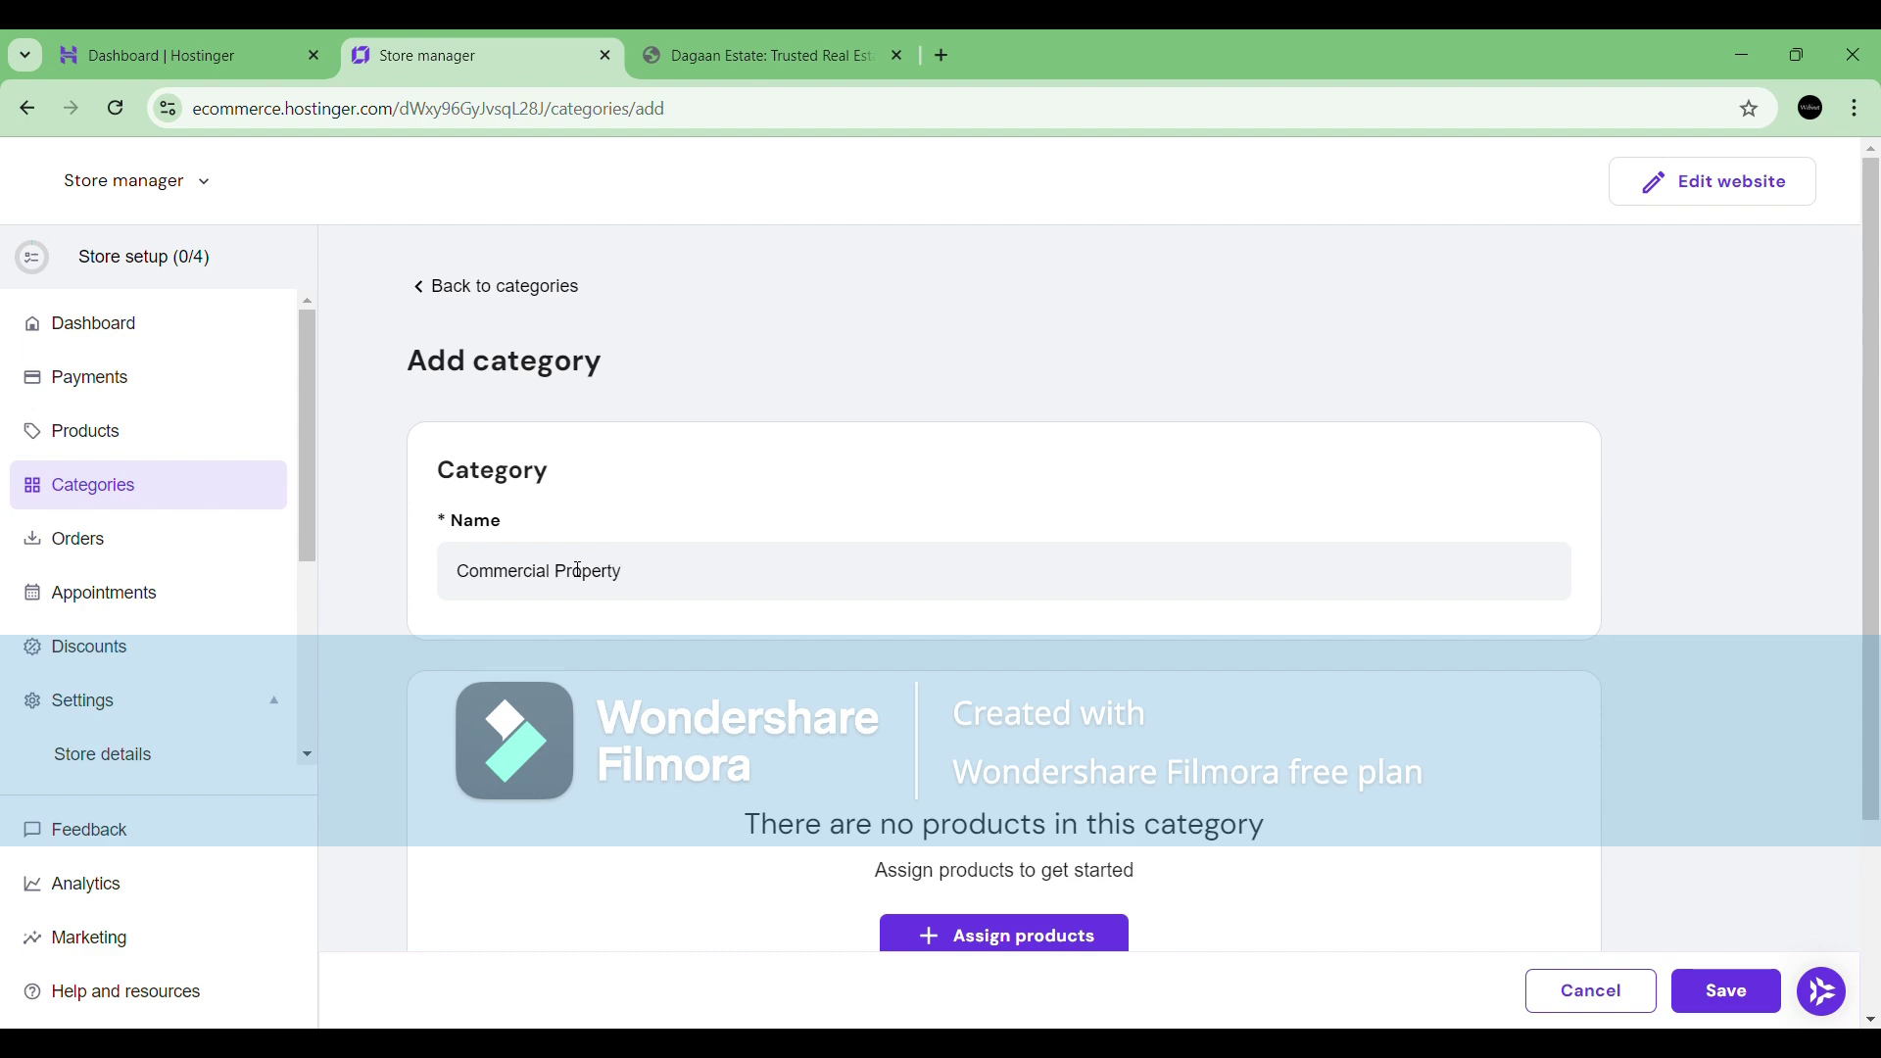
pyautogui.scroll(-3, 1431, 861)
pyautogui.click(1701, 990)
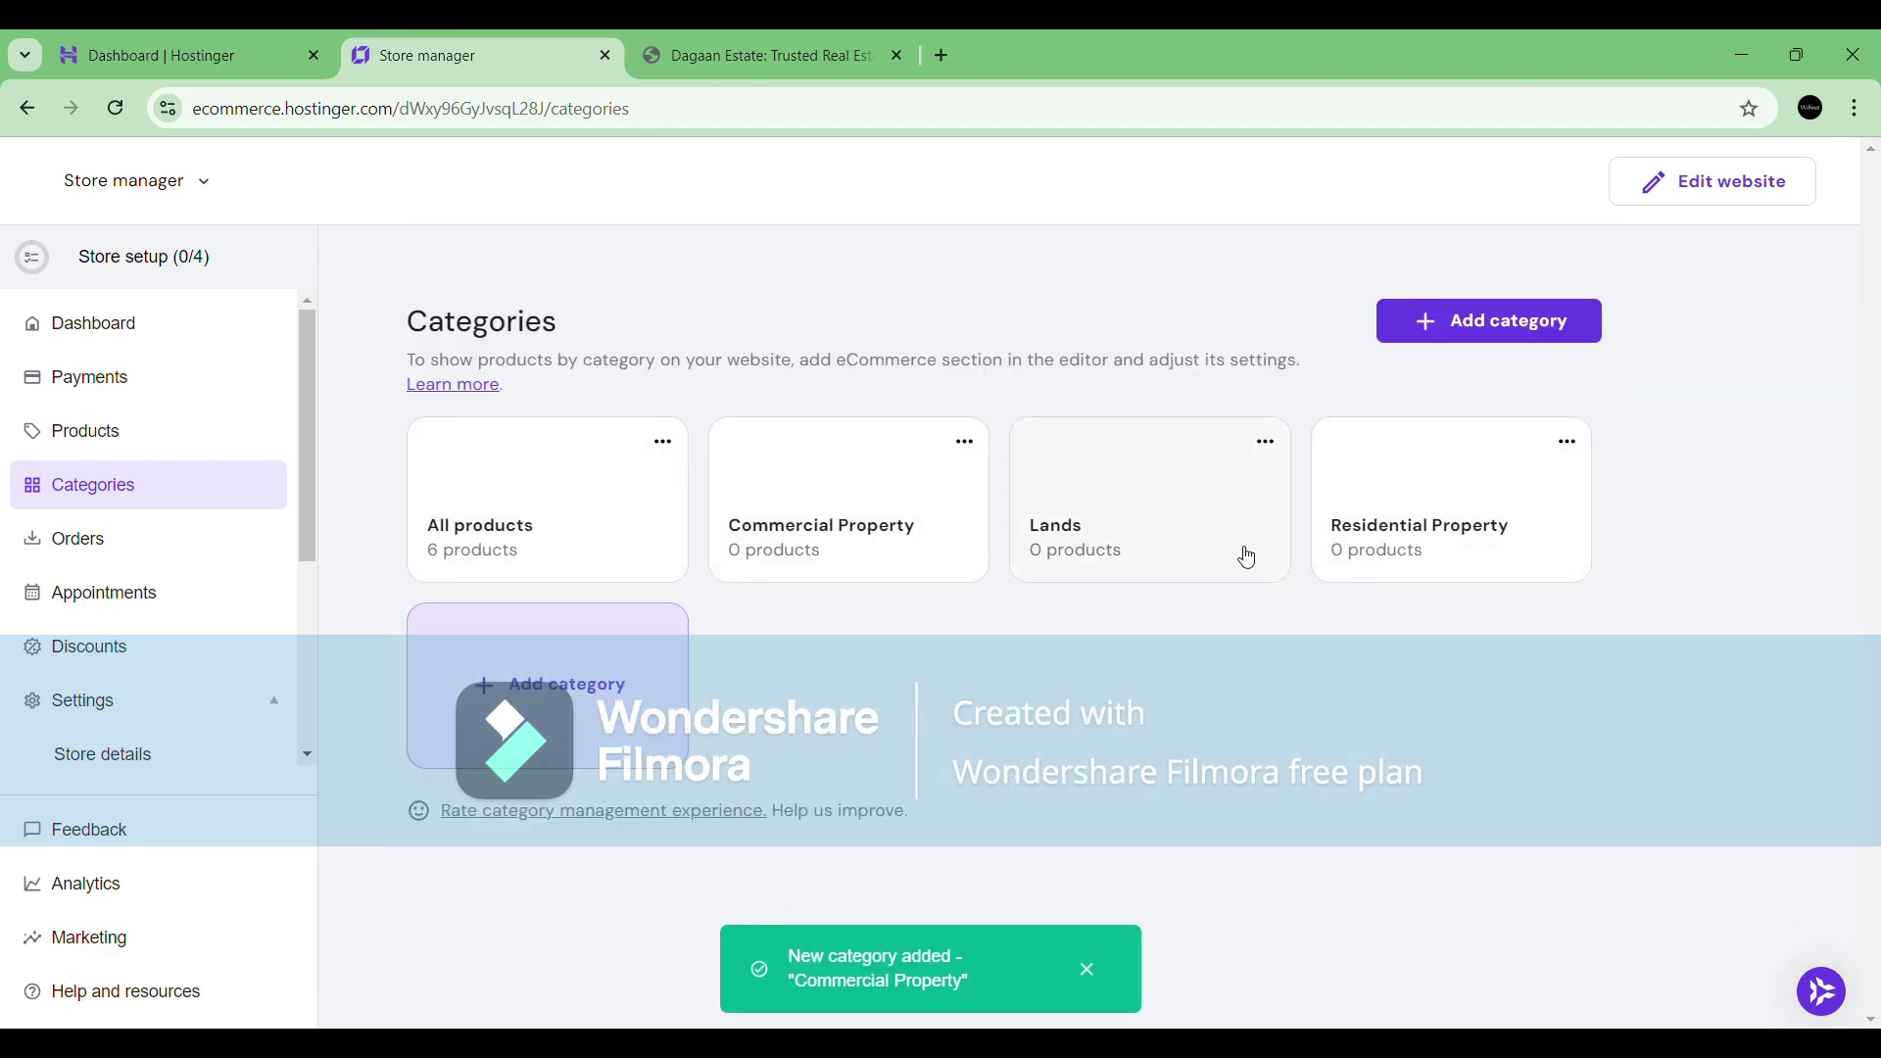
# Delete all six sample products from the store and start adding a new product.
pyautogui.click(151, 437)
pyautogui.scroll(-5, 1205, 743)
pyautogui.scroll(5, 882, 725)
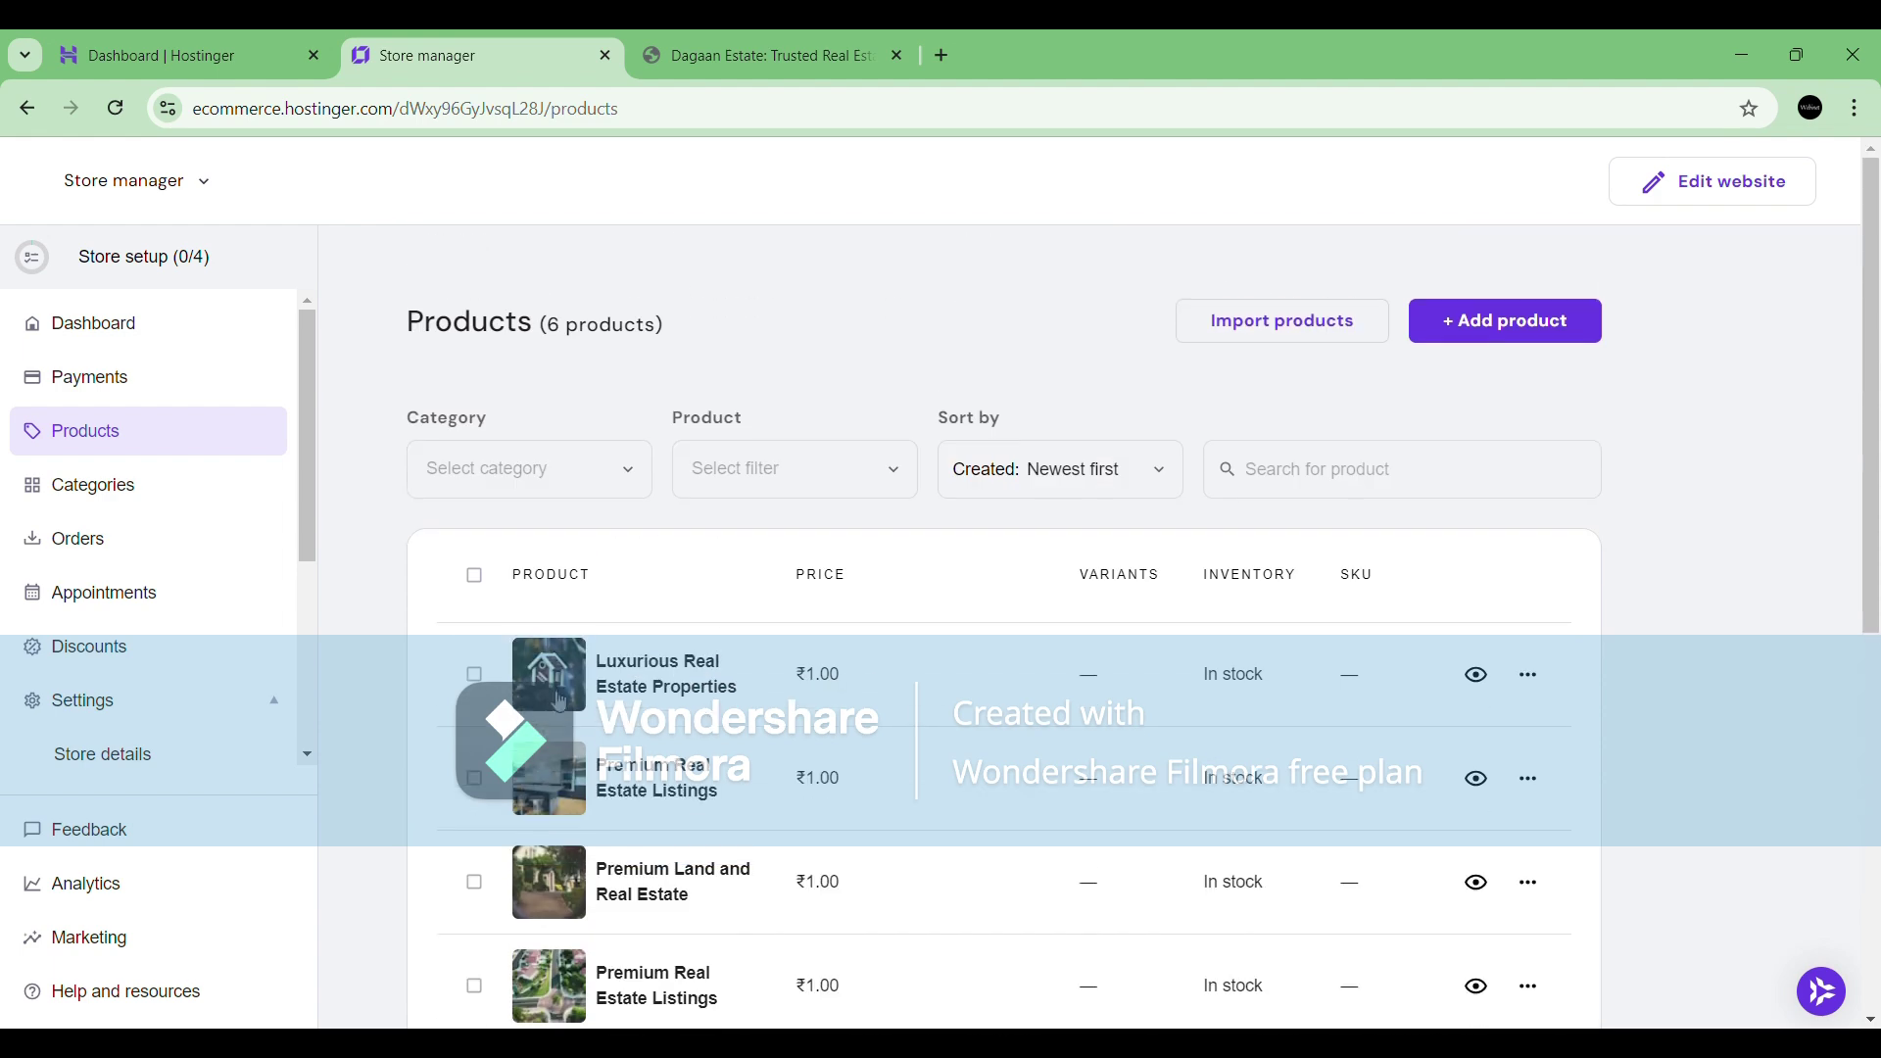
pyautogui.click(475, 575)
pyautogui.click(597, 467)
pyautogui.click(1136, 662)
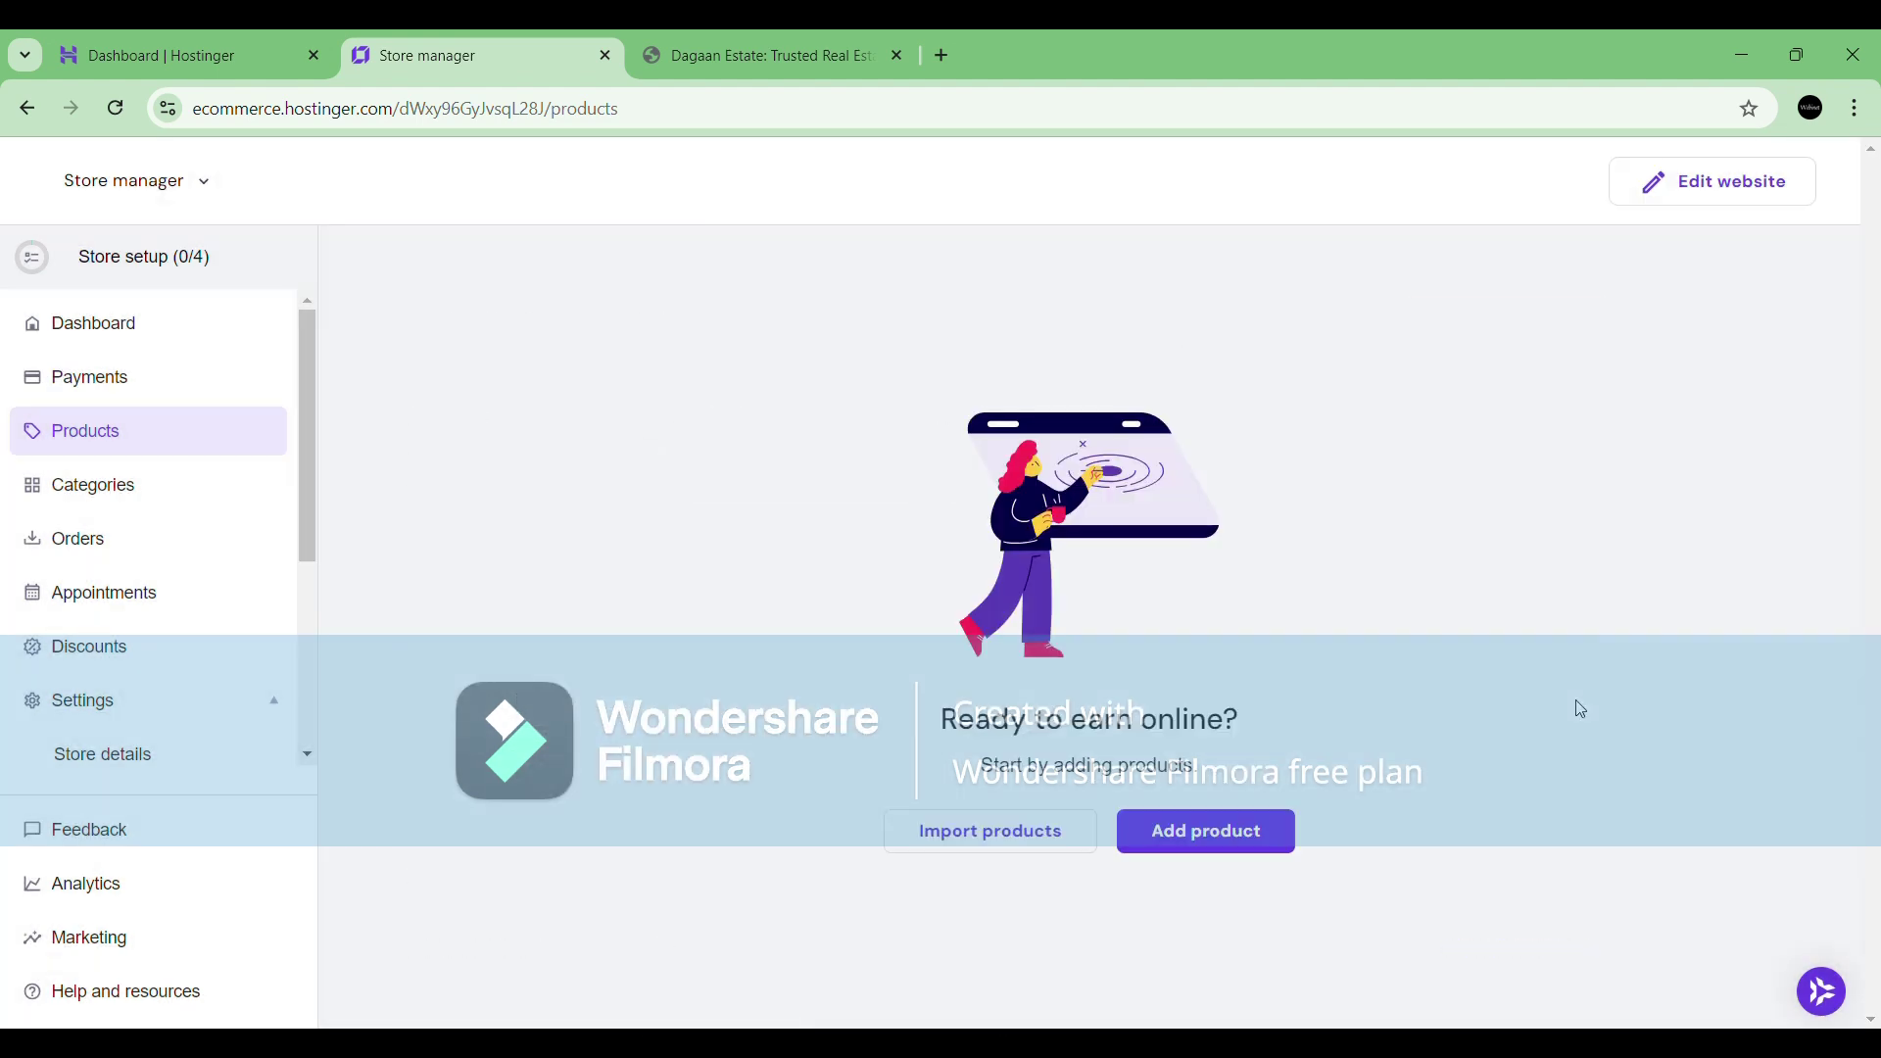
pyautogui.click(1206, 830)
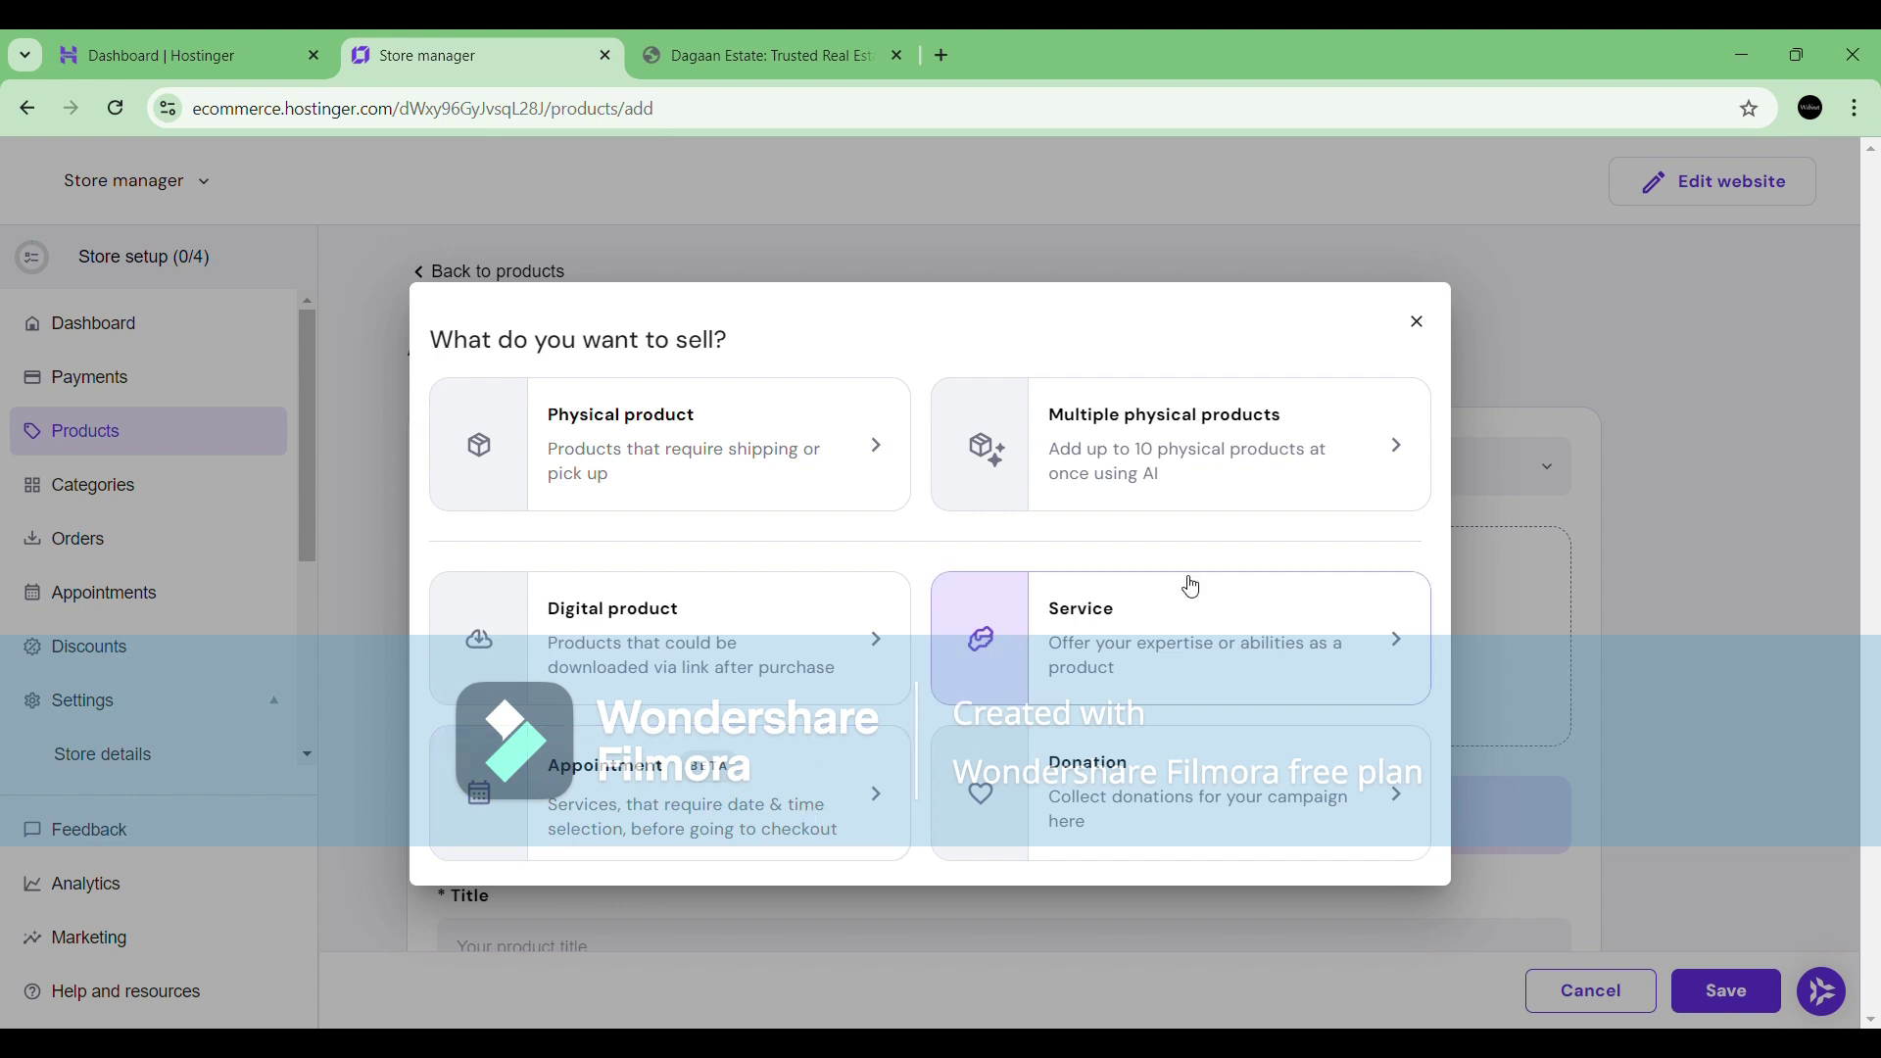
# Create an appointment product titled '5 Aked Lands in Ramnagar-Varanasi NH2'.
pyautogui.click(819, 780)
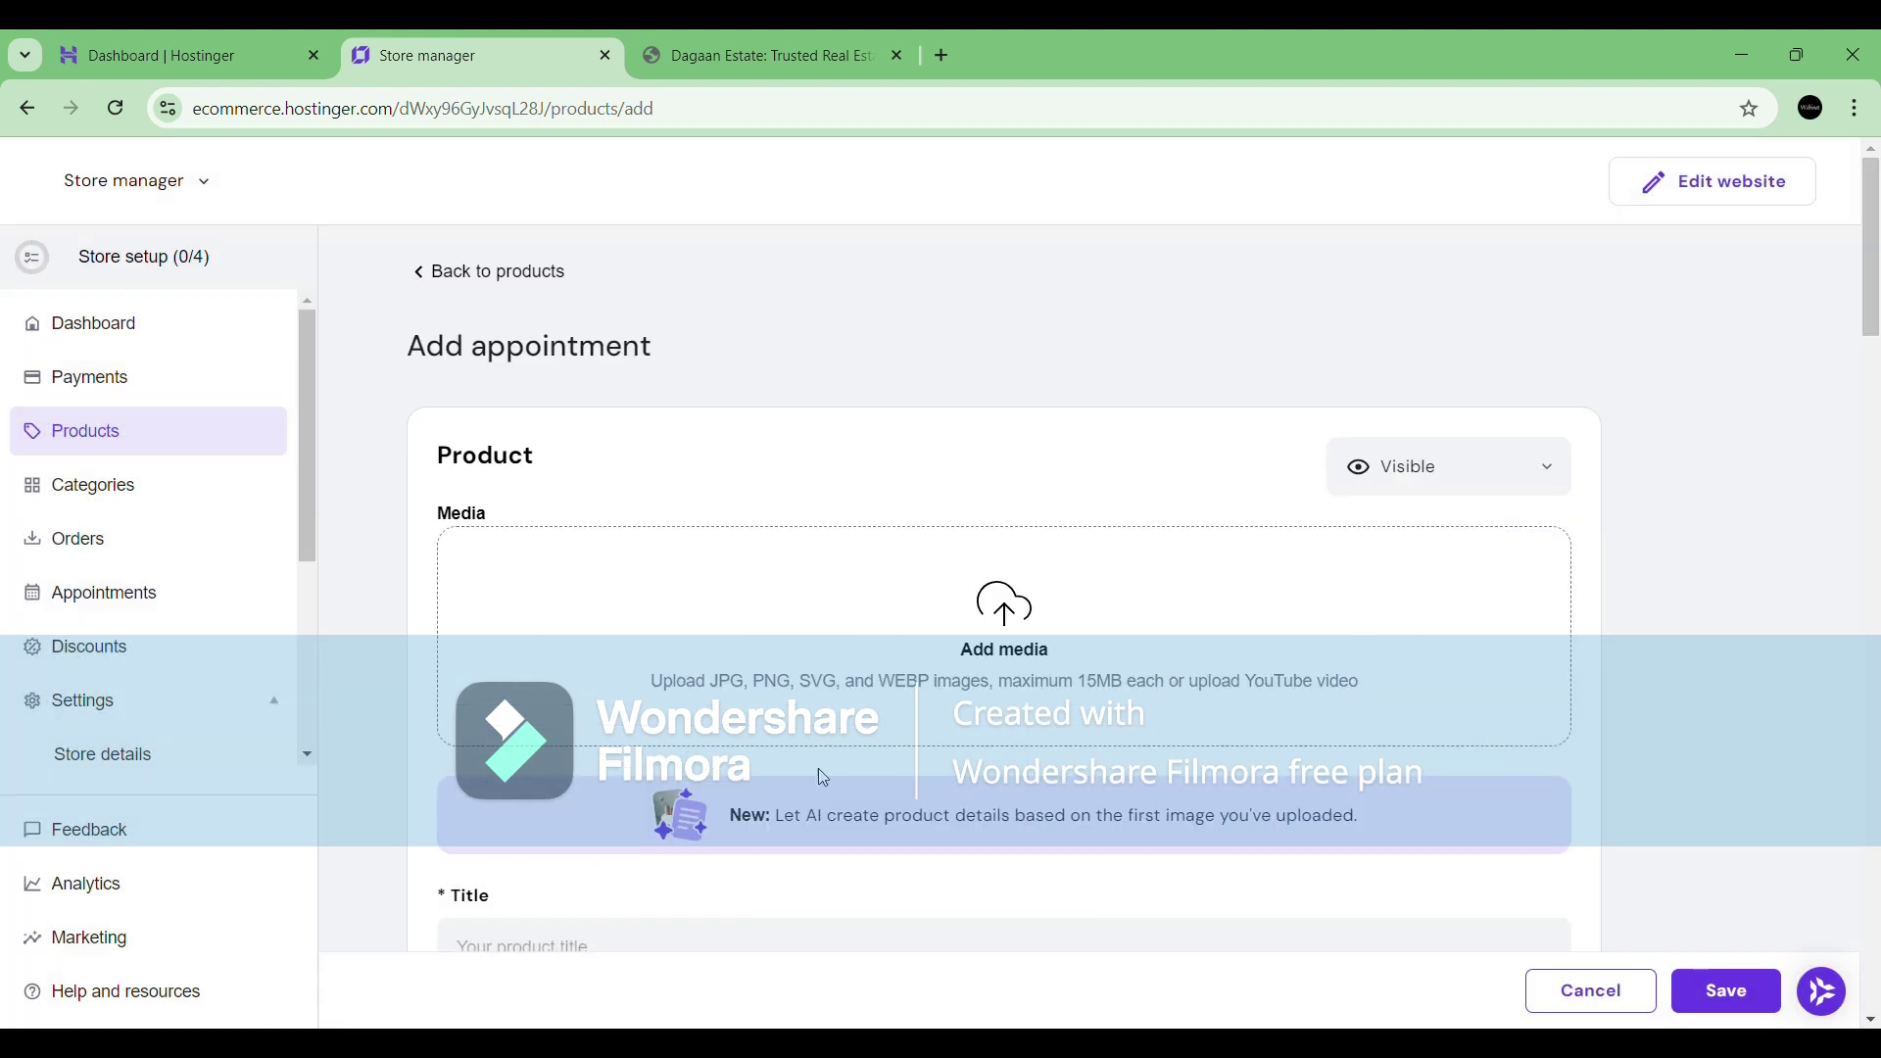
pyautogui.scroll(-3, 789, 754)
pyautogui.click(741, 726)
pyautogui.write('5')
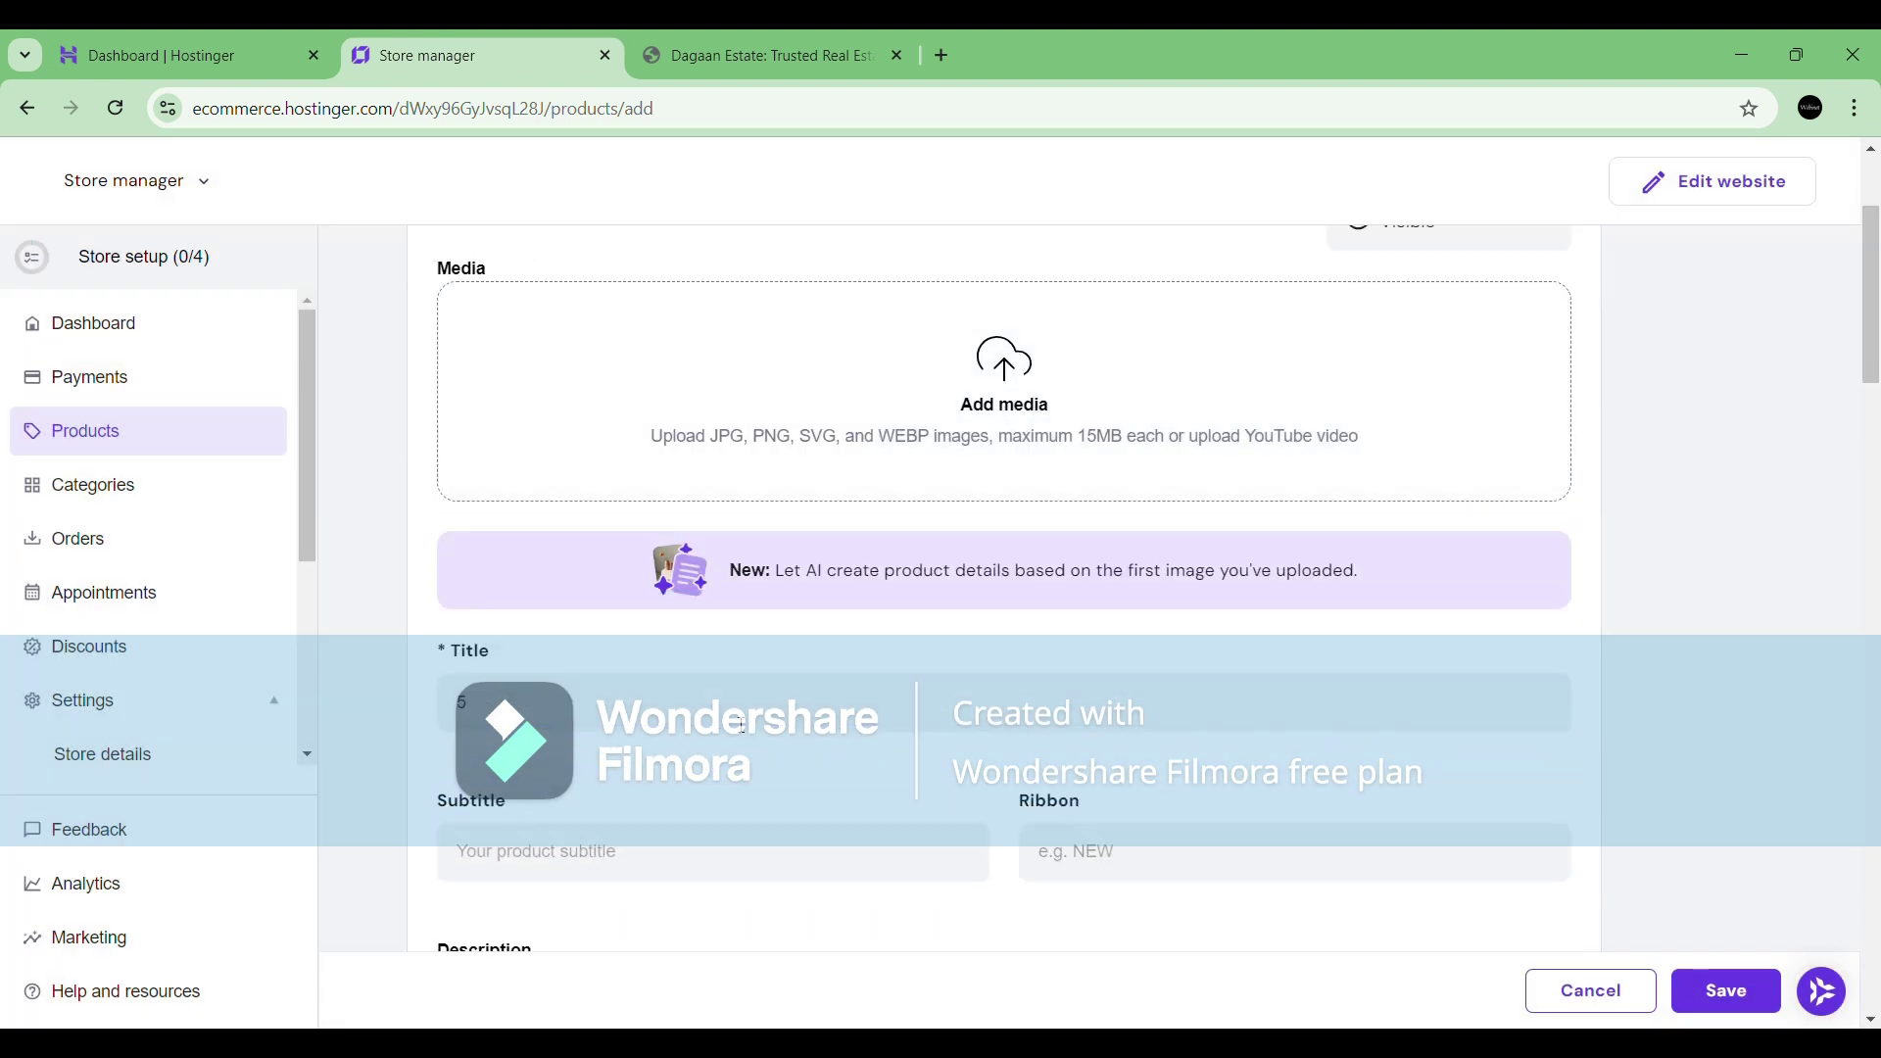
pyautogui.write(' Aked Lands in Ramnagar-Varanasi')
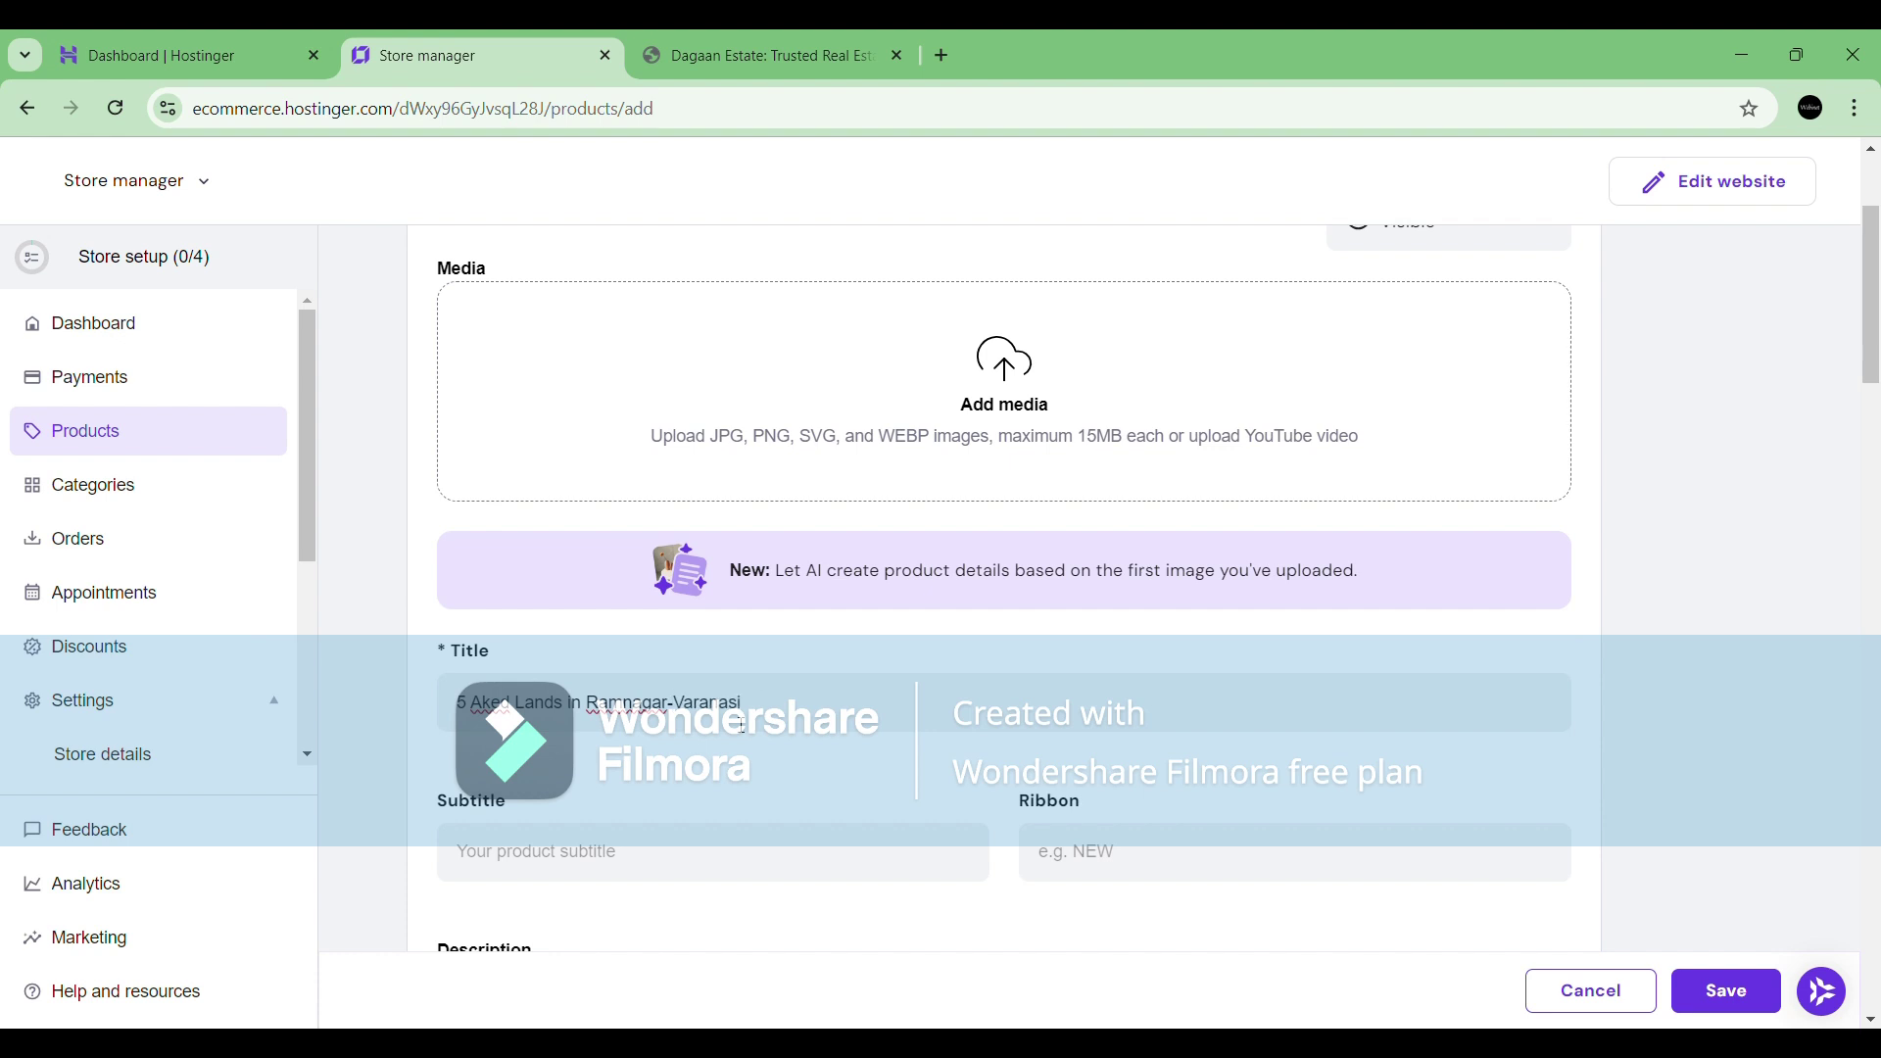
pyautogui.write(' NH2')
# Have AI write the description from a prompt about discounted NH2 highway land.
pyautogui.scroll(-3, 805, 686)
pyautogui.scroll(-6, 1065, 578)
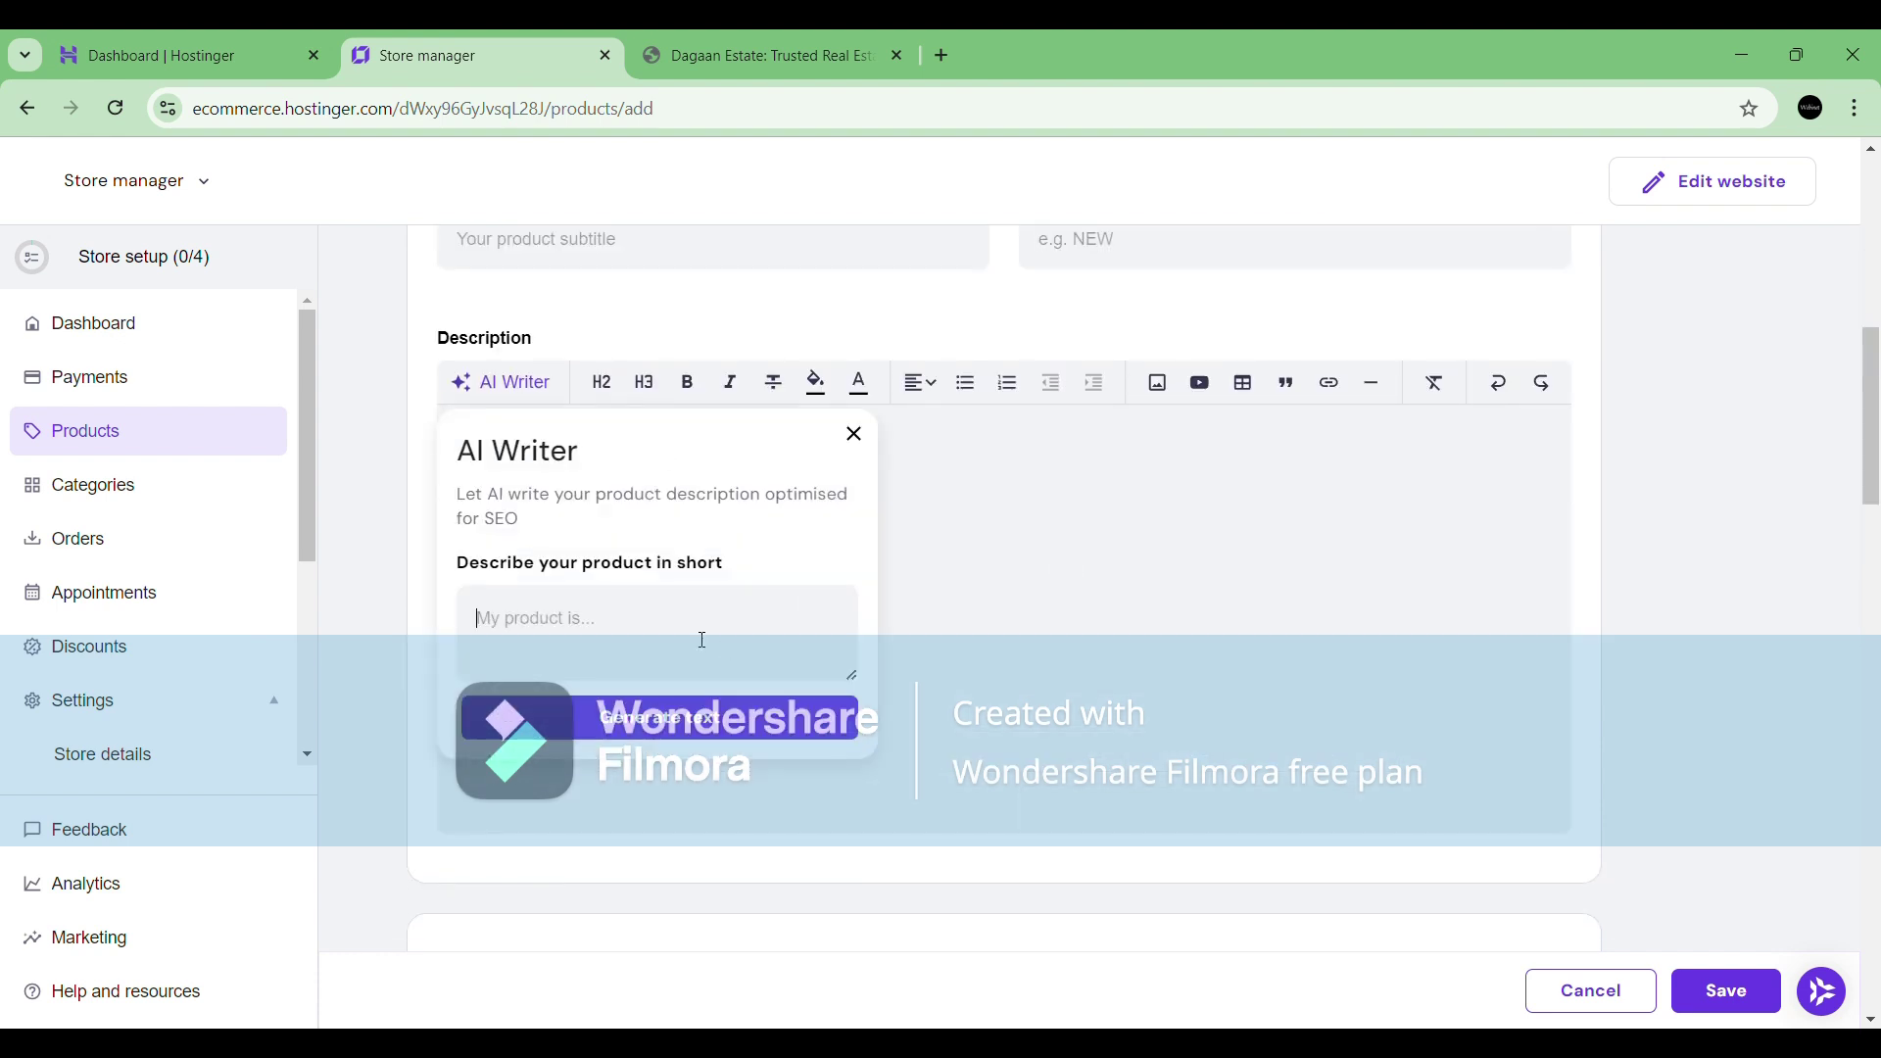
pyautogui.write('5 Aked land is available in Ramanagr-Varanasi NH2 Highway')
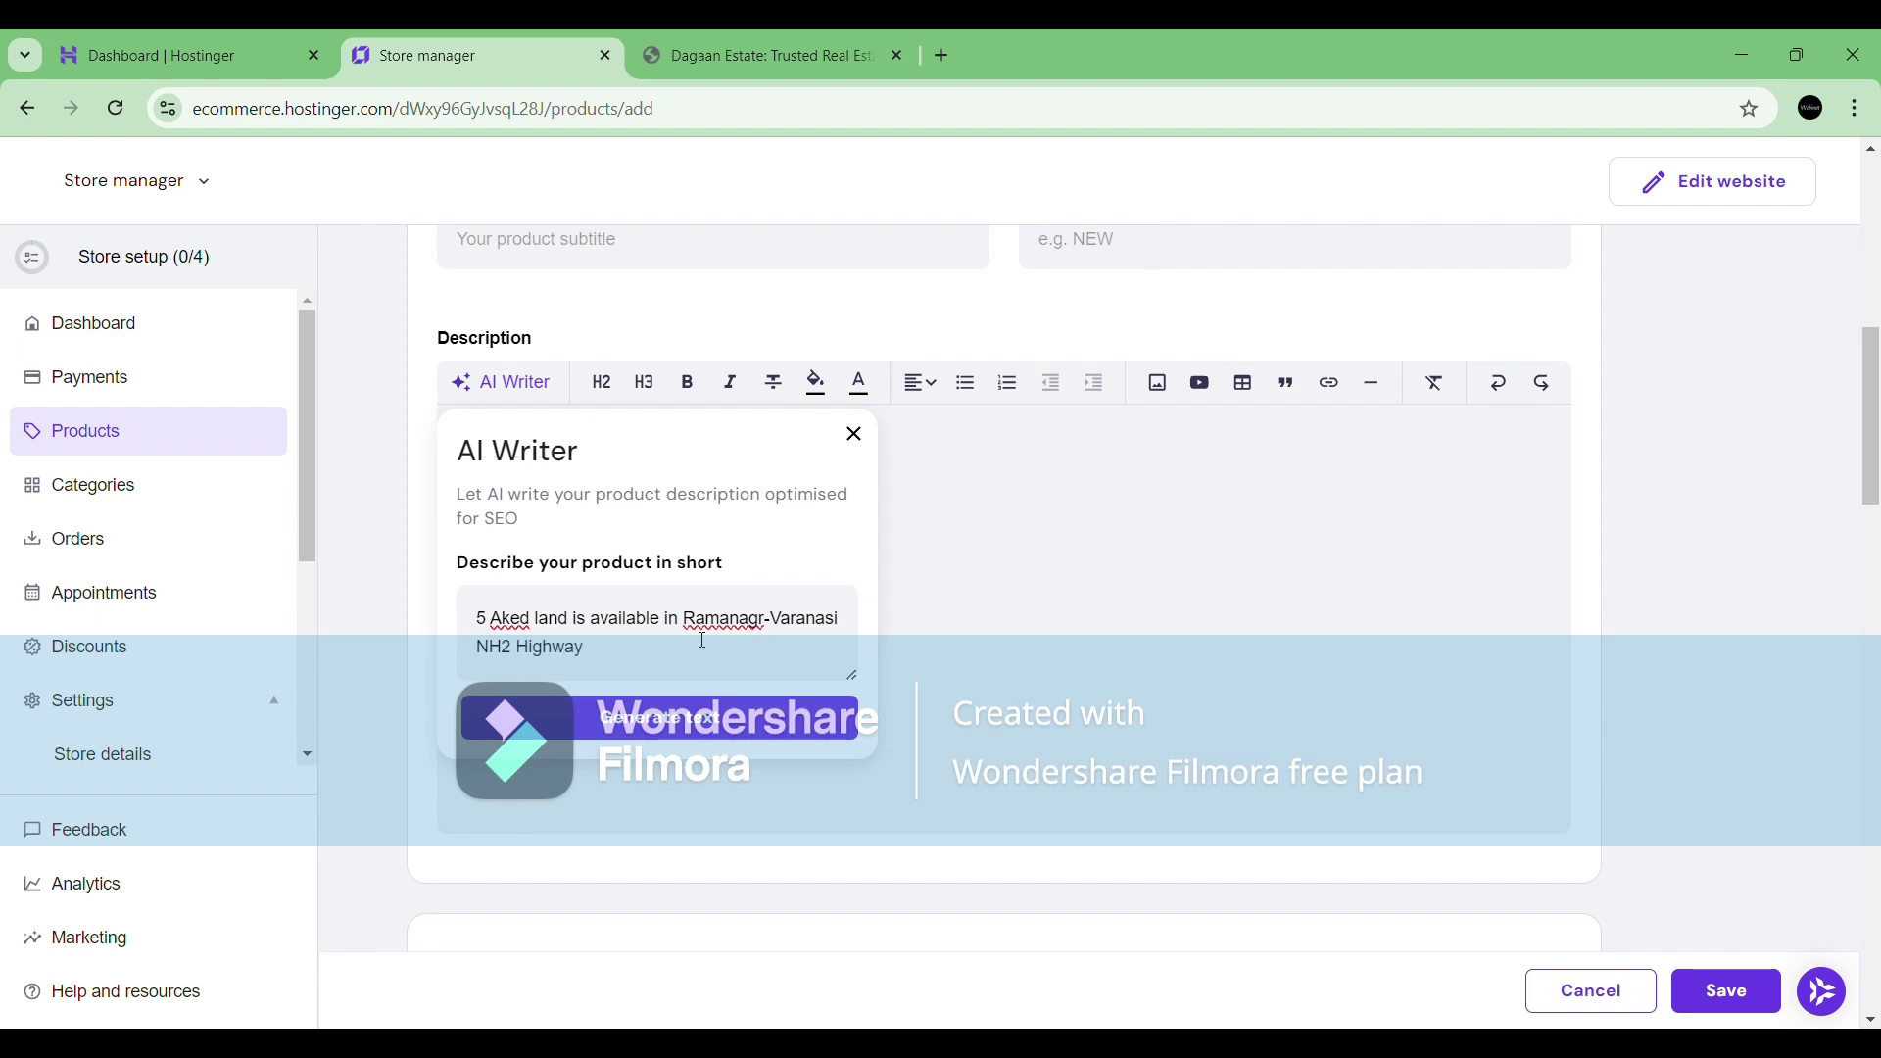
pyautogui.write('. Huge Discount')
pyautogui.write(' on')
pyautogui.press('BackSpace')
pyautogui.press('BackSpace')
pyautogui.press('BackSpace')
pyautogui.press('BackSpace')
pyautogui.press('BackSpace')
pyautogui.press('BackSpace')
pyautogui.press('BackSpace')
pyautogui.press('BackSpace')
pyautogui.press('BackSpace')
pyautogui.press('BackSpace')
pyautogui.press('BackSpace')
pyautogui.press('BackSpace')
pyautogui.press('BackSpace')
pyautogui.press('BackSpace')
pyautogui.press('BackSpace')
pyautogui.press('BackSpace')
pyautogui.write('Grab the deal before someone grab it')
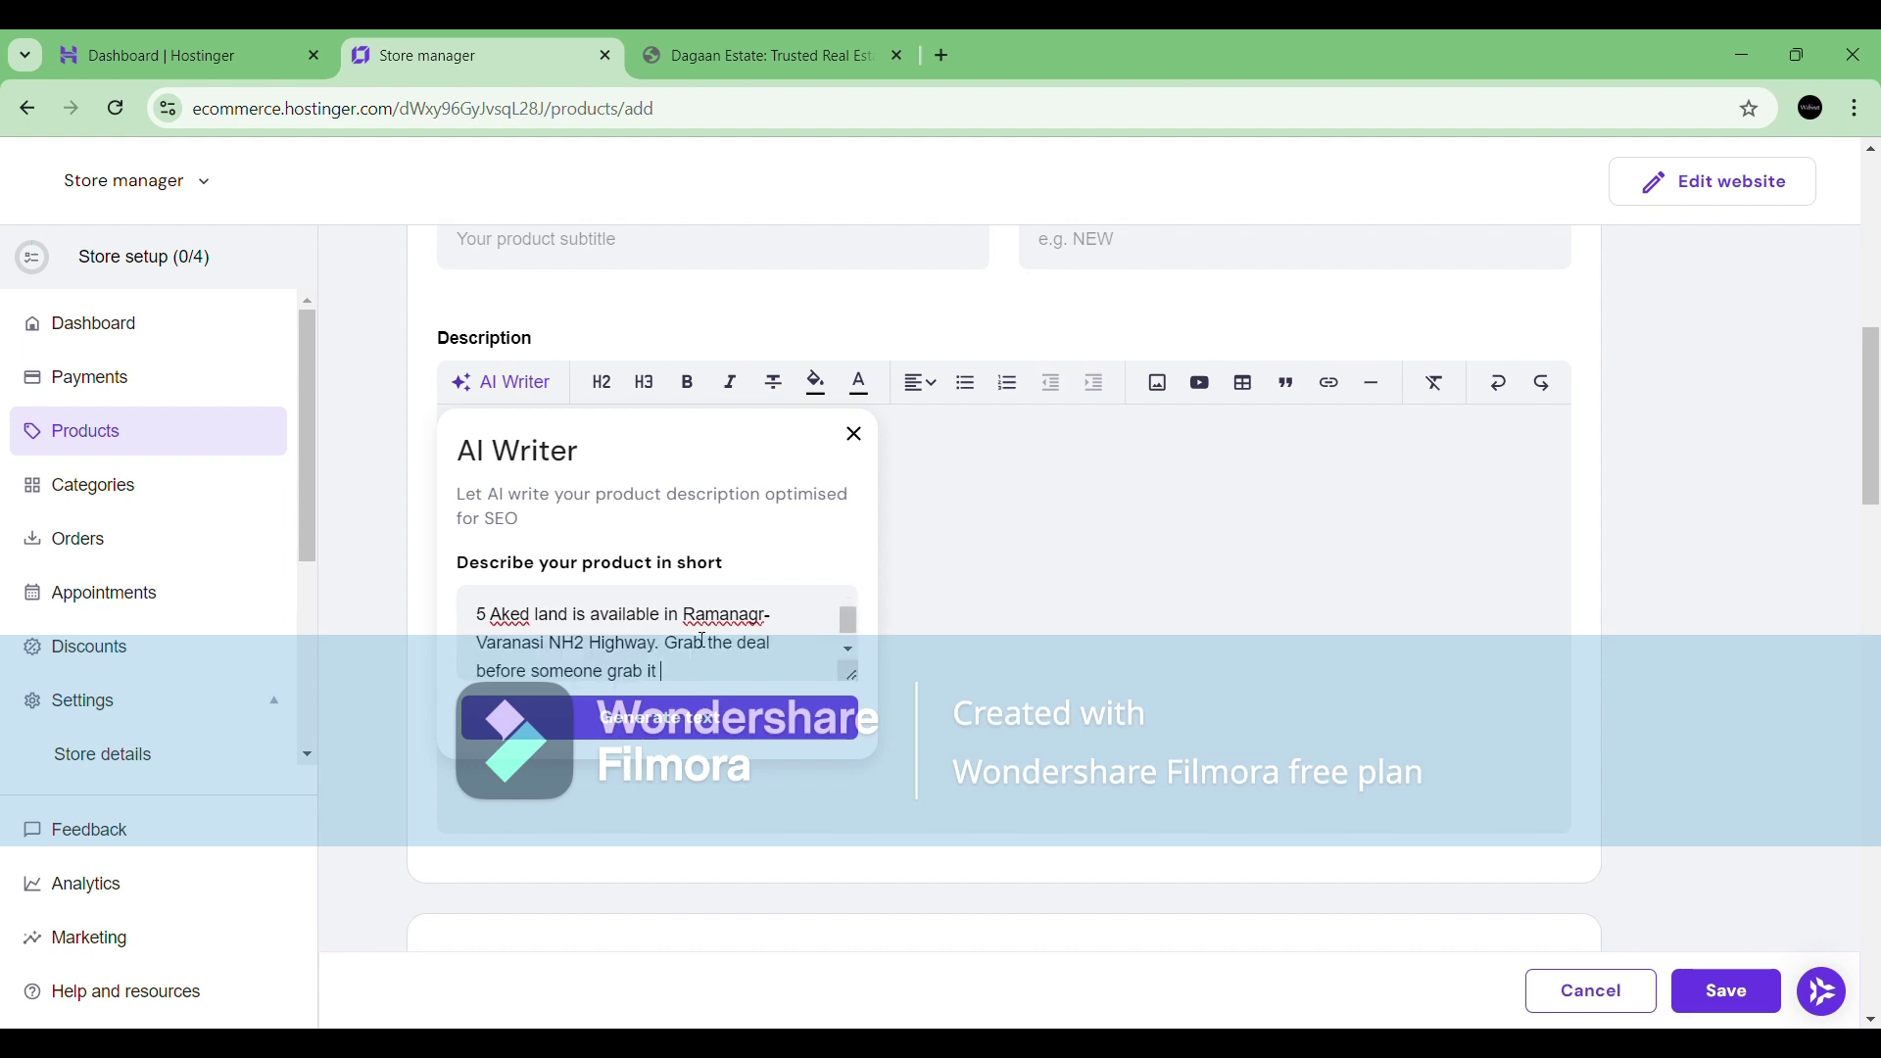
pyautogui.click(659, 718)
pyautogui.scroll(-10, 936, 701)
# Save a 'Land Details' info section with lines for the owner's name, e-mail and mobile.
pyautogui.click(548, 608)
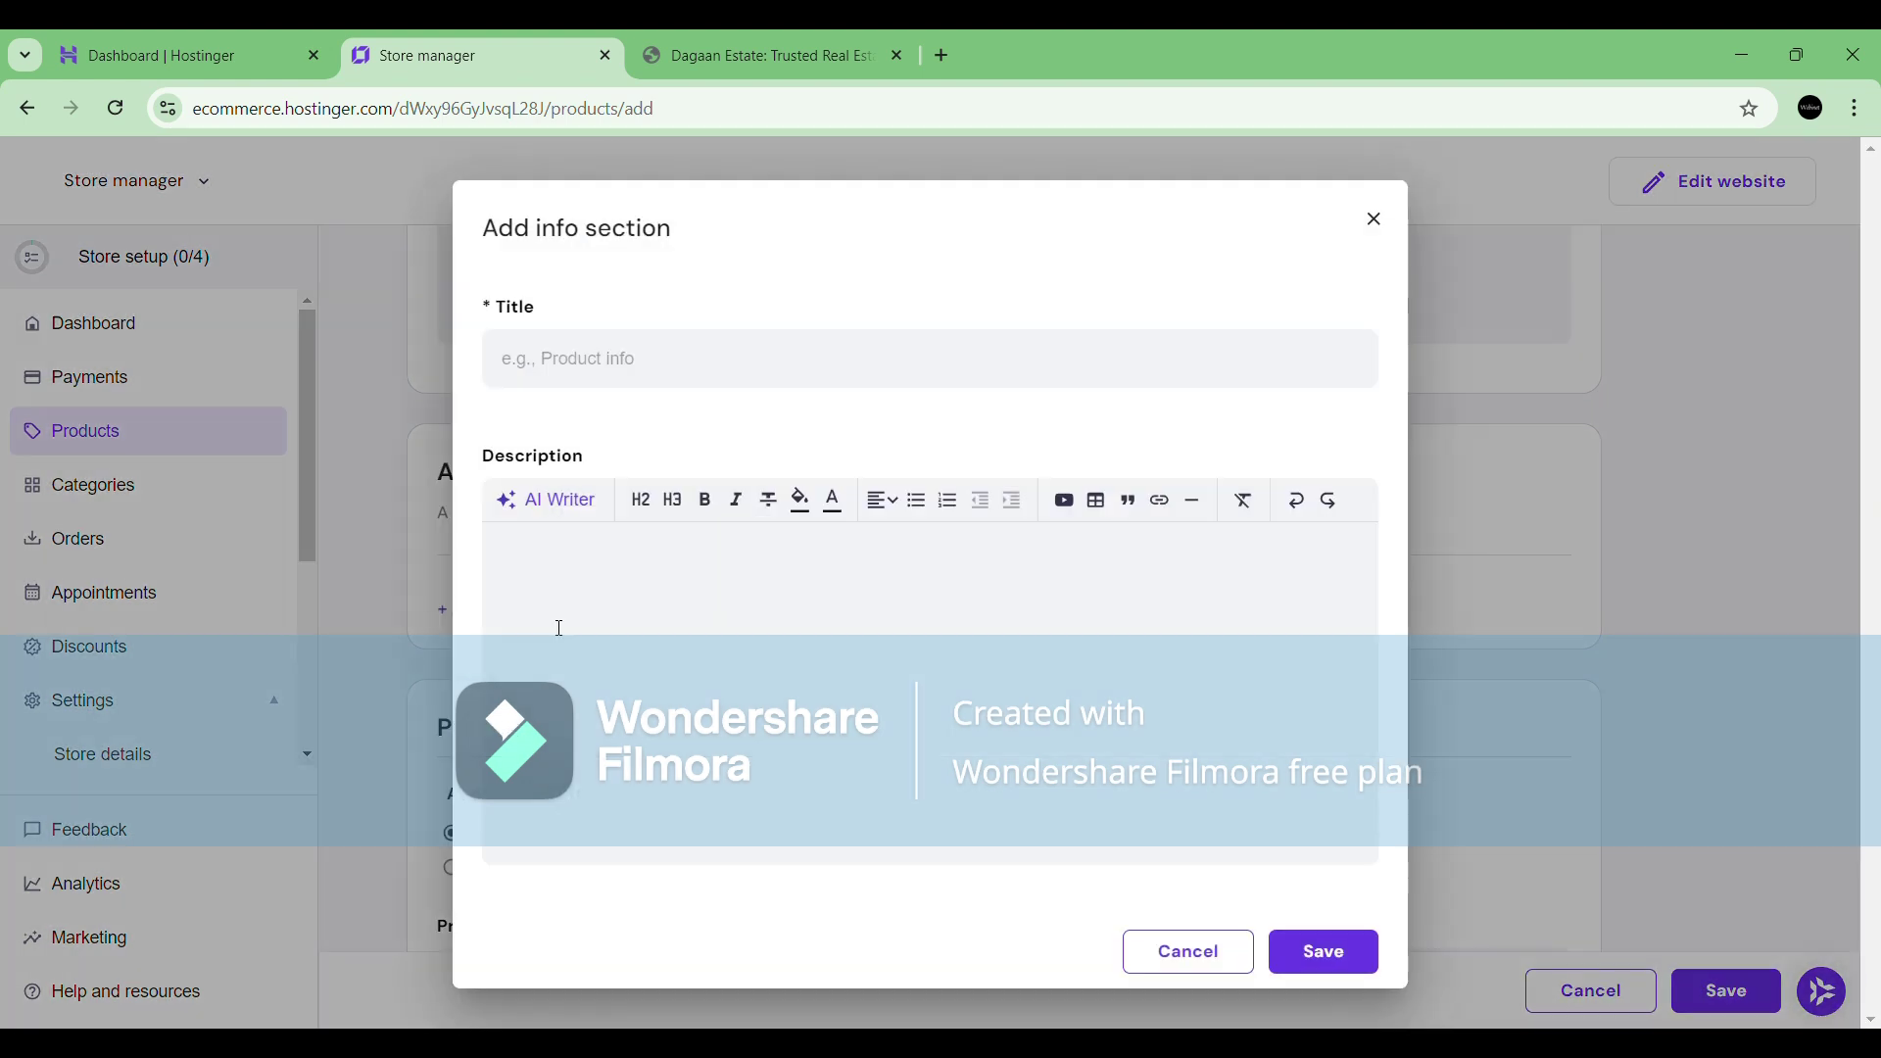
pyautogui.click(654, 365)
pyautogui.write('Land Details')
pyautogui.click(631, 626)
pyautogui.write('Land Owner - XYZ Singh')
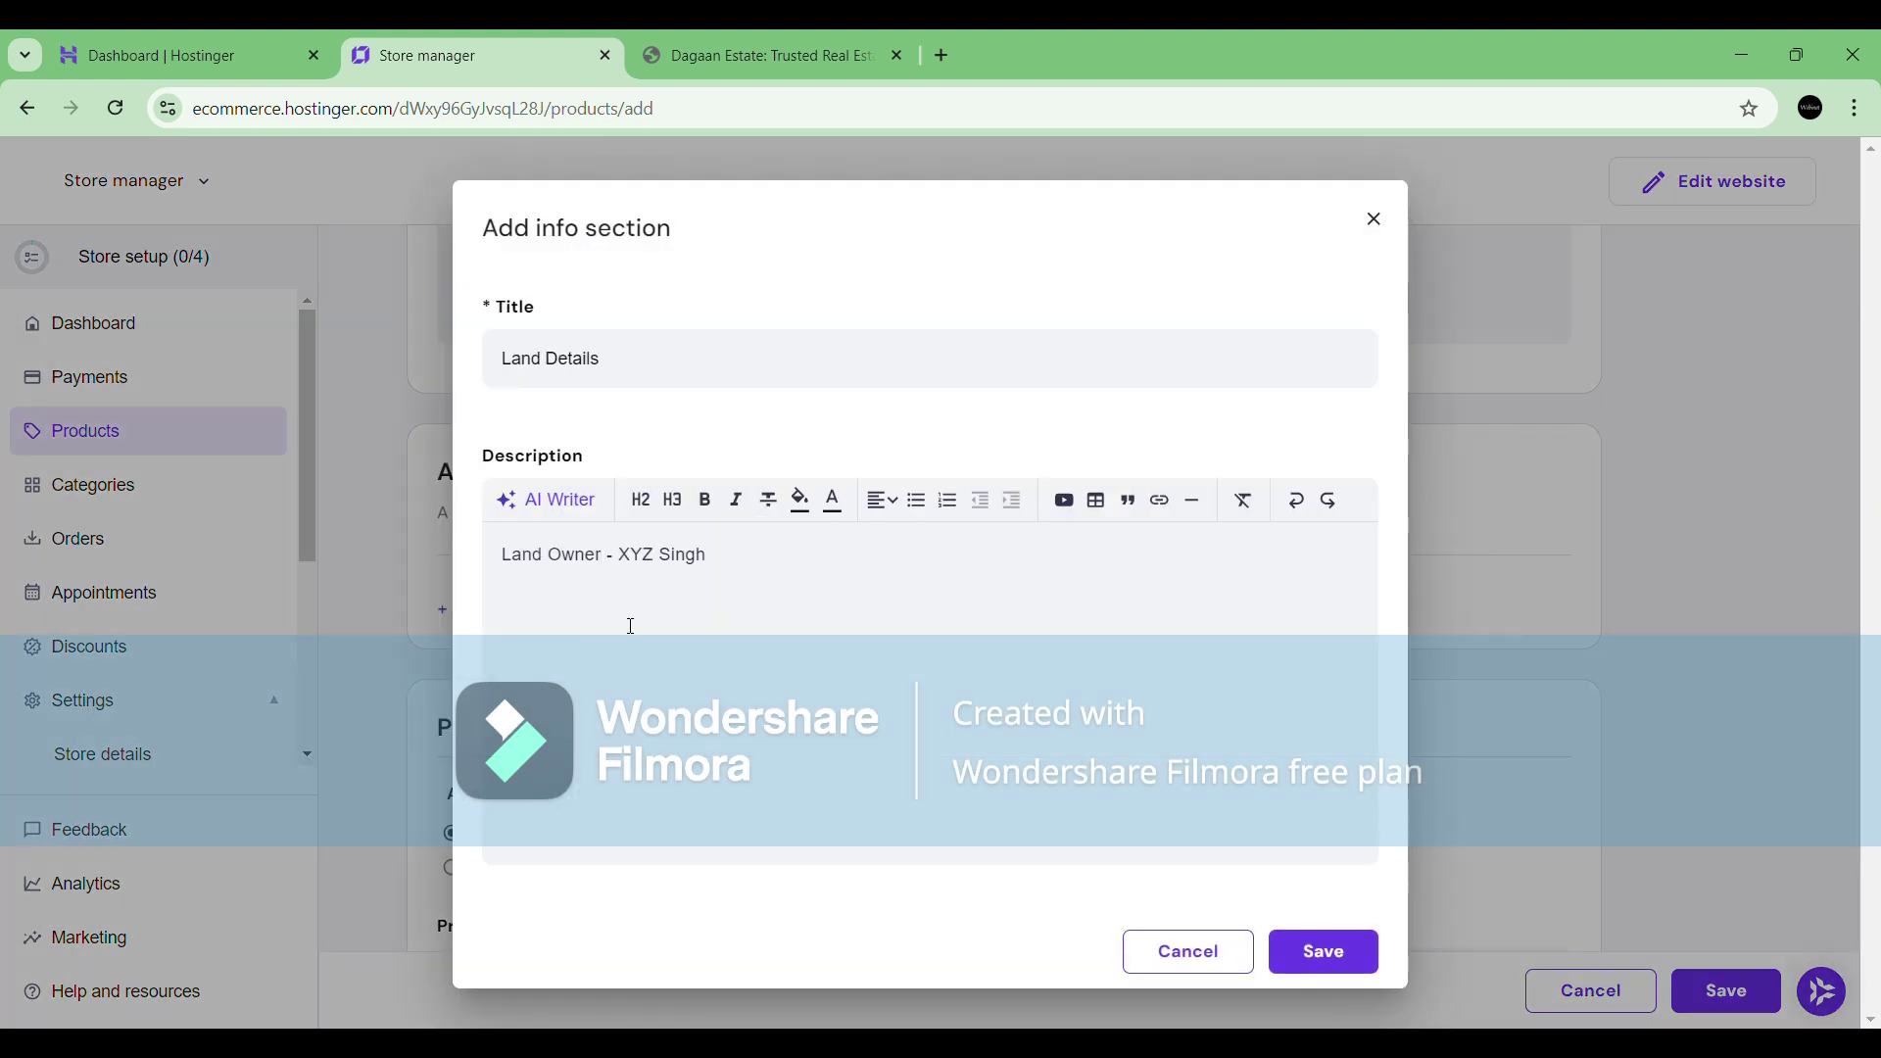
pyautogui.press('Return')
pyautogui.write('Land Email')
pyautogui.press('BackSpace')
pyautogui.press('BackSpace')
pyautogui.press('BackSpace')
pyautogui.press('BackSpace')
pyautogui.press('BackSpace')
pyautogui.write('Owner Email -')
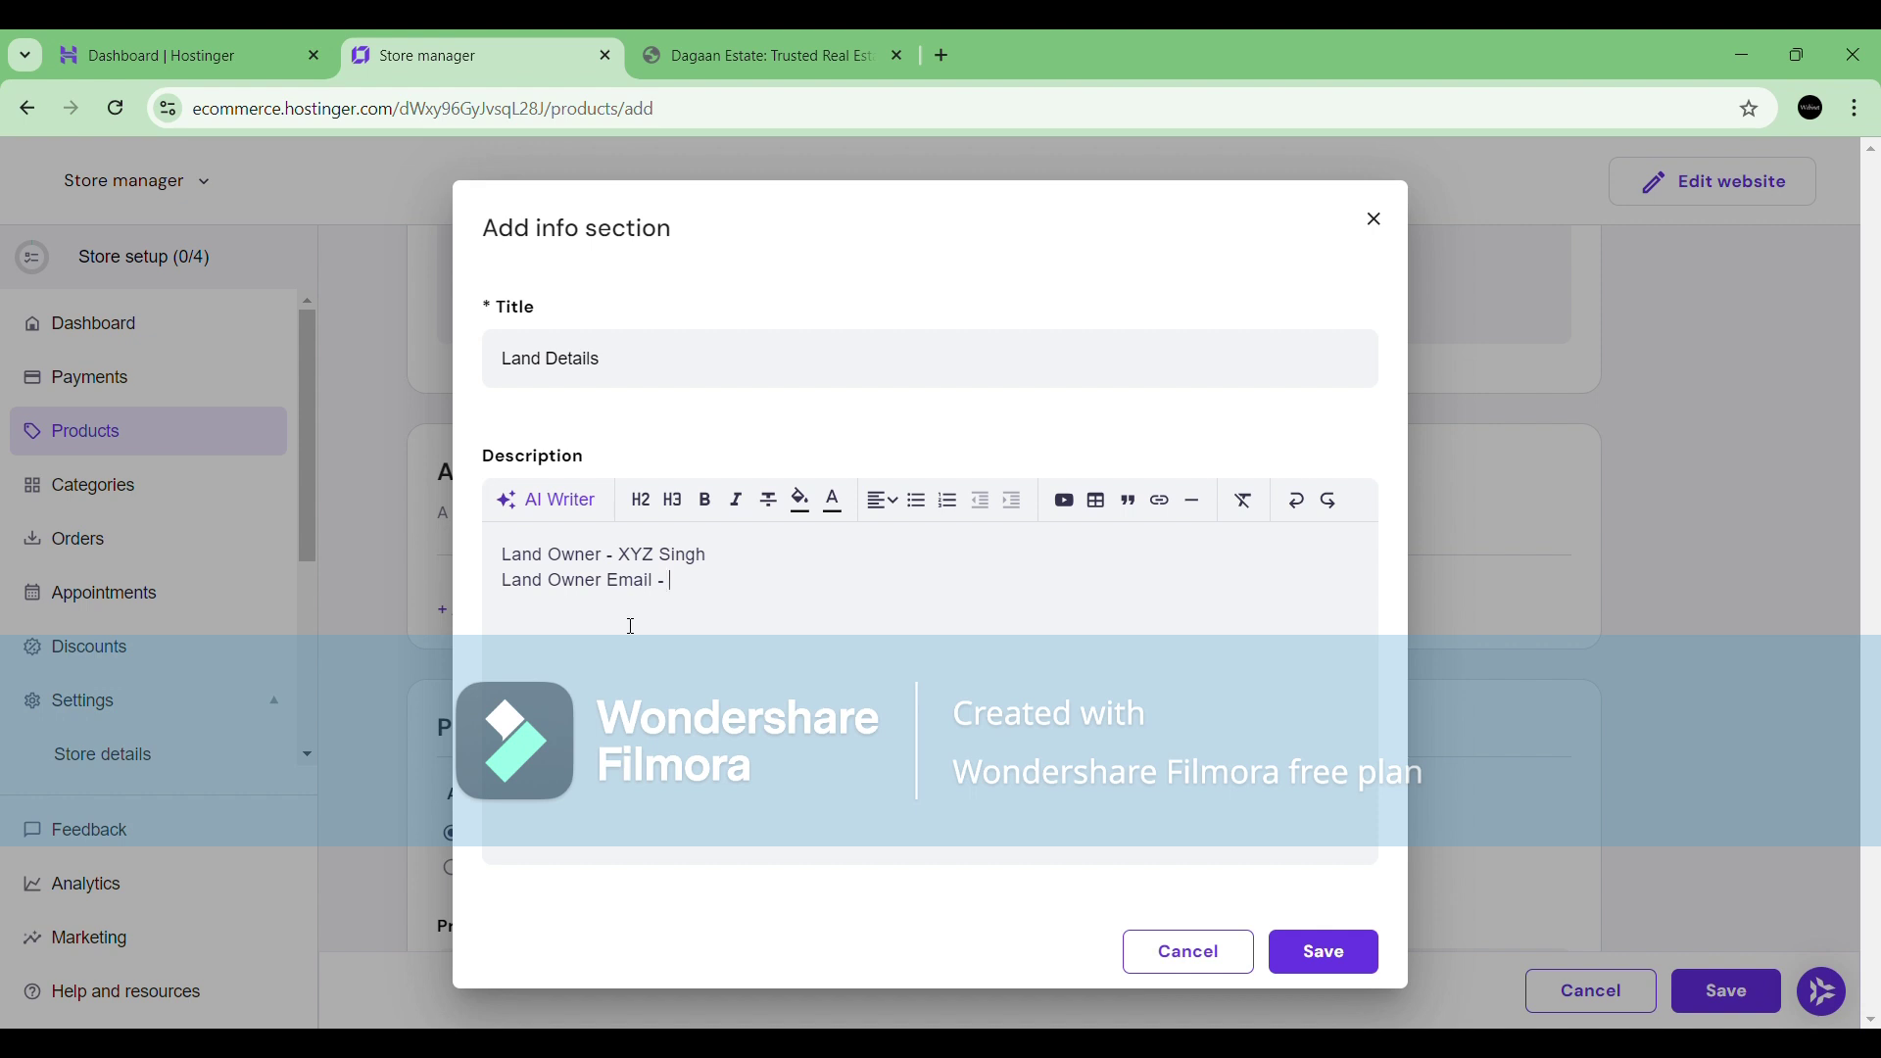
pyautogui.write(' contact@xyzsingh')
pyautogui.press('Return')
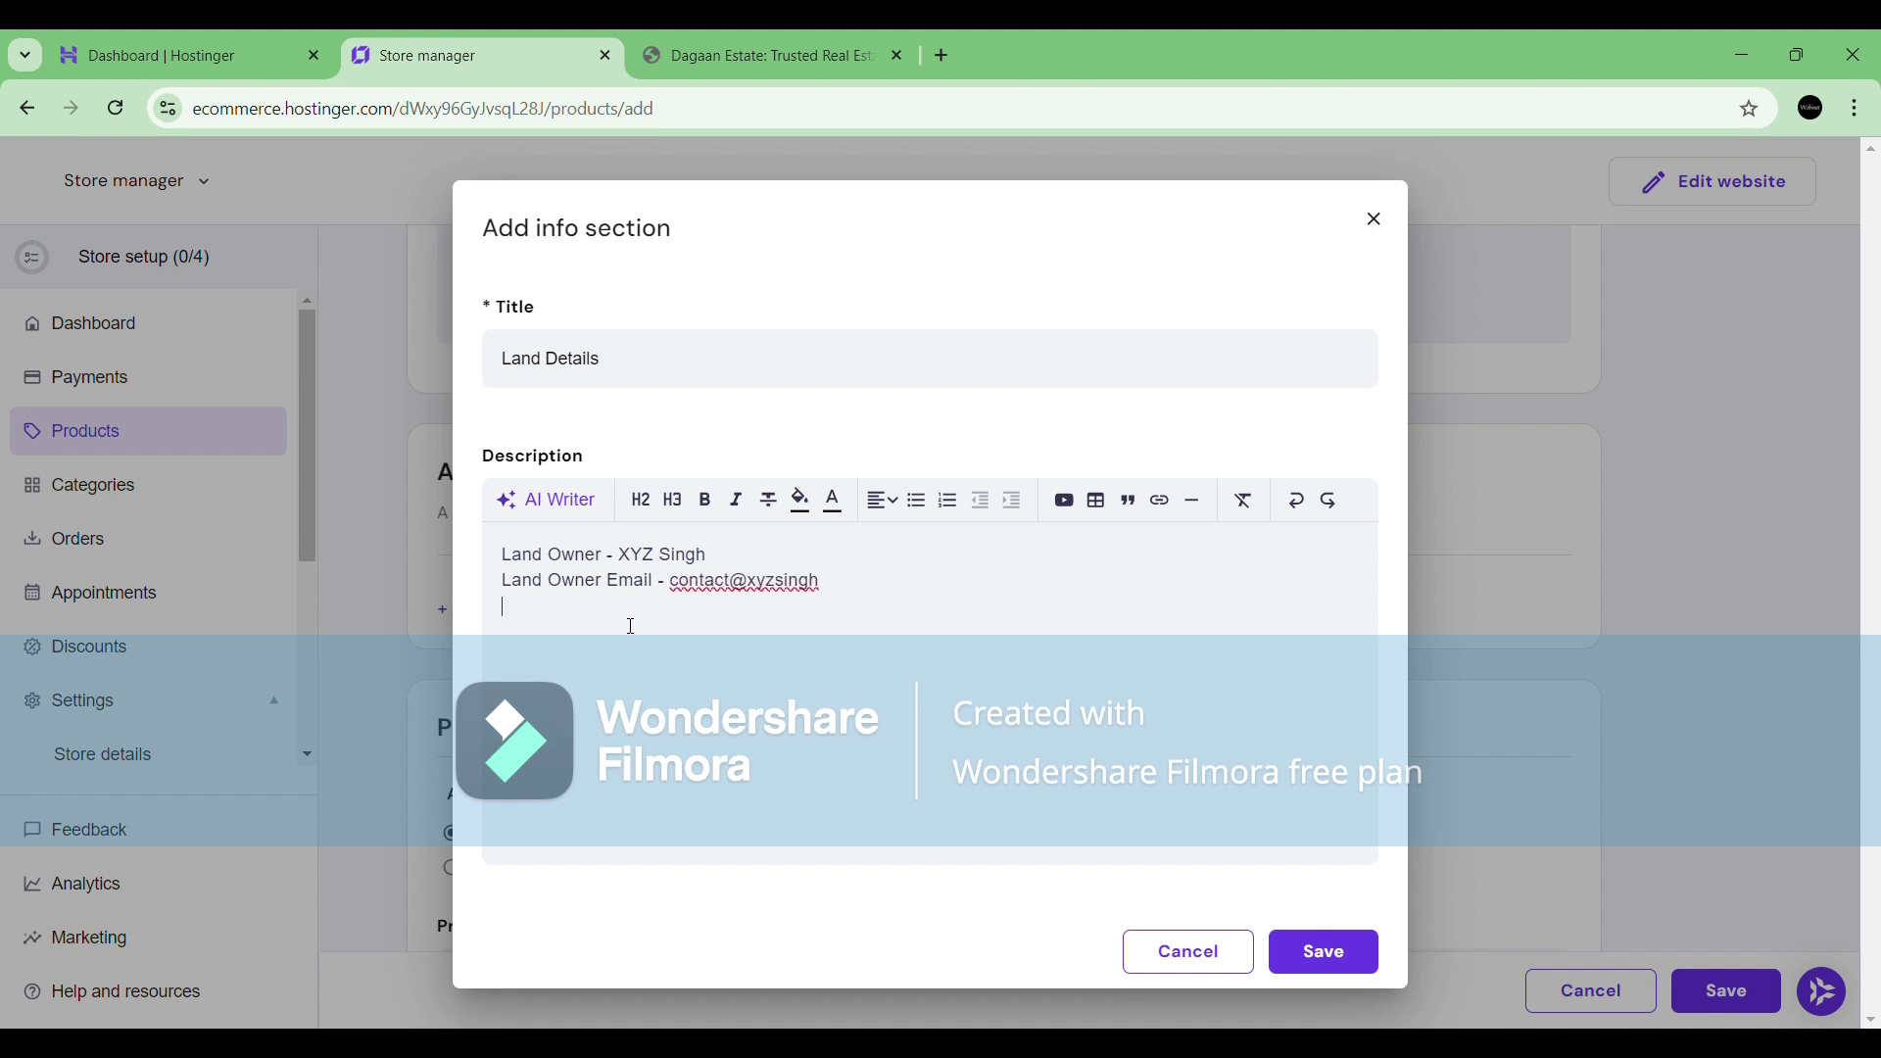
pyautogui.write('Land Owner Mobile - 1234567890')
pyautogui.click(1323, 952)
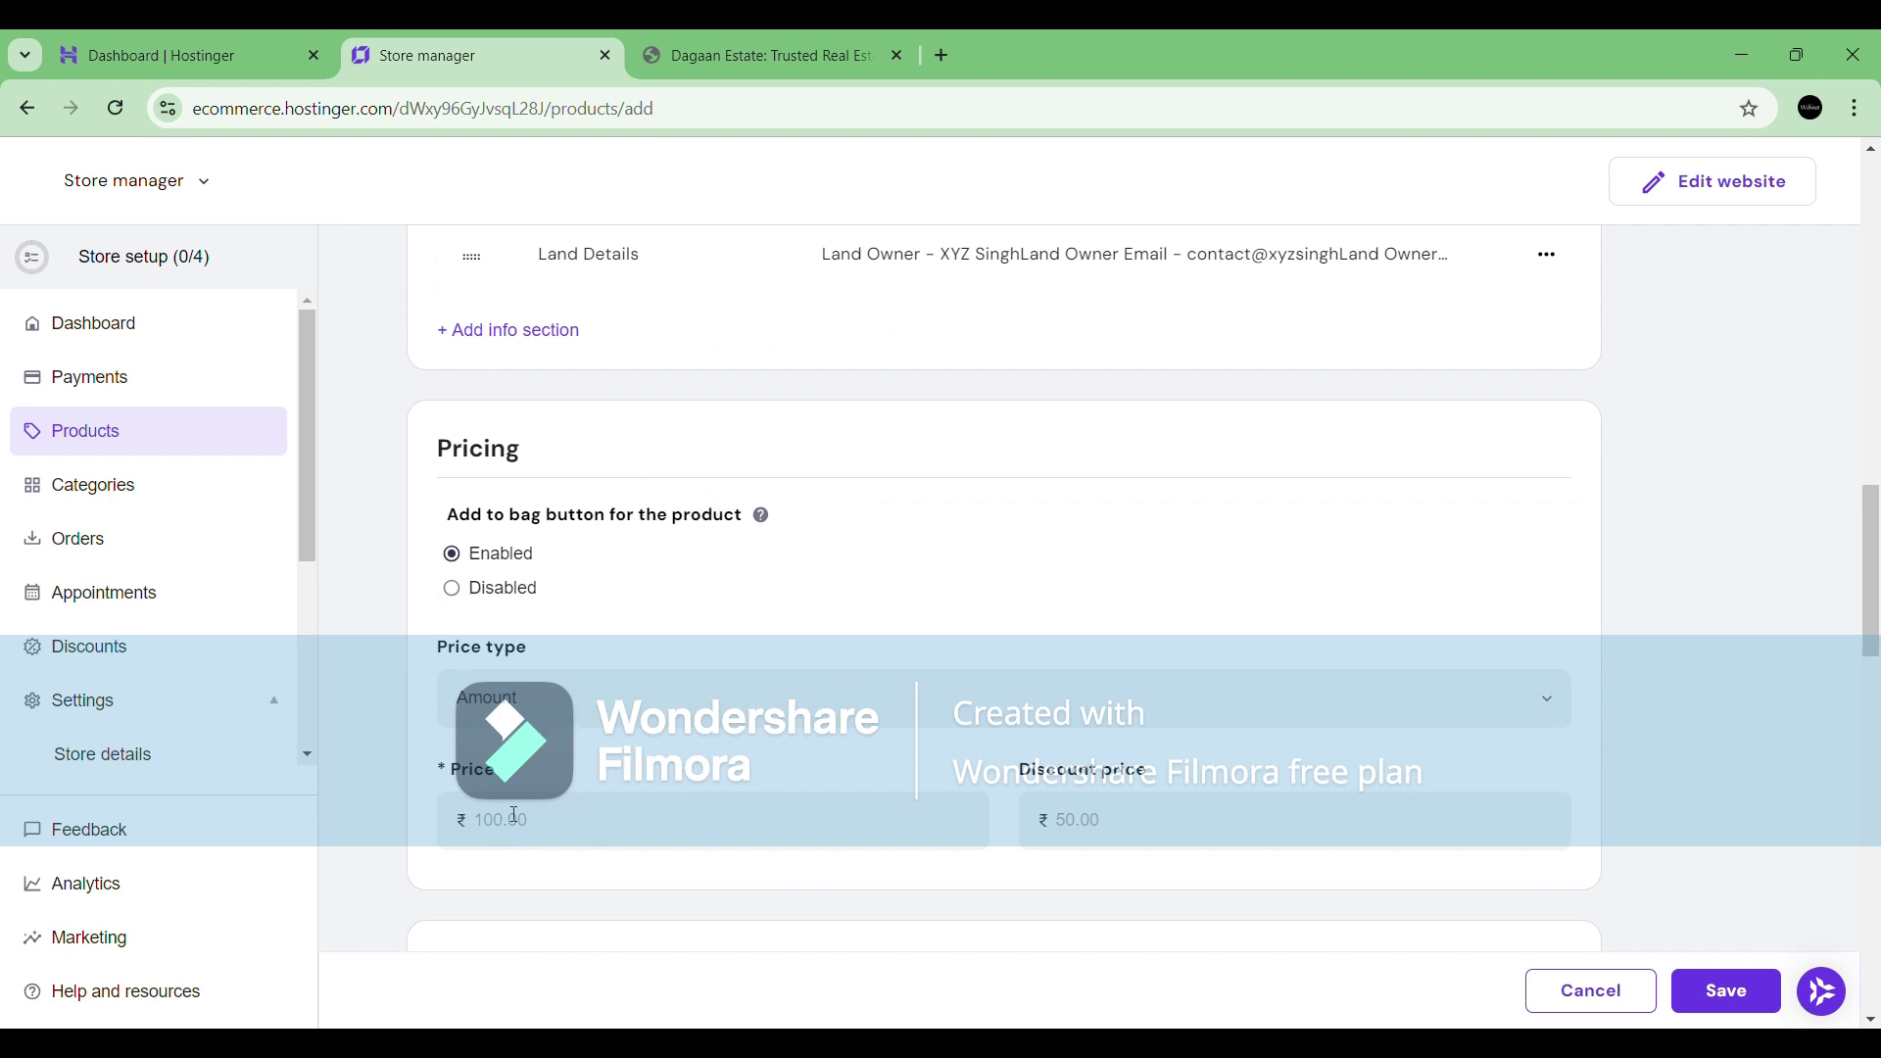
# Keep the price type as Amount and assign the product to the suggested Lands category.
pyautogui.scroll(-3, 583, 798)
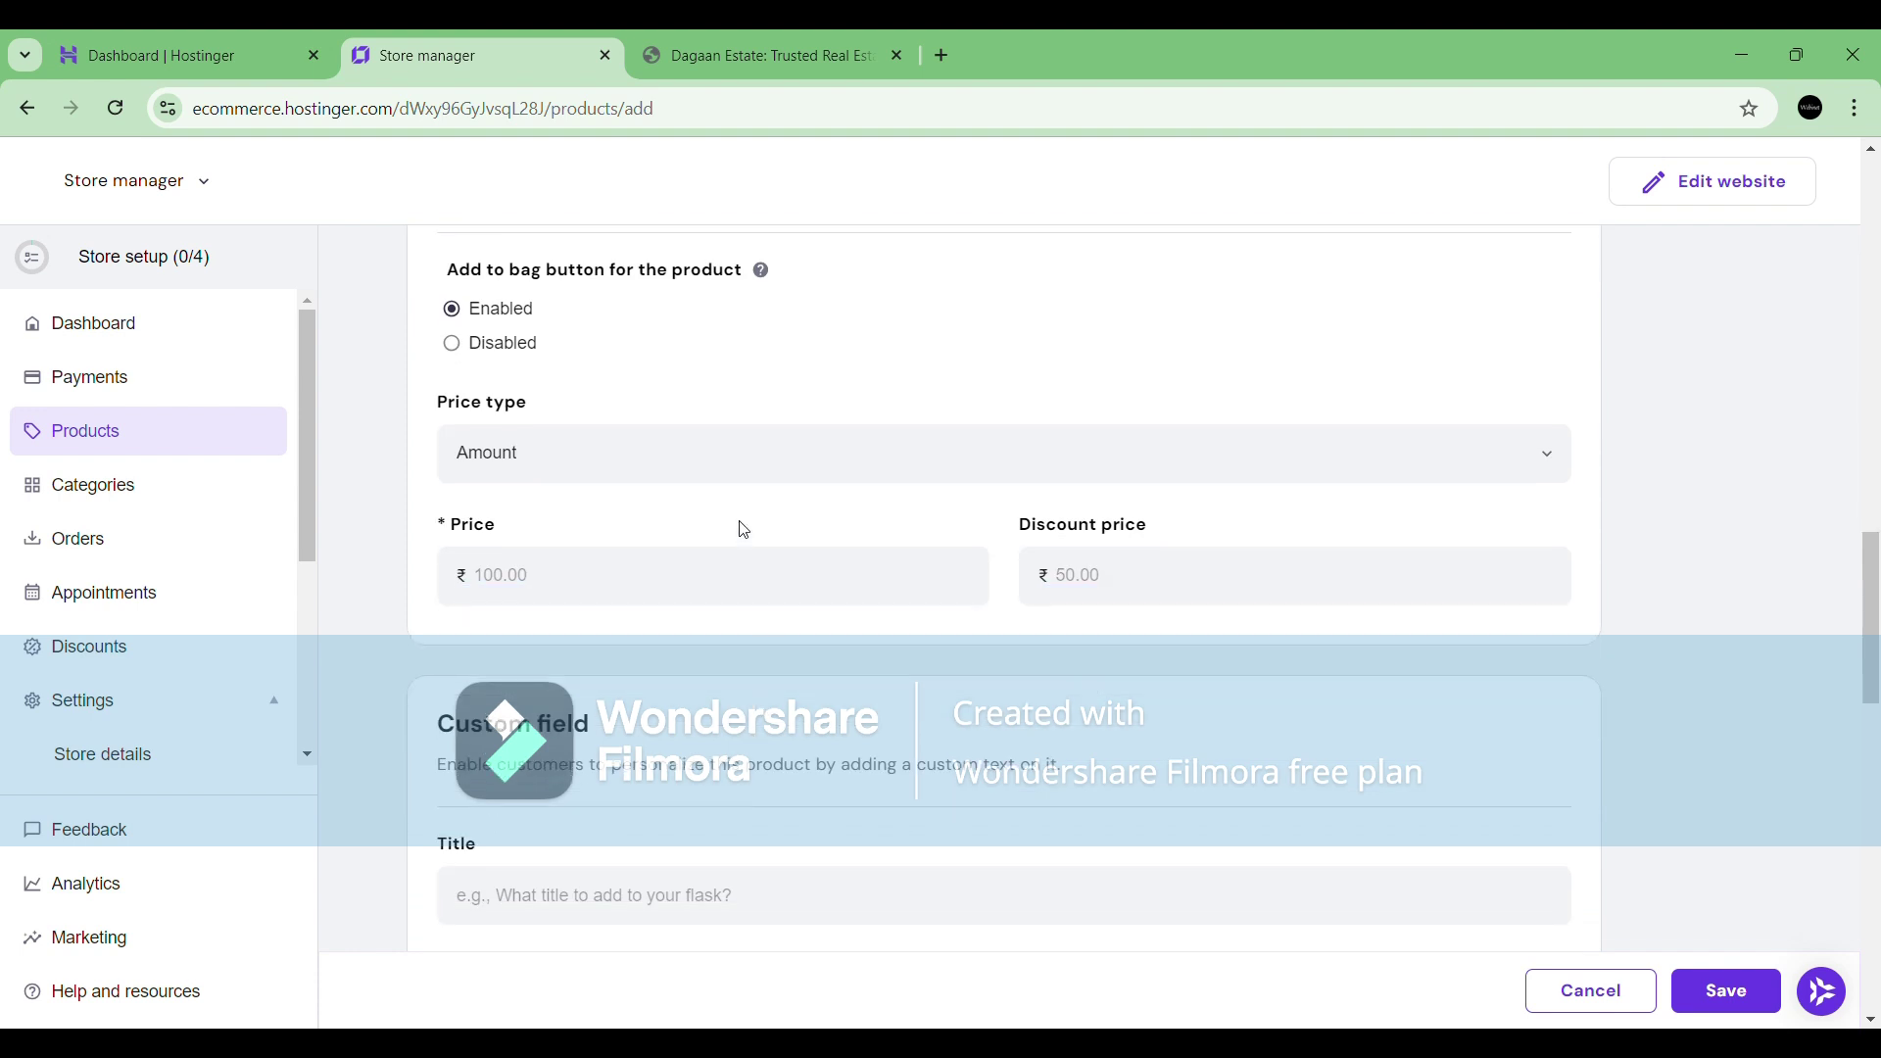
pyautogui.click(740, 458)
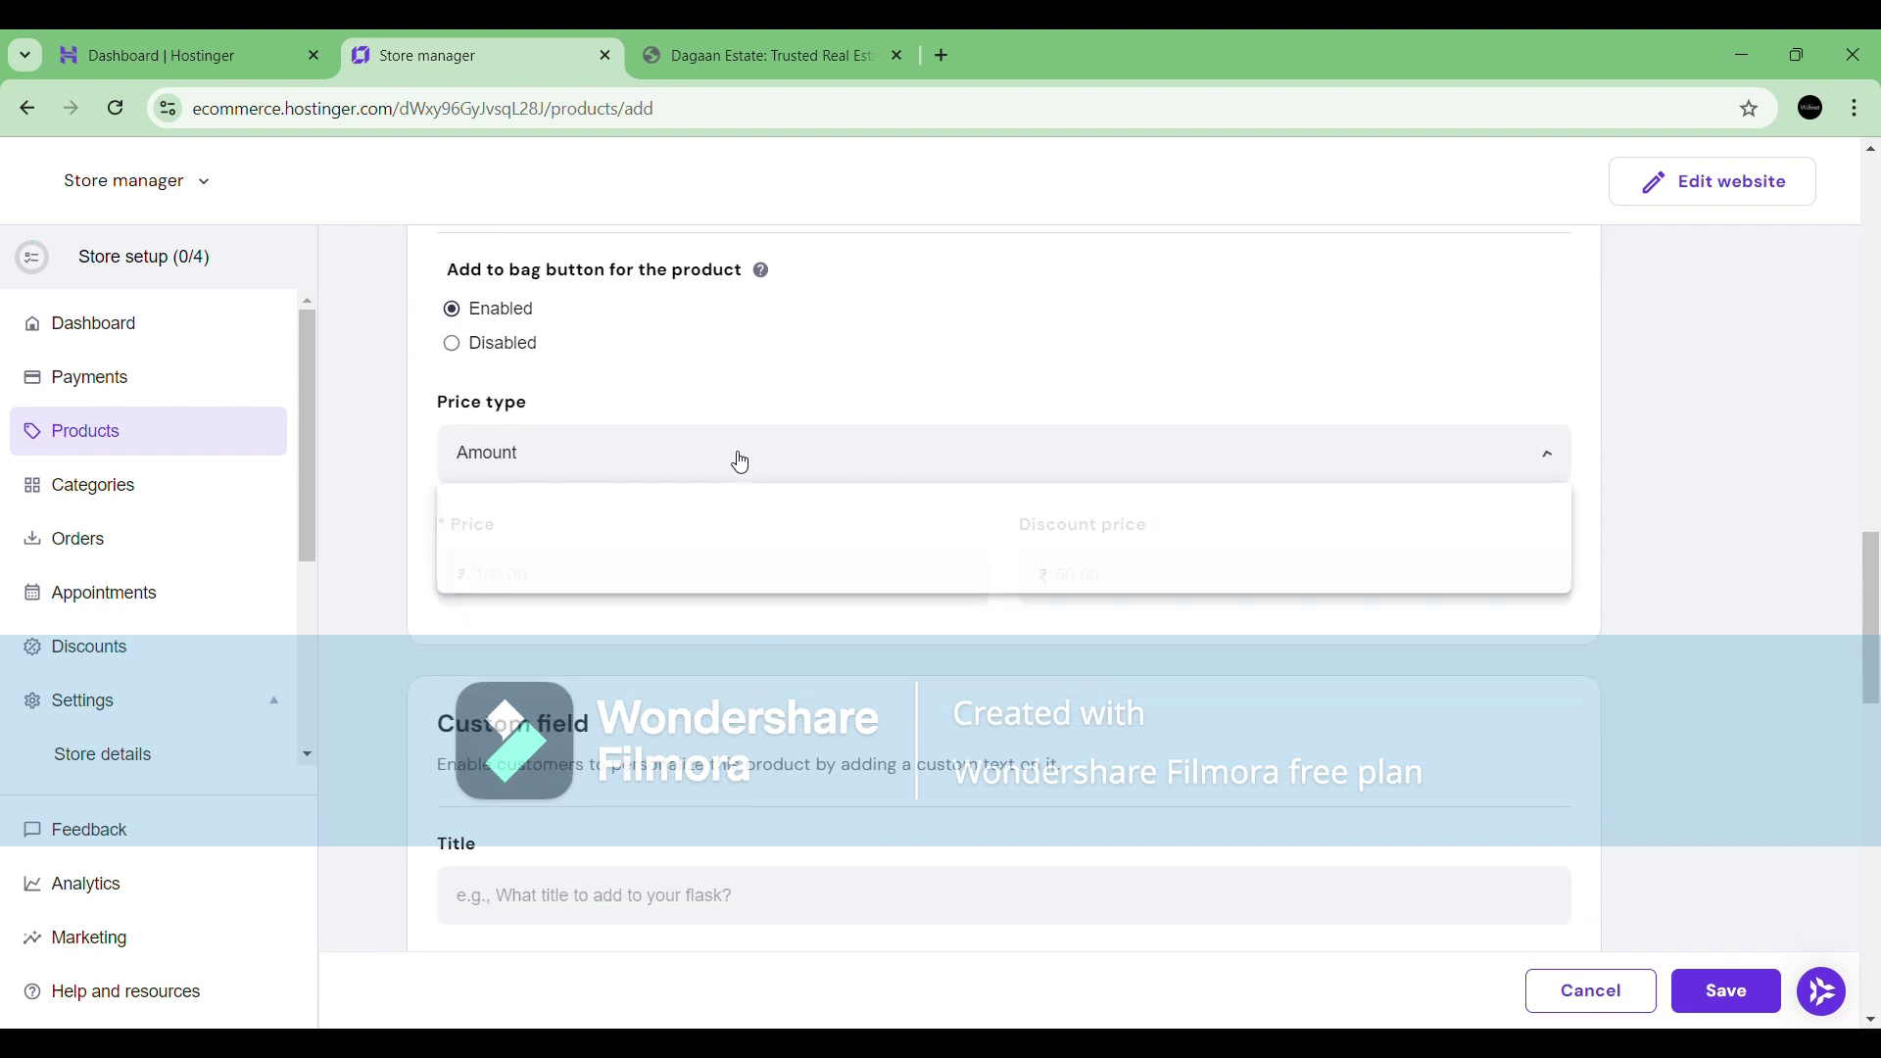
pyautogui.click(809, 438)
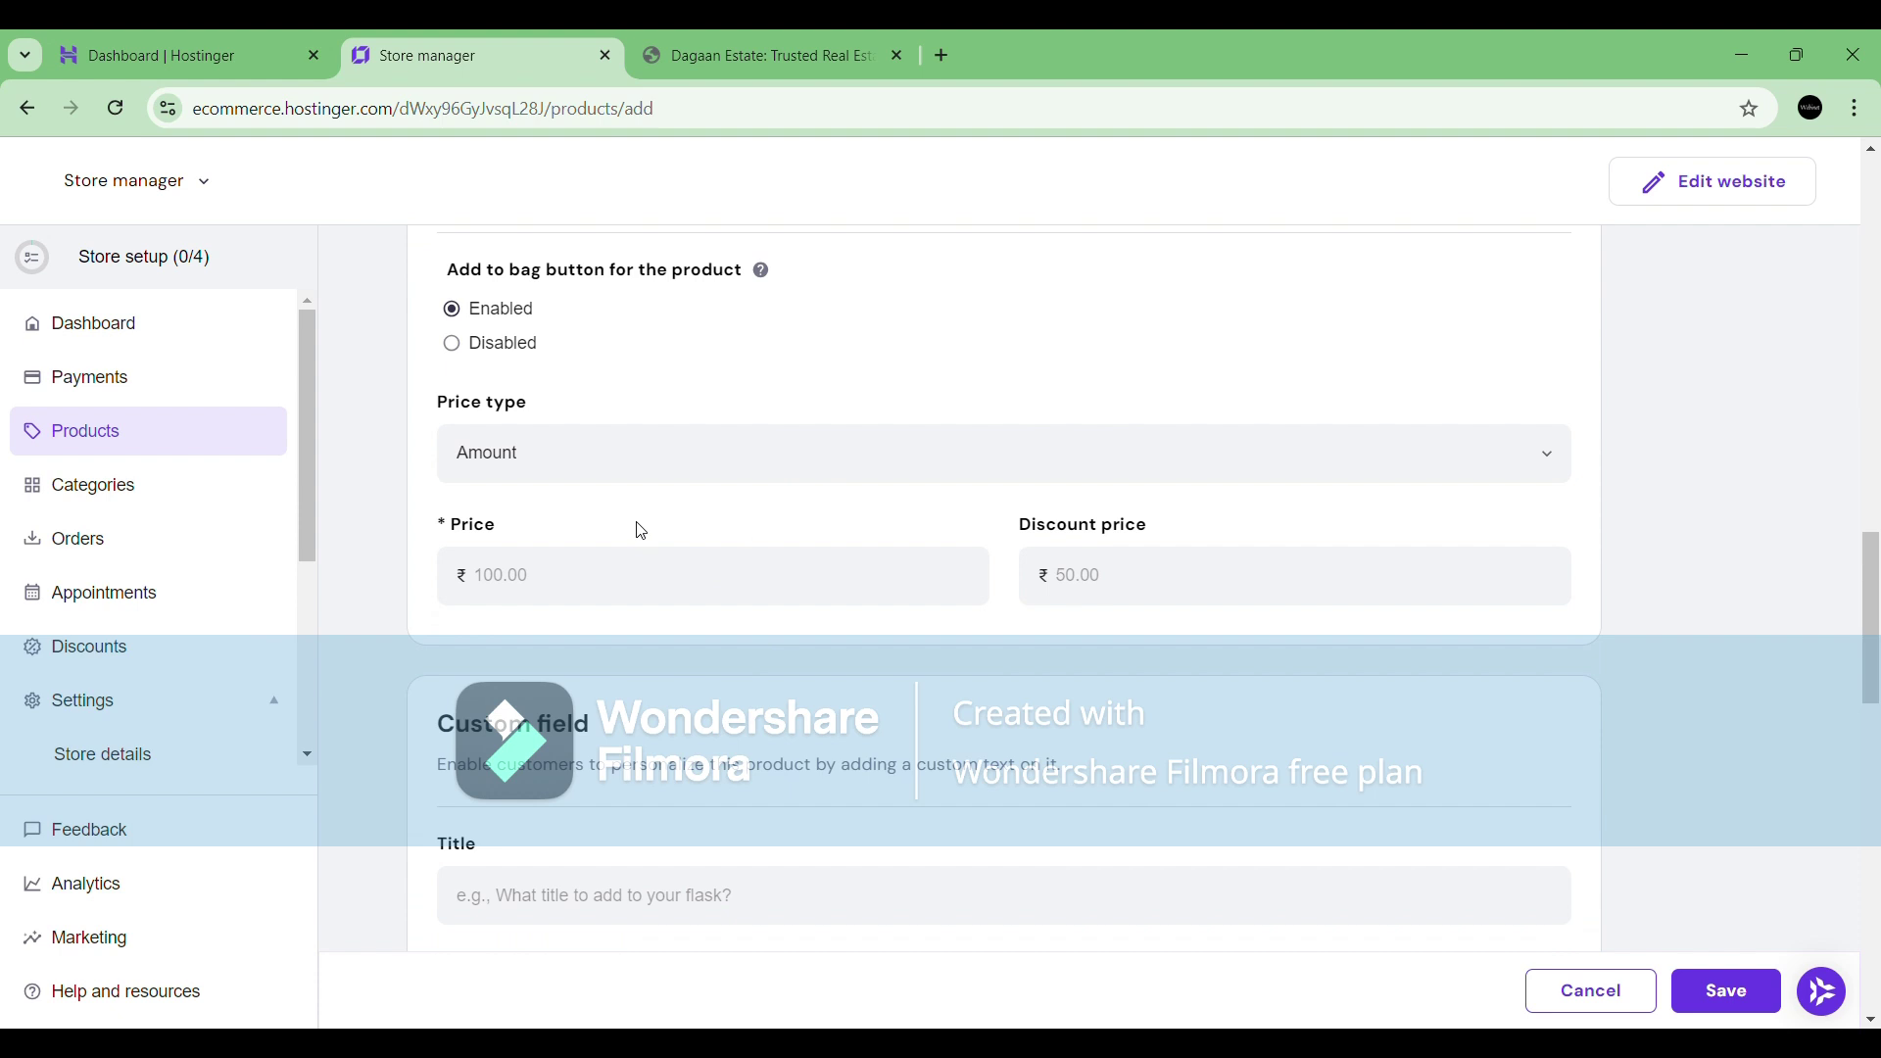
pyautogui.scroll(-1, 642, 531)
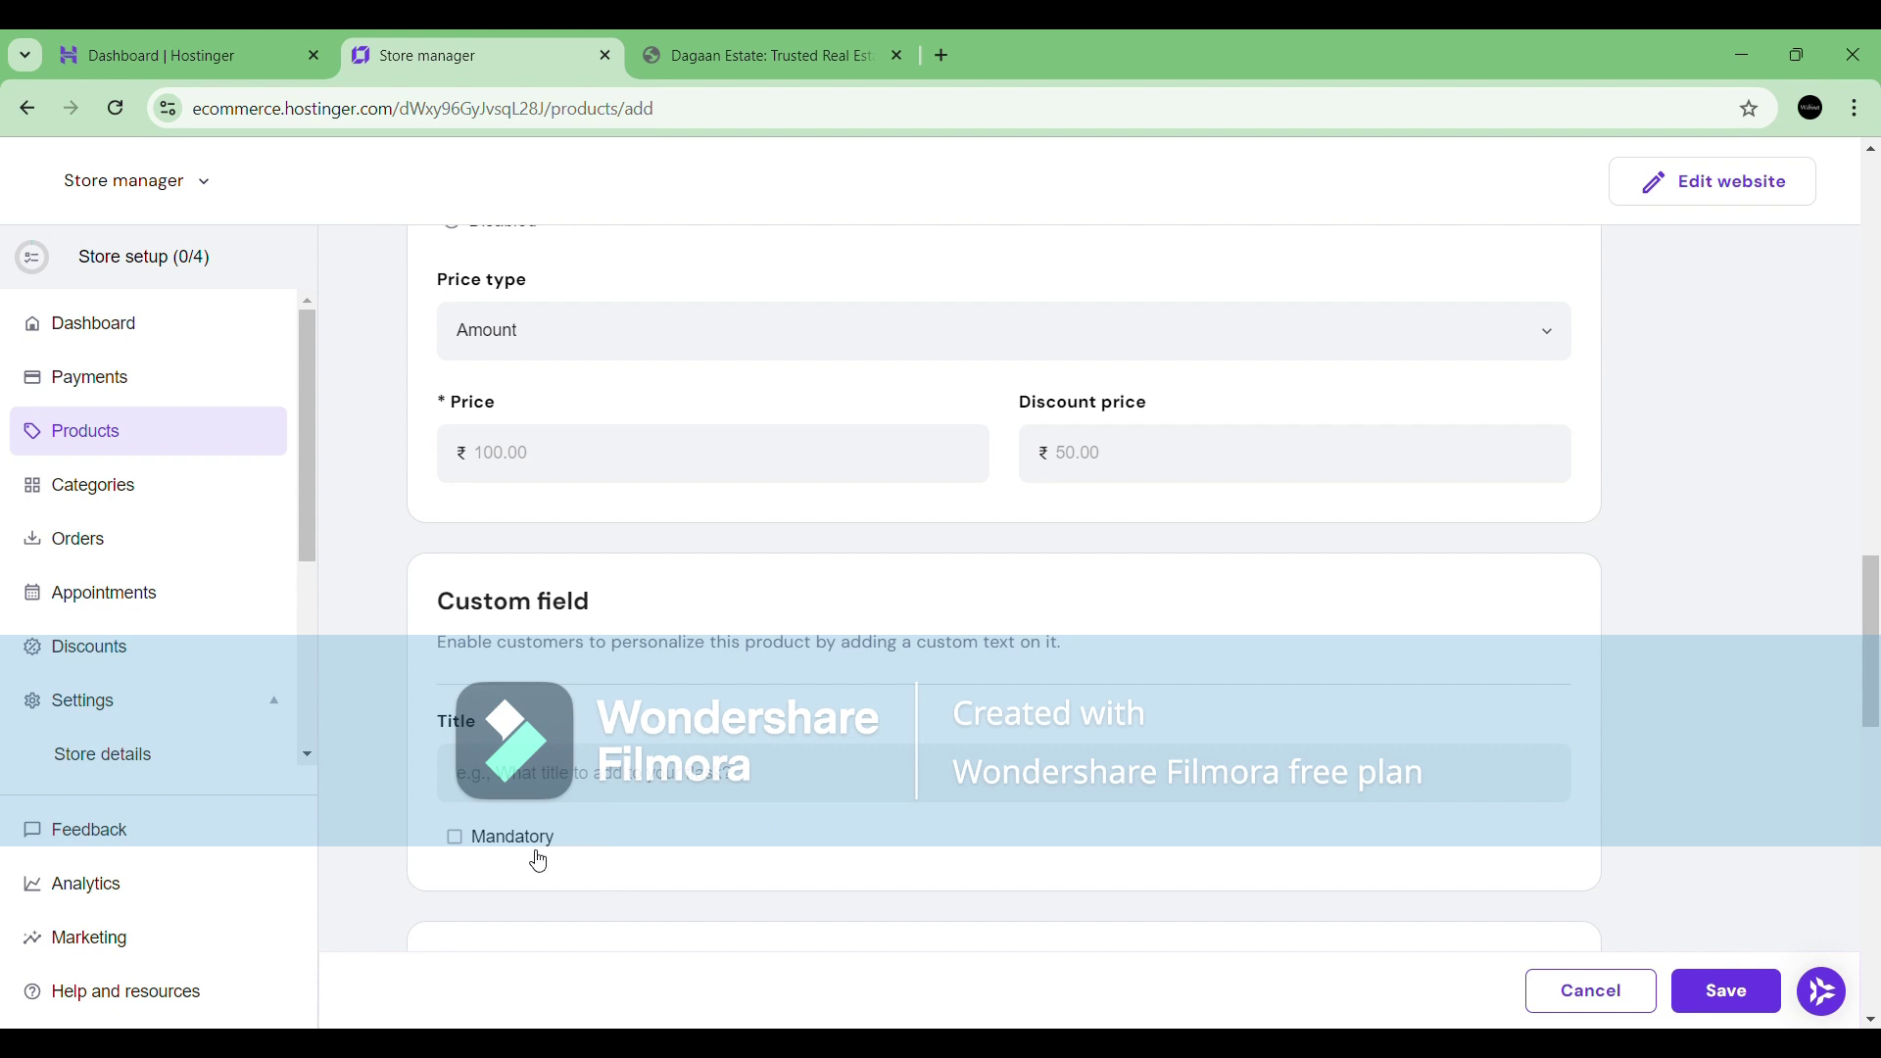
pyautogui.scroll(-3, 1526, 893)
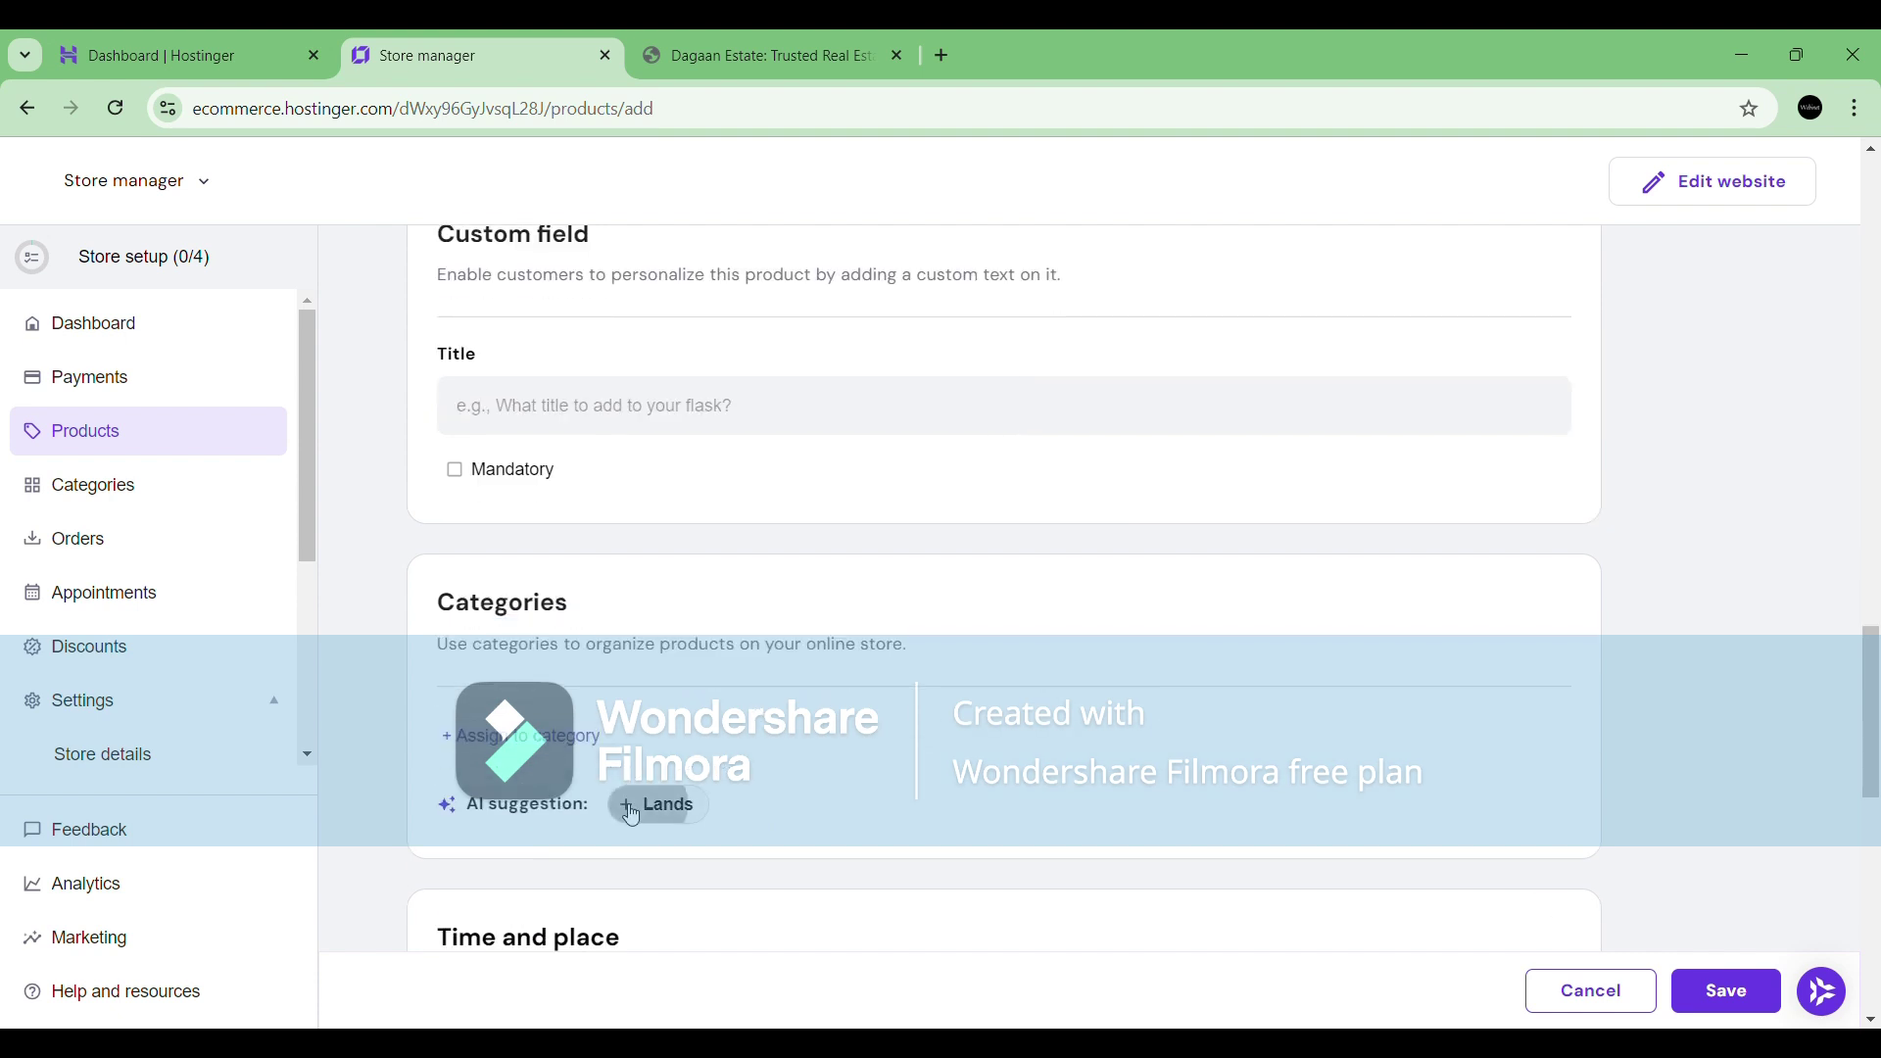
pyautogui.click(658, 805)
pyautogui.scroll(-3, 968, 767)
# Enter 'Site Inspection & Owner Meeting' as the appointment location.
pyautogui.scroll(-1, 537, 673)
pyautogui.click(602, 534)
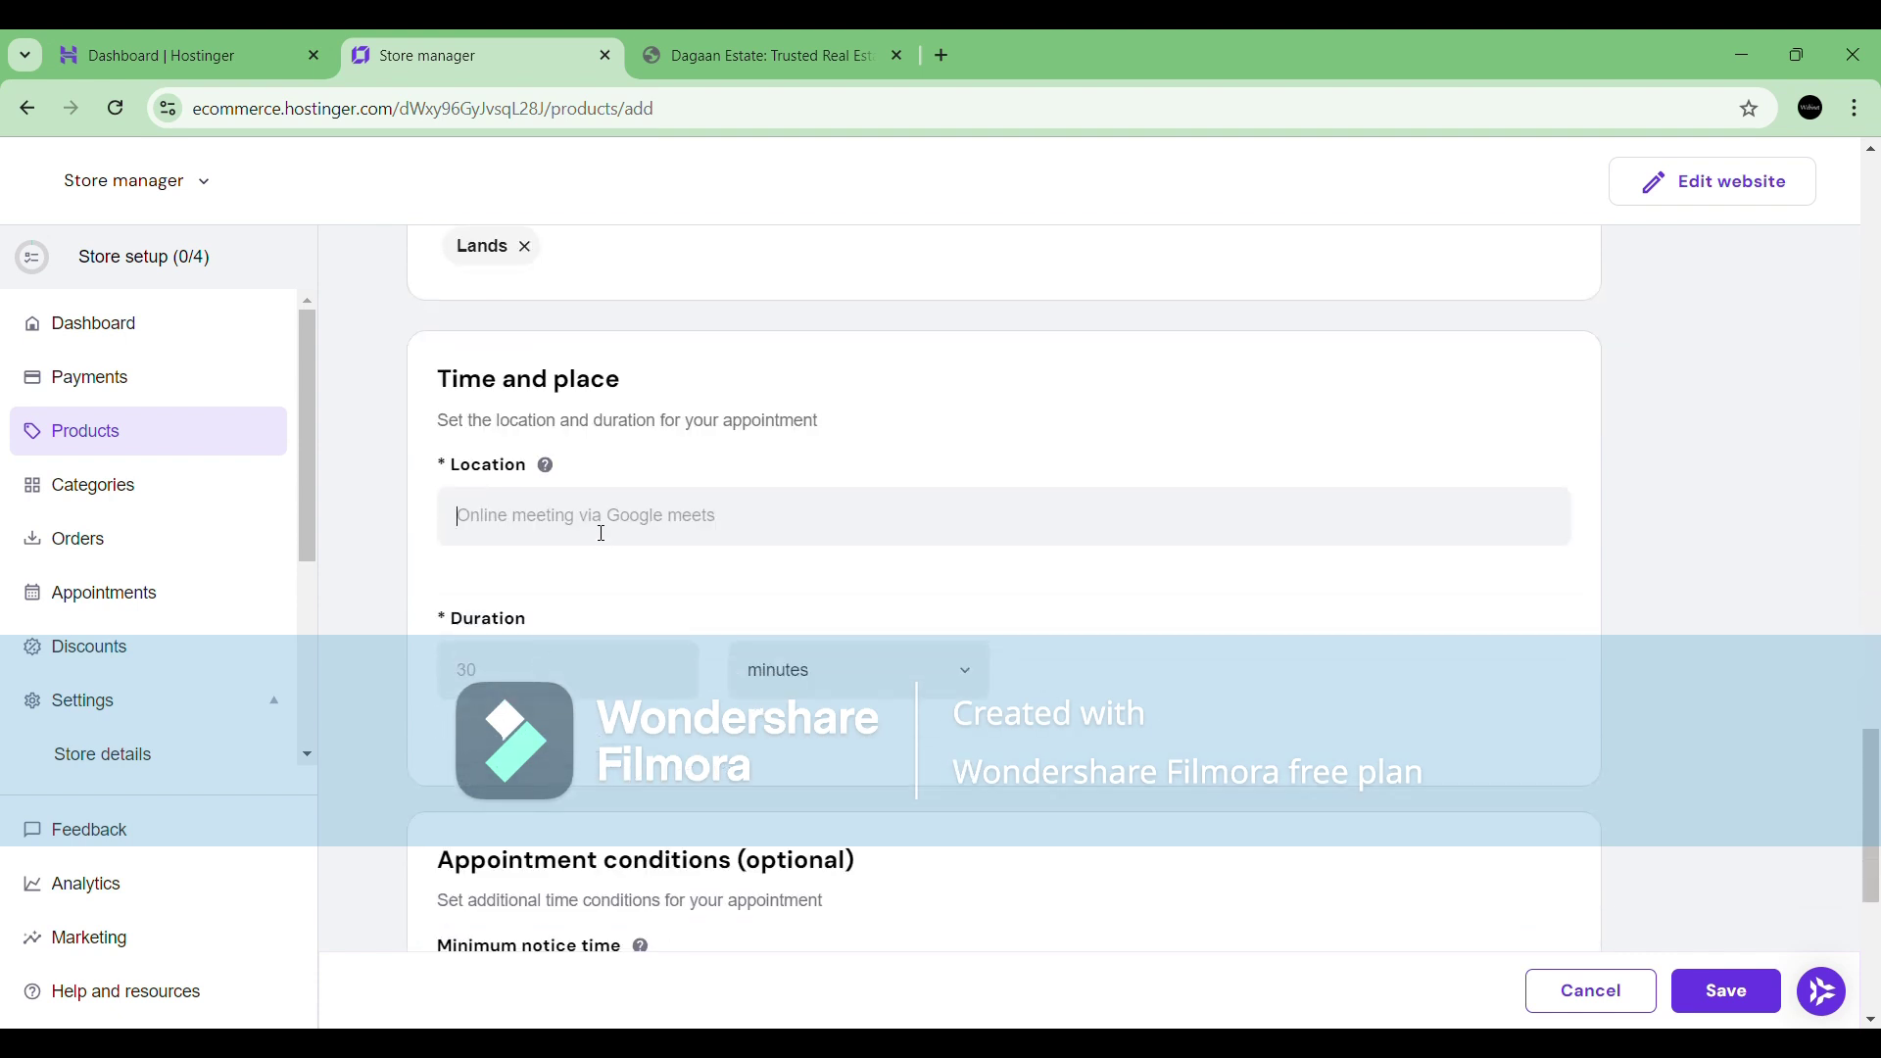
pyautogui.write('S')
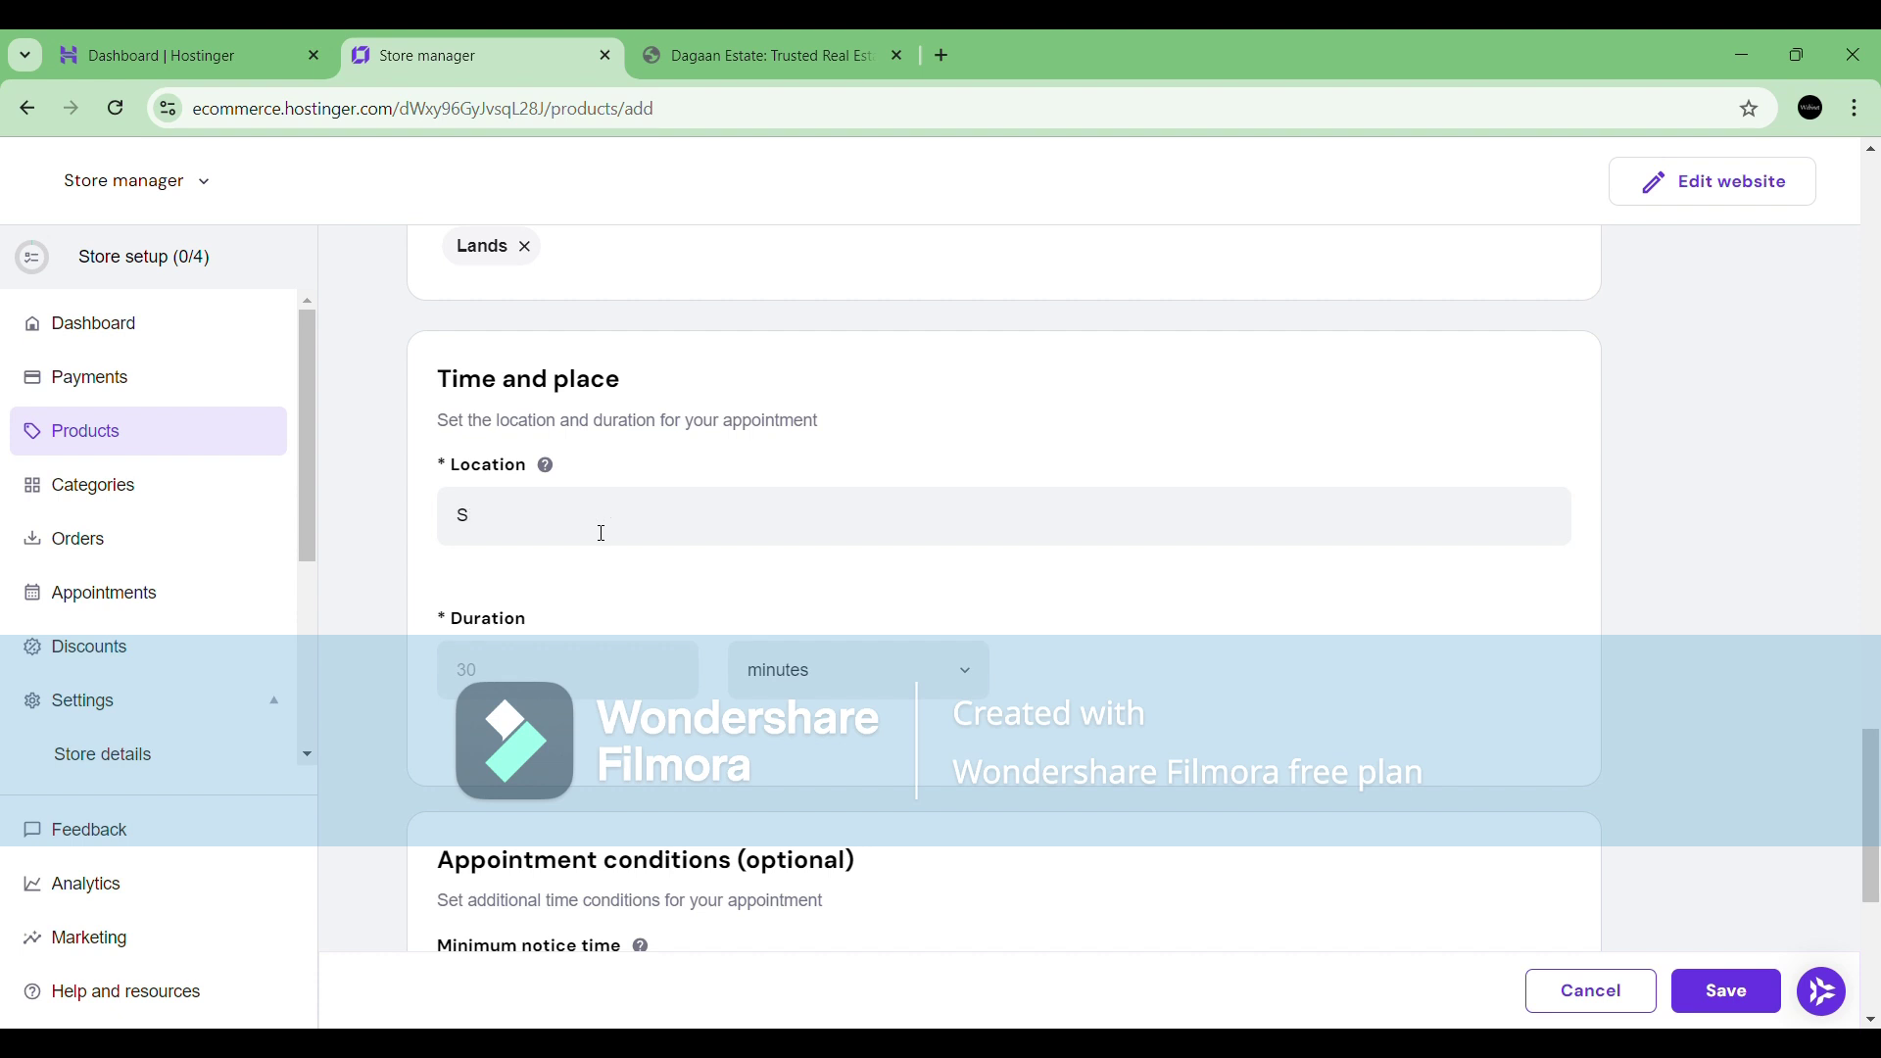
pyautogui.press('BackSpace')
pyautogui.moveTo(548, 468)
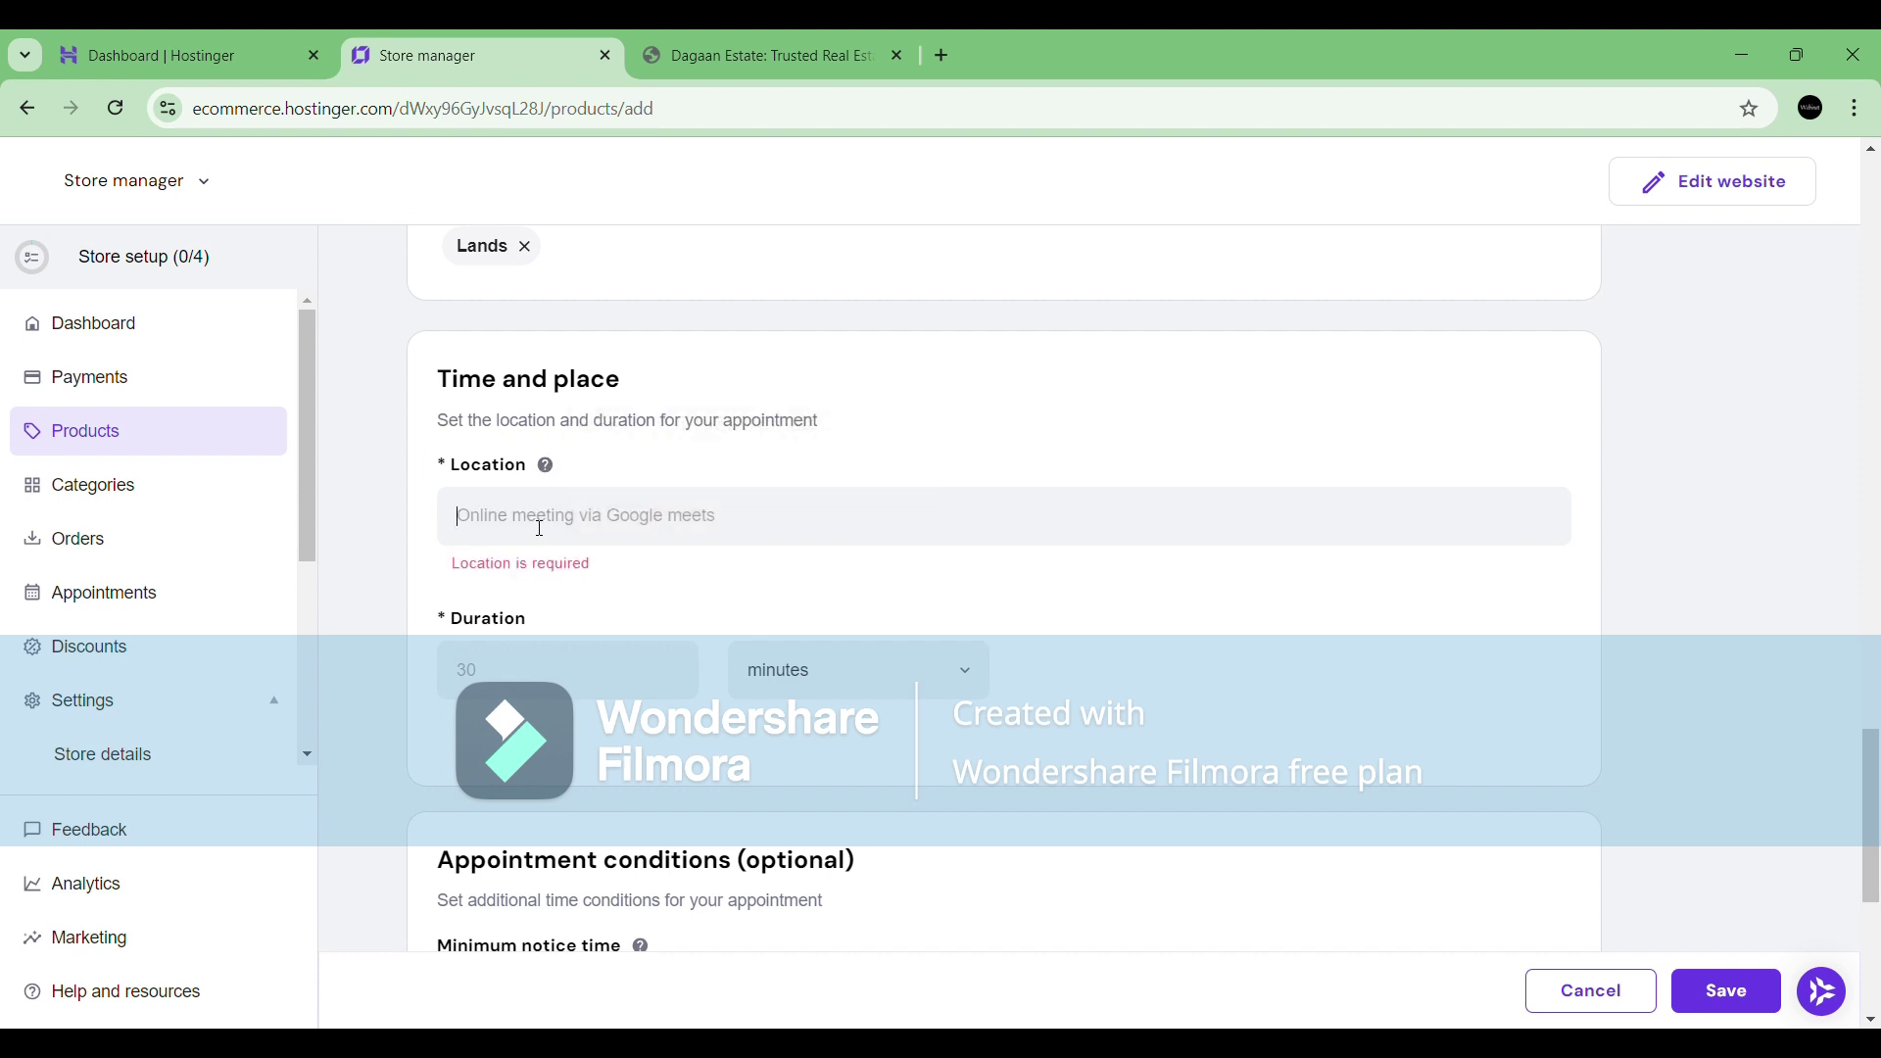
pyautogui.write('Sit')
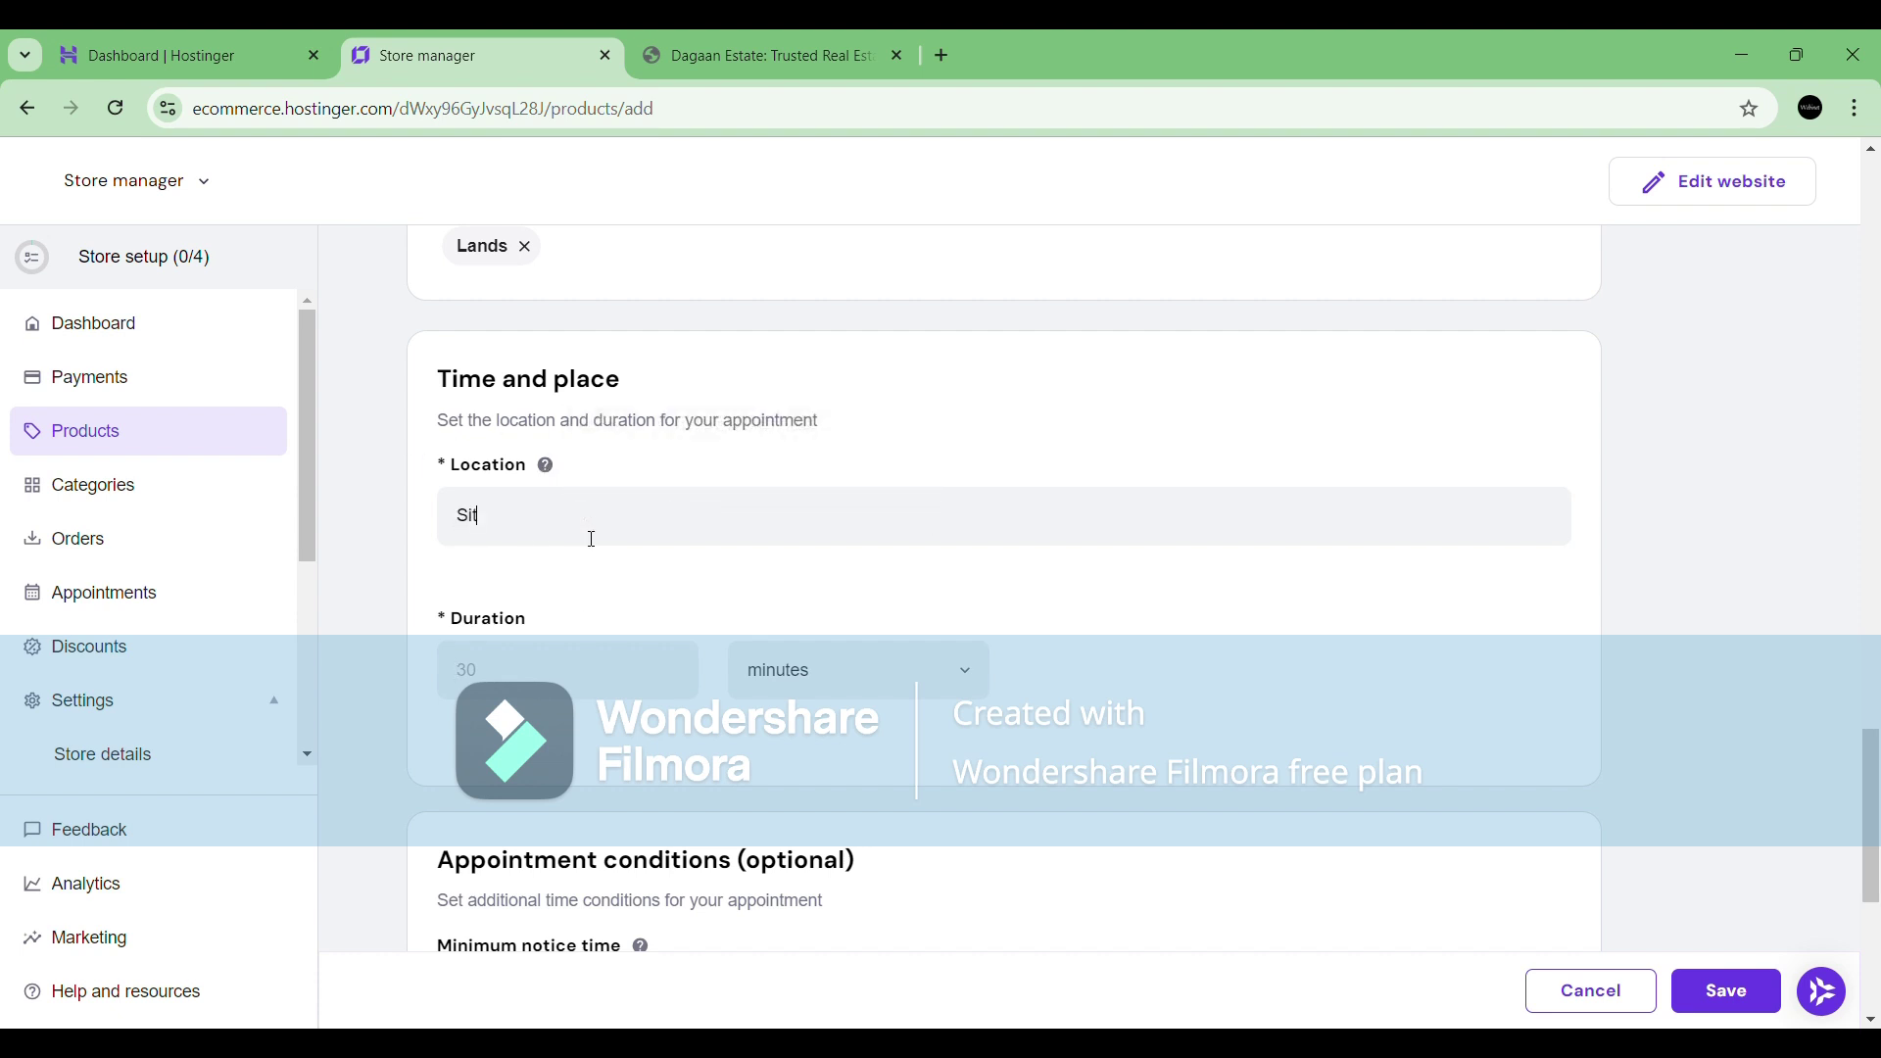
pyautogui.write('e Inspection & Owner Meeting')
# Set the appointment duration to 2 hours, keeping minimum notice time in minutes.
pyautogui.click(902, 678)
pyautogui.click(832, 783)
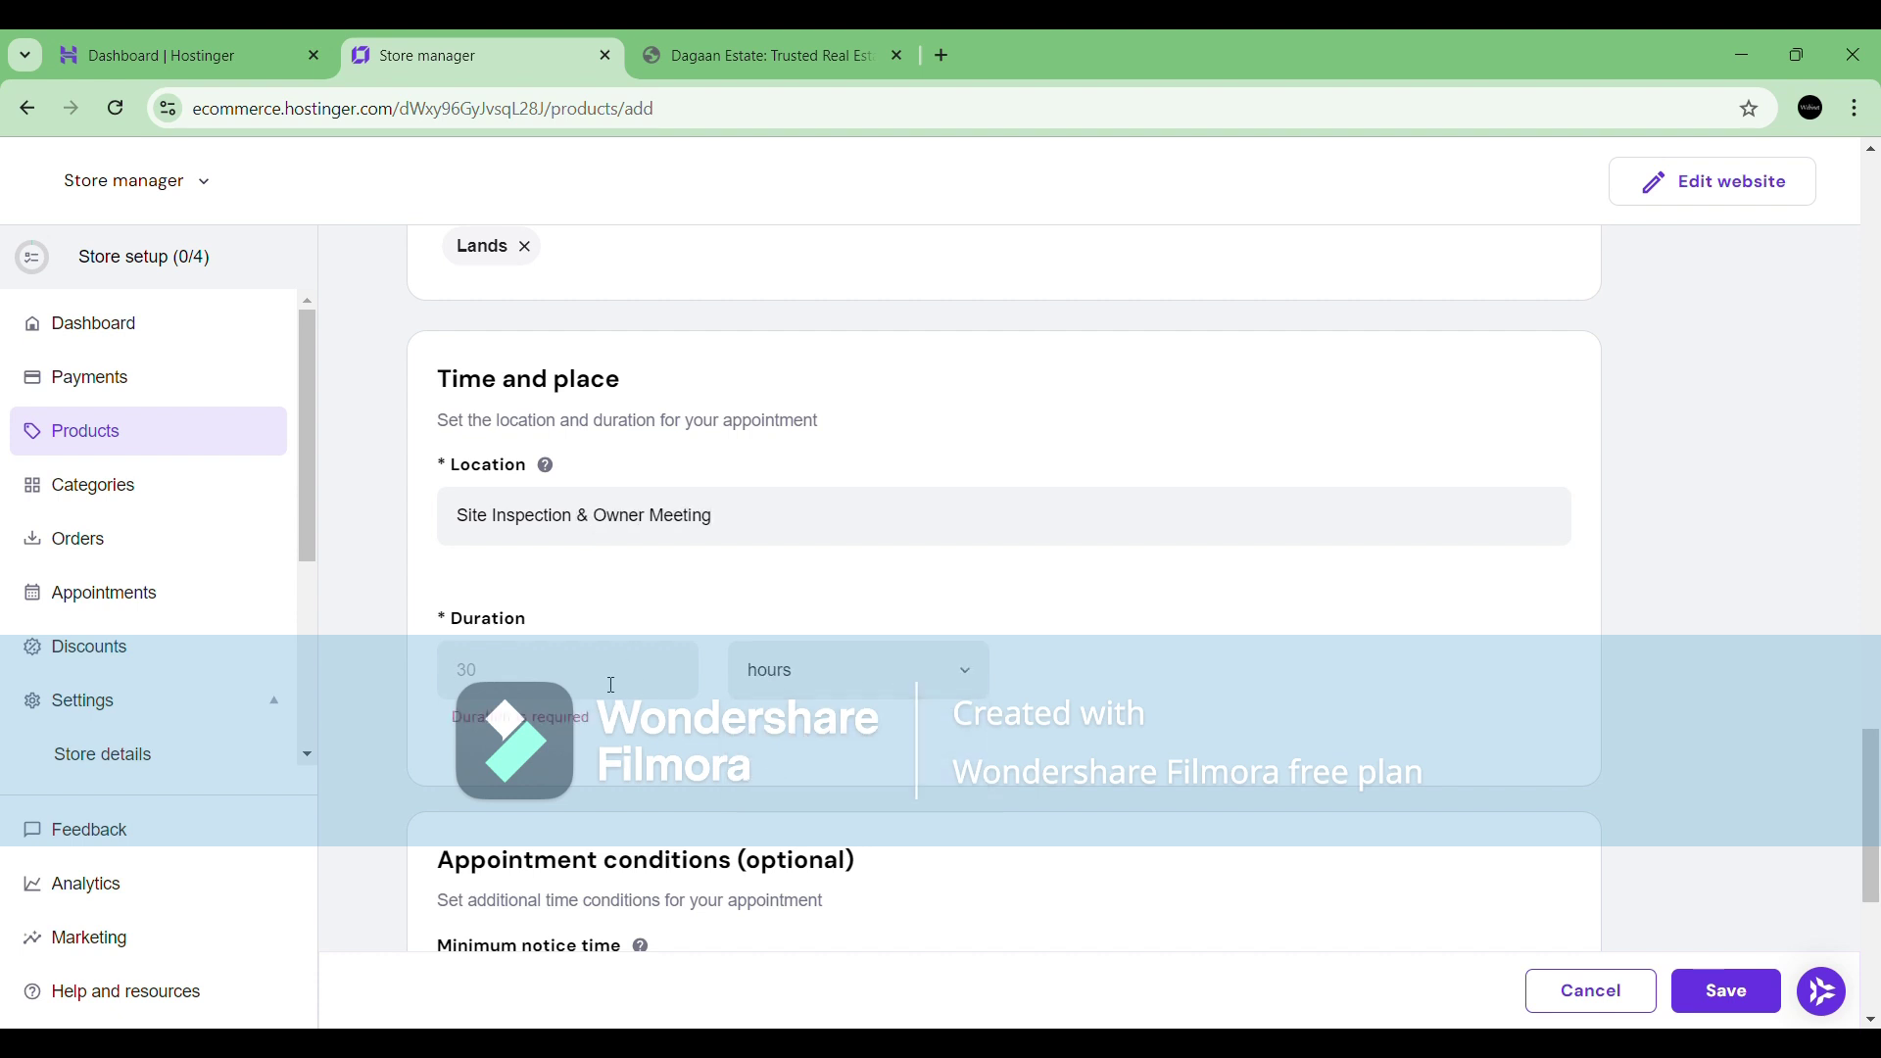
pyautogui.write('2')
pyautogui.scroll(-4, 608, 679)
pyautogui.moveTo(641, 579)
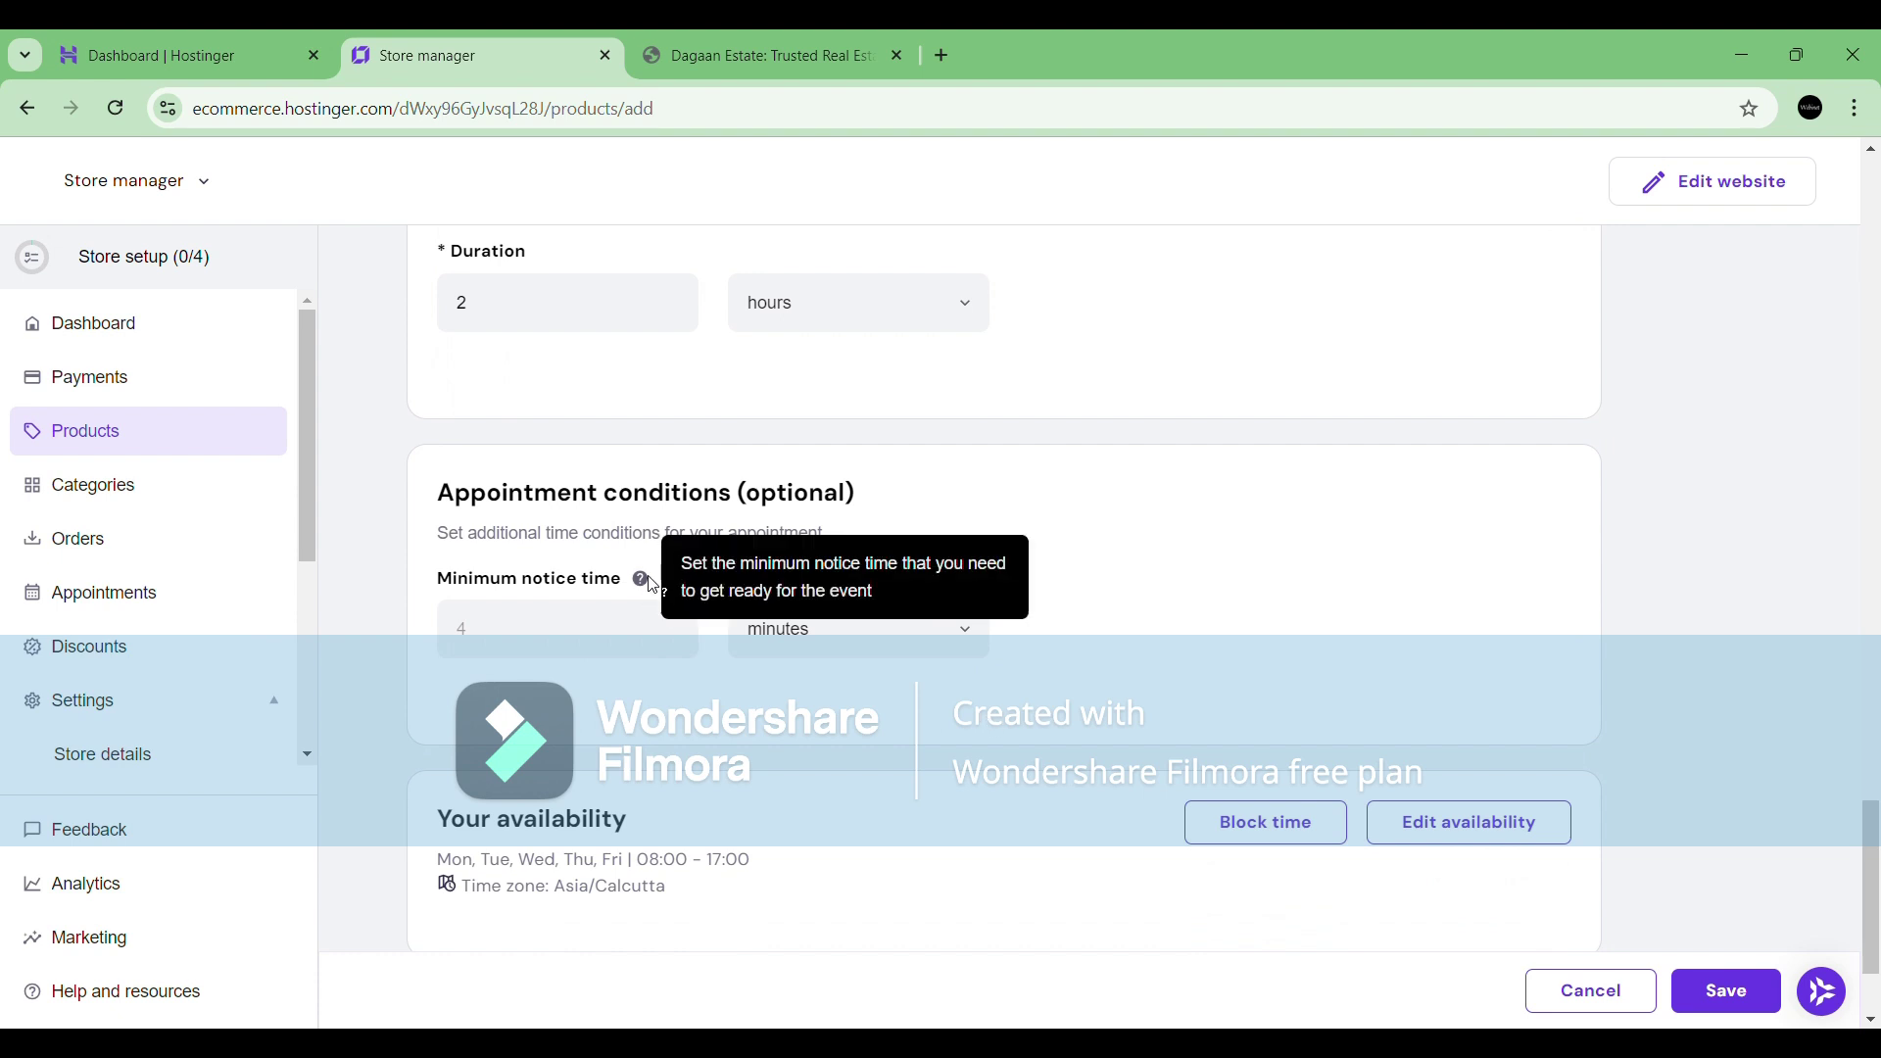
pyautogui.click(832, 635)
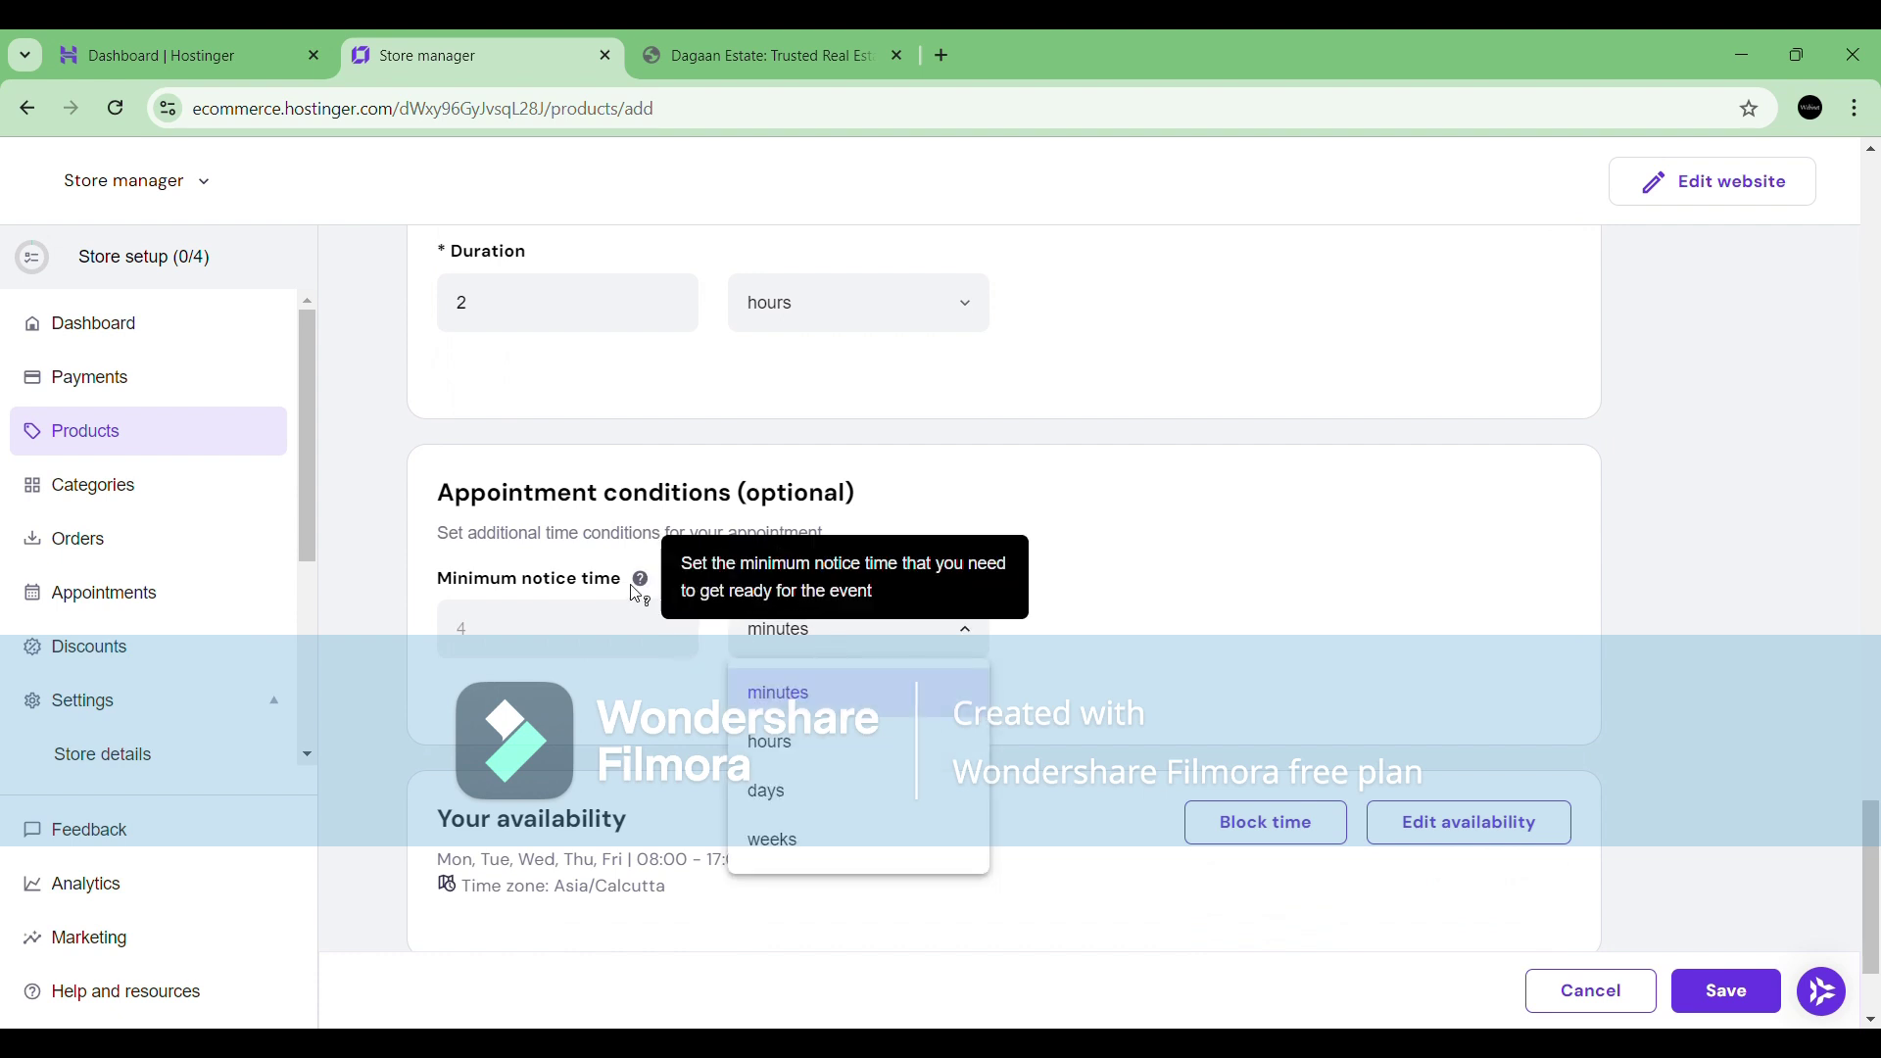
pyautogui.click(784, 693)
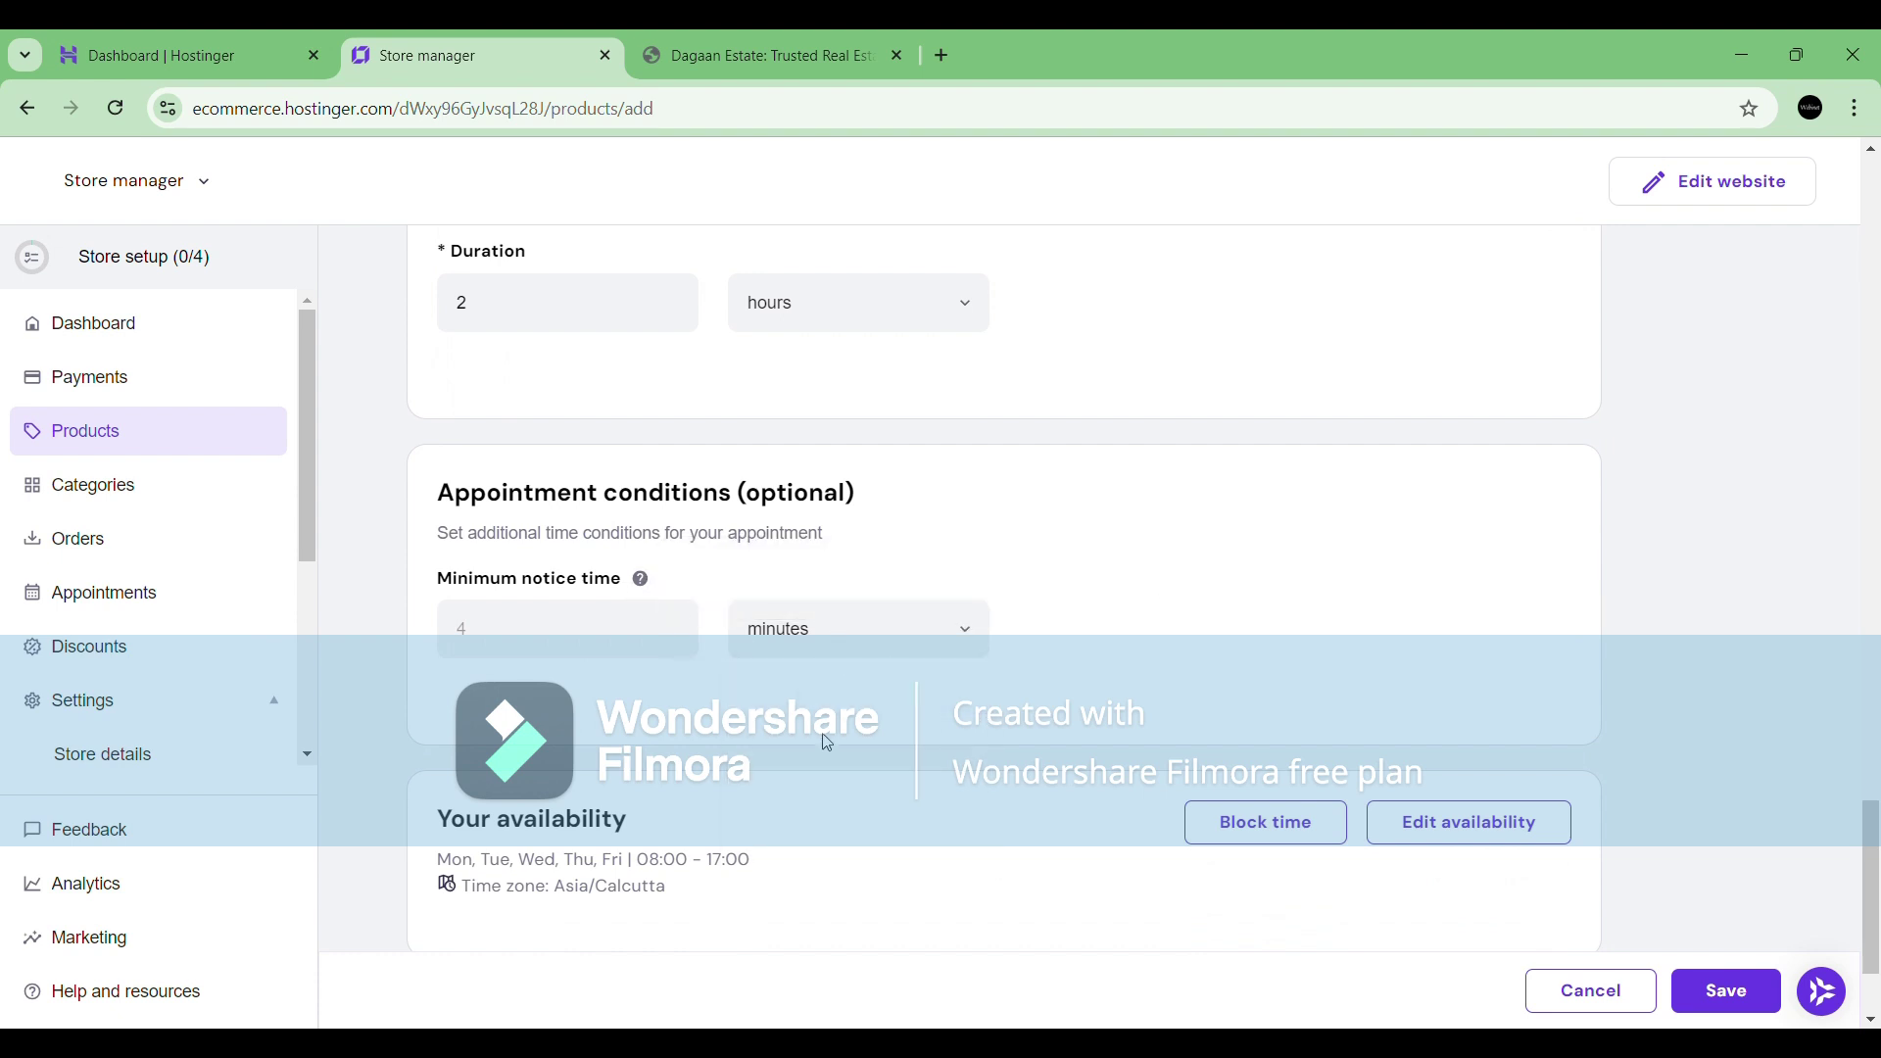
pyautogui.scroll(-2, 828, 743)
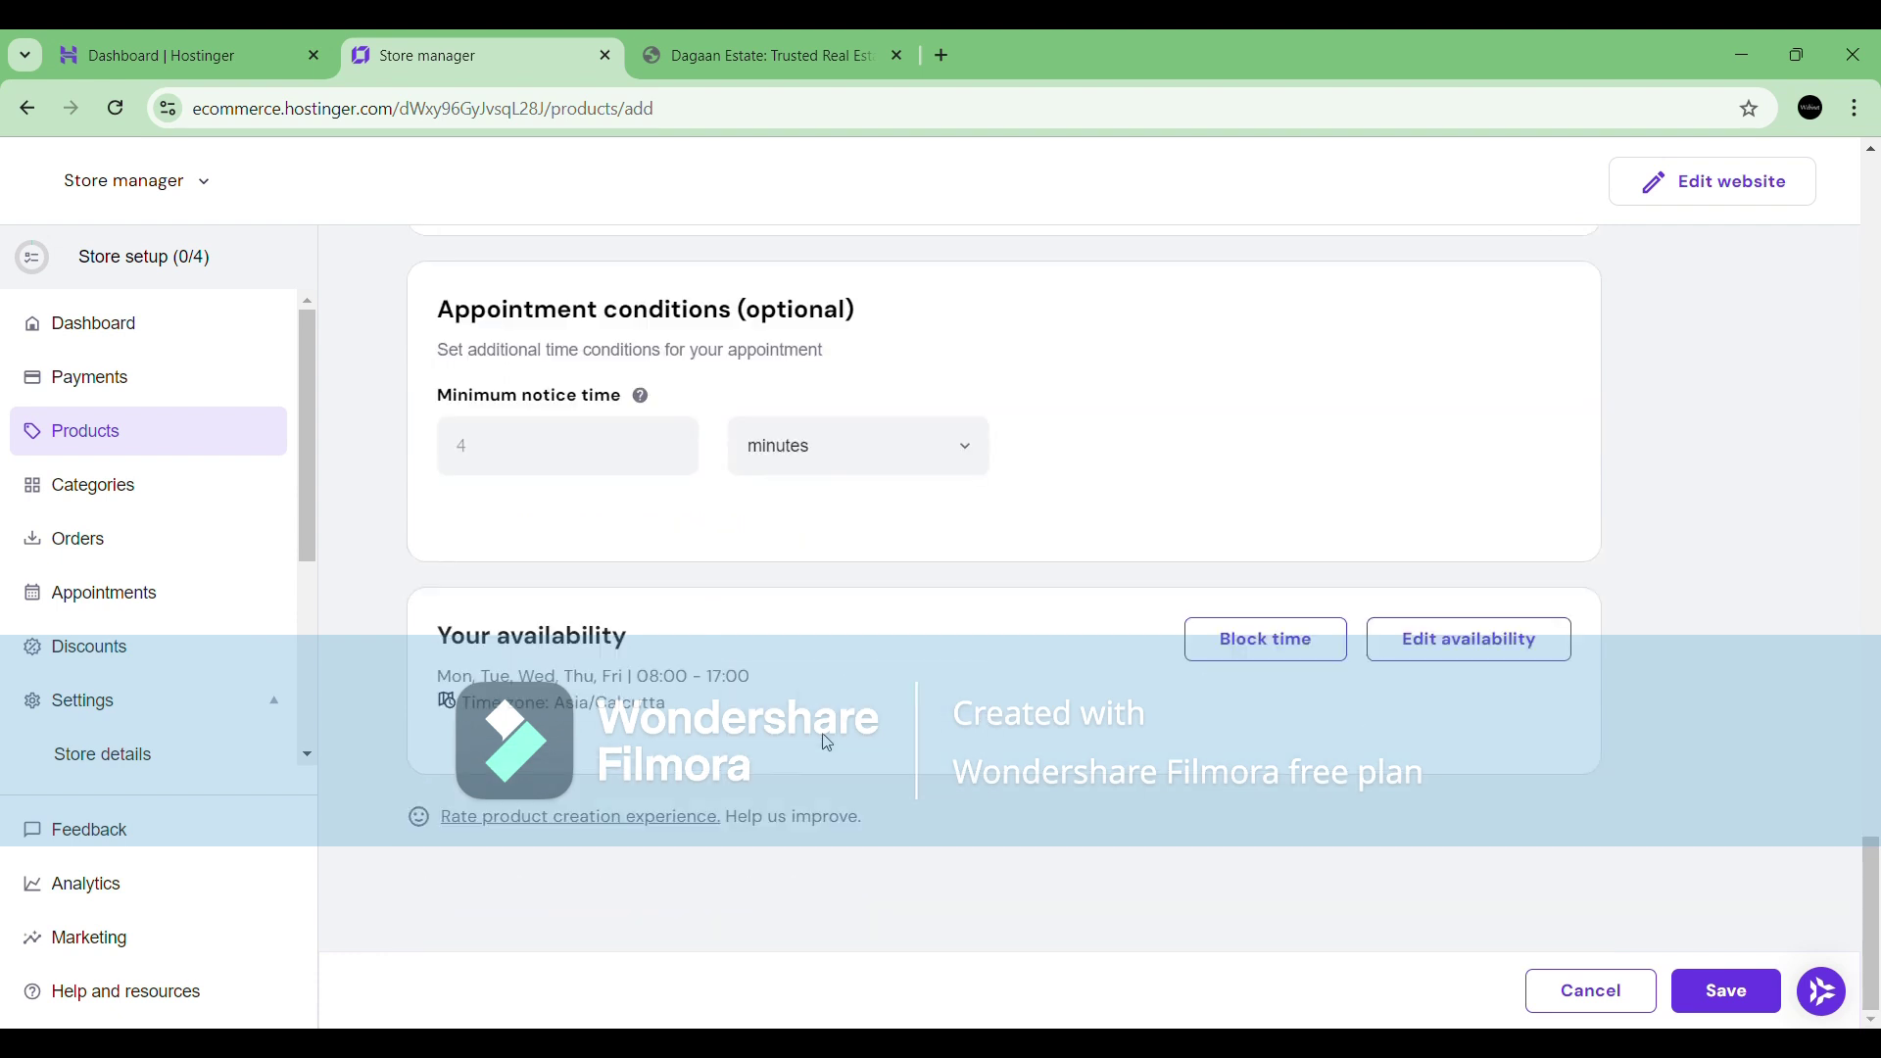
# Open the availability settings and save them unchanged for all appointments.
pyautogui.click(1489, 650)
pyautogui.click(871, 375)
pyautogui.click(874, 376)
pyautogui.click(1213, 964)
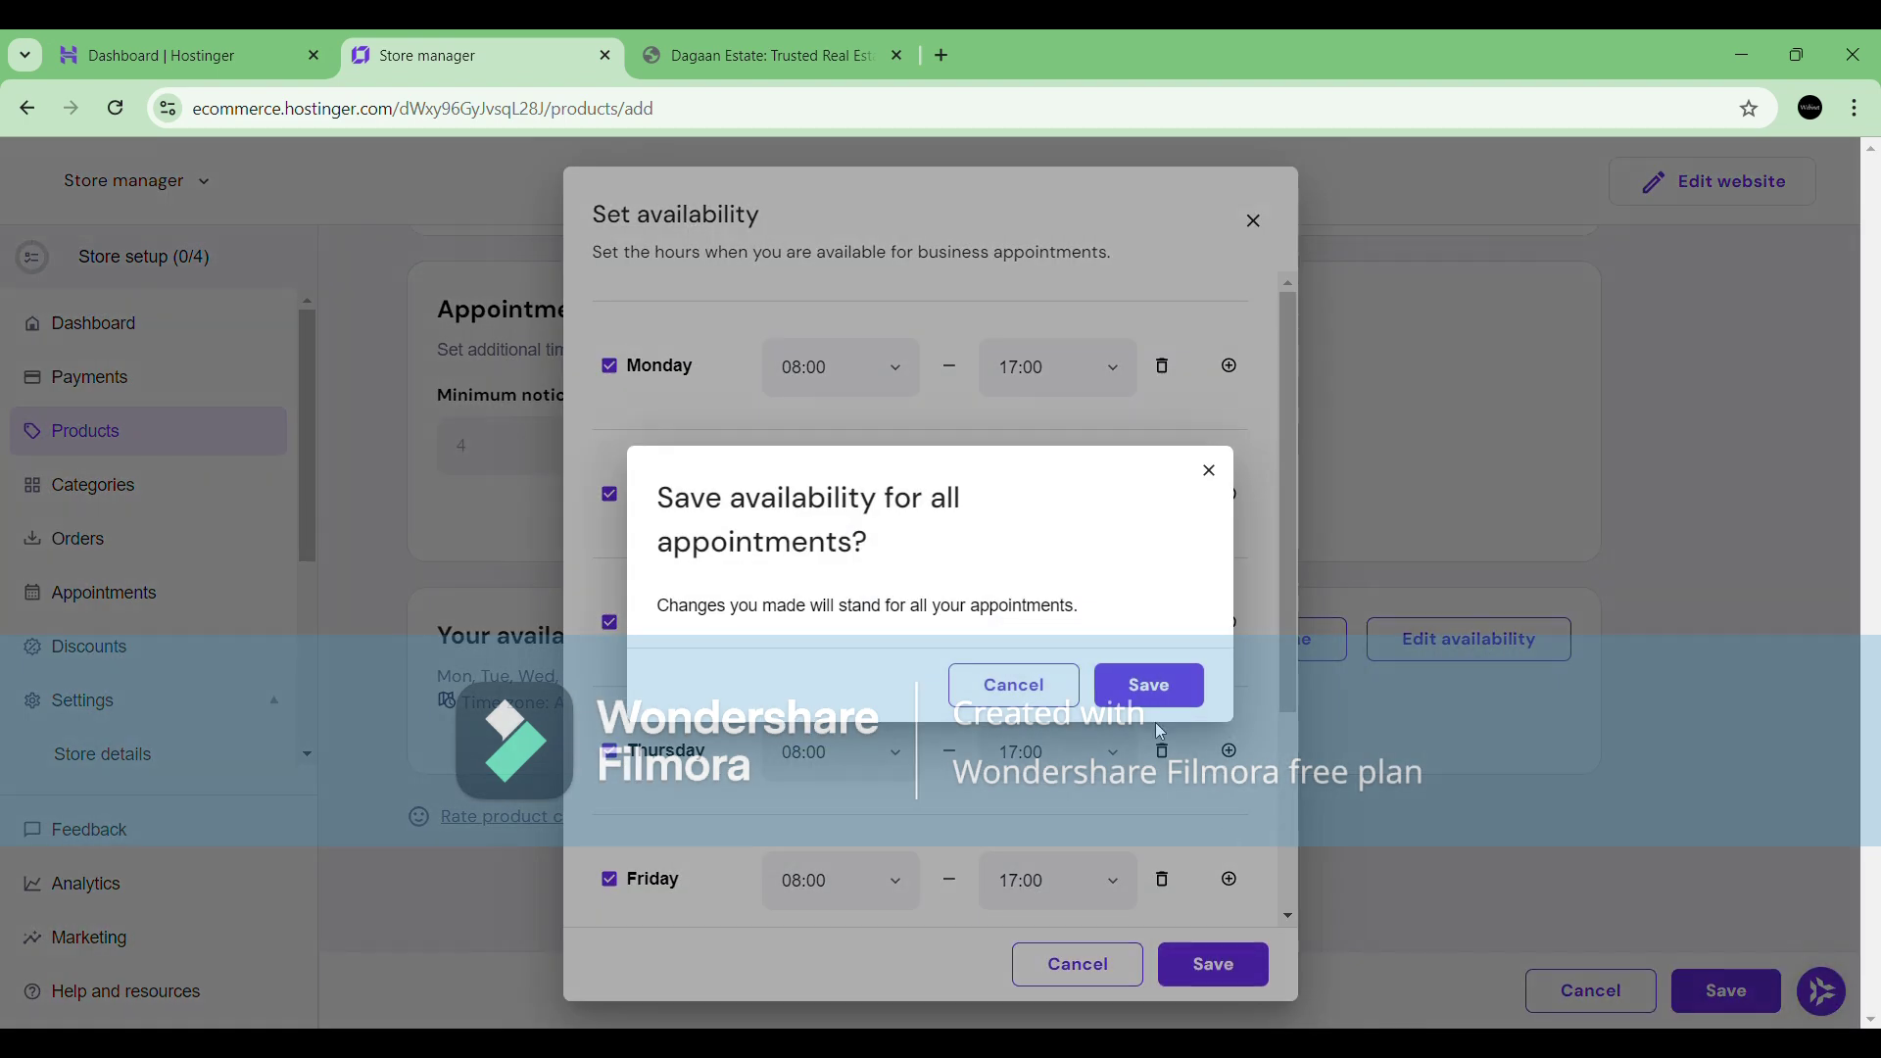
pyautogui.click(1152, 685)
# Enable Saturday and Sunday, and set Saturday's hours to 08:00–17:00.
pyautogui.click(1437, 645)
pyautogui.scroll(-3, 940, 659)
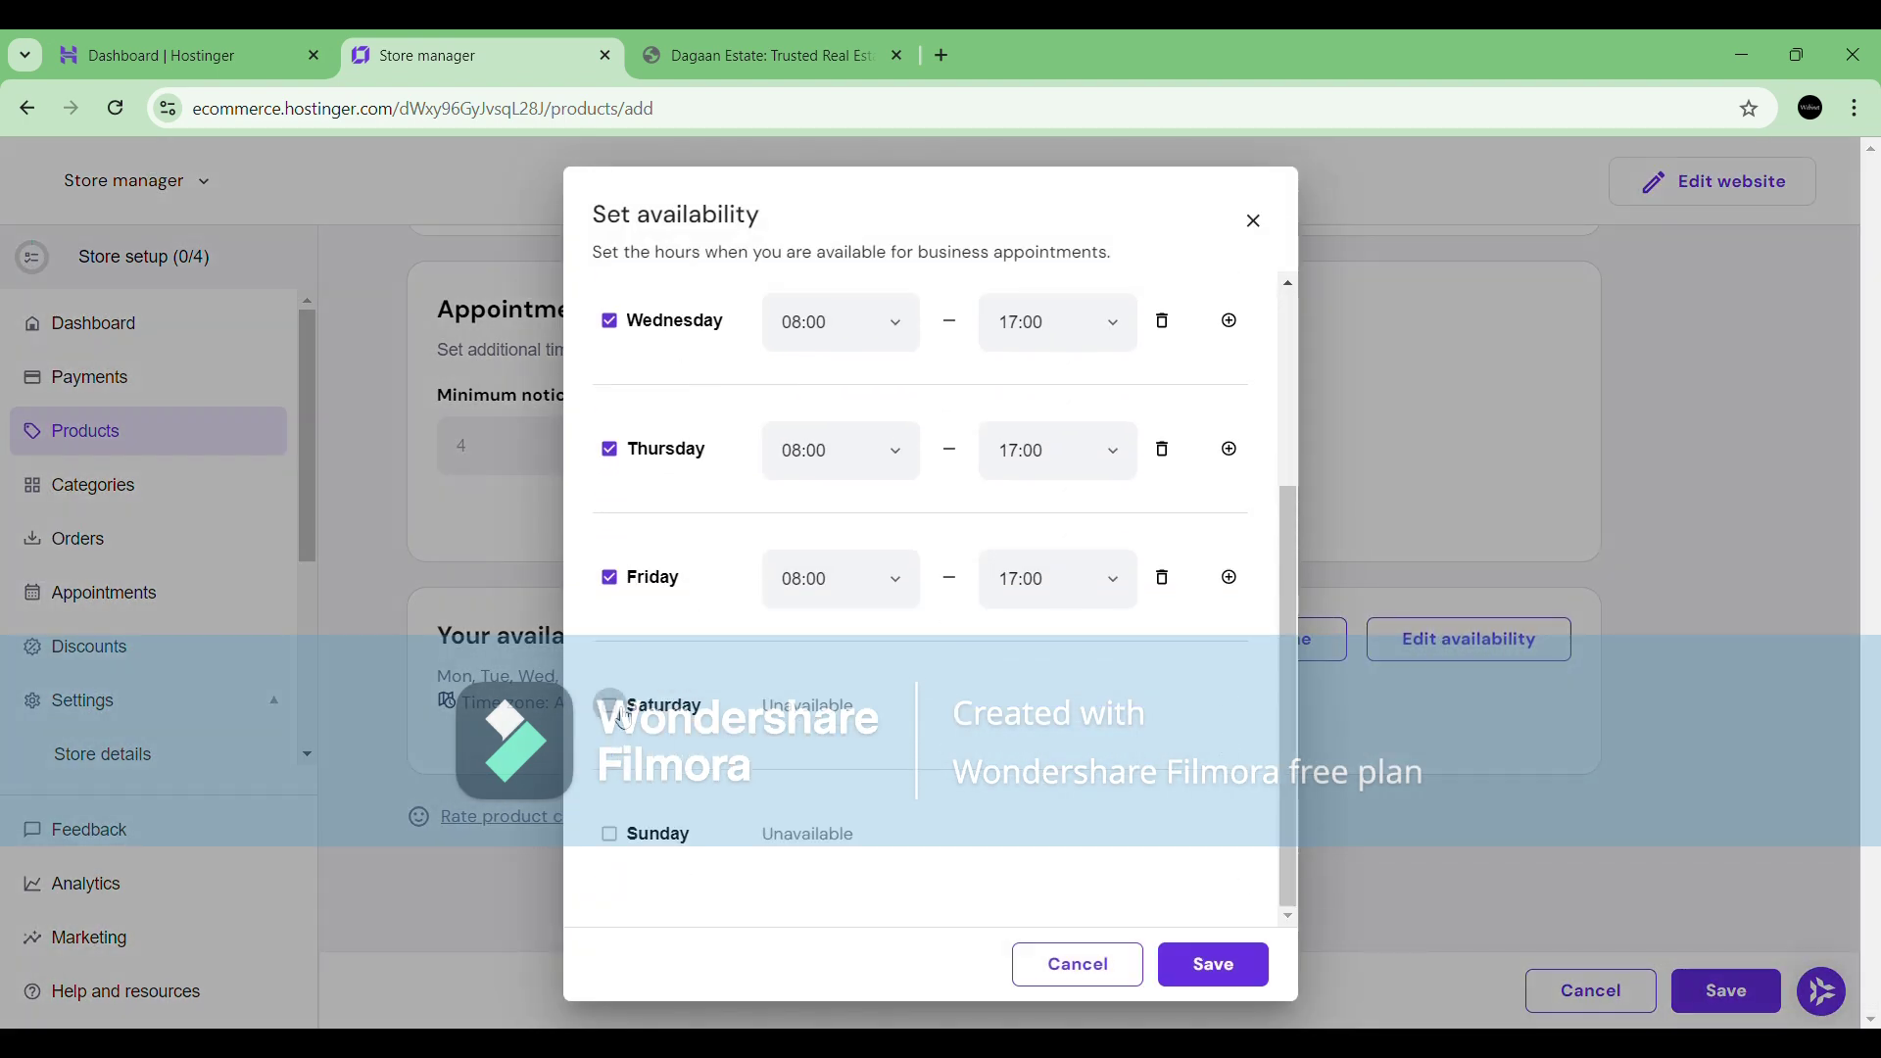
pyautogui.click(609, 706)
pyautogui.click(610, 834)
pyautogui.click(850, 703)
pyautogui.click(938, 755)
pyautogui.click(840, 705)
pyautogui.scroll(-10, 853, 588)
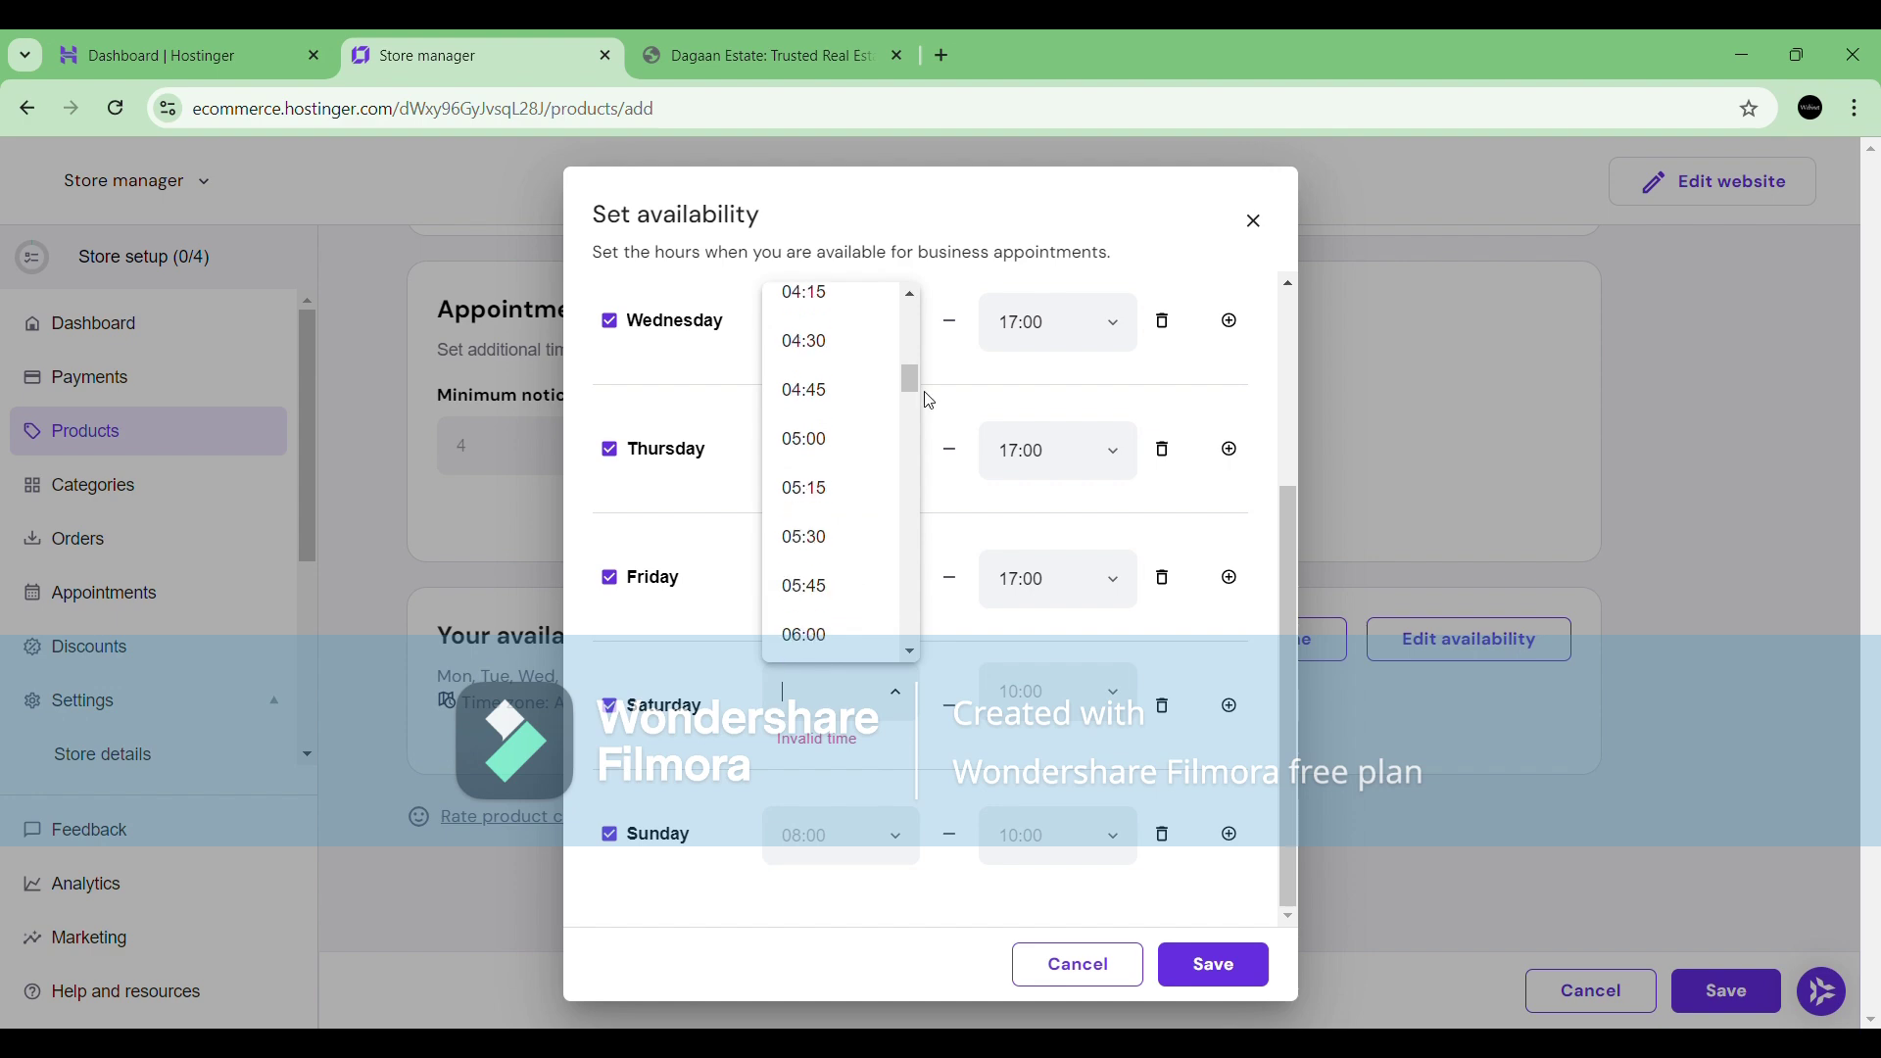
pyautogui.click(869, 533)
pyautogui.click(1058, 705)
pyautogui.scroll(-15, 1075, 573)
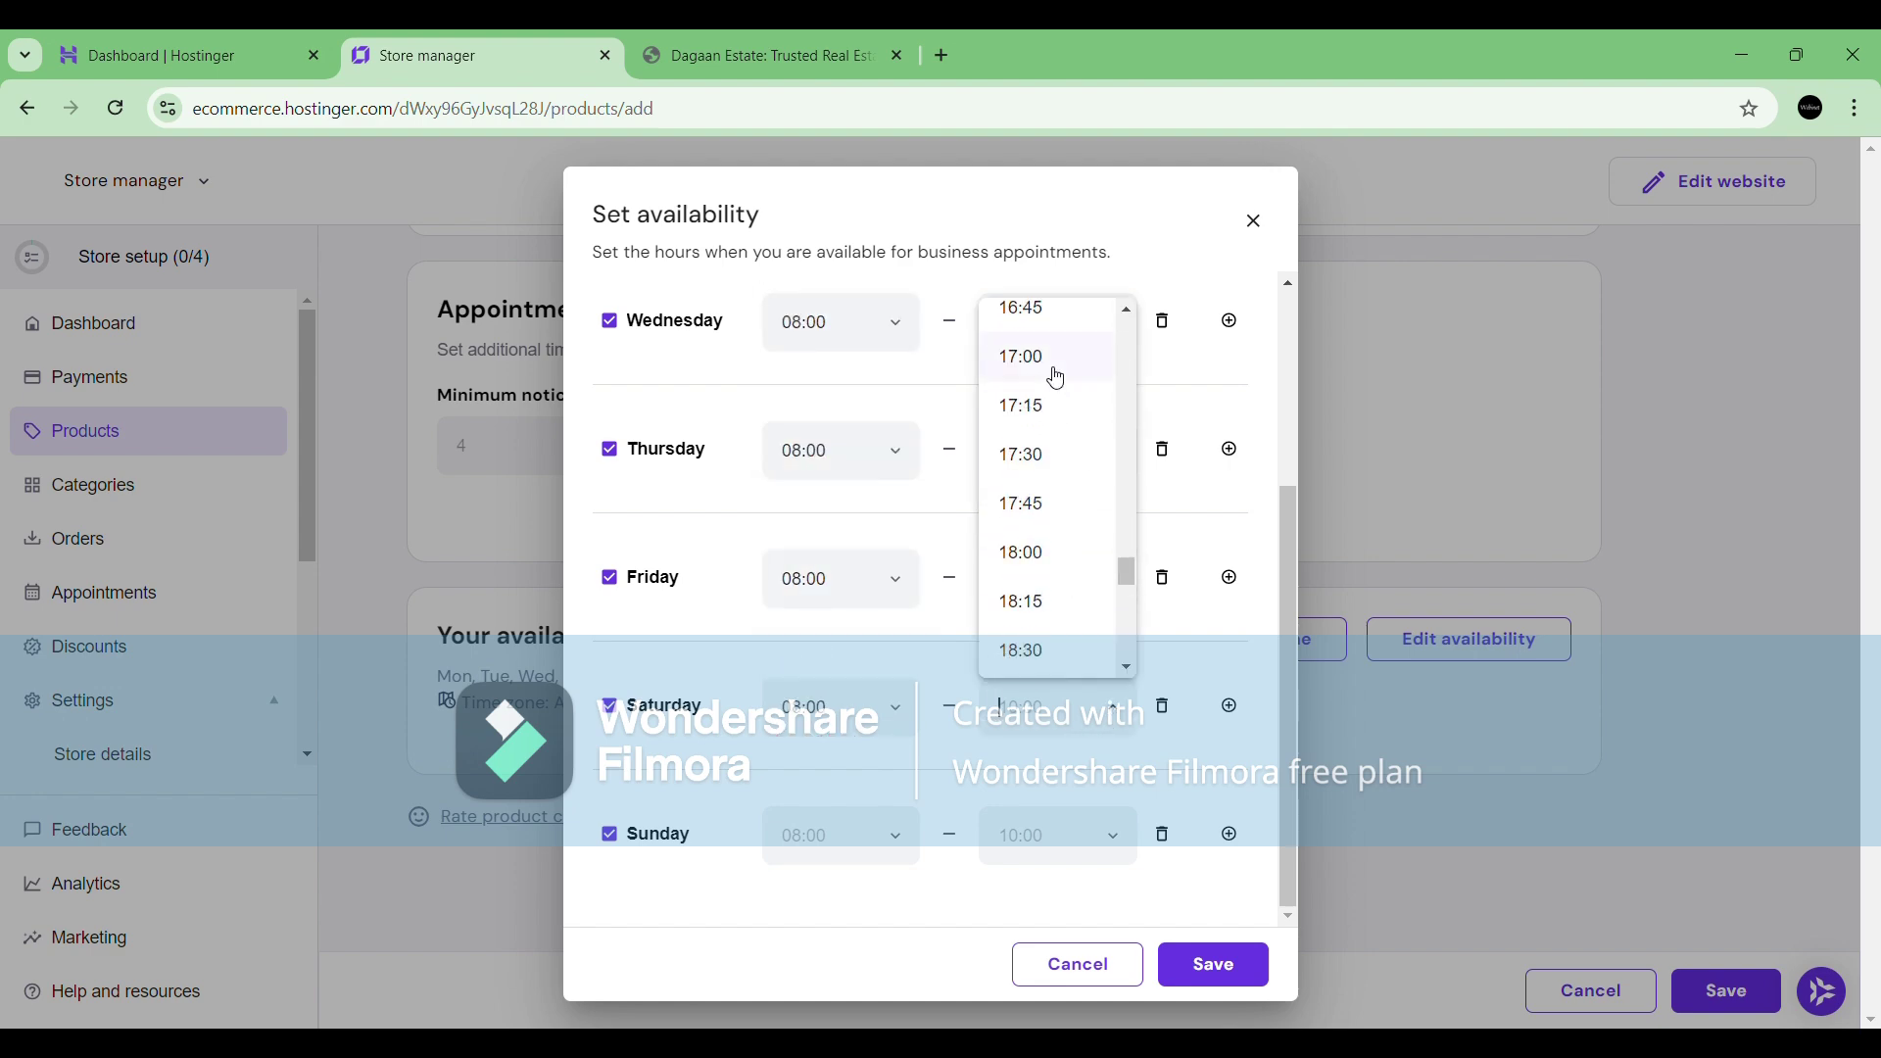
pyautogui.click(1054, 368)
# Set Sunday's start and end times and save the weekly availability for all appointments.
pyautogui.click(841, 833)
pyautogui.scroll(-10, 839, 587)
pyautogui.click(839, 500)
pyautogui.click(1058, 834)
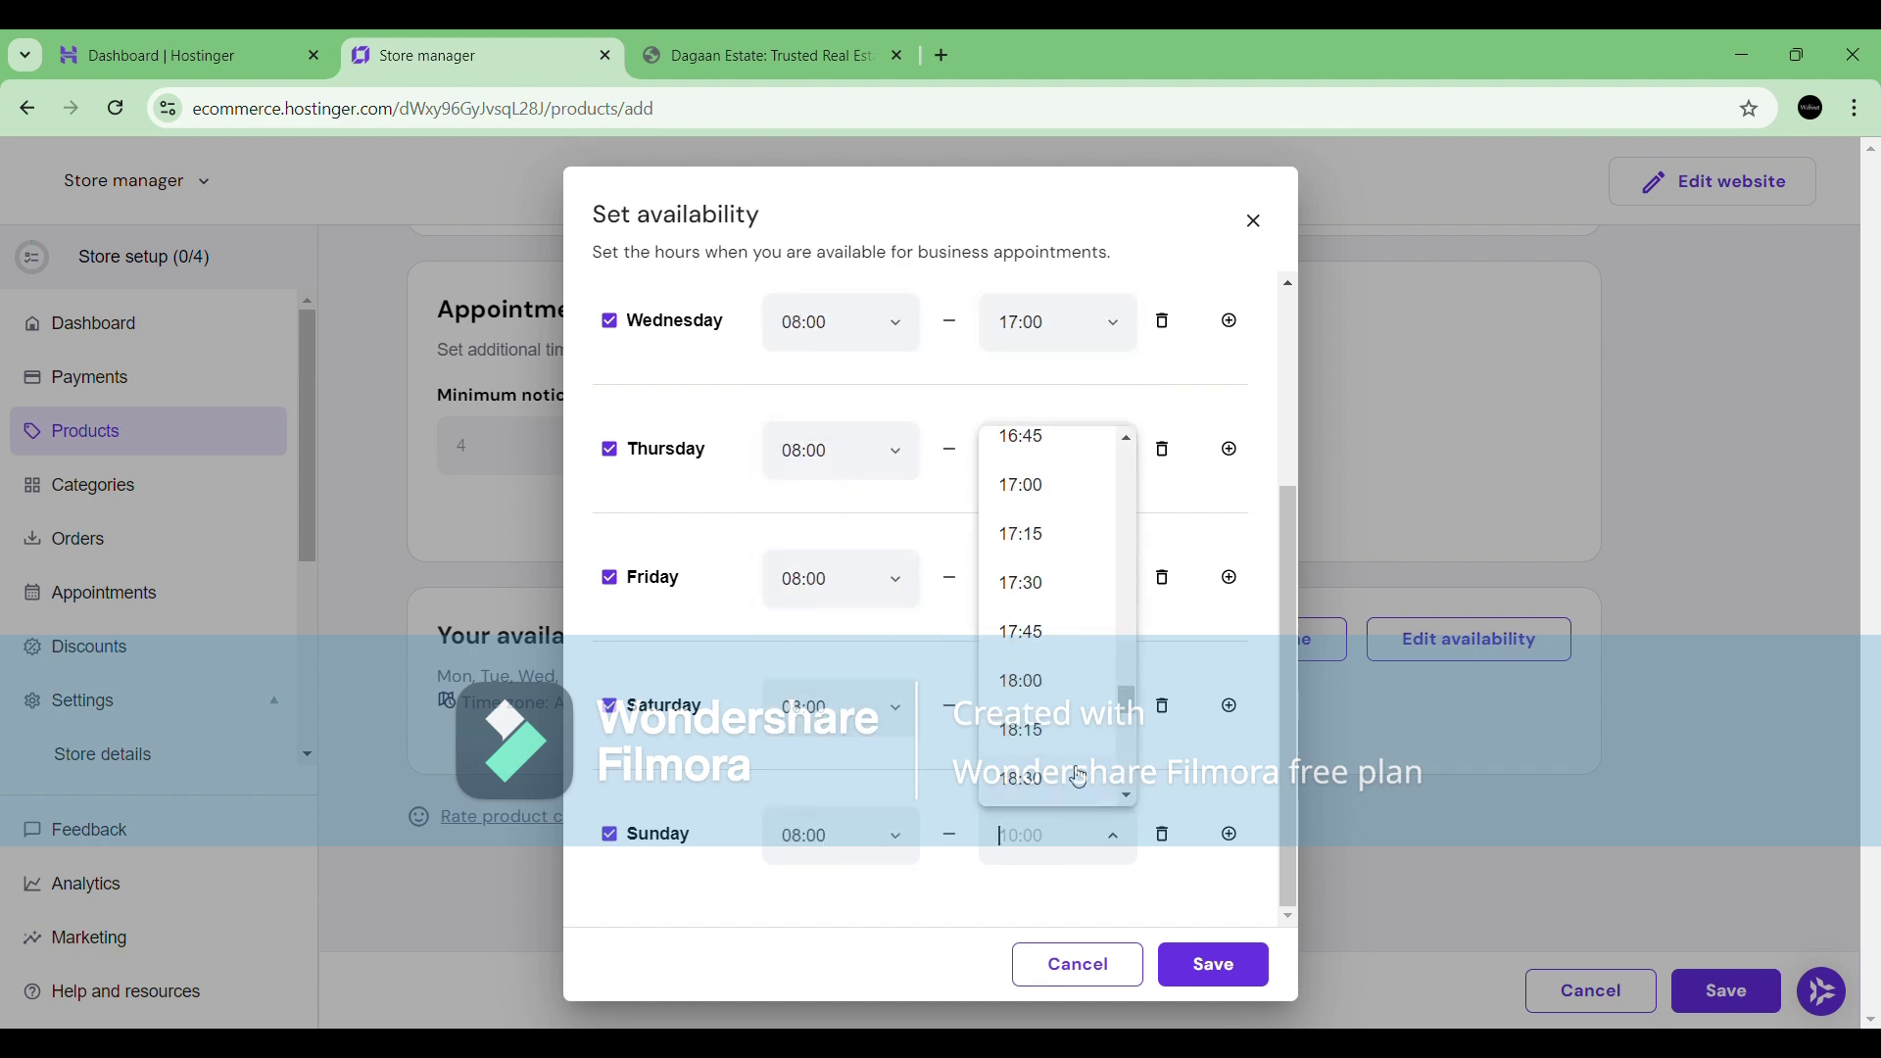
pyautogui.click(1039, 482)
pyautogui.scroll(3, 921, 588)
pyautogui.click(1213, 964)
pyautogui.click(1149, 684)
# Try adding a photo, cancel the file picker, and save the product without media.
pyautogui.scroll(15, 1360, 819)
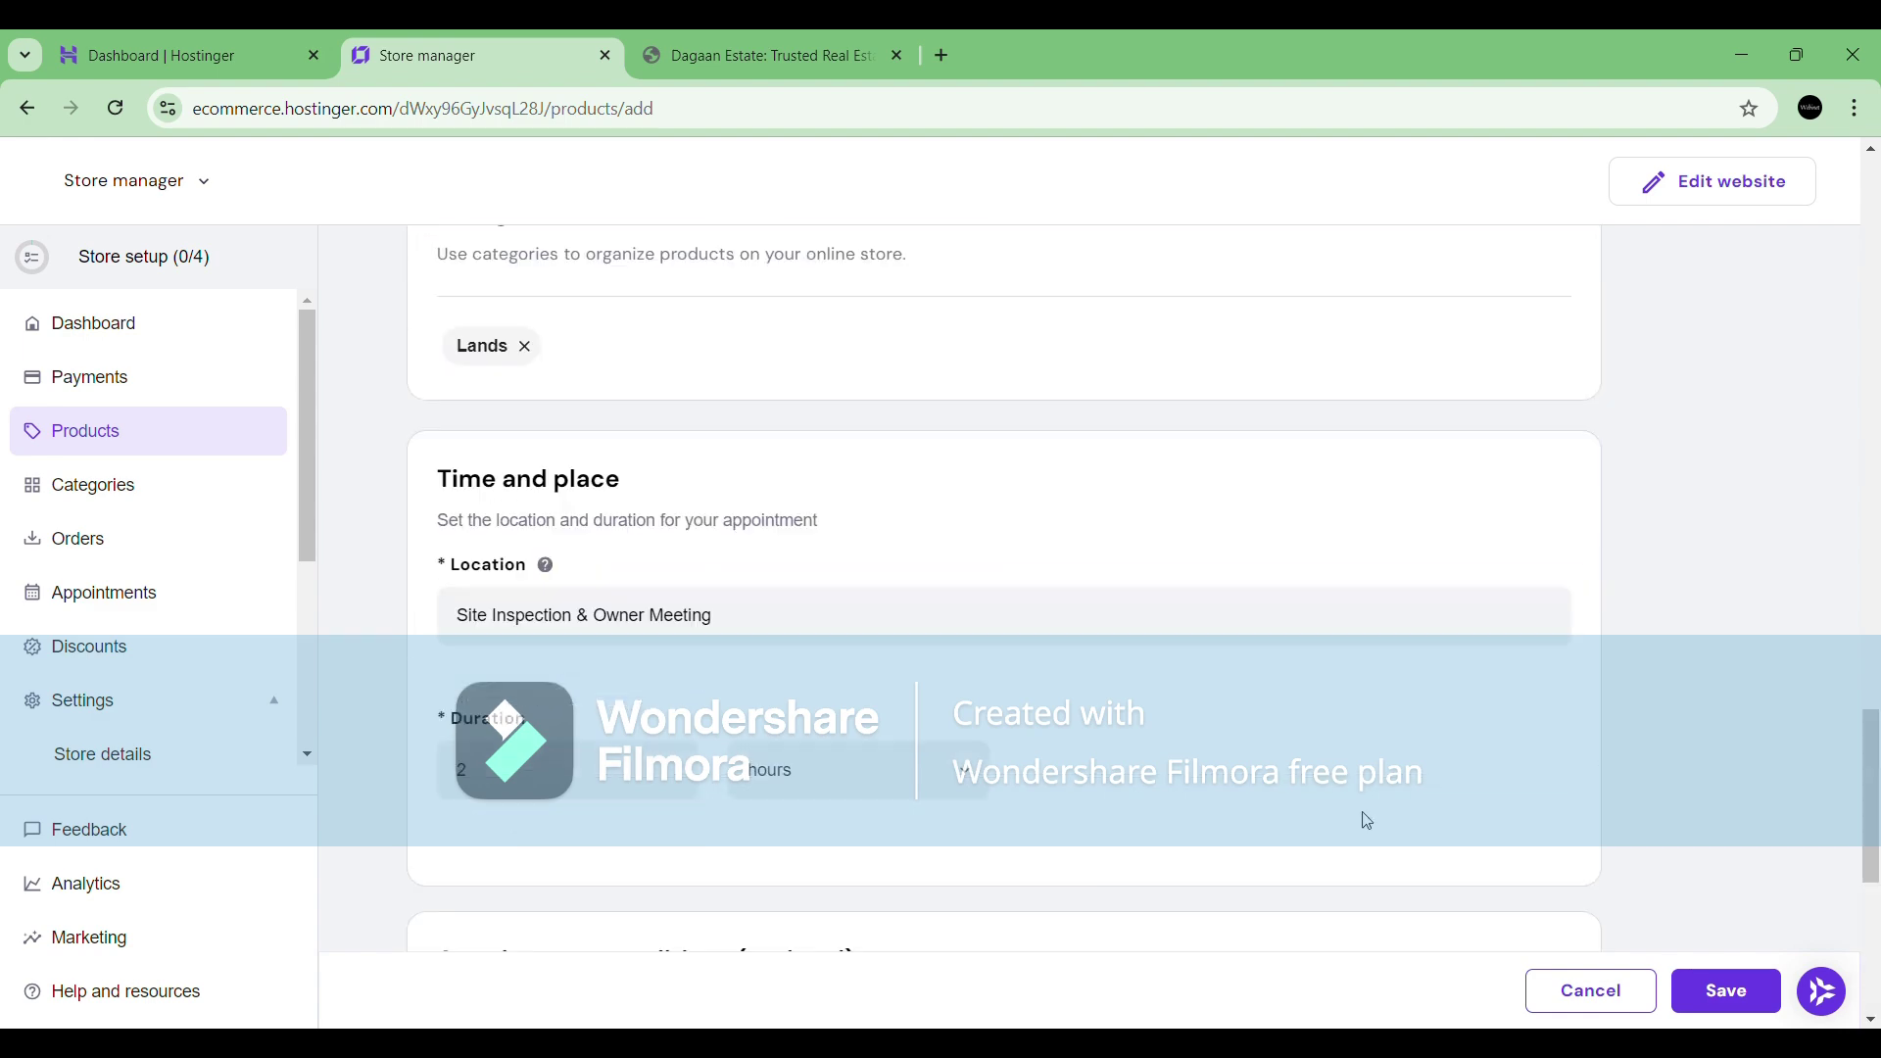
pyautogui.click(1061, 614)
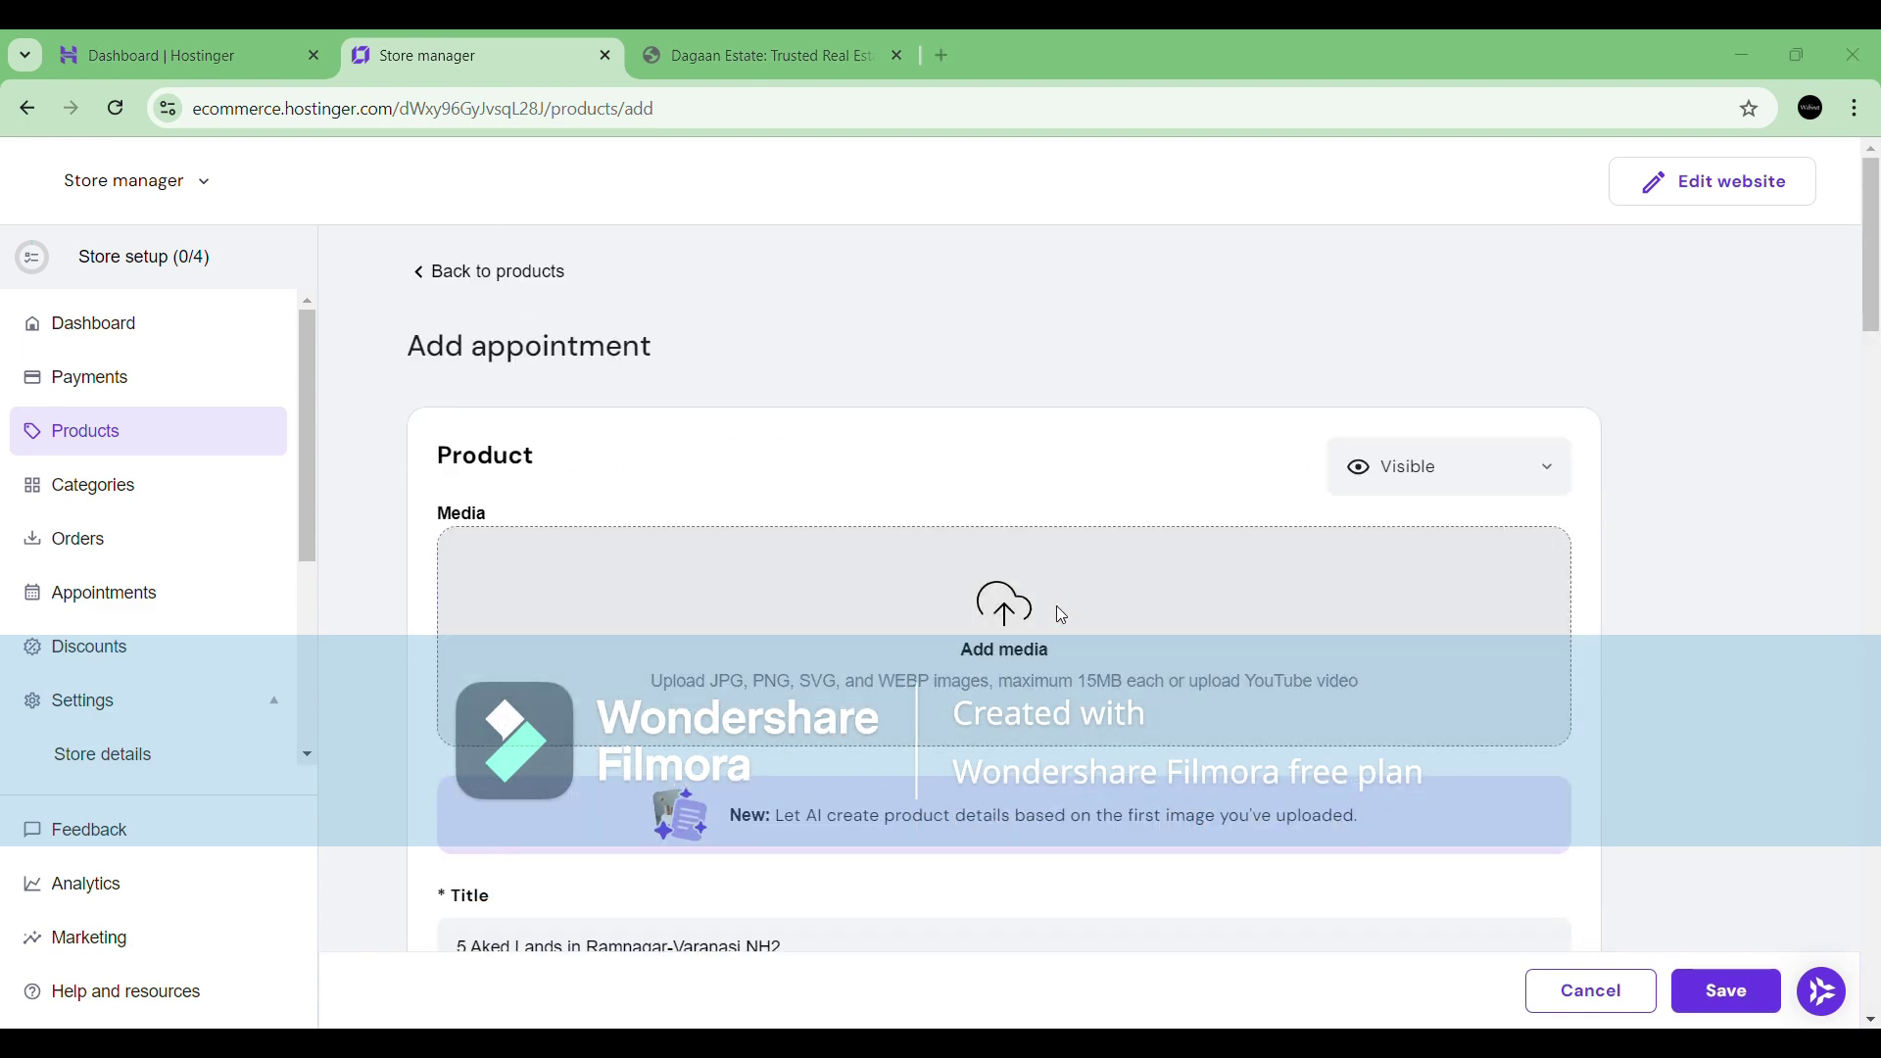
pyautogui.click(1610, 996)
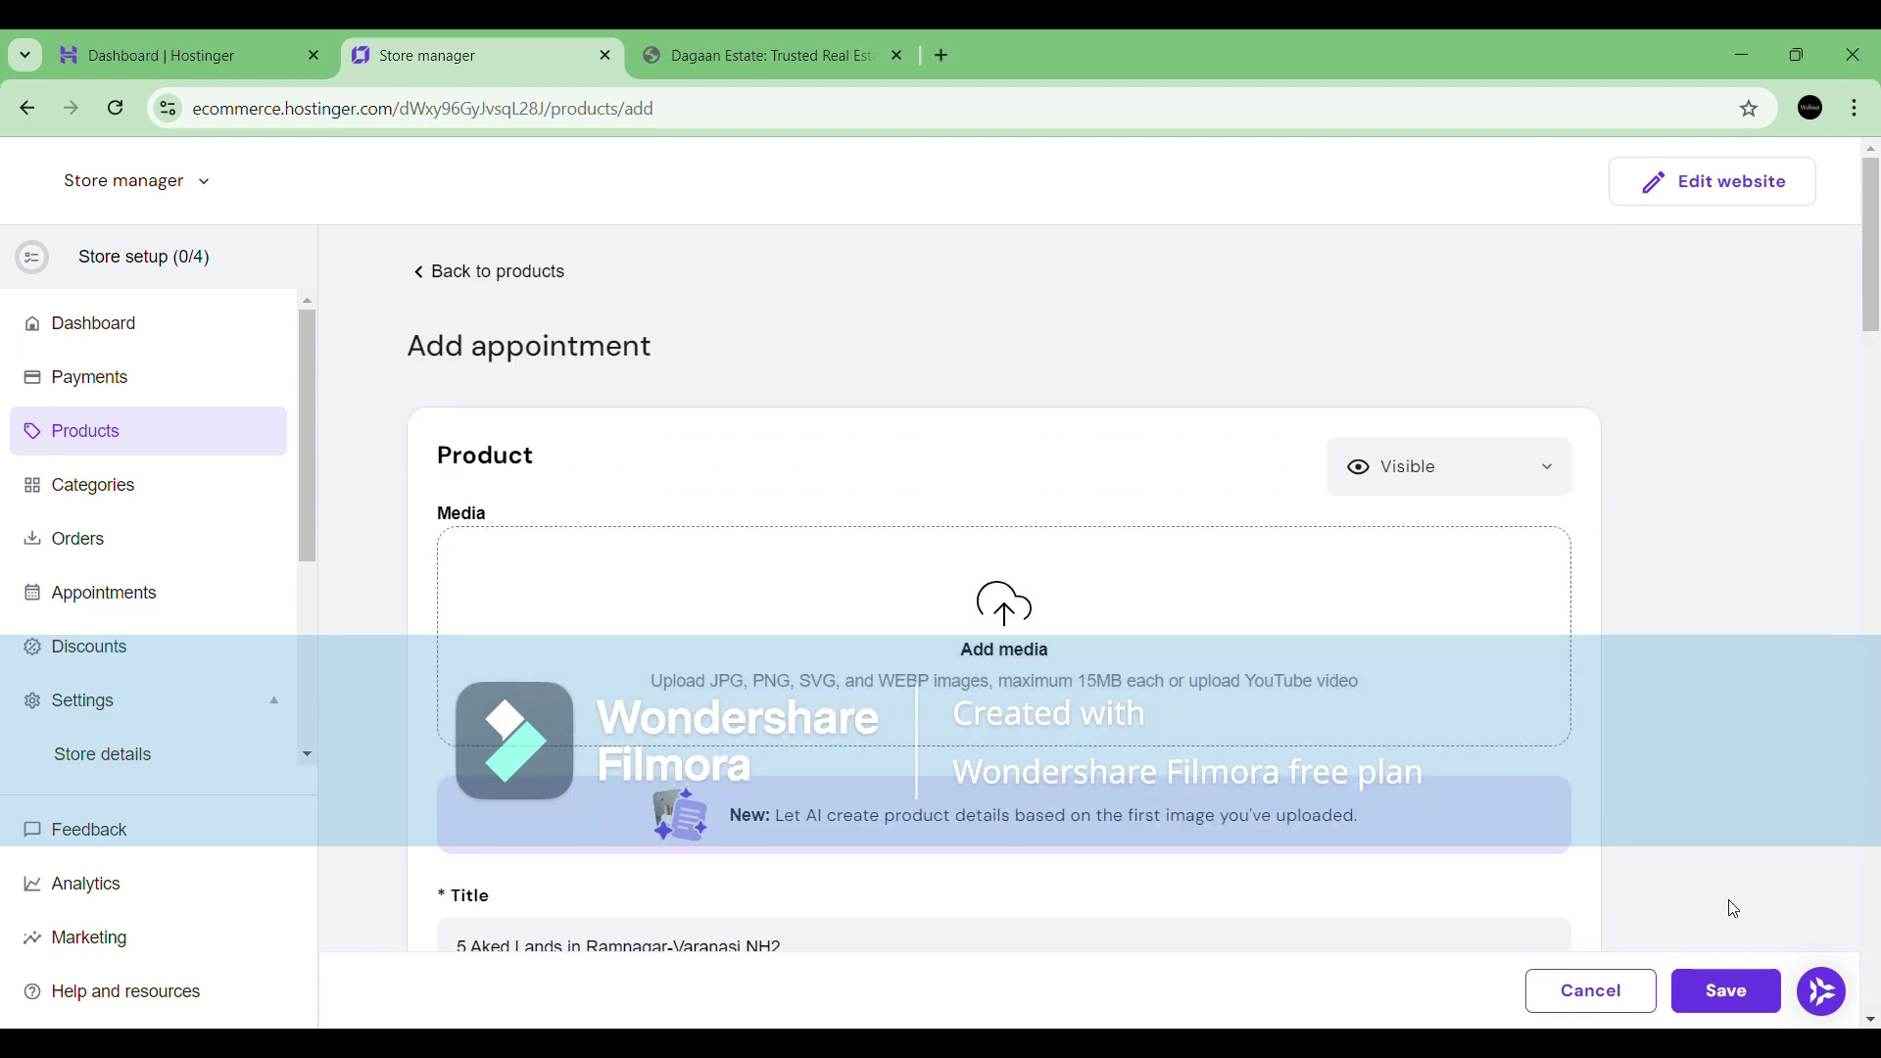
pyautogui.click(1726, 990)
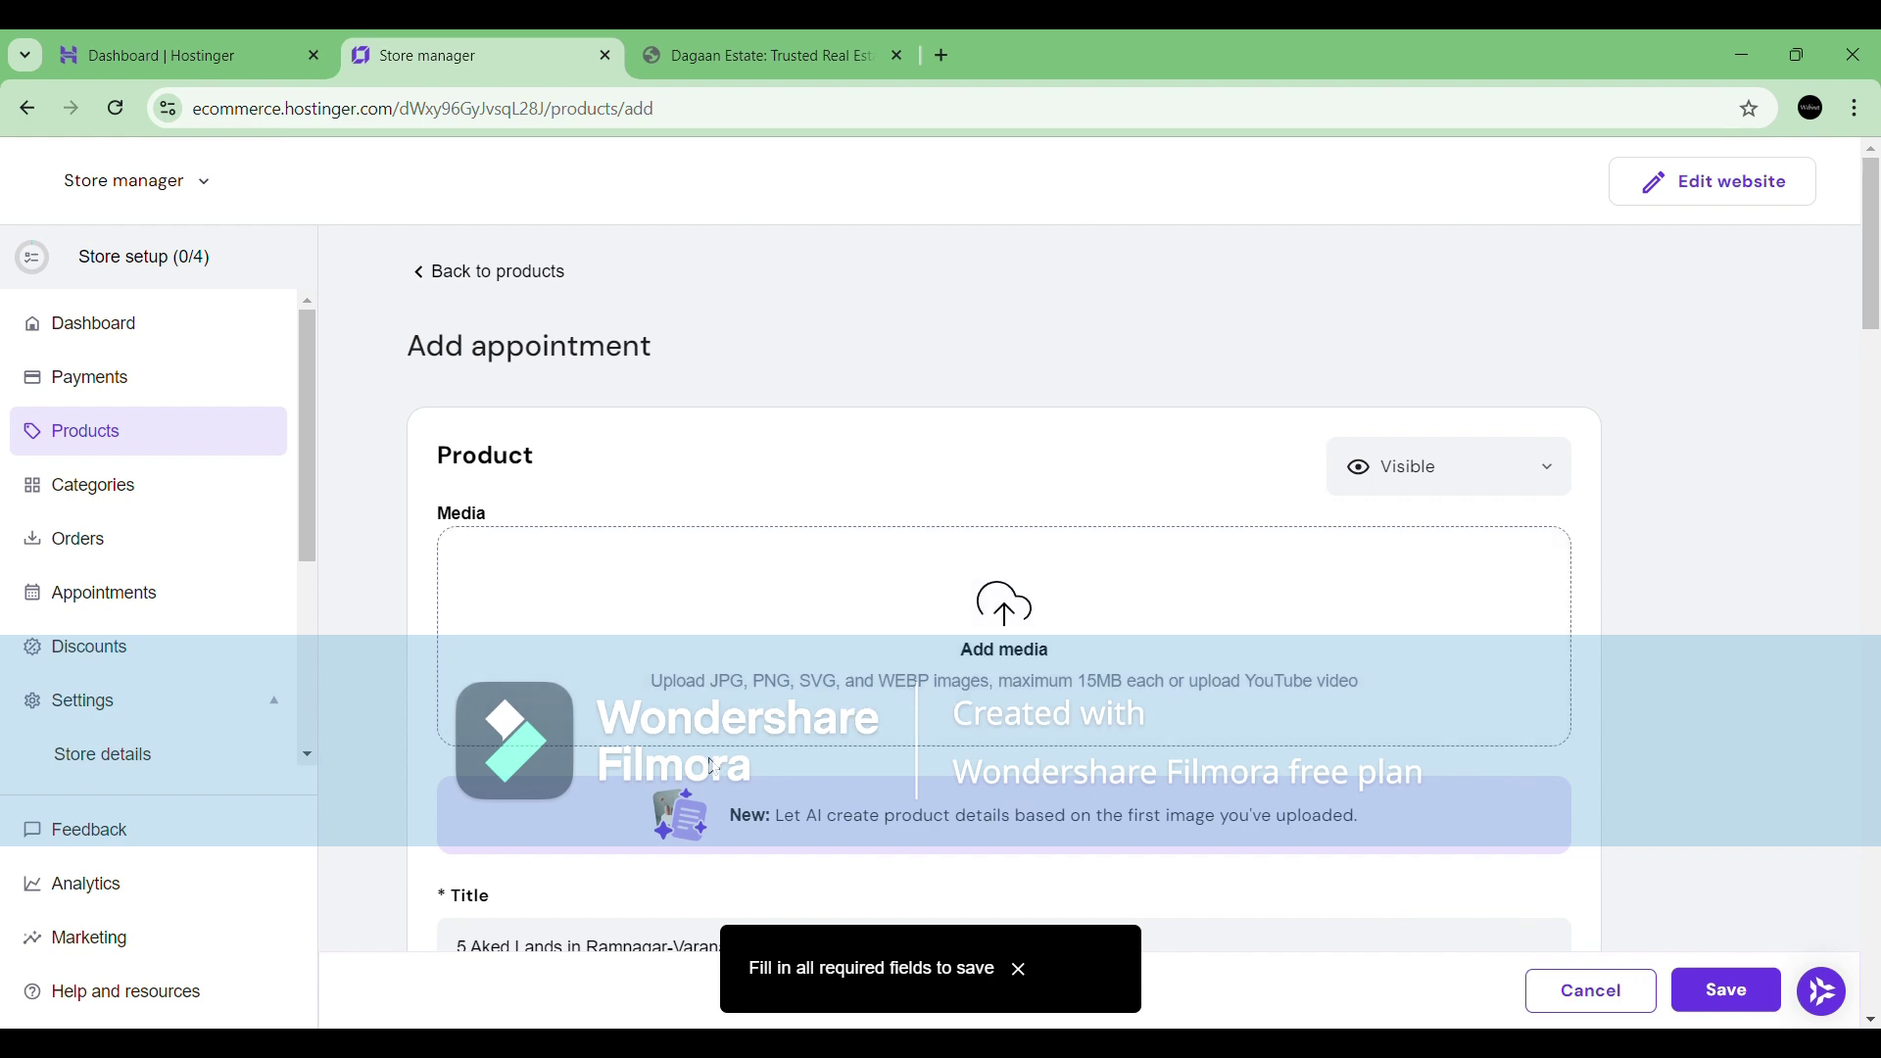
# Change the price type to Free and save the land listing.
pyautogui.scroll(-15, 686, 744)
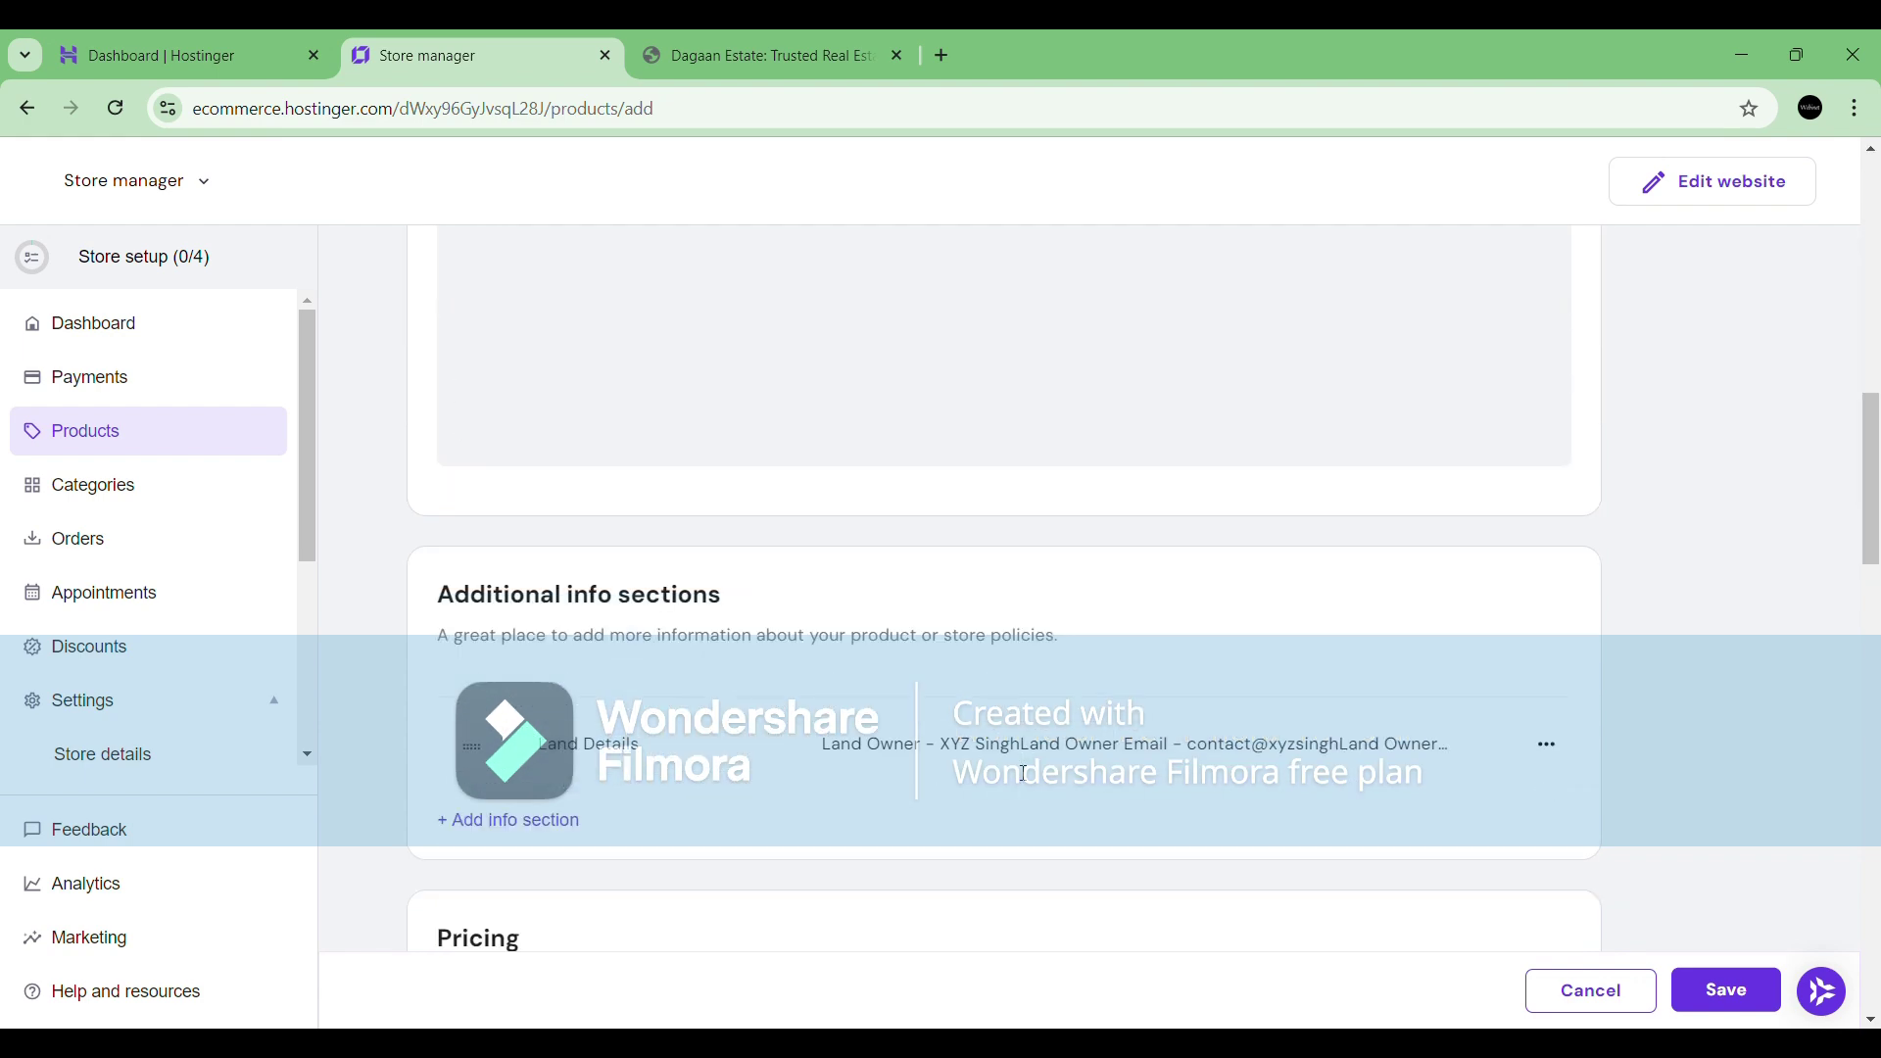
pyautogui.scroll(10, 611, 680)
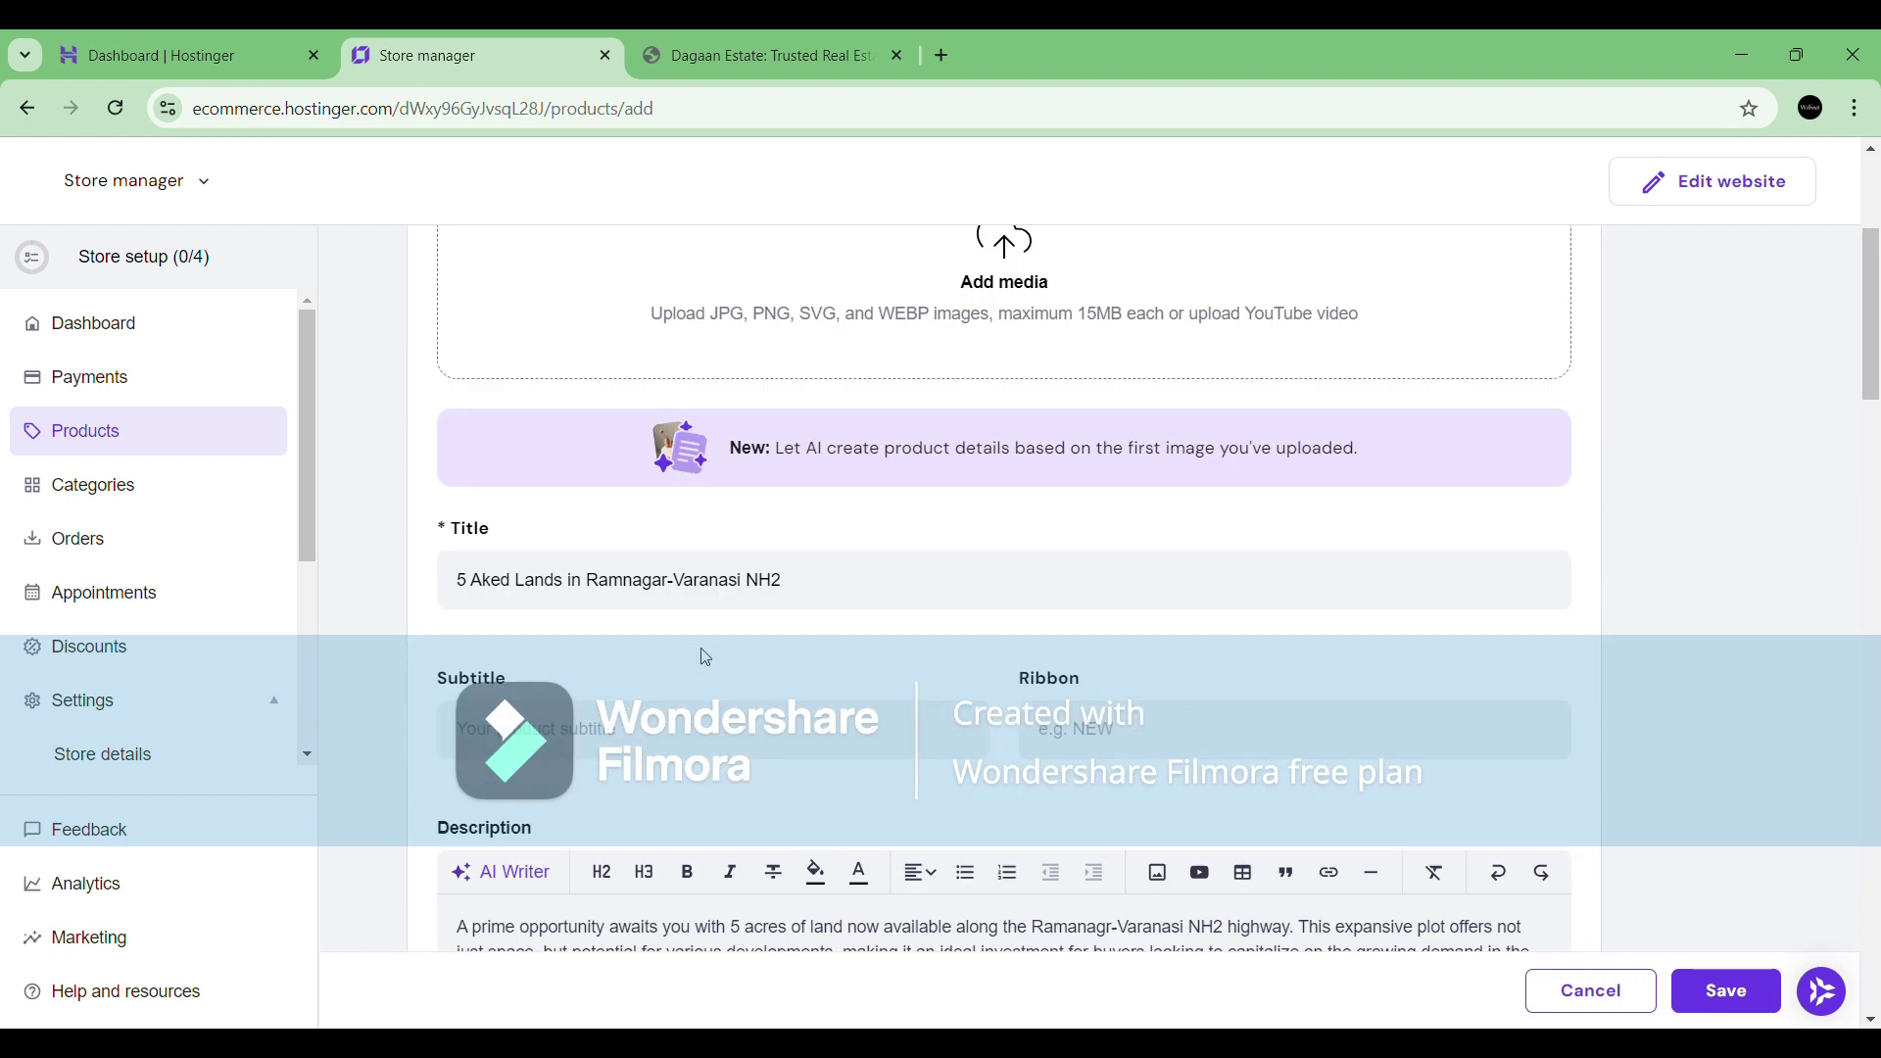
pyautogui.scroll(-8, 702, 650)
pyautogui.scroll(-6, 706, 657)
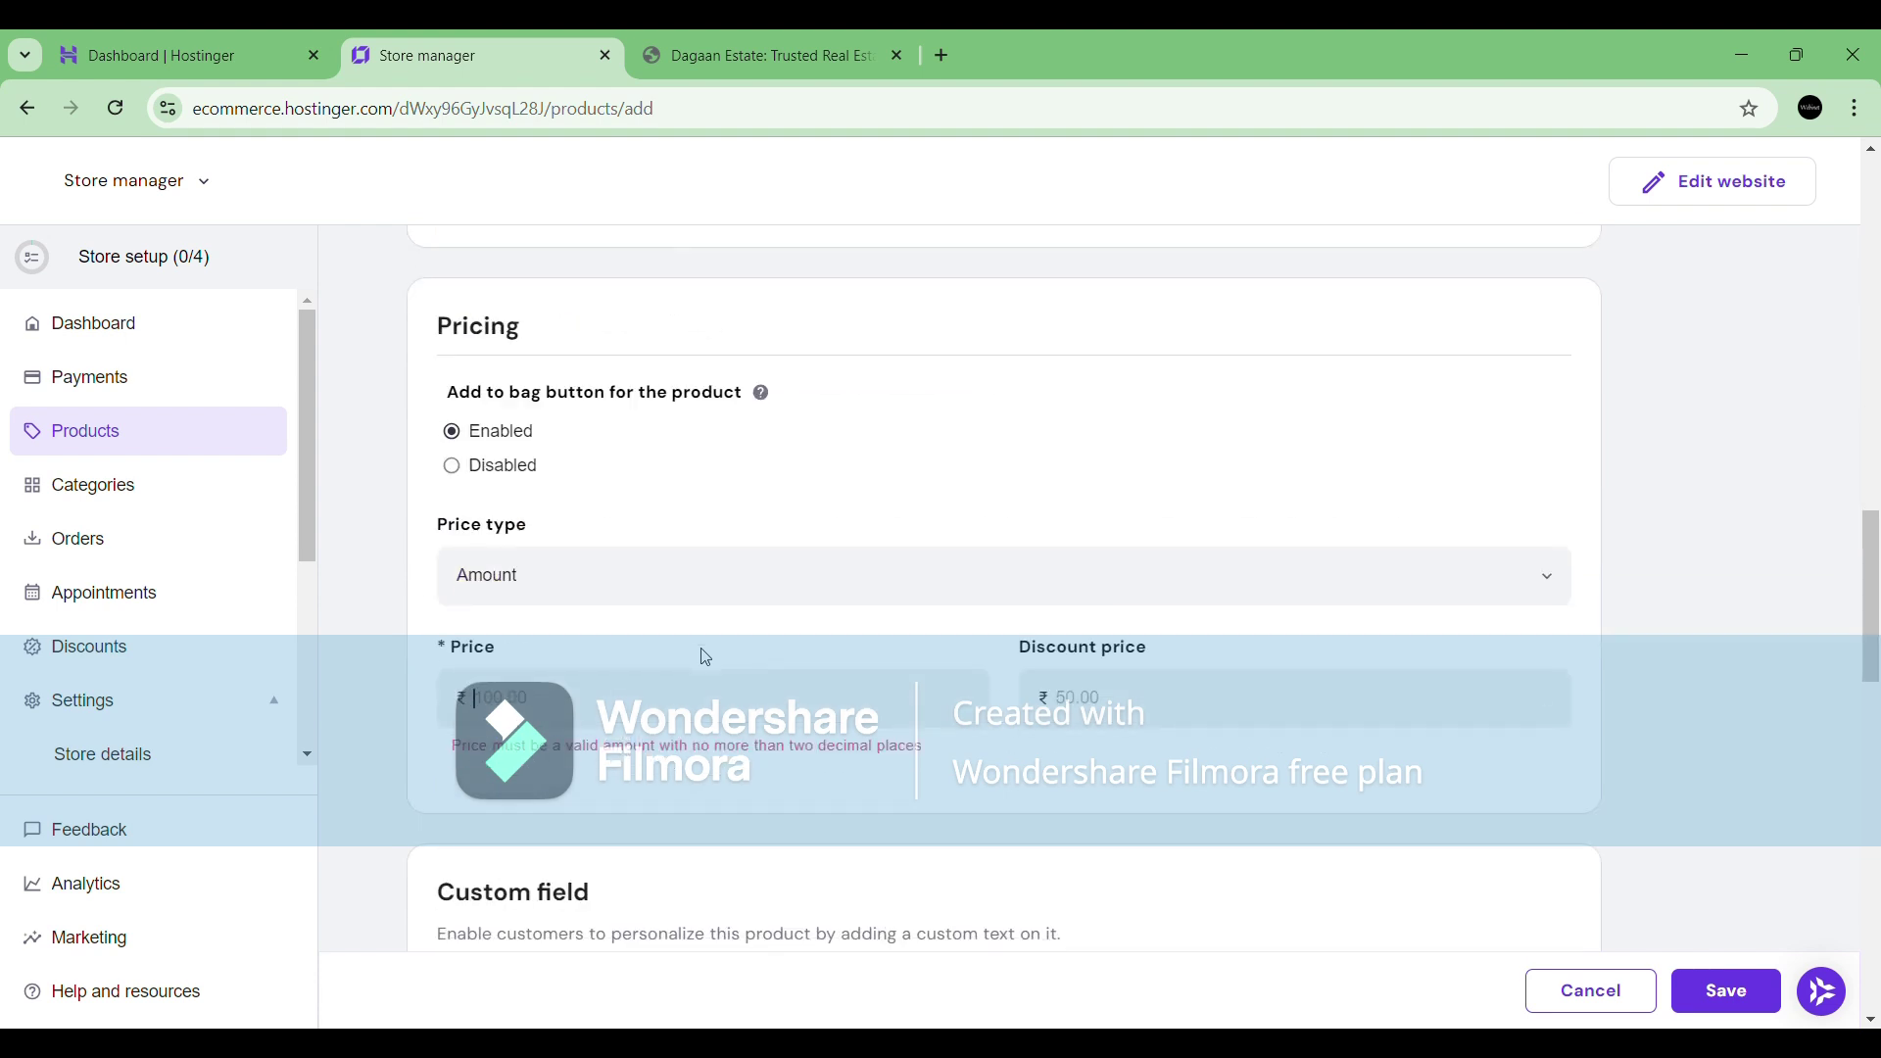
pyautogui.click(702, 578)
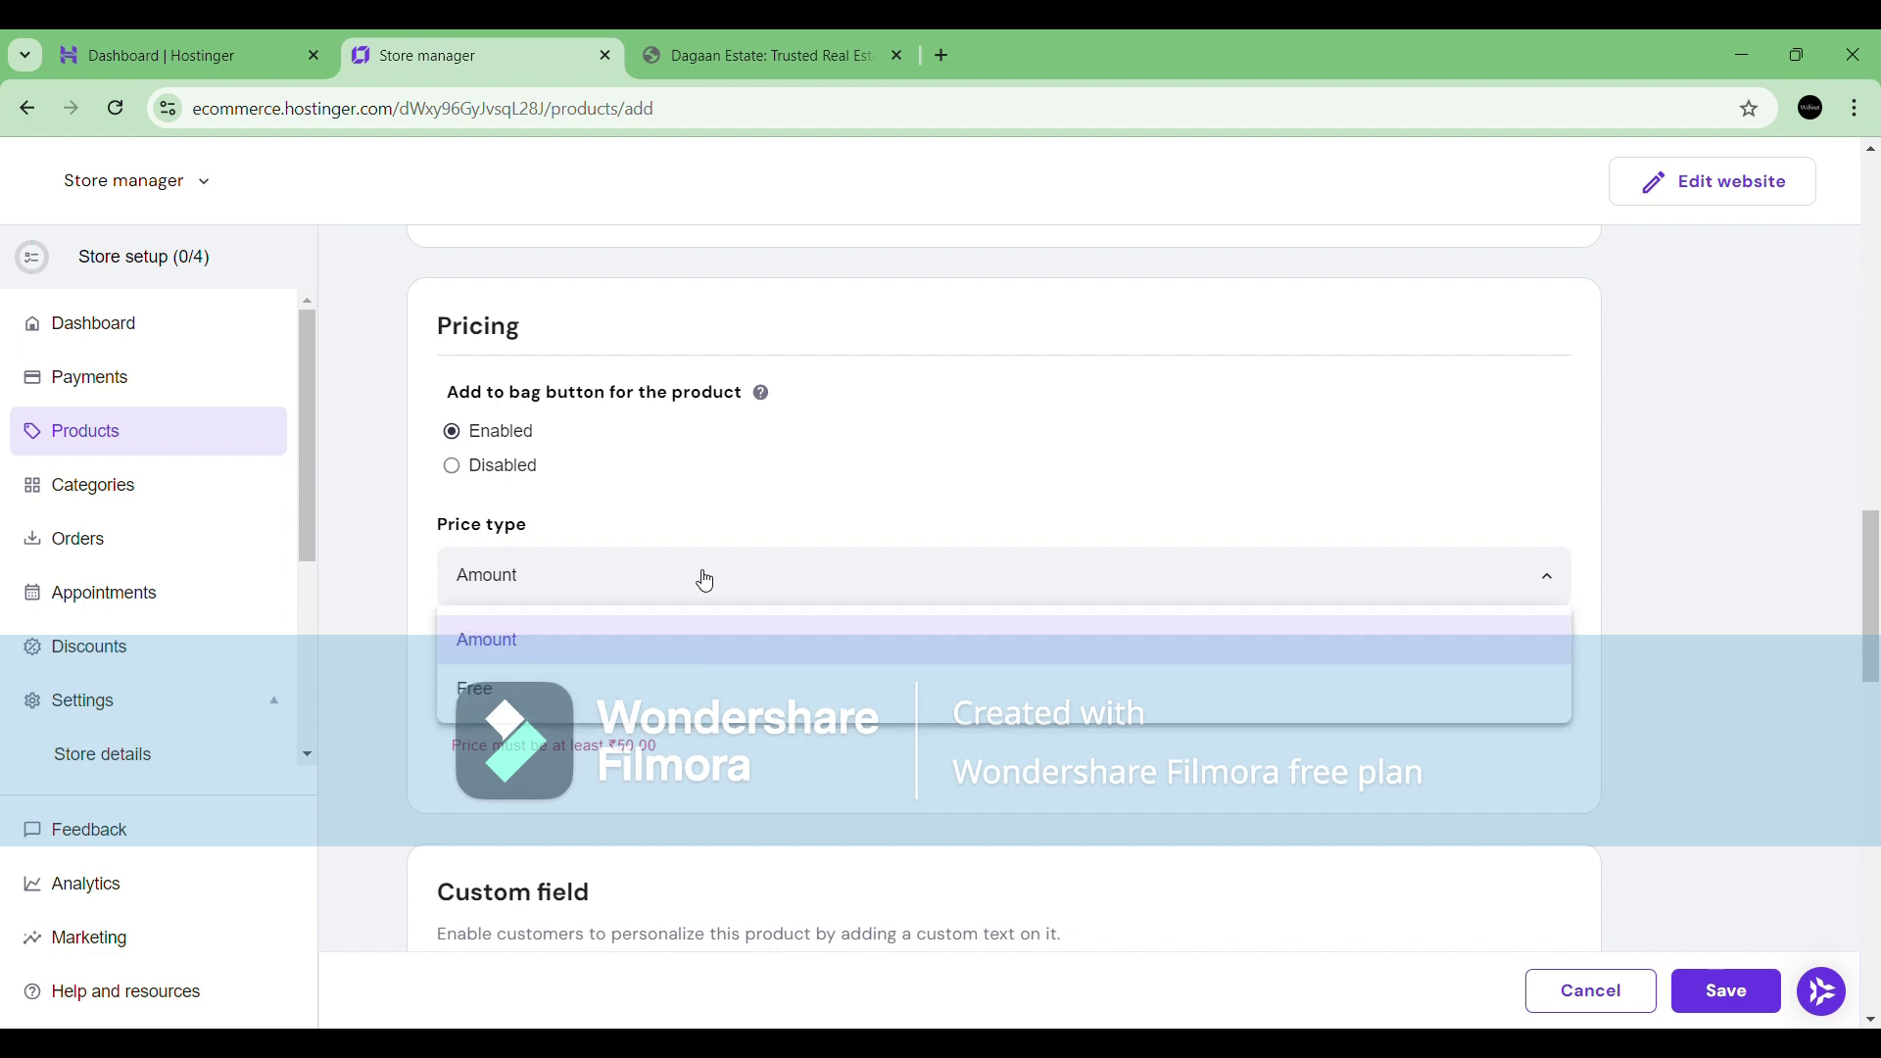
pyautogui.click(632, 686)
pyautogui.scroll(12, 1164, 708)
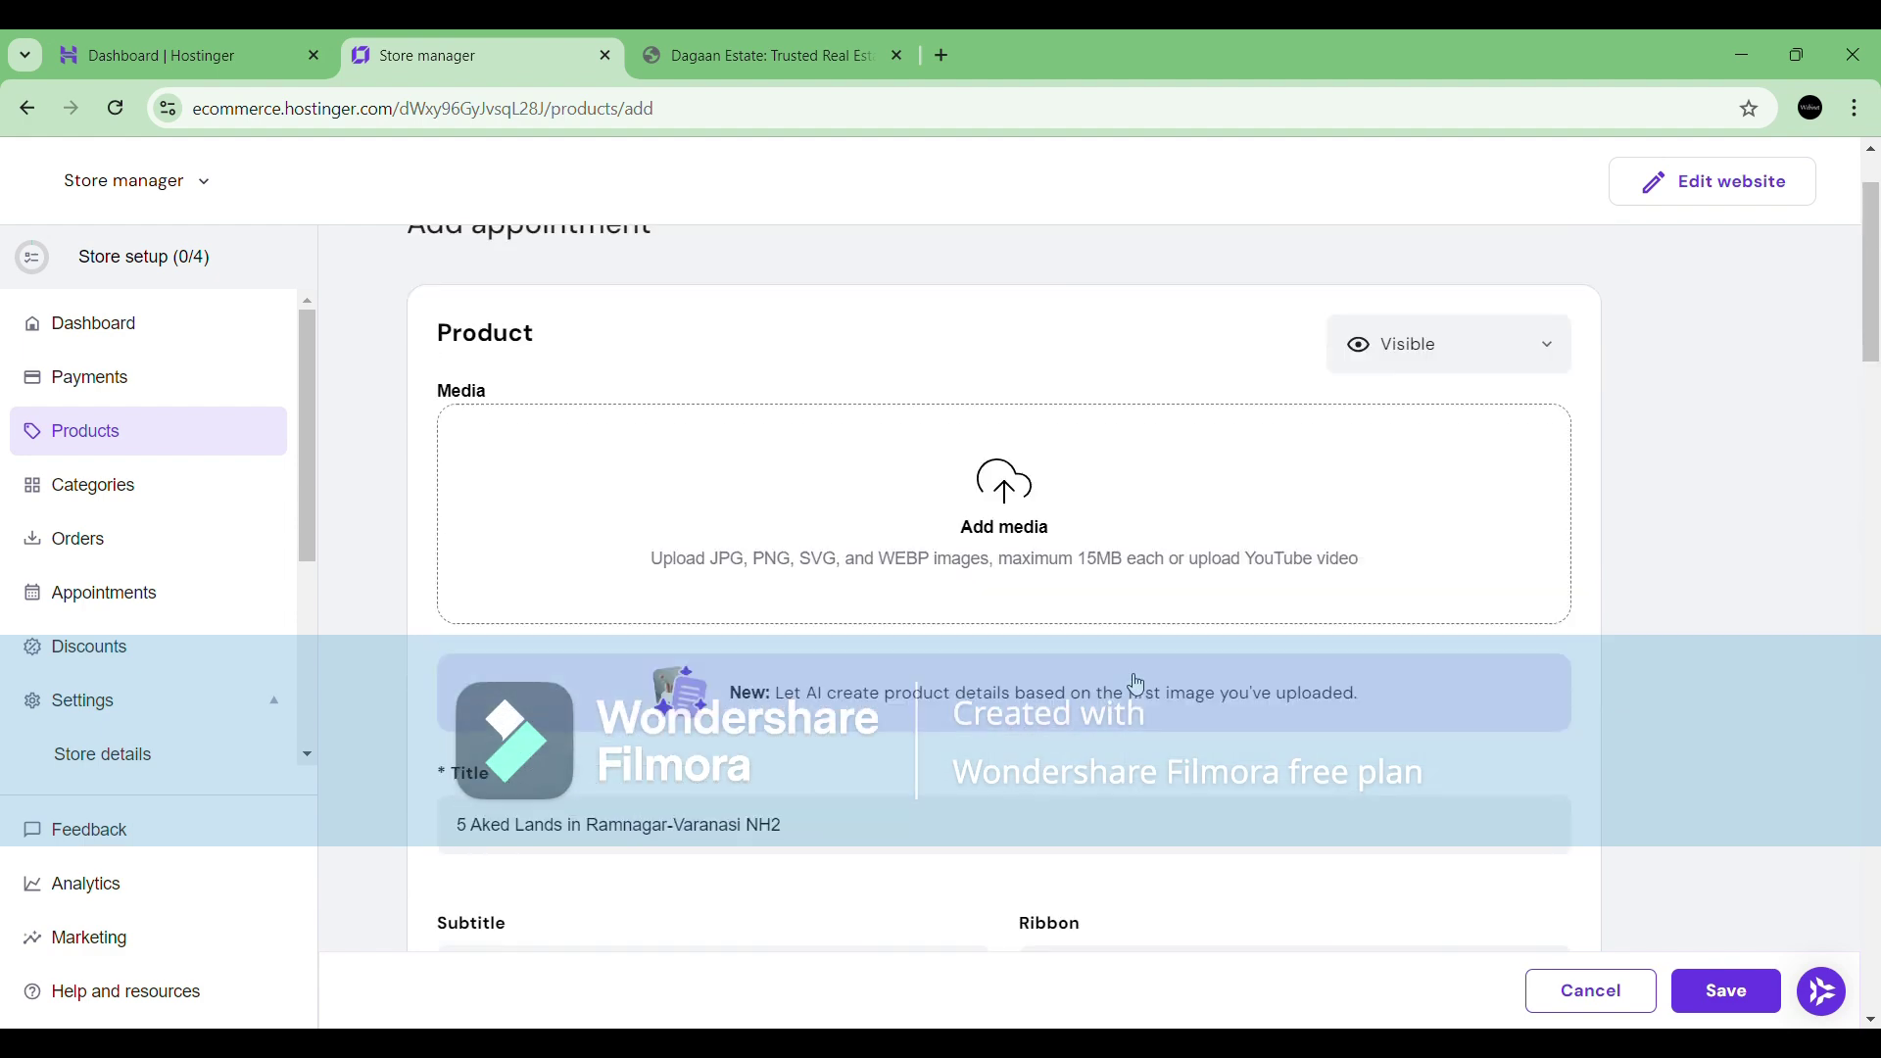
pyautogui.scroll(-4, 1137, 684)
pyautogui.scroll(-20, 1131, 682)
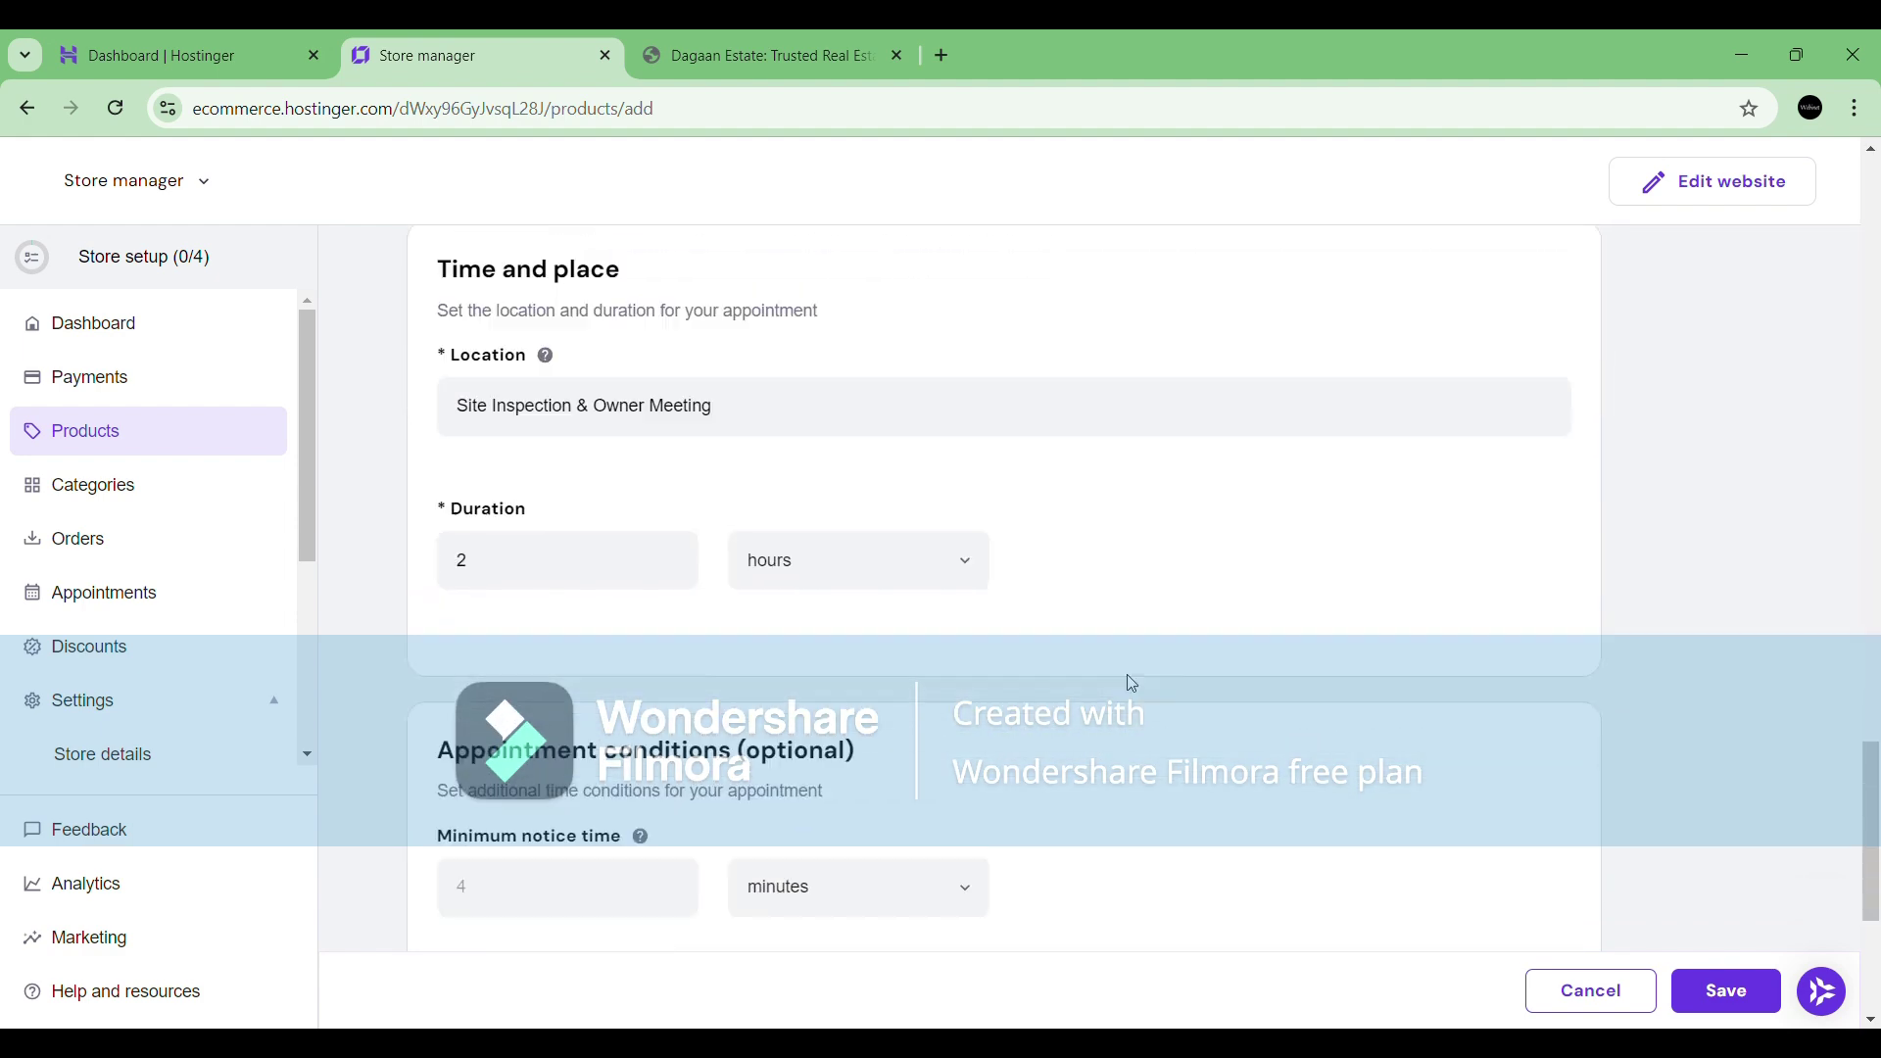
pyautogui.click(1720, 992)
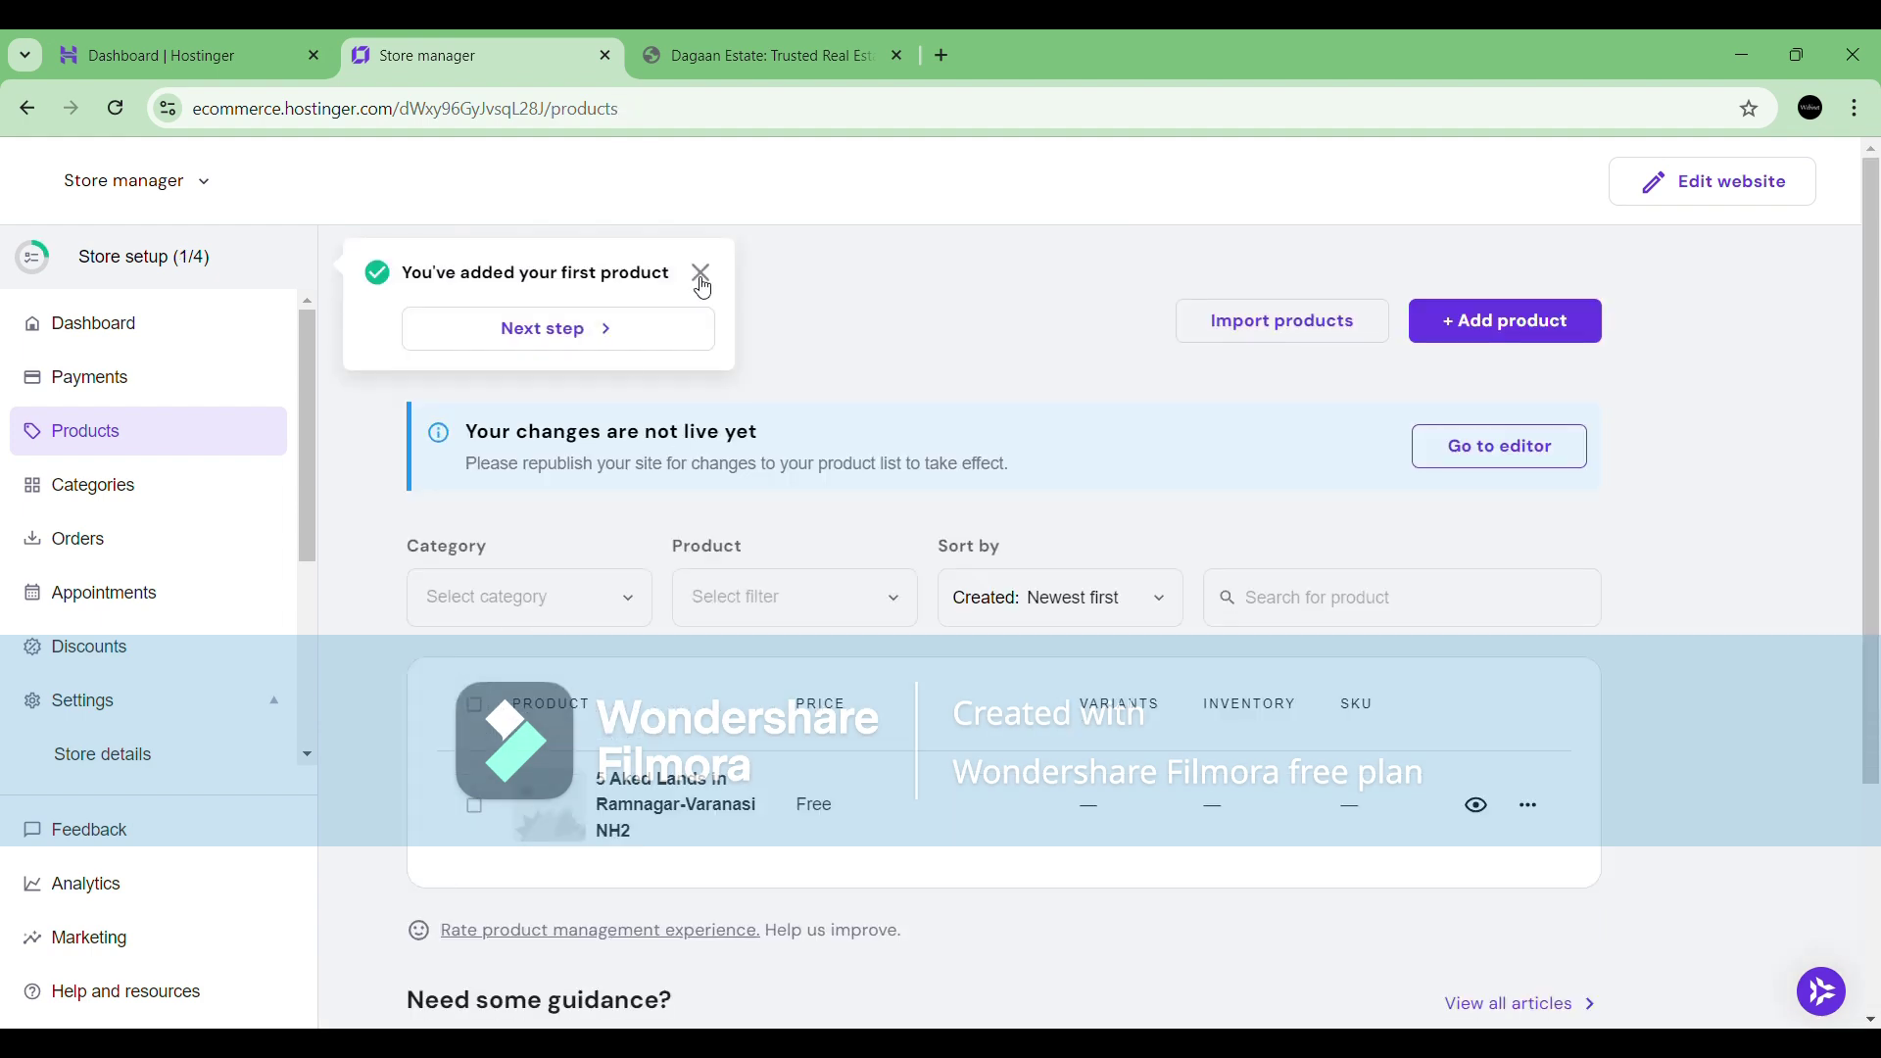
pyautogui.click(650, 336)
pyautogui.scroll(-3, 814, 600)
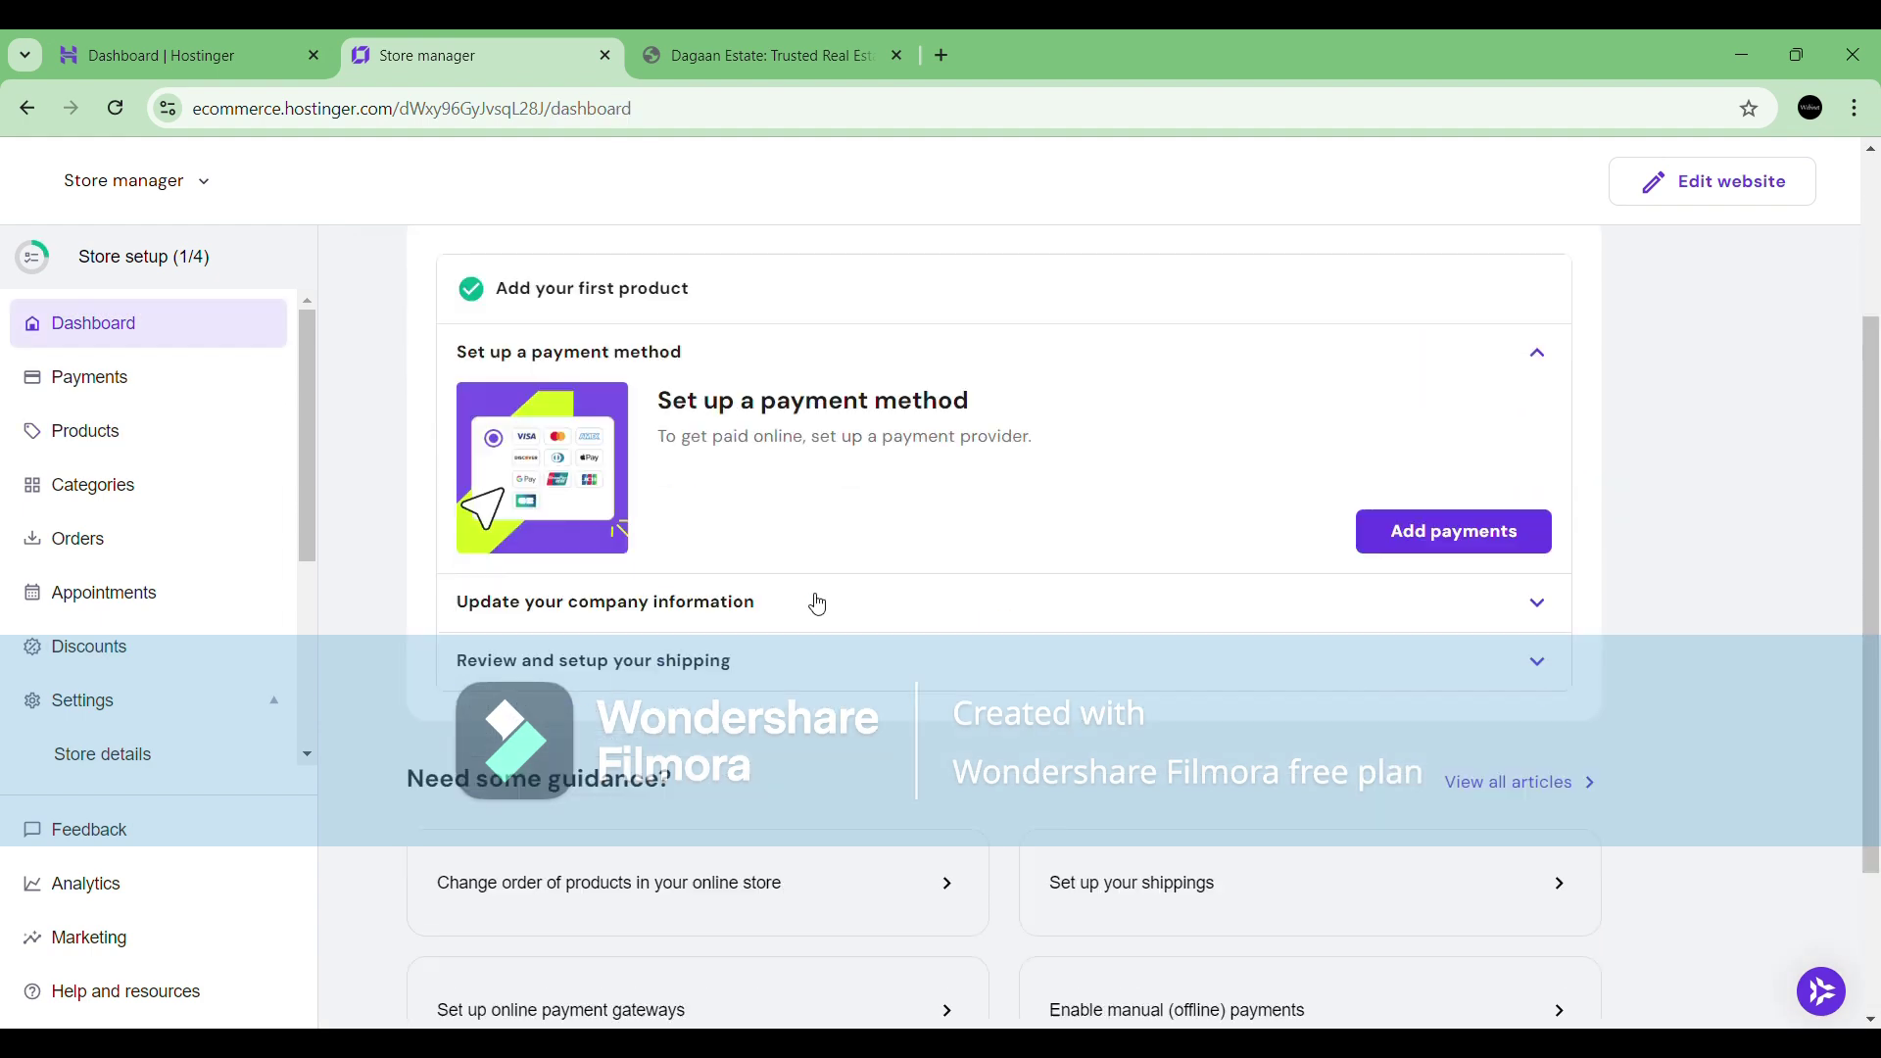
pyautogui.scroll(3, 574, 619)
pyautogui.click(88, 439)
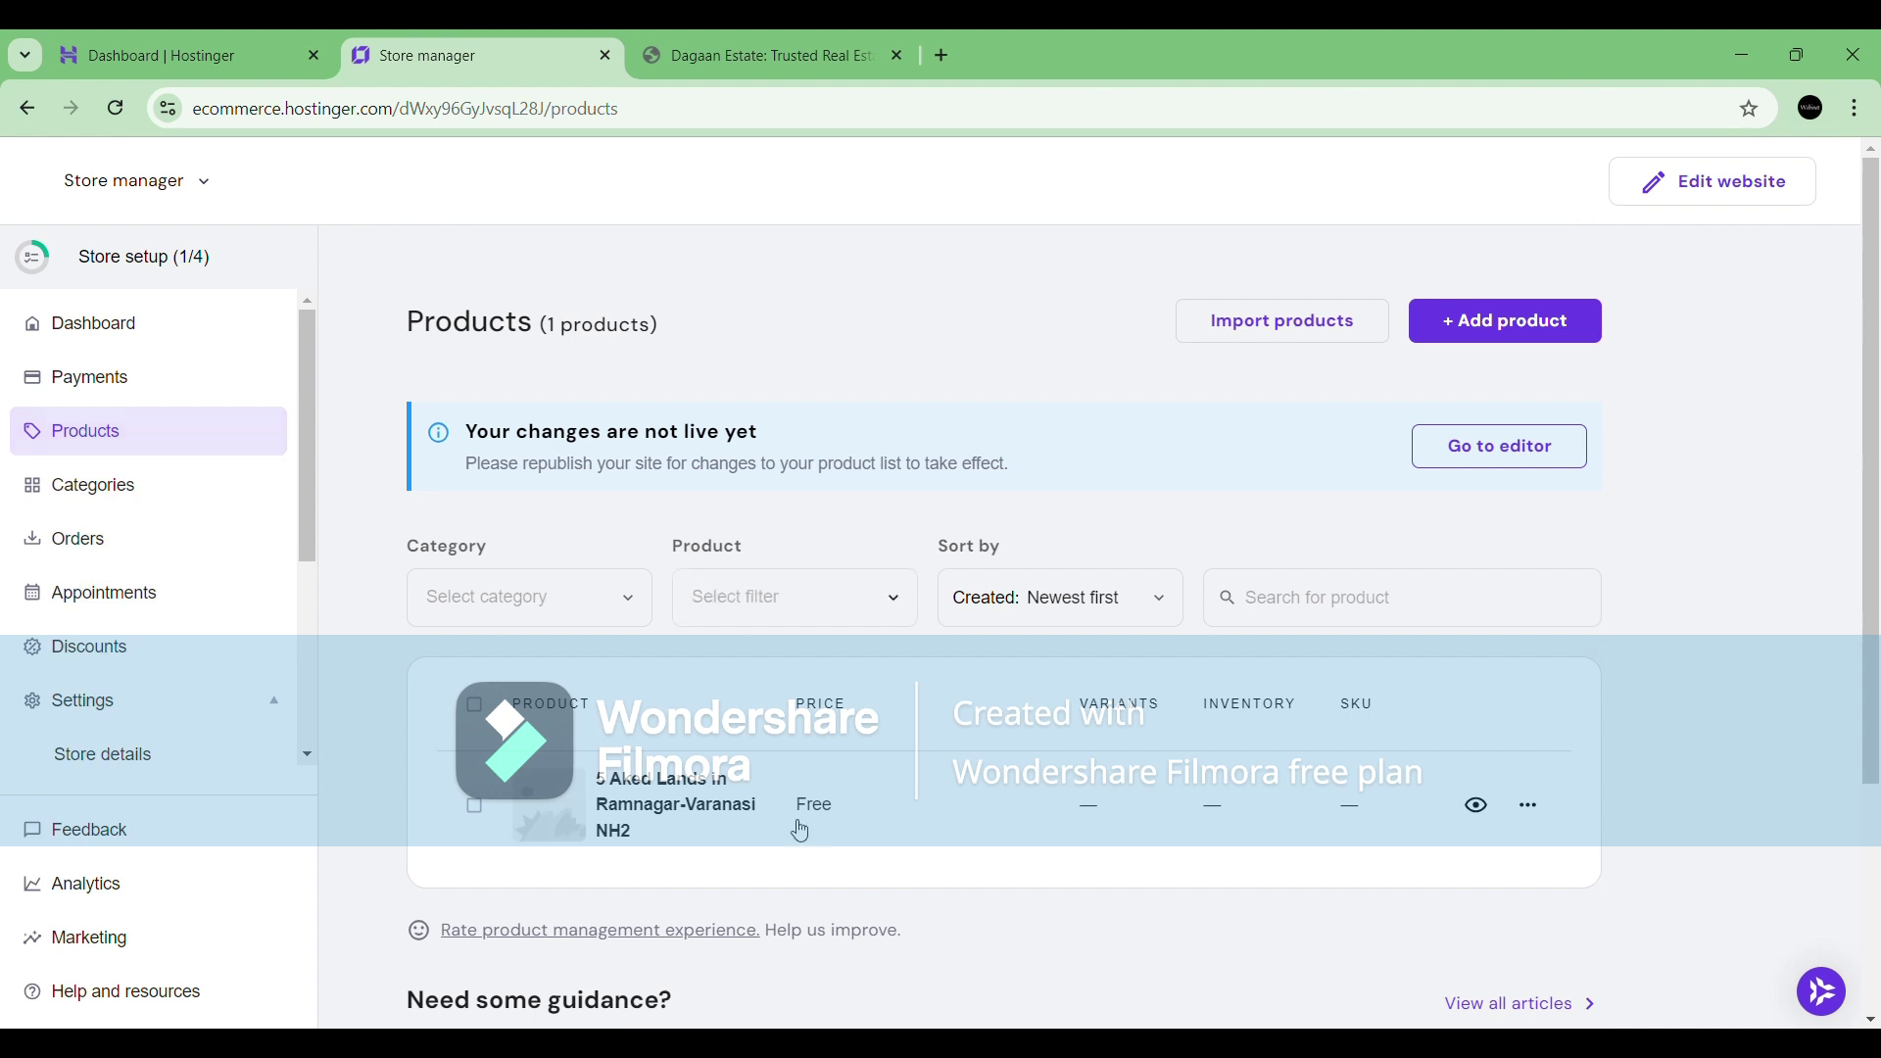
pyautogui.hotkey('ctrl', 'Tab')
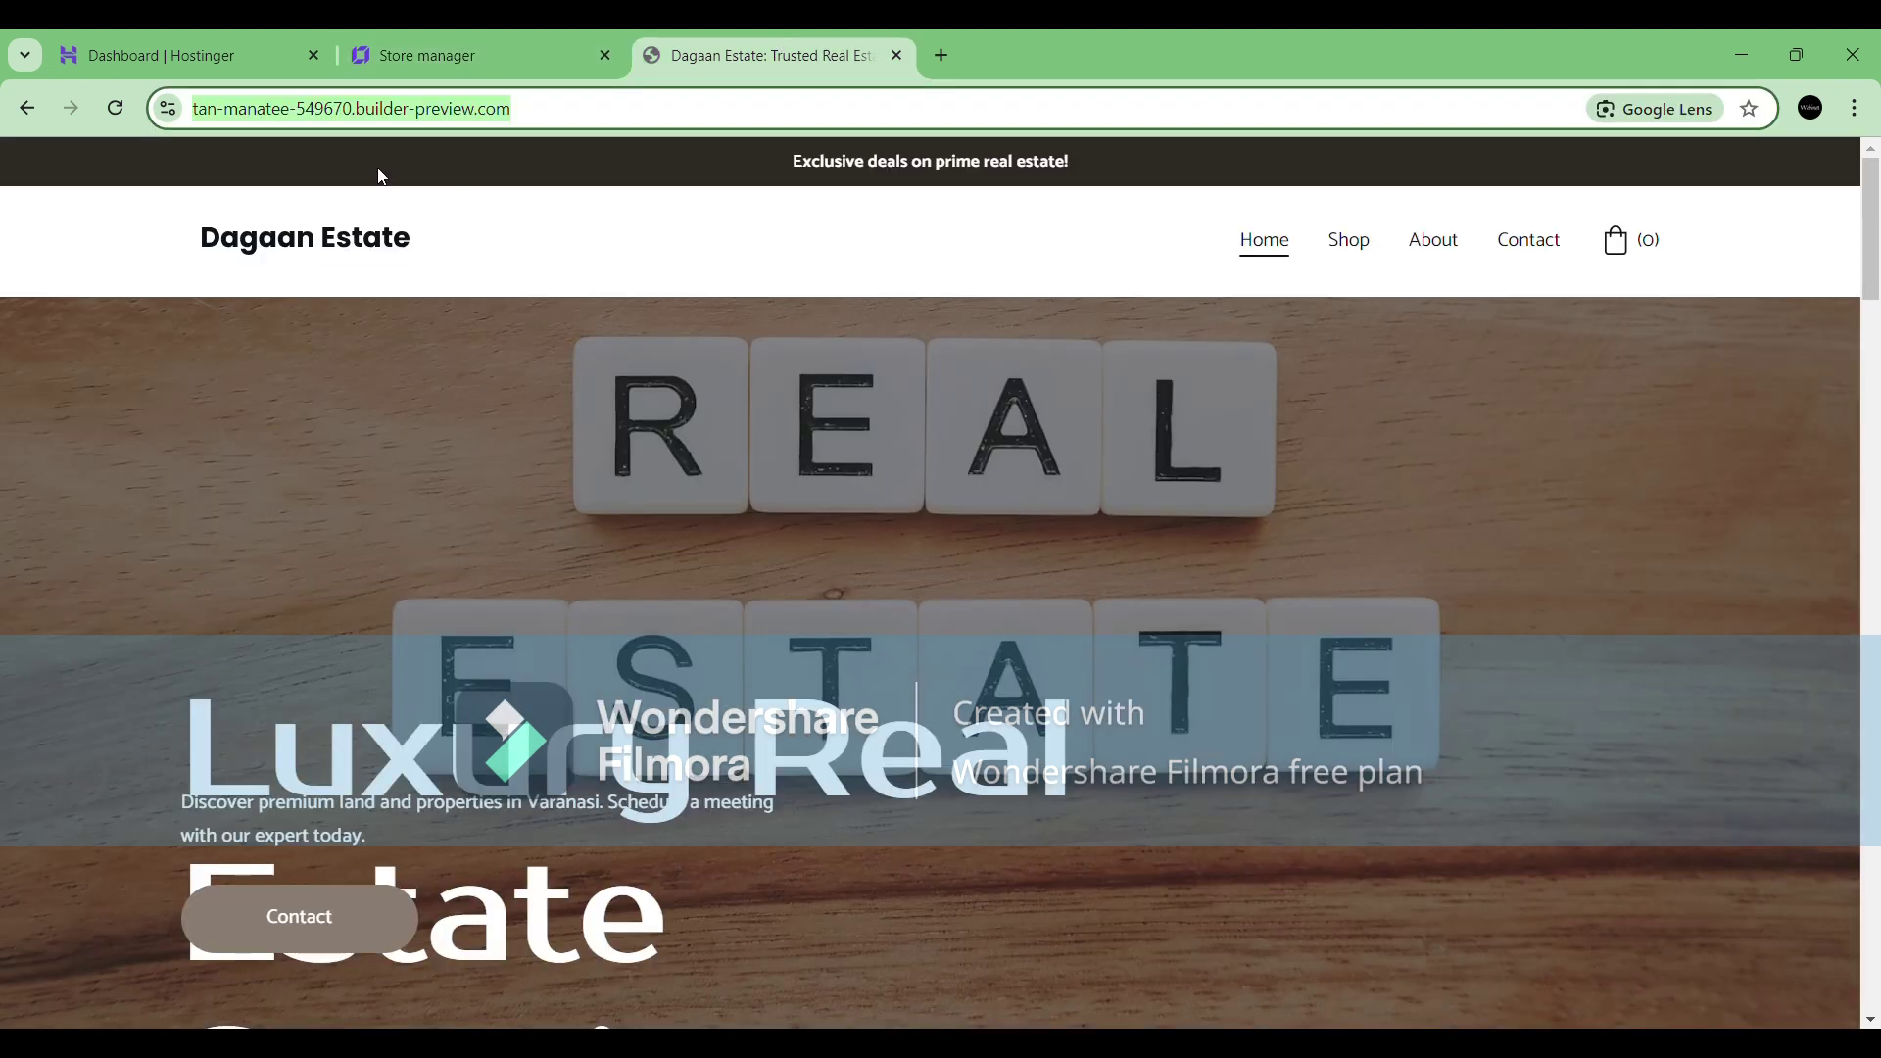
pyautogui.click(115, 108)
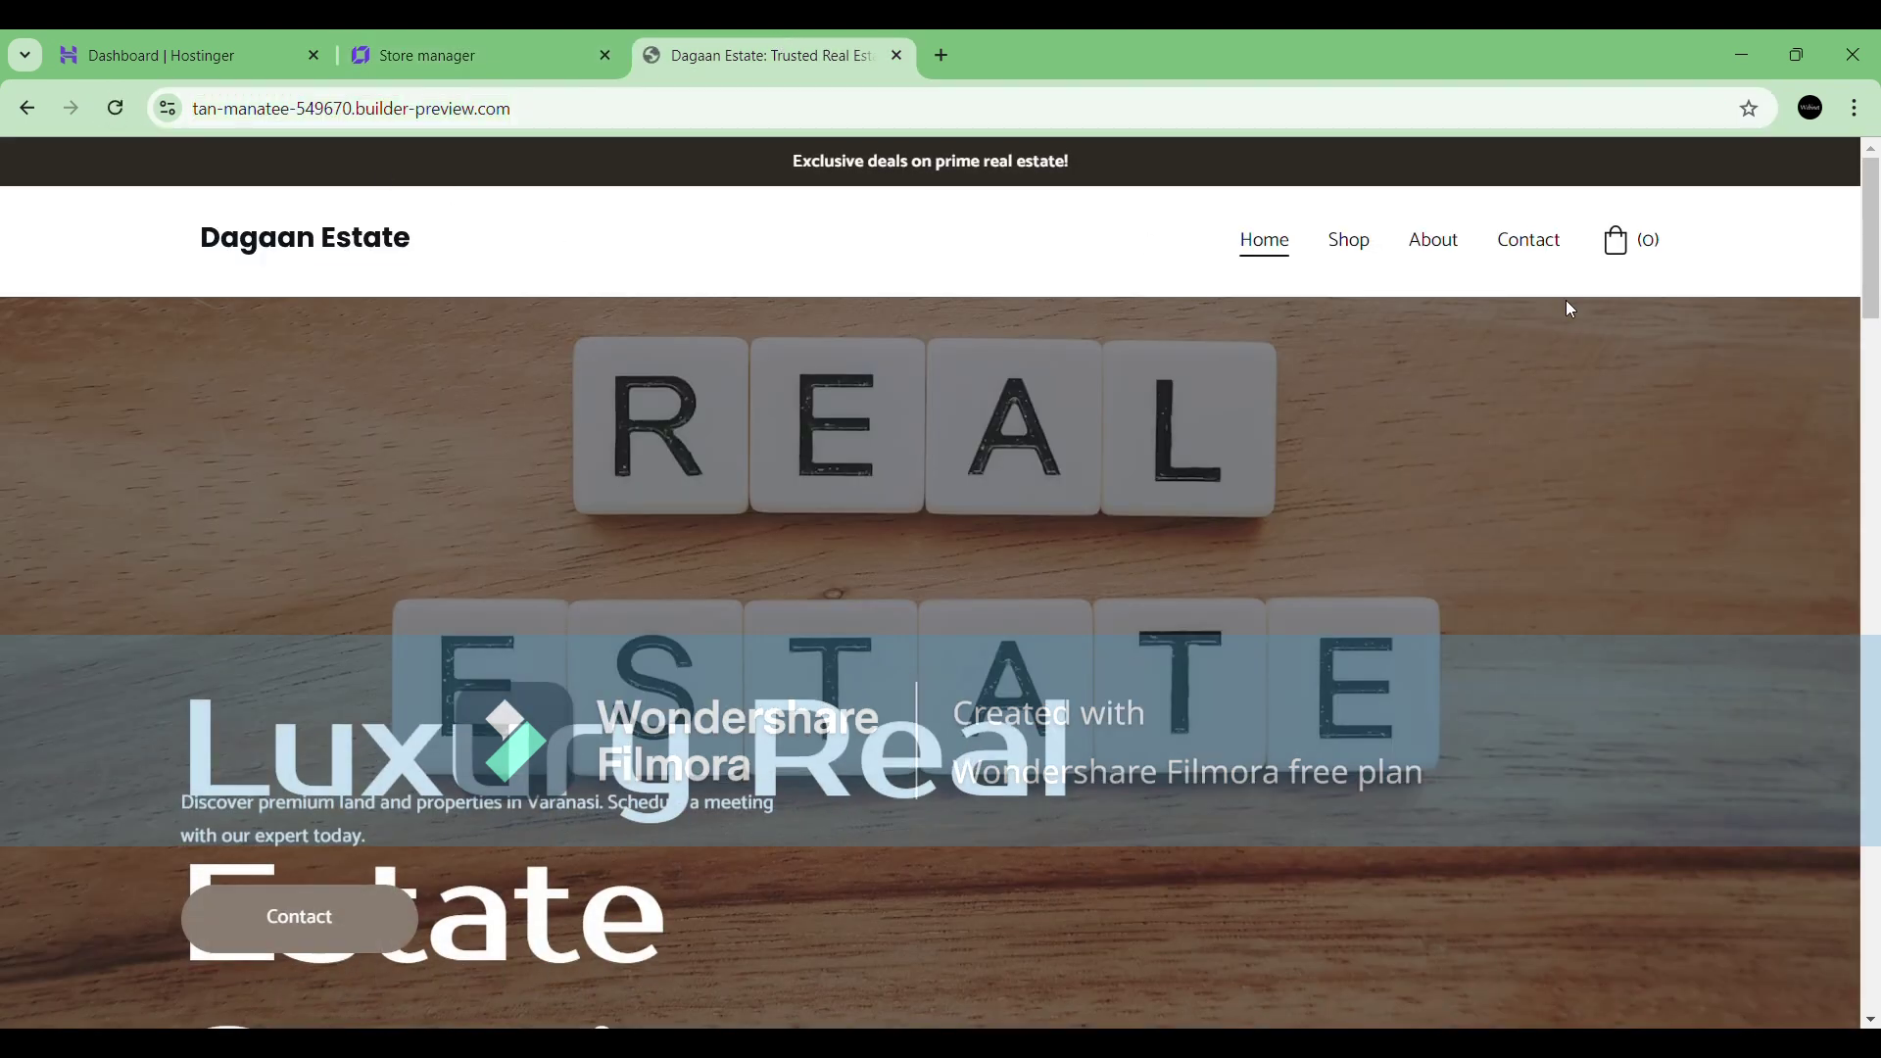
pyautogui.click(1361, 262)
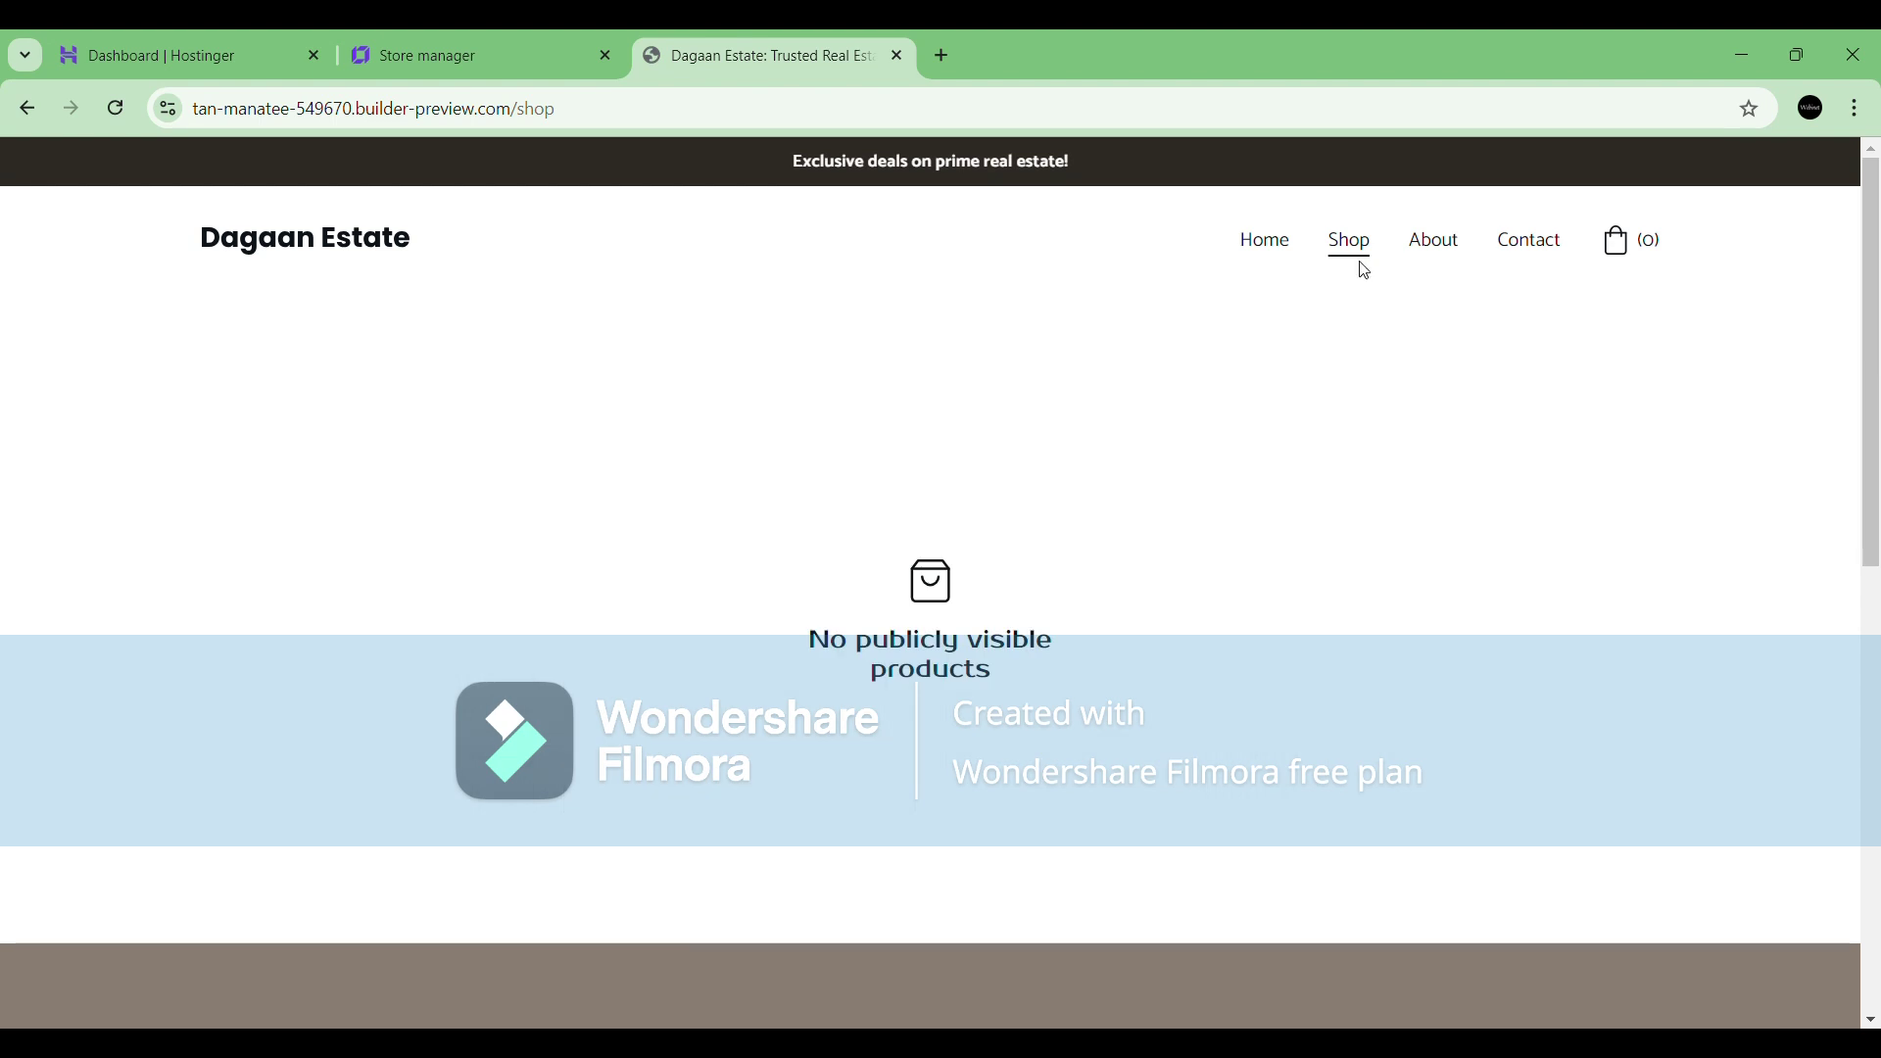
pyautogui.click(496, 39)
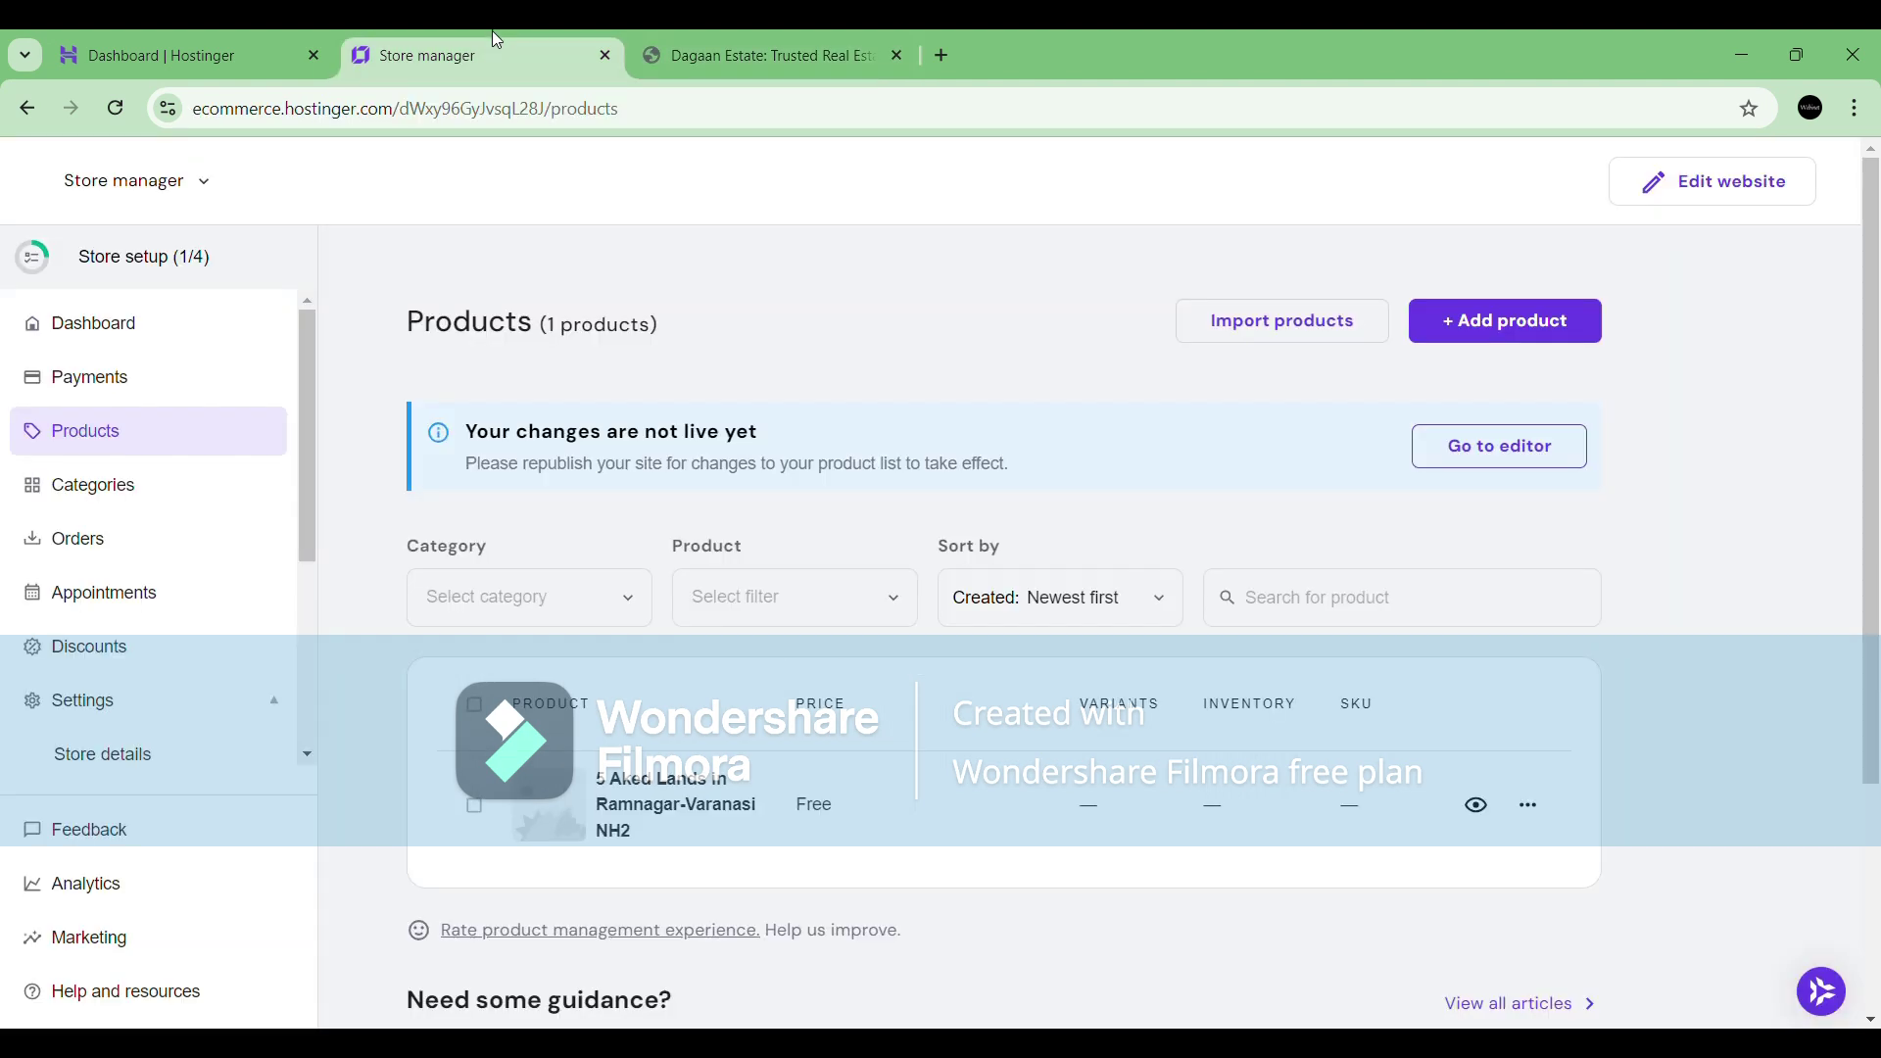
pyautogui.click(1533, 828)
pyautogui.click(809, 44)
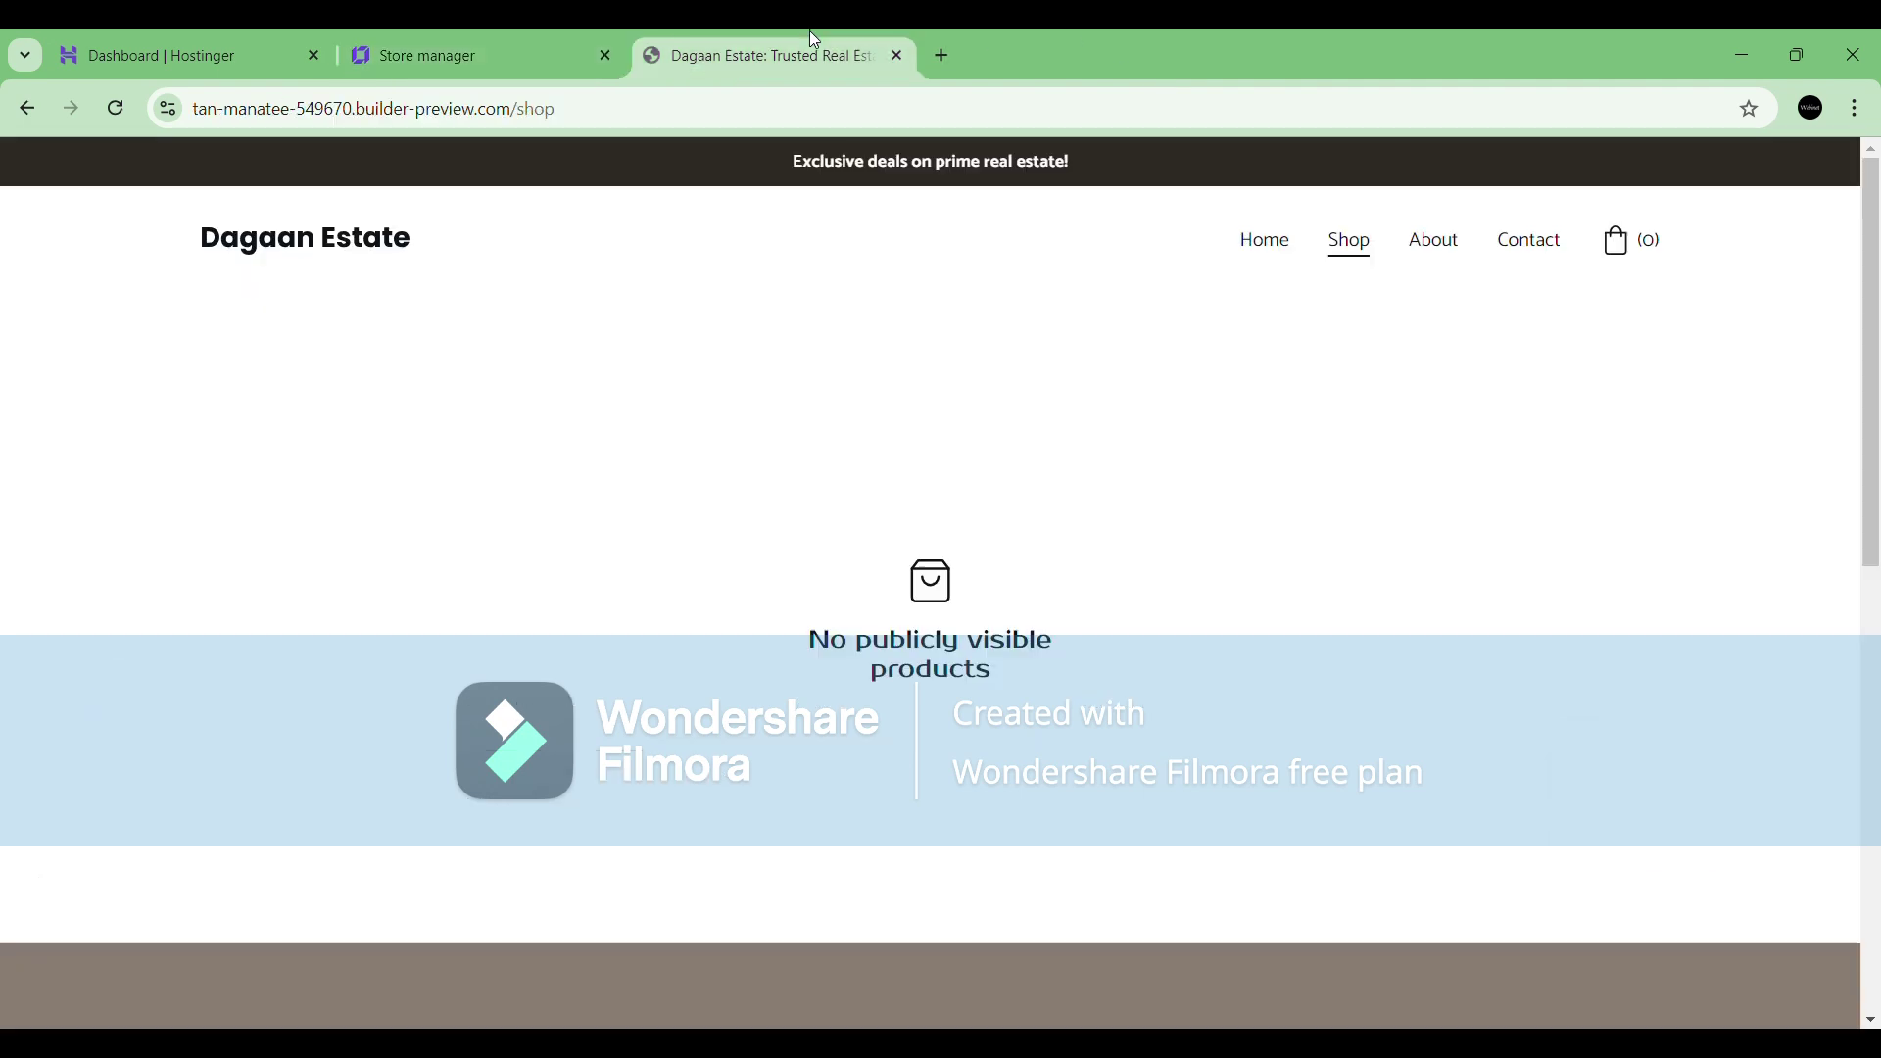
pyautogui.press('F5')
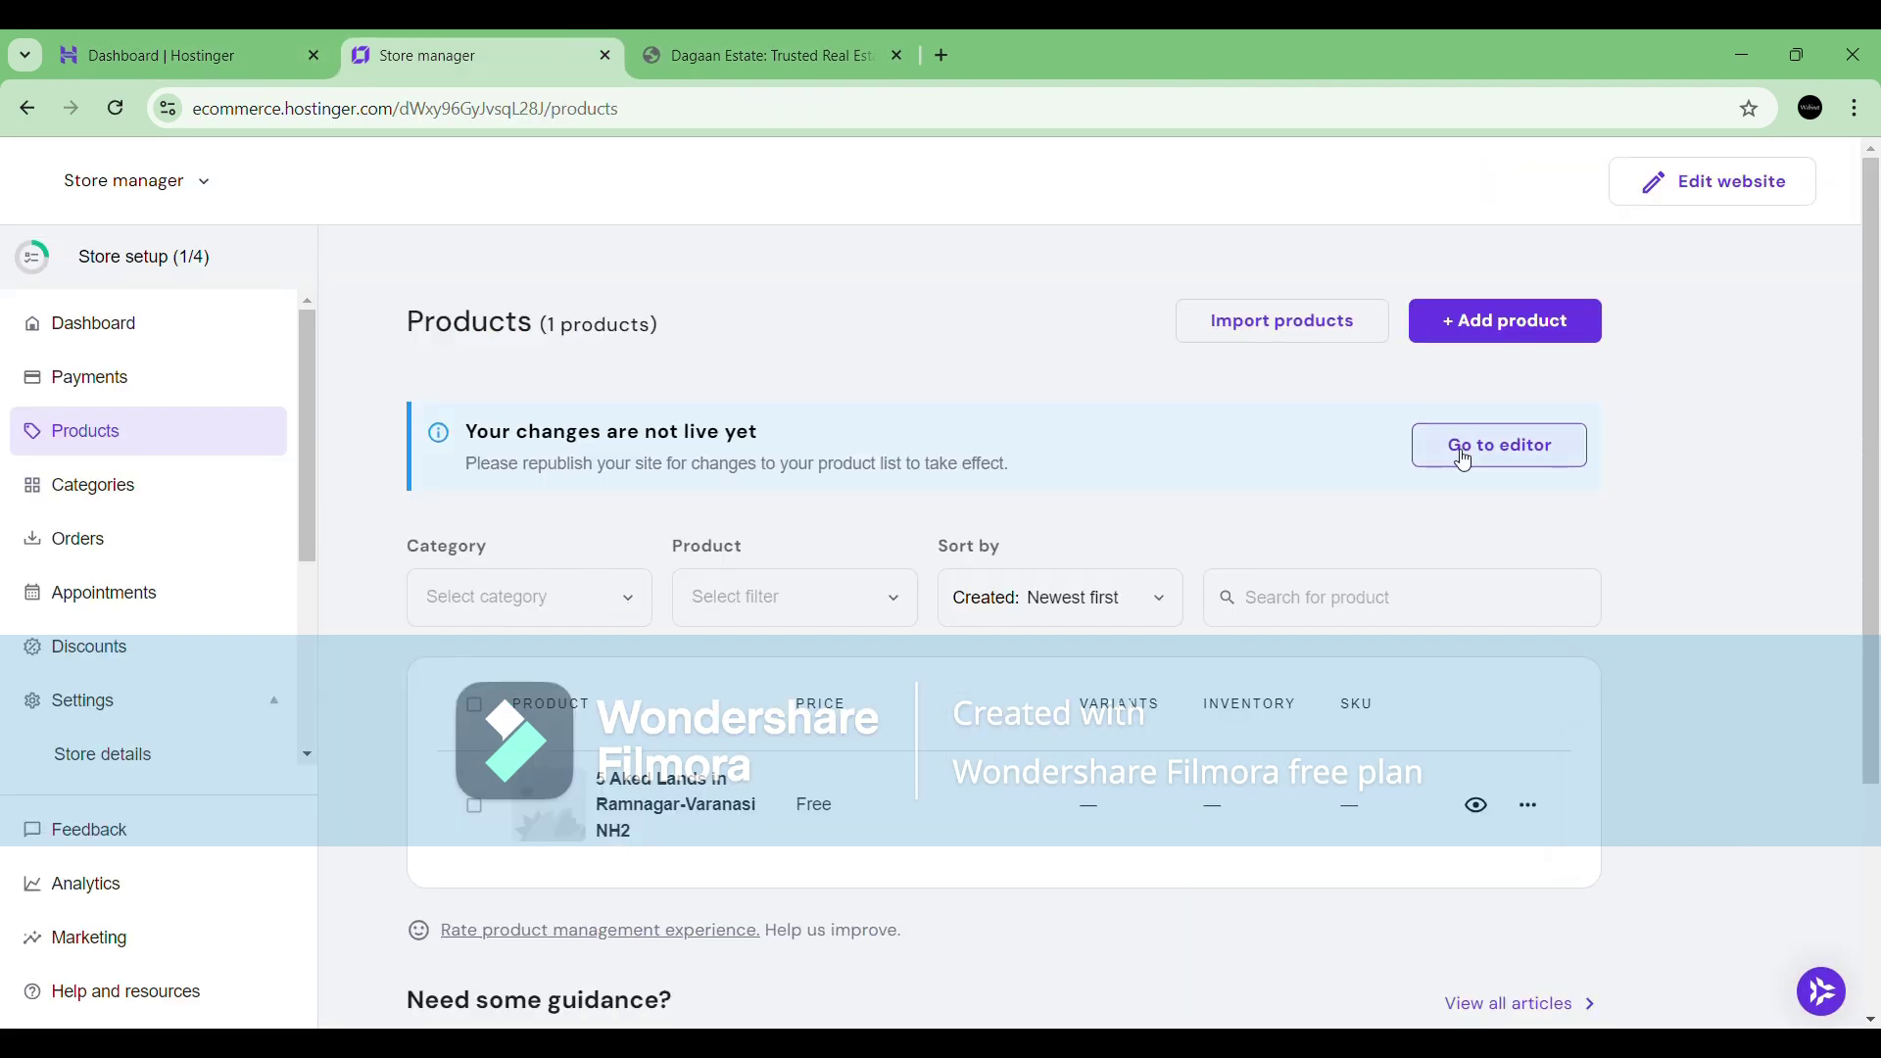
# Open the site in the editor and publish the latest changes with Update website.
pyautogui.click(1463, 460)
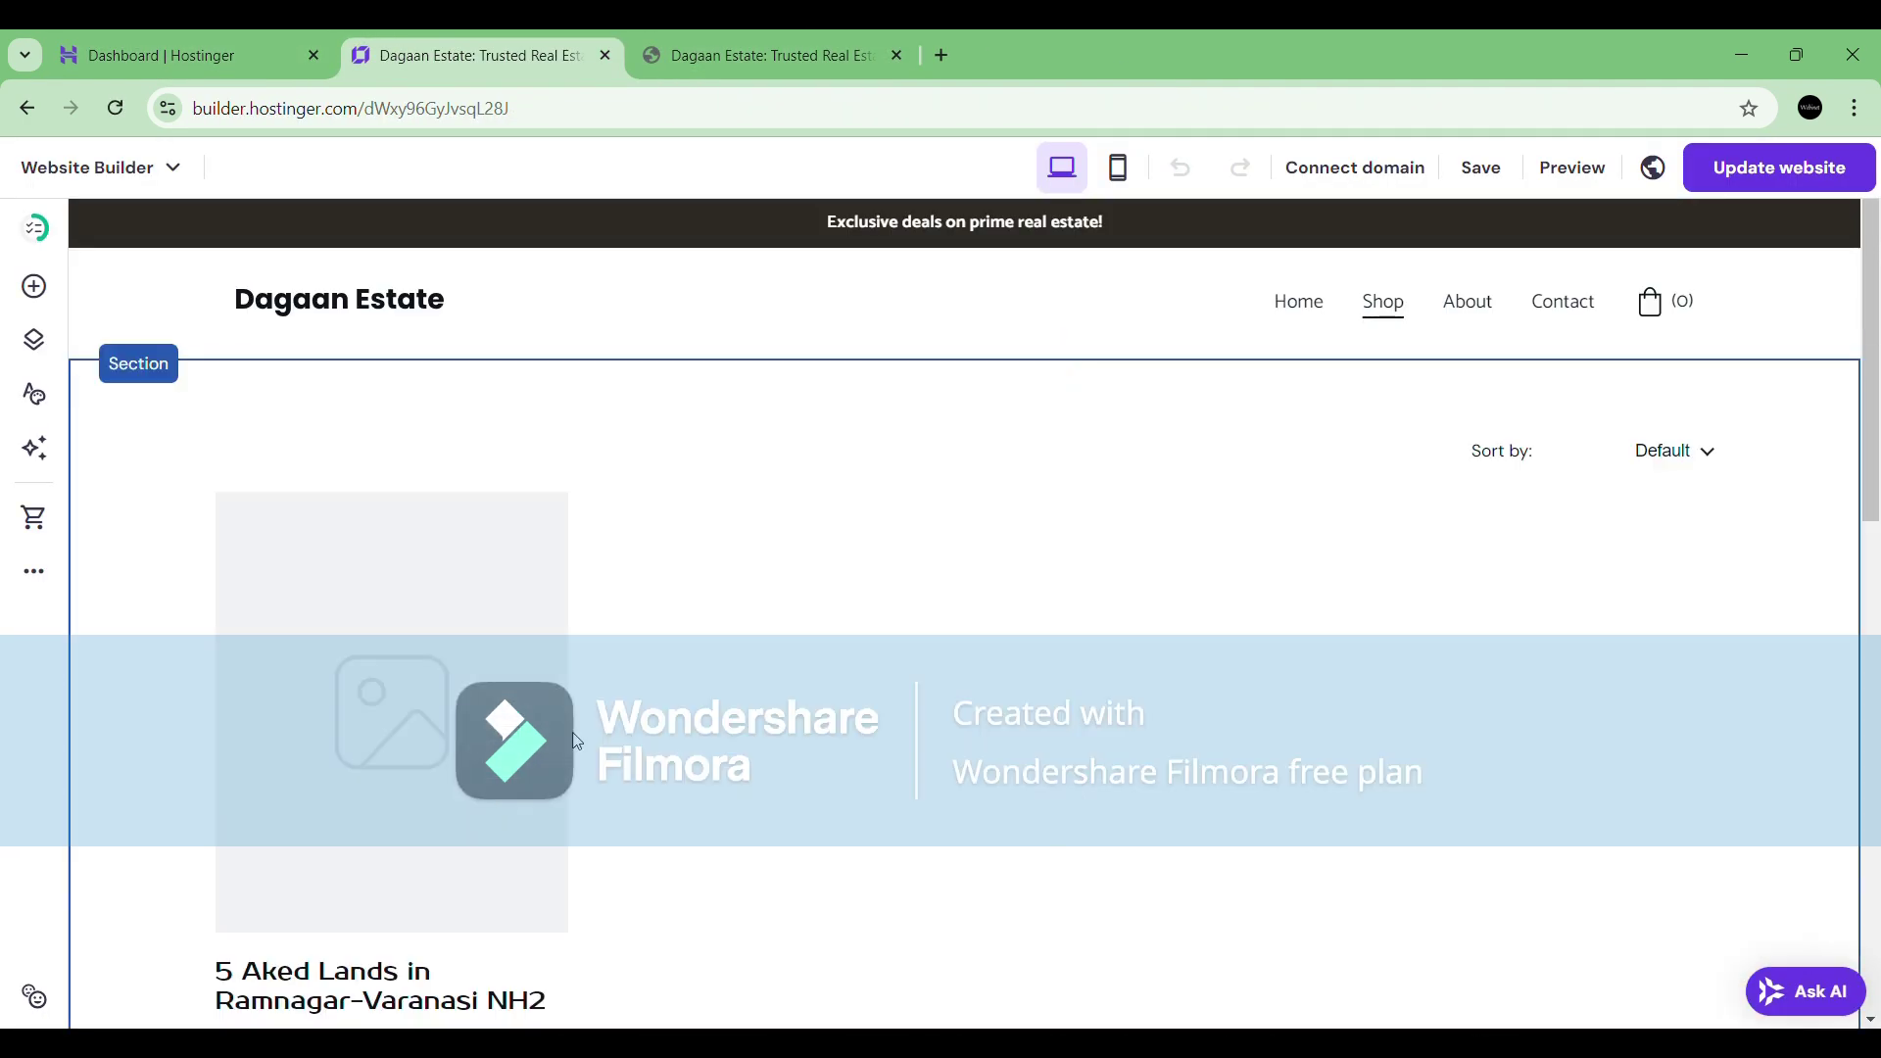
pyautogui.scroll(-4, 1344, 315)
pyautogui.click(1773, 187)
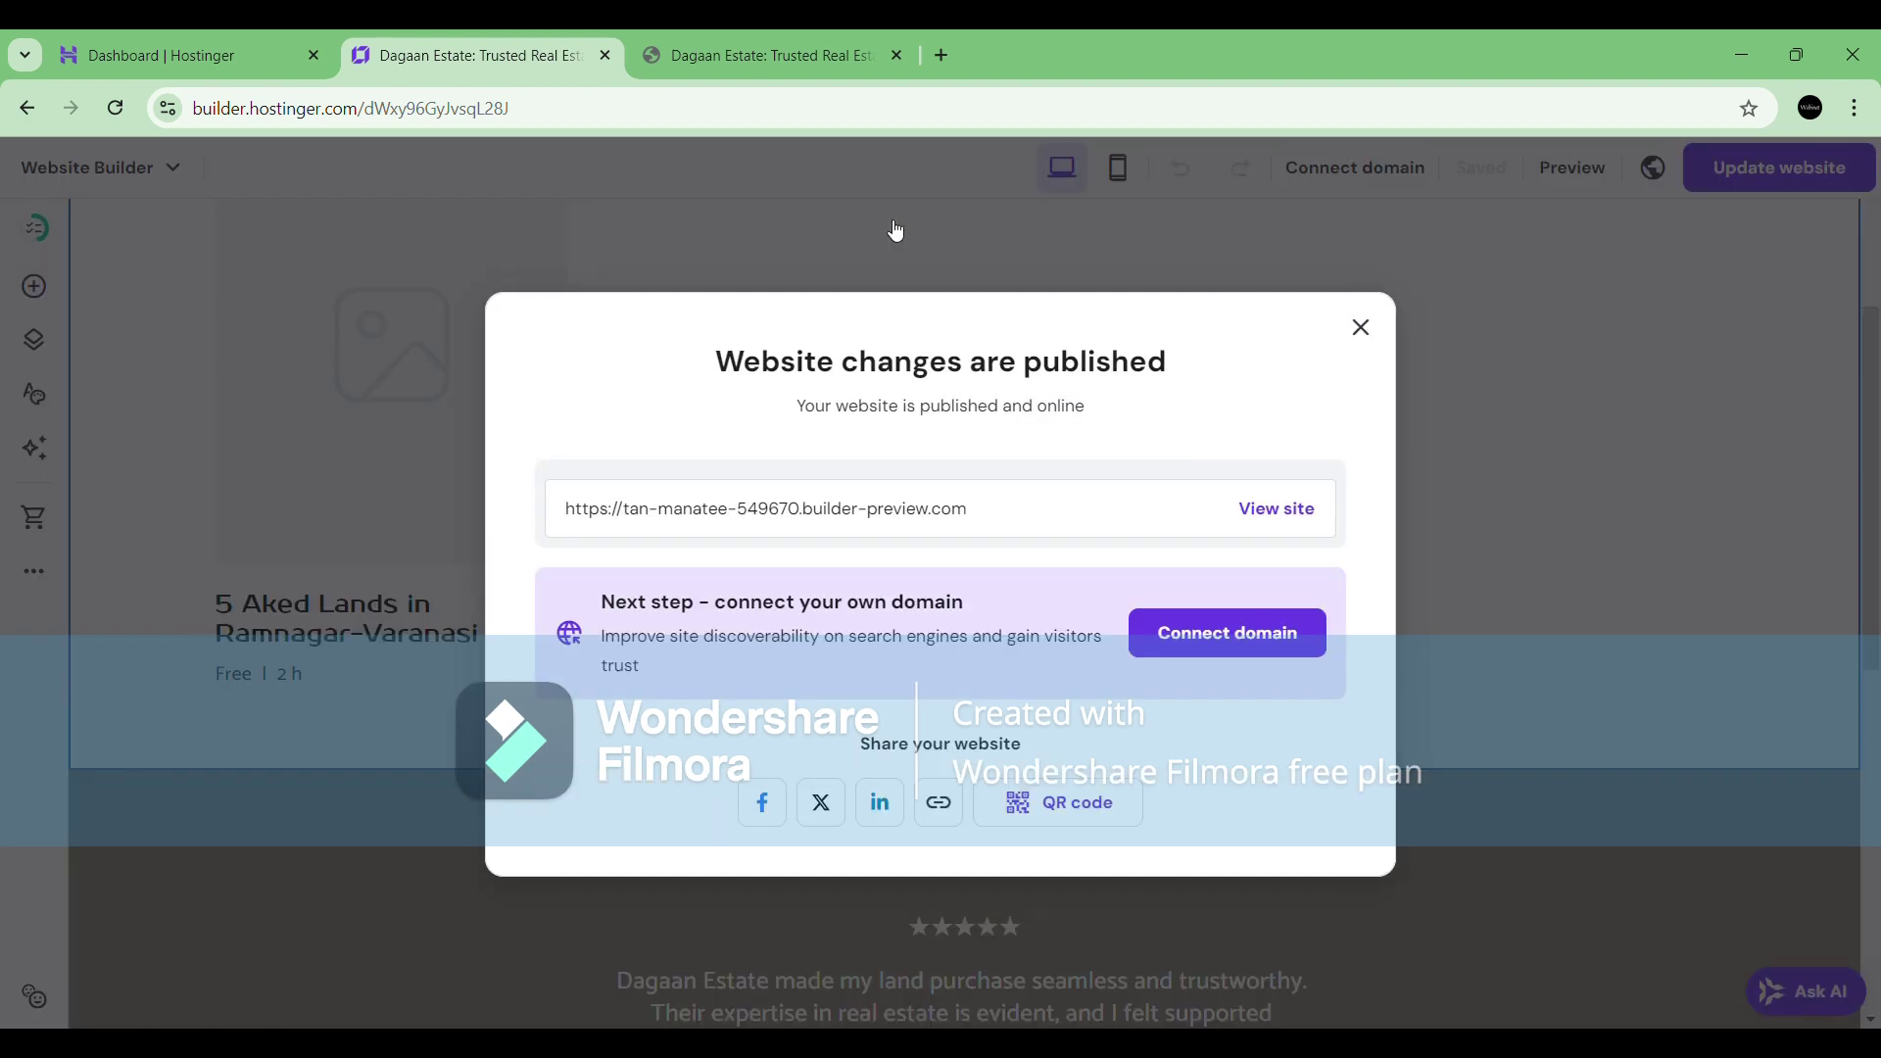
# Reload the live preview and view the 5 Aked Lands product page.
pyautogui.click(764, 55)
pyautogui.click(115, 108)
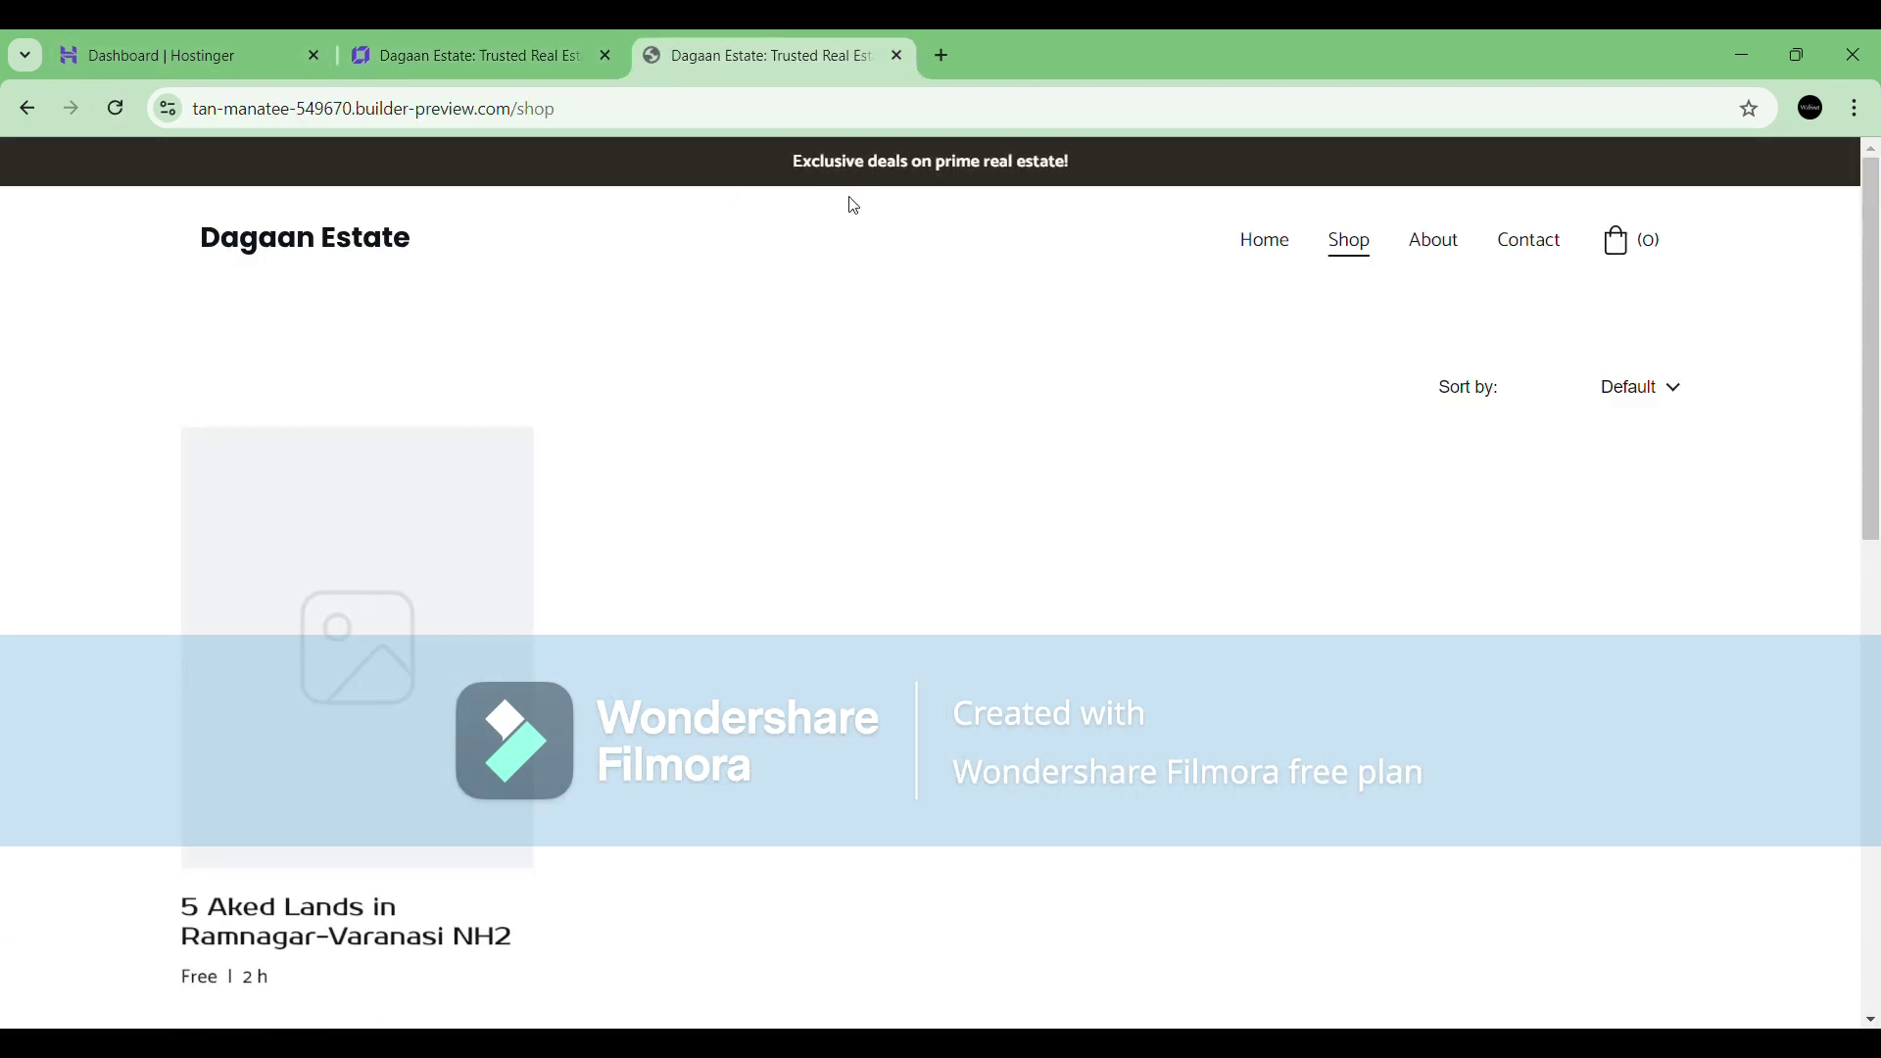
pyautogui.scroll(-2, 839, 562)
pyautogui.click(349, 563)
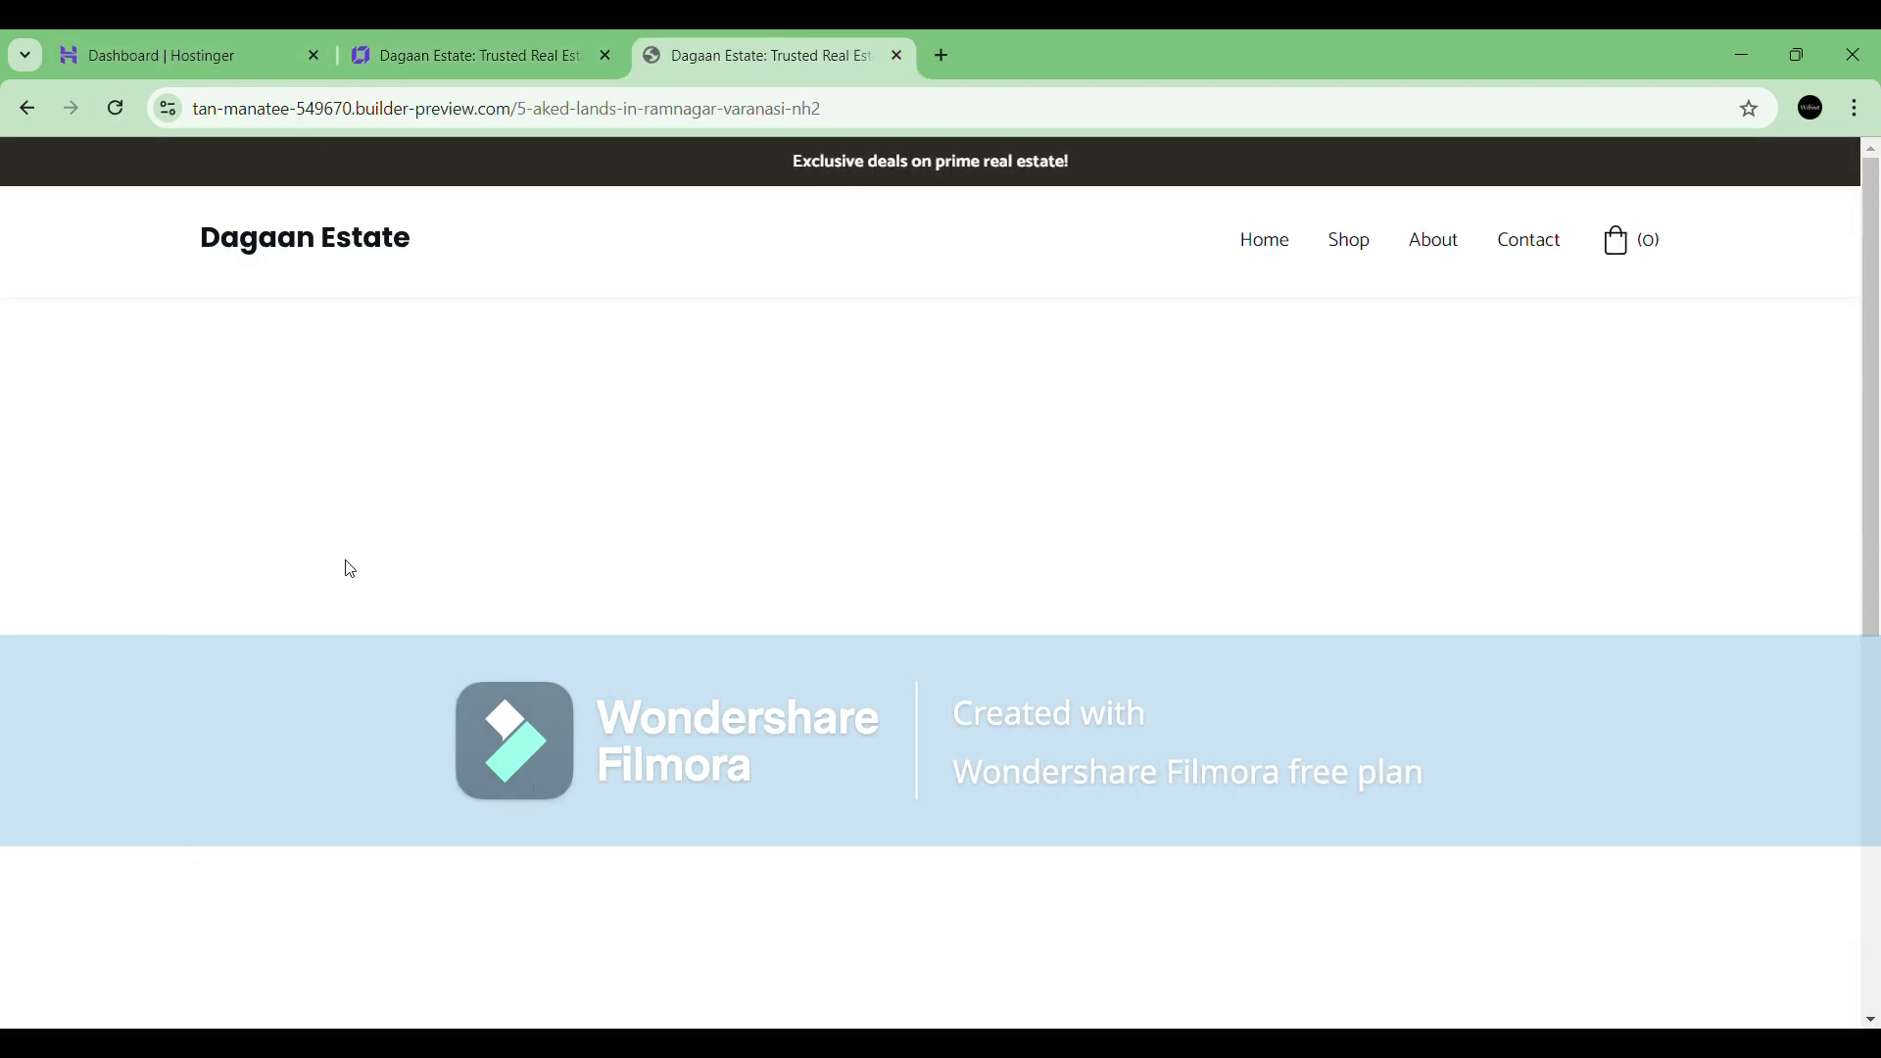
pyautogui.scroll(-10, 1264, 642)
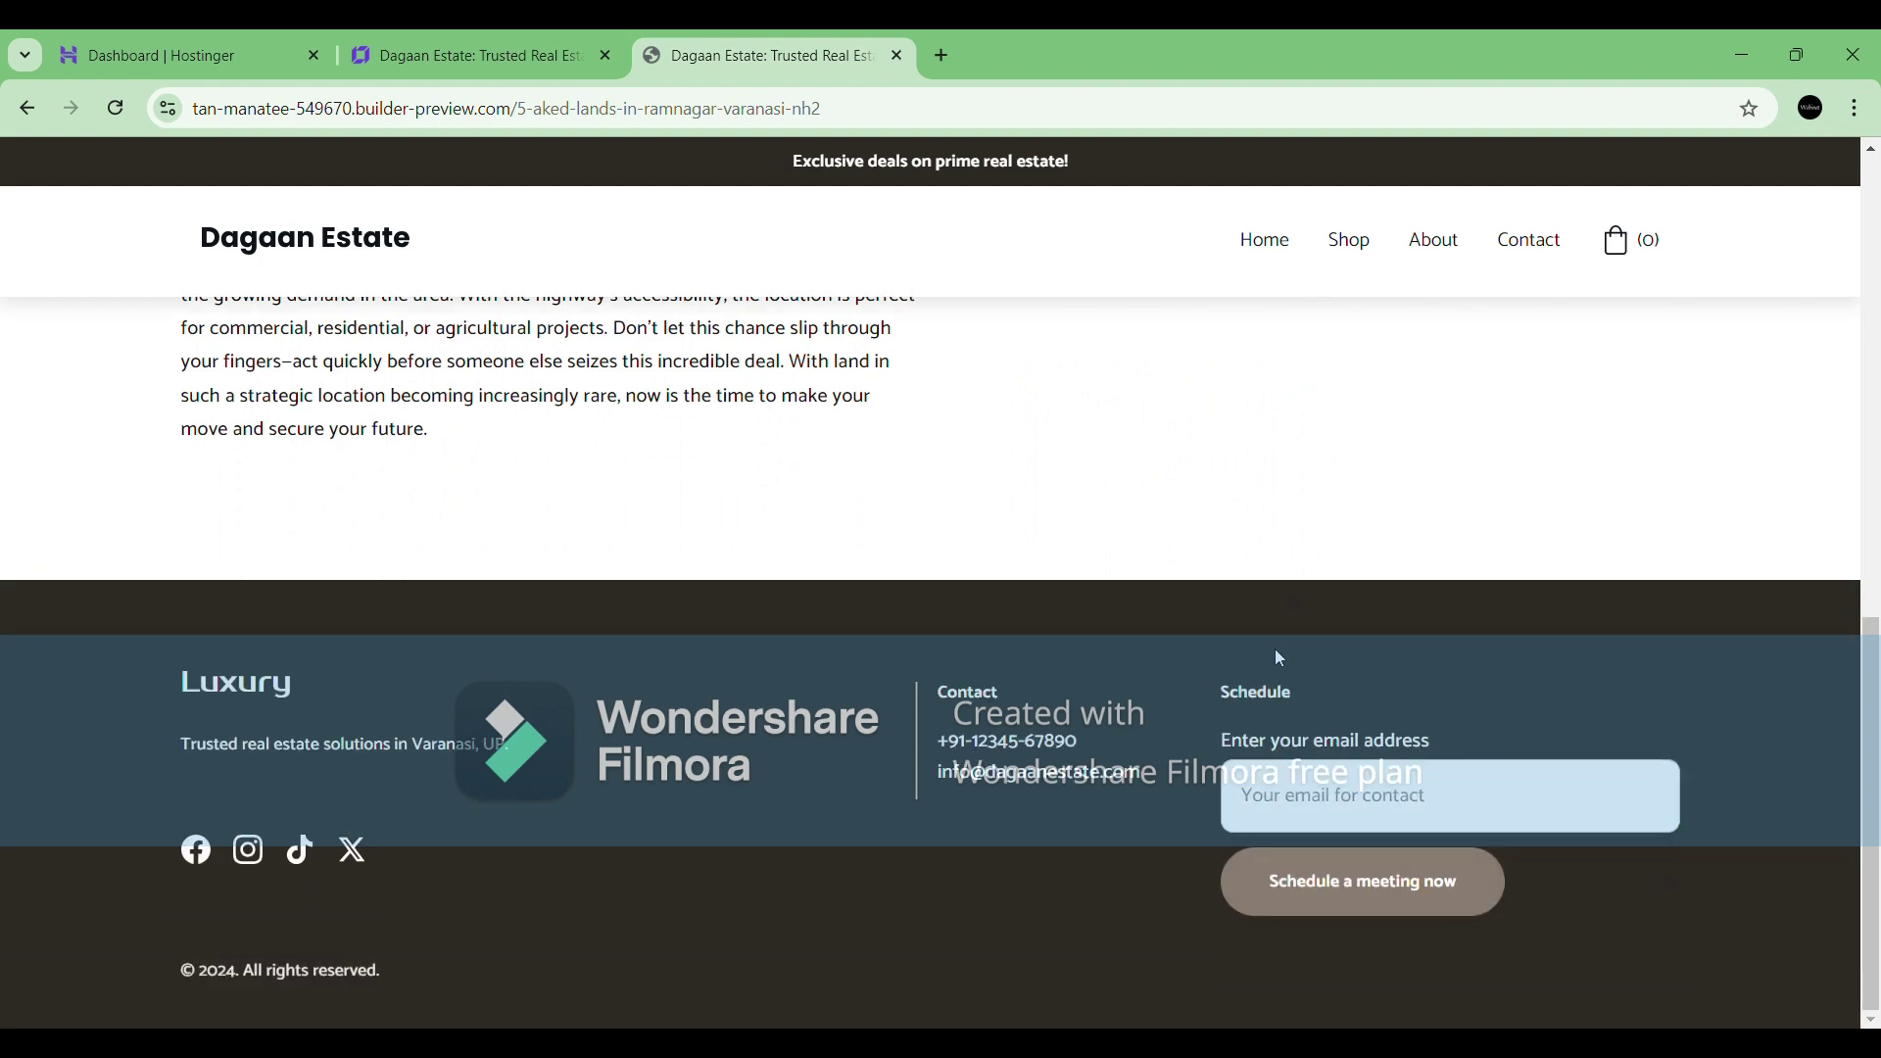
pyautogui.scroll(9, 1272, 647)
pyautogui.scroll(2, 1205, 635)
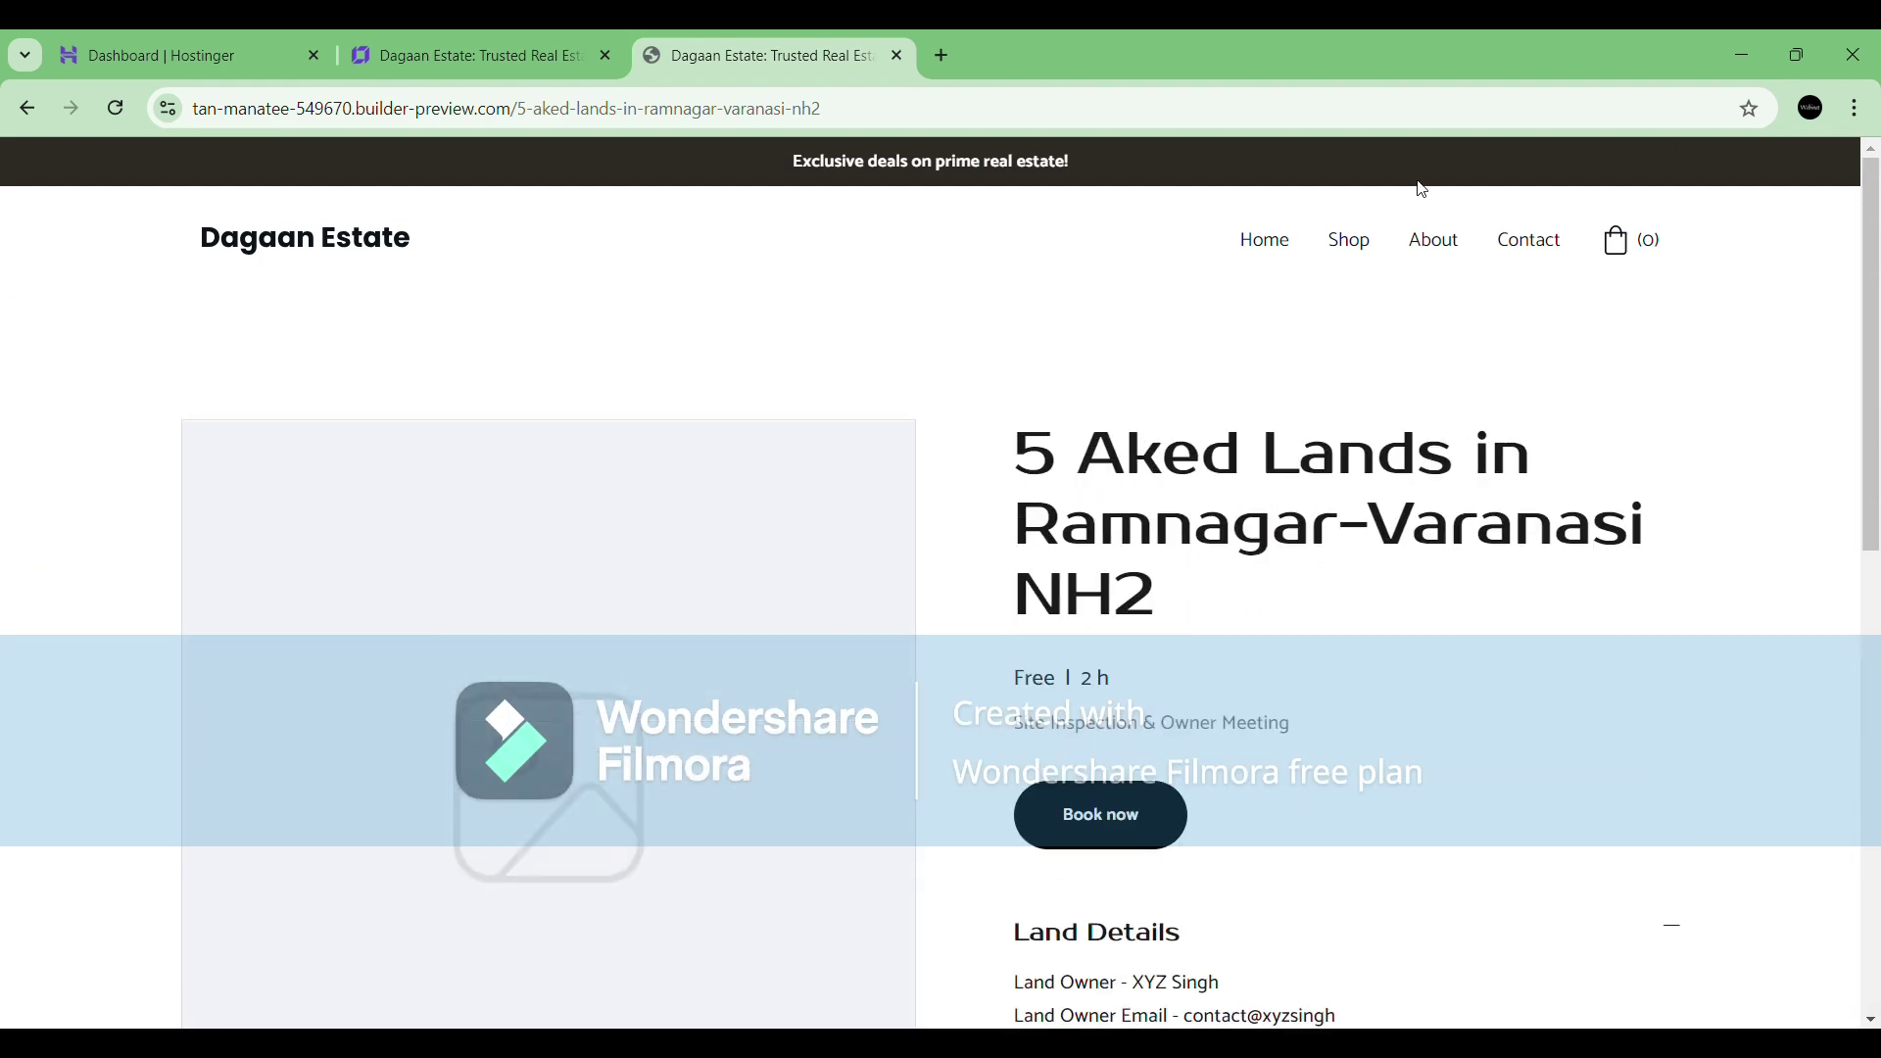
pyautogui.hotkey('ctrl', '-')
pyautogui.scroll(-5, 257, 260)
pyautogui.scroll(5, 294, 257)
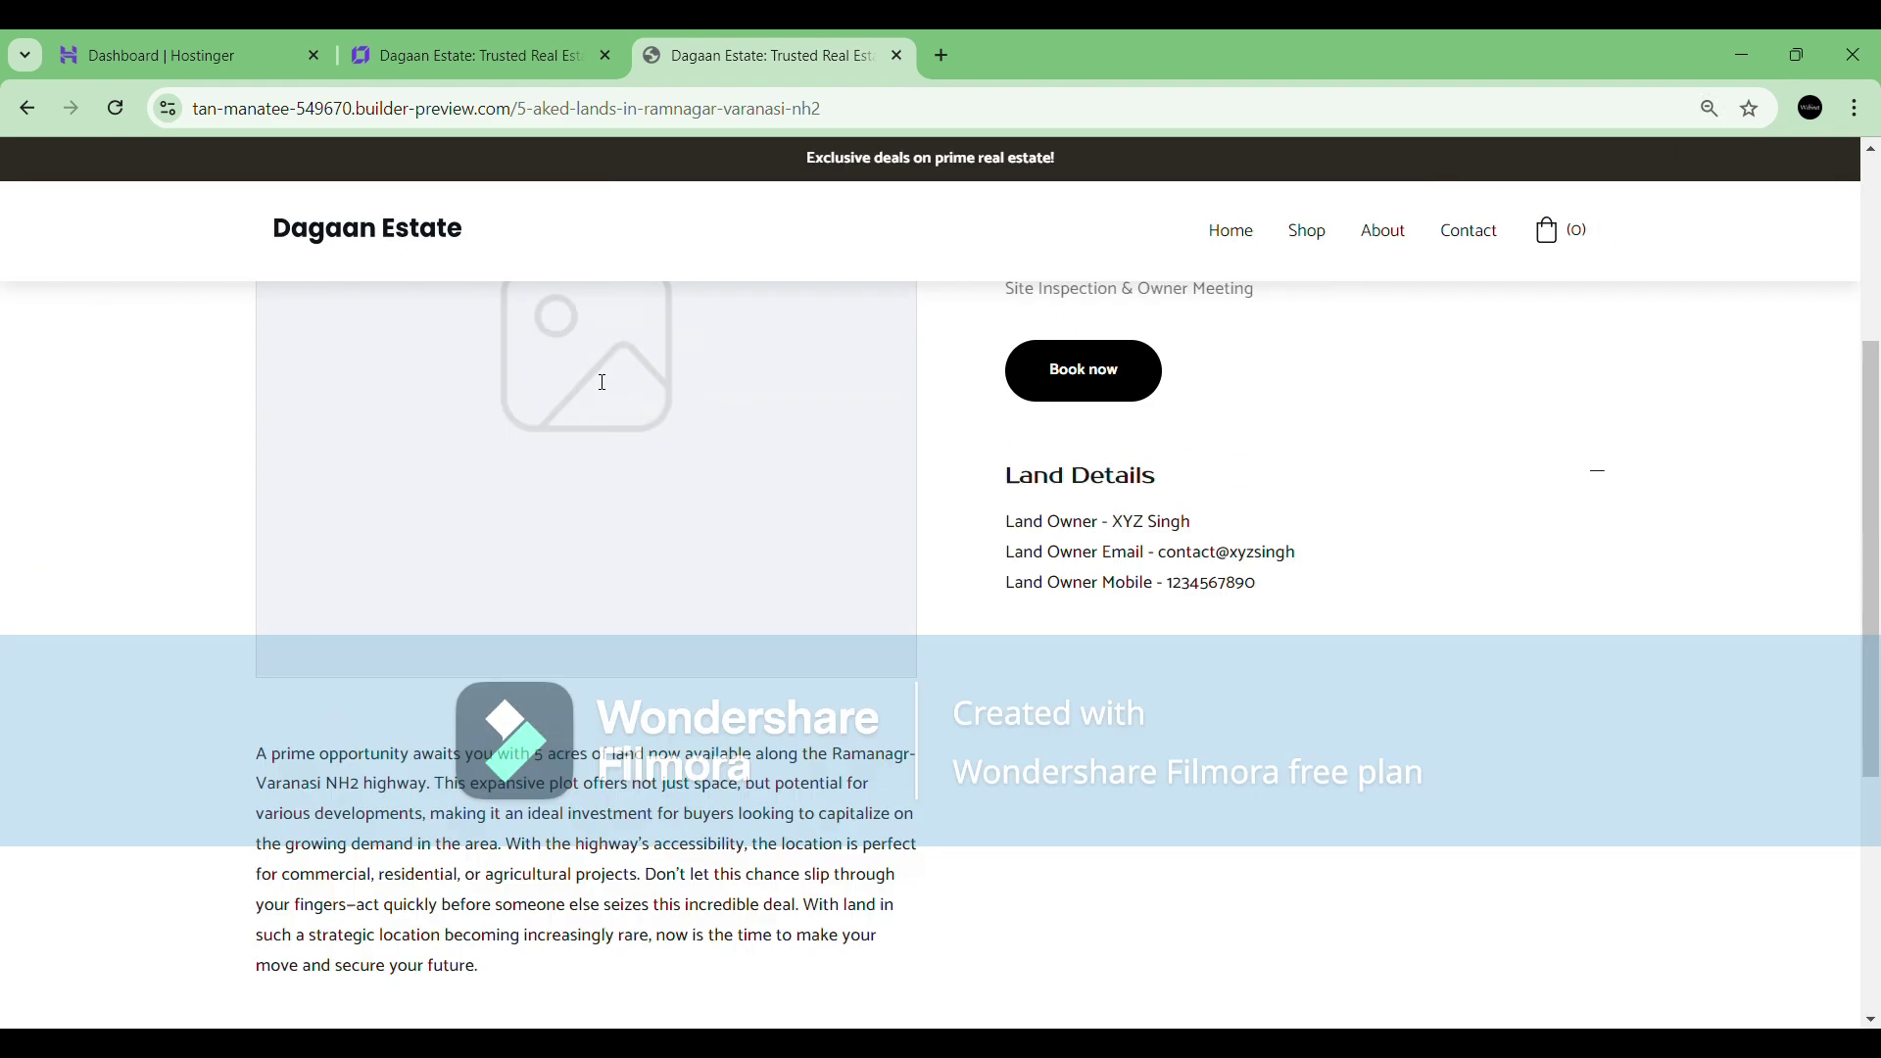
# Return to the home page and open the Shop page to confirm the listing.
pyautogui.click(351, 245)
pyautogui.scroll(-15, 1097, 372)
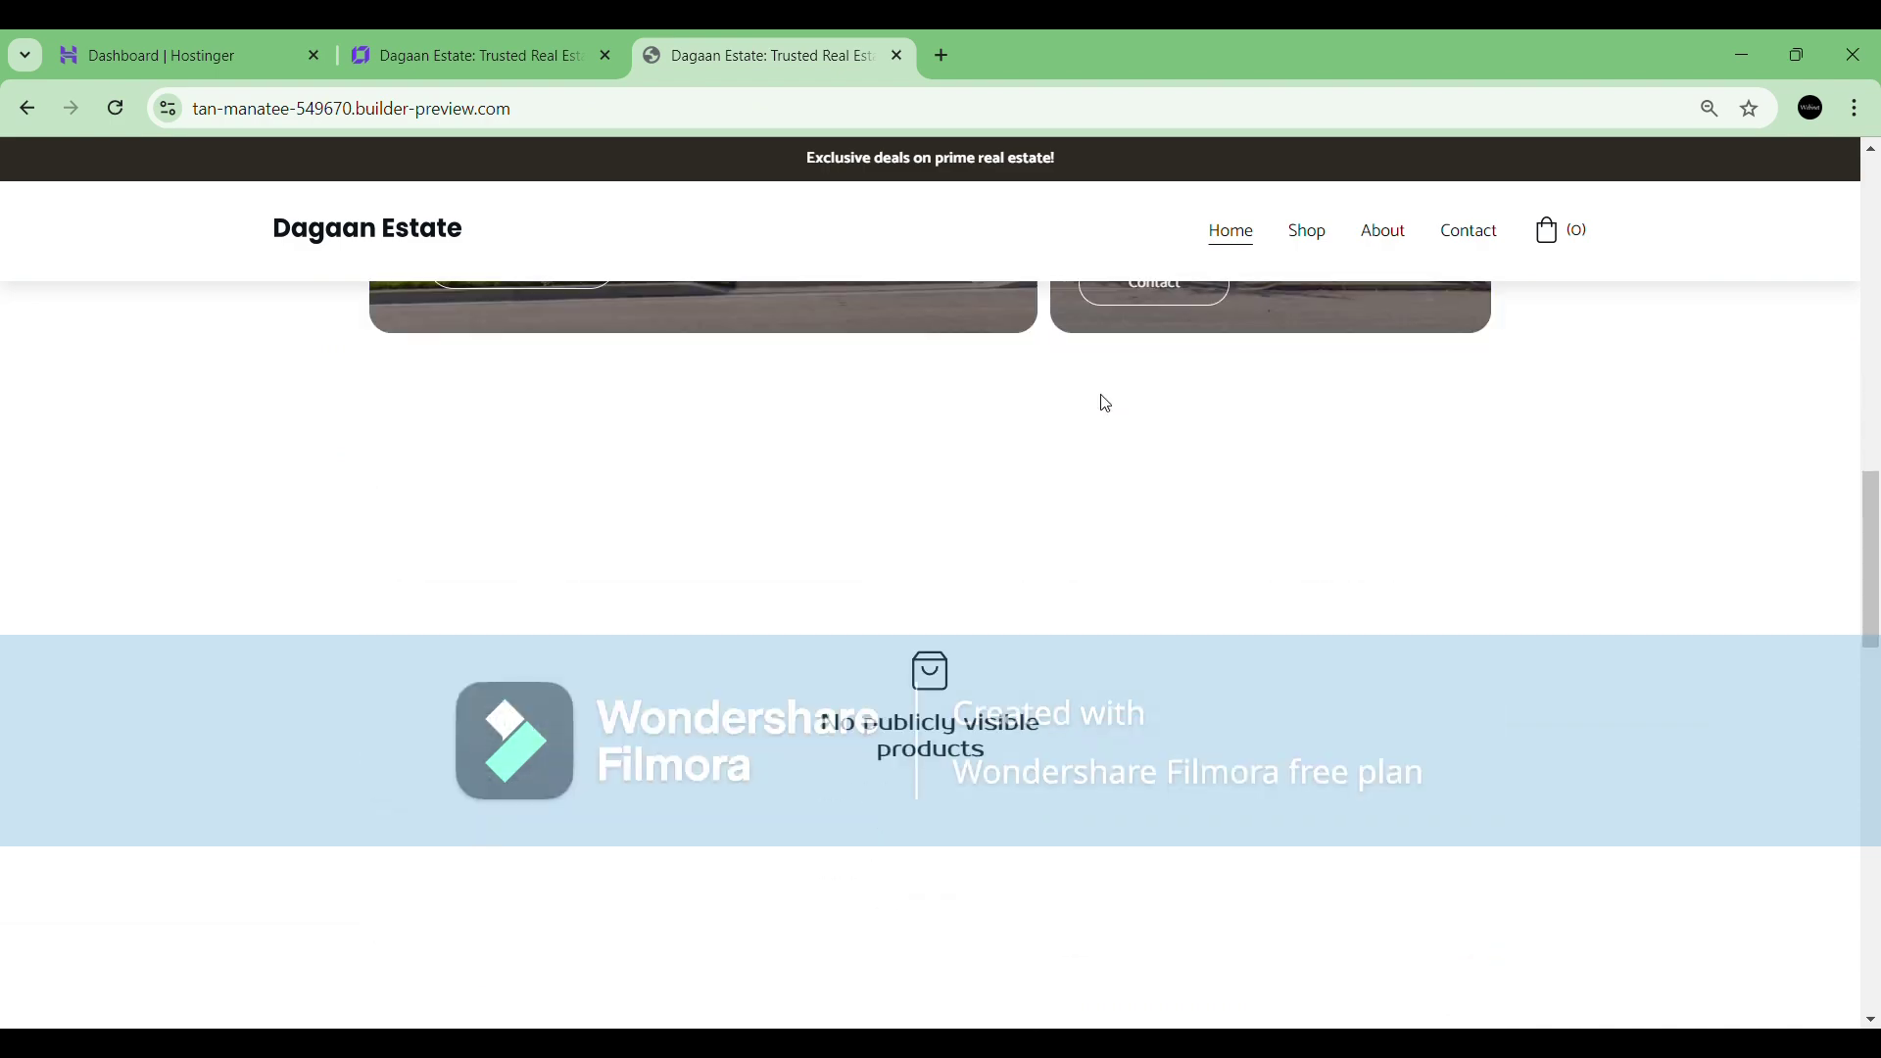
pyautogui.scroll(14, 632, 558)
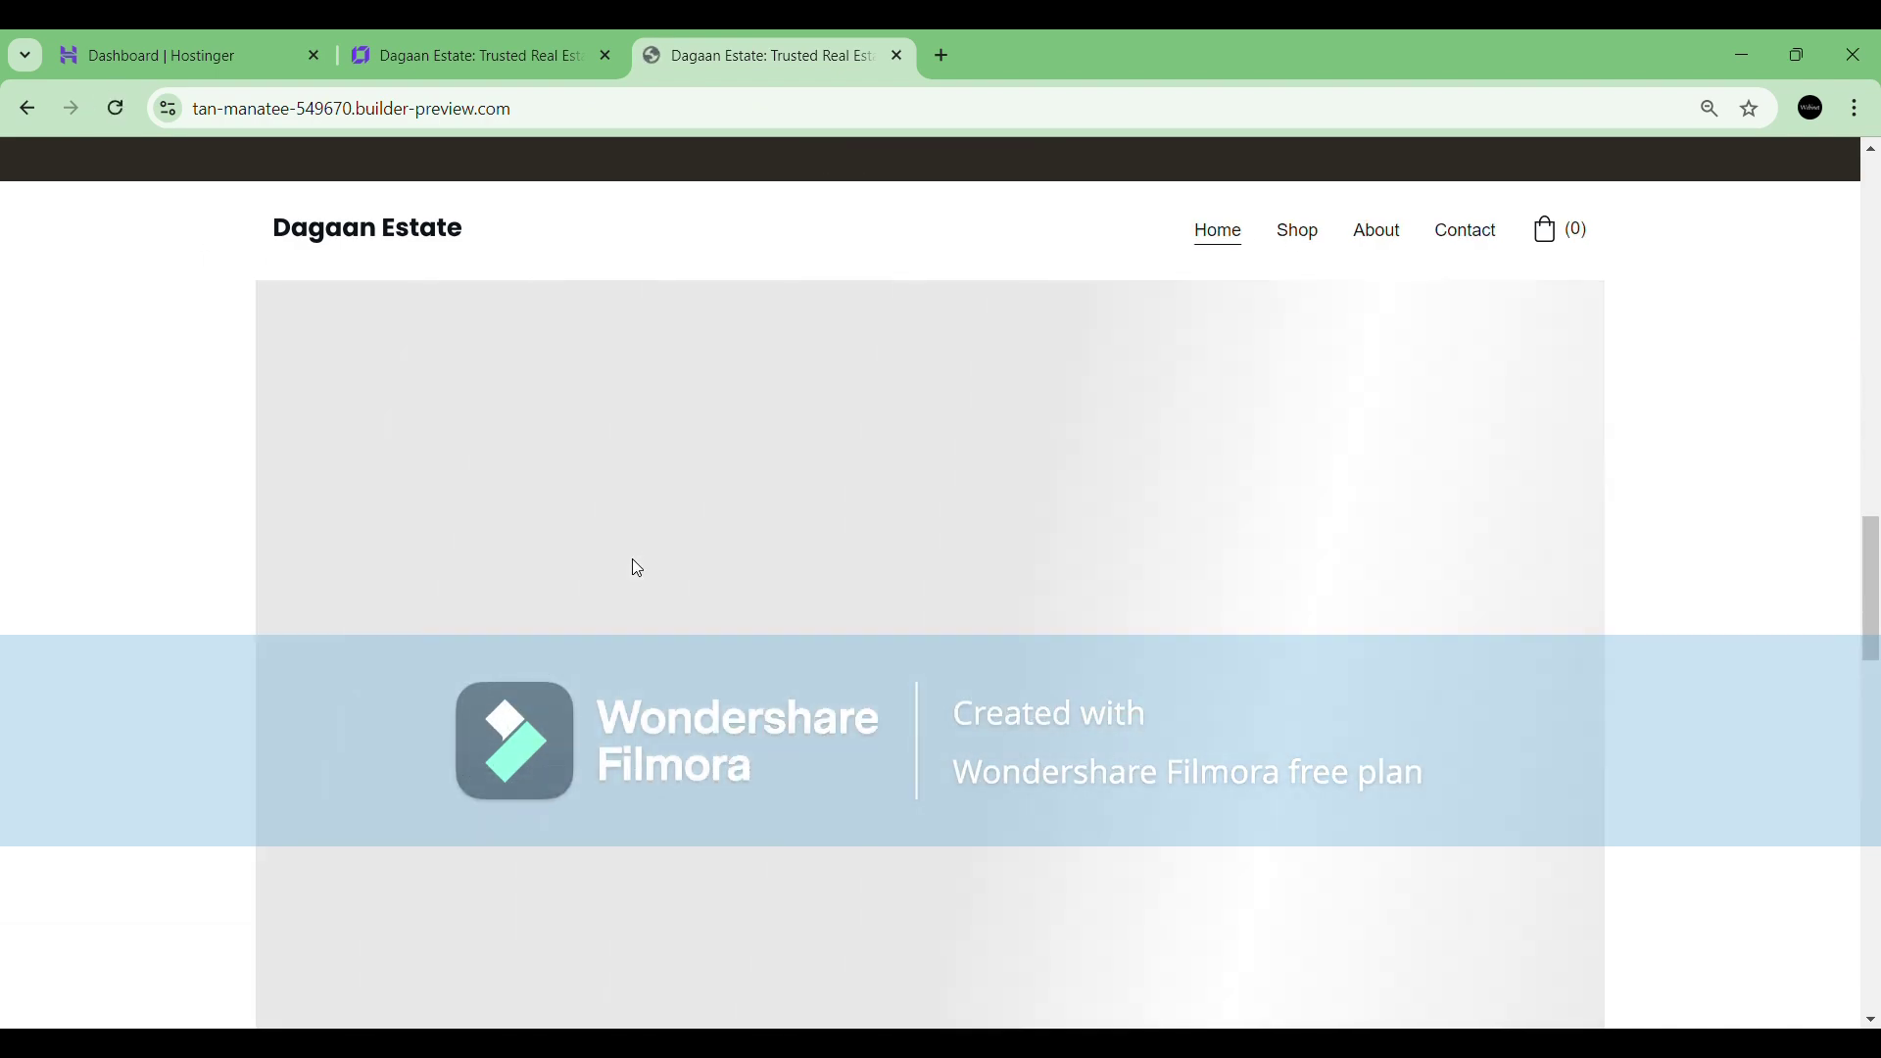
pyautogui.scroll(-6, 632, 558)
pyautogui.scroll(-7, 632, 562)
pyautogui.scroll(3, 632, 562)
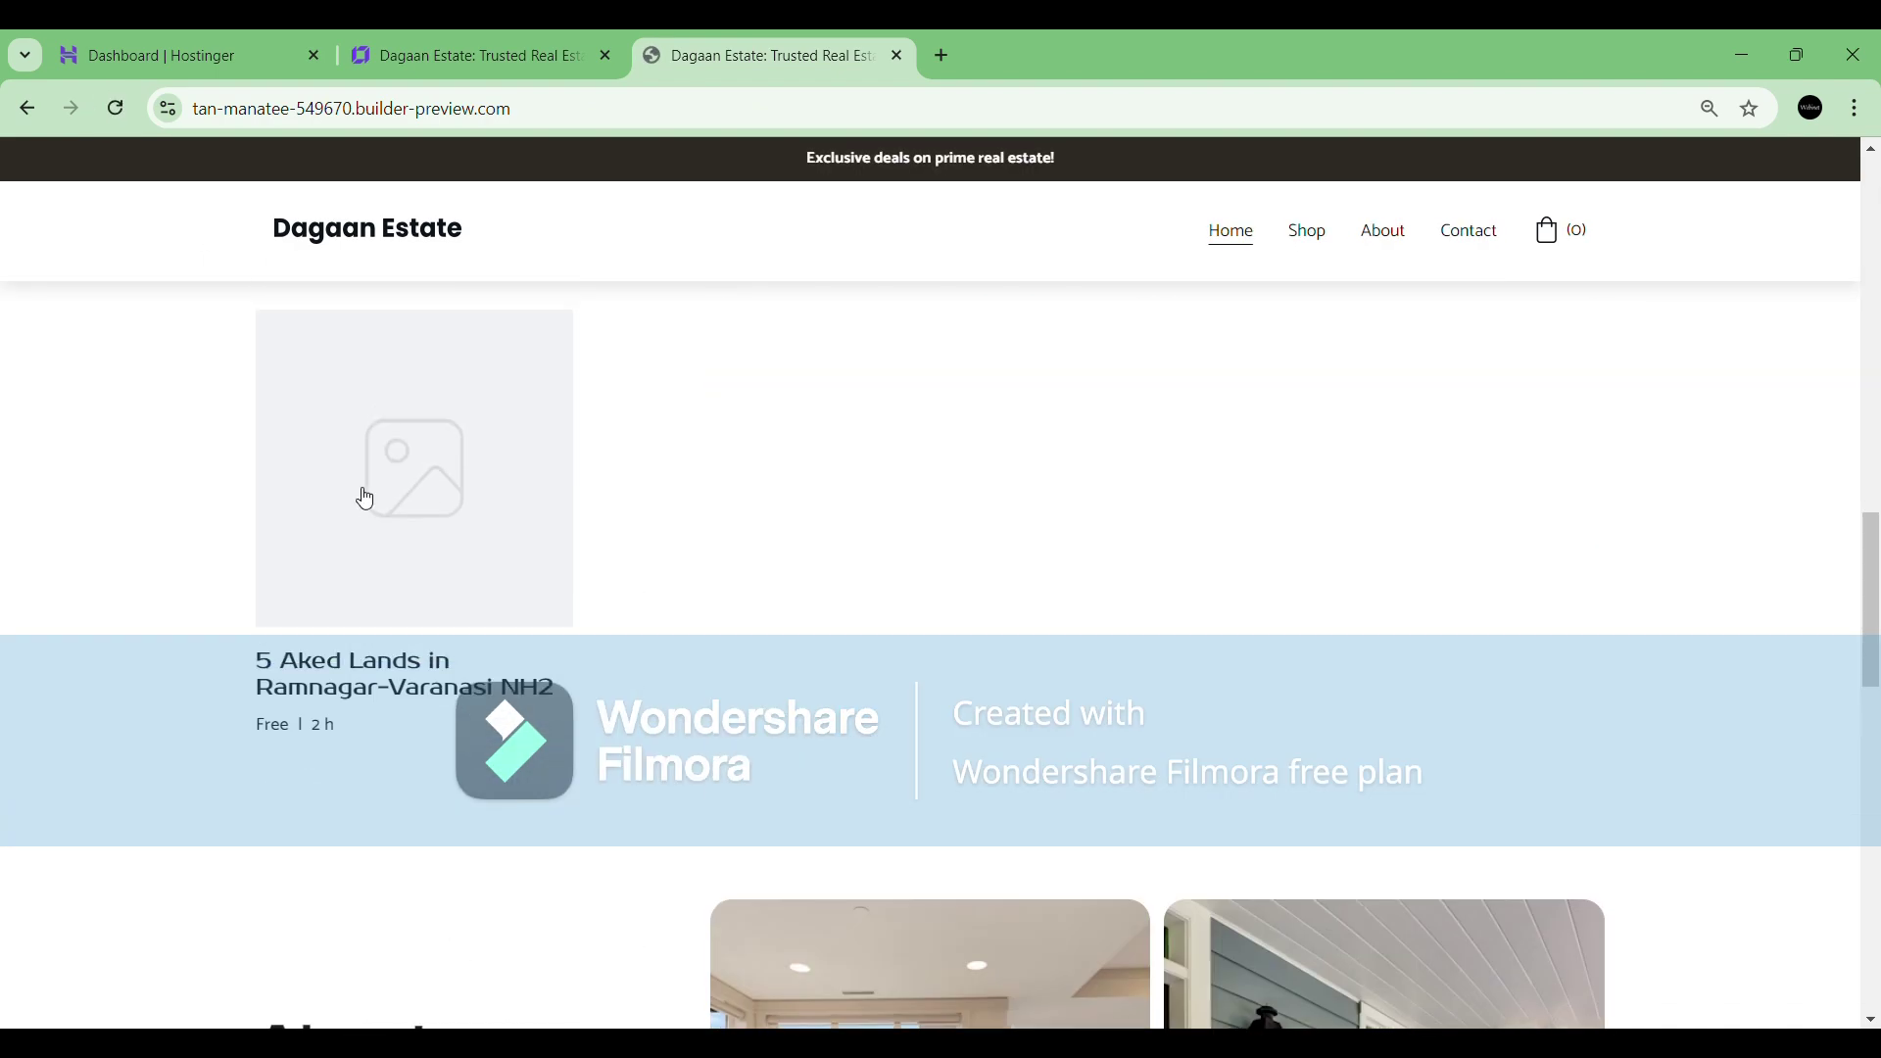
pyautogui.scroll(-4, 632, 685)
pyautogui.scroll(3, 632, 722)
pyautogui.scroll(-10, 1039, 824)
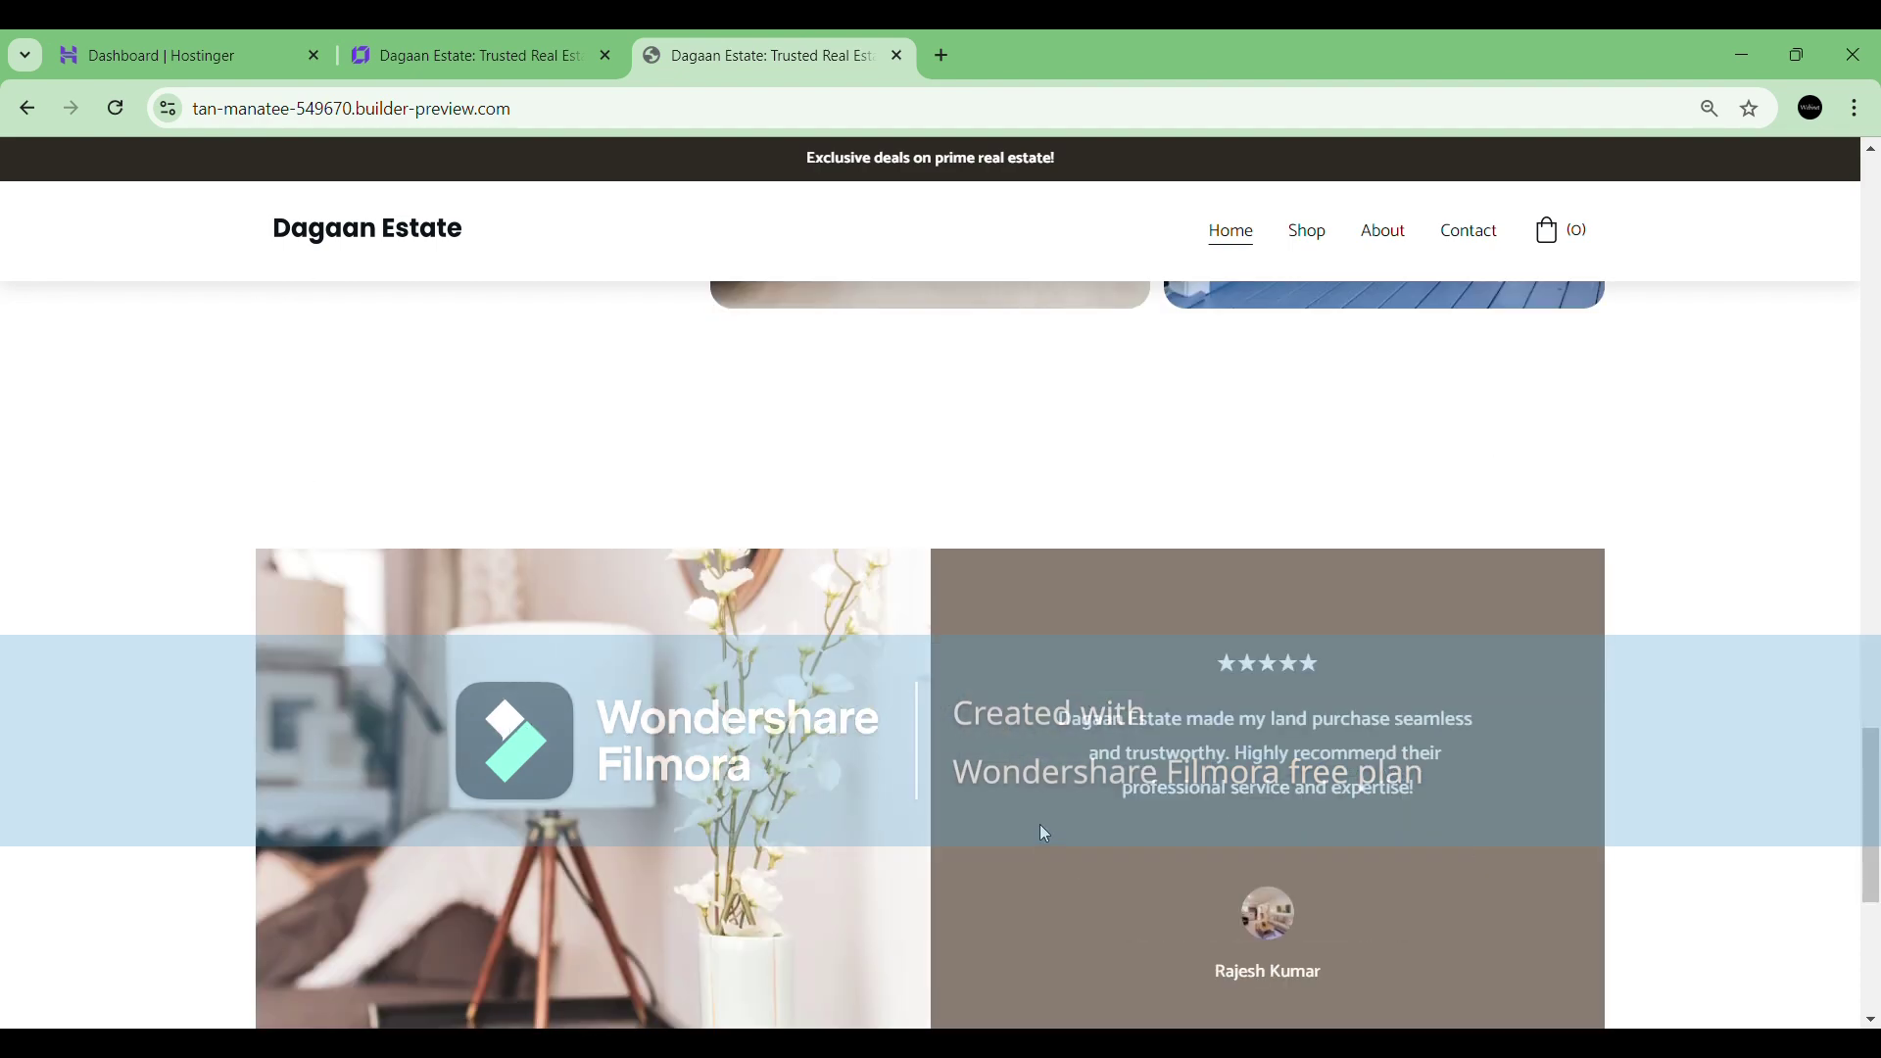
pyautogui.click(1307, 231)
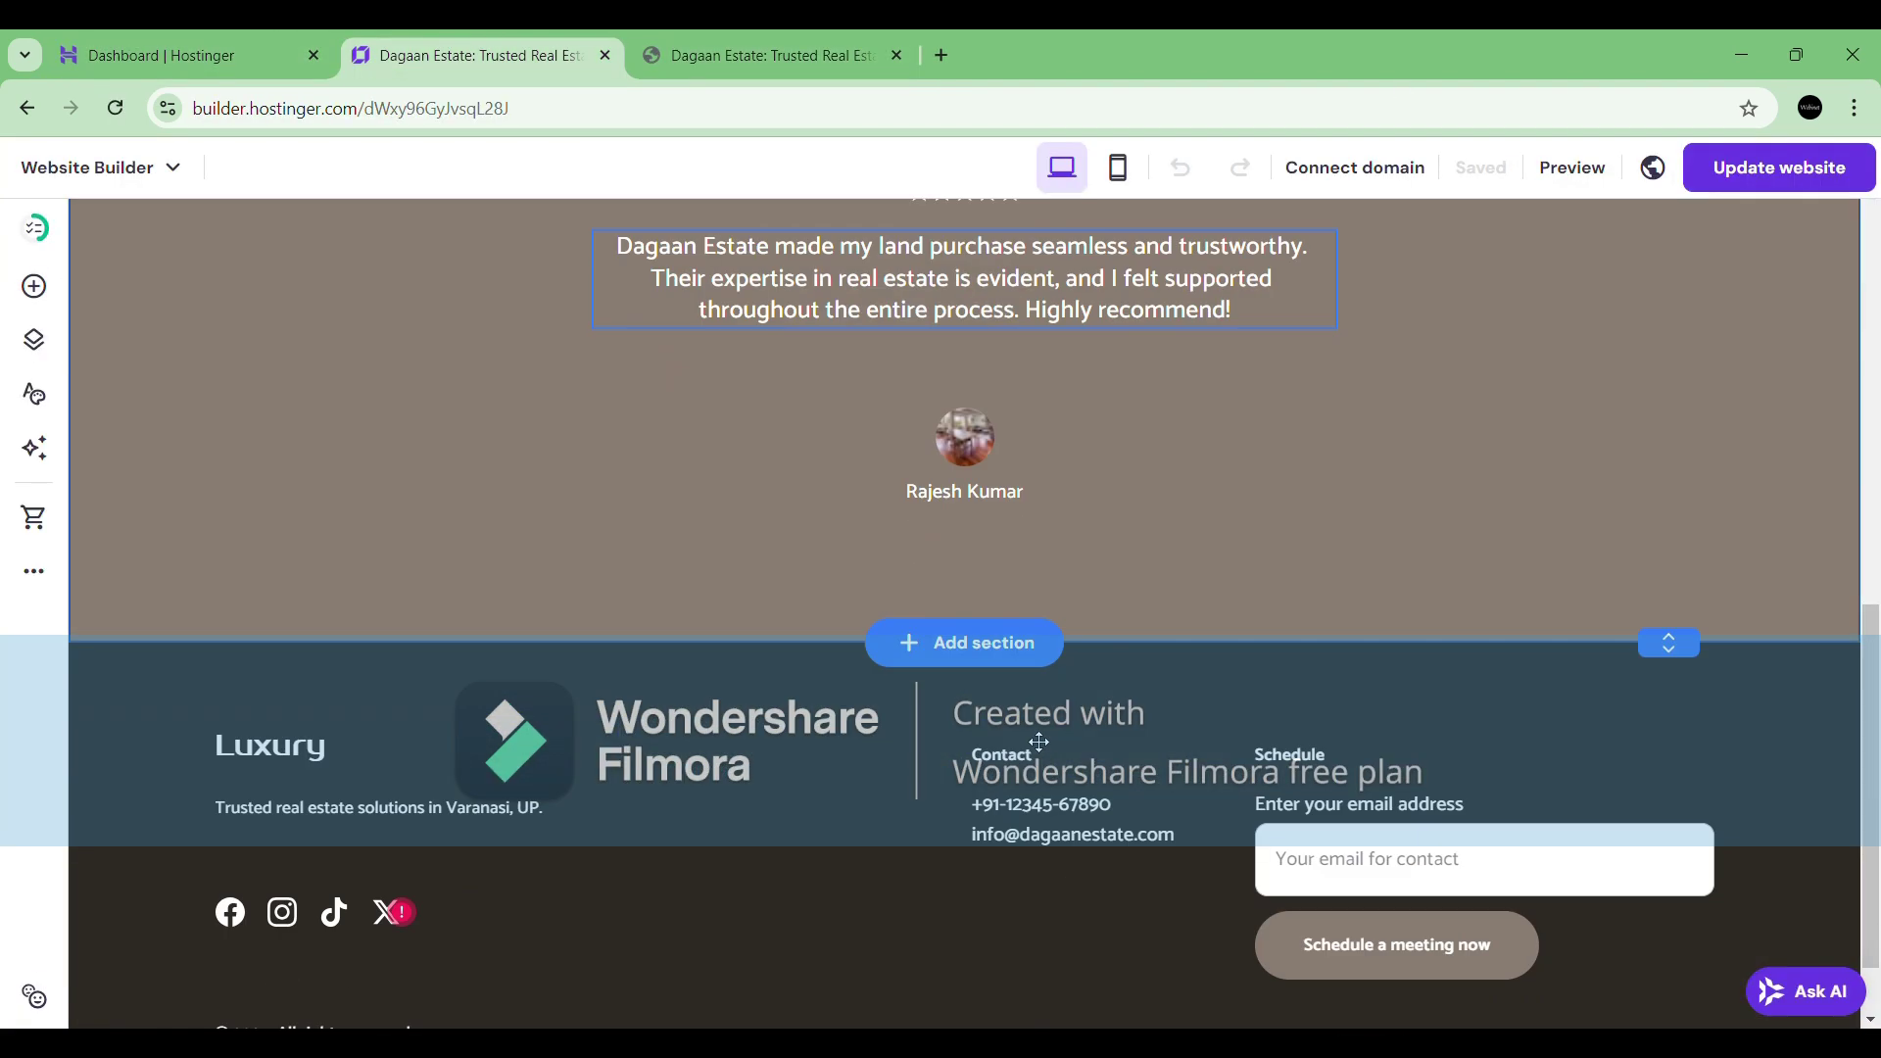
# Inspect the footer contact text and contact form settings without changing them.
pyautogui.scroll(-2, 350, 742)
pyautogui.click(351, 742)
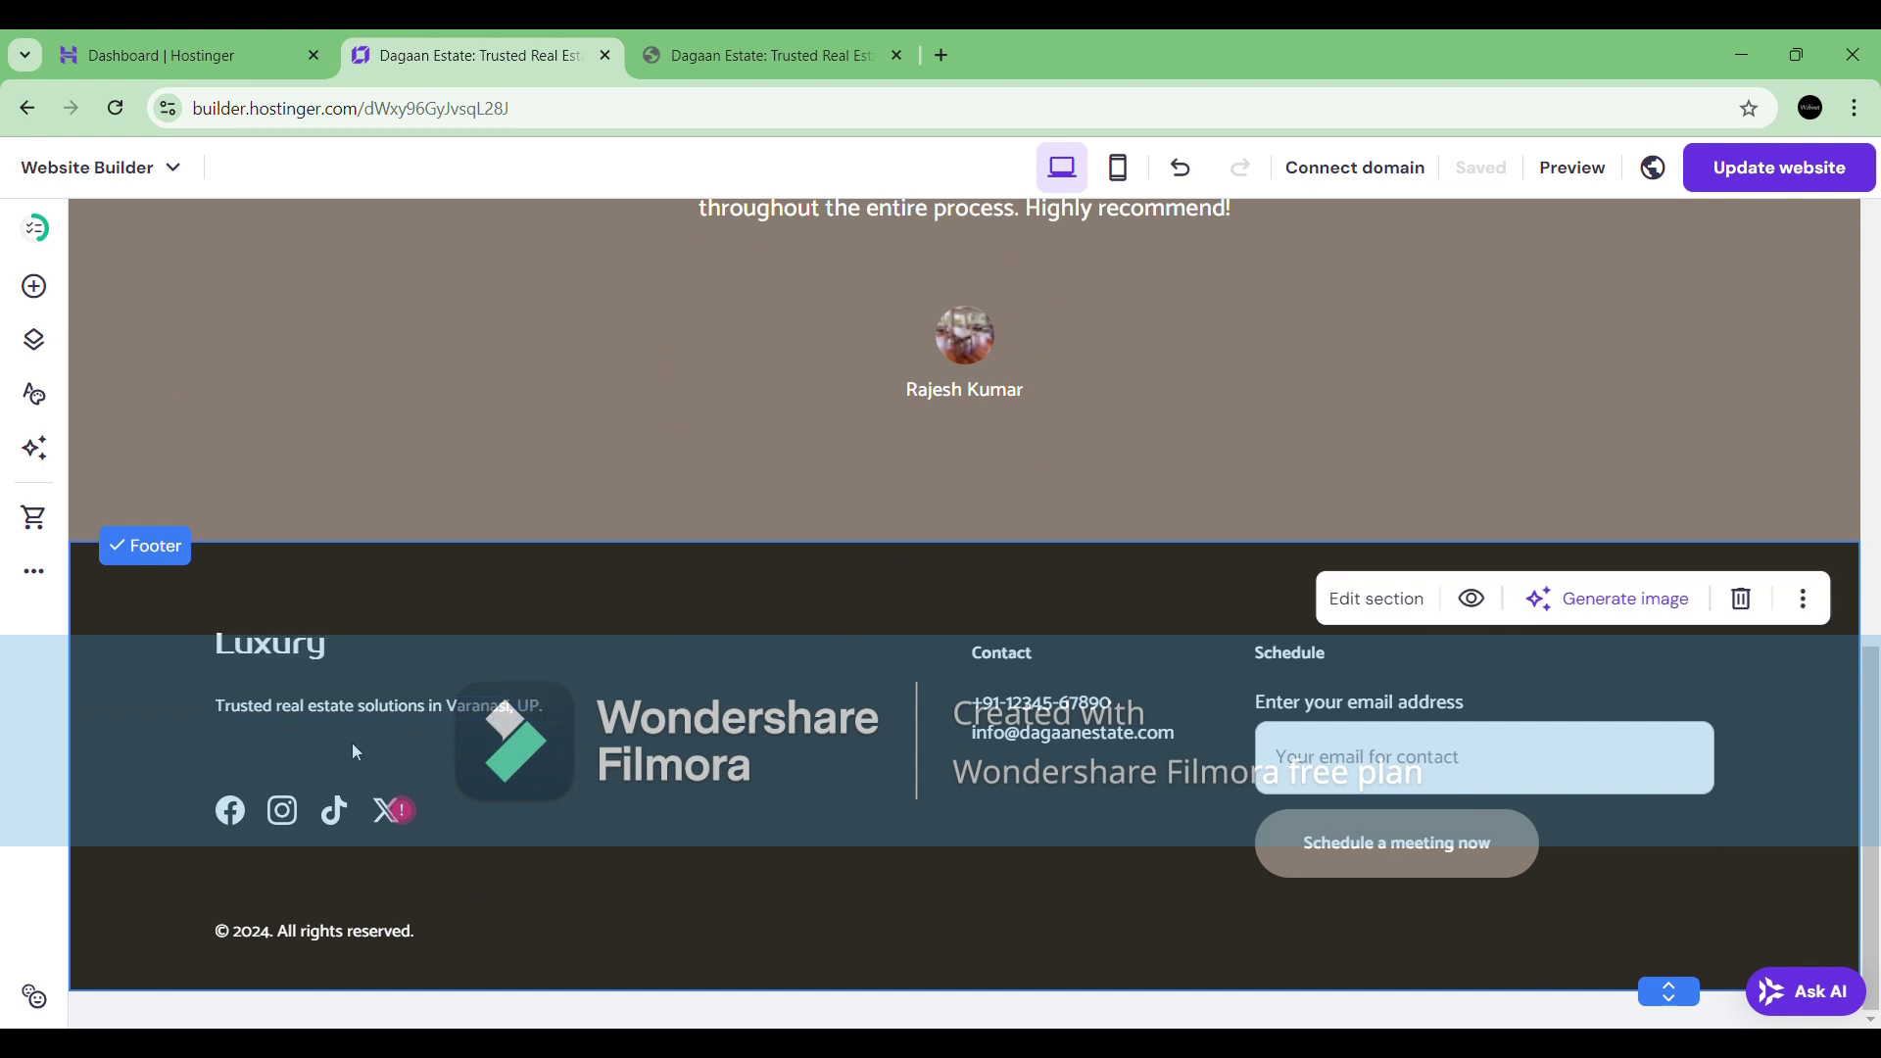
pyautogui.click(1069, 729)
pyautogui.click(1069, 730)
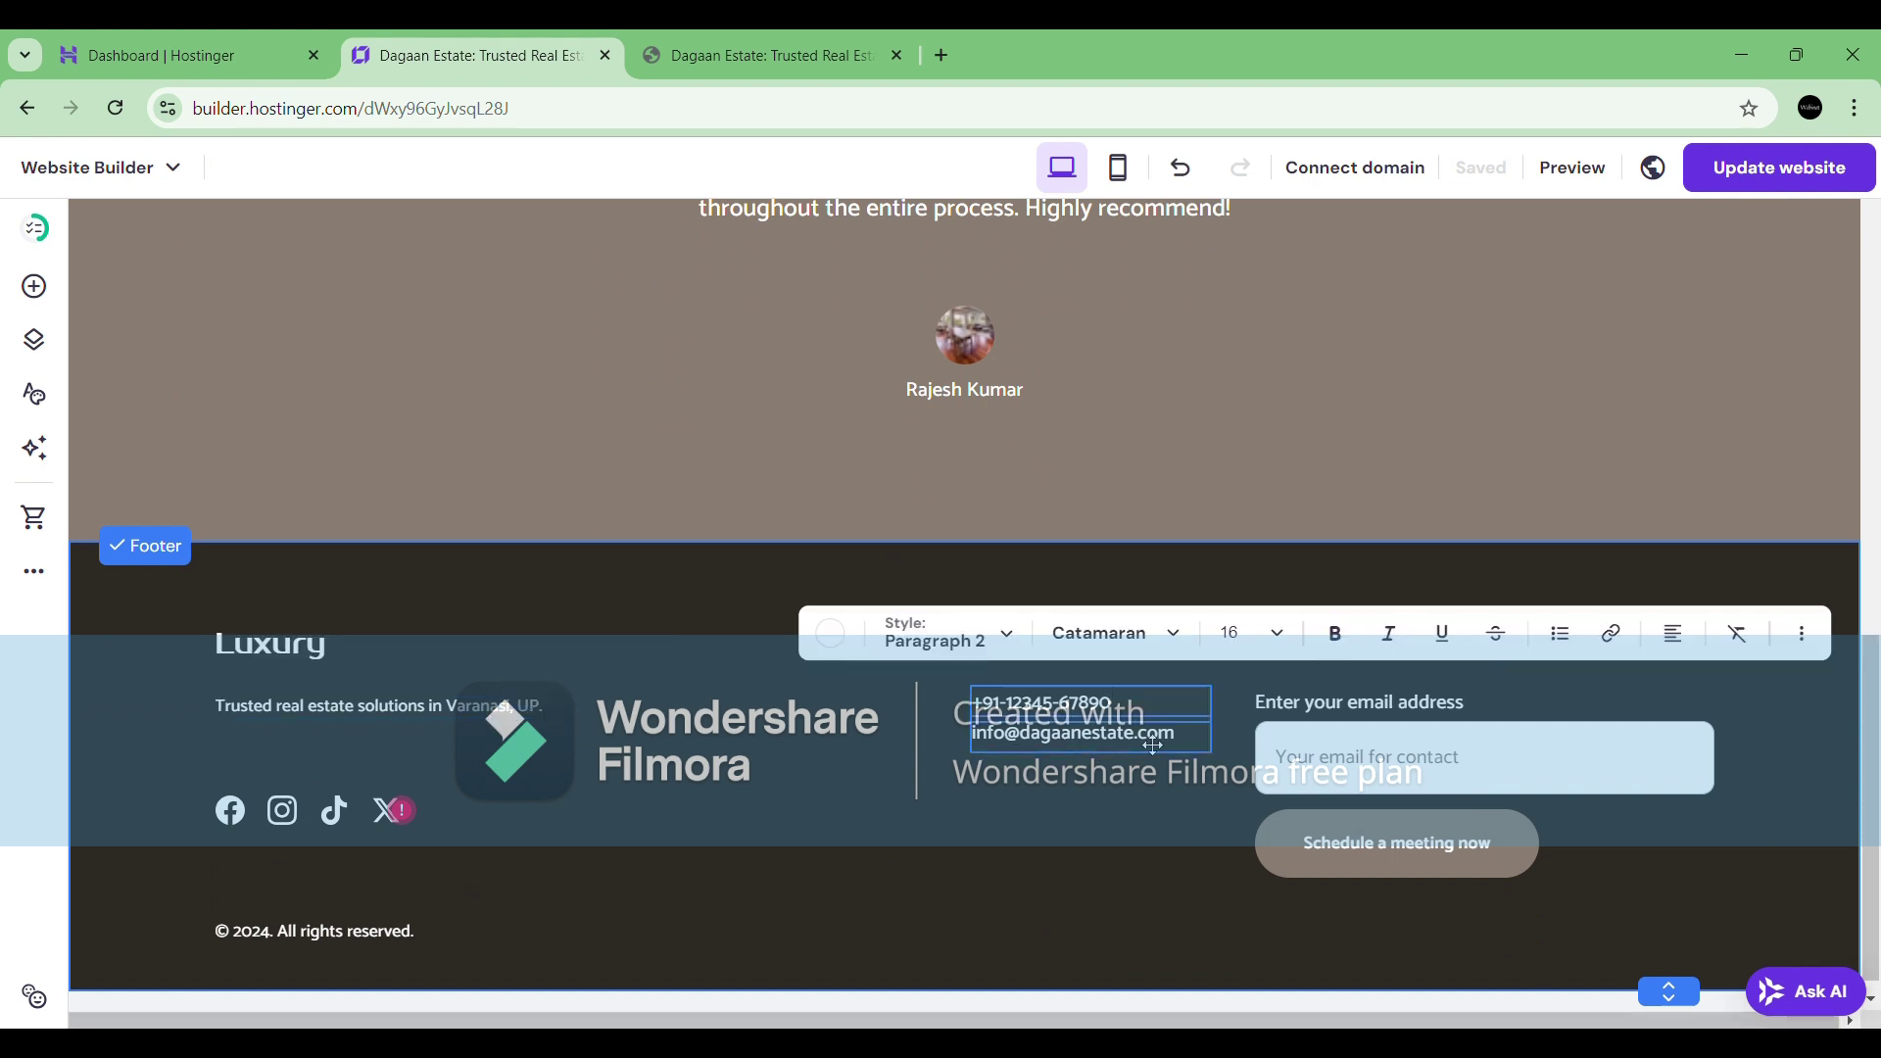
pyautogui.click(1101, 743)
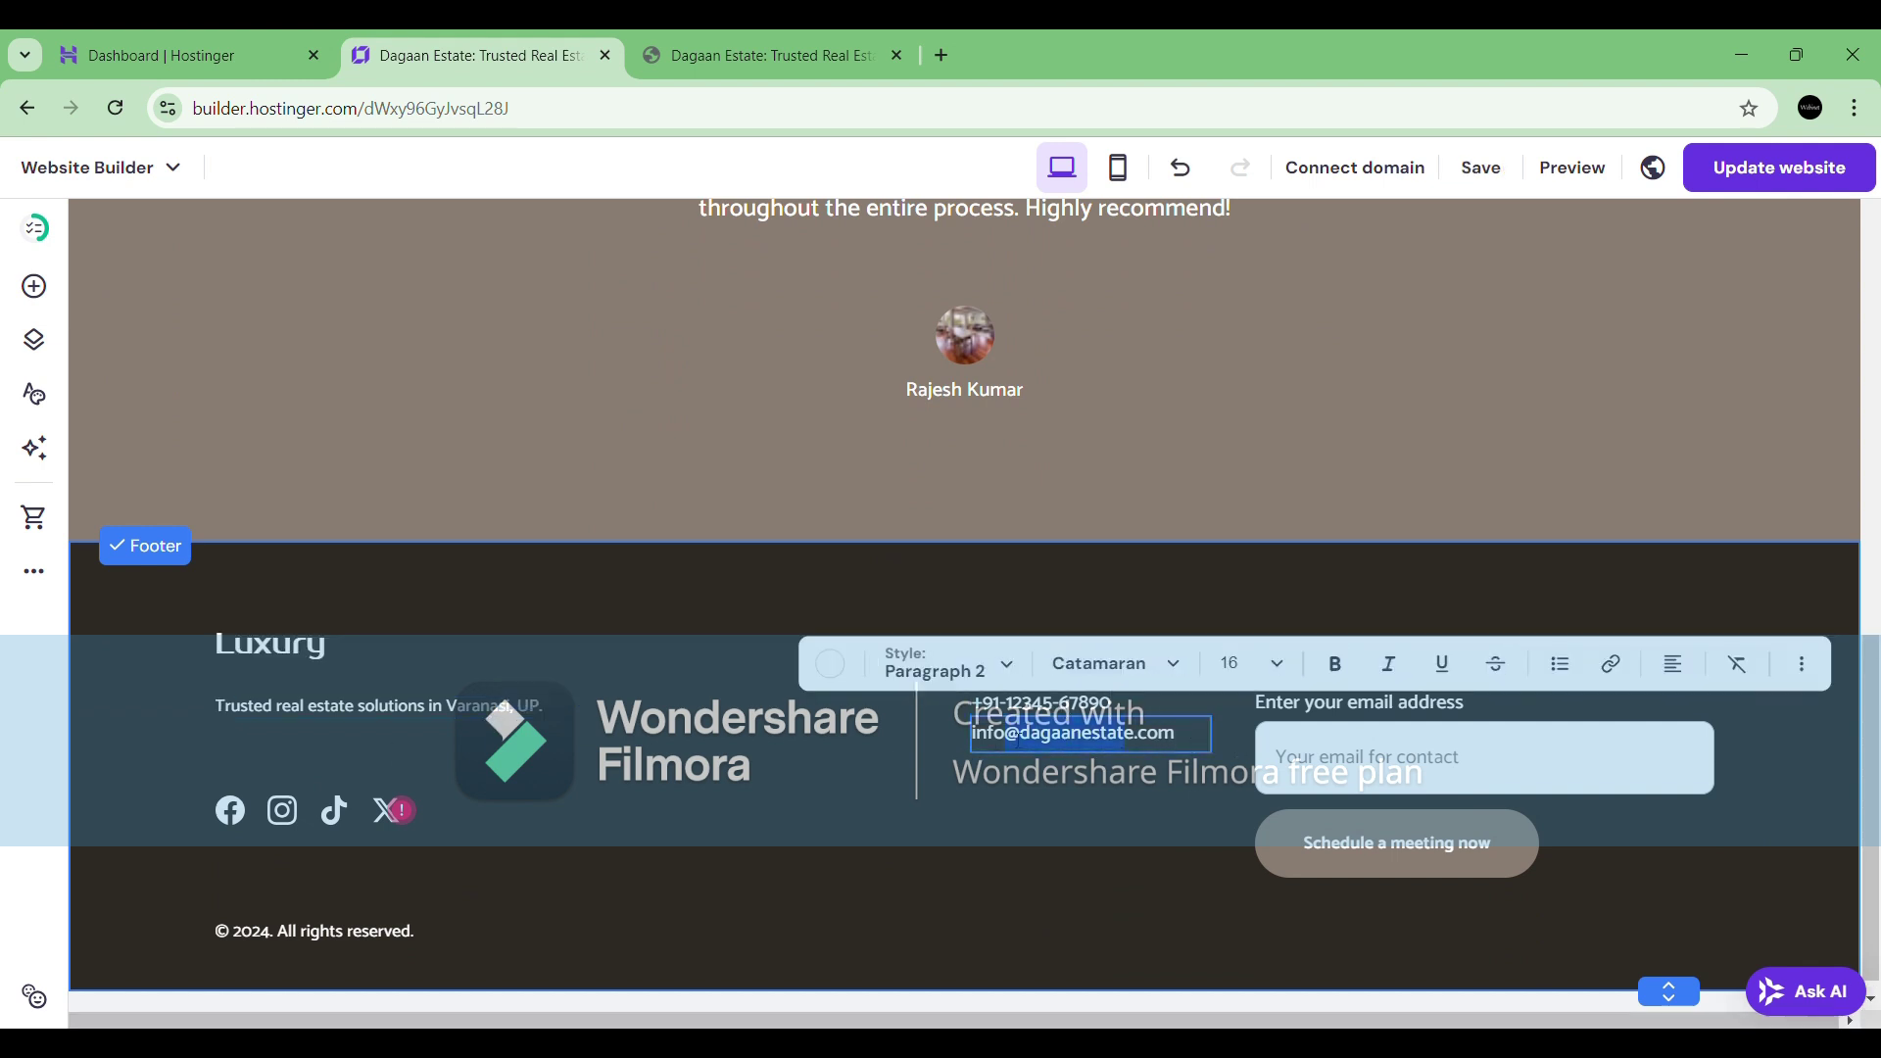
pyautogui.press('Escape')
pyautogui.press('Escape')
pyautogui.doubleClick(1402, 755)
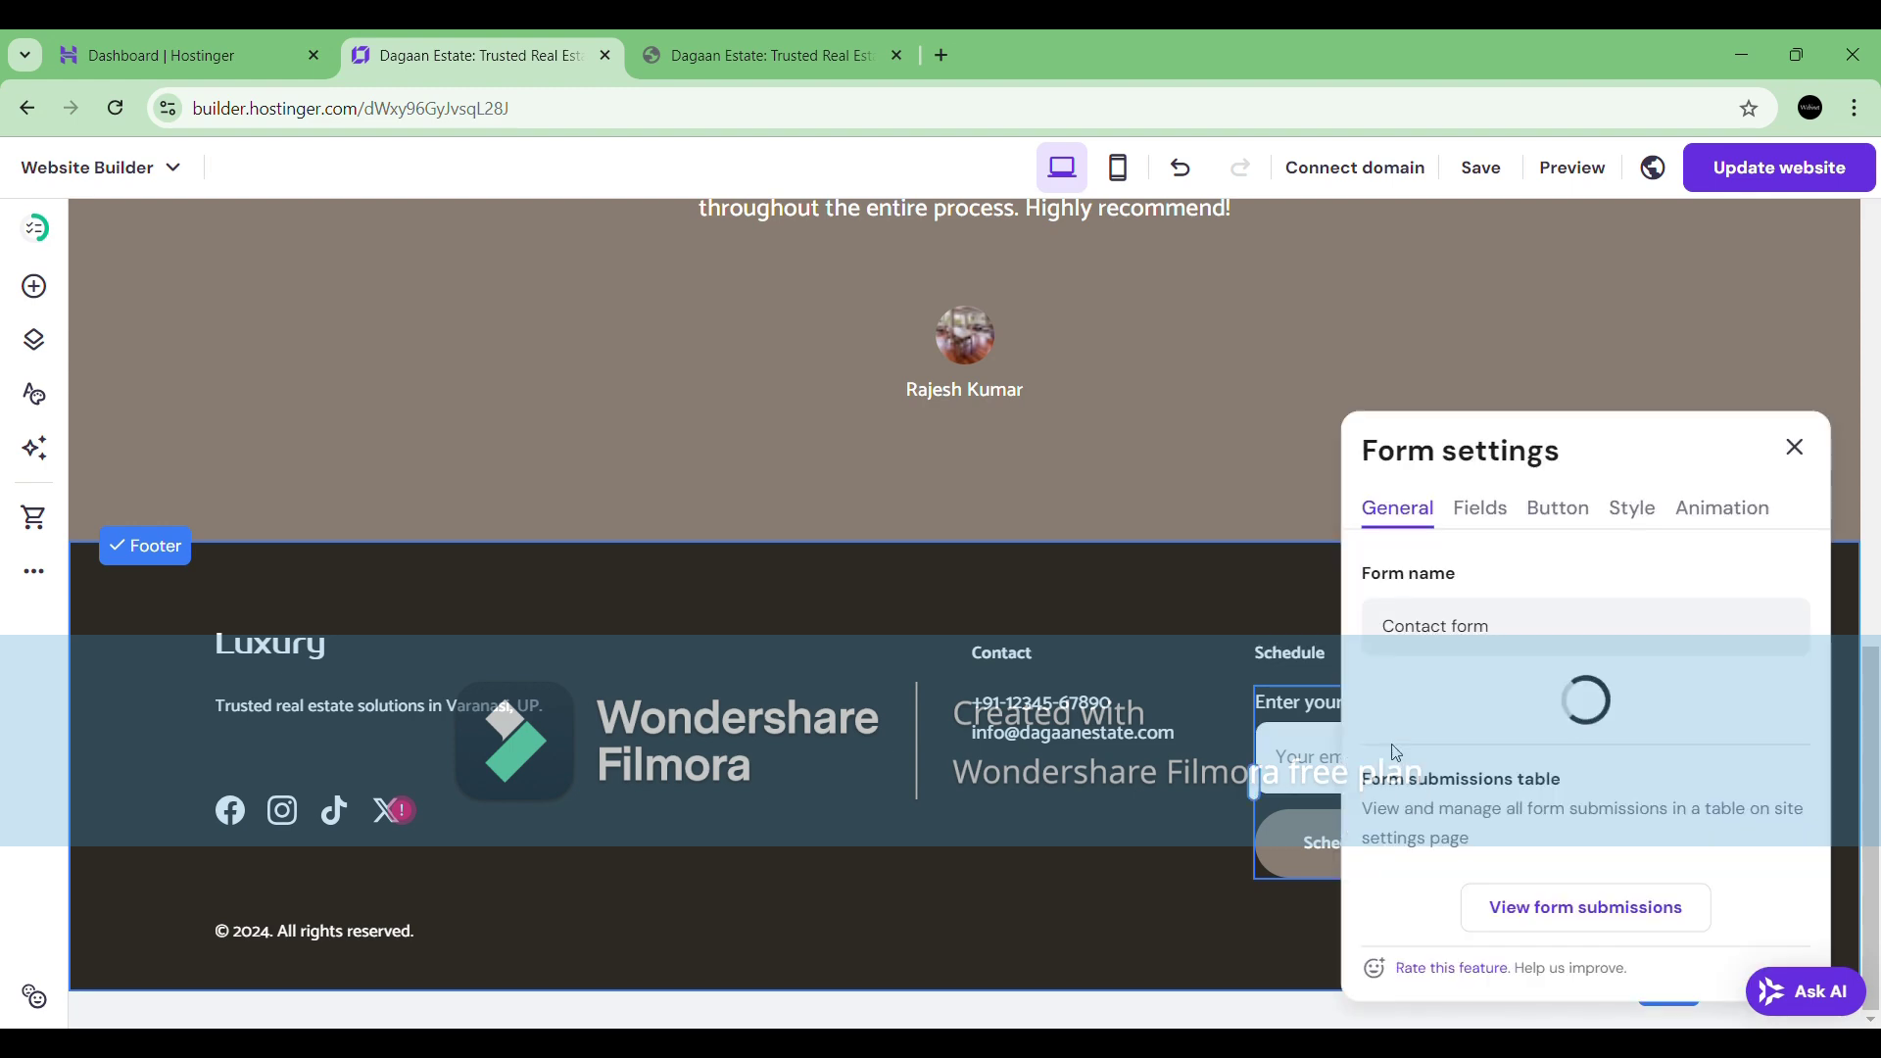
pyautogui.click(961, 838)
# Publish the current site changes and dismiss the confirmation.
pyautogui.scroll(15, 420, 591)
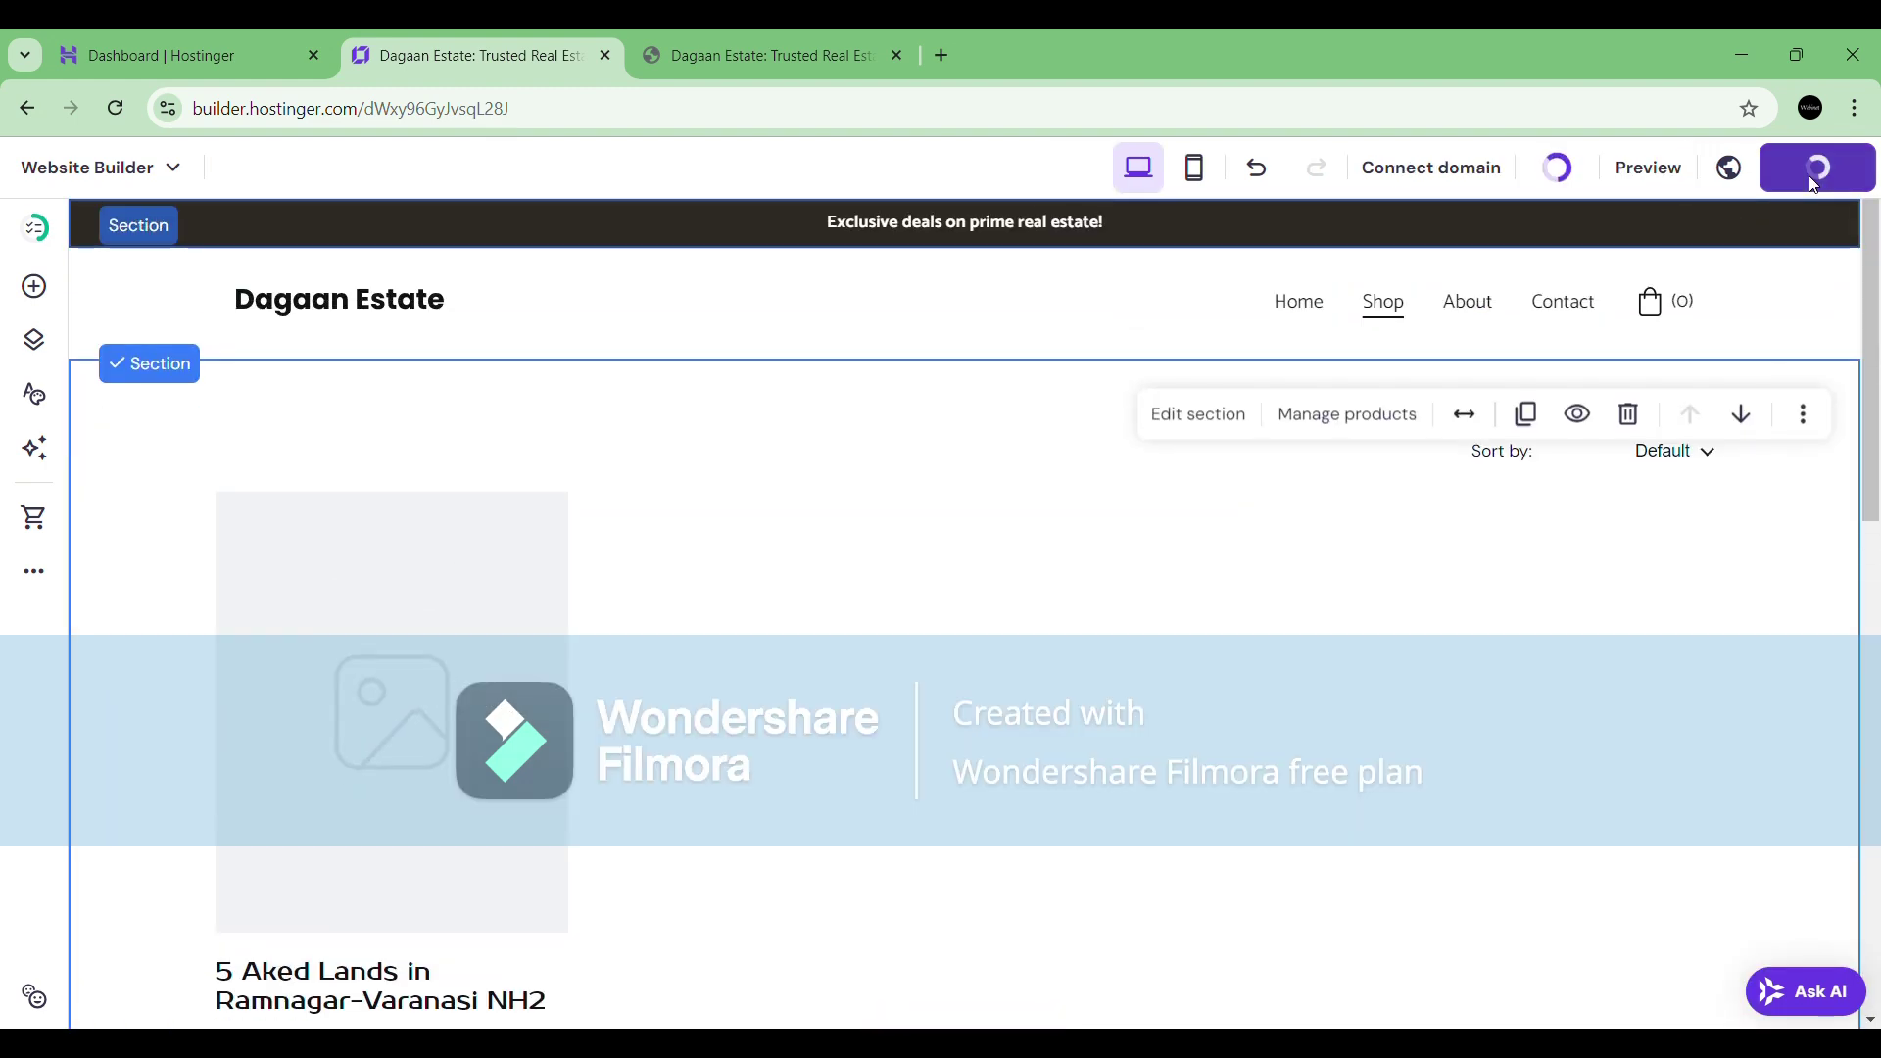
pyautogui.scroll(-6, 830, 393)
pyautogui.scroll(6, 826, 431)
pyautogui.click(1356, 323)
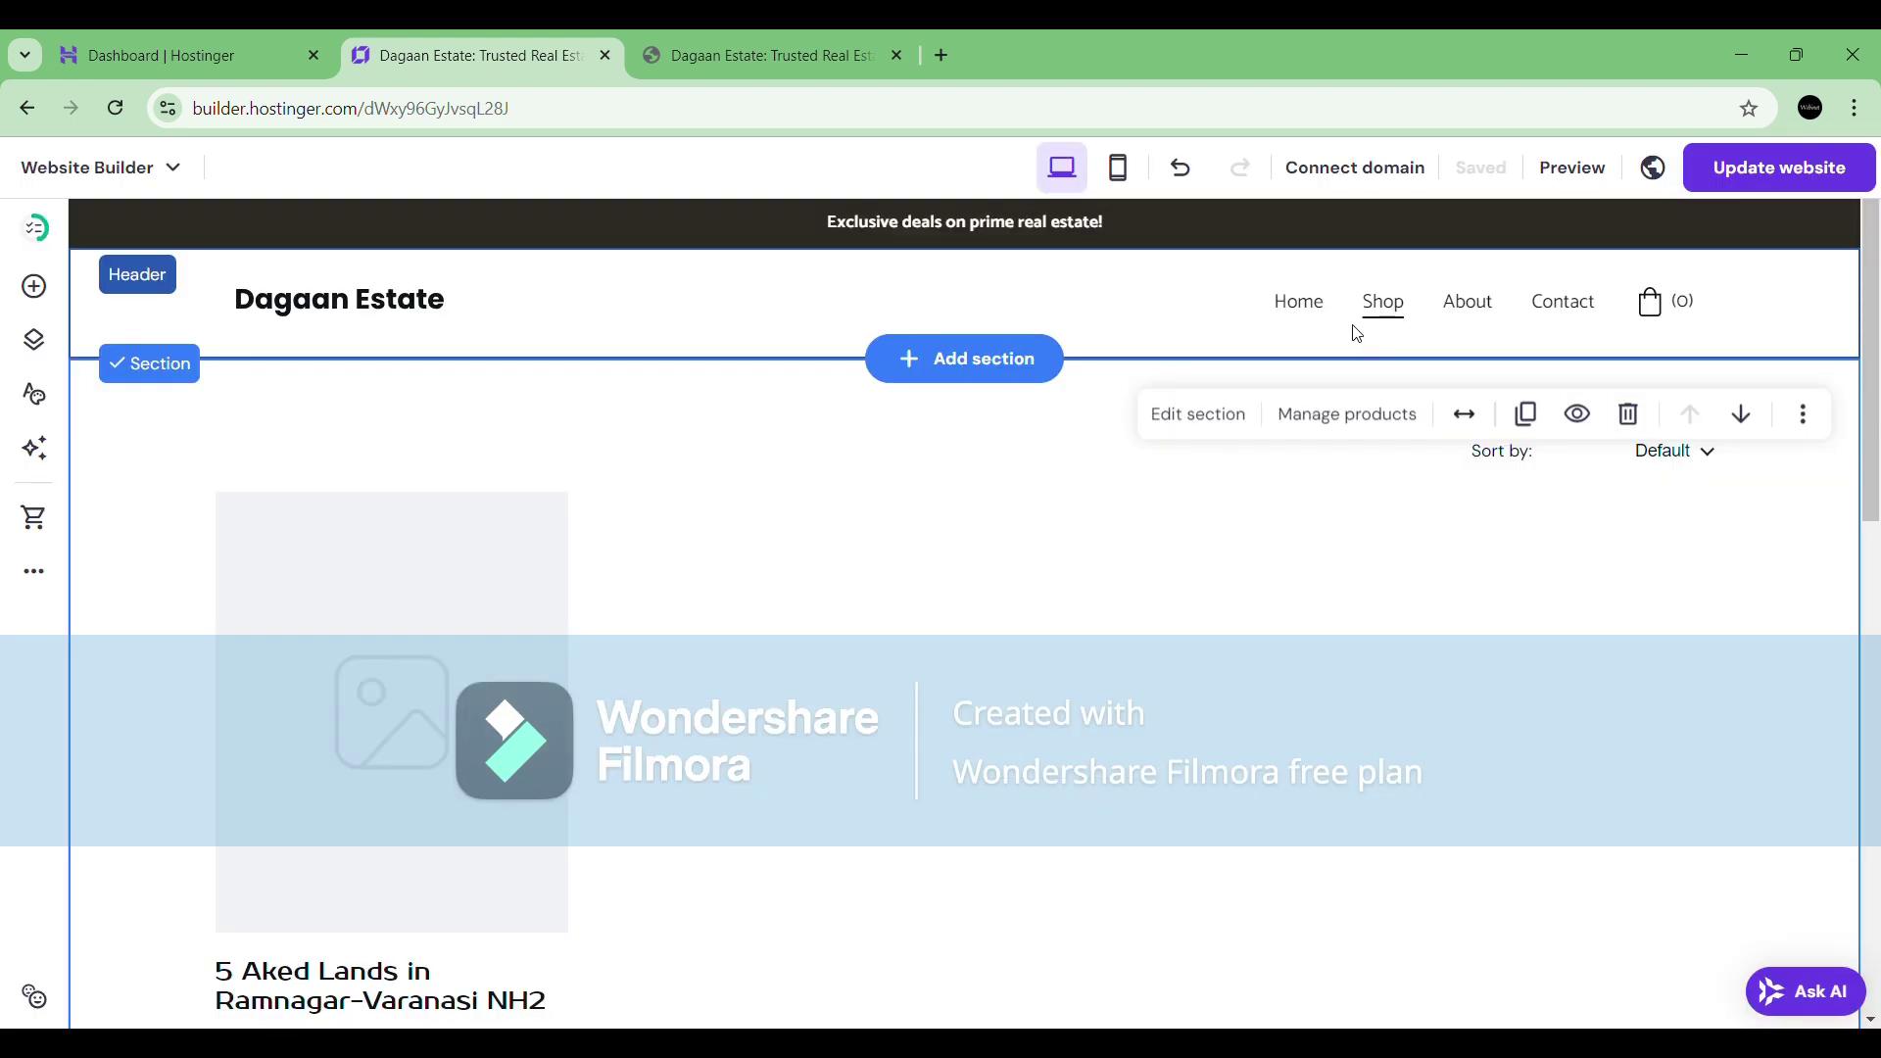
pyautogui.click(1298, 301)
# Open the website setup checklist and scroll through its items.
pyautogui.scroll(-15, 1155, 598)
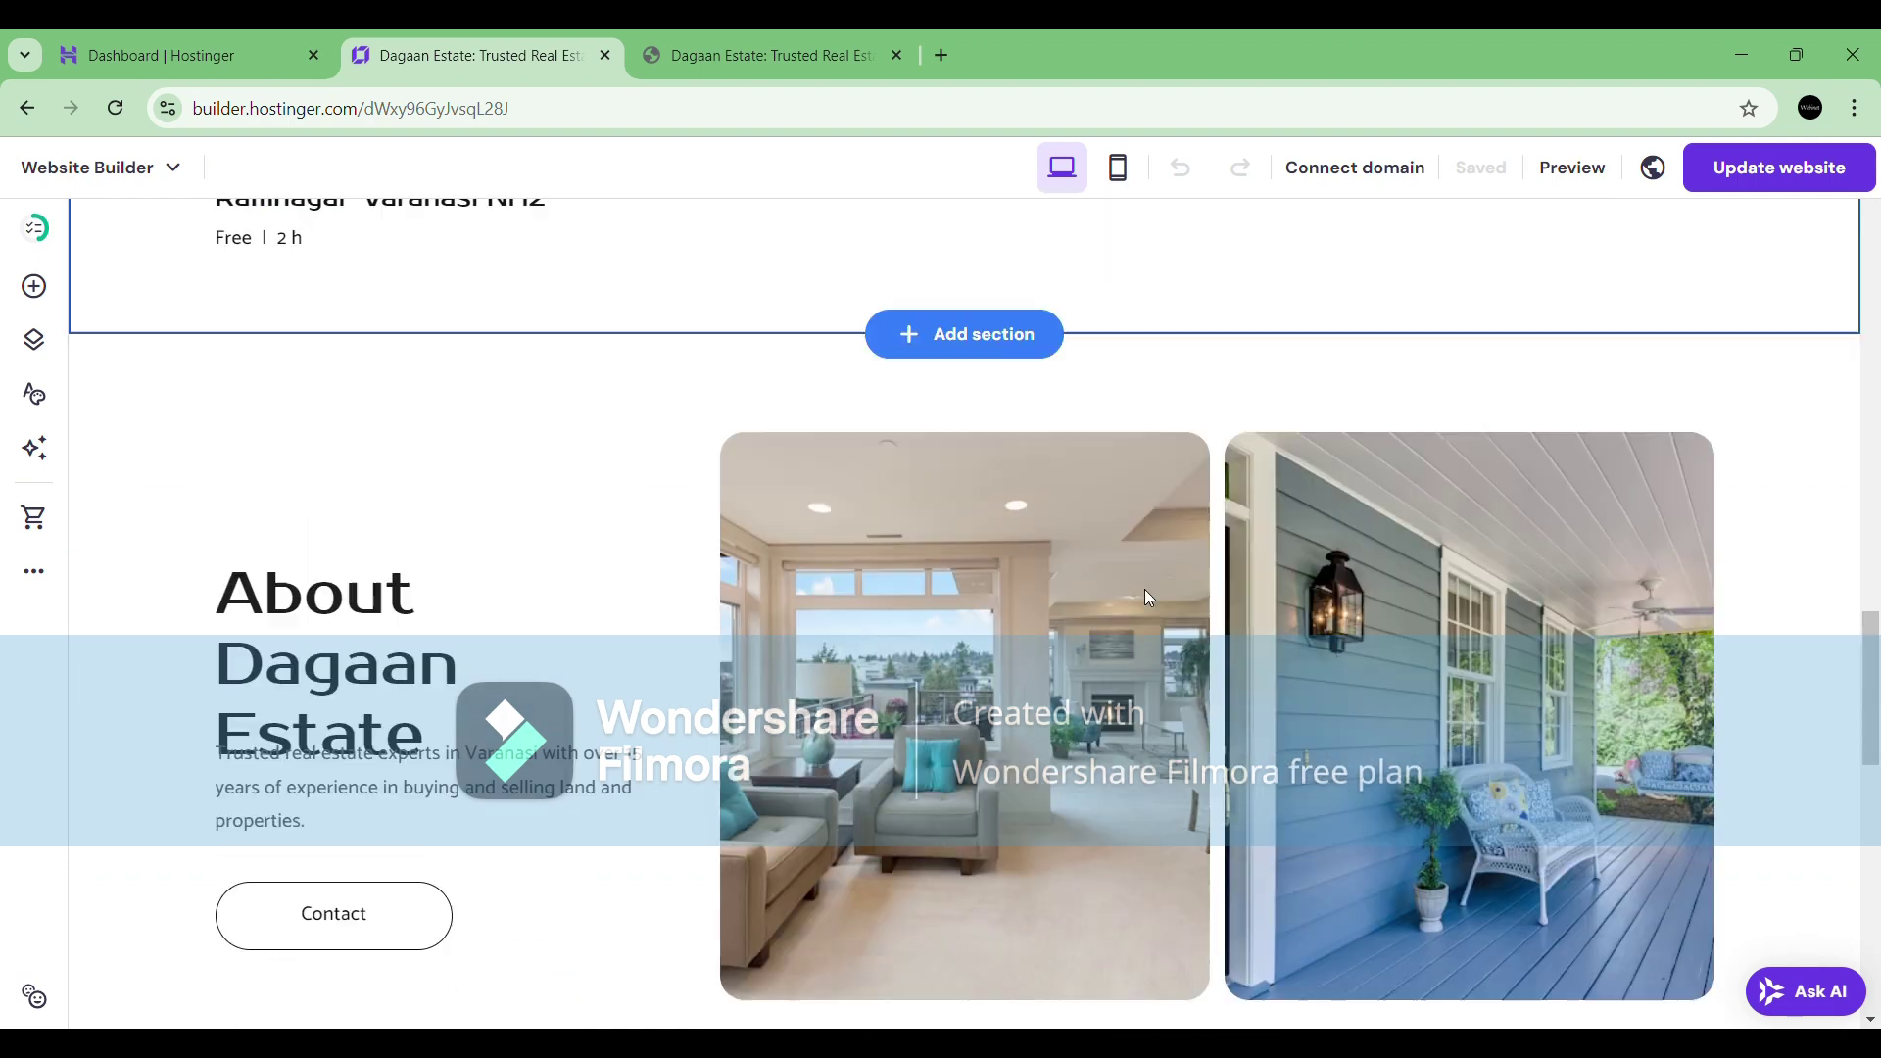
pyautogui.scroll(-5, 1144, 596)
pyautogui.scroll(5, 1144, 596)
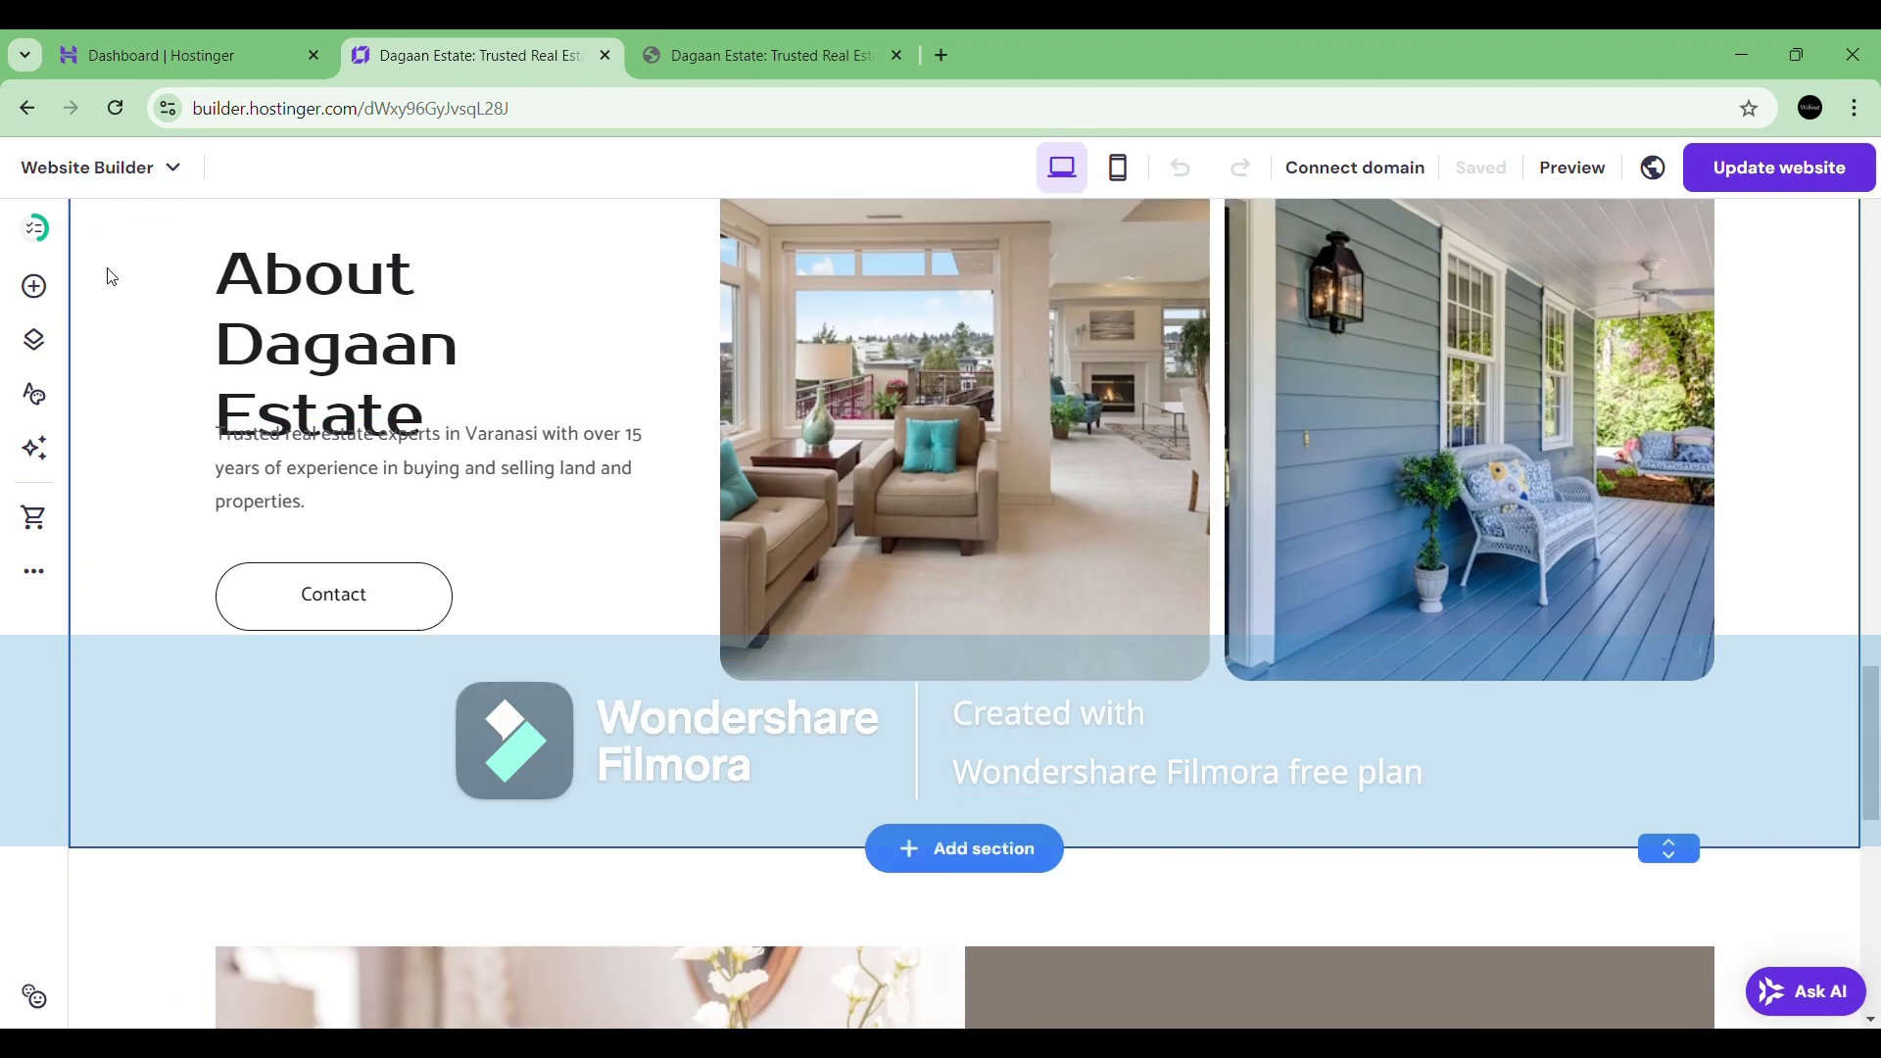
pyautogui.click(32, 235)
pyautogui.scroll(-8, 311, 663)
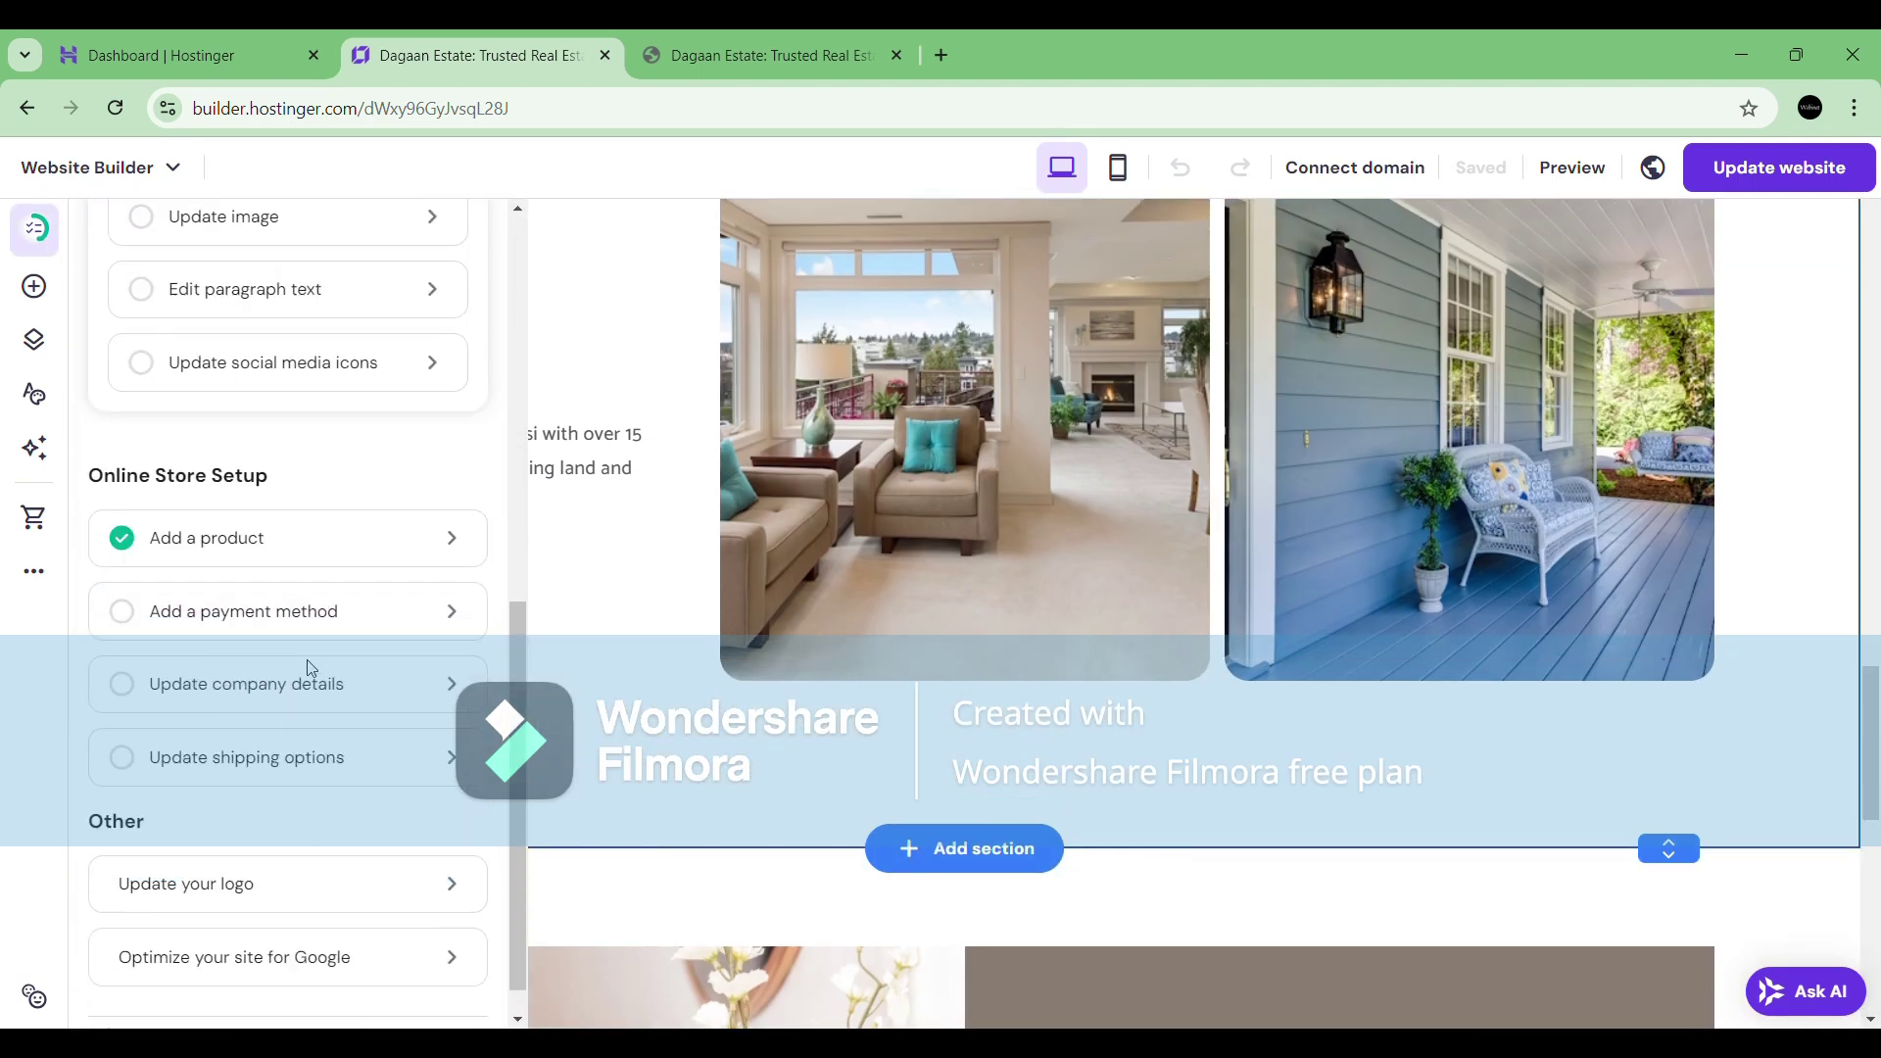
pyautogui.scroll(4, 356, 586)
# Narrow the subtitle paragraph and move it onto one line atop the hero.
pyautogui.click(344, 477)
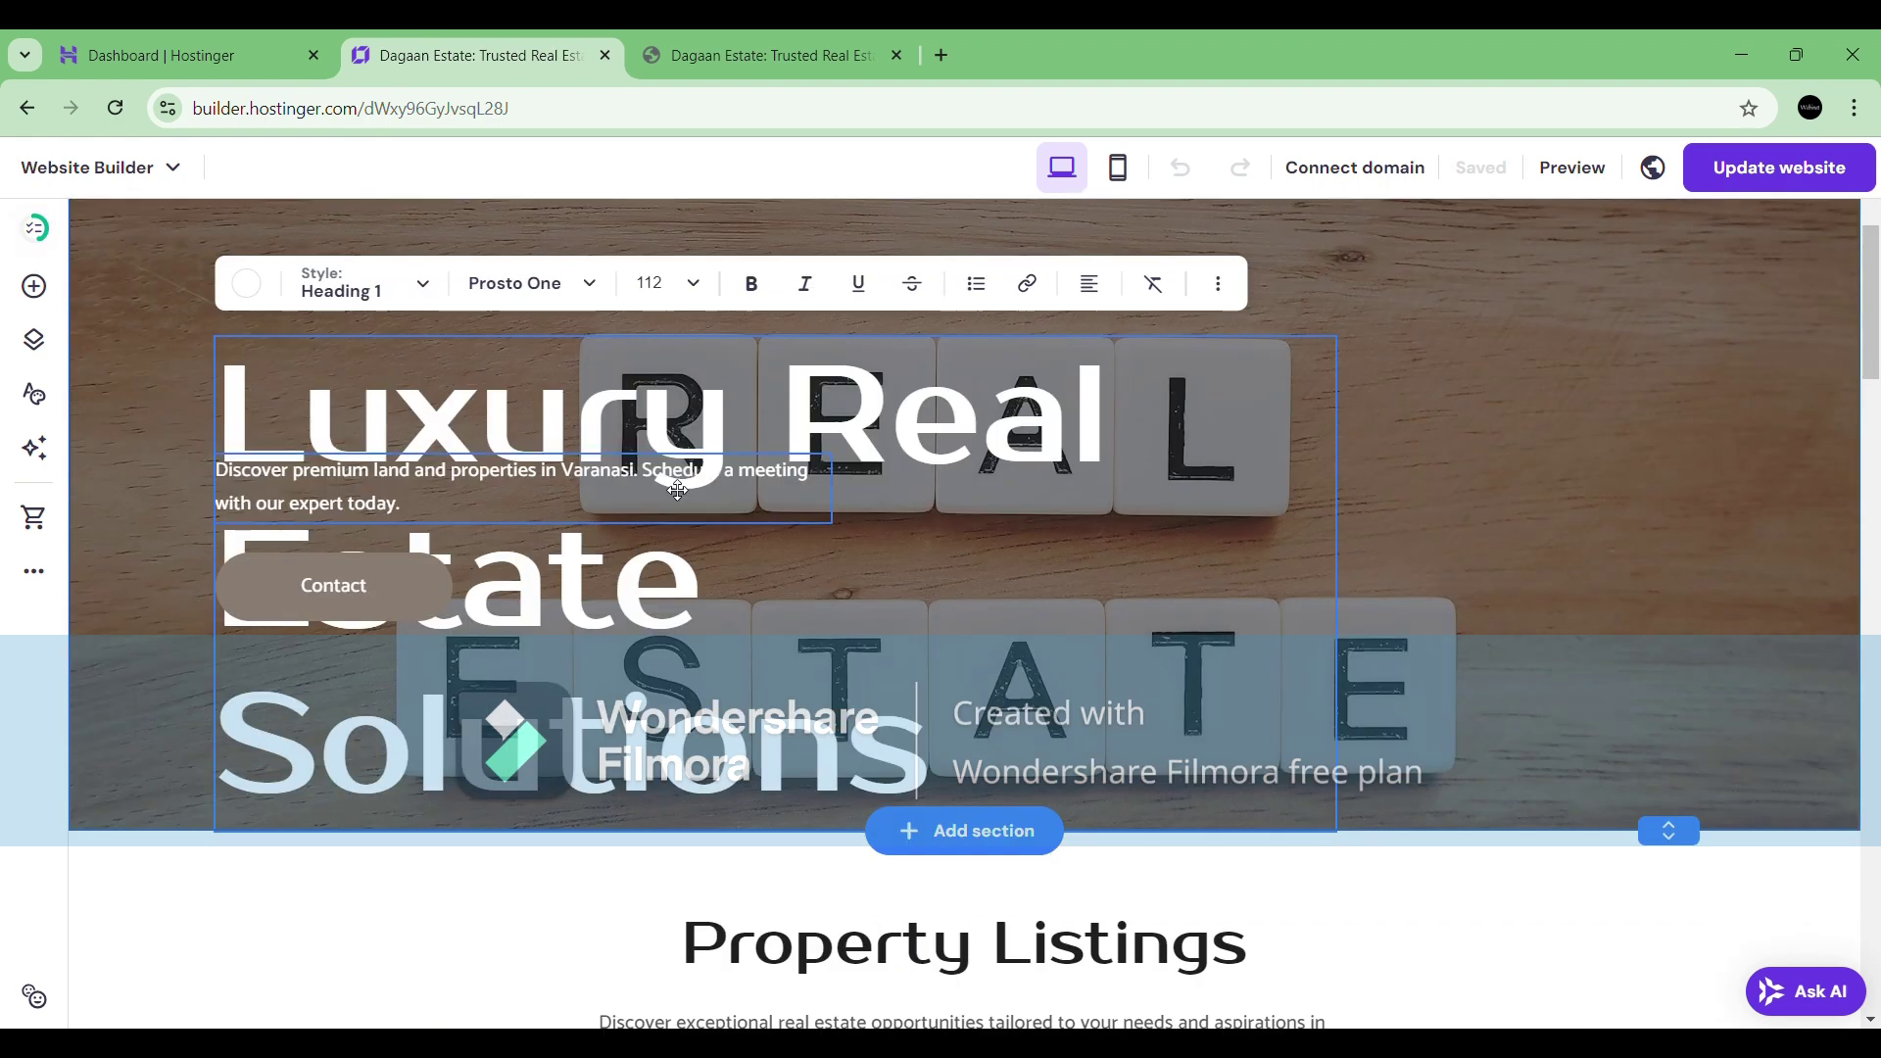
pyautogui.moveTo(470, 502); pyautogui.dragTo(1317, 582)
pyautogui.moveTo(1679, 549); pyautogui.dragTo(1316, 574)
pyautogui.moveTo(440, 313); pyautogui.dragTo(955, 305)
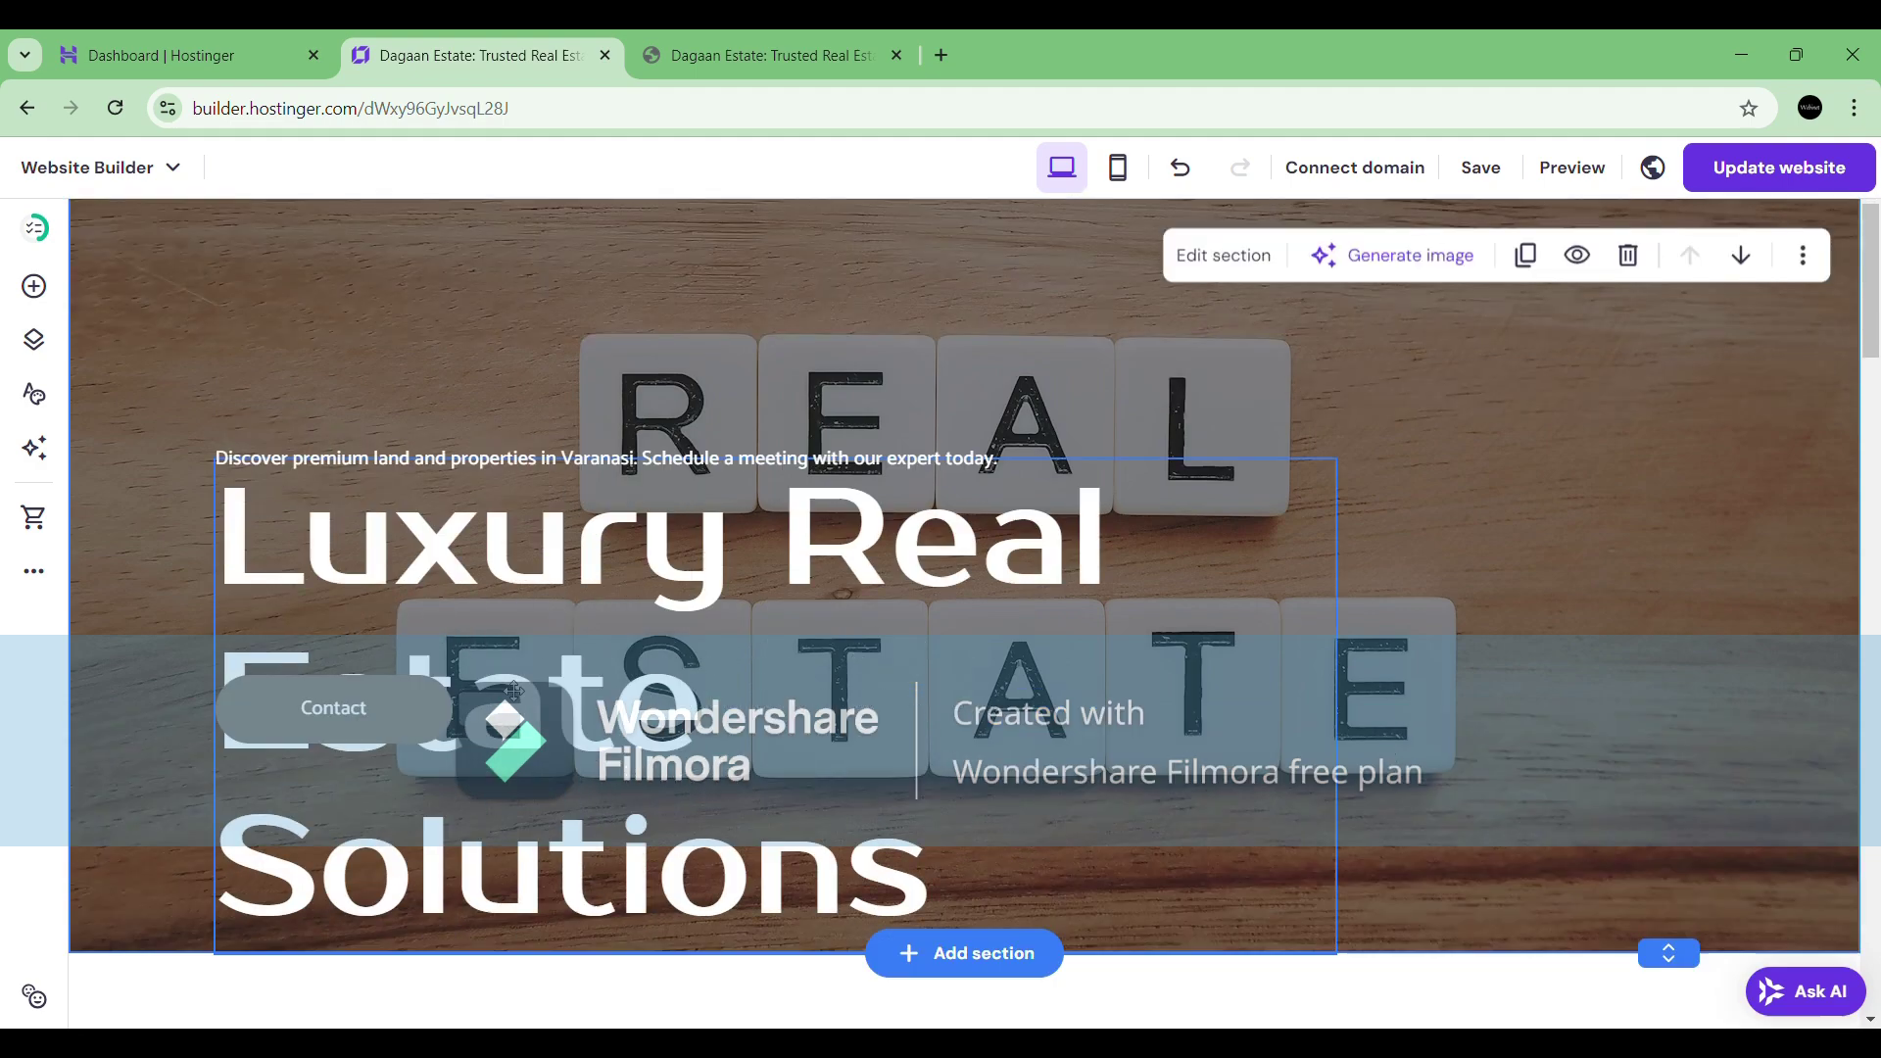
# Drag the Contact button to a new spot to the right in the hero.
pyautogui.moveTo(336, 706); pyautogui.dragTo(1137, 831)
pyautogui.moveTo(1281, 578); pyautogui.dragTo(1184, 883)
pyautogui.scroll(-2, 1514, 738)
pyautogui.moveTo(1168, 608); pyautogui.dragTo(1487, 388)
pyautogui.scroll(5, 1274, 498)
pyautogui.scroll(-4, 1176, 490)
pyautogui.scroll(4, 814, 463)
# Place the subtitle above the Luxury Real Estate Solutions heading and stretch it across the hero width.
pyautogui.click(813, 462)
pyautogui.scroll(-4, 813, 462)
pyautogui.scroll(3, 882, 539)
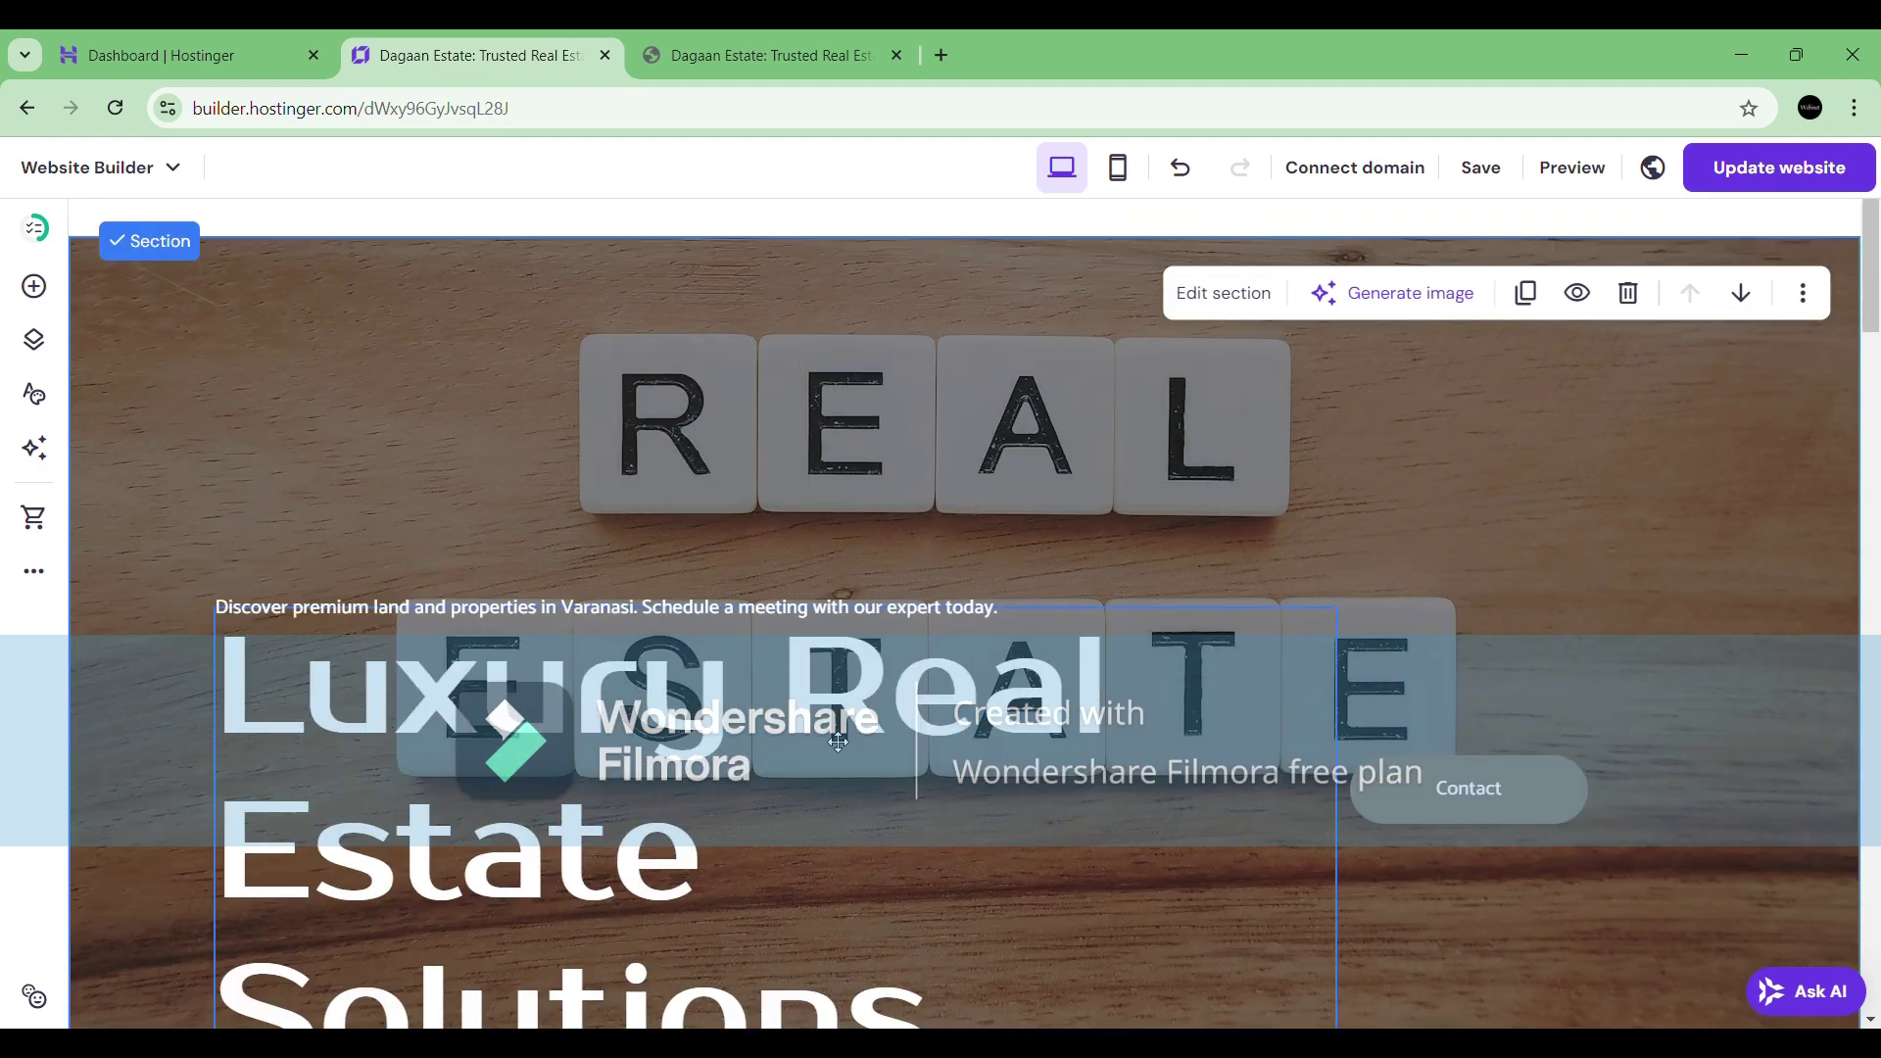
pyautogui.scroll(1, 932, 579)
pyautogui.moveTo(972, 728); pyautogui.dragTo(824, 550)
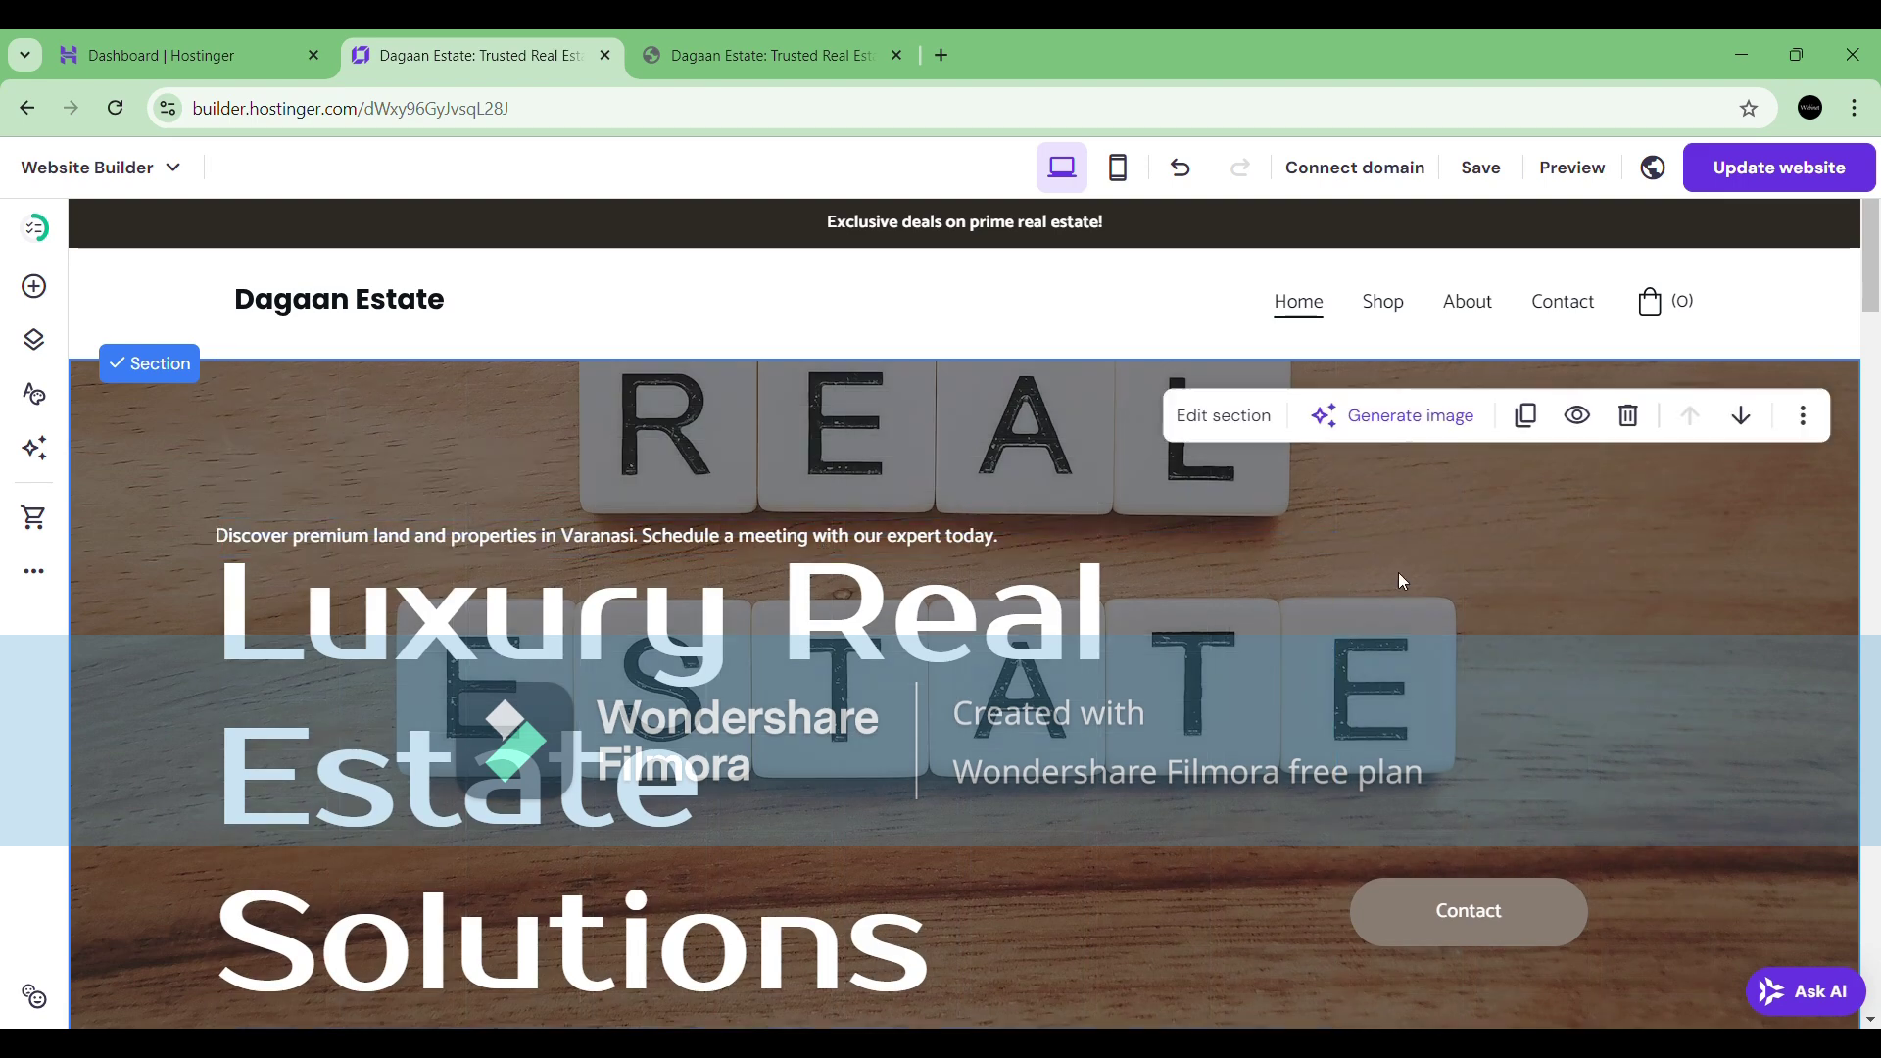
pyautogui.click(979, 539)
pyautogui.moveTo(1041, 537); pyautogui.dragTo(1715, 538)
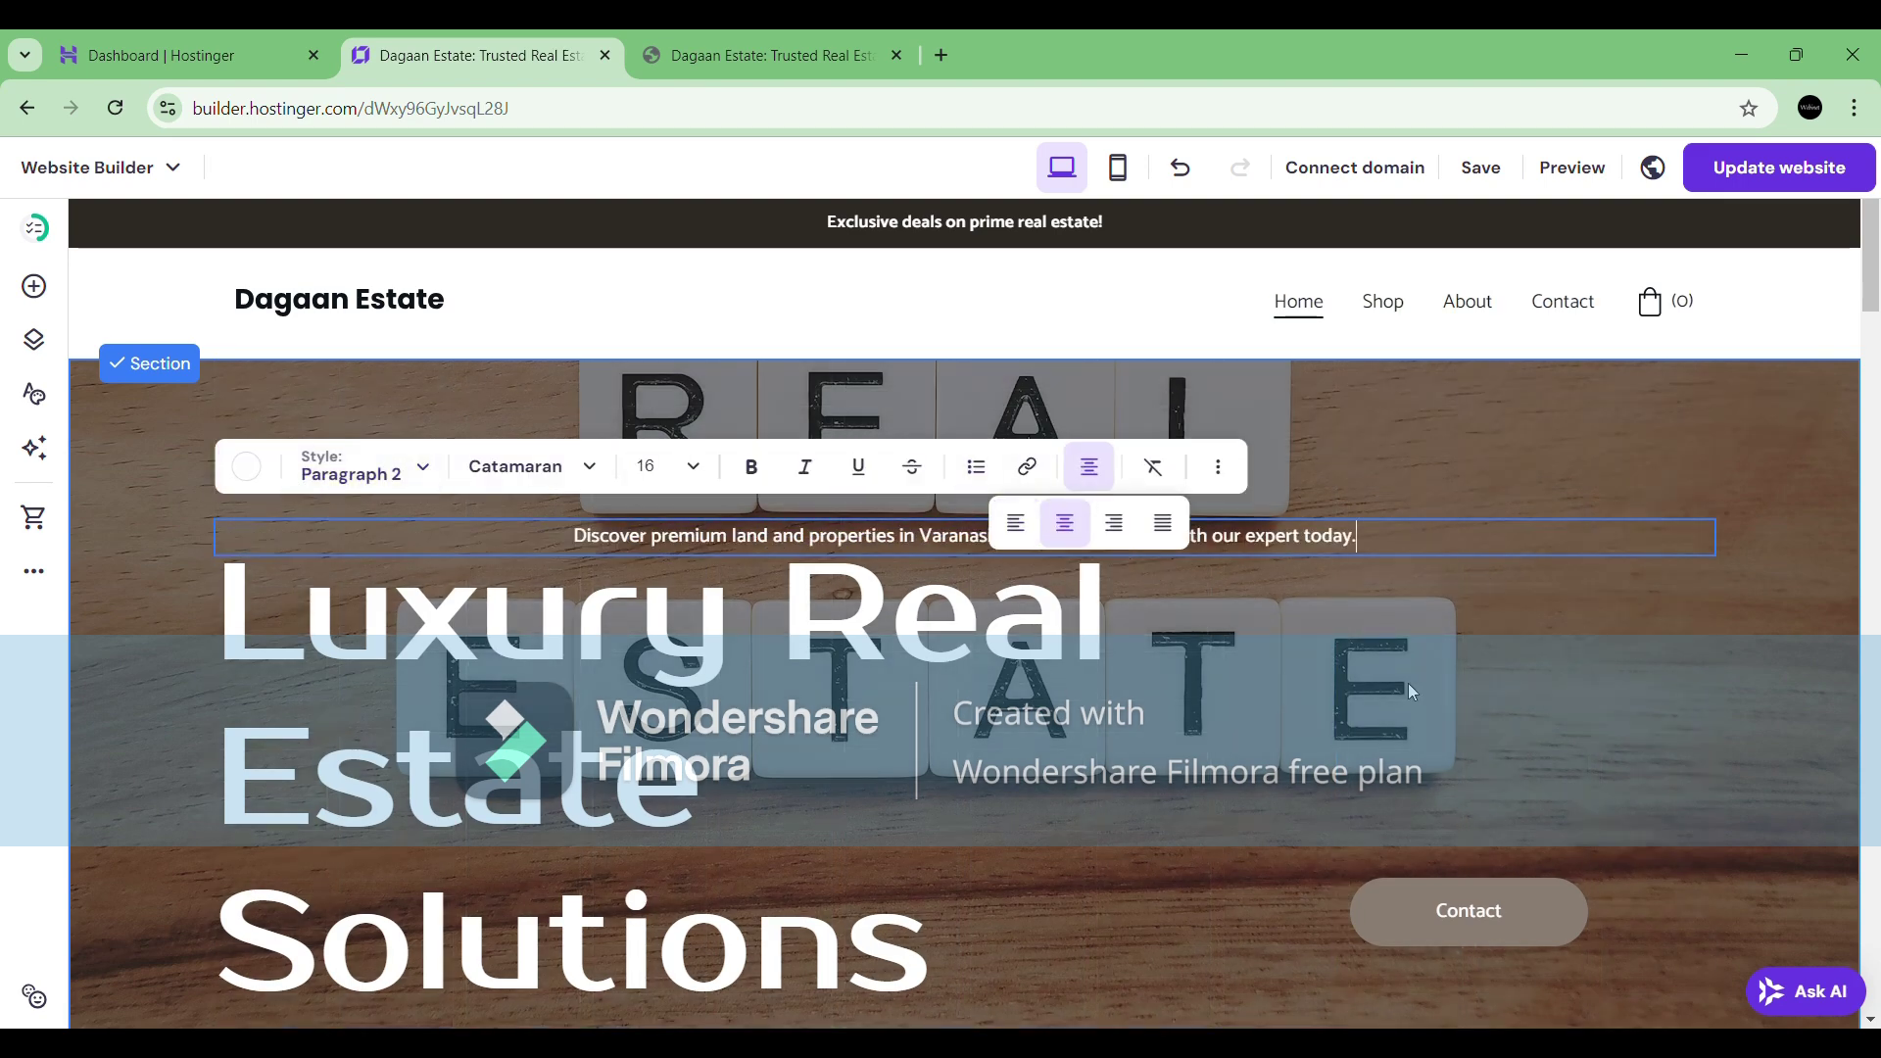
pyautogui.press('Escape')
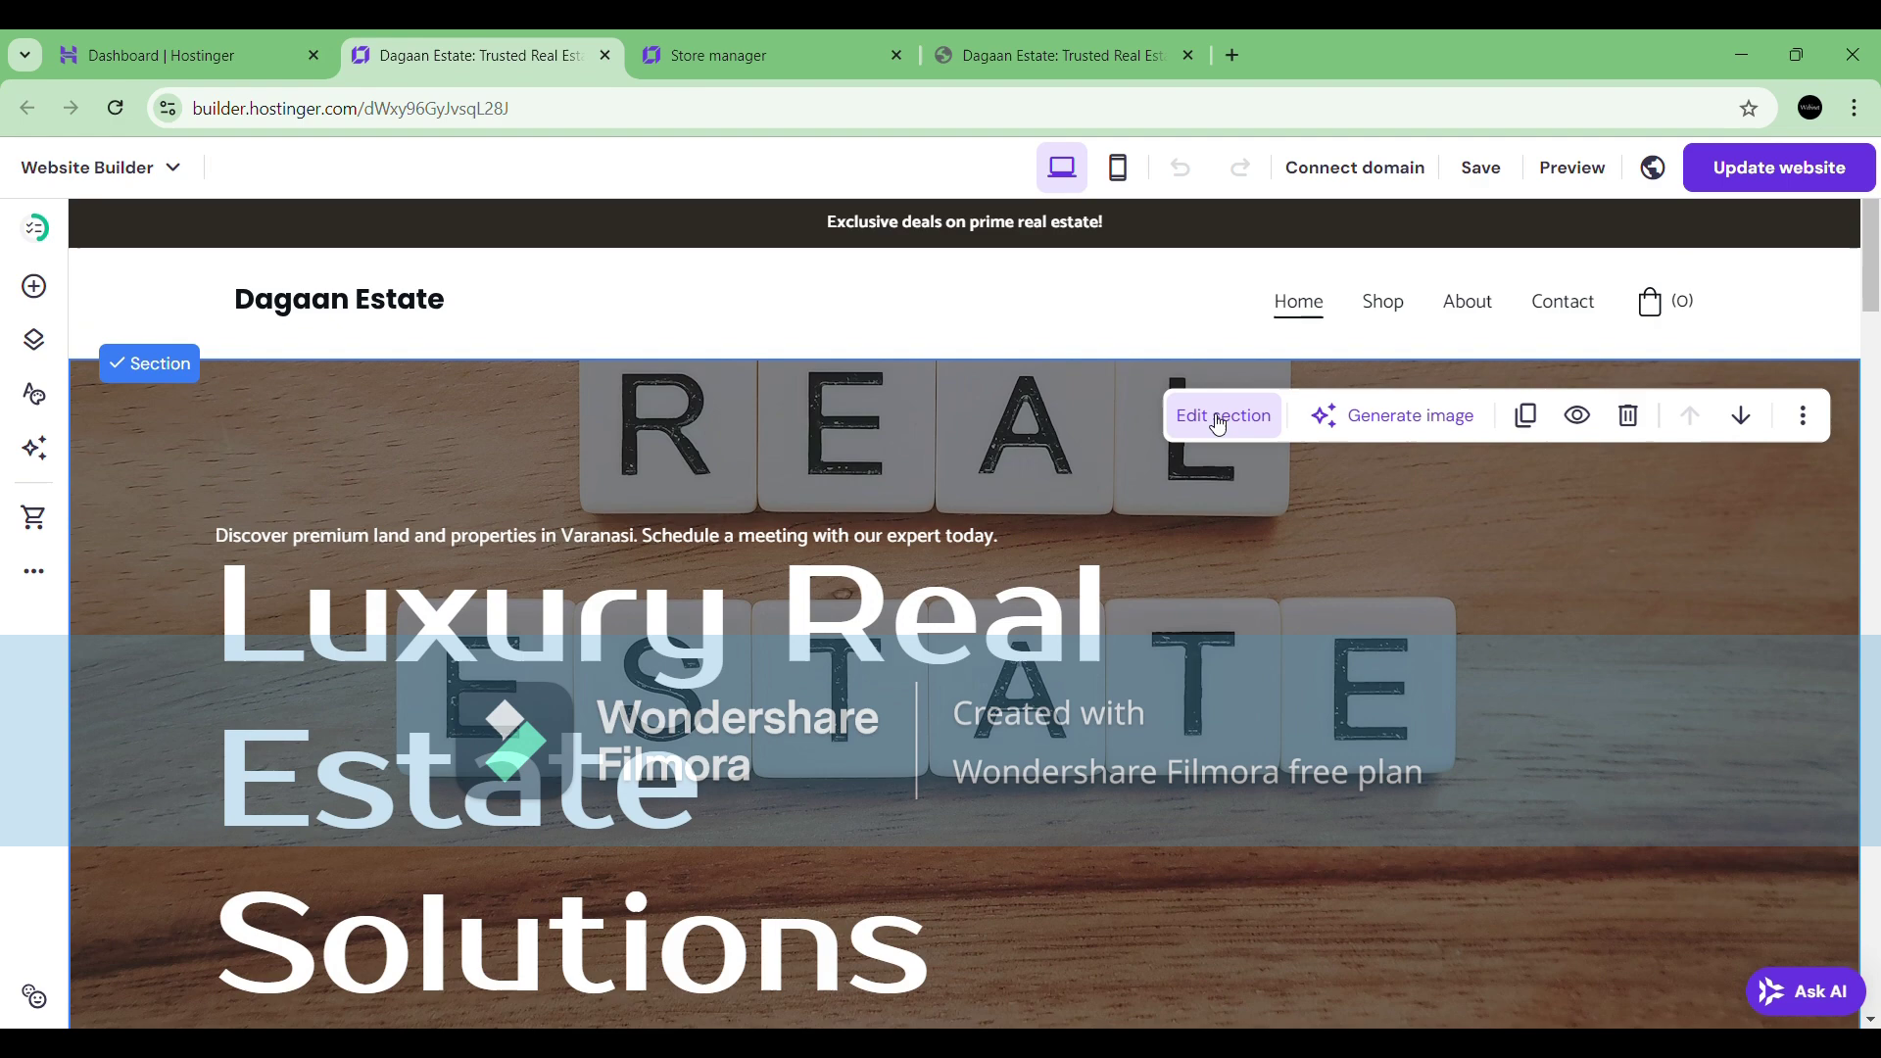
# Replace the hero background with the apartment building photo from Free images.
pyautogui.click(1218, 416)
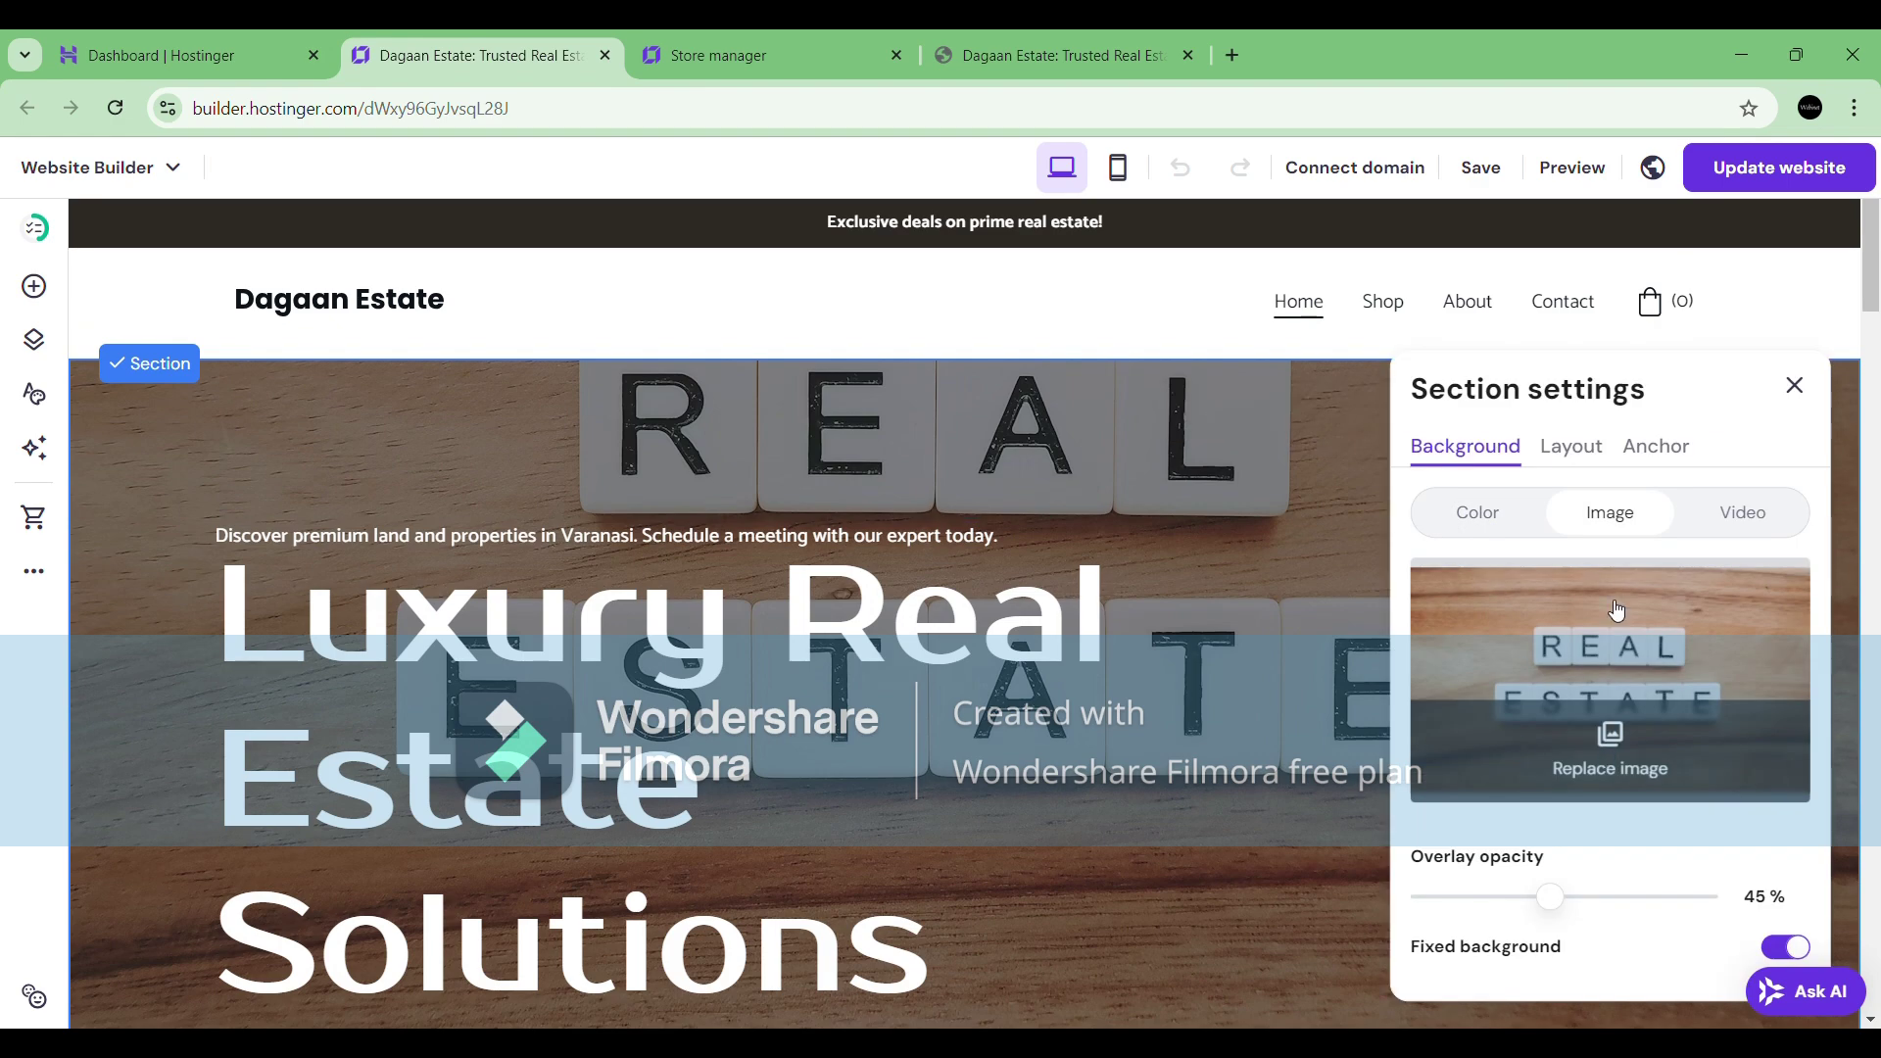
pyautogui.click(1586, 768)
pyautogui.click(821, 303)
pyautogui.scroll(-3, 799, 682)
pyautogui.click(799, 683)
pyautogui.scroll(-2, 1038, 760)
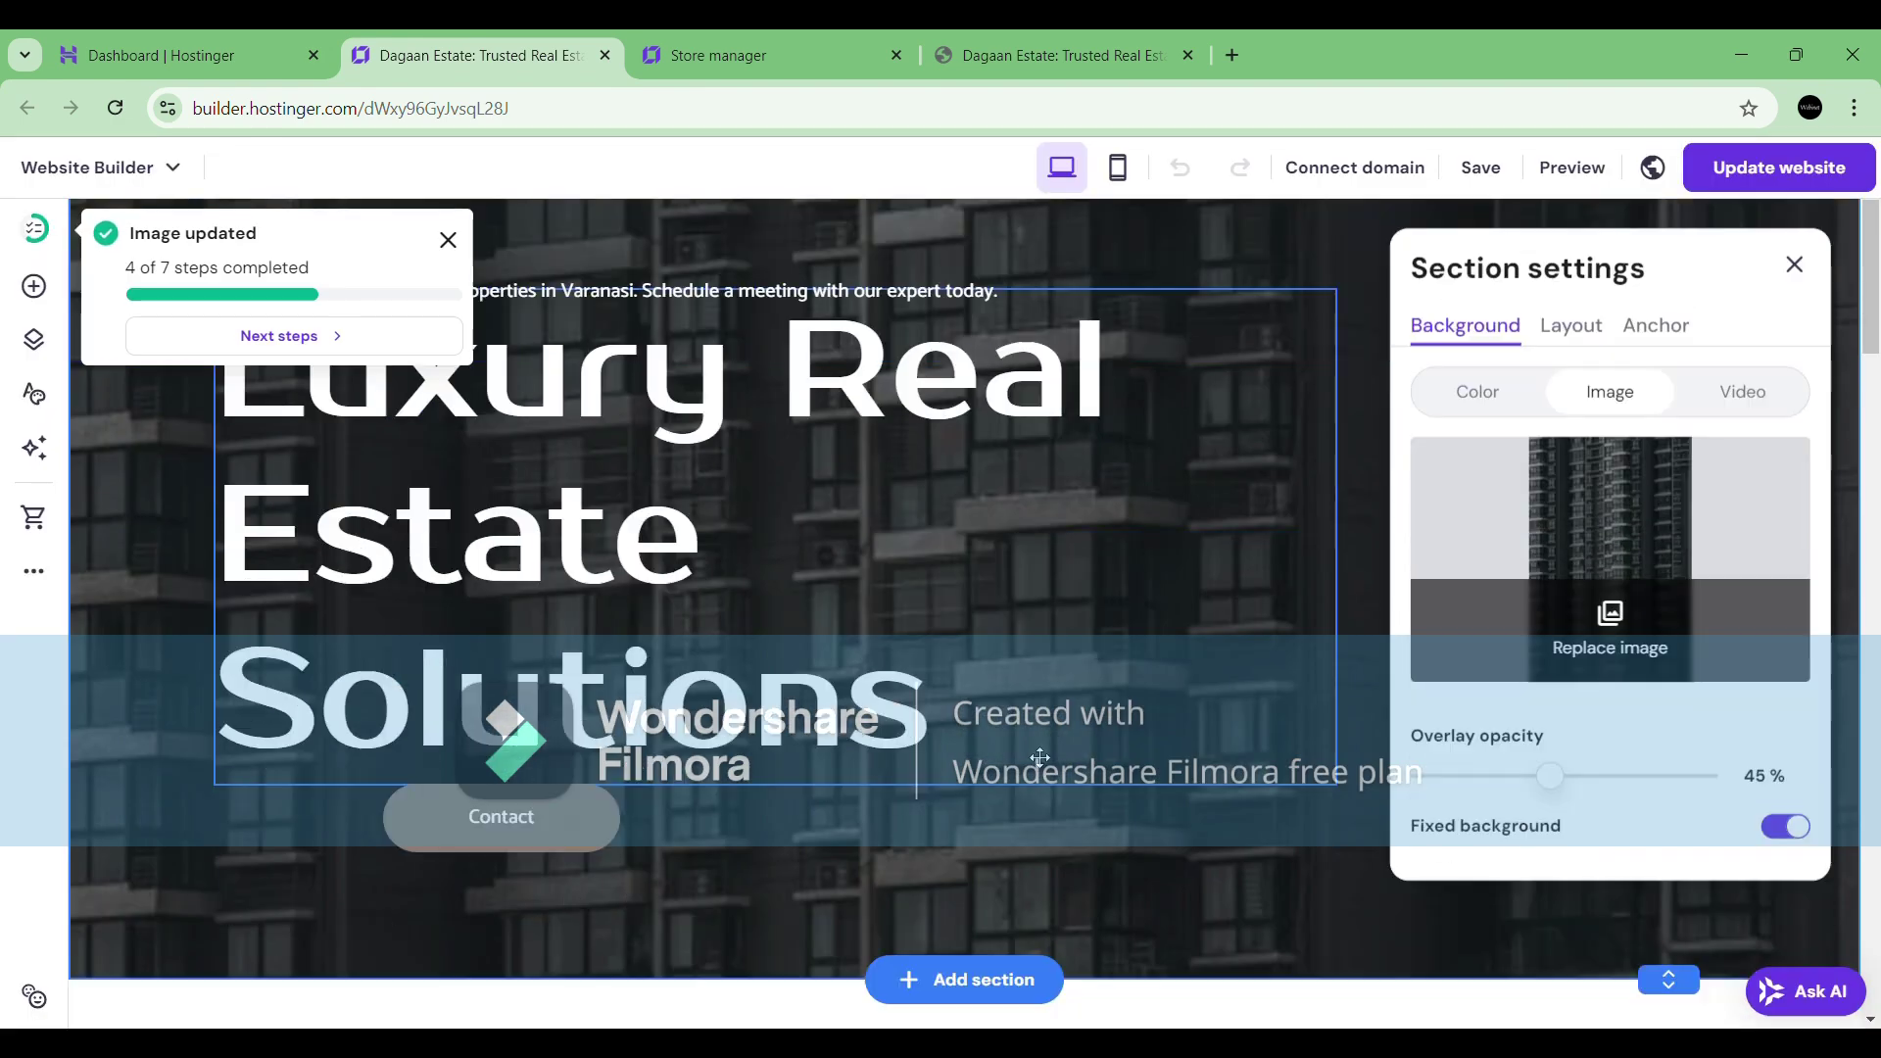
pyautogui.click(1795, 265)
pyautogui.scroll(2, 1175, 549)
pyautogui.click(450, 239)
pyautogui.scroll(-2, 1392, 758)
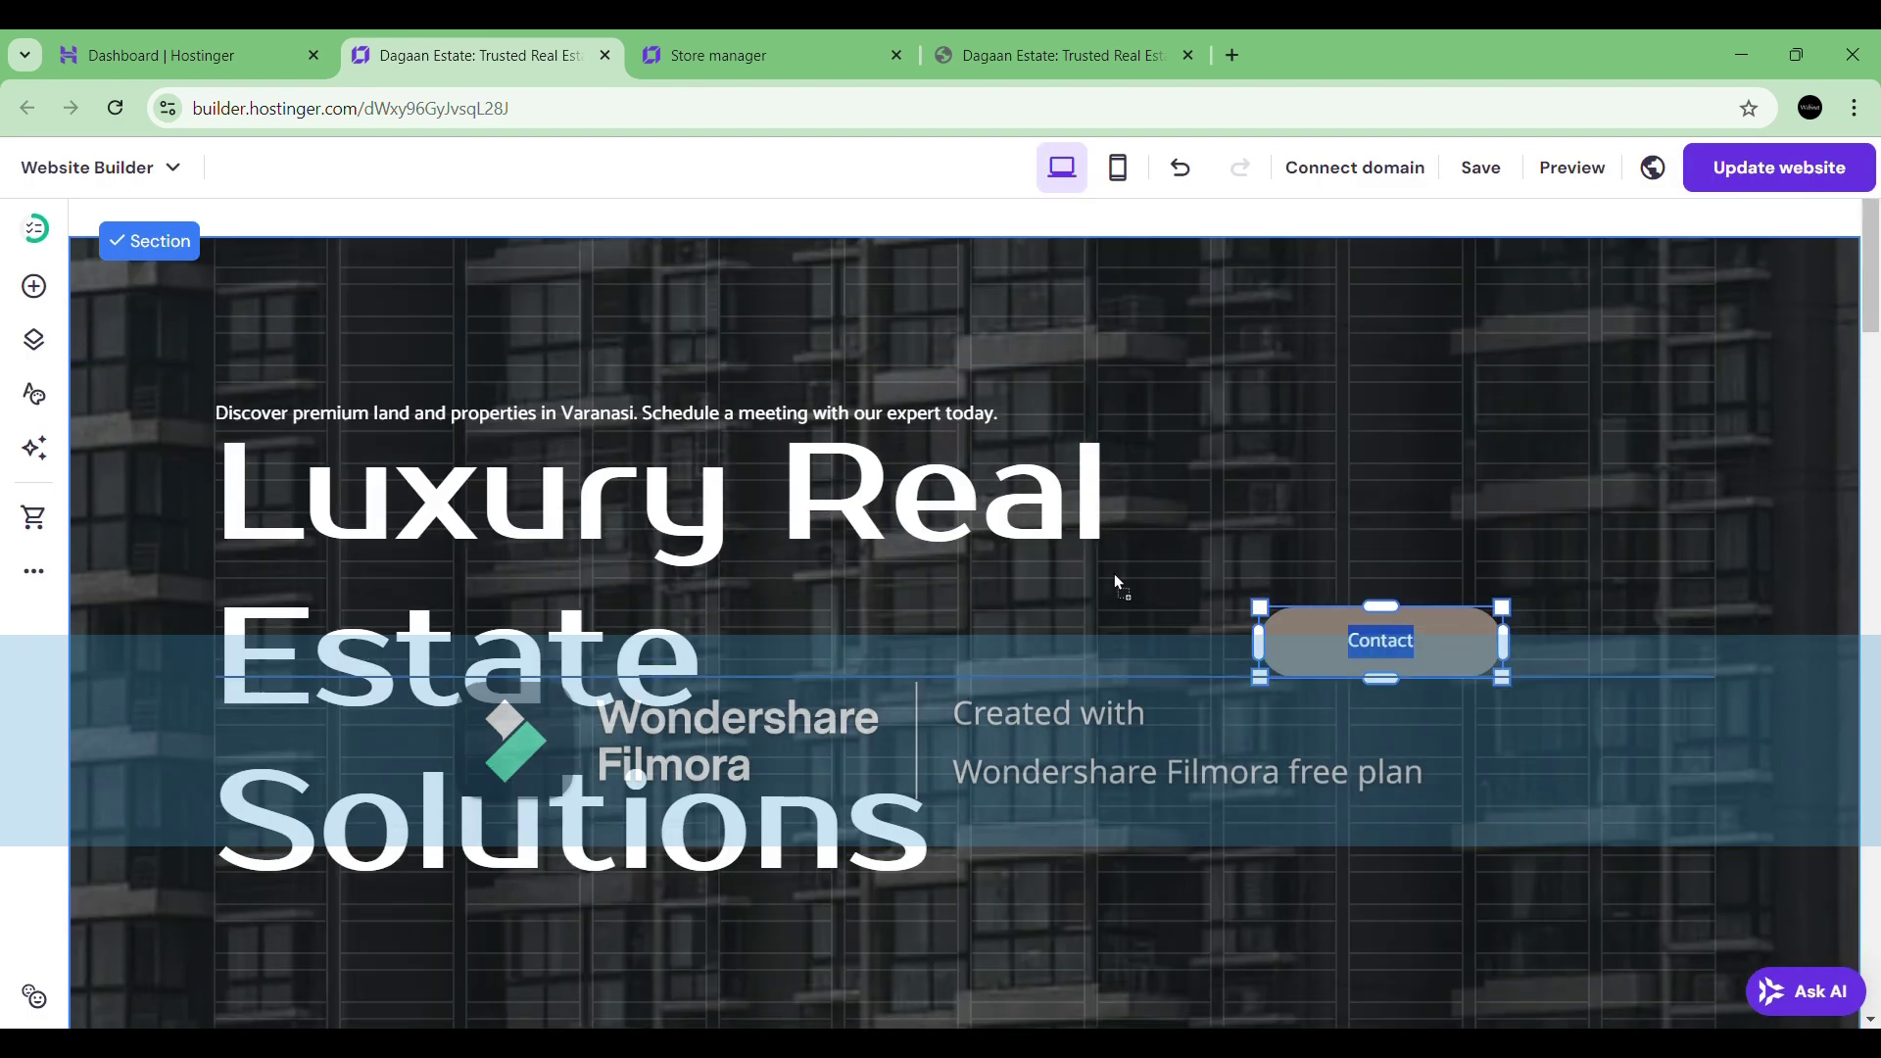
# Move the Contact button left beside the heading and enlarge the subtitle font size.
pyautogui.moveTo(1281, 679); pyautogui.dragTo(1363, 681)
pyautogui.moveTo(1469, 646); pyautogui.dragTo(1281, 643)
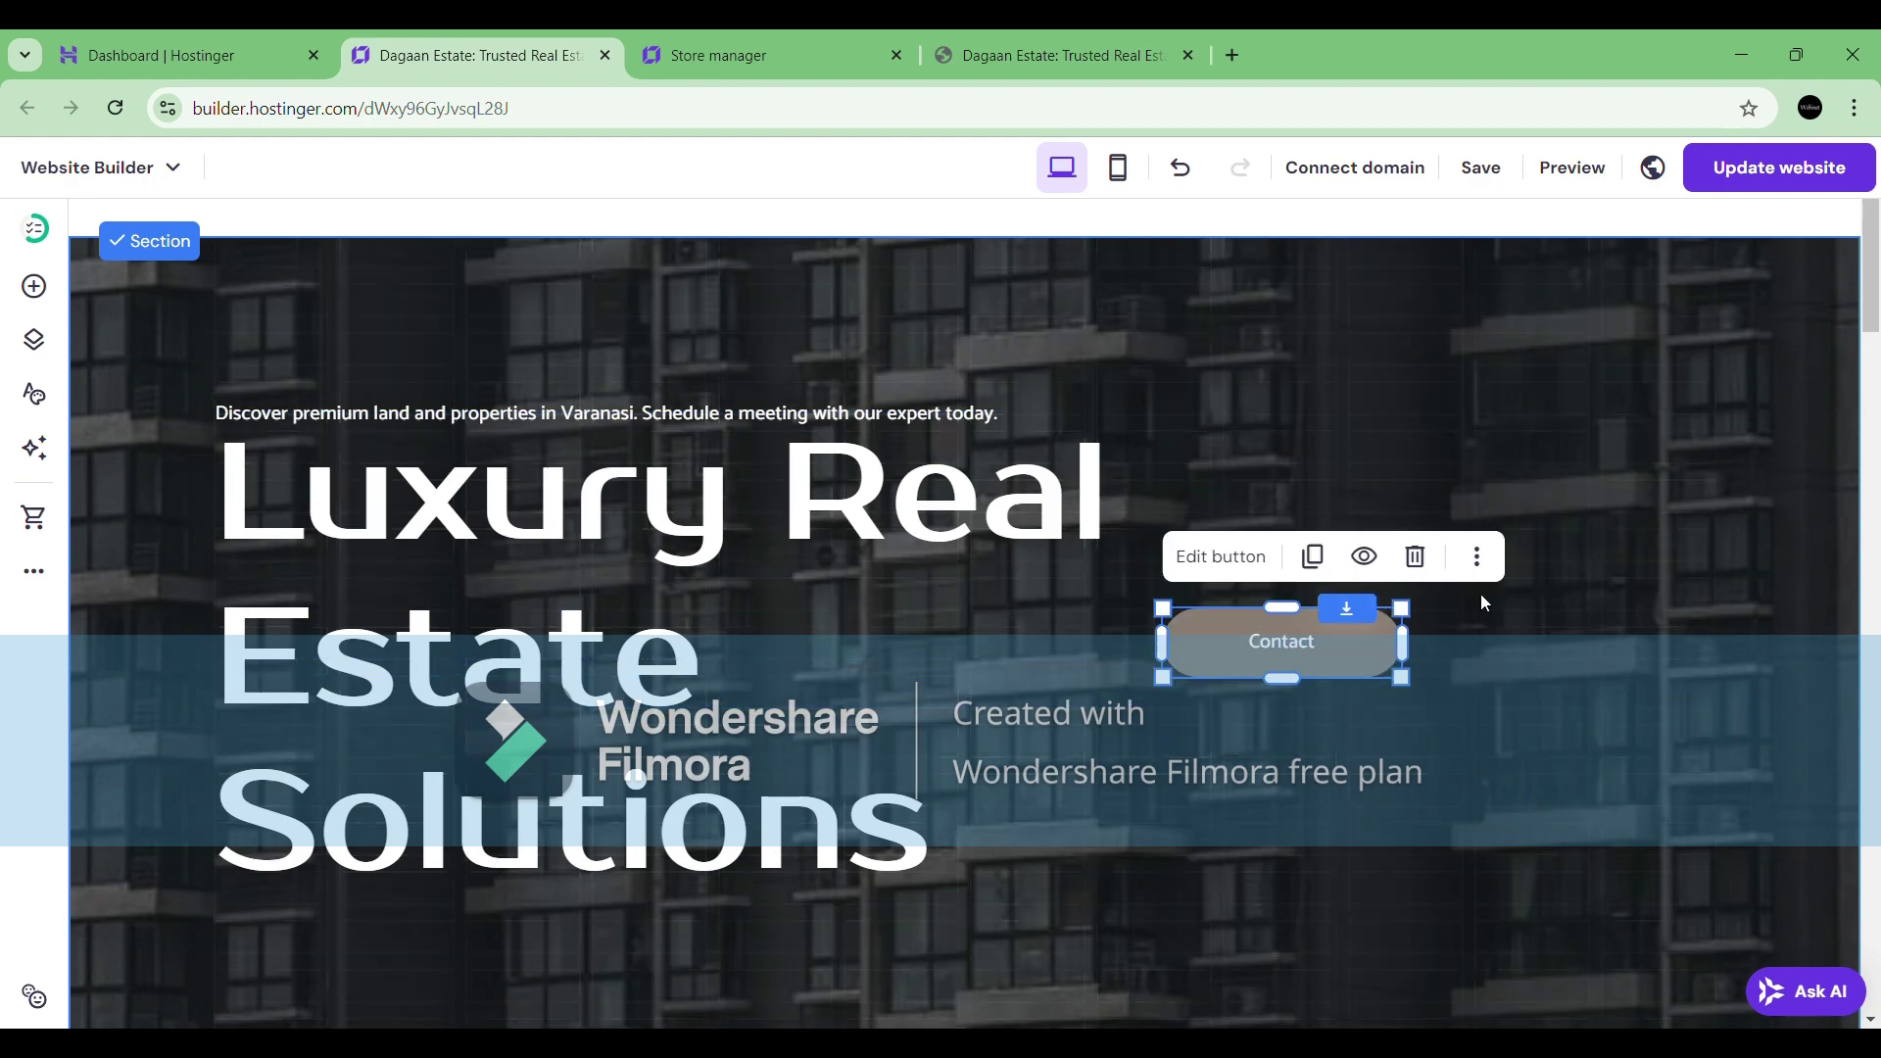
pyautogui.click(607, 413)
pyautogui.click(264, 347)
pyautogui.click(651, 345)
pyautogui.click(661, 469)
# Try a different alignment for the hero heading, then keep it left-aligned.
pyautogui.click(1005, 946)
pyautogui.click(940, 783)
pyautogui.click(265, 347)
pyautogui.click(1089, 359)
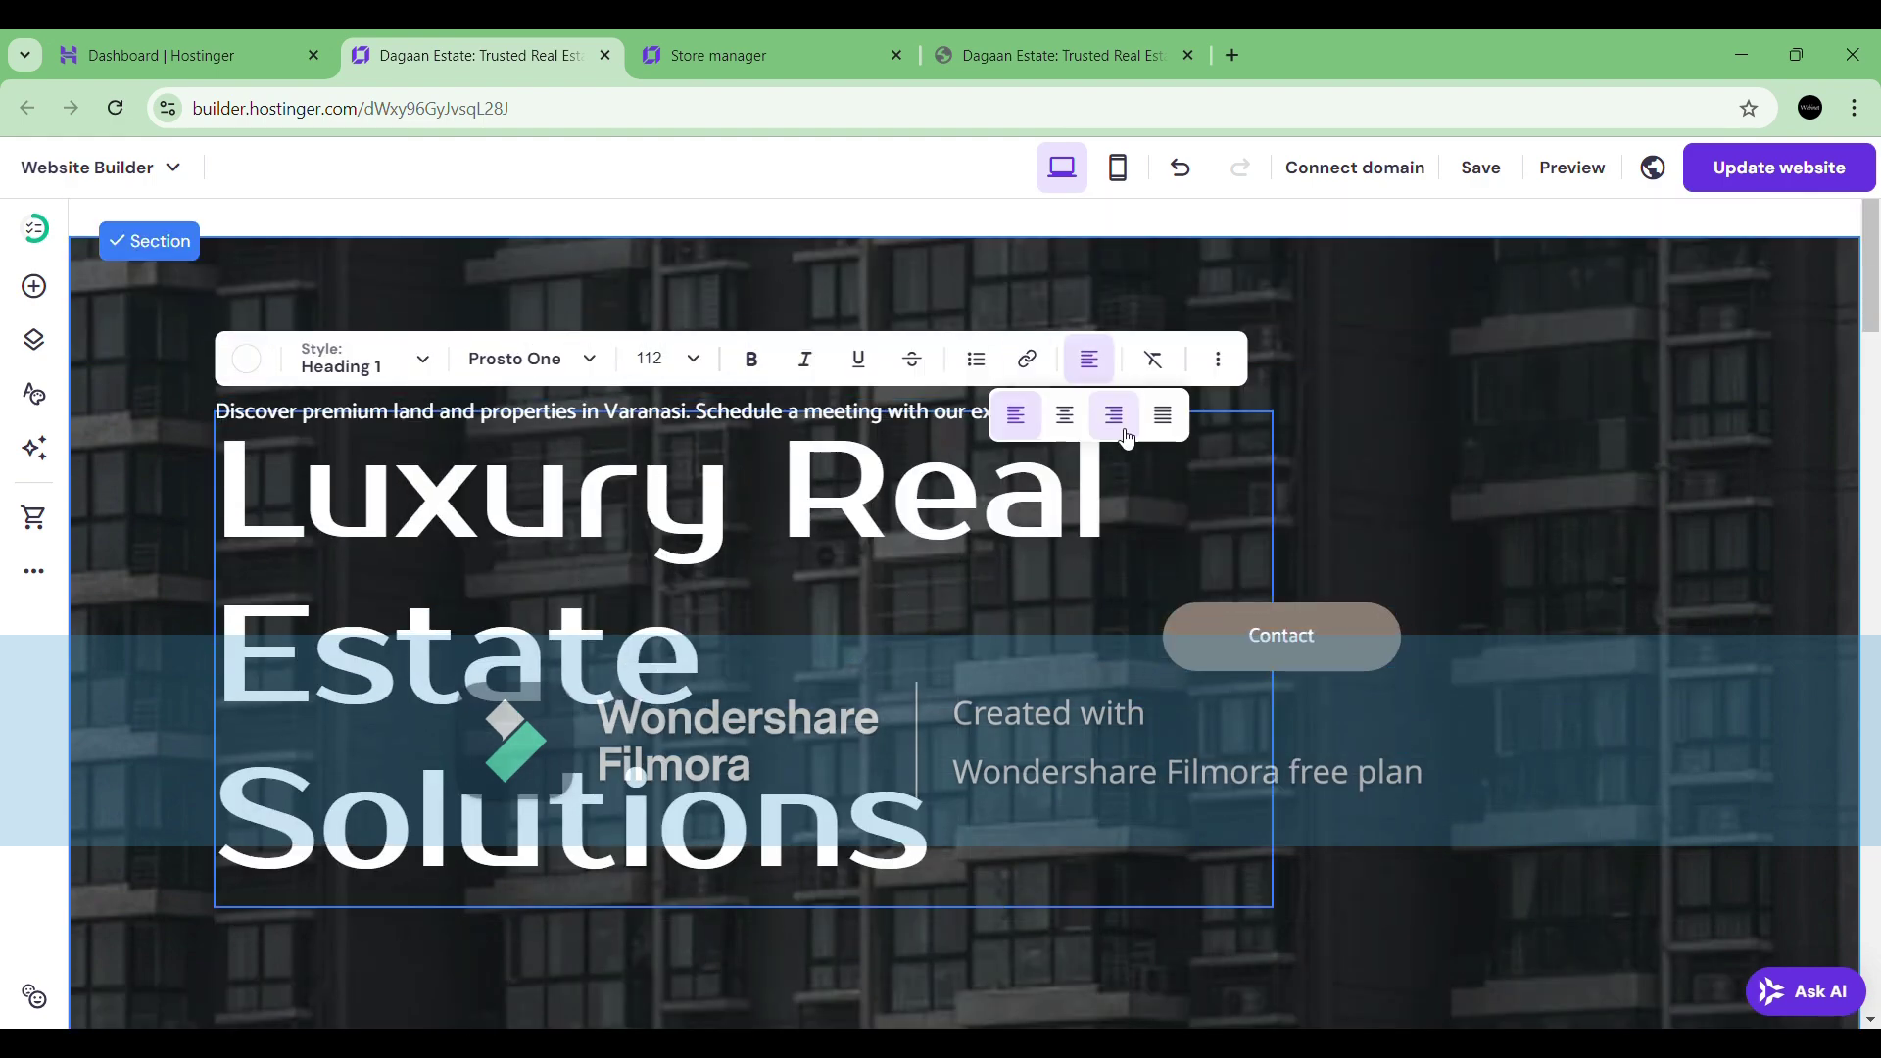
pyautogui.click(1118, 423)
pyautogui.click(1018, 421)
# Search the background image library for 'india real estate', then close it without changing the image.
pyautogui.click(1508, 441)
pyautogui.scroll(-1, 1536, 390)
pyautogui.click(1223, 256)
pyautogui.click(1633, 552)
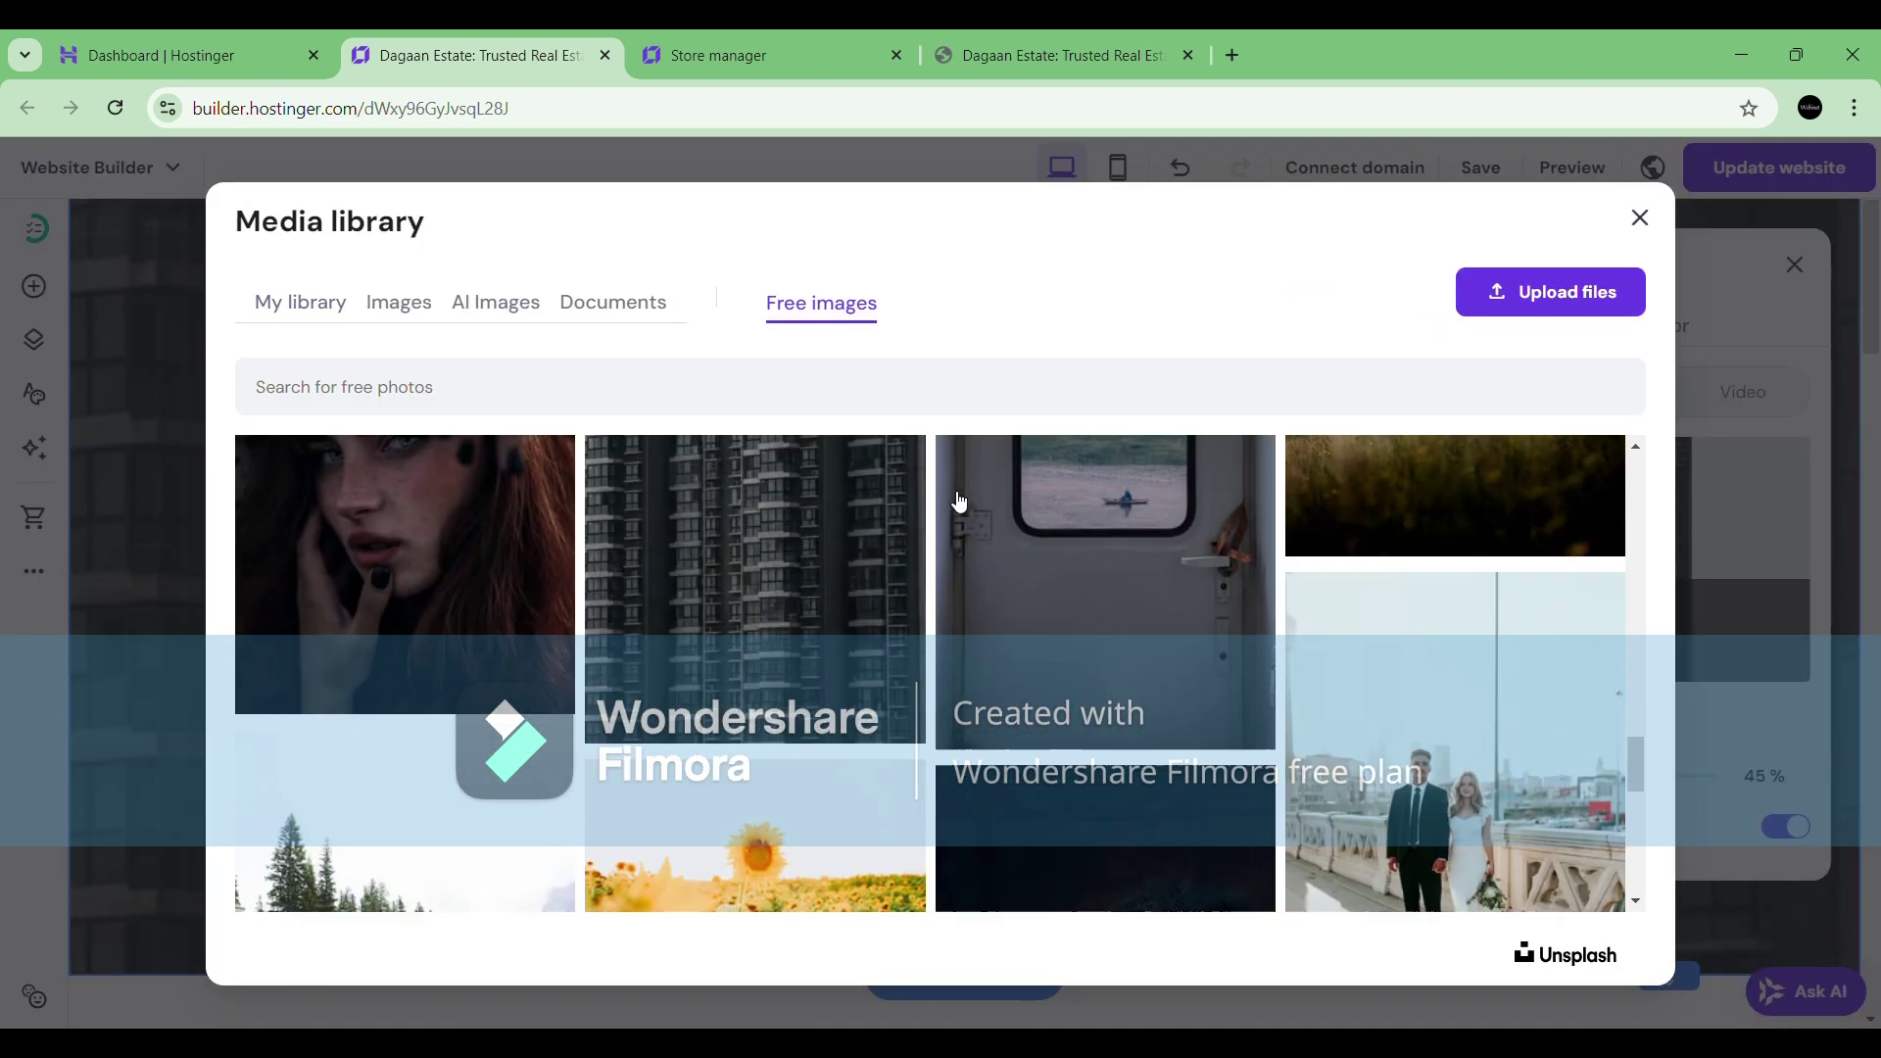
pyautogui.write('real estate')
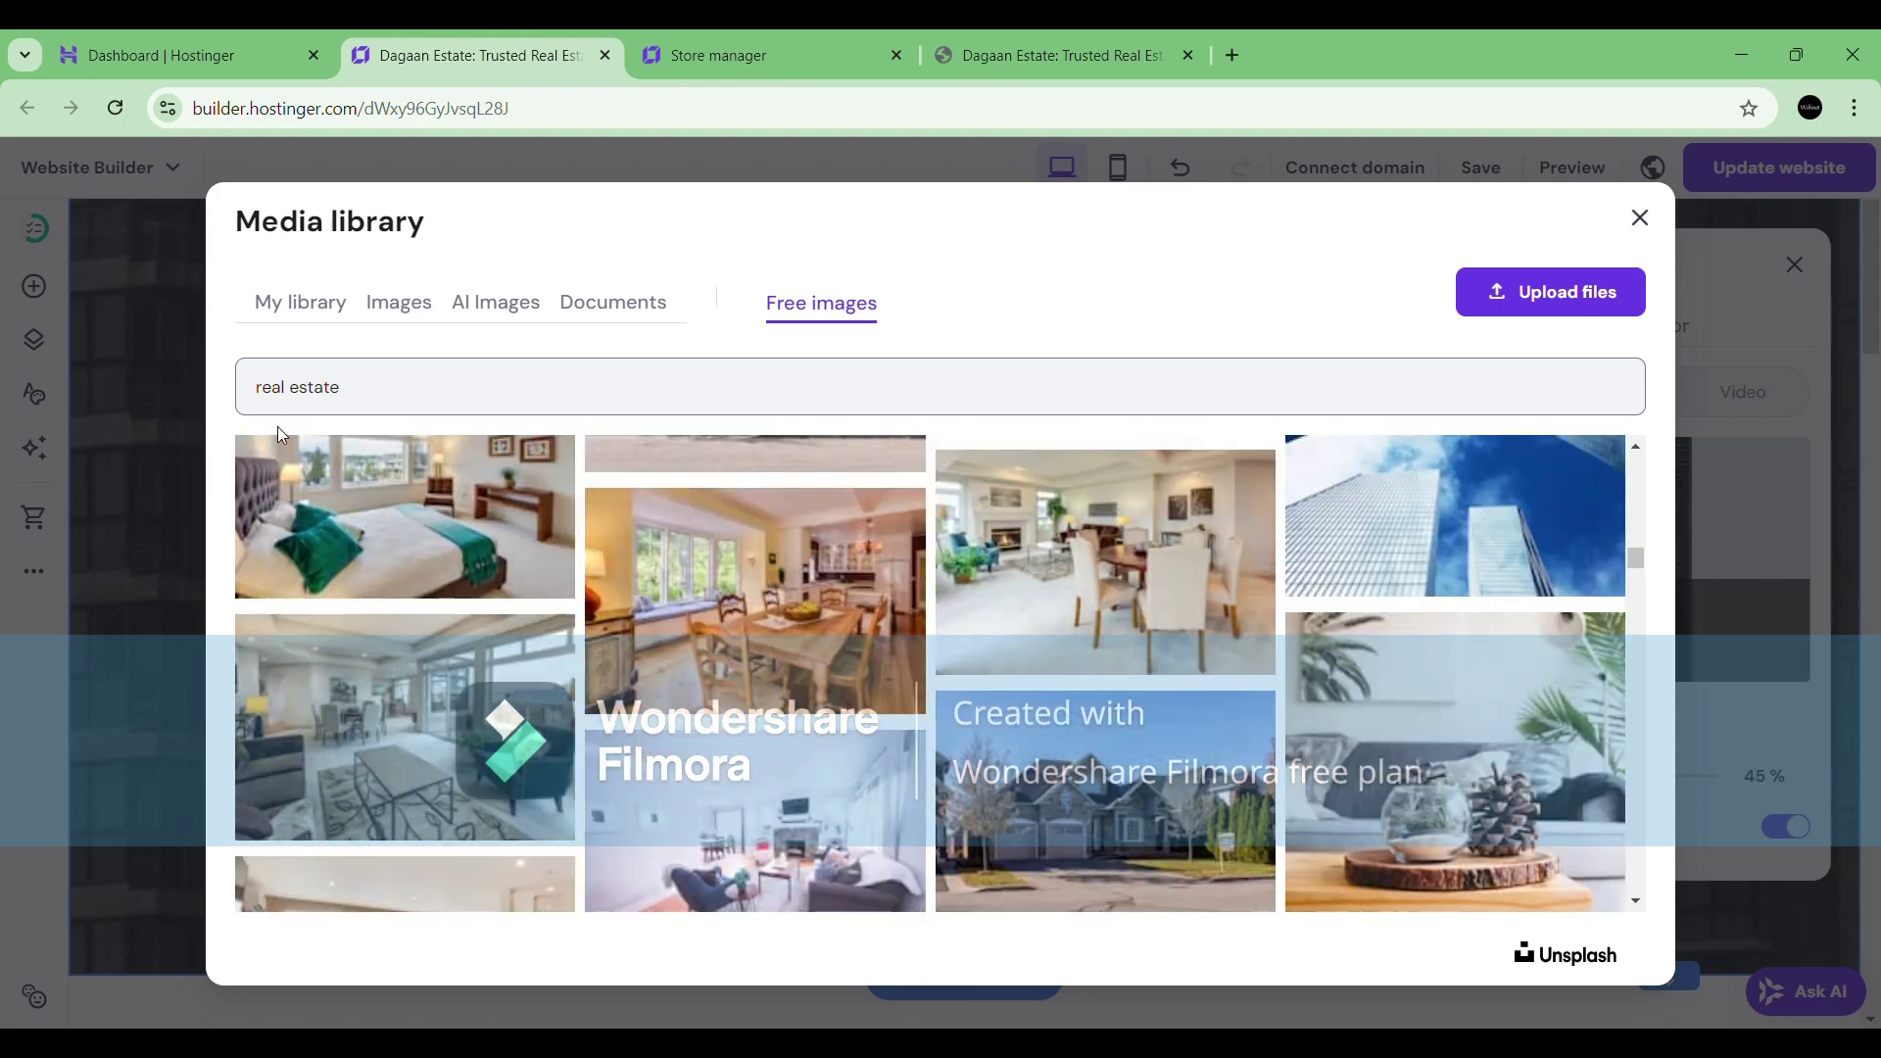
pyautogui.press('Home')
pyautogui.write('india')
pyautogui.scroll(-10, 1230, 617)
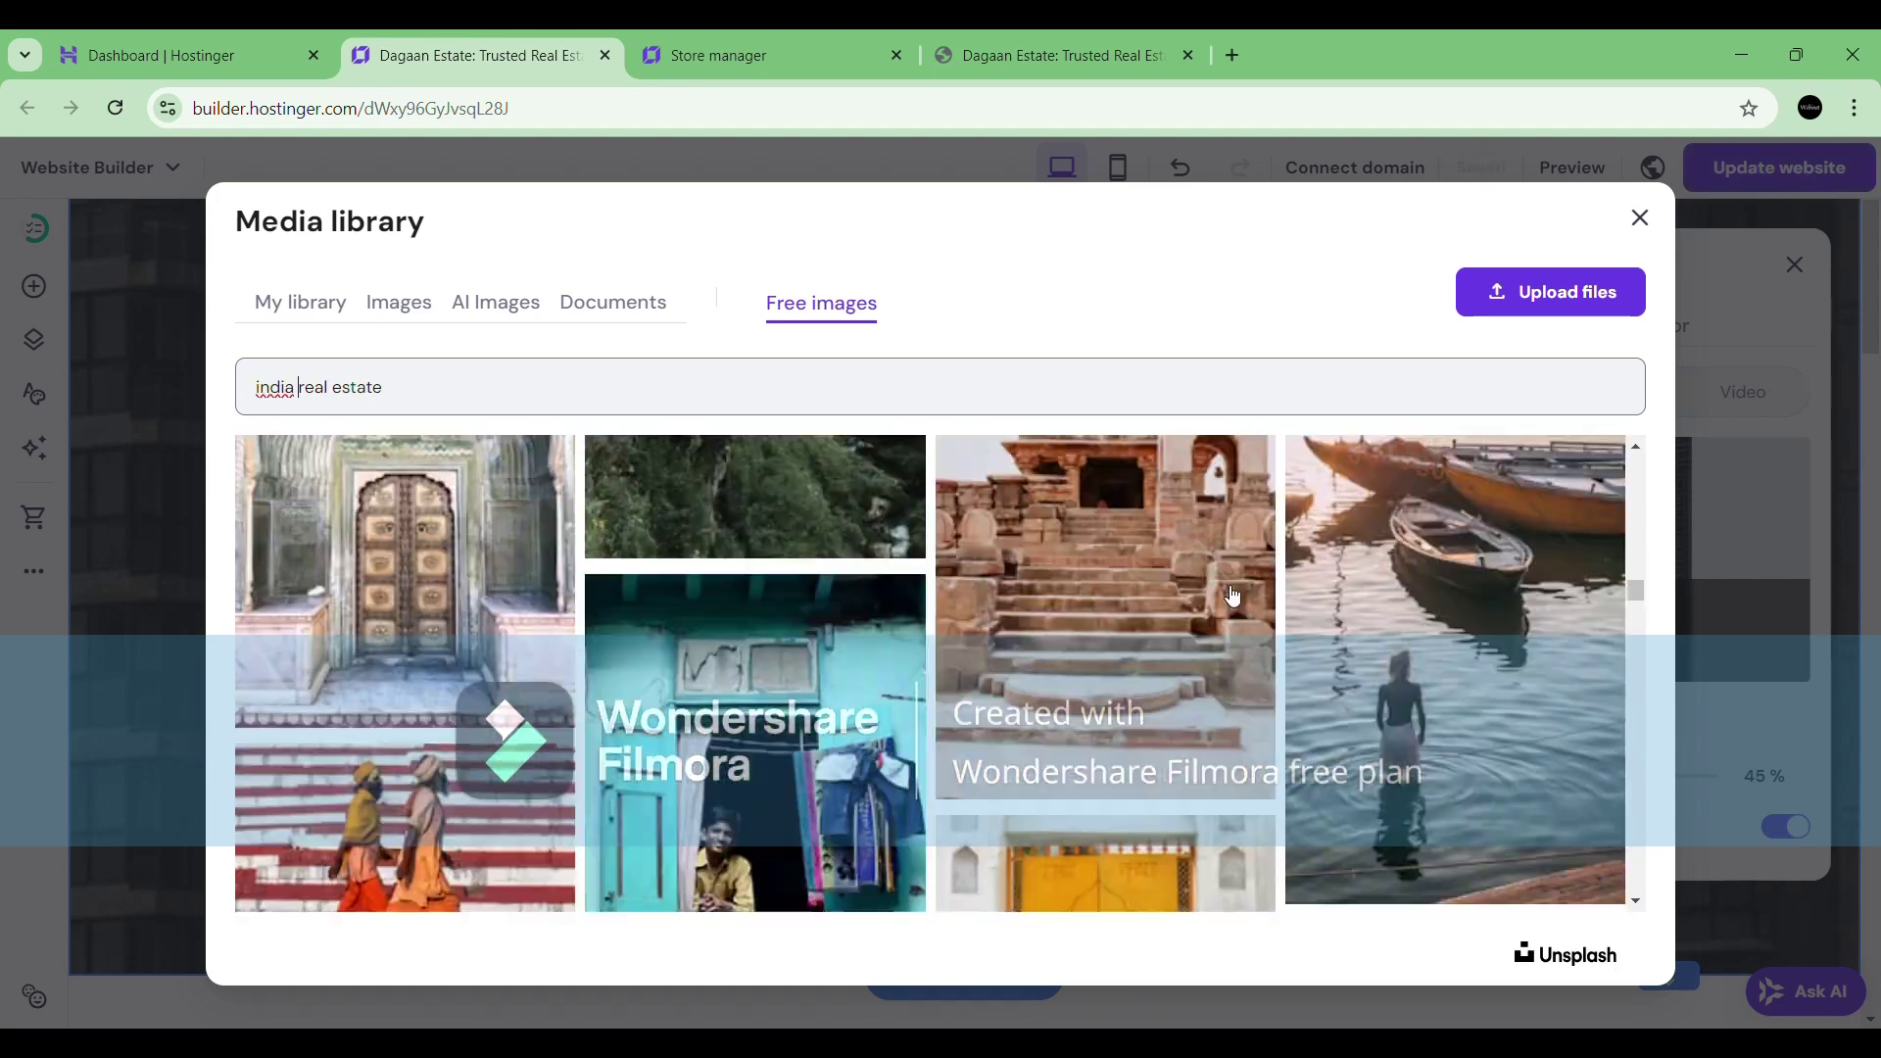
pyautogui.hotkey('ctrl', 'a')
pyautogui.press('BackSpace')
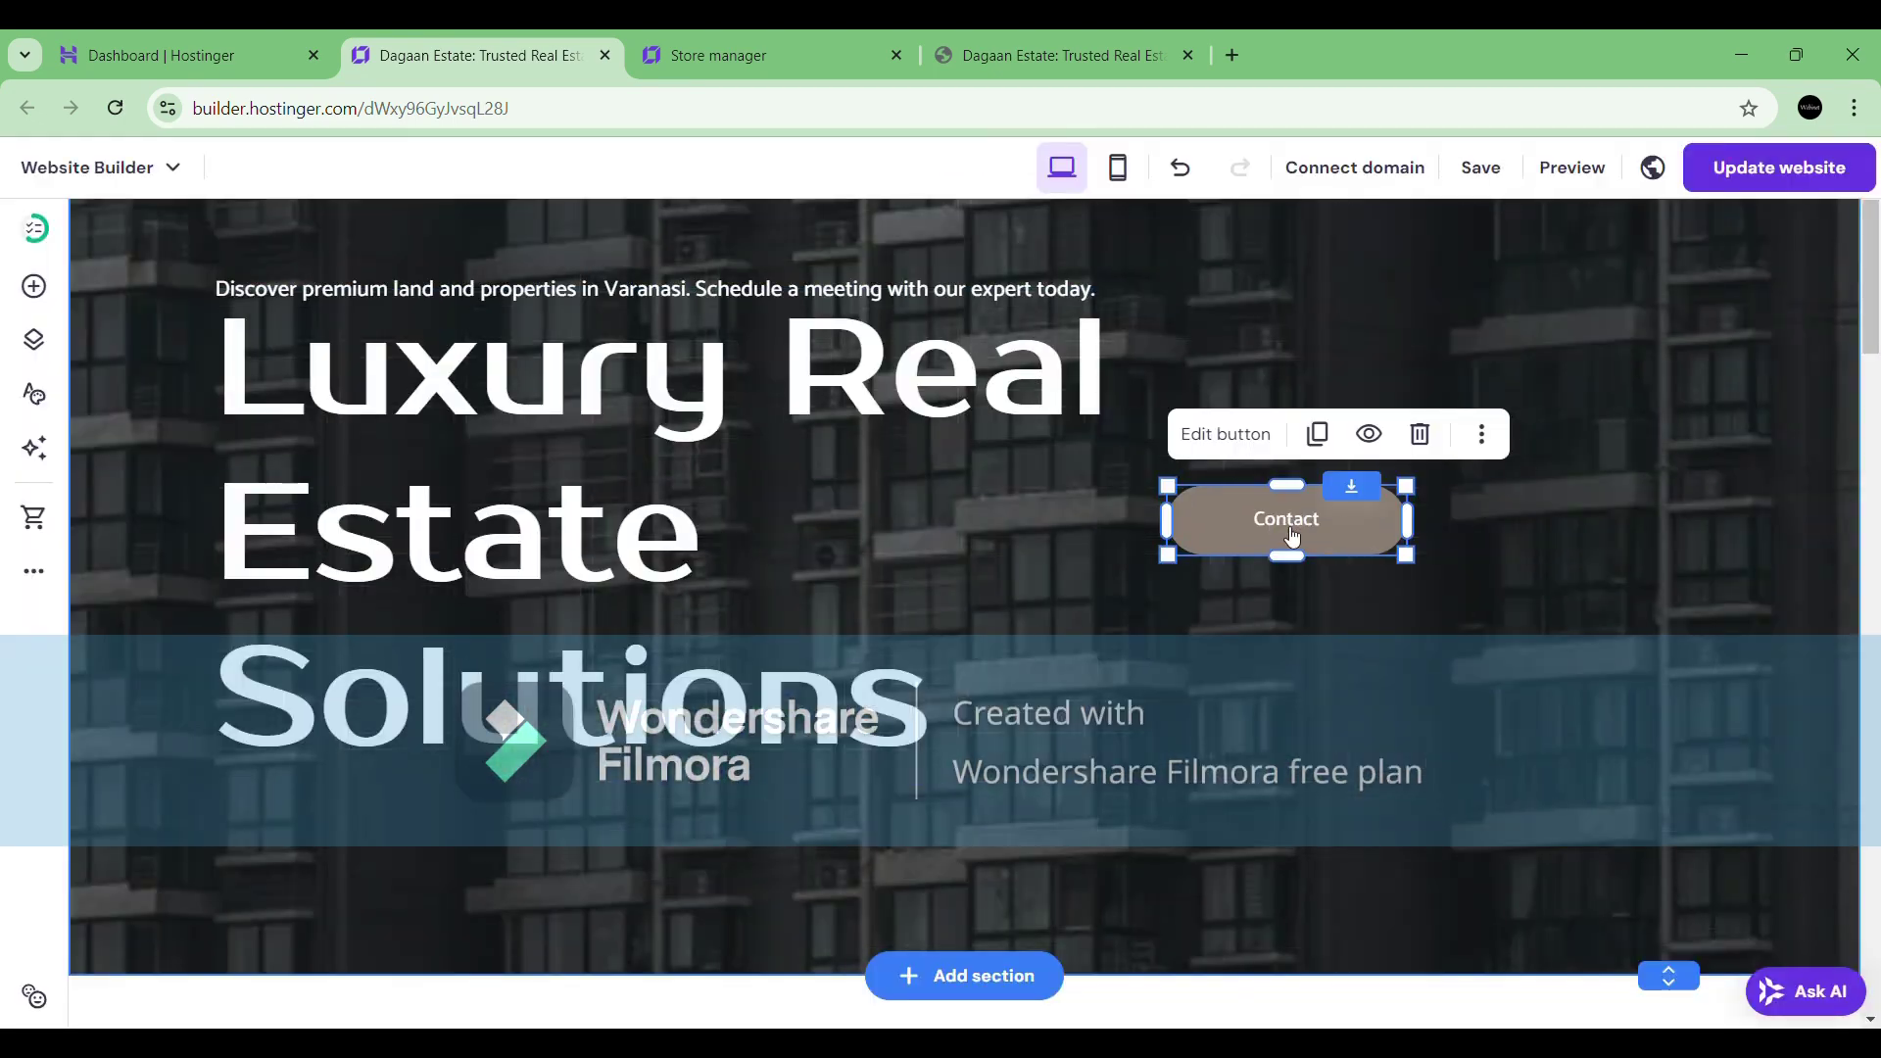
pyautogui.click(1224, 433)
# Link the Contact button to a phone number and publish the website.
pyautogui.click(1627, 570)
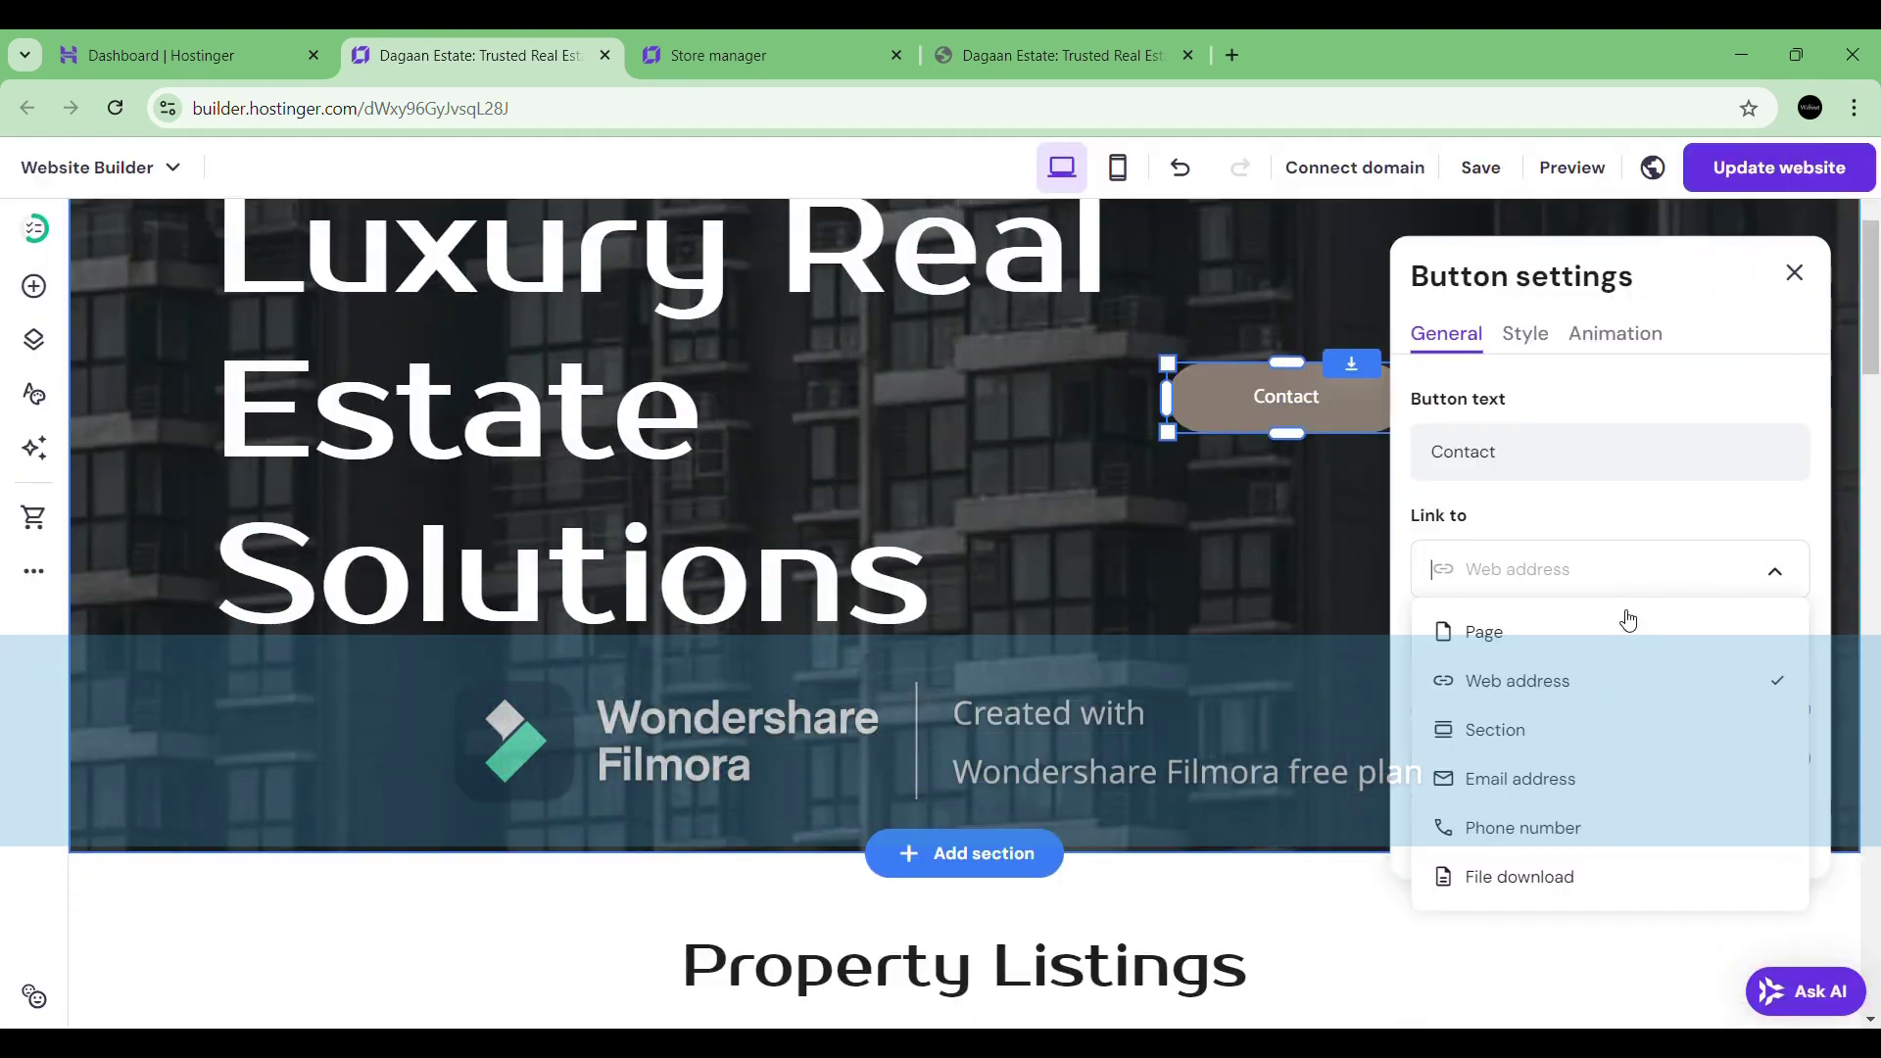
pyautogui.click(1593, 825)
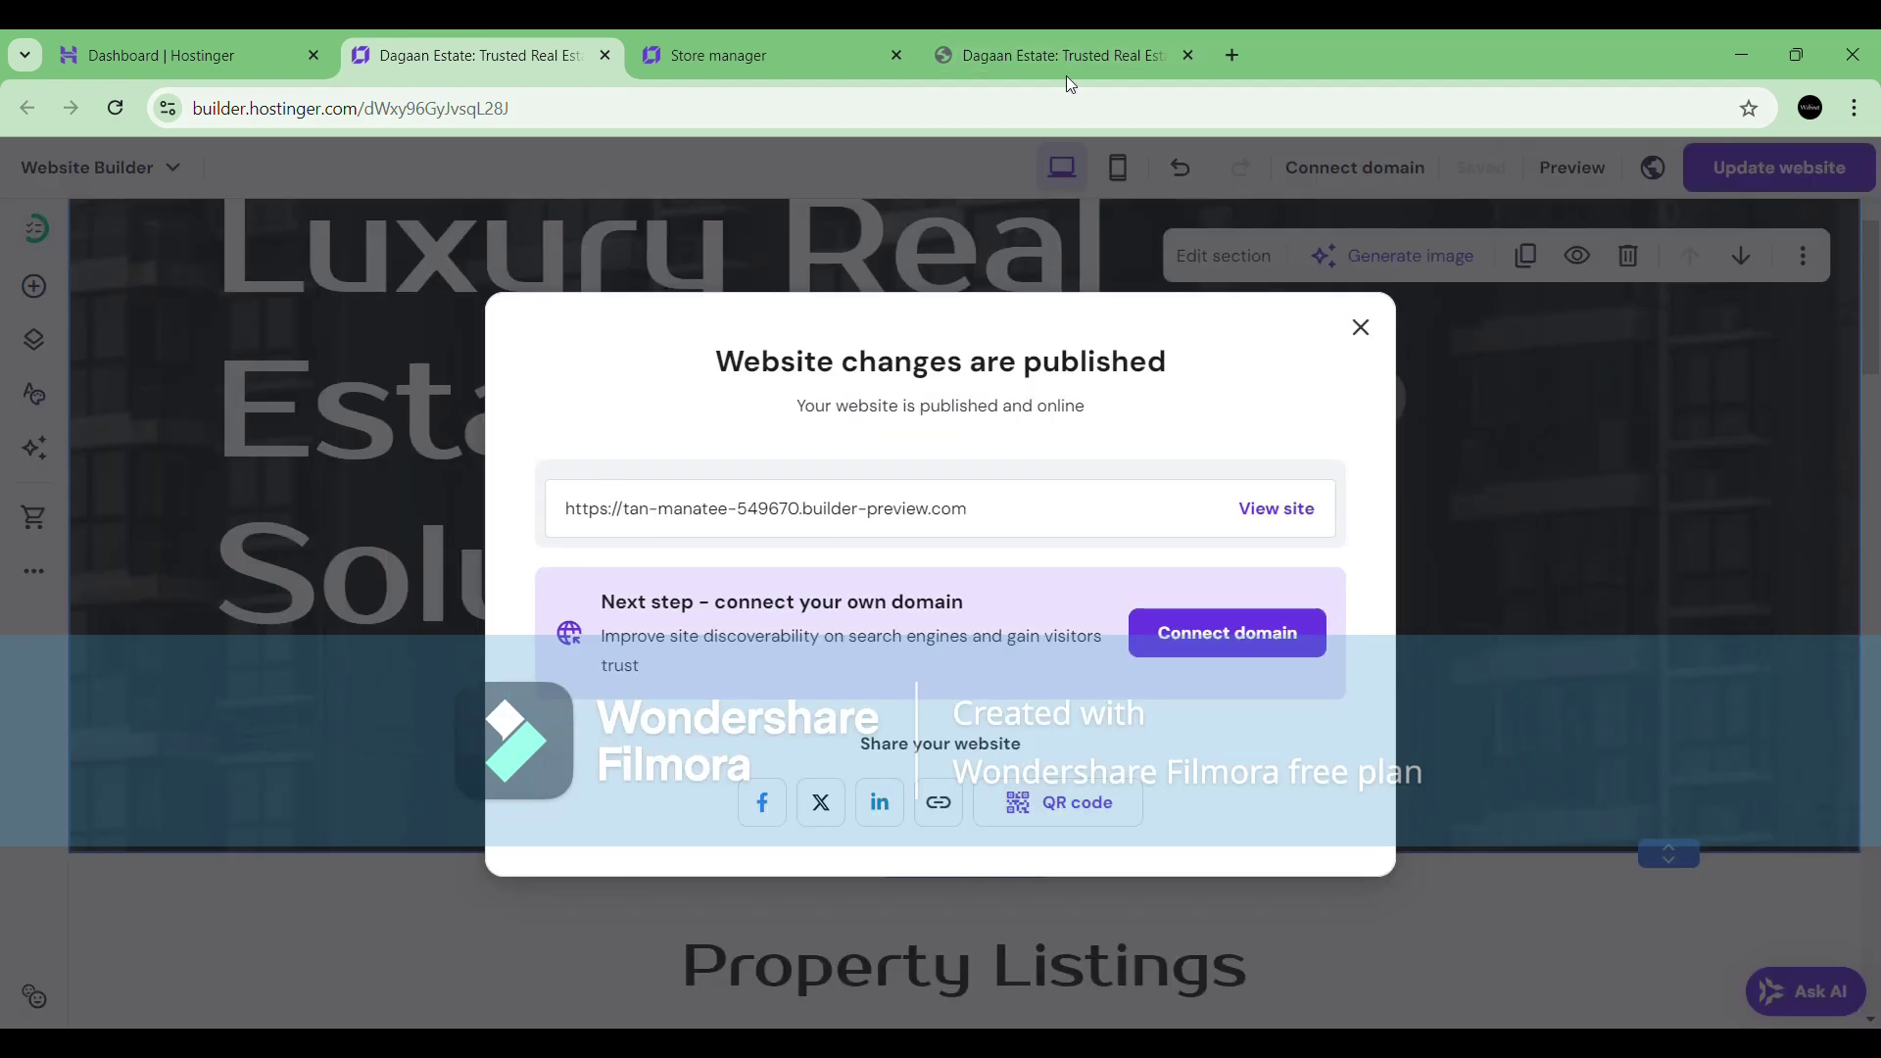
pyautogui.click(1266, 663)
pyautogui.click(1009, 359)
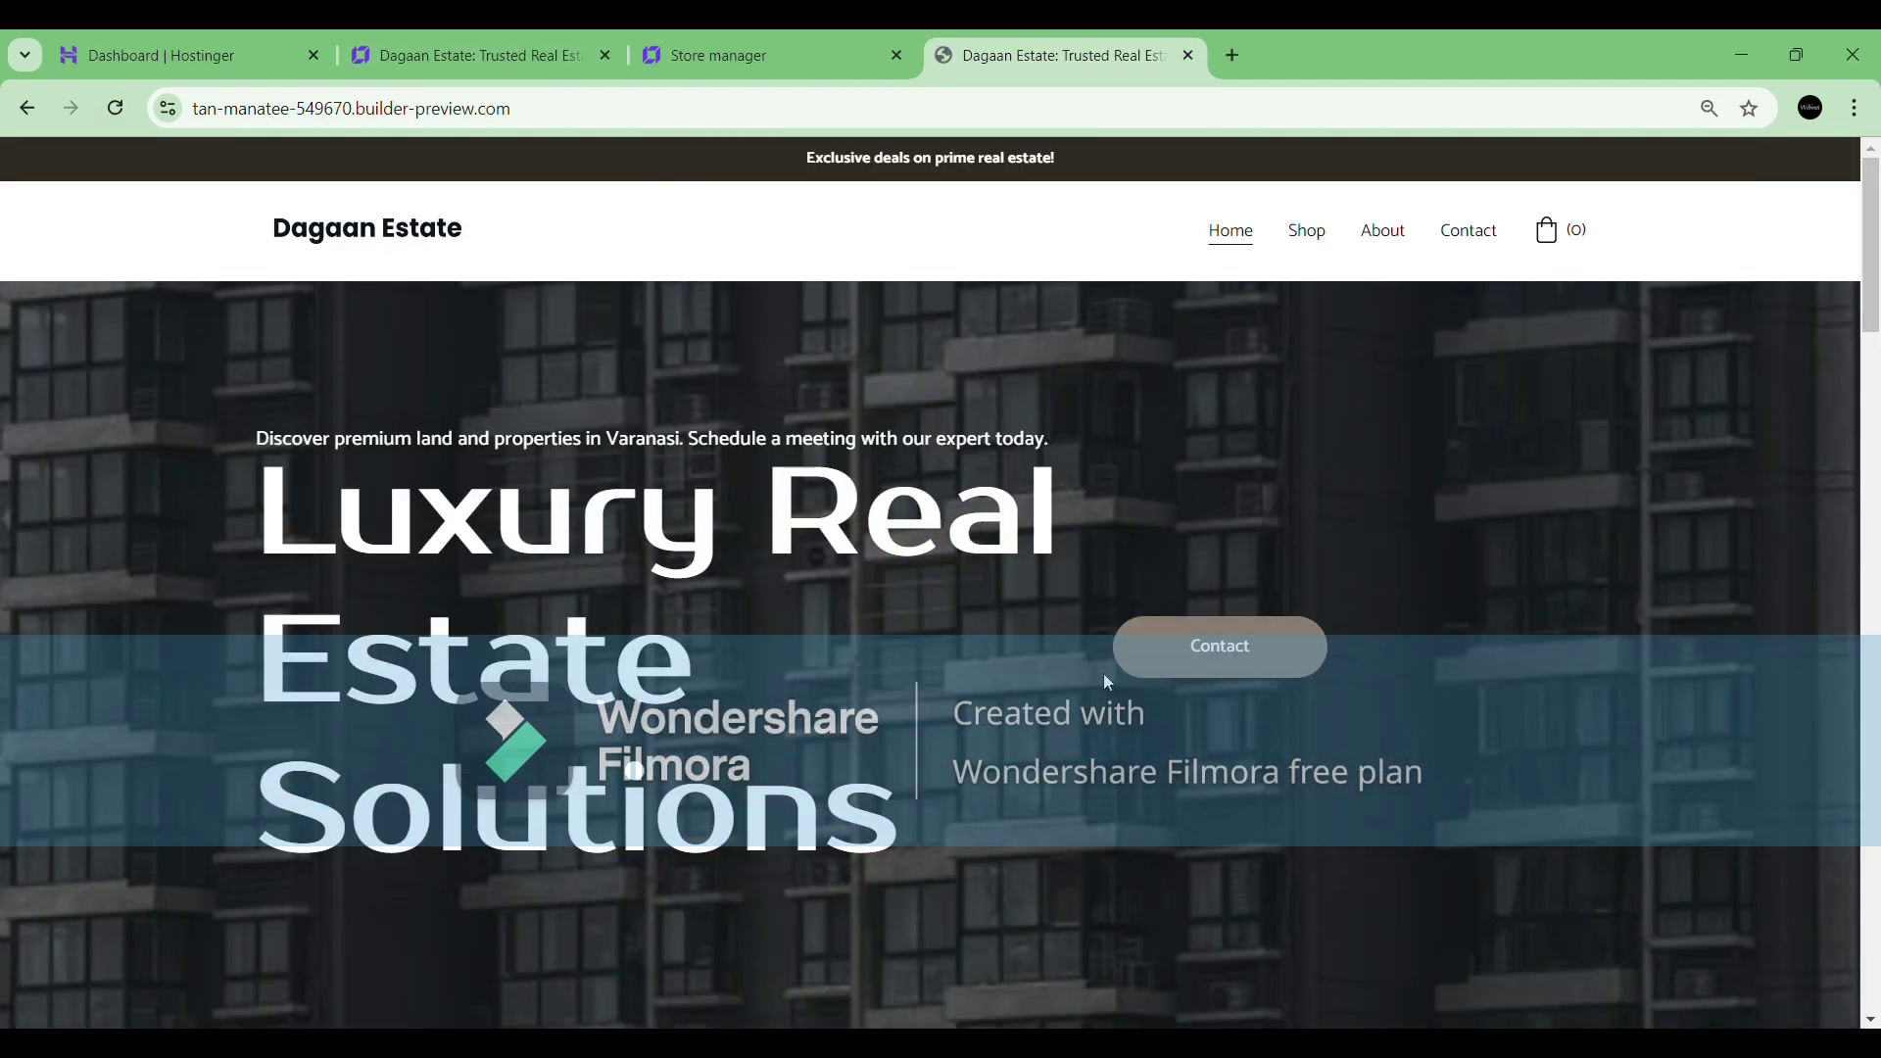
pyautogui.click(470, 55)
pyautogui.click(1288, 336)
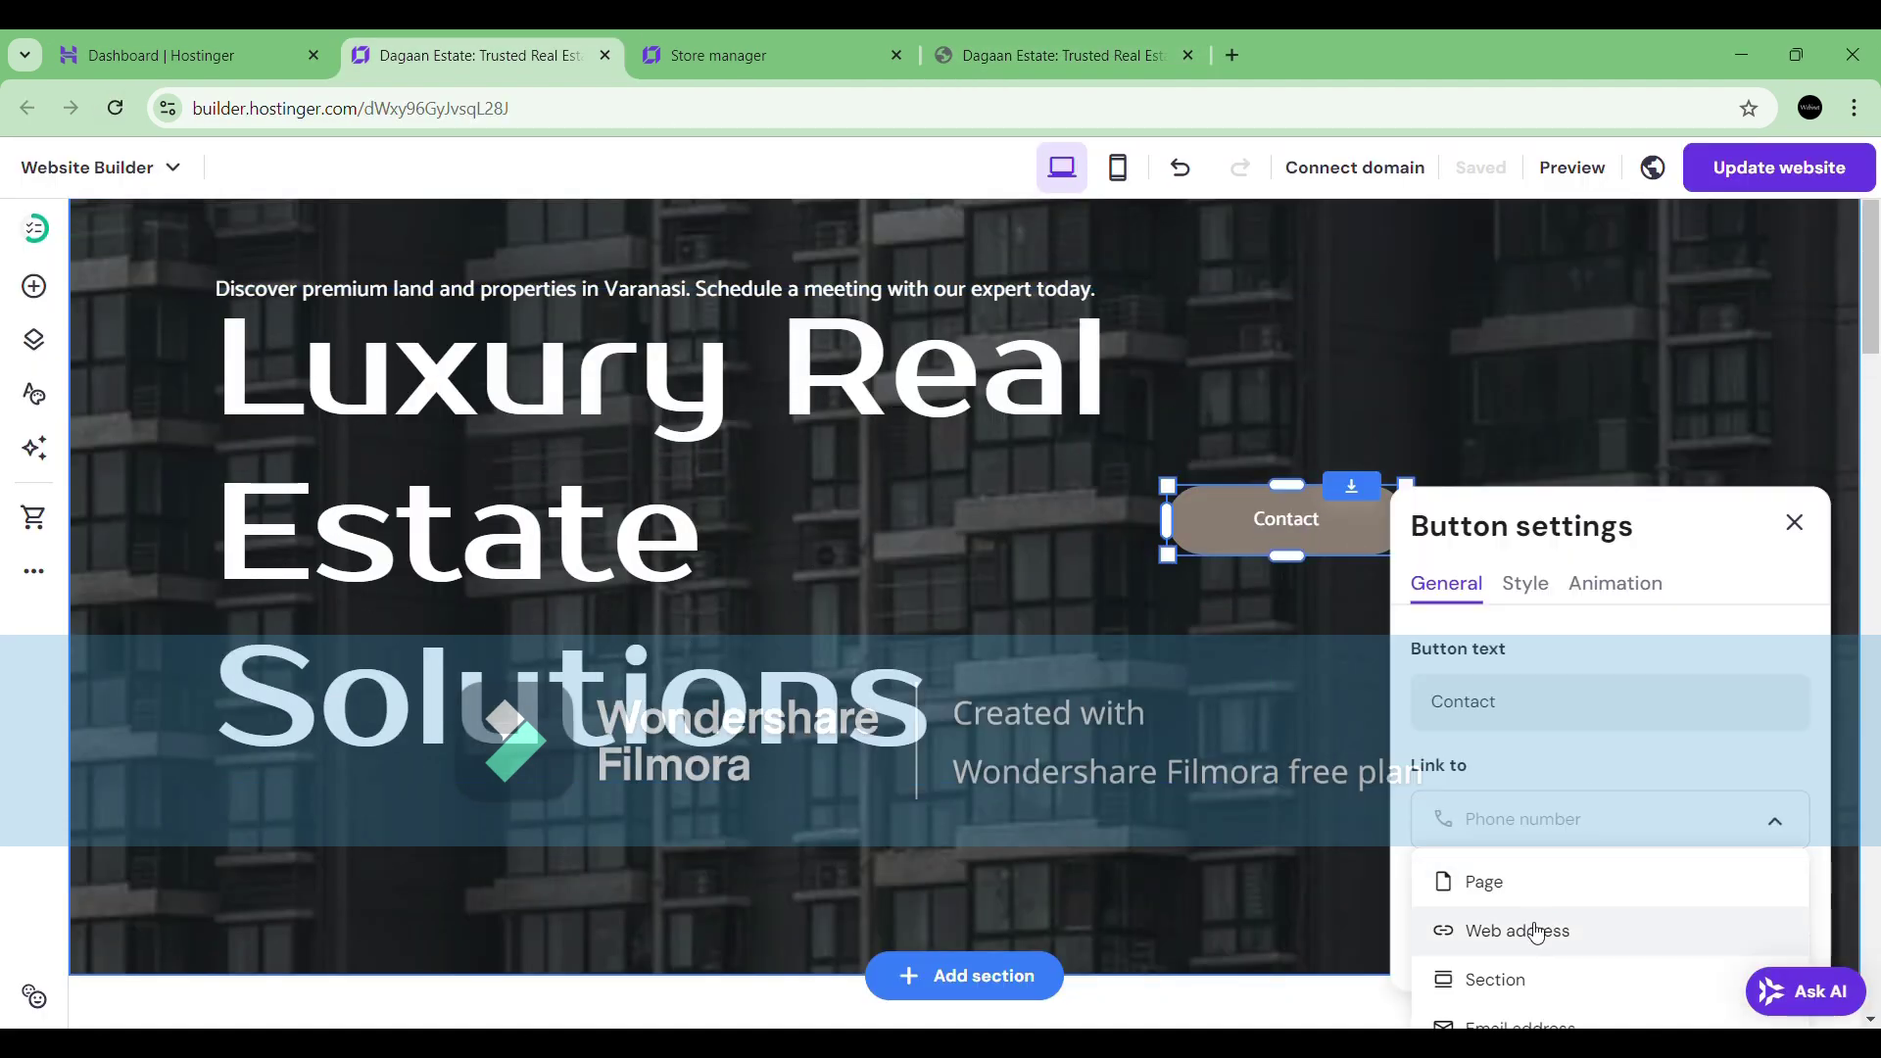
# Set the Contact button's link back to a web address.
pyautogui.click(1545, 930)
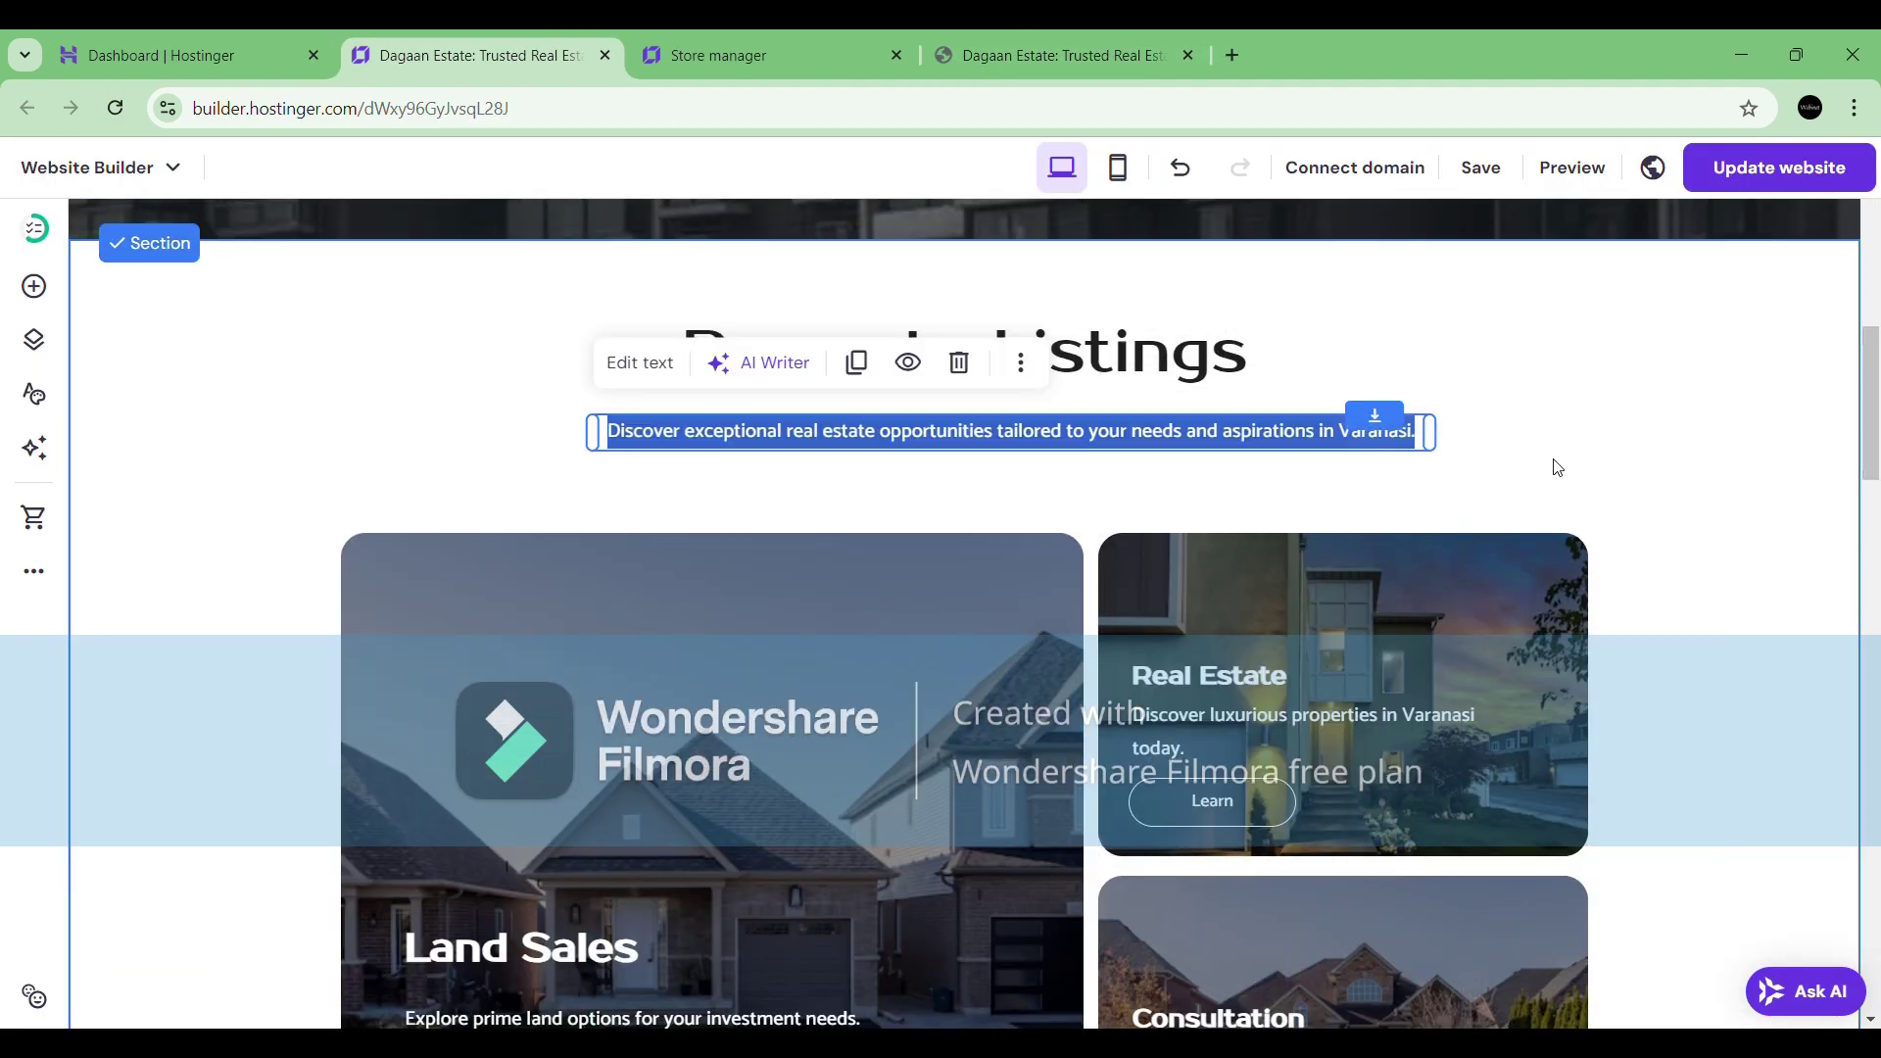
pyautogui.scroll(1, 1554, 461)
pyautogui.scroll(-4, 1617, 644)
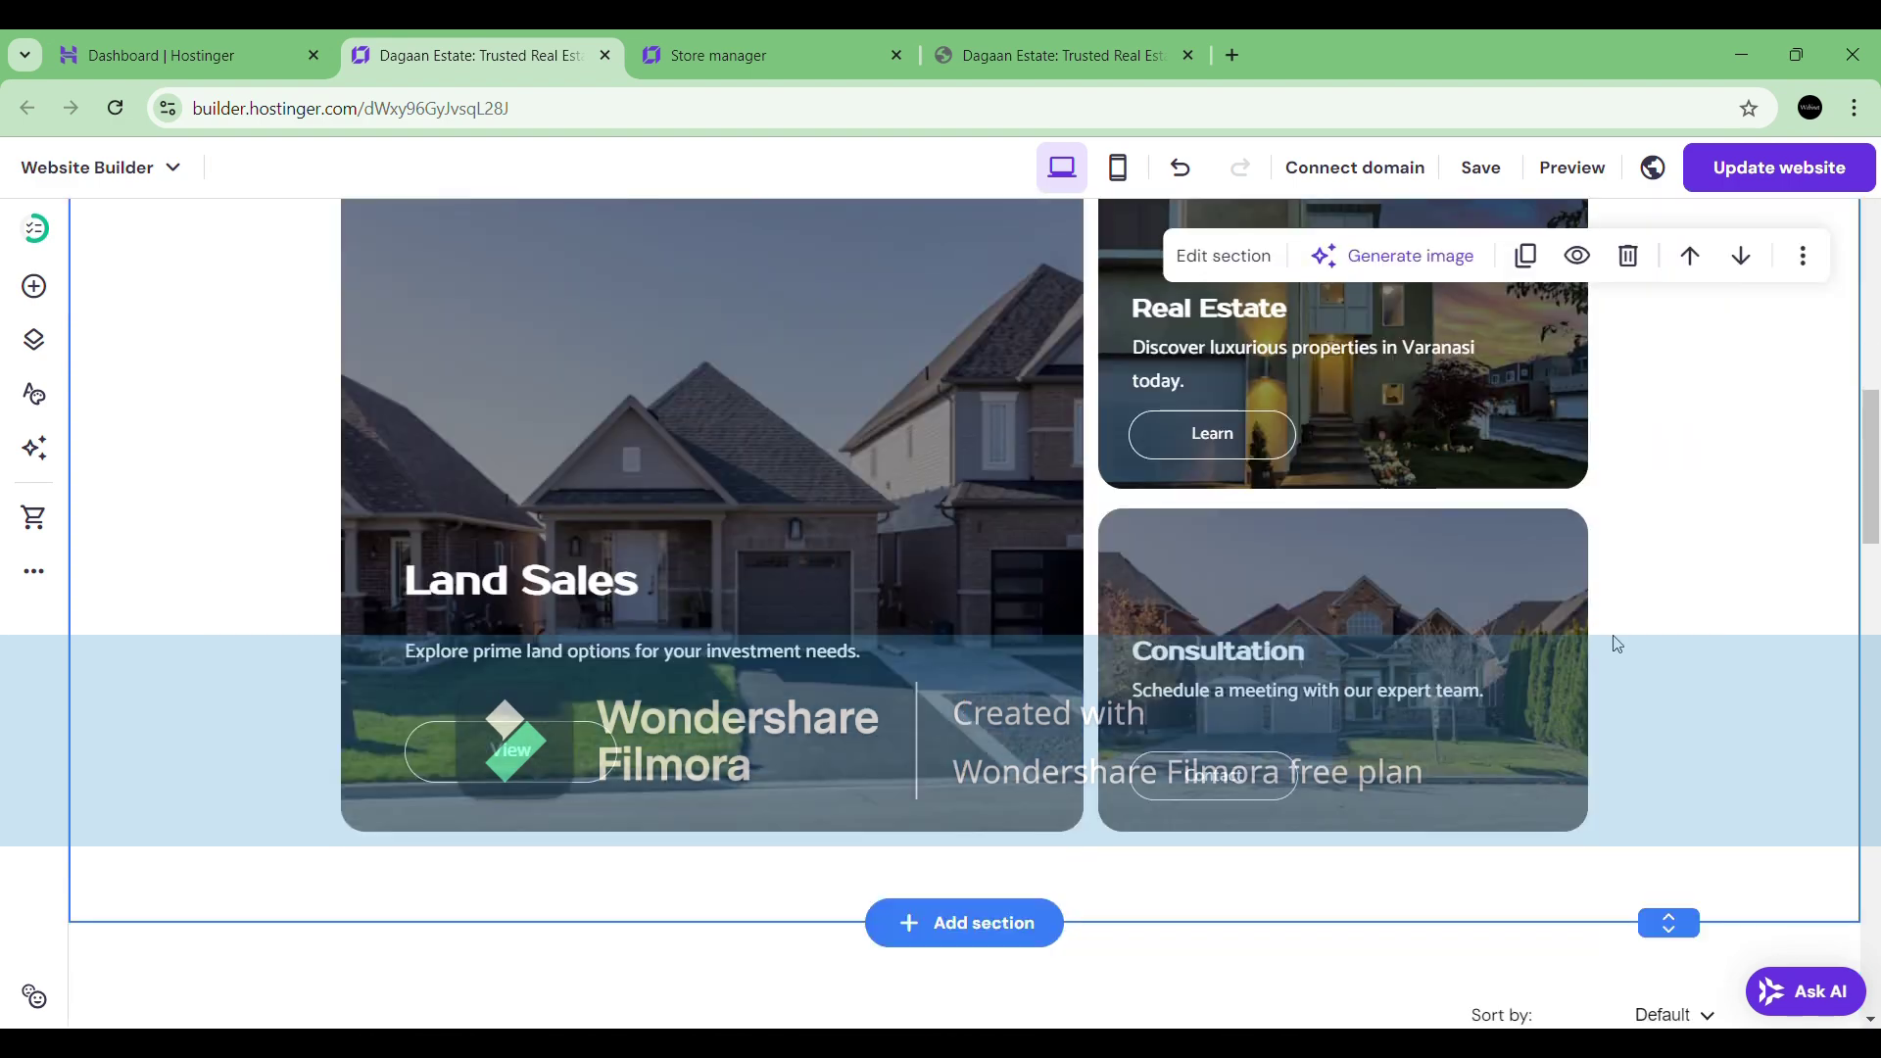
pyautogui.scroll(5, 1618, 644)
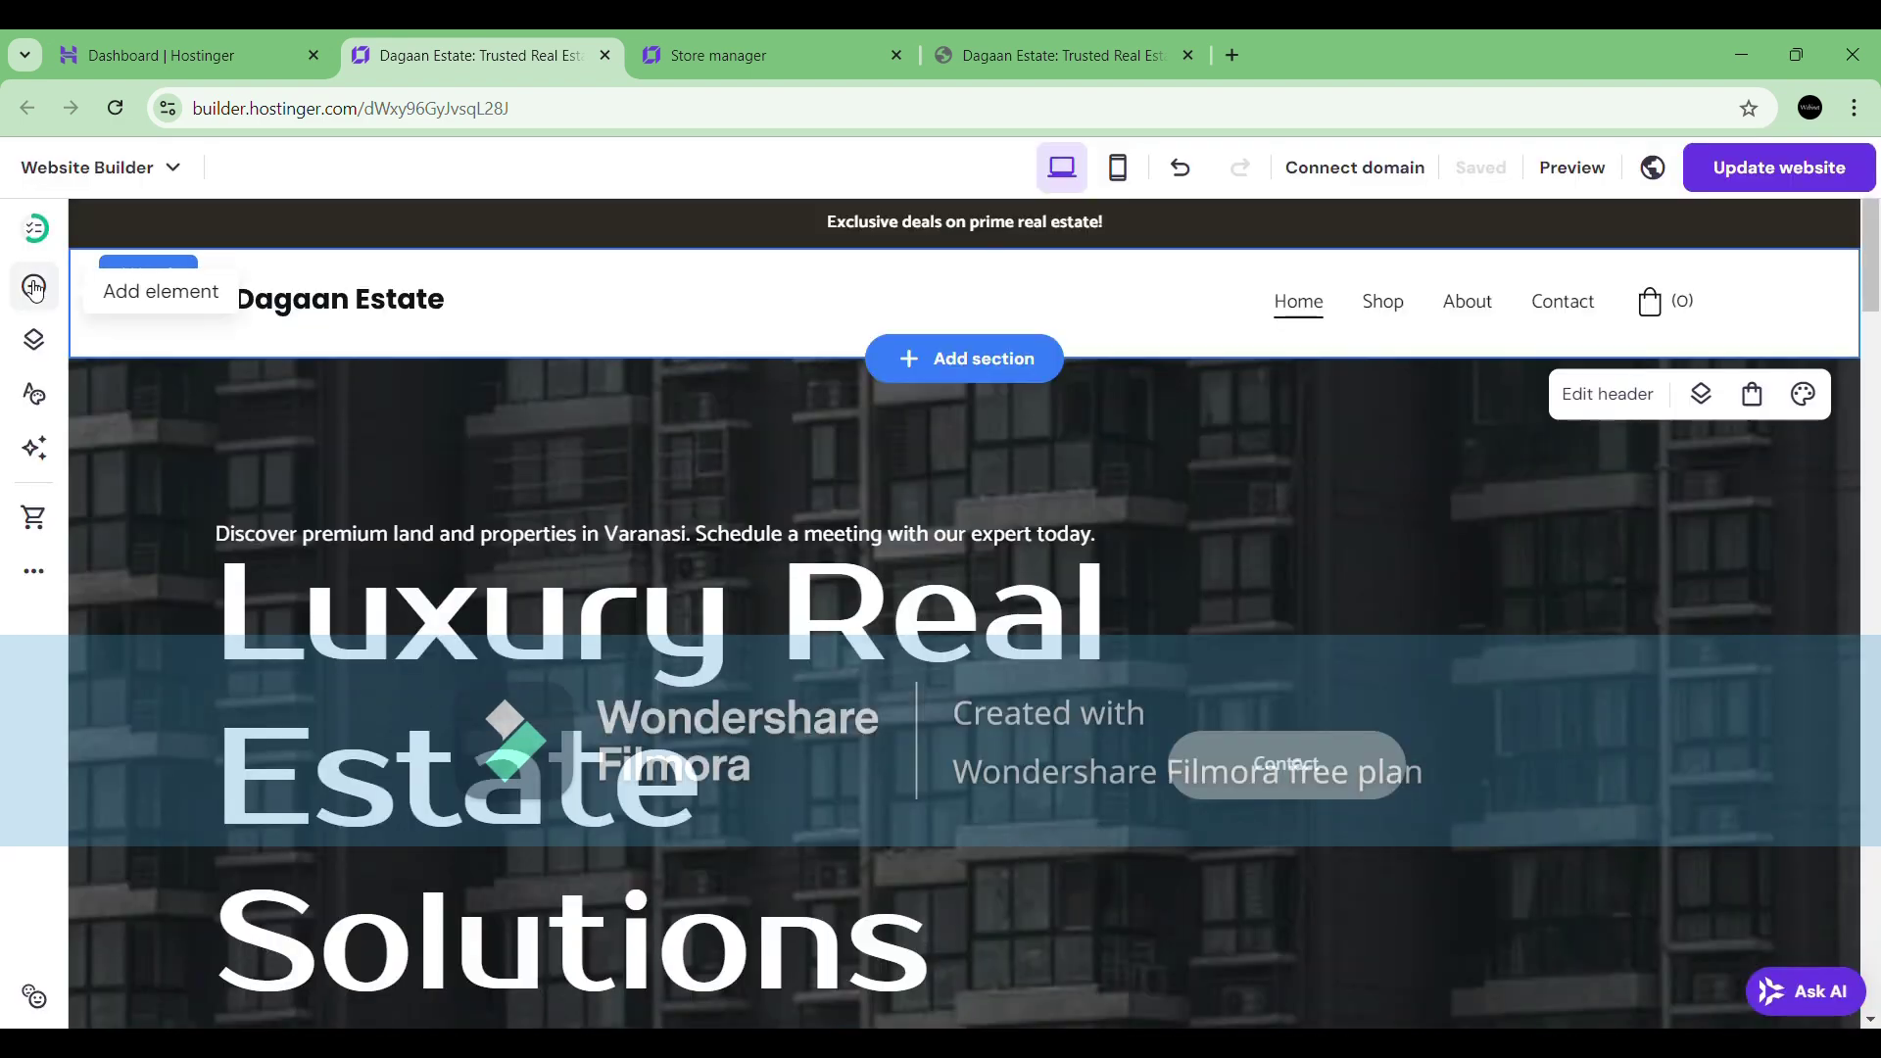
# Rename the Shop page to Lands.
pyautogui.click(35, 340)
pyautogui.click(228, 538)
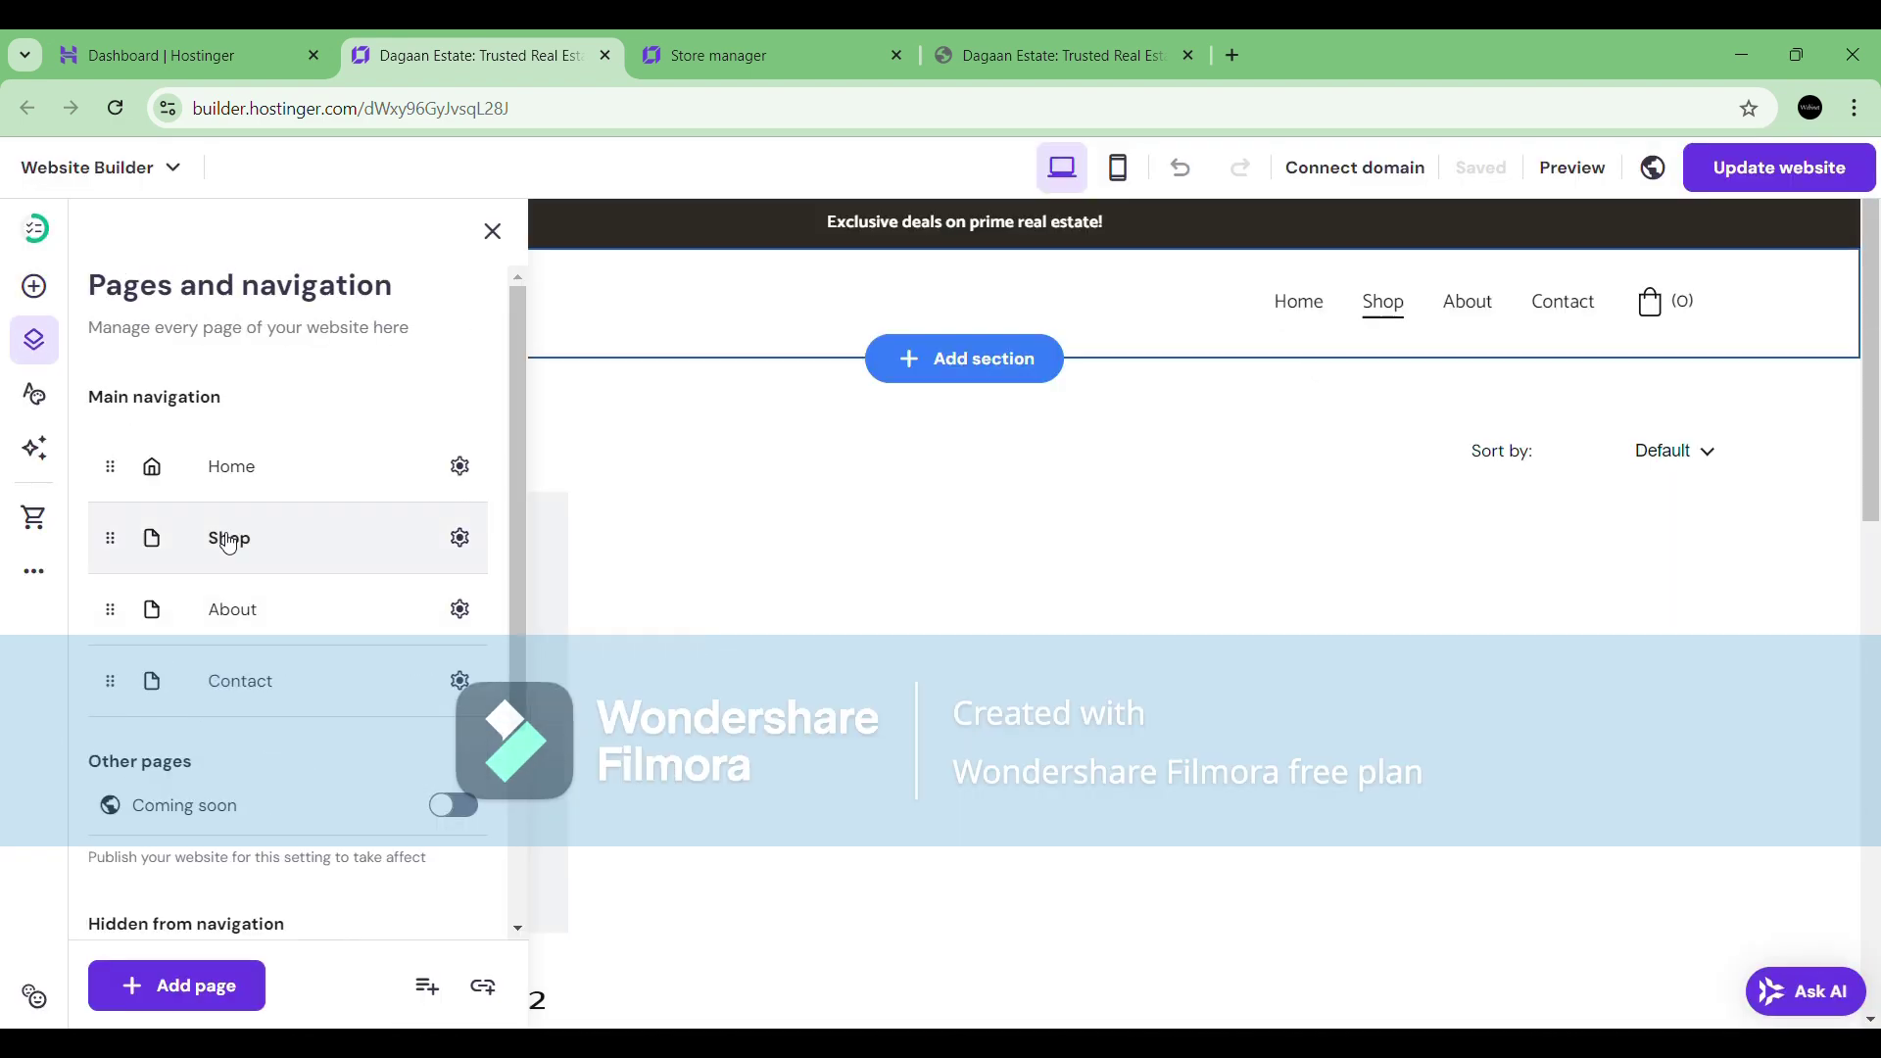
pyautogui.click(459, 538)
pyautogui.click(634, 517)
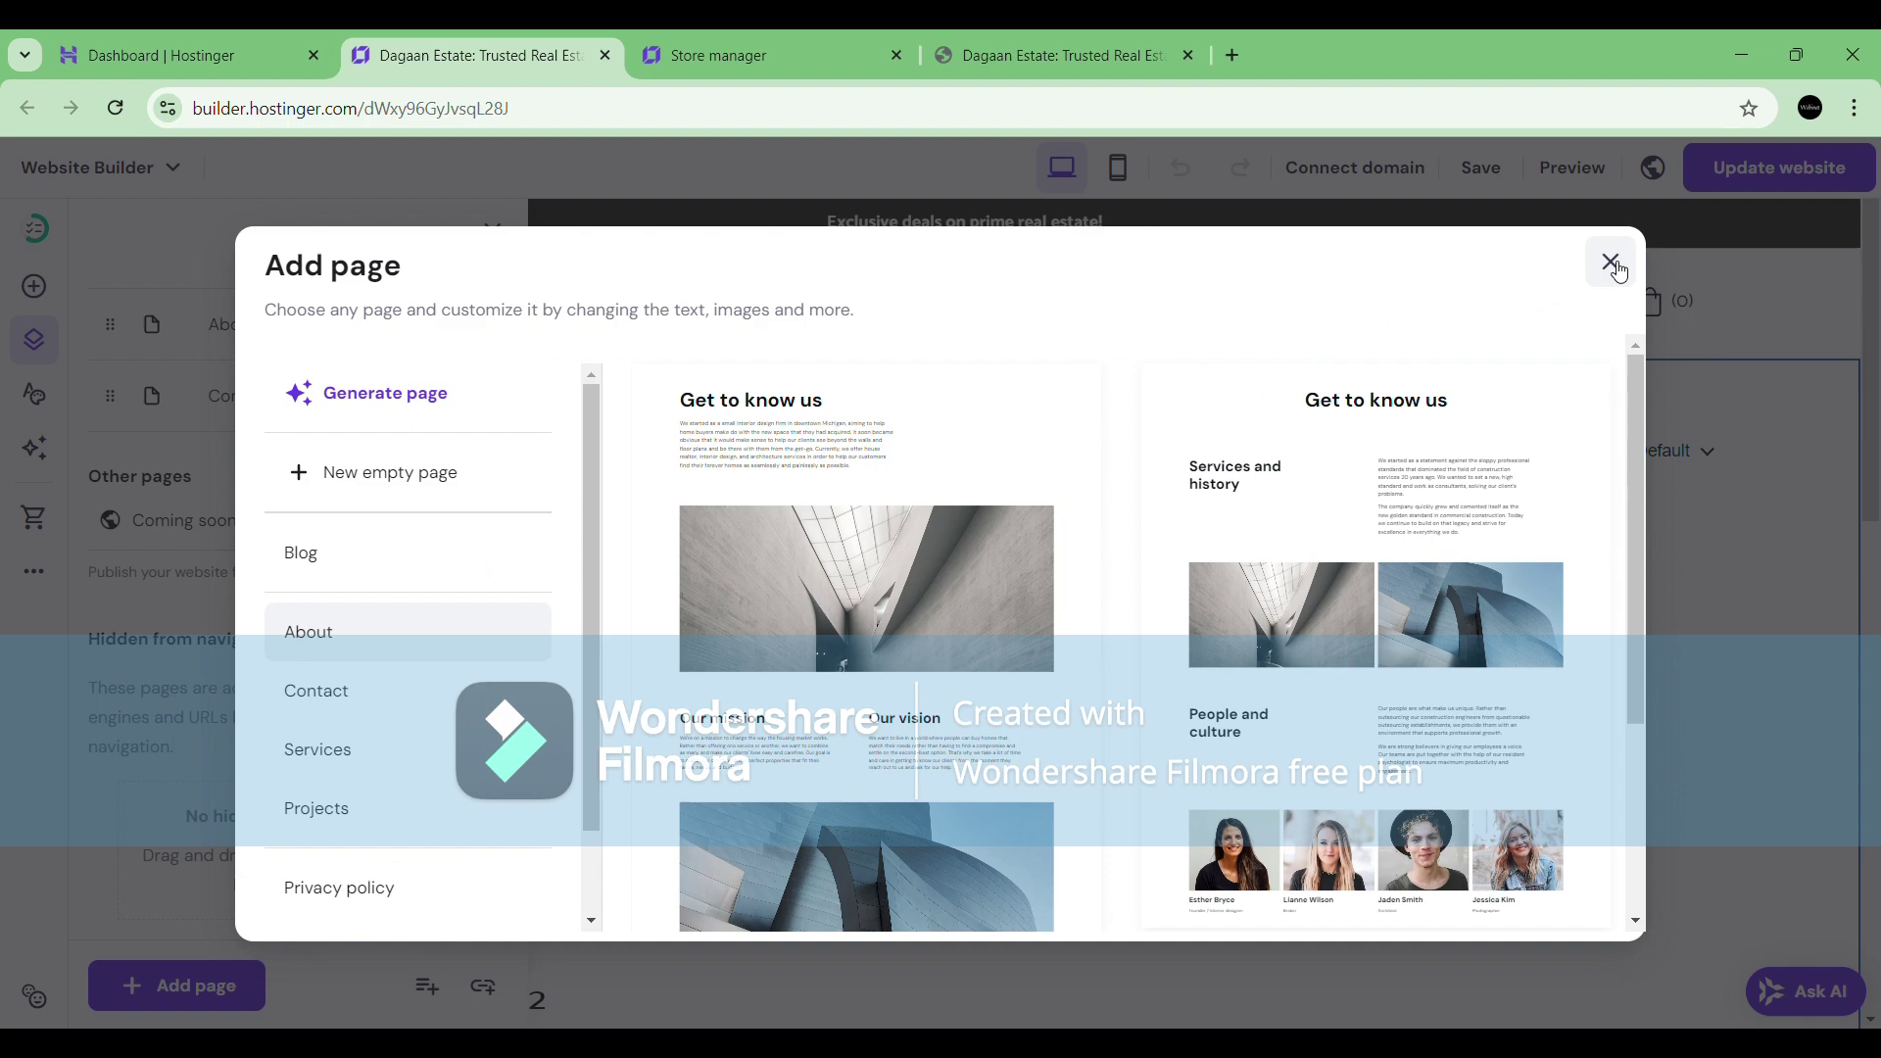
# Duplicate the Lands page and rename the copy Real Estate.
pyautogui.click(1611, 262)
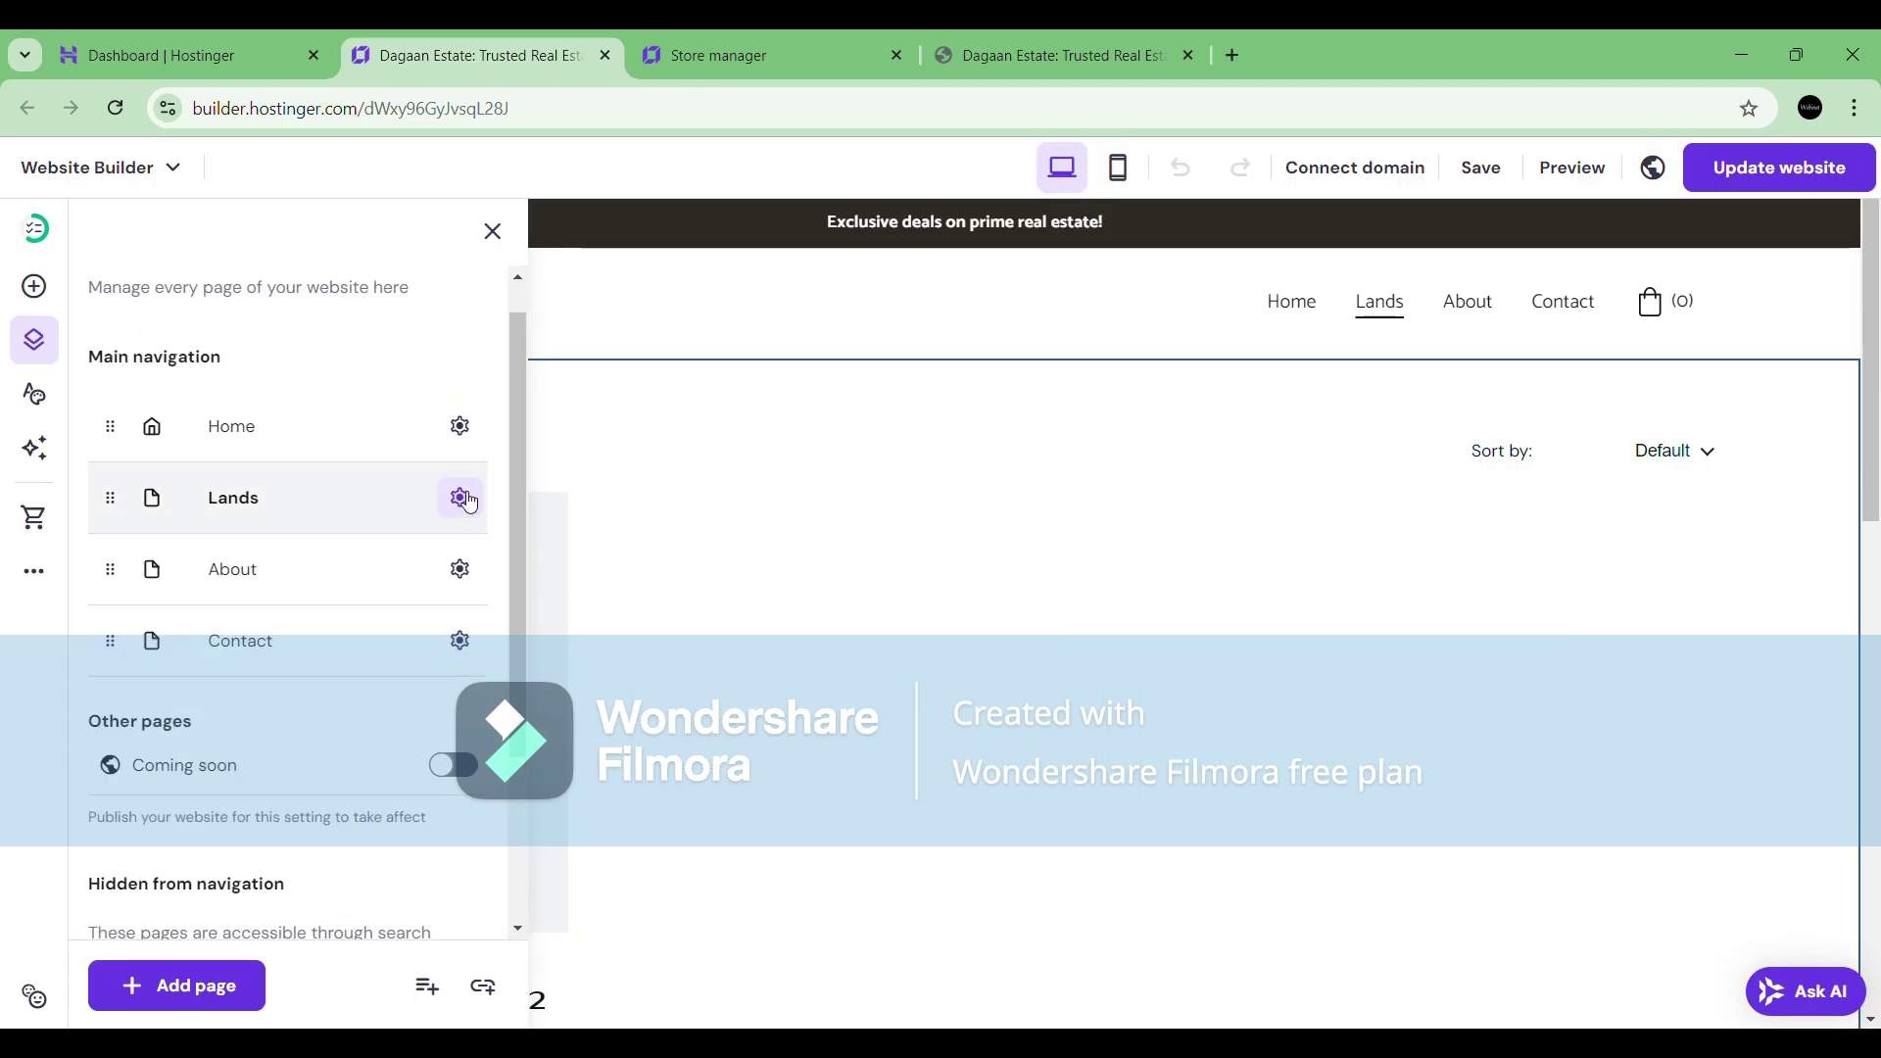
pyautogui.moveTo(237, 712); pyautogui.dragTo(252, 600)
pyautogui.click(456, 569)
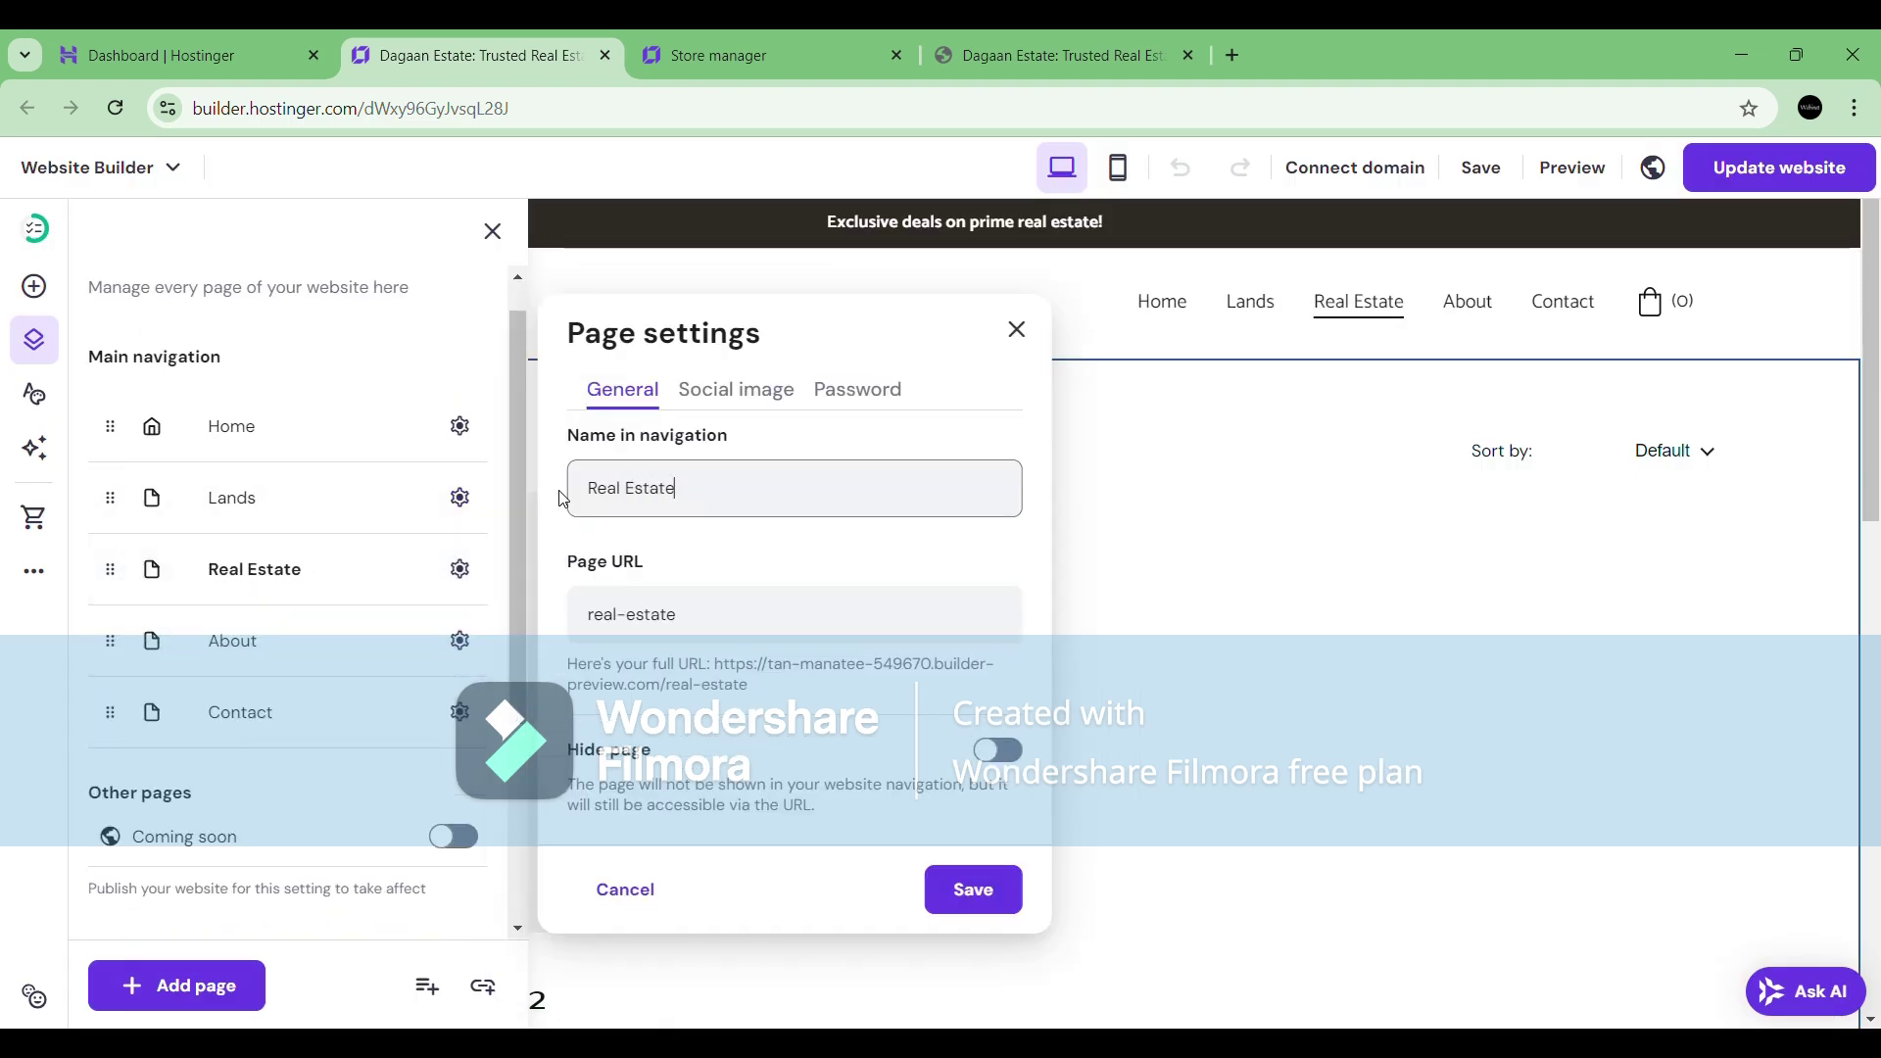
pyautogui.click(279, 504)
# Review the Lands and Contact pages and publish the updated website.
pyautogui.click(240, 712)
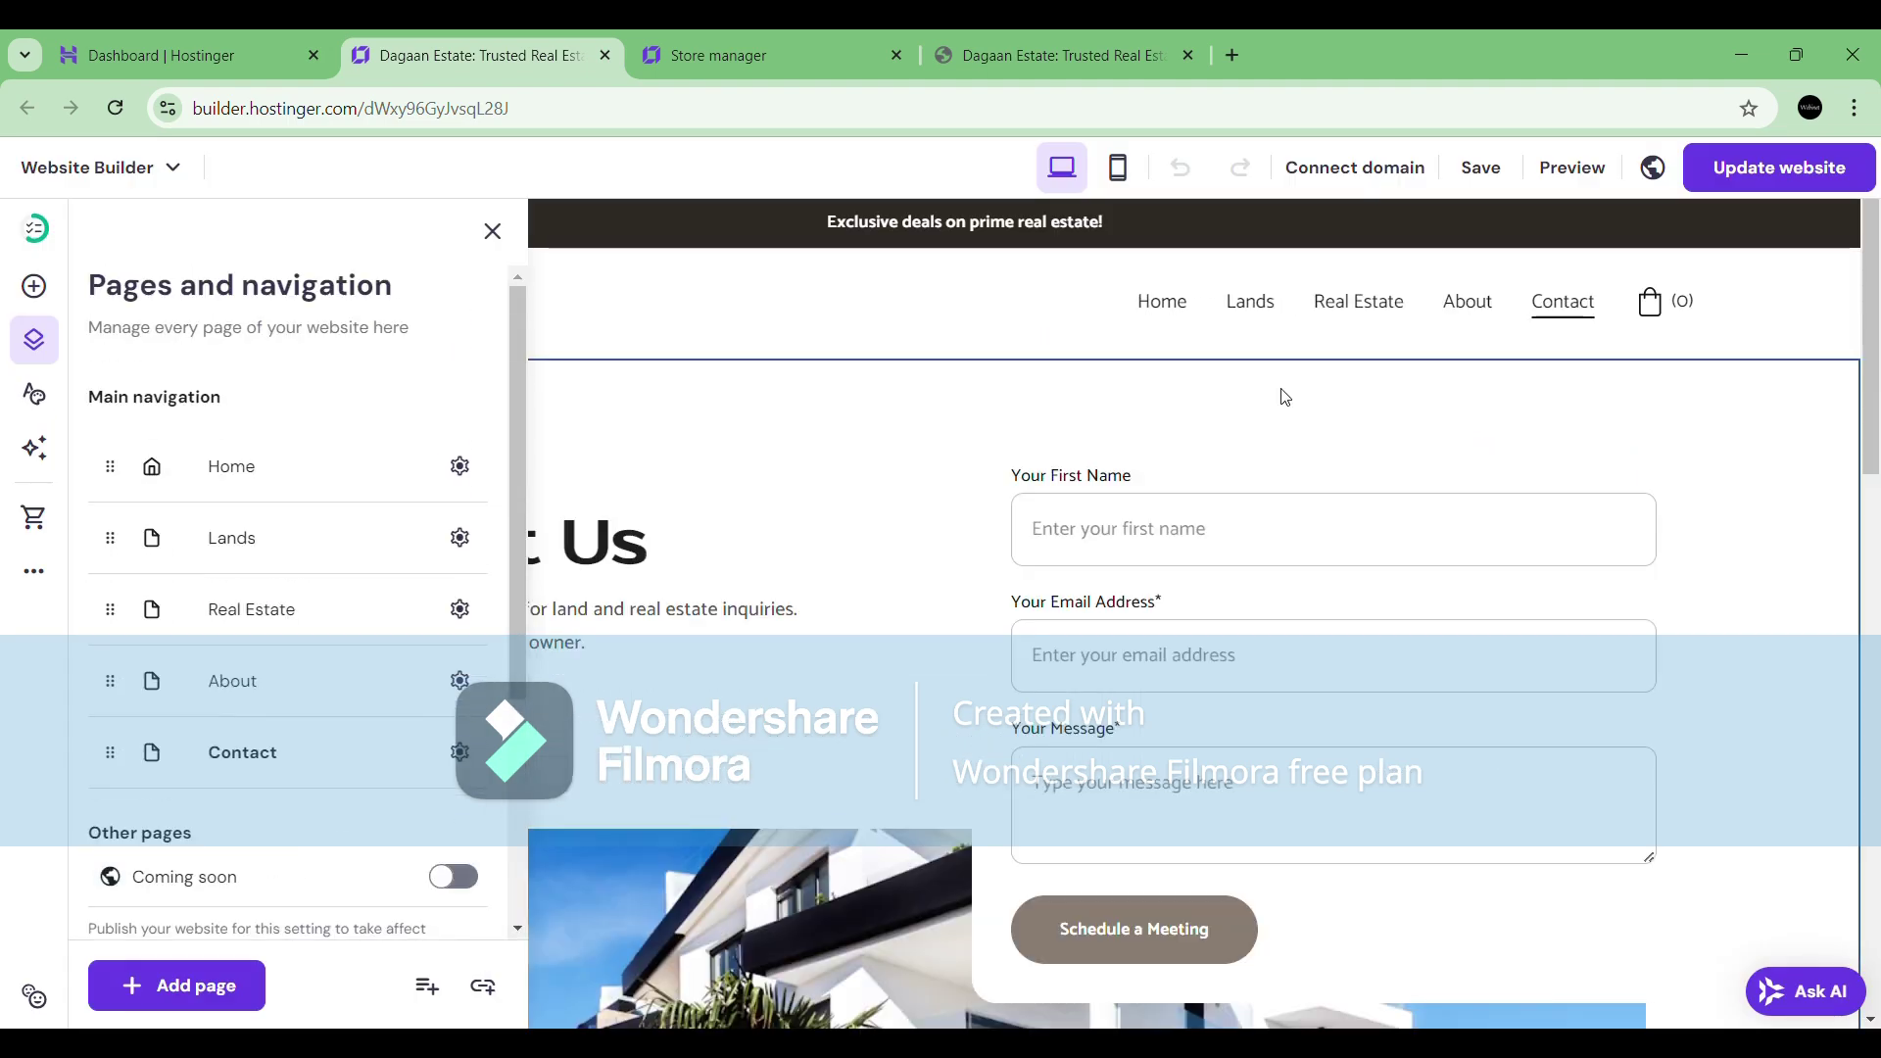
pyautogui.click(910, 361)
pyautogui.click(718, 55)
# Open the store's payment settings and try adding a manual payment method.
pyautogui.click(78, 377)
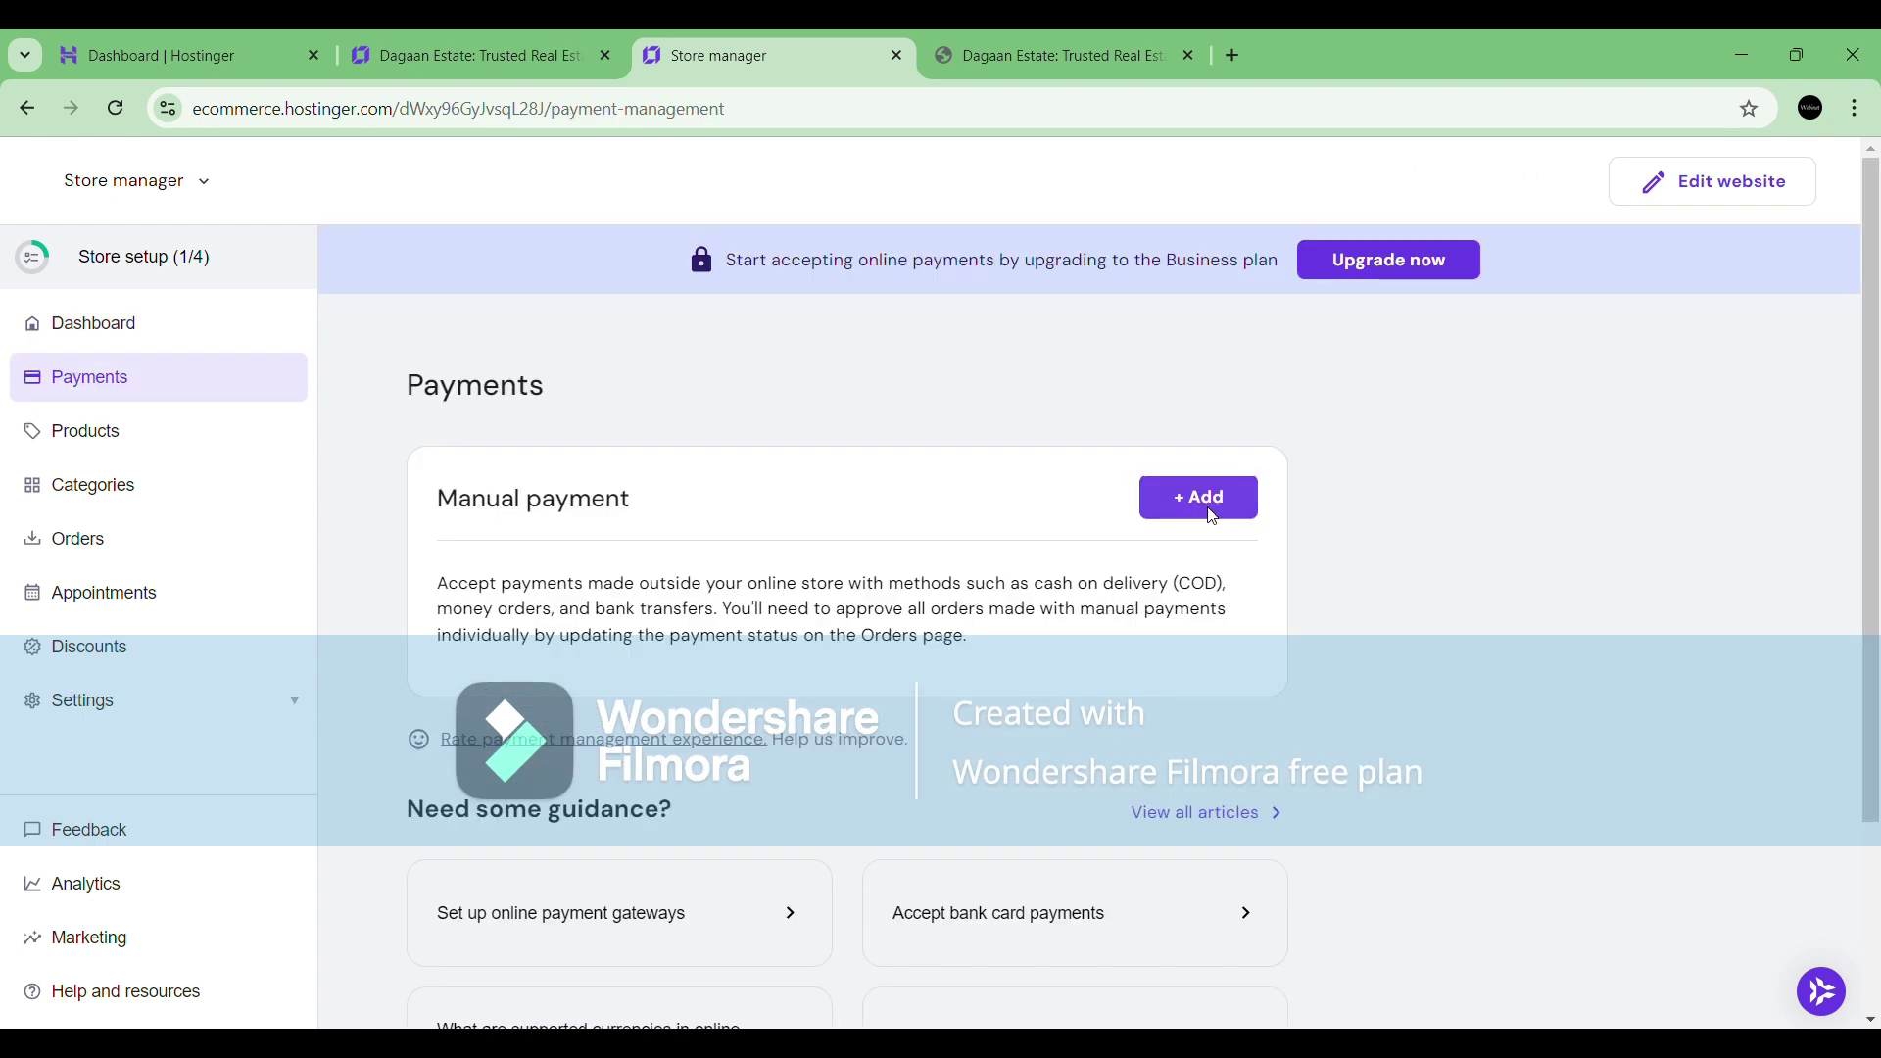
pyautogui.click(1207, 497)
pyautogui.click(931, 728)
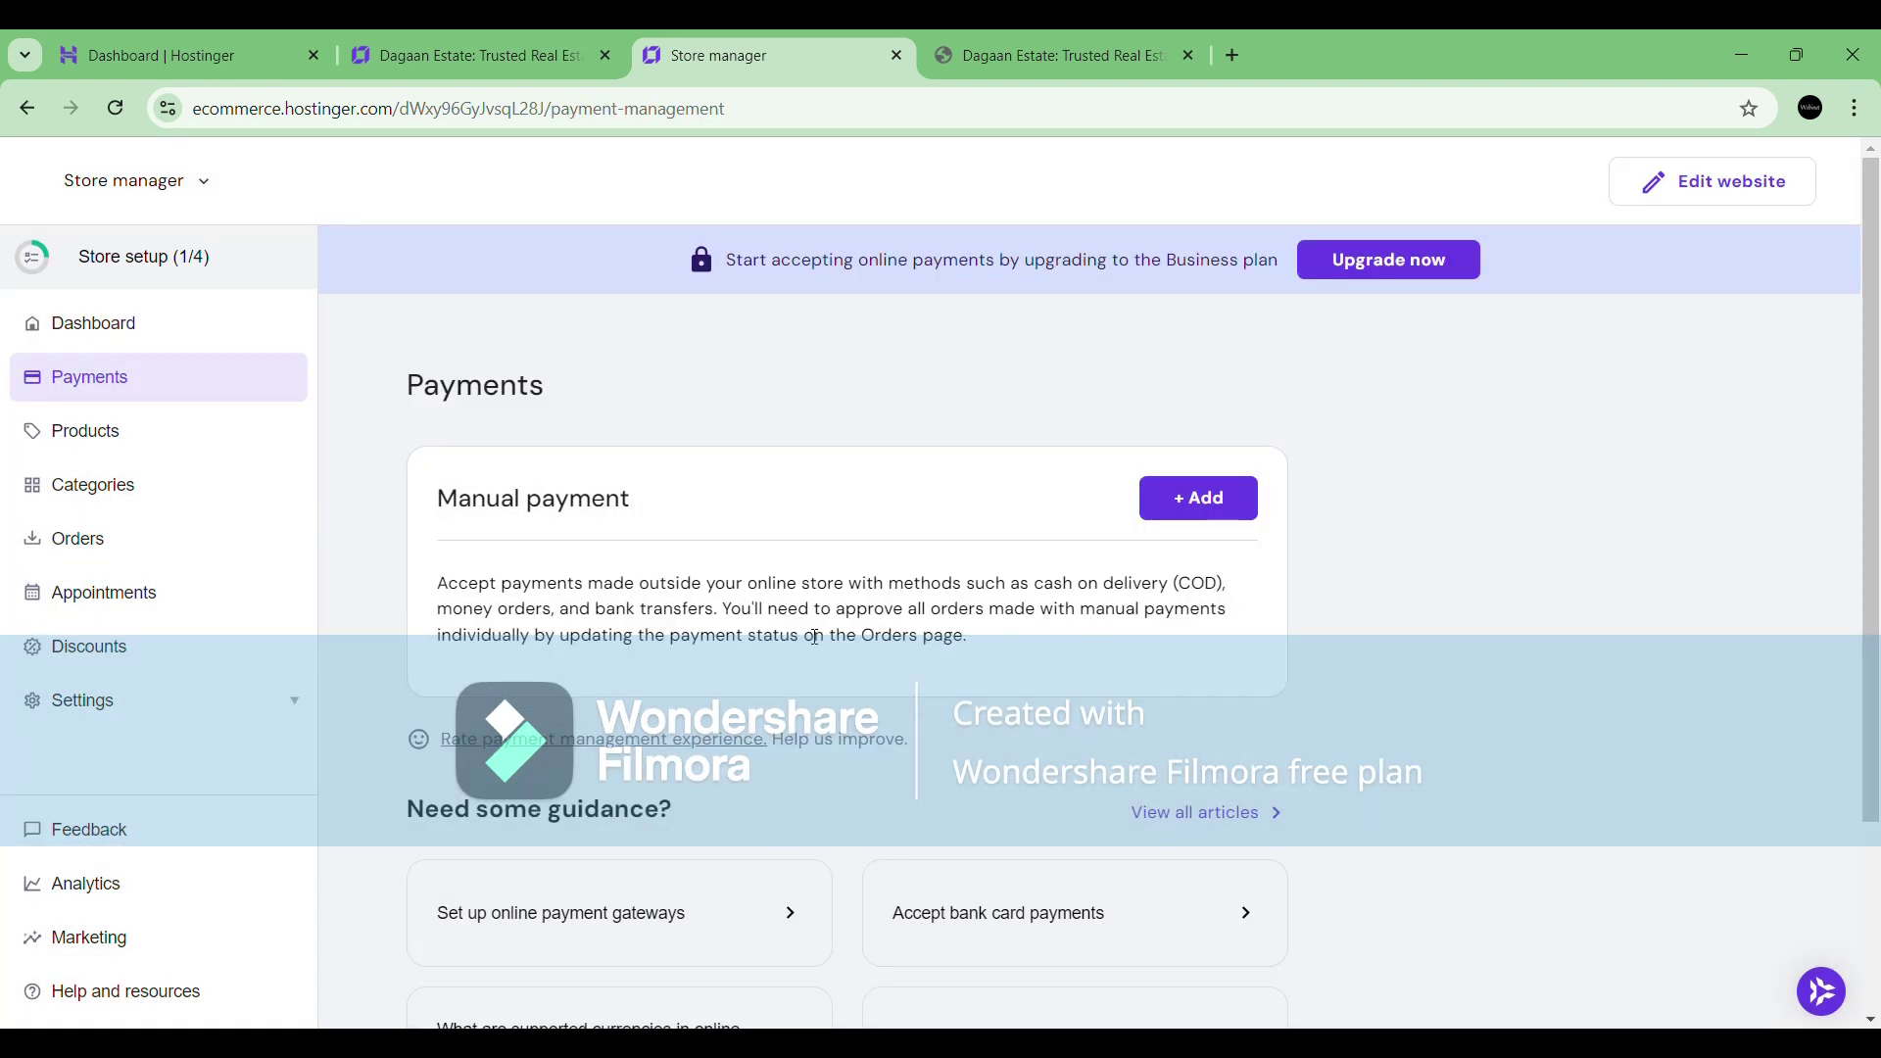
pyautogui.click(1198, 497)
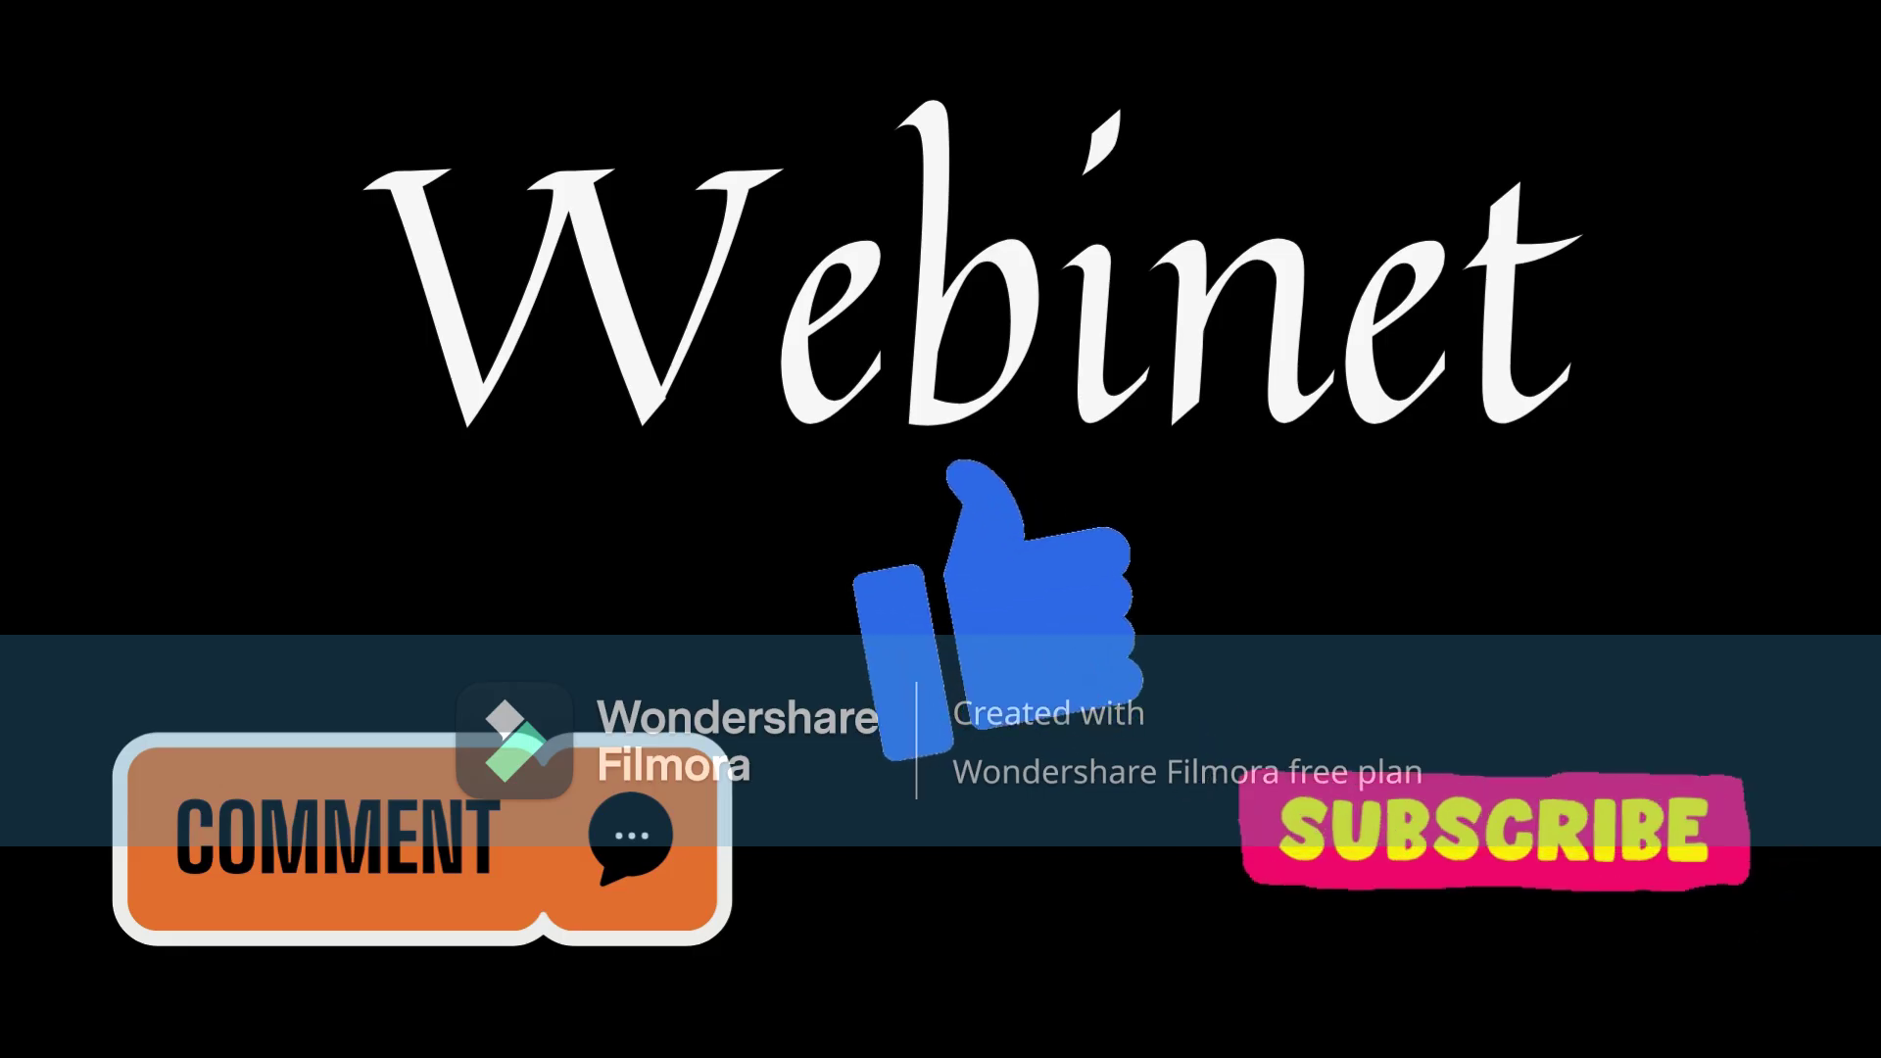